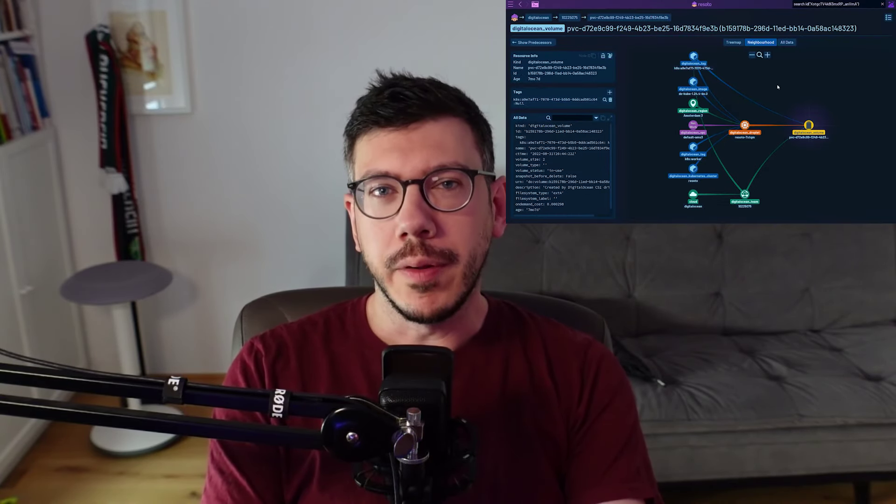
click(694, 126)
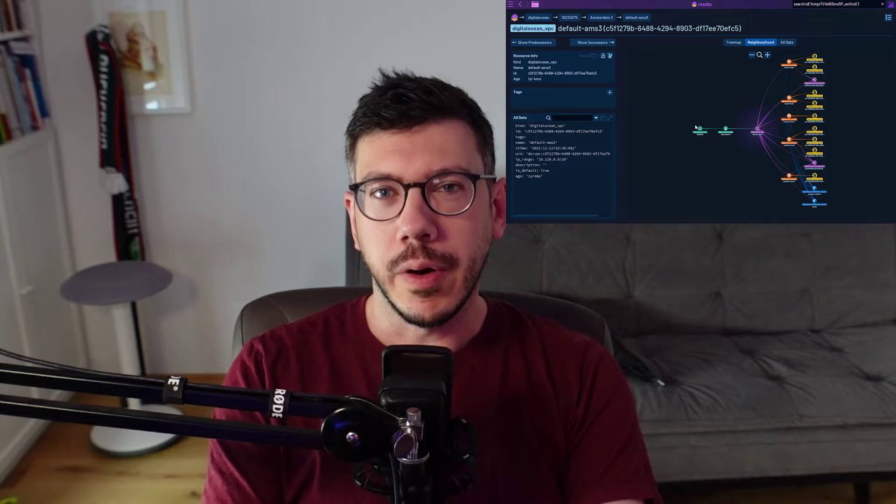
drag(777, 88, 743, 113)
scroll(742, 113, up, 5)
mouse_move(772, 78)
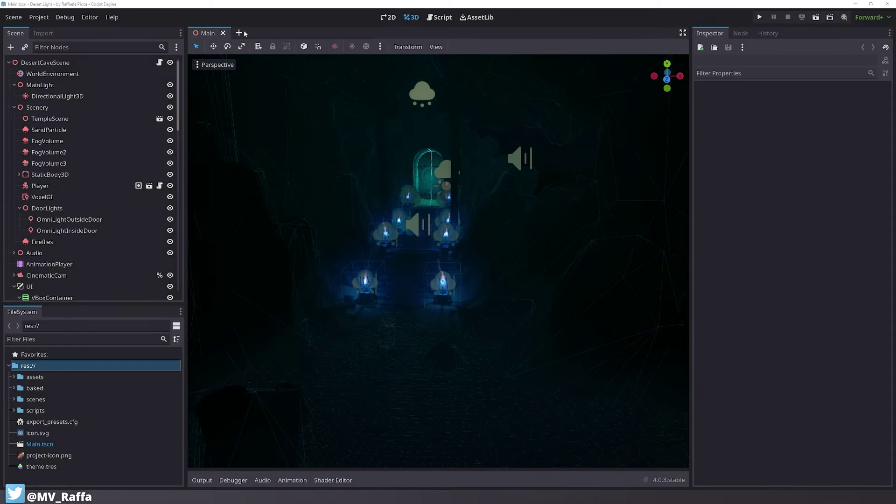
Create a new 3D scene with its root node named Demo2, and widen the 3D viewport
click(239, 33)
click(135, 88)
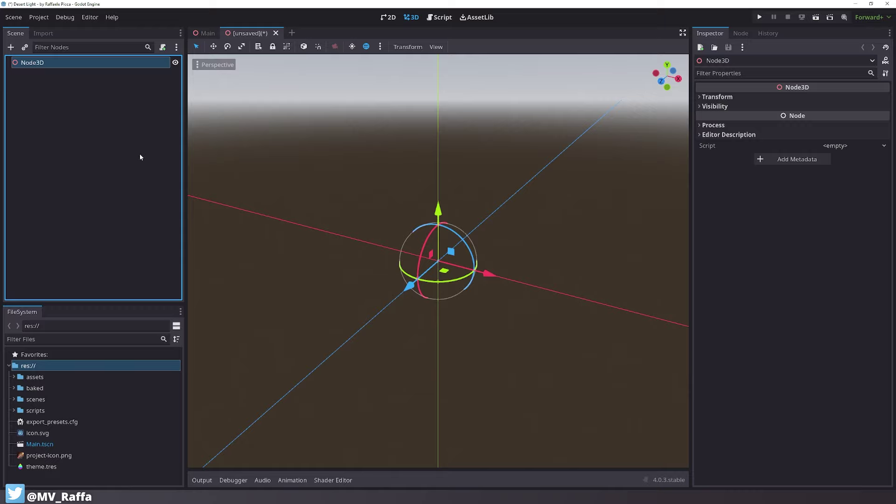
double_click(33, 66)
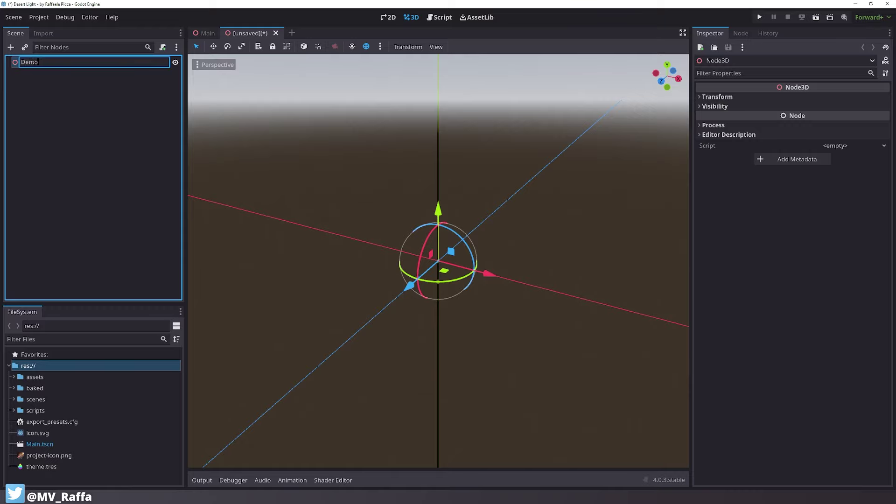
key(Return)
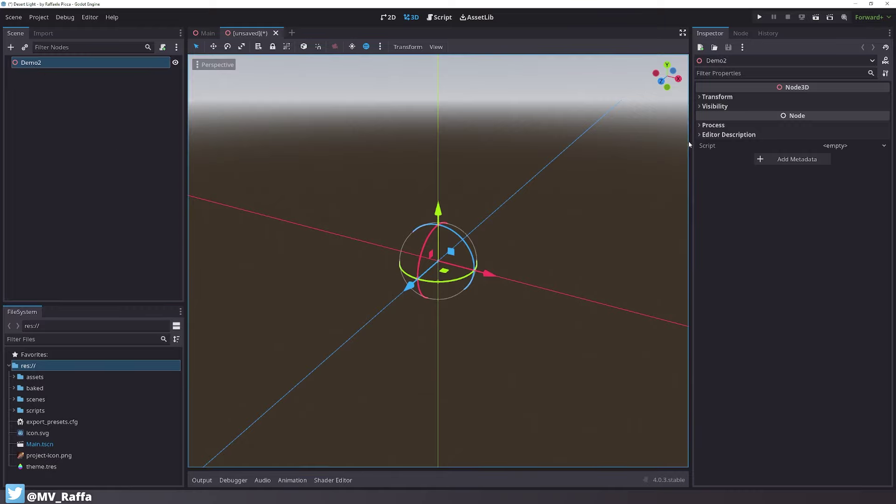
drag(691, 146, 773, 145)
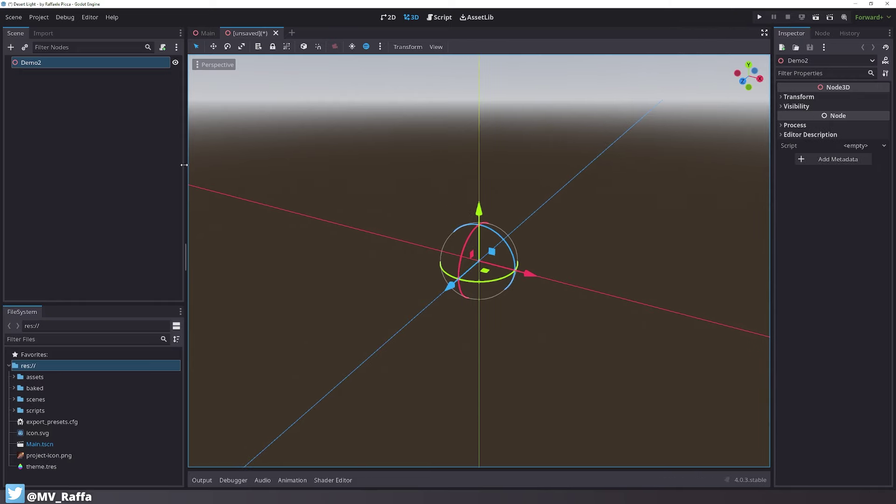
drag(185, 165, 164, 161)
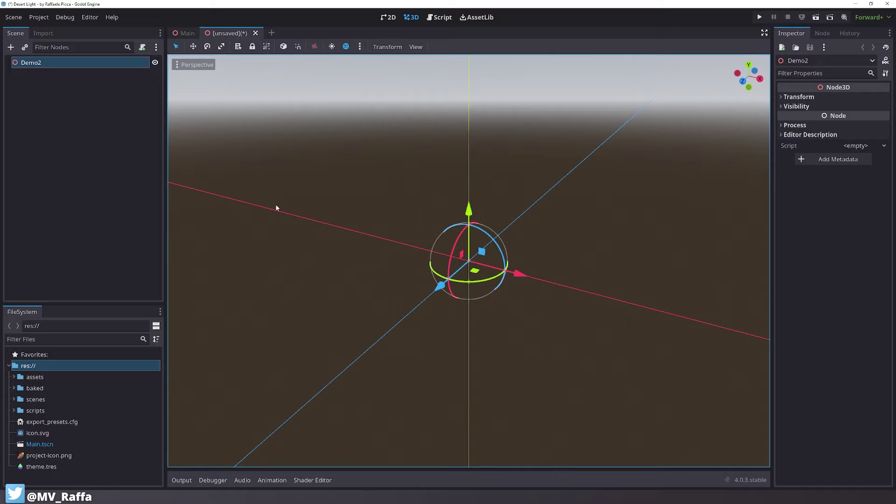
Add a MeshInstance3D under Demo2 and assign it a new BoxMesh
click(11, 47)
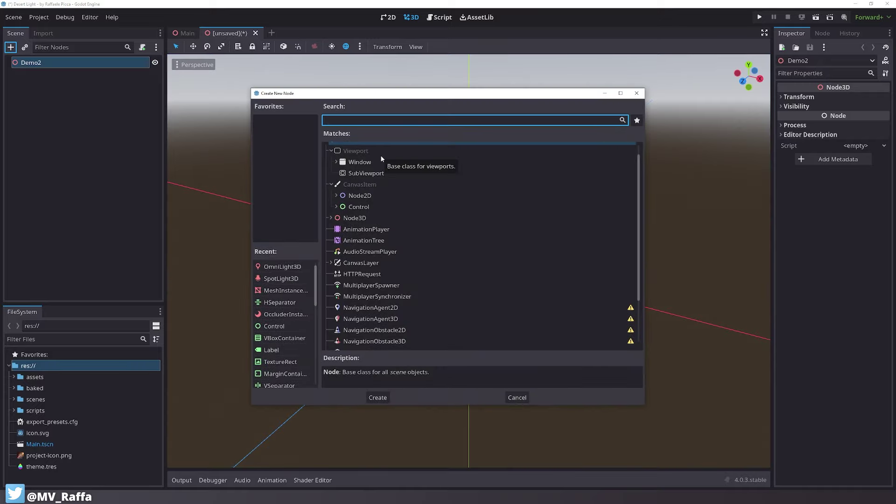
text(mesh)
key(Return)
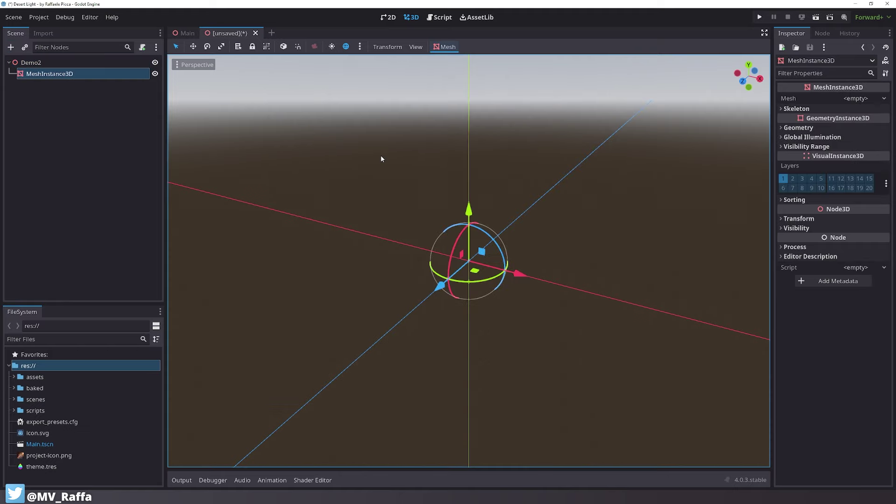
click(847, 102)
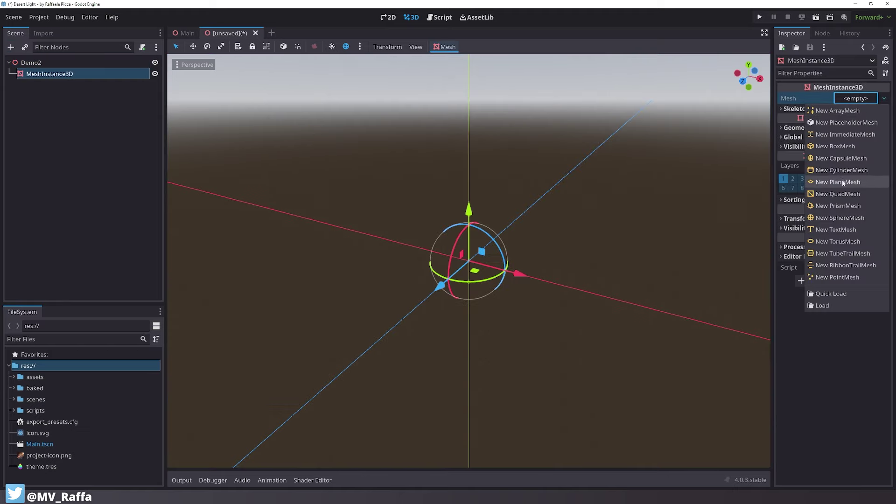
click(853, 133)
Set the box mesh's x and z size to 10 m each
click(852, 104)
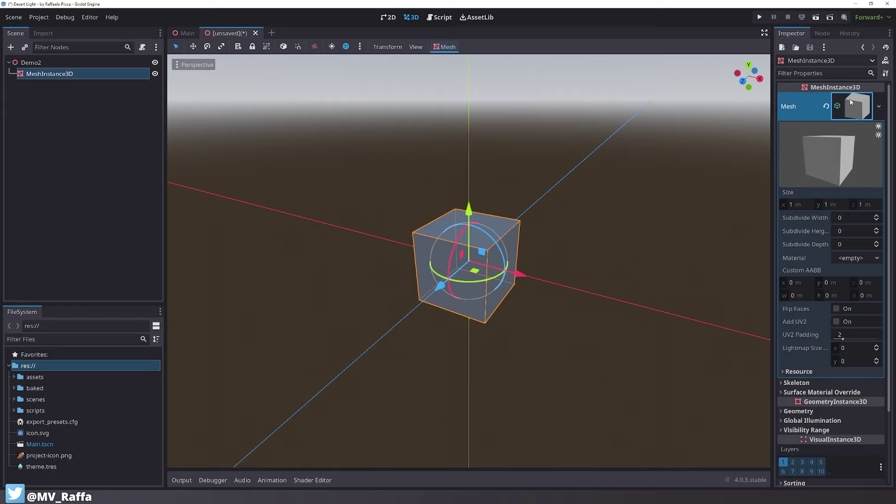
click(809, 203)
text(10)
key(Return)
click(871, 208)
text(10)
key(Return)
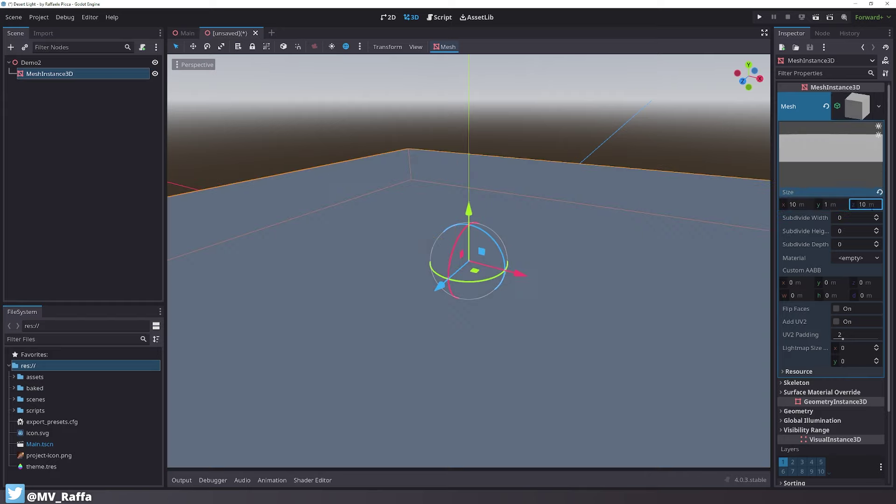
Set the box mesh's y size to 0.5 m to form a thin floor slab
scroll(561, 185, down, 6)
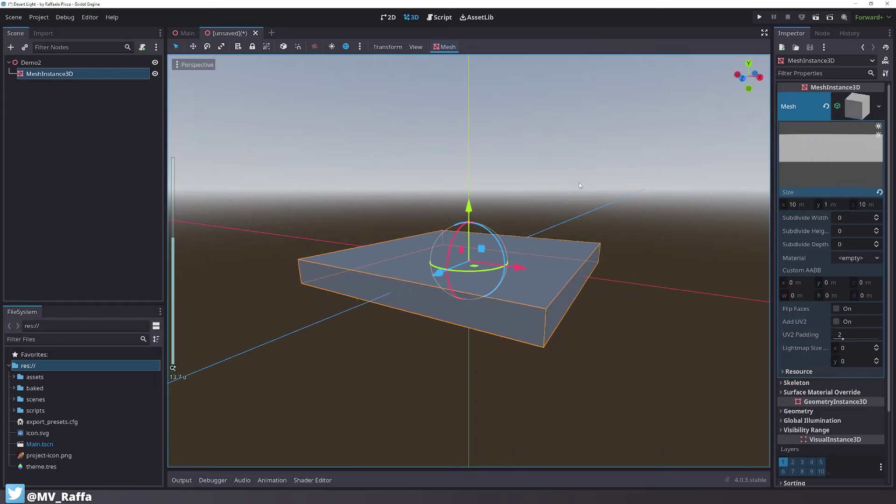
scroll(579, 193, down, 2)
middle_drag(579, 183, 582, 200)
scroll(579, 193, up, 4)
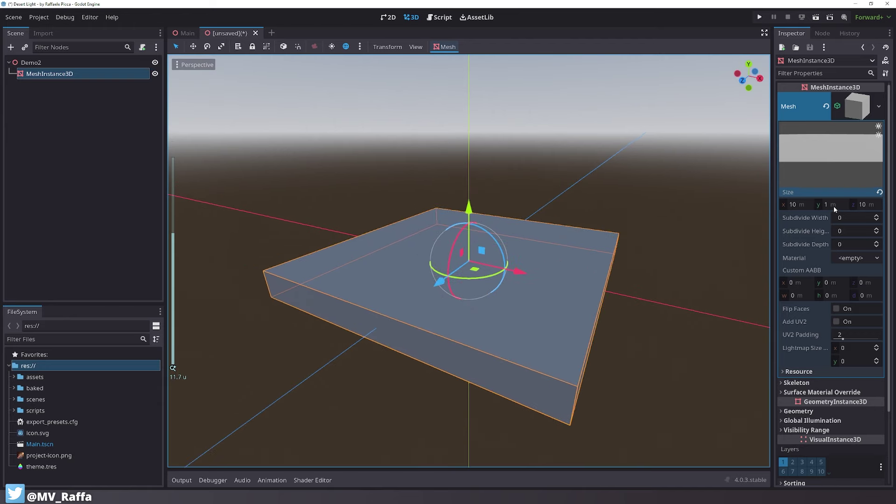
click(833, 207)
text(0.5)
key(Return)
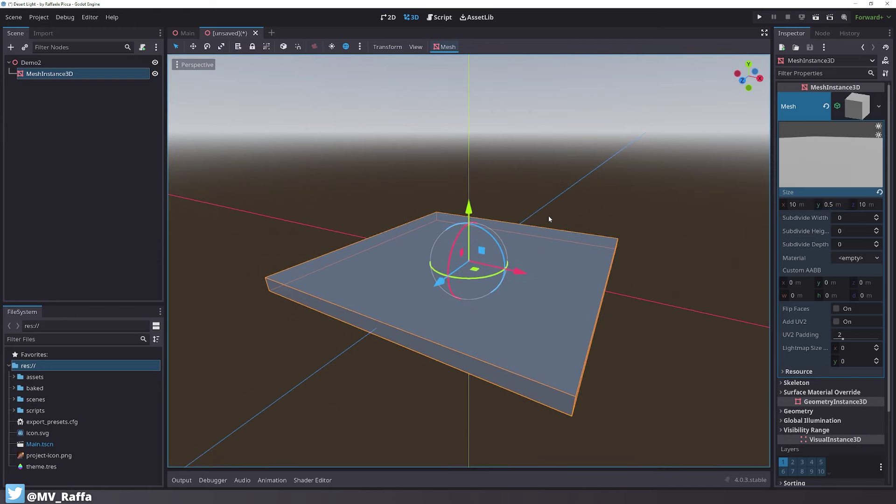
Duplicate the floor slab and stand the copy upright as a wall along one side of the floor
middle_drag(583, 222, 574, 230)
scroll(569, 224, up, 4)
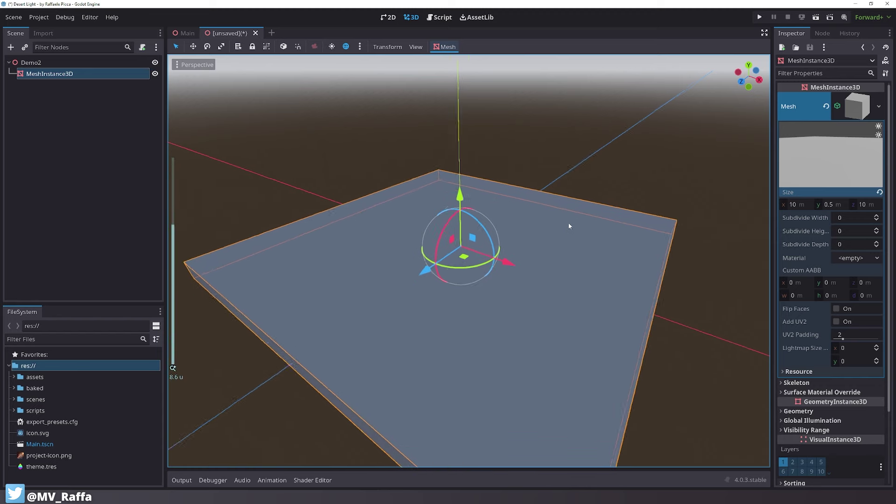
middle_drag(535, 254, 512, 208)
key(ctrl+d)
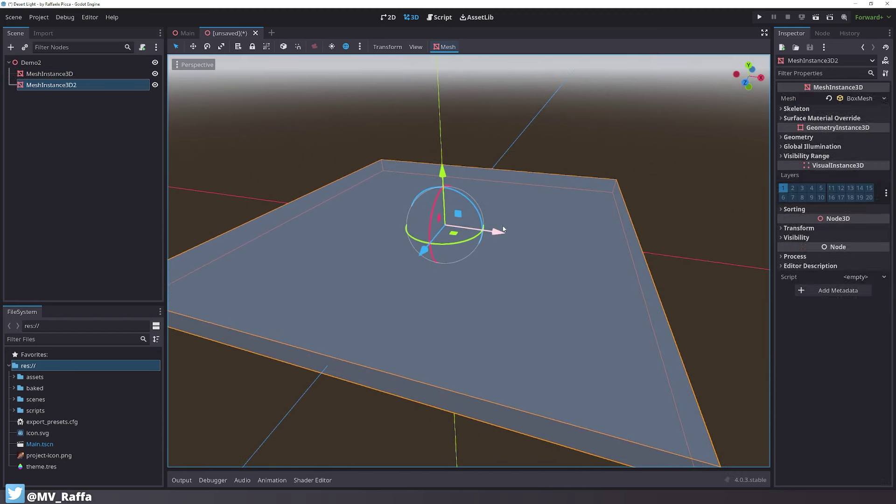
drag(457, 216, 377, 184)
mouse_move(401, 161)
middle_down()
mouse_move(406, 186)
mouse_move(387, 173)
middle_up()
shift+middle_drag(387, 173, 424, 255)
Duplicate the wall and place the copy on the opposite side of the floor
drag(425, 256, 576, 298)
key(w)
key(ctrl+d)
key(e)
key(w)
scroll(576, 299, down, 5)
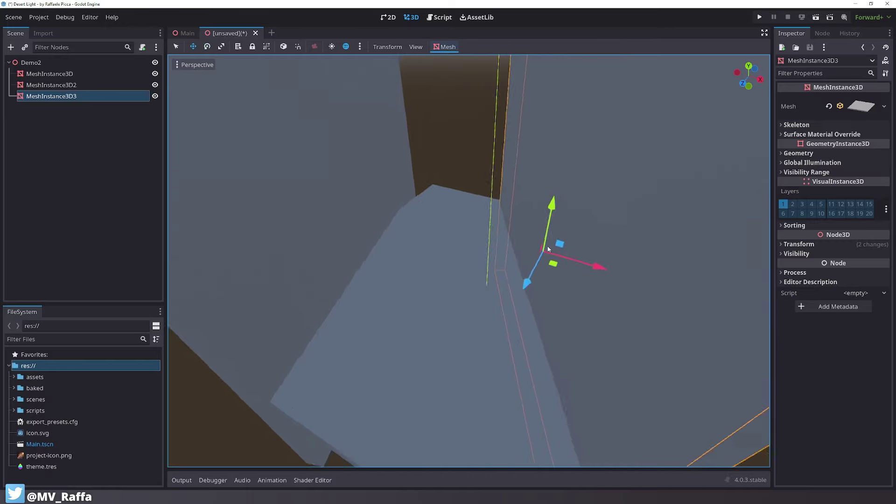
scroll(529, 222, down, 2)
Rotate the second wall using local space so that it leans outward from the floor
key(e)
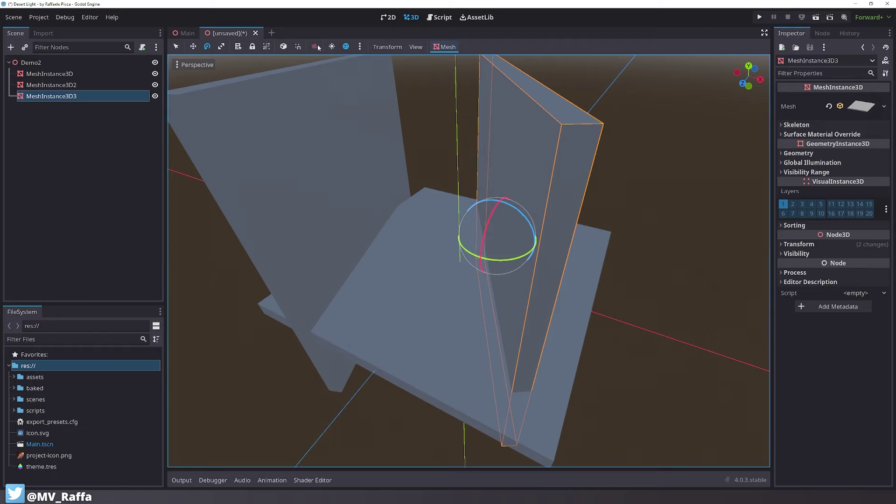
click(284, 47)
drag(501, 193, 523, 210)
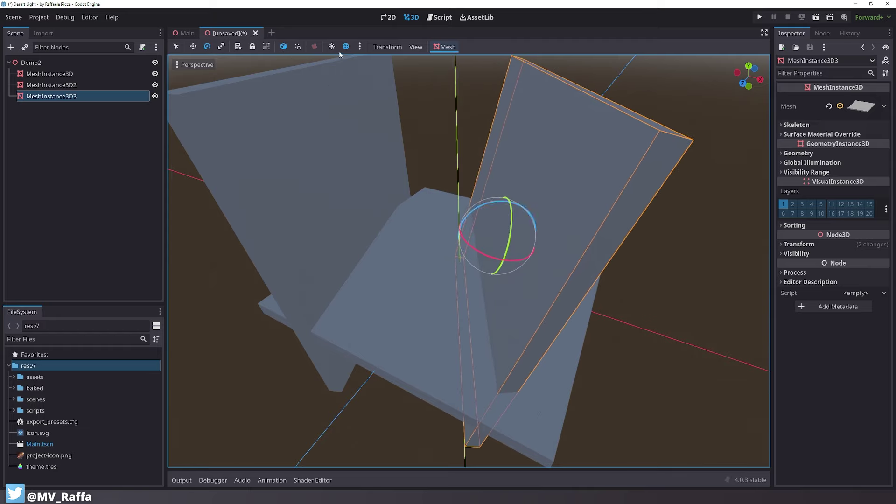
click(283, 47)
click(283, 47)
drag(481, 204, 475, 187)
Duplicate the leaning wall, place the copy between the two walls and rotate it by about -82 degrees
key(w)
key(ctrl+d)
key(t)
key(e)
drag(427, 154, 435, 101)
key(w)
middle_drag(440, 163, 431, 181)
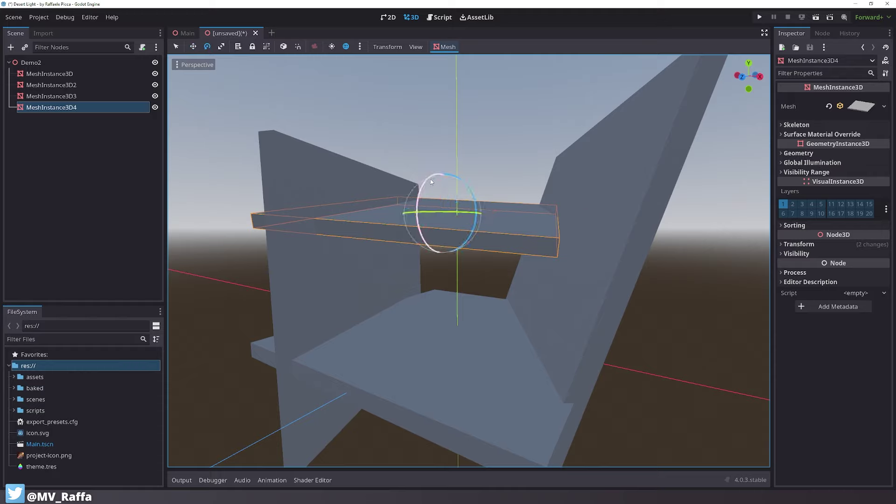
drag(432, 182, 353, 103)
drag(454, 200, 471, 310)
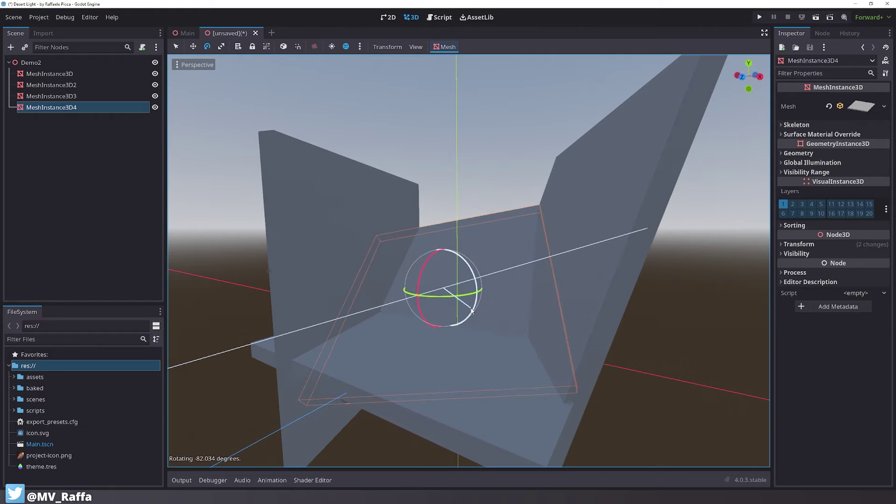
Make the newest copy's mesh unique and set its size to x 2 m, y 10 m, z 2 m
right_click(854, 109)
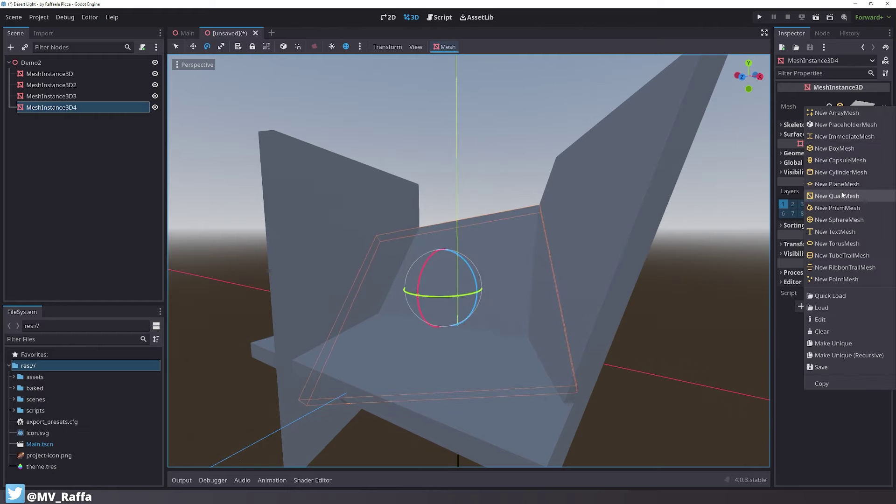
click(835, 344)
click(844, 123)
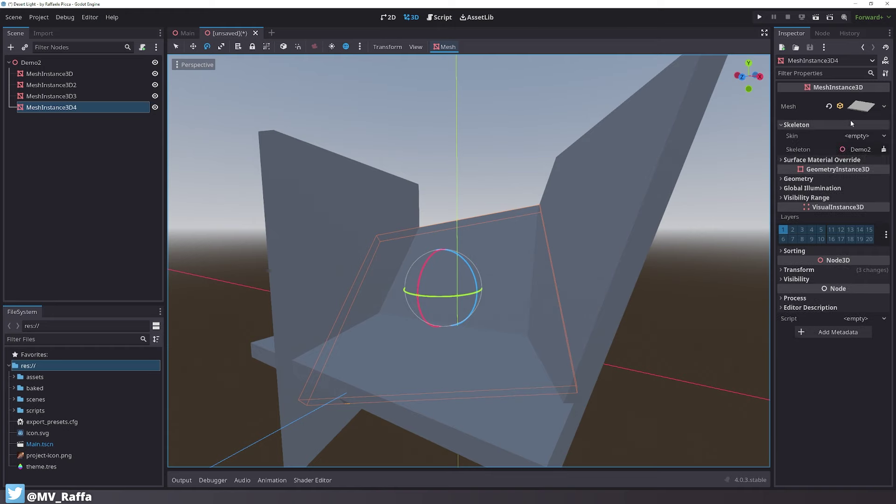
click(851, 109)
click(842, 206)
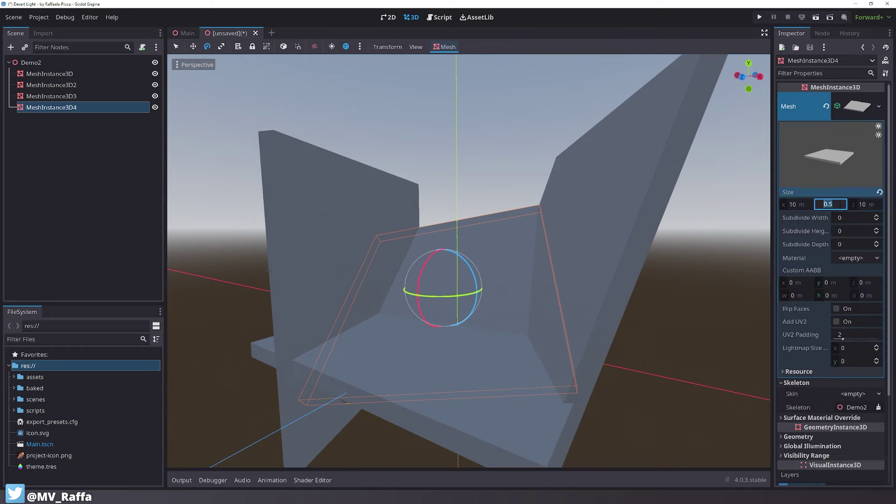
key(Return)
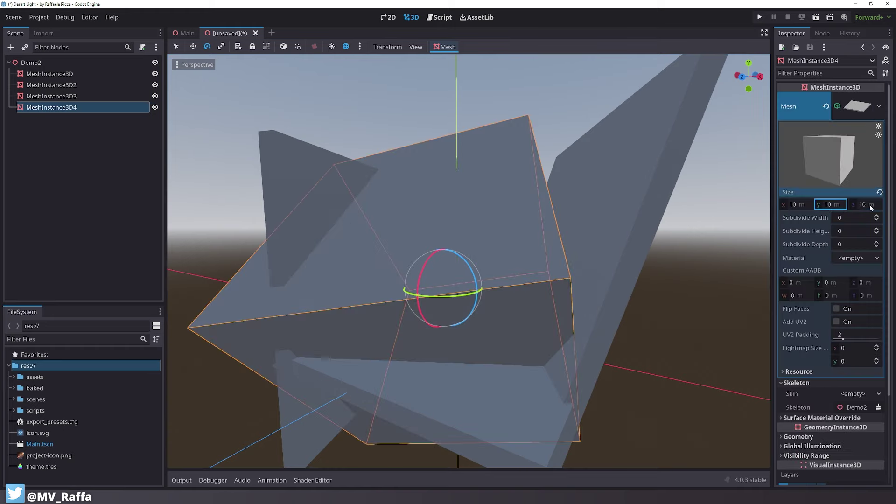
key(Return)
click(793, 204)
text(2)
key(Return)
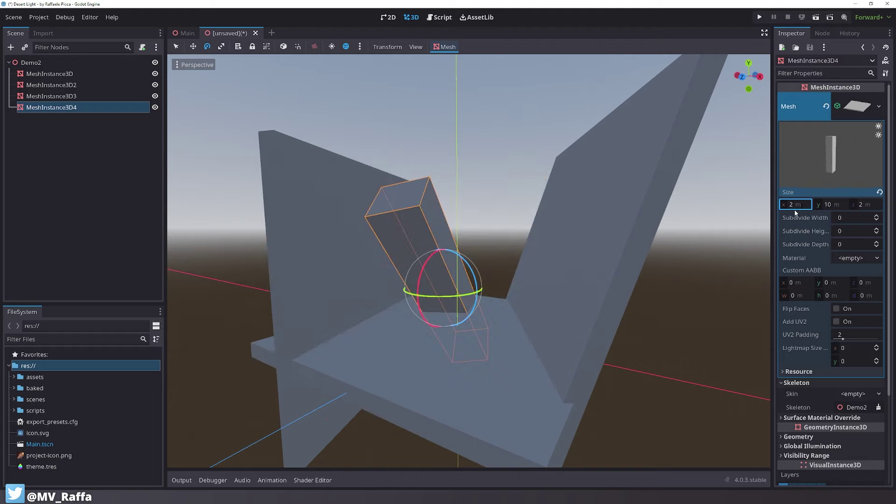
Position the pillar low against a wall and duplicate it for a second block at the floor's edge
drag(419, 266, 444, 311)
mouse_move(458, 348)
mouse_down()
mouse_move(414, 342)
mouse_move(538, 419)
mouse_move(529, 465)
mouse_move(462, 334)
mouse_up()
key(ctrl+d)
Duplicate the pillar once more, turn the copy roughly horizontal and raise it above the floor as a crossbeam
key(ctrl+d)
key(e)
drag(471, 291, 499, 326)
key(w)
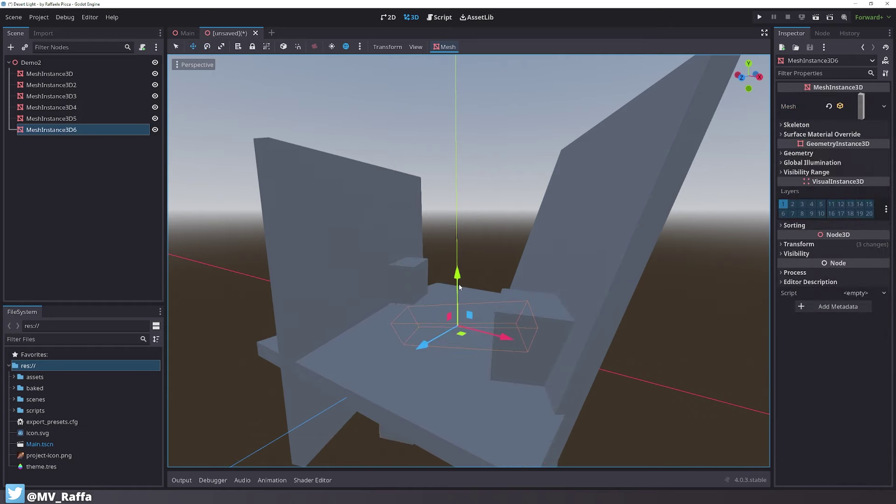
drag(457, 275, 450, 139)
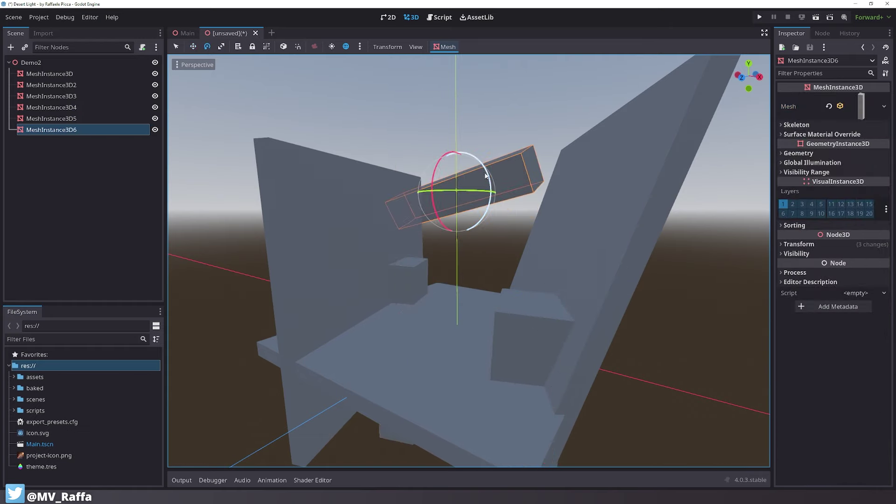
drag(484, 173, 481, 194)
Adjust the crossbeam's position so that it spans the gap between the two walls
key(w)
drag(504, 193, 524, 195)
mouse_move(481, 143)
mouse_down()
mouse_move(481, 157)
mouse_move(481, 135)
mouse_up()
key(r)
key(t)
mouse_move(529, 184)
mouse_down()
mouse_move(555, 188)
mouse_move(499, 188)
mouse_move(536, 188)
mouse_up()
middle_drag(537, 188, 448, 268)
scroll(493, 206, down, 3)
key(w)
key(t)
drag(406, 255, 396, 254)
Raise and vertically stretch the upright wall MeshInstance3D2, tilting it outward
middle_drag(396, 255, 466, 204)
scroll(454, 217, up, 3)
scroll(461, 209, down, 2)
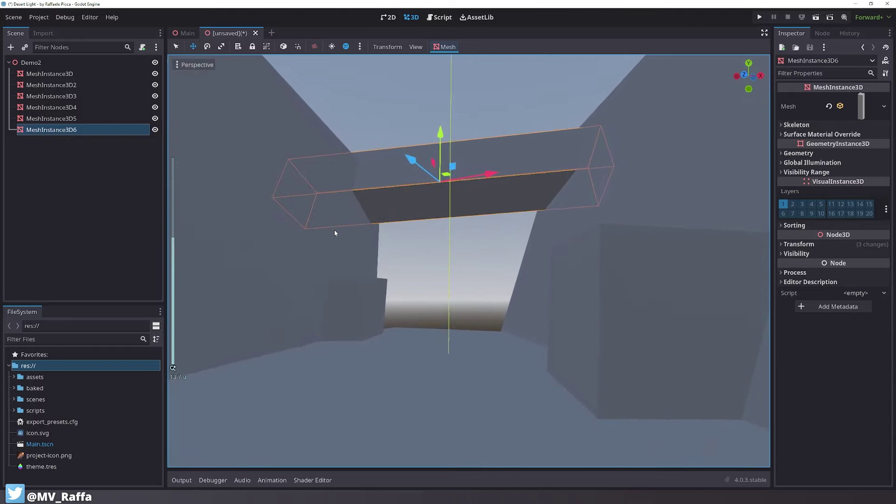
click(329, 240)
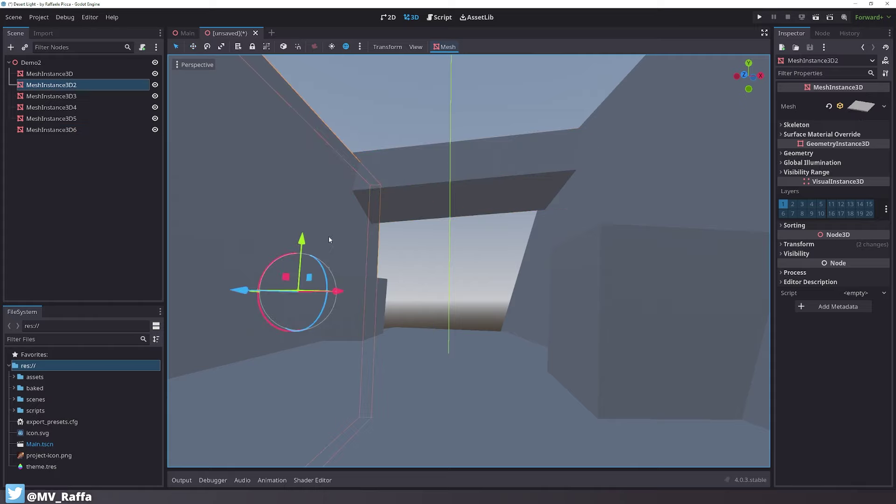
drag(302, 228, 295, 127)
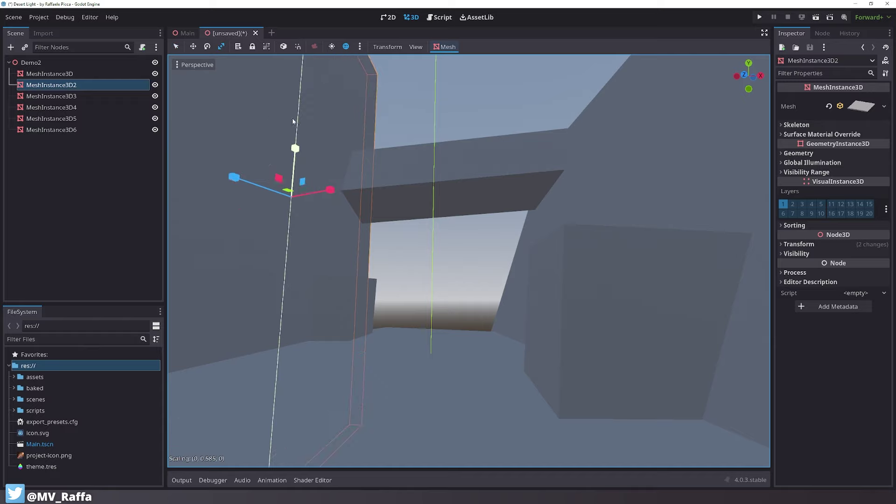
mouse_move(311, 172)
mouse_down()
mouse_move(307, 162)
mouse_move(313, 181)
mouse_up()
key(w)
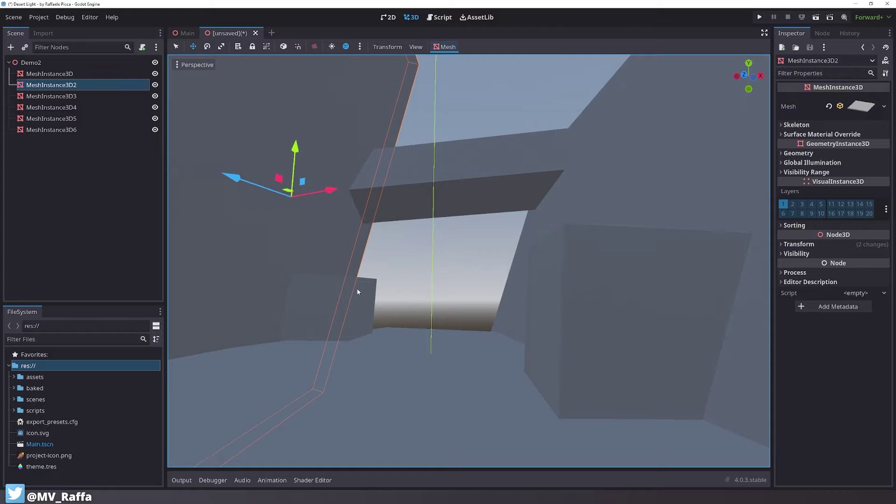
Tilt the pillar standing beside MeshInstance3D2 and adjust its placement
click(323, 290)
key(q)
drag(325, 373, 332, 332)
drag(332, 401, 343, 399)
Duplicate the tilted pillar and place the copy across the passage near the opposite wall
key(w)
drag(324, 395, 511, 369)
key(ctrl+d)
mouse_move(504, 323)
mouse_down()
mouse_move(505, 292)
mouse_move(505, 336)
mouse_up()
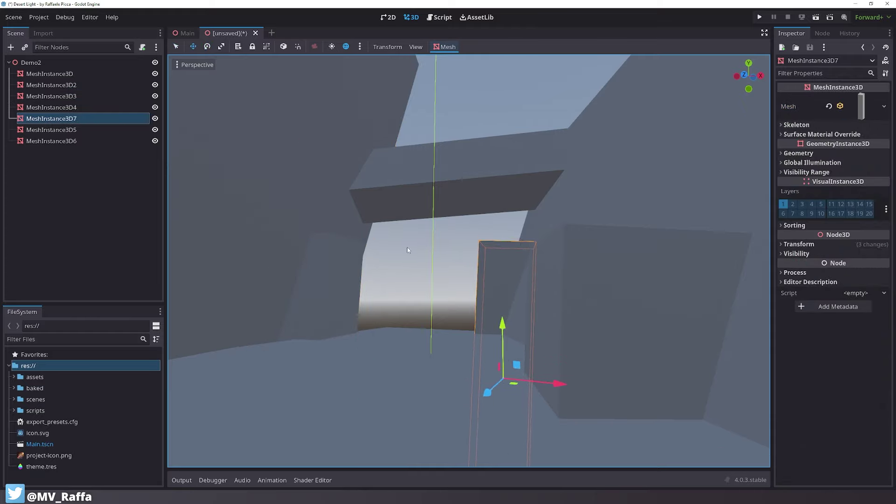
Duplicate the pillar again and place the copy high beside MeshInstance3D2, hanging in front of the crossbeam
key(ctrl+d)
drag(513, 382, 366, 366)
drag(367, 311, 374, 124)
drag(329, 144, 309, 132)
drag(401, 150, 423, 153)
drag(379, 107, 403, 74)
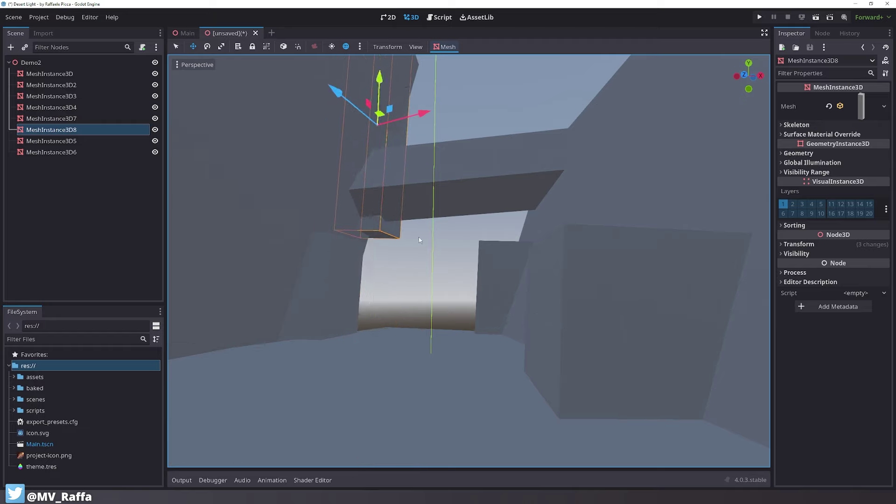
Add a Node3D as a child of the Demo2 root and rename it Lights
key(q)
click(417, 269)
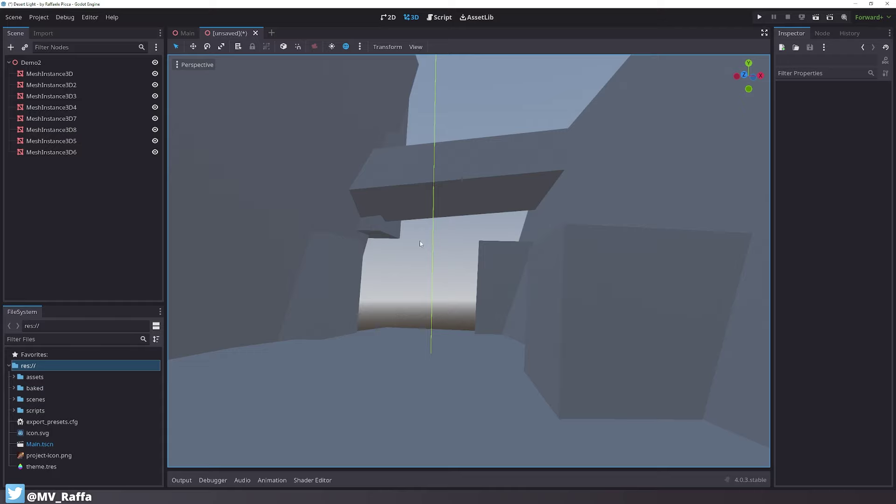
middle_drag(430, 248, 508, 294)
click(31, 62)
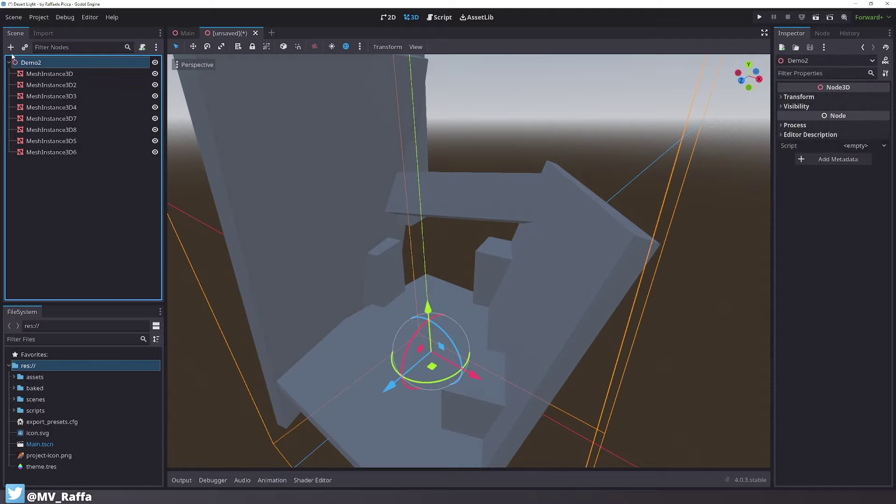
click(11, 47)
double_click(355, 160)
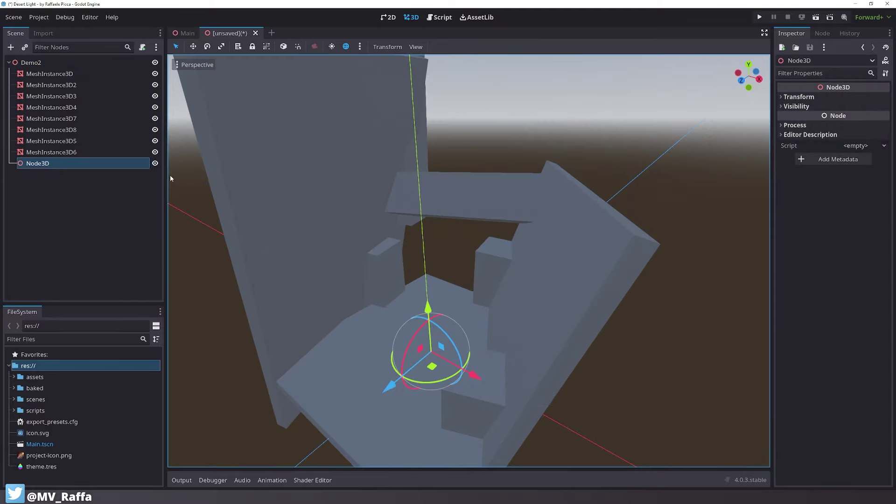
double_click(67, 163)
text(Lights)
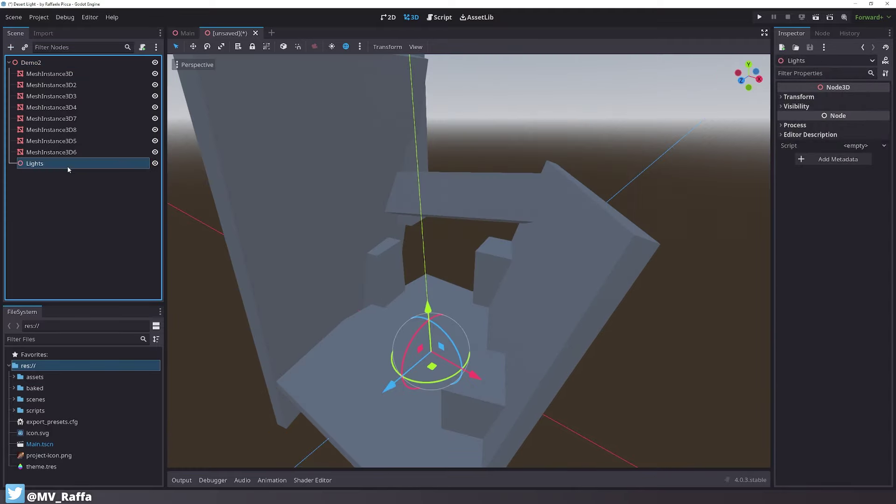
Add a DirectionalLight3D as a child of the Lights node
click(10, 47)
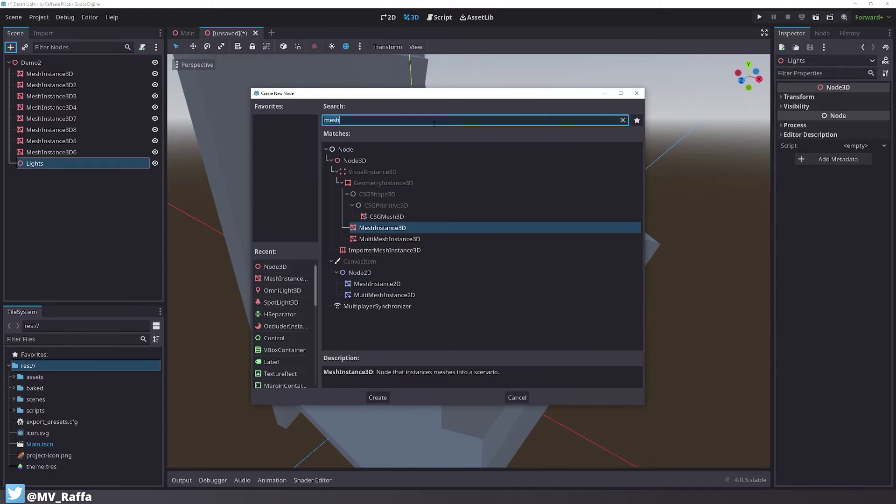
text(direc)
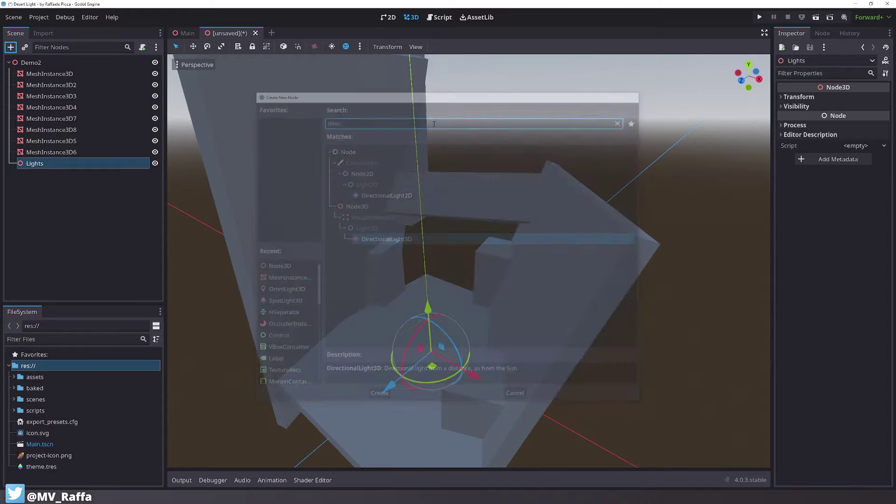
key(Return)
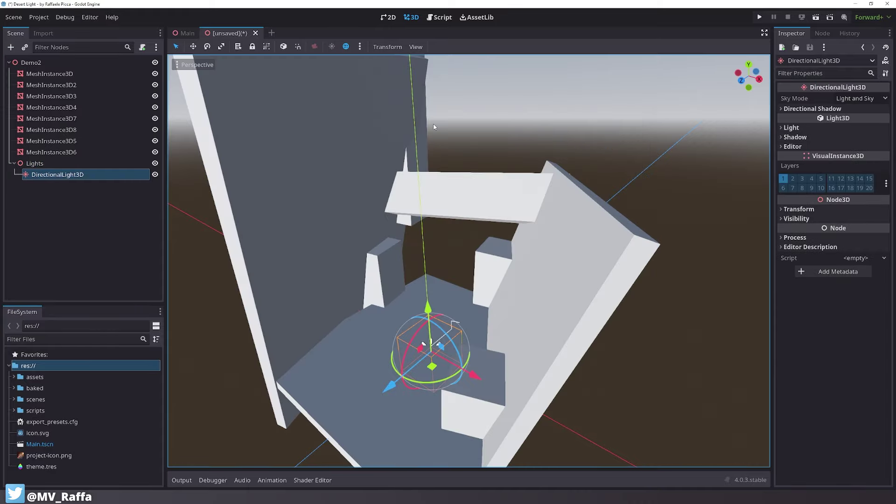
Raise the DirectionalLight3D above the floor and rotate it to shine down into the passage
key(w)
drag(428, 306, 430, 214)
key(e)
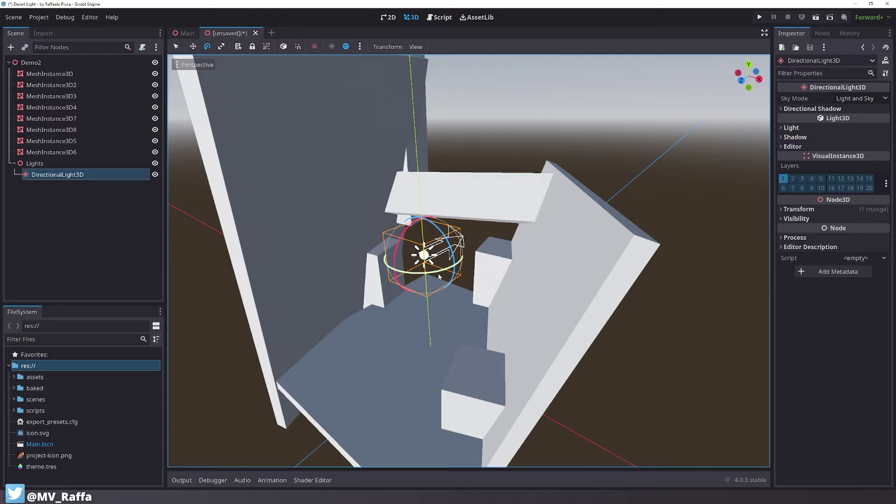
drag(439, 276, 487, 154)
mouse_move(439, 236)
mouse_down()
mouse_move(424, 202)
mouse_move(353, 139)
mouse_move(382, 160)
mouse_up()
Enable shadows on the DirectionalLight3D and move it up above the side wall MeshInstance3D3
click(804, 138)
click(852, 148)
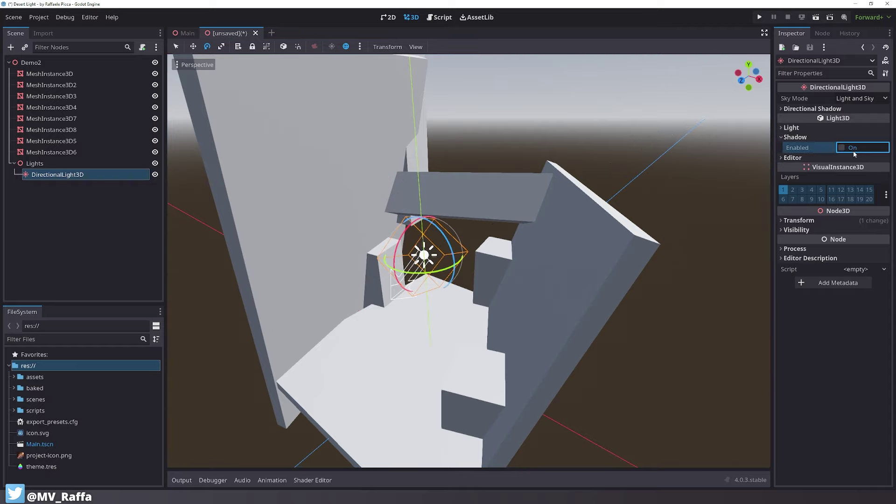
drag(426, 265, 538, 310)
drag(542, 253, 598, 117)
key(e)
key(q)
click(446, 247)
scroll(454, 246, up, 5)
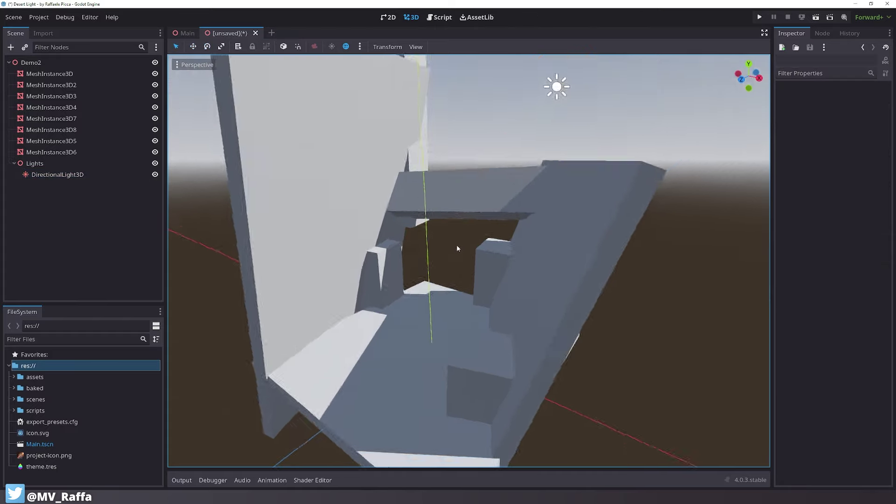
Rotate the DirectionalLight3D so its light falls over MeshInstance3D3 onto the opposite wall and the floor edge beside it
click(496, 362)
shift+middle_drag(515, 340, 517, 295)
scroll(493, 242, up, 1)
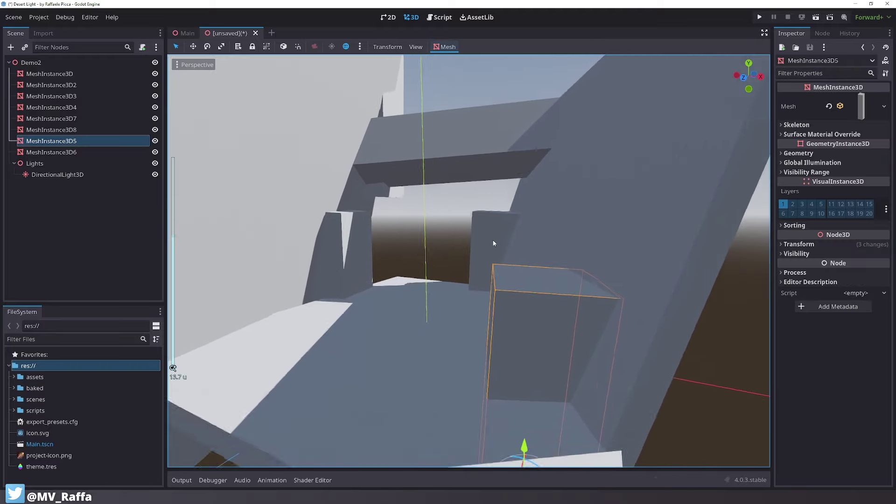
middle_drag(498, 210, 502, 224)
scroll(506, 205, down, 3)
middle_drag(510, 187, 491, 267)
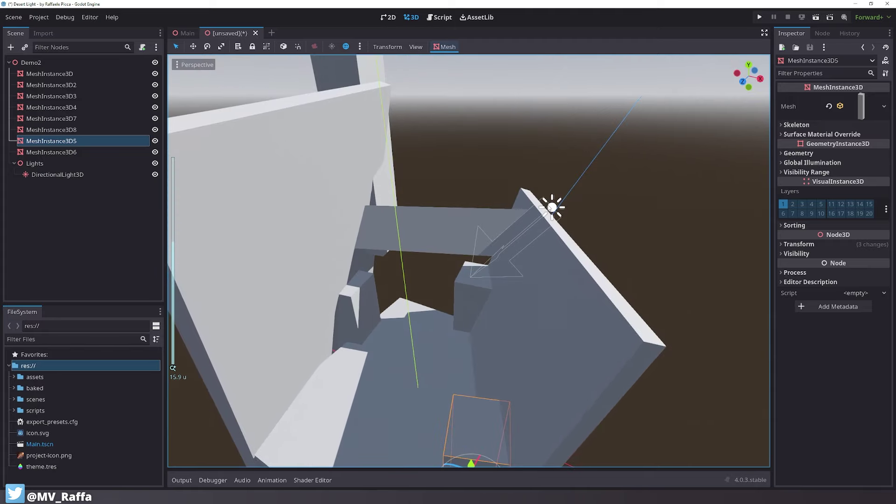
click(554, 206)
mouse_move(562, 215)
middle_down()
mouse_move(574, 209)
mouse_move(577, 223)
middle_up()
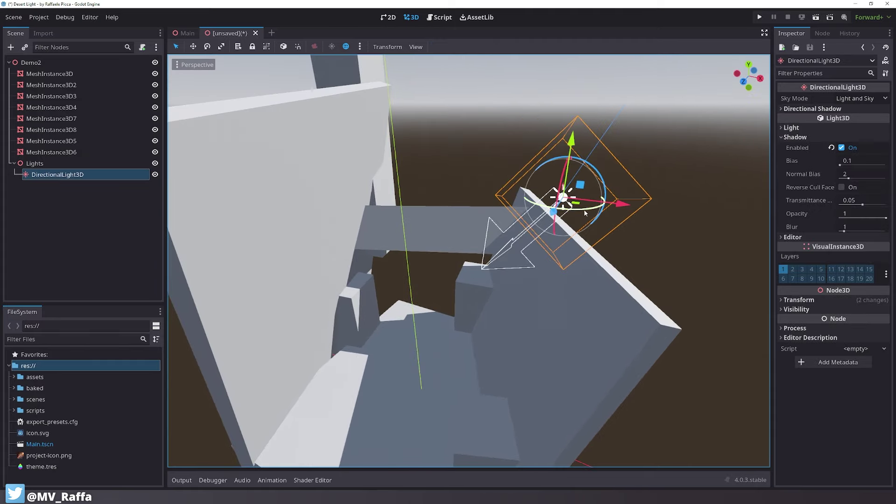
mouse_move(585, 213)
mouse_down()
mouse_move(570, 215)
mouse_move(580, 218)
mouse_up()
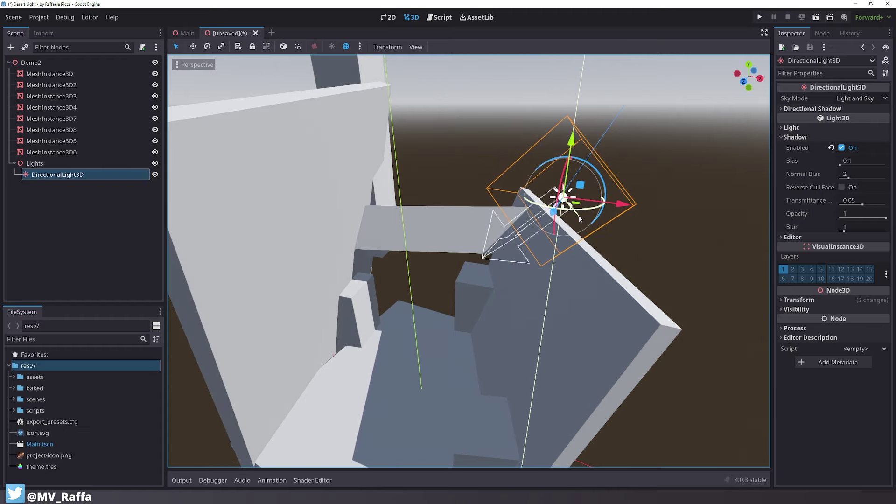
drag(579, 218, 565, 215)
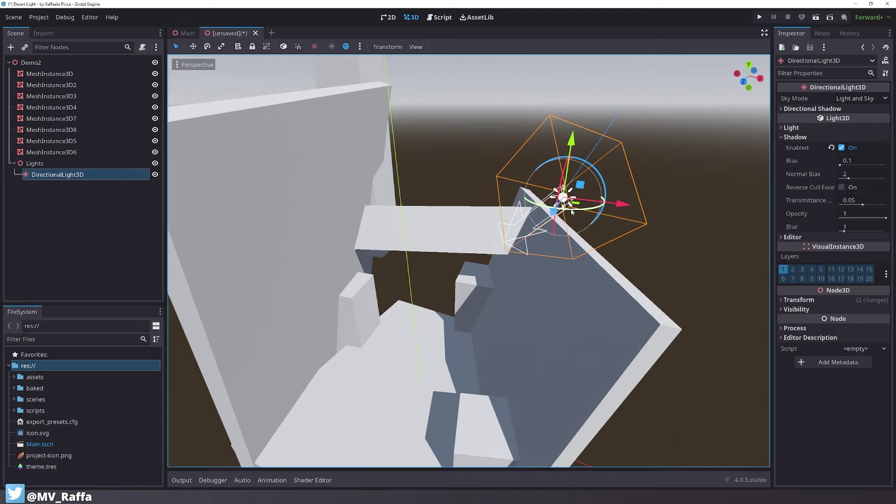
drag(572, 212, 593, 210)
Raise the pillar MeshInstance3D5 so it stands taller in the foreground beside MeshInstance3D3
click(489, 398)
middle_drag(490, 399, 497, 354)
drag(491, 460, 507, 350)
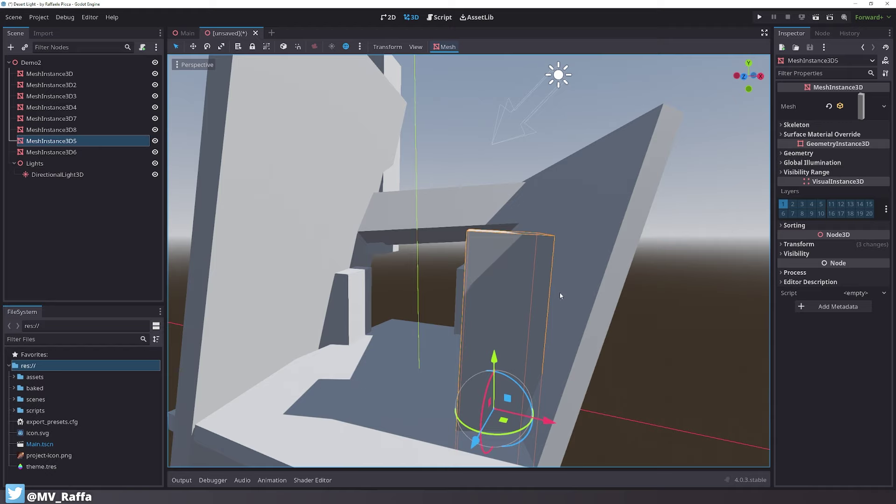
middle_drag(560, 295, 563, 299)
scroll(516, 259, up, 5)
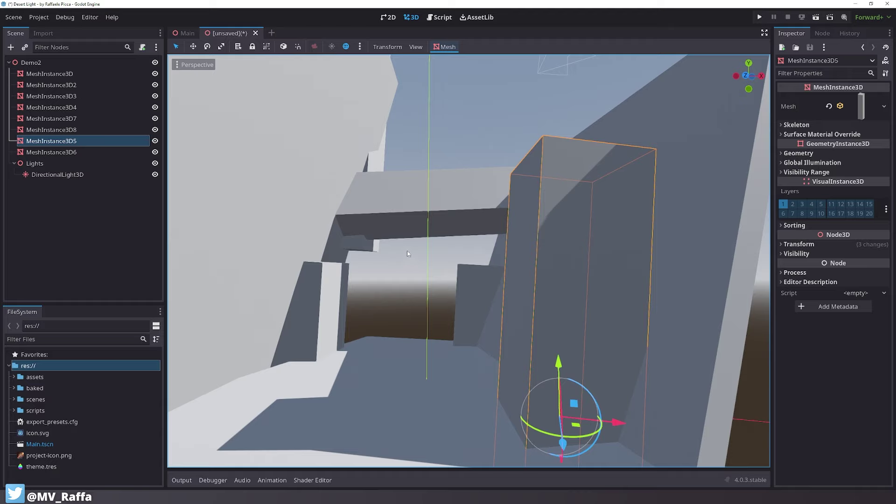
Lengthen the side wall MeshInstance3D3 along the passage by scaling it
click(427, 269)
click(680, 283)
middle_drag(543, 236, 536, 297)
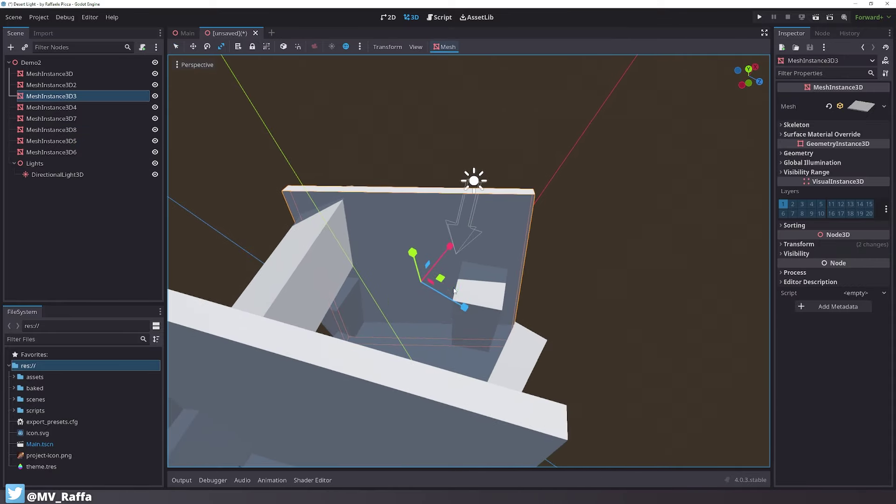
mouse_move(455, 295)
middle_down()
mouse_move(480, 281)
mouse_move(544, 288)
mouse_move(533, 294)
mouse_move(442, 255)
mouse_move(462, 282)
middle_up()
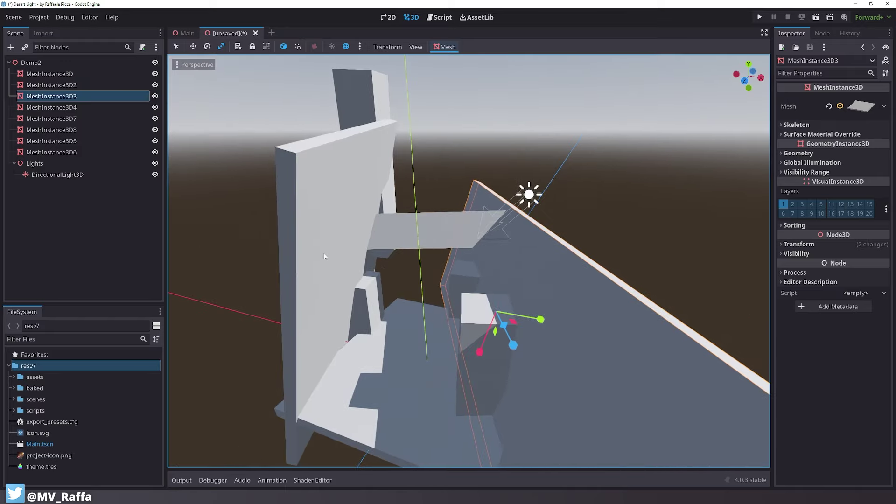
Lengthen the opposite wall MeshInstance3D2 along the passage
key(q)
mouse_move(381, 245)
middle_down()
mouse_move(344, 252)
mouse_move(375, 258)
middle_up()
click(344, 252)
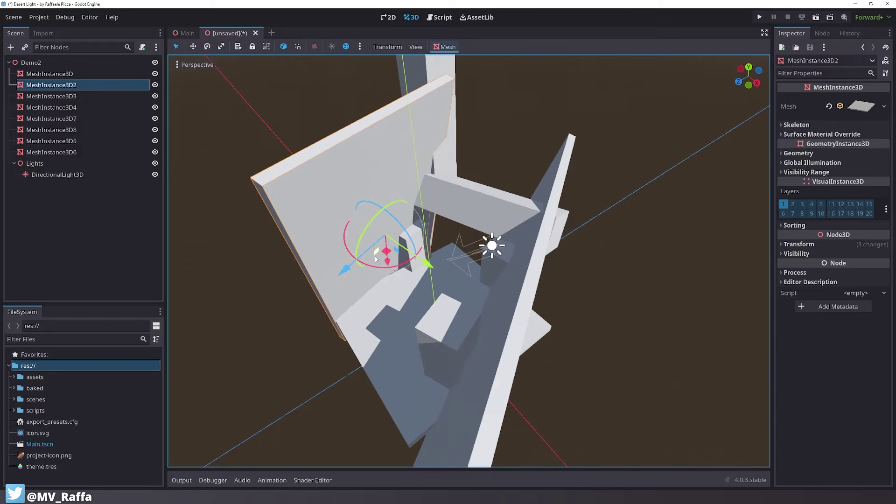
drag(351, 264, 374, 338)
key(q)
Extend the floor slab MeshInstance3D to match the lengthened walls
click(395, 342)
middle_drag(394, 342, 431, 351)
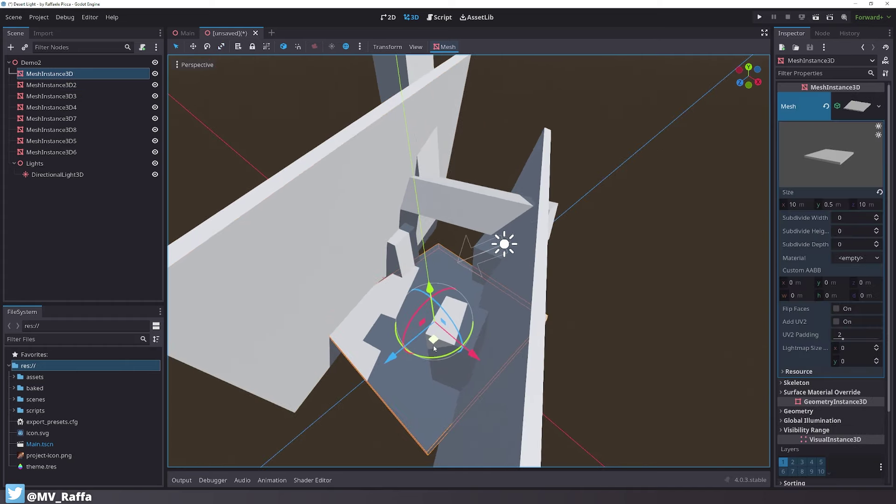
drag(433, 345, 436, 330)
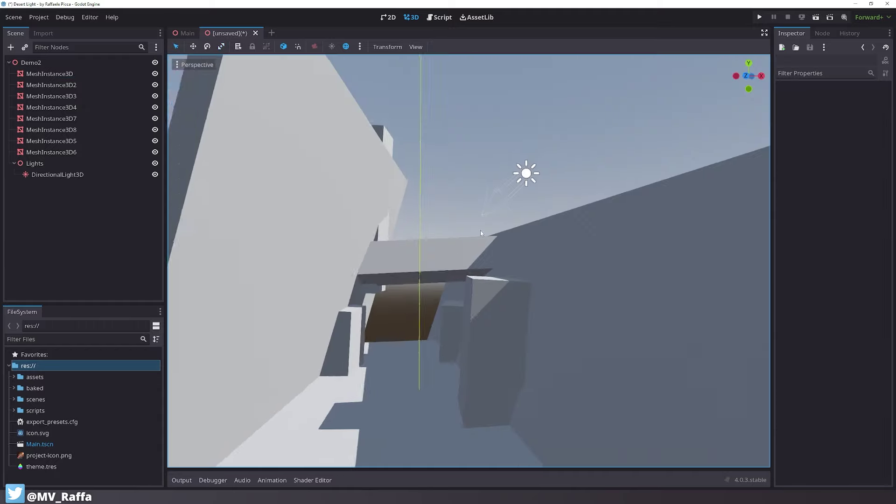
scroll(480, 230, up, 5)
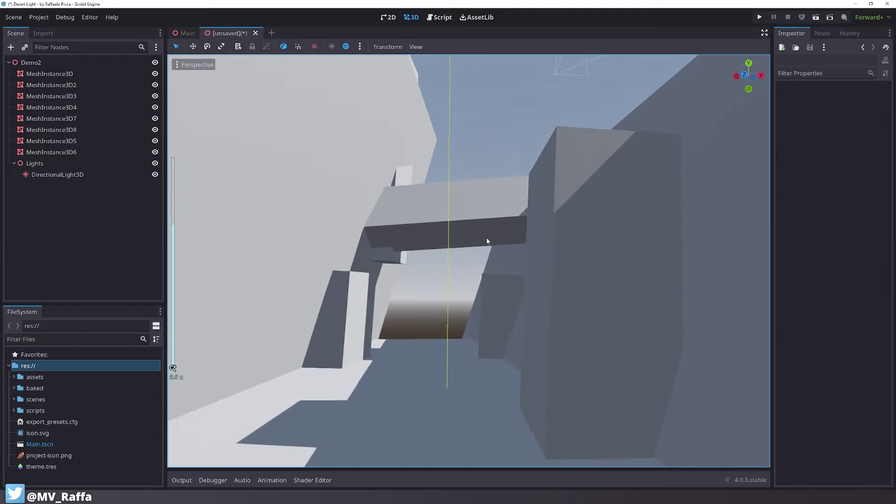
shift+middle_drag(487, 241, 474, 252)
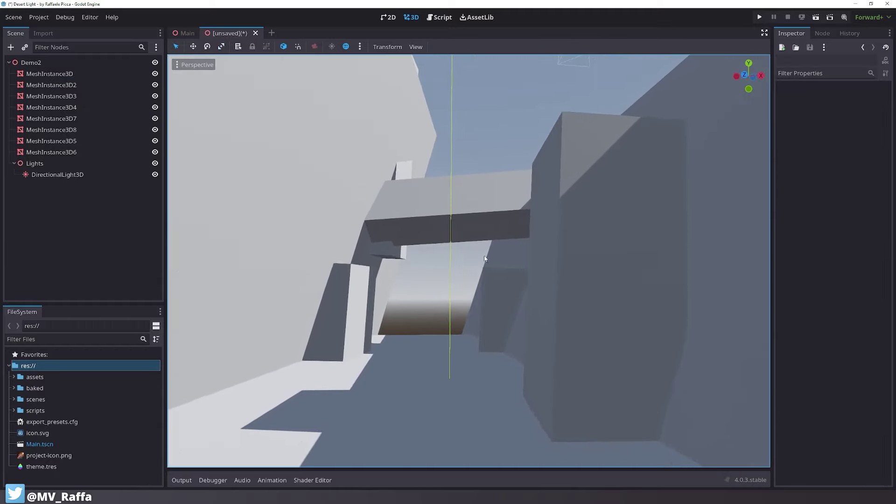
Compare the scene's lighting with the preview environment switched off and on
click(346, 47)
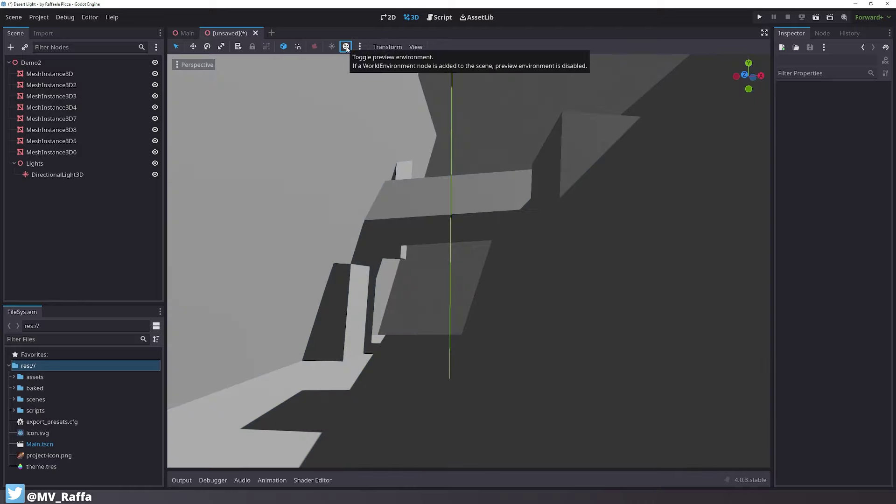
click(346, 47)
click(346, 47)
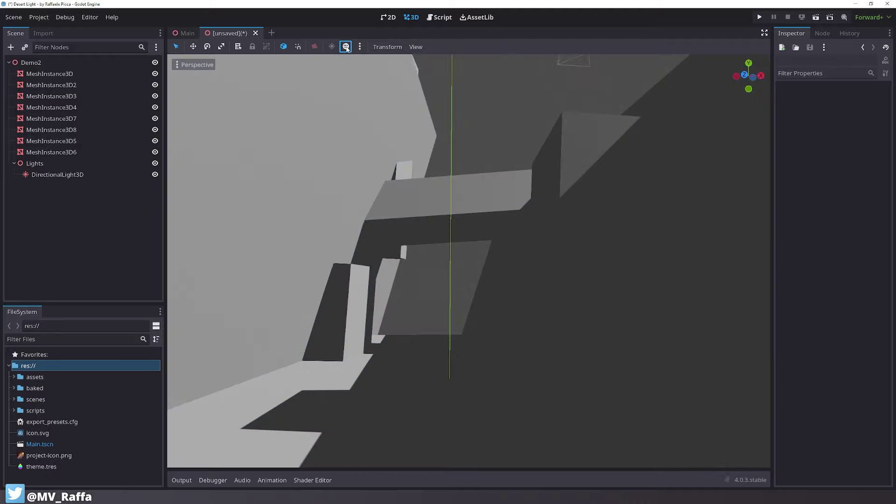
click(345, 47)
click(346, 47)
click(346, 47)
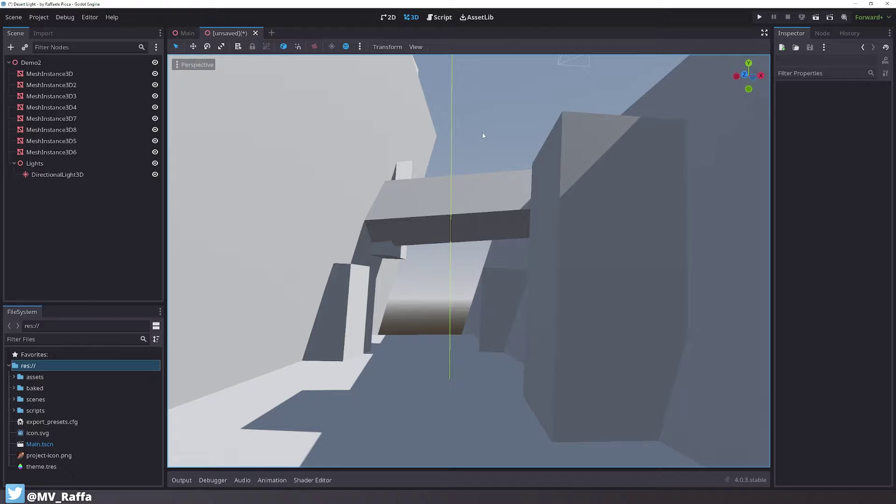
Duplicate the wall MeshInstance3D2 and turn the copy crosswise over the passage behind the crossbeam
click(407, 133)
middle_drag(438, 128, 402, 250)
scroll(486, 211, down, 5)
key(ctrl+d)
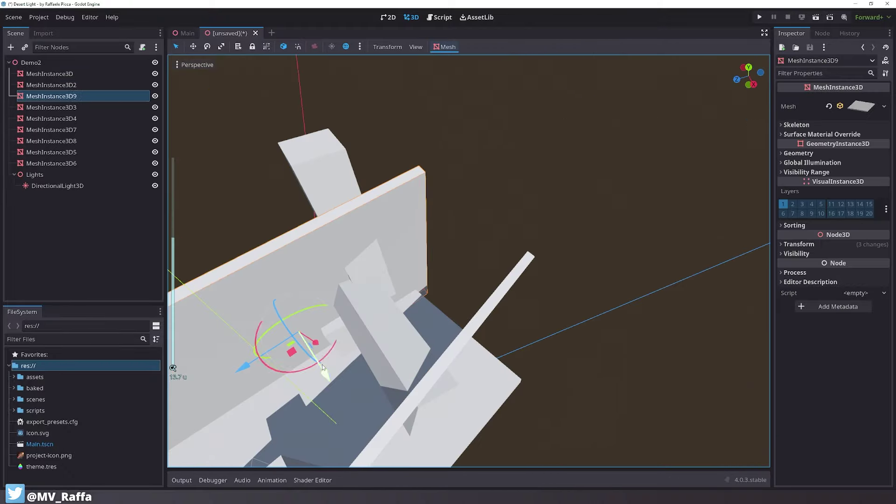
drag(294, 357, 404, 349)
key(e)
mouse_move(434, 311)
mouse_down()
mouse_move(432, 319)
mouse_move(430, 310)
mouse_up()
key(w)
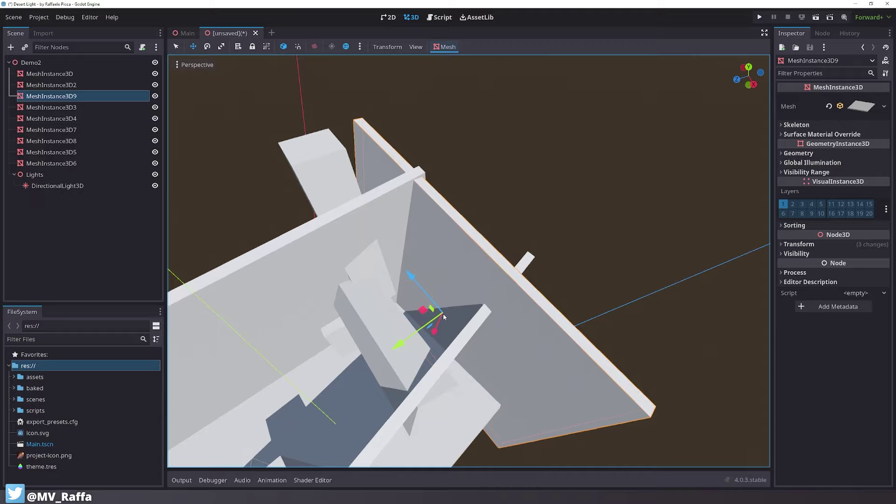
Raise the crosswise wall copy MeshInstance3D9 so the passage beneath it is open
middle_drag(444, 313, 478, 308)
key(e)
key(w)
drag(460, 315, 475, 113)
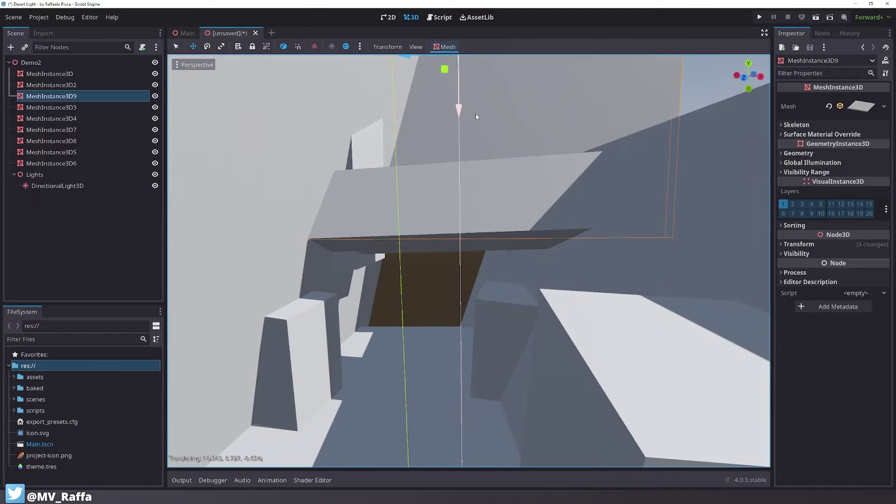
Rotate and scale MeshInstance3D9 down to a narrower panel spanning the passage behind the crossbeam
middle_drag(475, 113, 480, 149)
key(e)
mouse_move(501, 152)
mouse_down()
mouse_move(514, 117)
mouse_move(502, 99)
mouse_move(488, 157)
mouse_move(498, 72)
mouse_move(477, 153)
mouse_move(494, 139)
mouse_up()
key(w)
key(e)
key(t)
key(t)
key(r)
drag(512, 171, 511, 196)
key(w)
key(q)
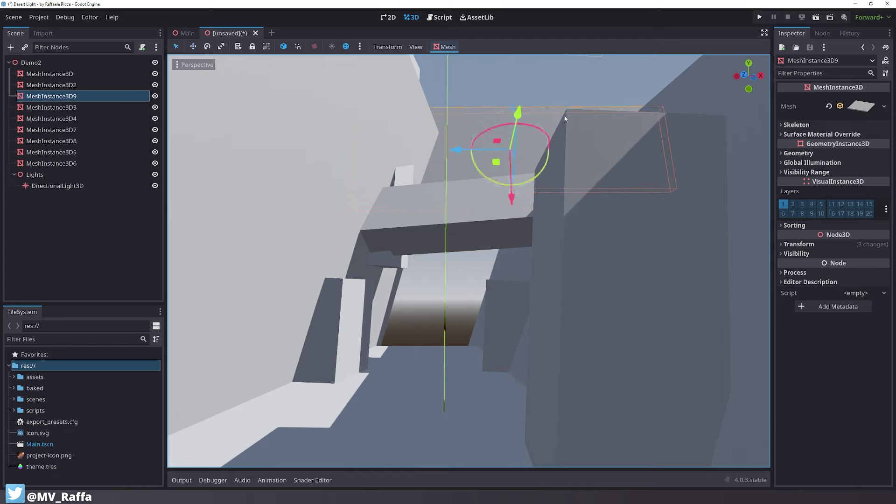
Tilt MeshInstance3D9 diagonally and lower it so it slopes down behind the crossbeam toward MeshInstance3D3
click(587, 111)
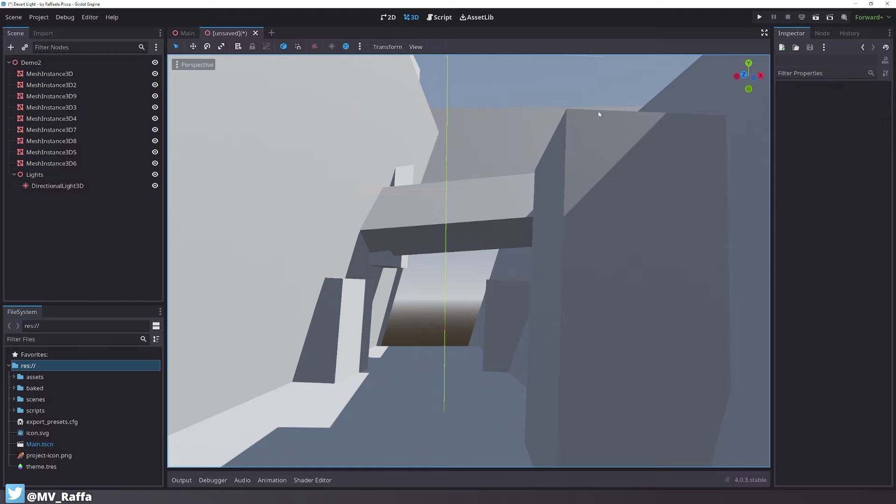
click(520, 140)
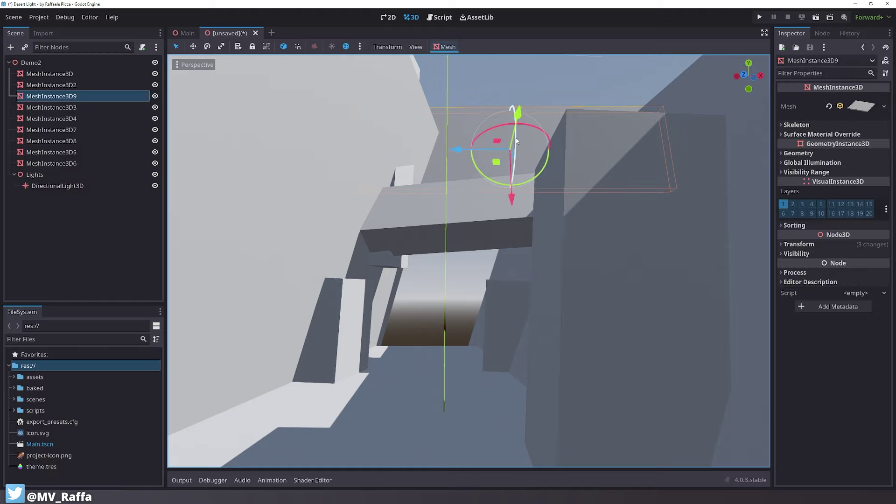
drag(547, 165, 470, 250)
key(q)
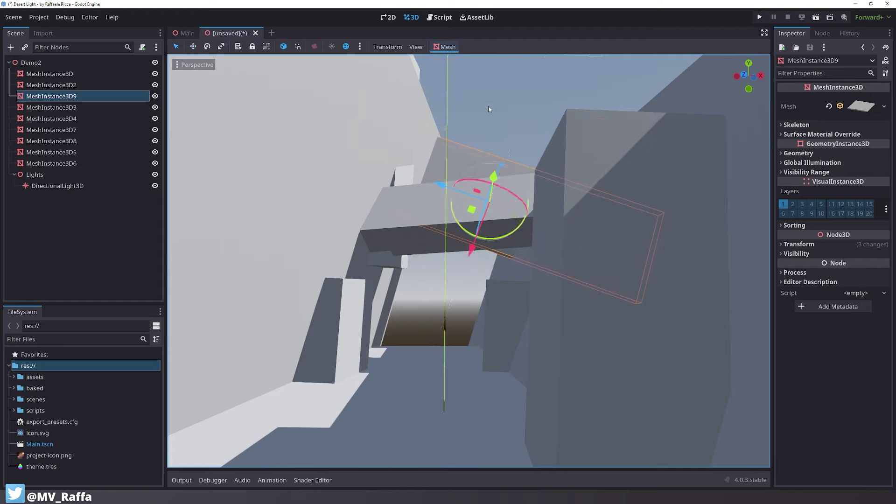
click(488, 105)
middle_drag(531, 214, 529, 208)
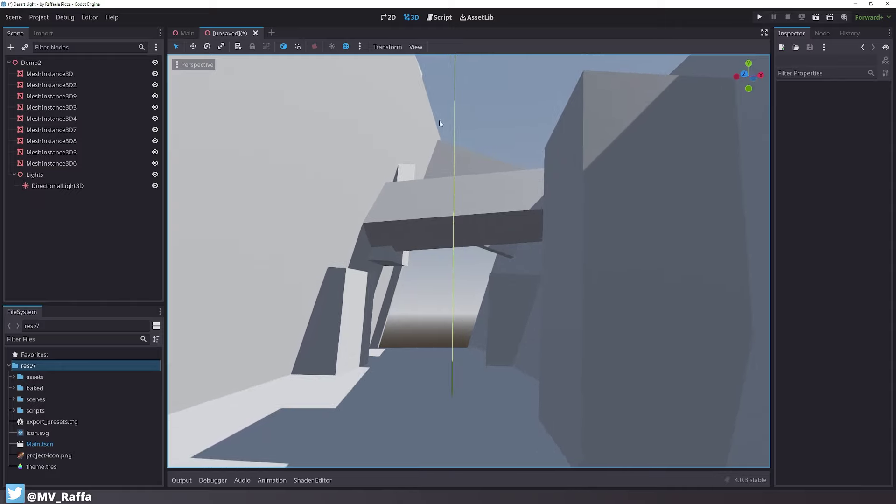
Lower the long wall MeshInstance3D2 so its top edge drops below the top of the pillar behind it
click(408, 123)
drag(407, 123, 288, 304)
drag(290, 258, 322, 389)
key(w)
right_click(323, 389)
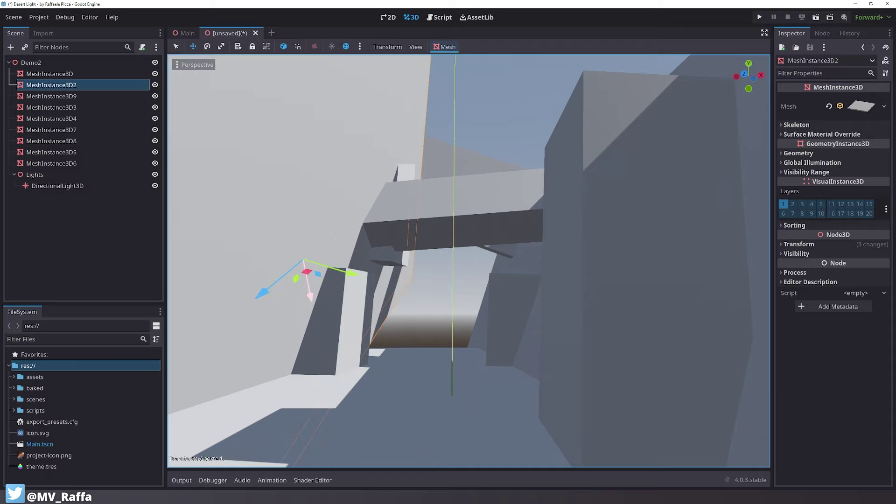
drag(307, 272, 319, 376)
key(q)
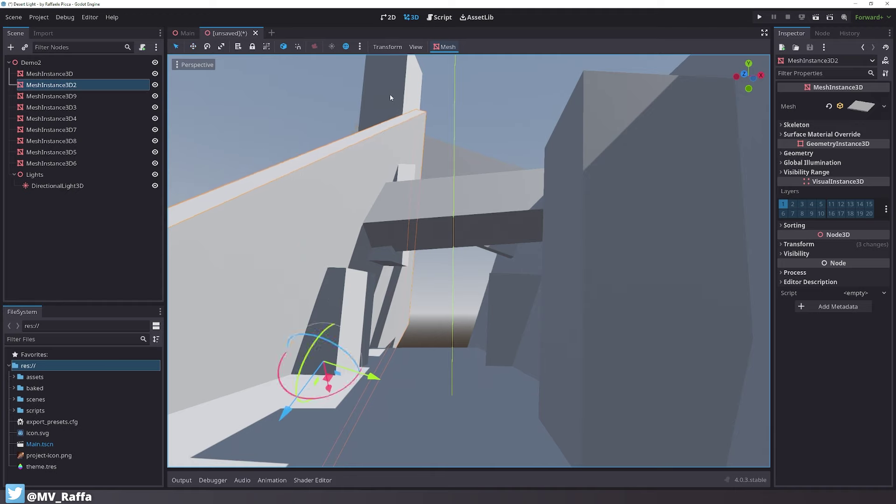
Tilt the pillar MeshInstance3D8 behind the wall and bring it forward so it cuts through MeshInstance3D2
click(390, 94)
key(e)
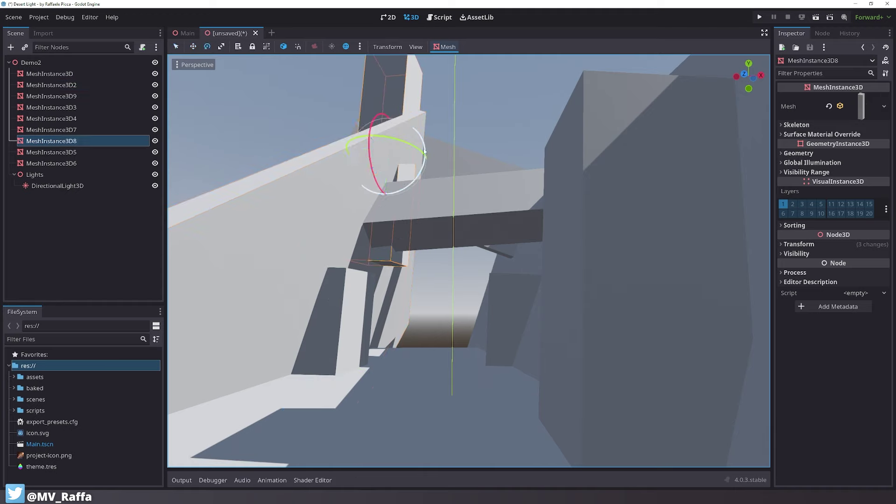
drag(424, 162, 431, 159)
key(w)
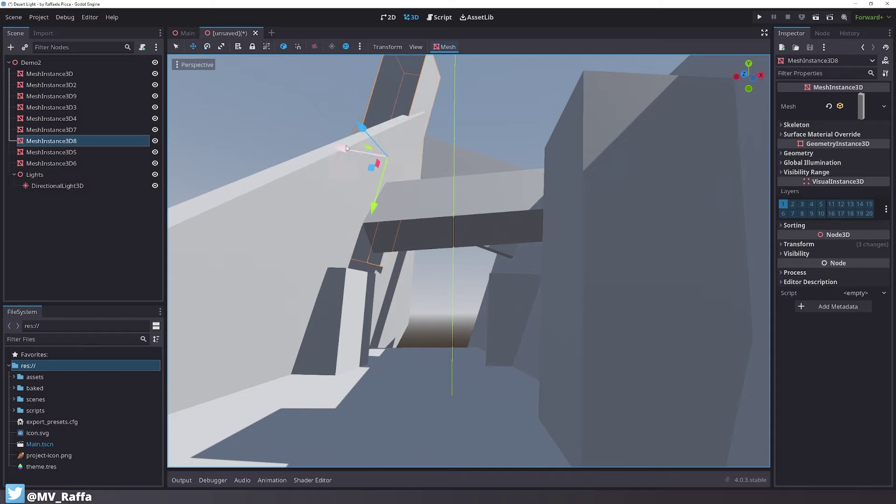
drag(358, 134, 249, 325)
drag(216, 266, 247, 273)
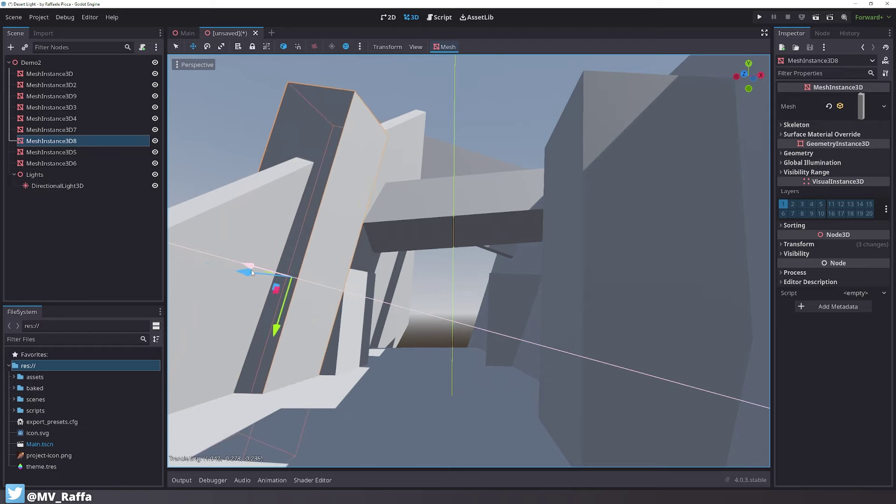
Rotate the pillar MeshInstance3D8 upright and move it into the foreground beside the passage
key(e)
drag(329, 264, 329, 242)
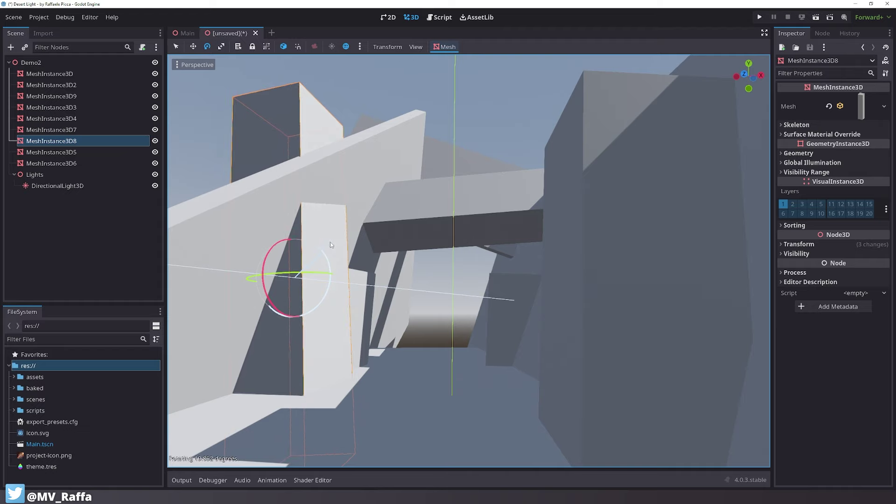
key(w)
drag(261, 277, 222, 273)
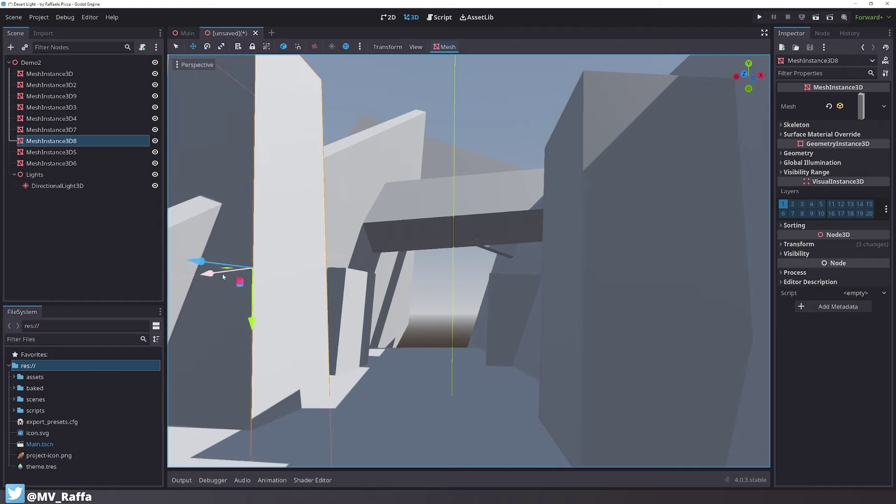
key(q)
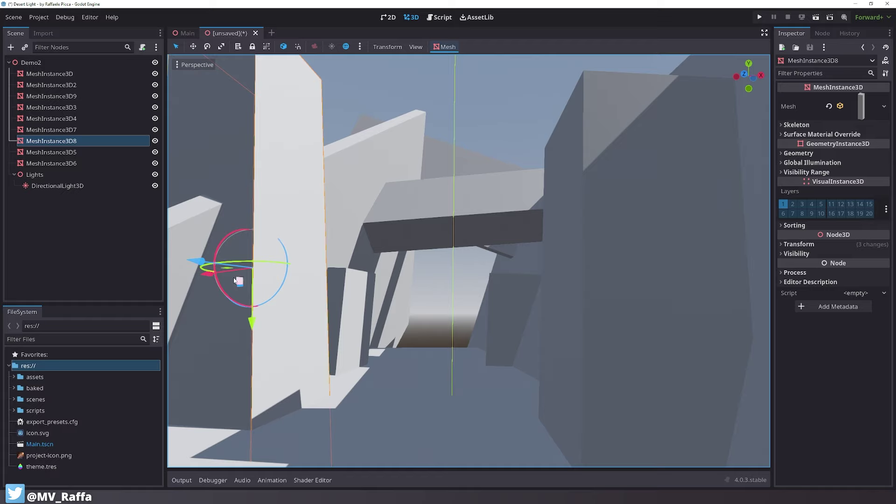
drag(203, 278, 175, 275)
Turn the wall MeshInstance3D2 slightly and shift it outward to widen the passage
click(303, 354)
drag(344, 353, 337, 347)
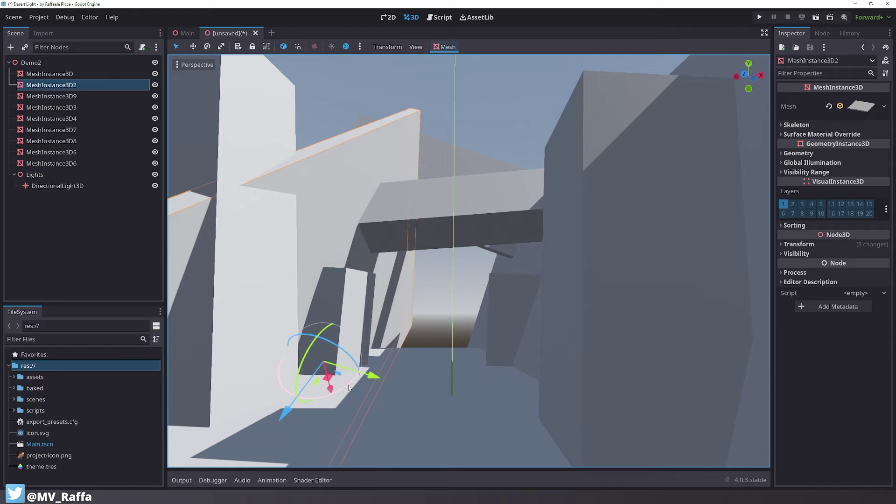
drag(373, 376, 358, 371)
click(483, 110)
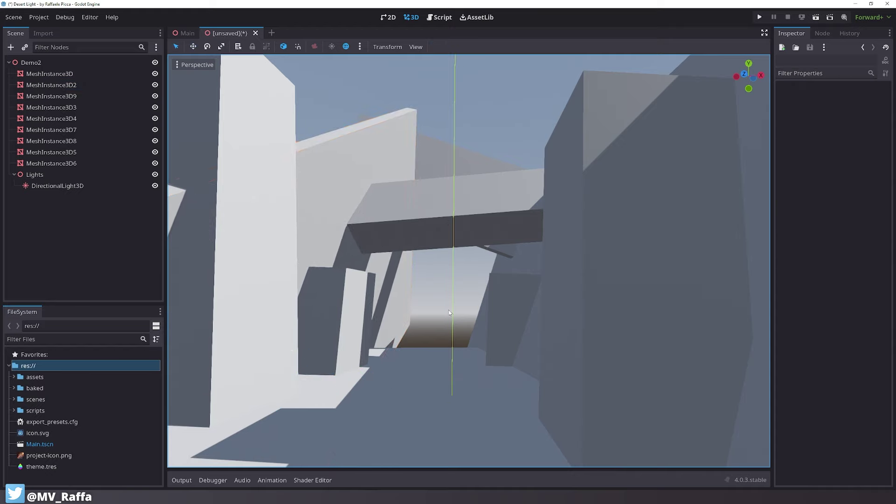
Move the floor MeshInstance3D farther back along the passage
click(427, 376)
drag(449, 422, 466, 376)
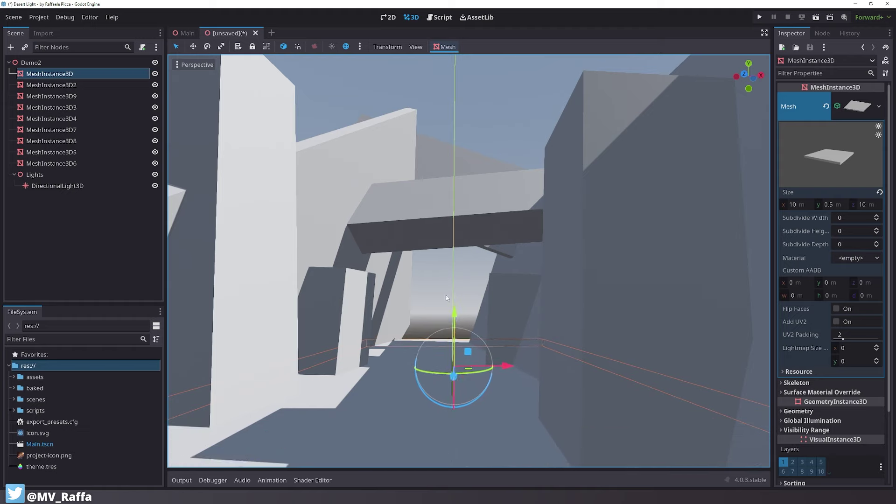
click(455, 265)
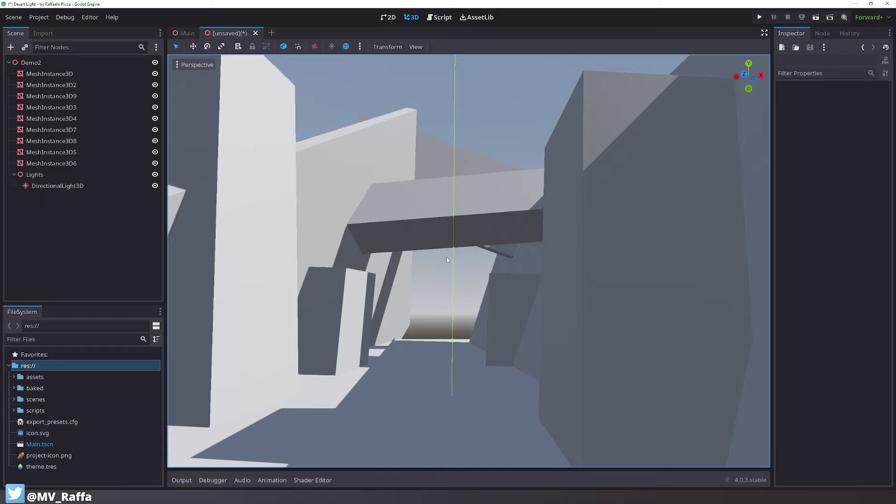
Try tilting the crossbeam MeshInstance3D6 down toward MeshInstance3D3, and the opposite way so it rises toward that wall
click(429, 217)
drag(478, 219, 477, 238)
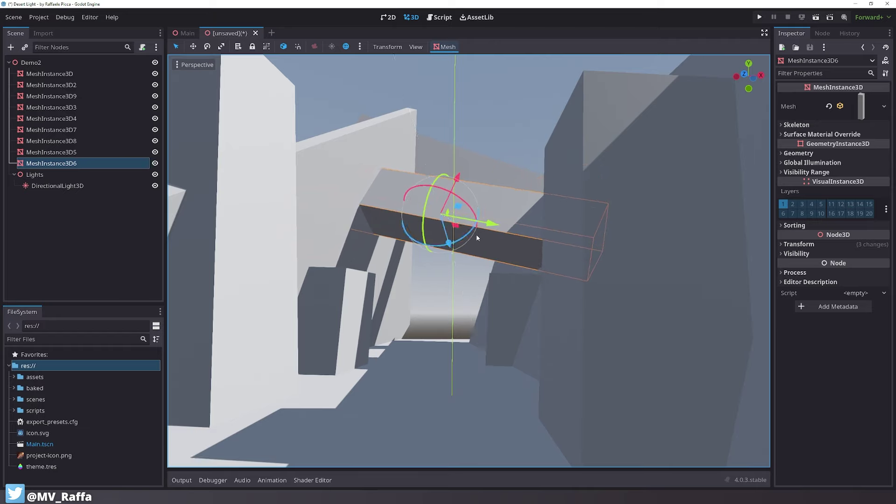
click(496, 140)
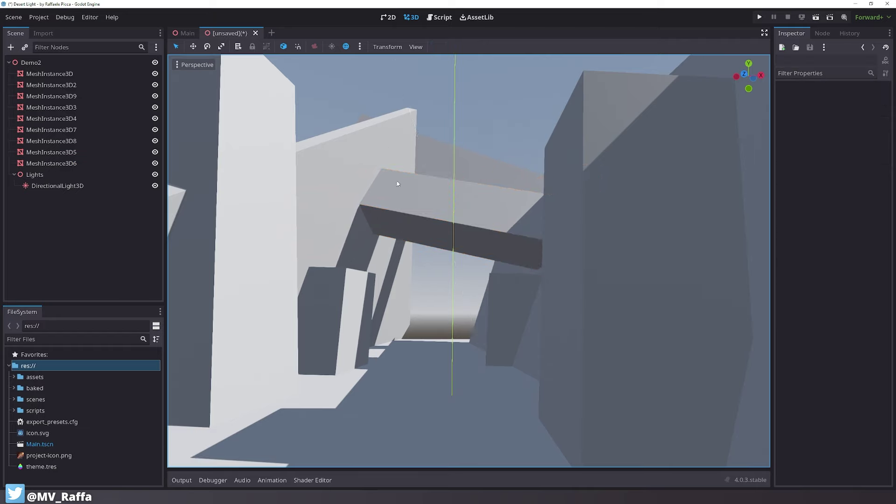
click(468, 213)
drag(478, 217, 480, 188)
click(499, 125)
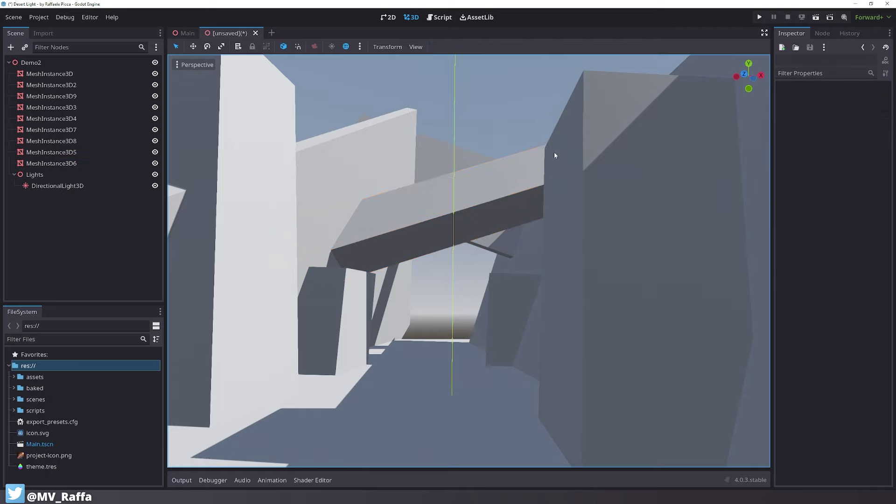
Tilt the crossbeam MeshInstance3D6 so it slopes down into MeshInstance3D3, and raise it slightly
click(471, 184)
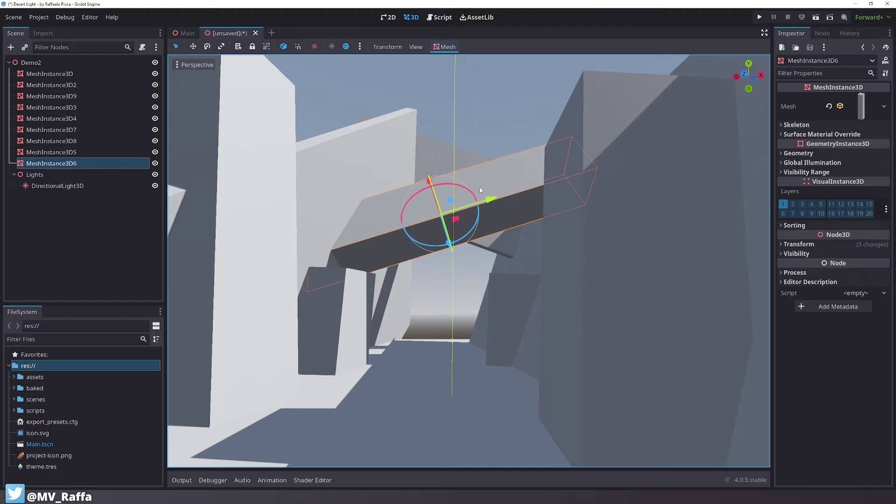
drag(477, 219, 463, 248)
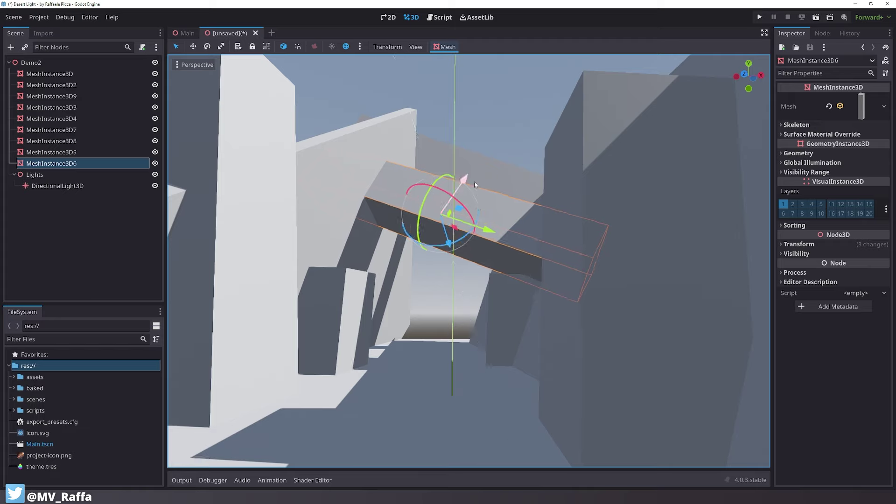
drag(471, 180, 472, 171)
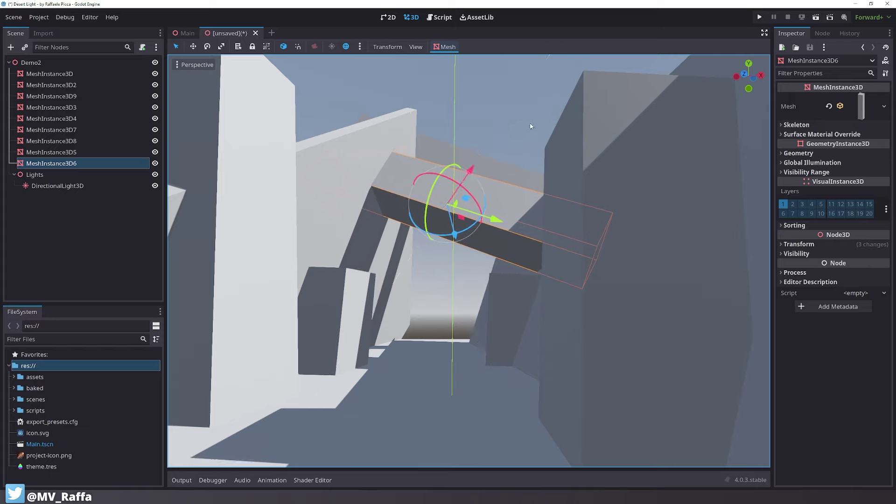
click(530, 125)
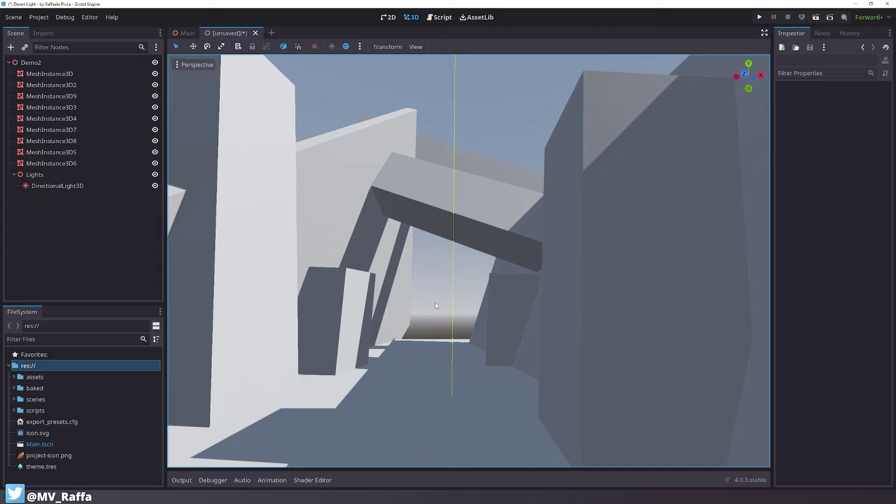
Try rotating the wall MeshInstance3D2 within its plane so its far end slants behind the crossbeam
click(350, 161)
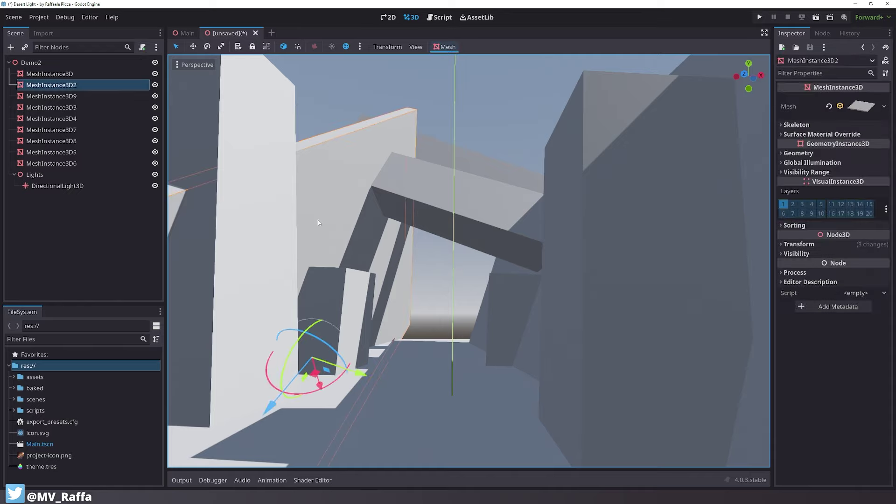
drag(293, 346, 311, 324)
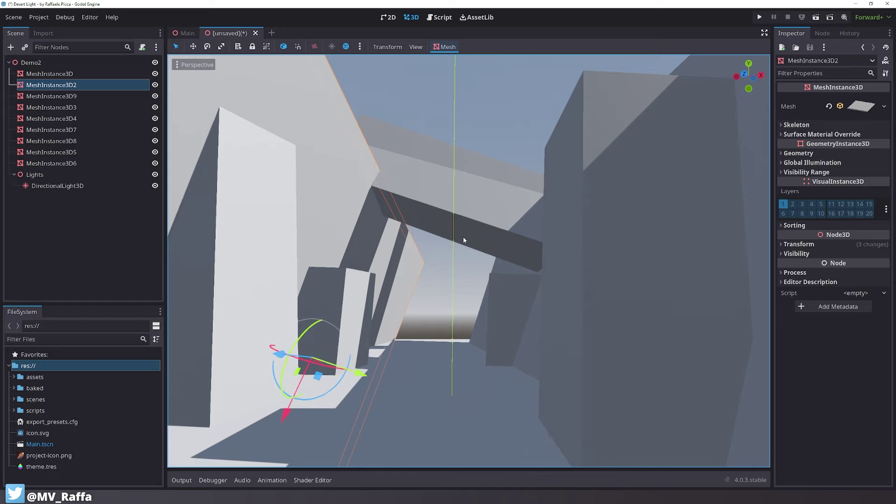
click(459, 254)
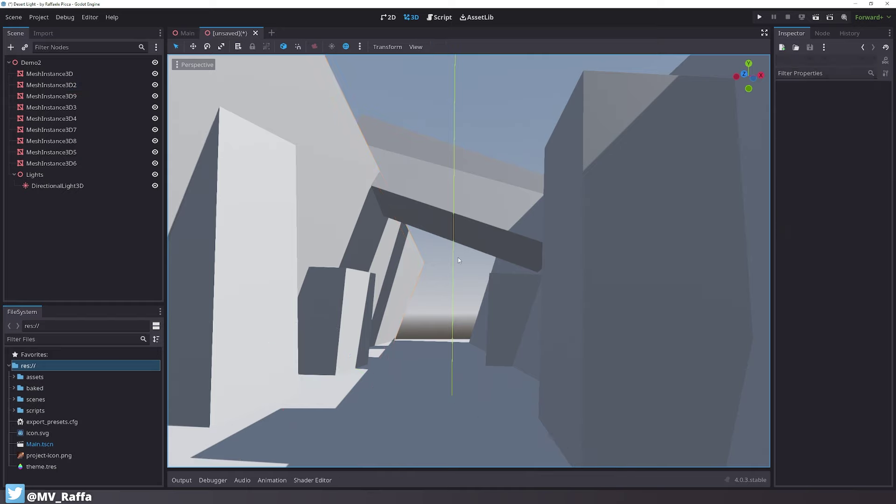
Tilt the crossbeam MeshInstance3D6 up toward MeshInstance3D3, slide it partly into that wall and lower it
click(476, 201)
drag(483, 208, 614, 158)
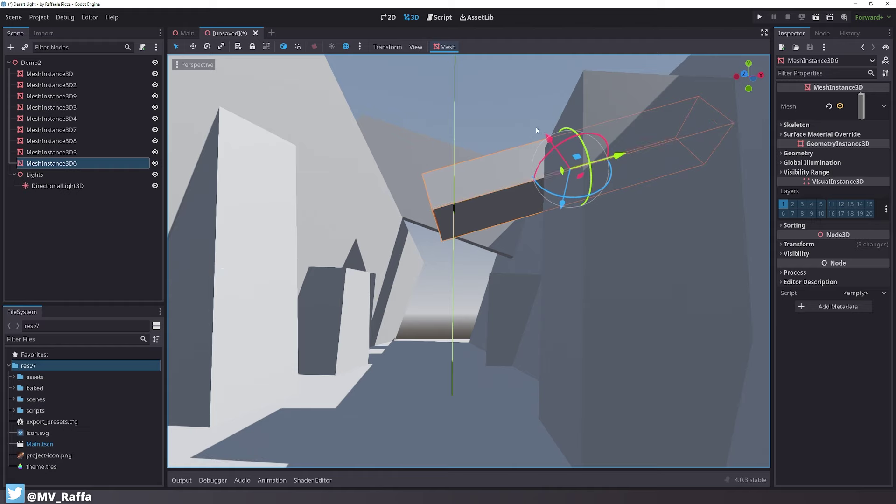
drag(547, 137, 563, 163)
Rotate the panel MeshInstance3D9 behind the crossbeam to level and lower it over the passage
click(455, 163)
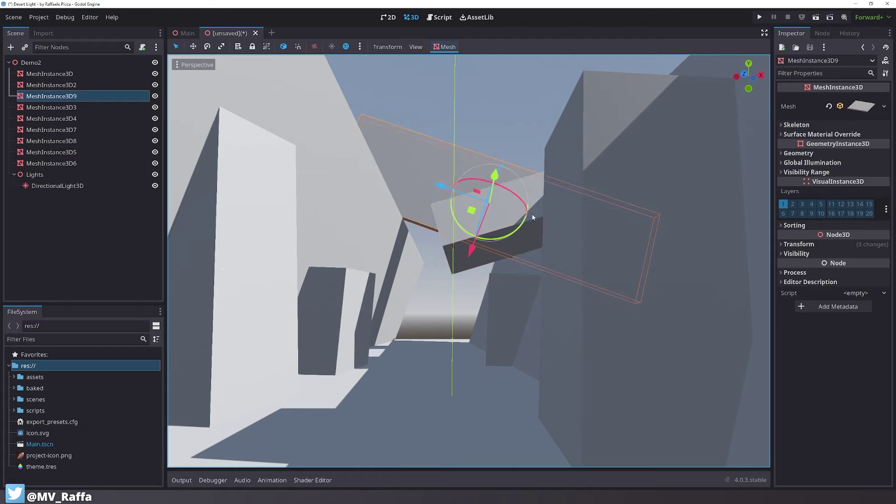
drag(526, 195, 528, 214)
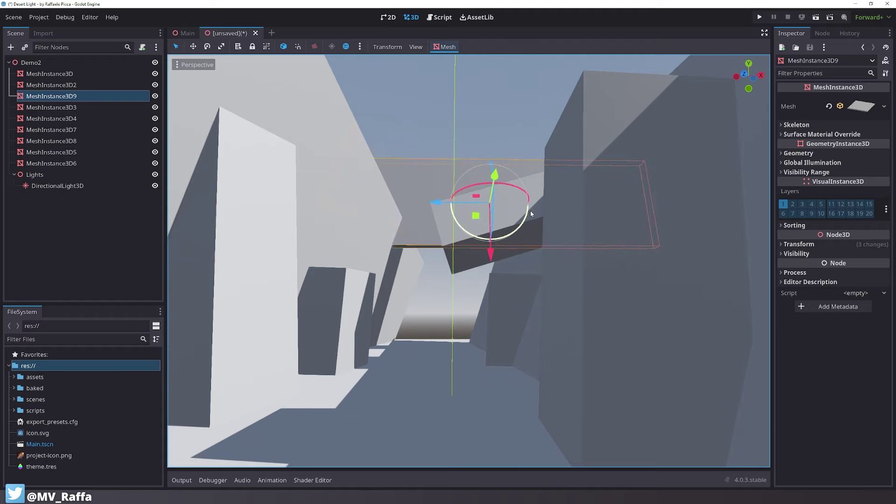
drag(490, 248, 492, 275)
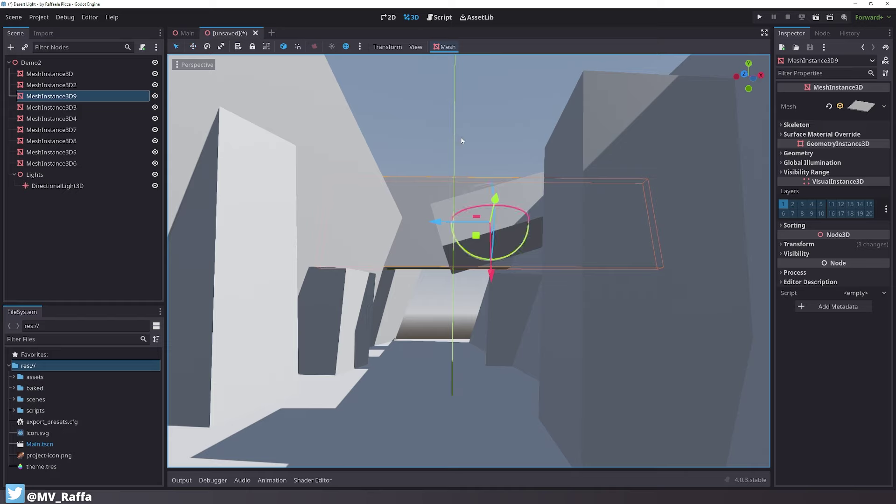
click(507, 174)
Slide the crossbeam MeshInstance3D6 along its length back across the passage toward MeshInstance3D2
click(515, 214)
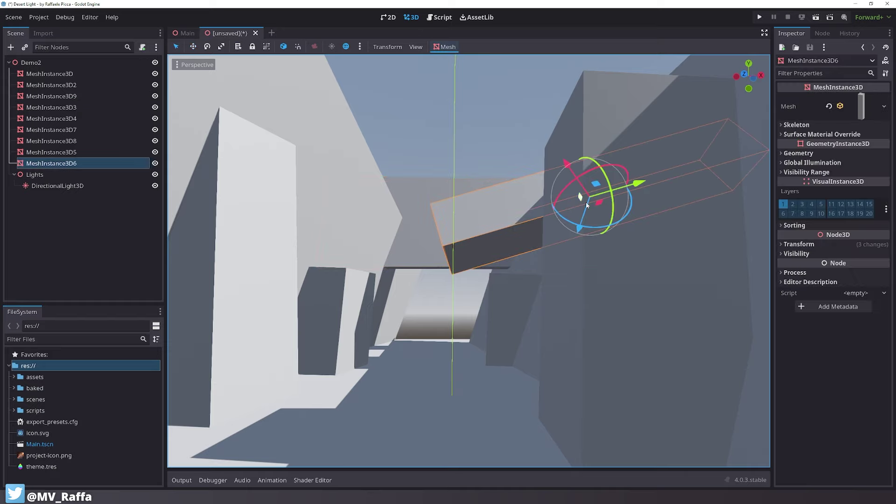
drag(631, 187, 516, 217)
click(481, 148)
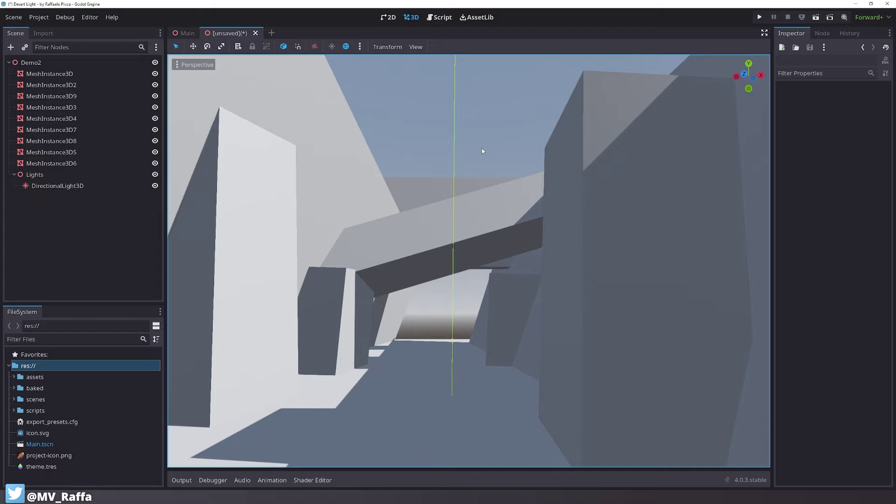
Undo the latest changes to the crossbeam and panel, along with the last rotation of the wall MeshInstance3D2
key(ctrl+z)
key(ctrl+z)
key(ctrl+z)
key(ctrl+z)
key(ctrl+z)
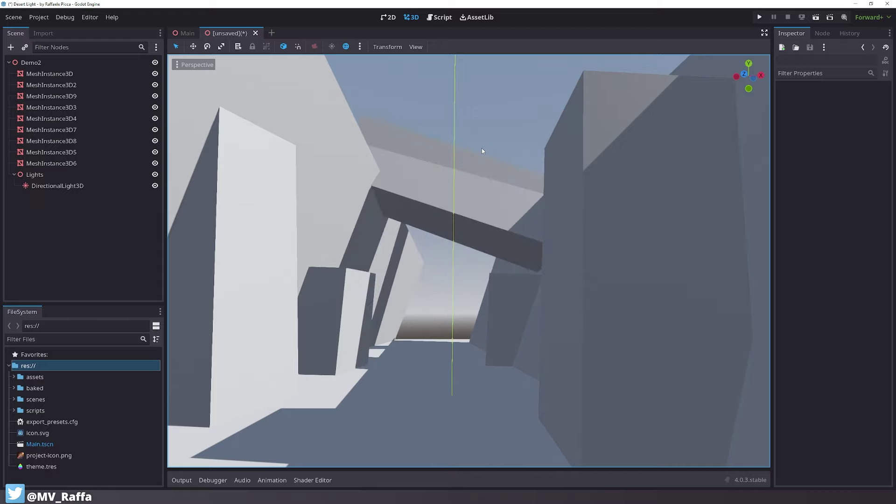
key(ctrl+z)
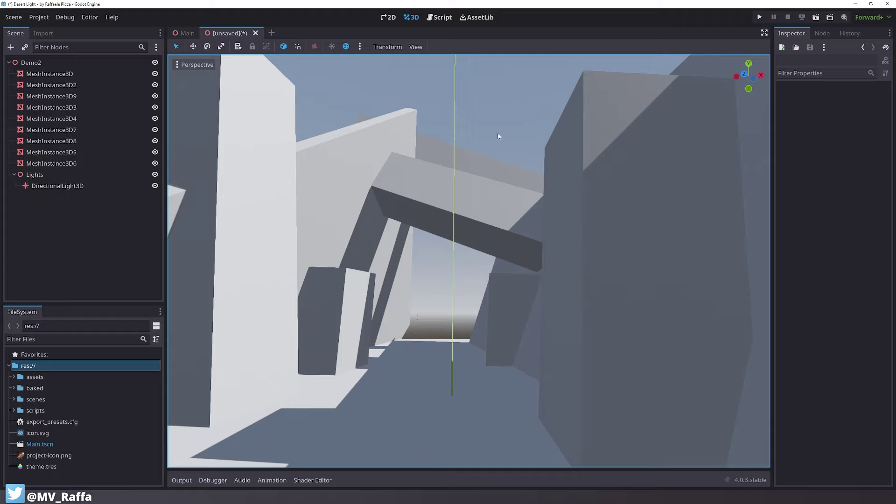
Rotate the wall MeshInstance3D2 steeply within its plane so its edge slants diagonally down to the crossbeam
click(393, 140)
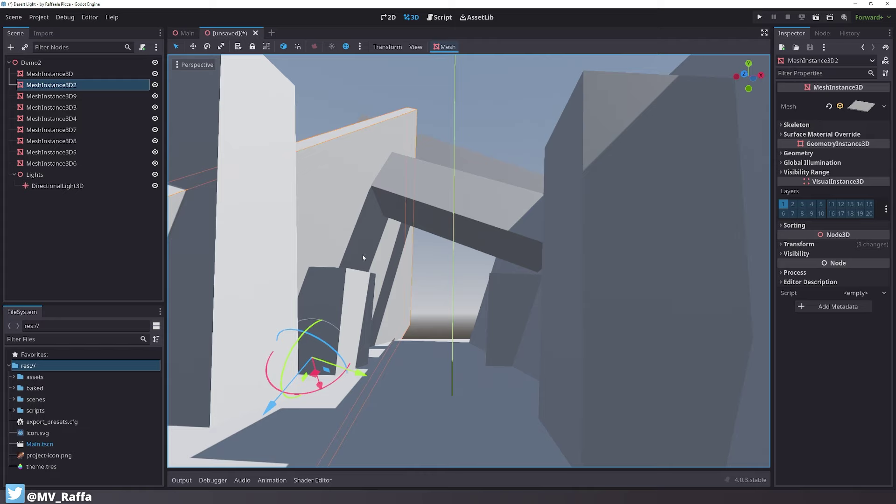
drag(306, 336, 329, 289)
click(501, 127)
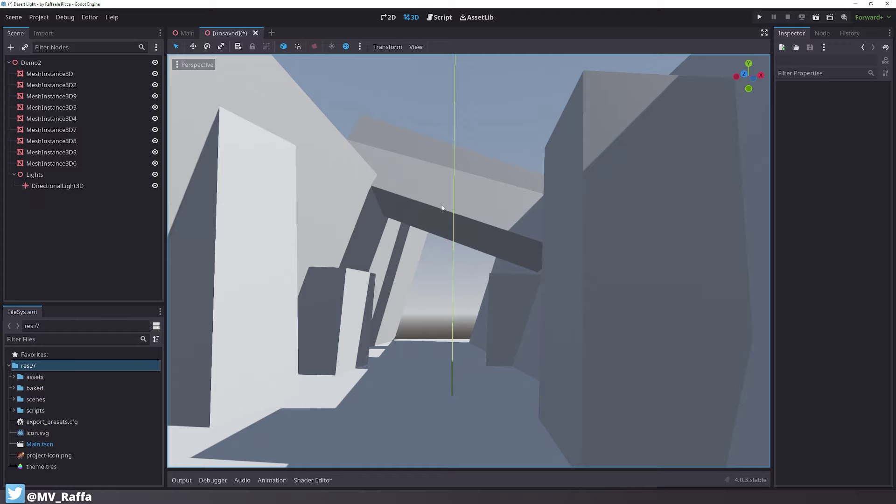
Tilt the short pillar MeshInstance3D4 beside the passage and turn the opposite pillar MeshInstance3D7 about its vertical axis
click(331, 332)
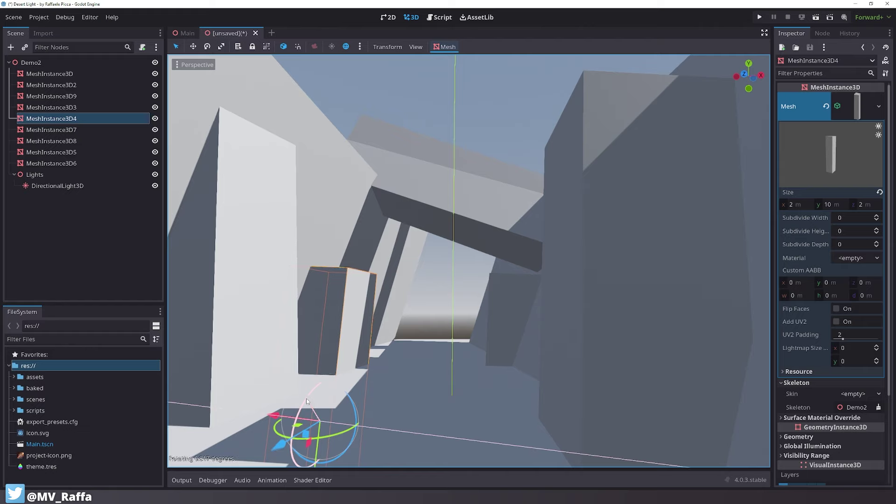
drag(306, 399, 307, 392)
click(497, 295)
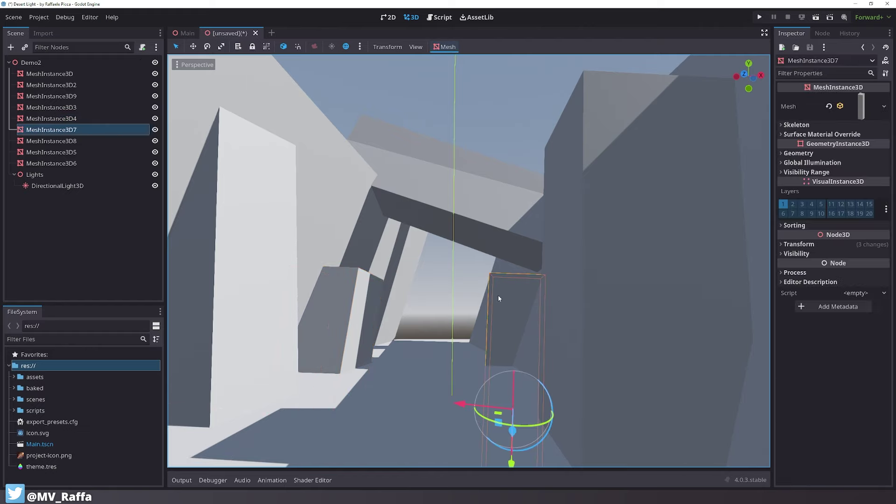
drag(488, 417, 547, 424)
click(455, 309)
Tilt the tall foreground pillar MeshInstance3D8 so its top leans into the passage
click(257, 262)
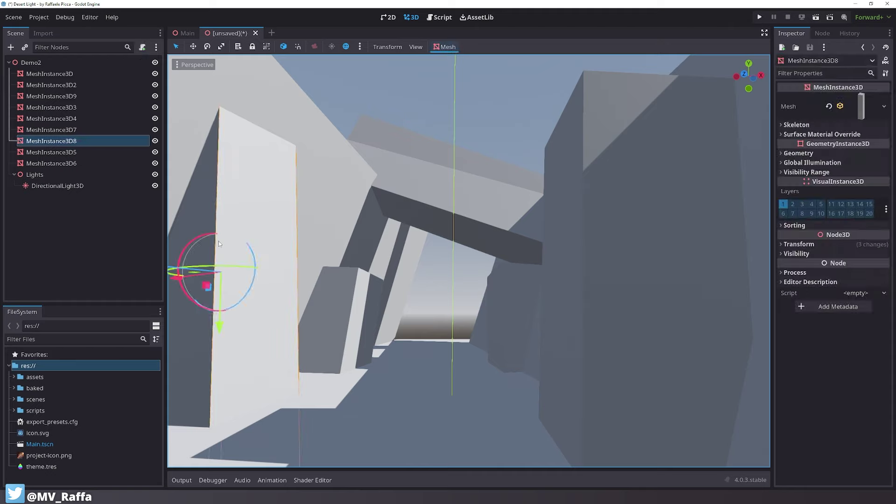
drag(219, 241, 227, 243)
click(423, 295)
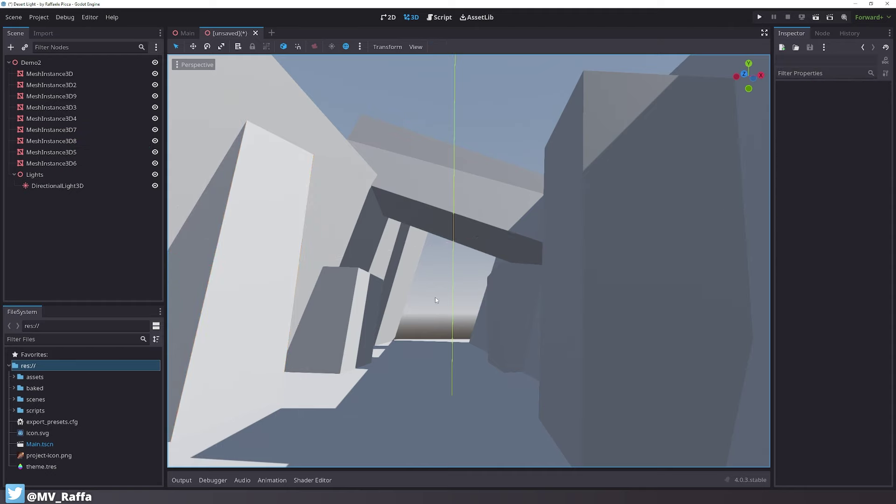
Hide the crossbeam MeshInstance3D6 and show it again to compare the passage with and without it
click(454, 245)
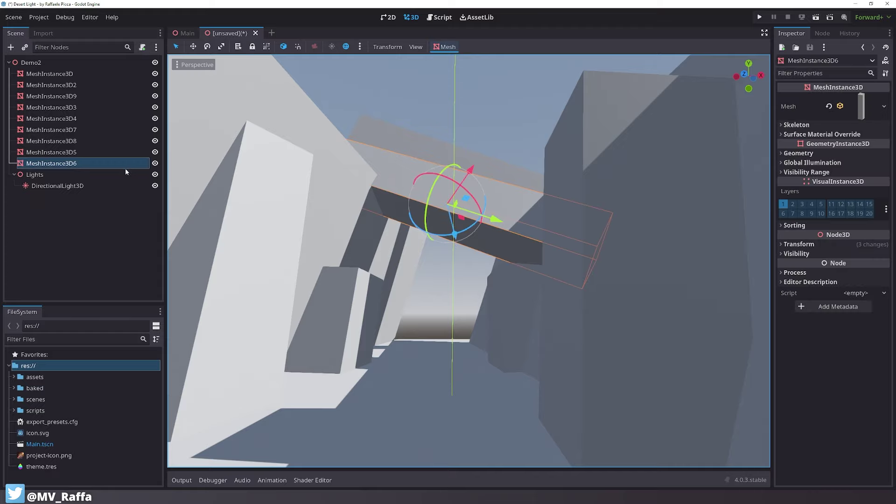
click(159, 165)
click(155, 163)
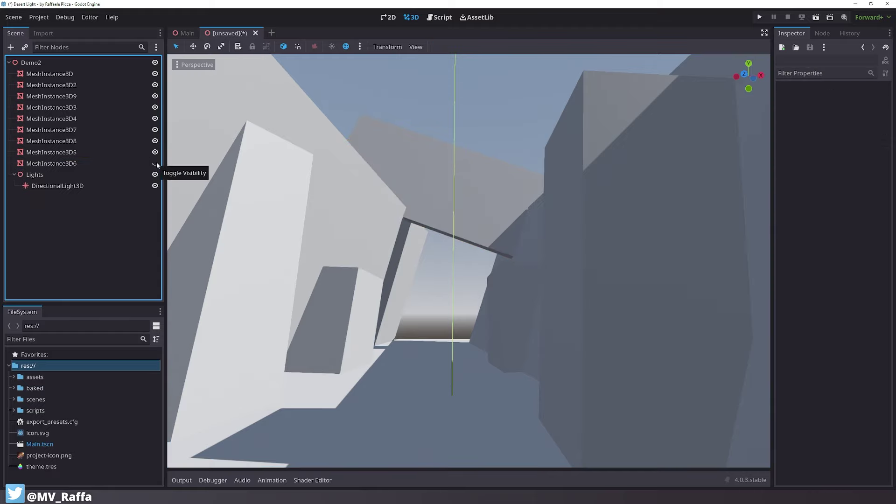
click(155, 163)
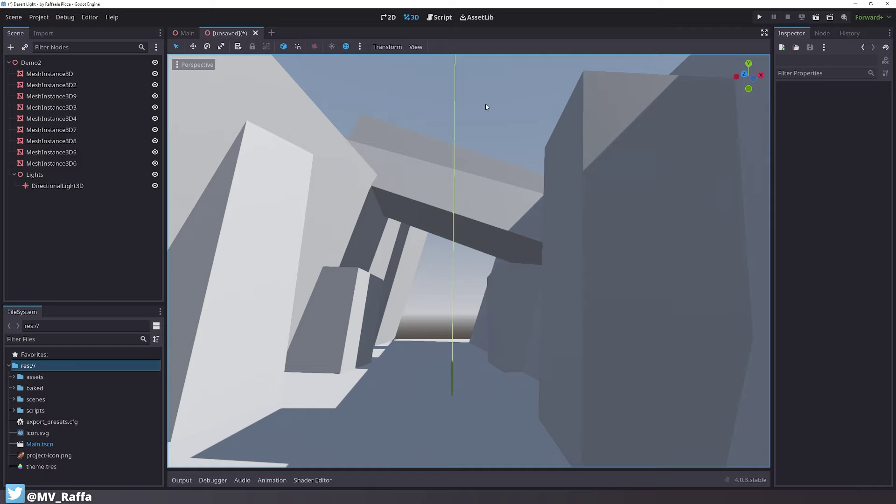
Duplicate the crossbeam MeshInstance3D6 and move the copy forward and across to the front of the passage
click(433, 200)
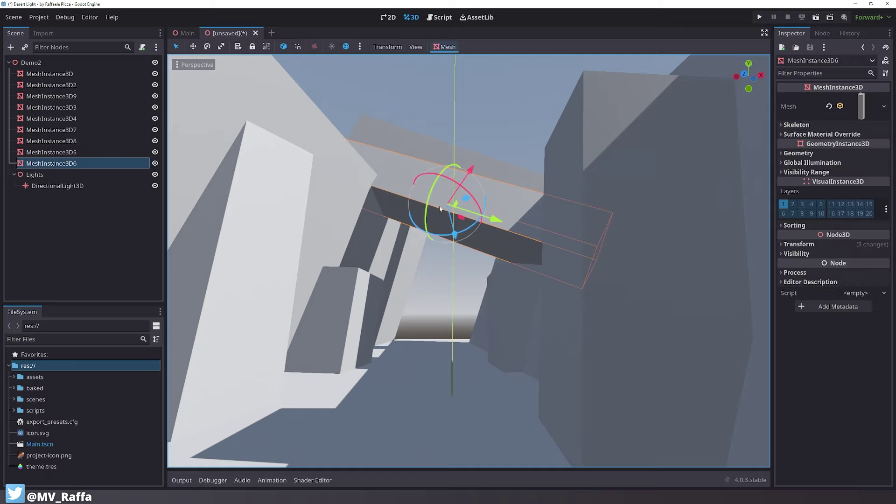
key(ctrl+d)
key(t)
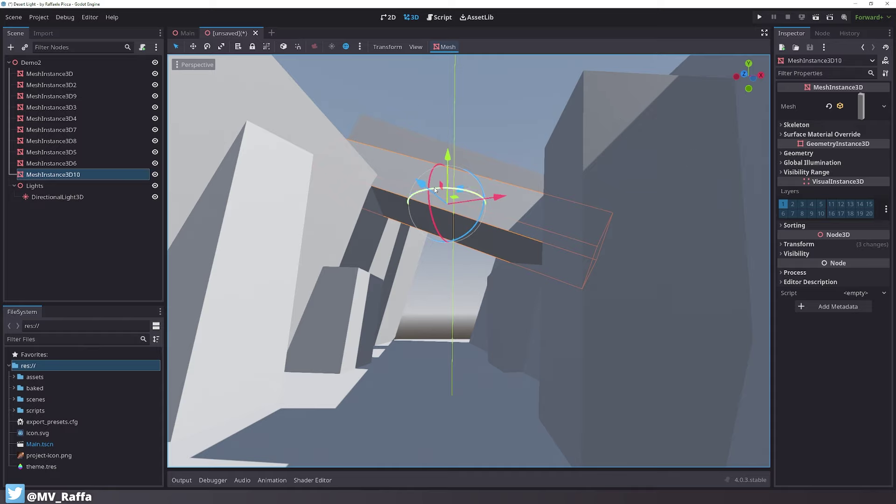
drag(446, 185, 134, 108)
middle_drag(343, 93, 345, 103)
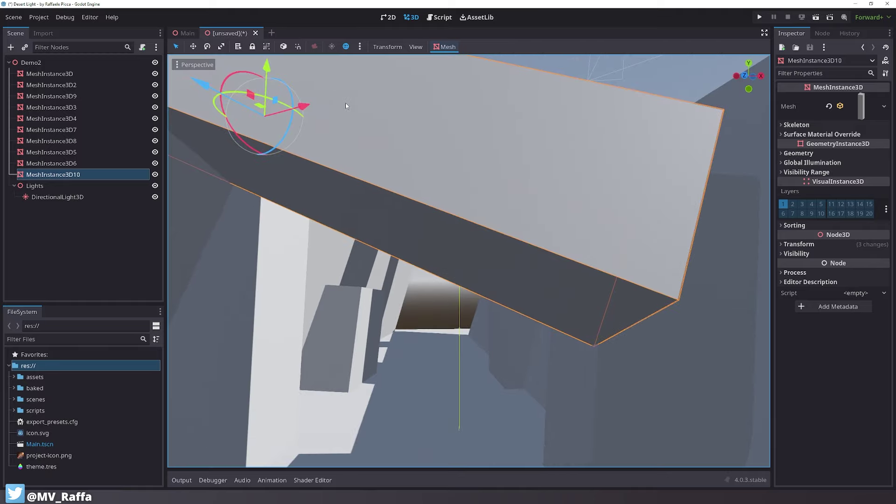
drag(304, 105, 415, 149)
mouse_move(415, 152)
middle_down()
mouse_move(422, 169)
mouse_move(420, 150)
middle_up()
Rotate the duplicated beam to slope the opposite way to the rear crossbeam and adjust its depth along the passage
key(e)
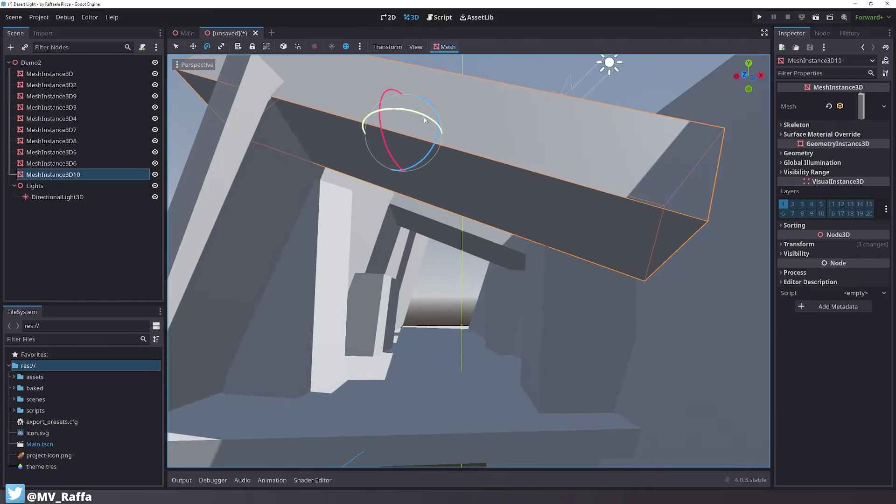
drag(424, 117, 484, 156)
key(q)
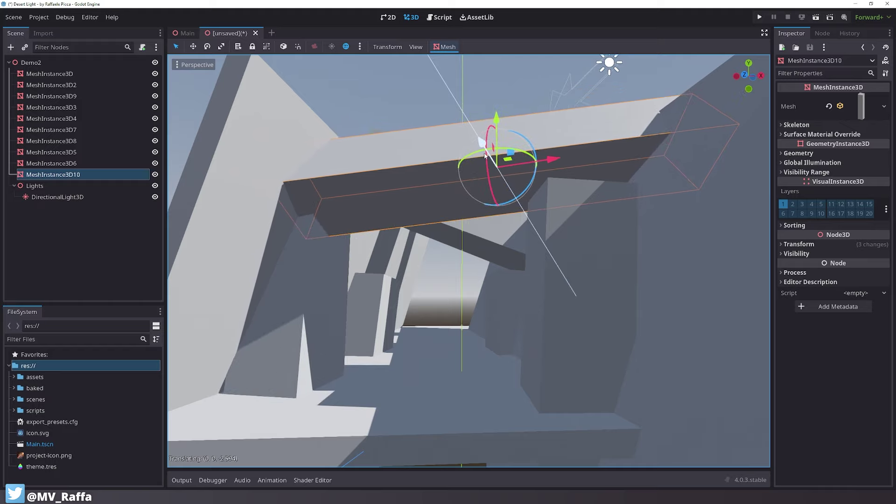
click(458, 290)
scroll(452, 273, up, 8)
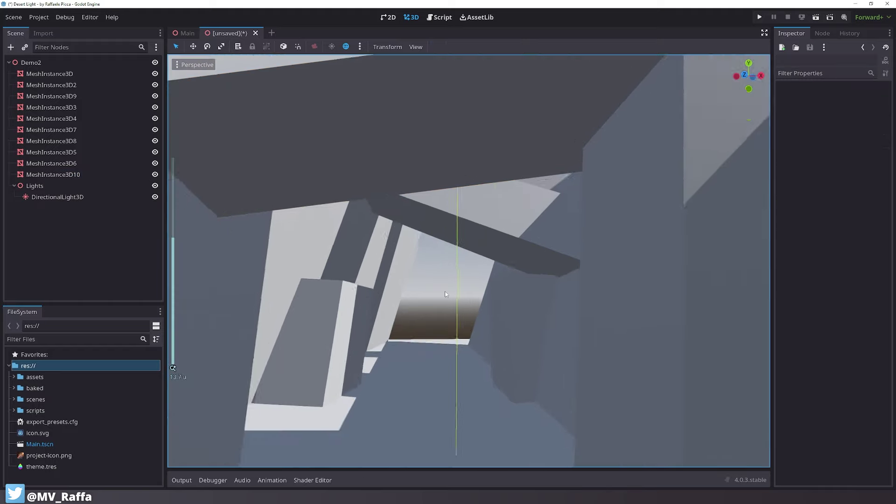
shift+middle_drag(457, 254, 454, 271)
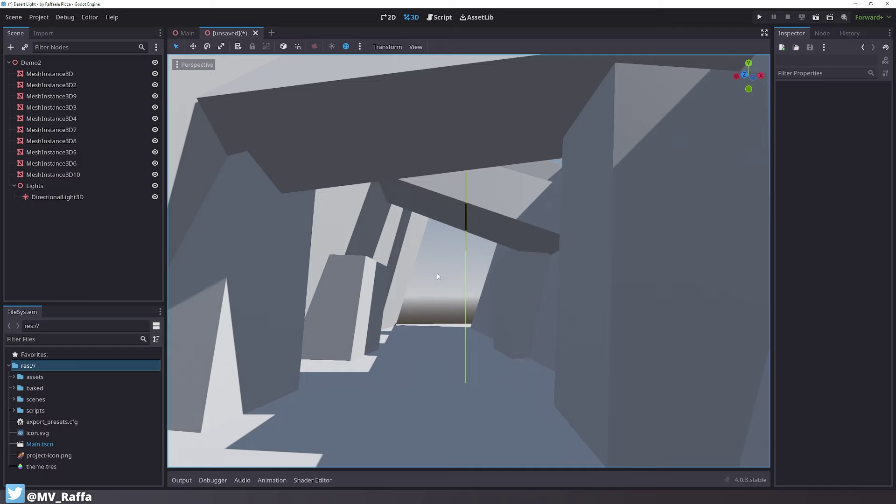
Steepen the slope of the front beam MeshInstance3D10 and nudge it closer to the passage entrance
click(430, 143)
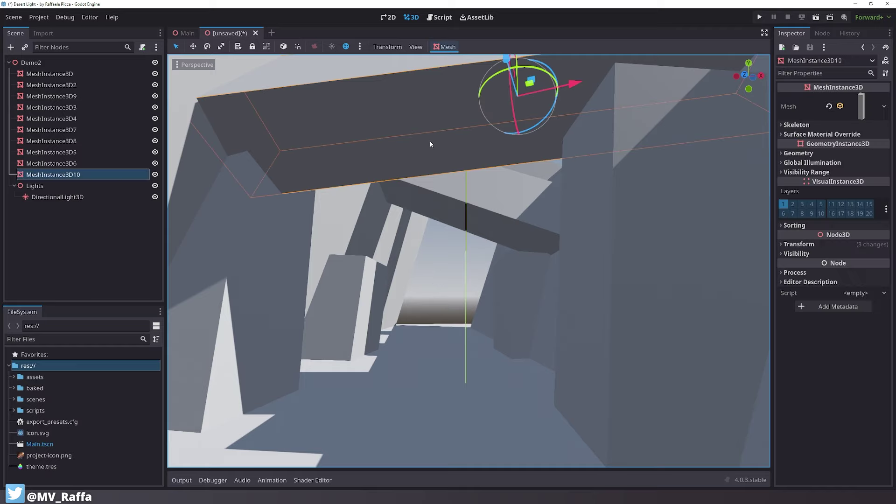
key(w)
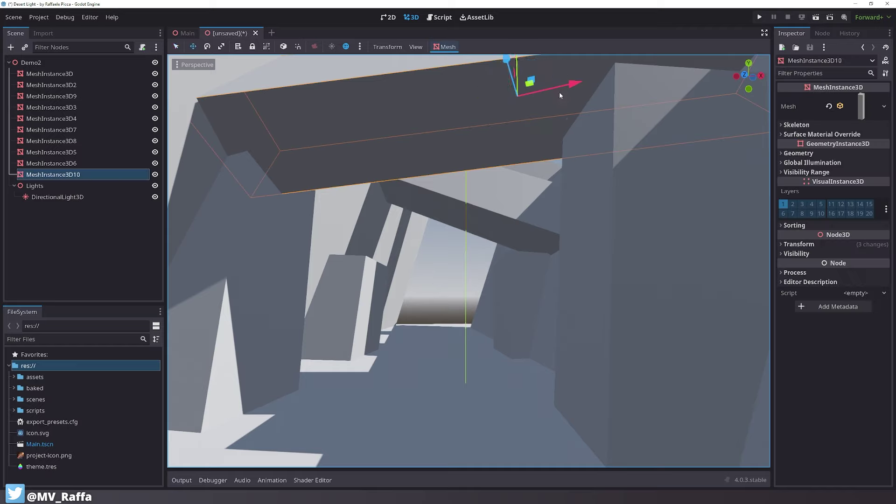
drag(564, 91, 554, 102)
key(e)
key(w)
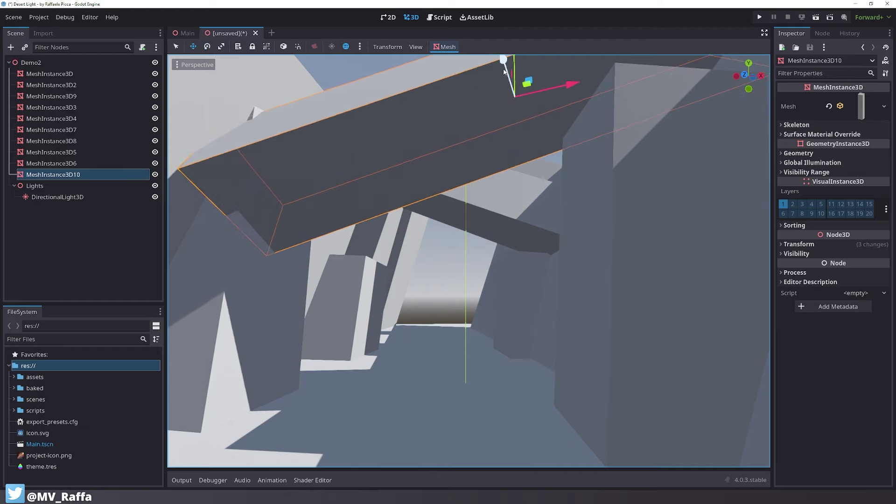
drag(507, 77, 496, 64)
key(q)
click(561, 164)
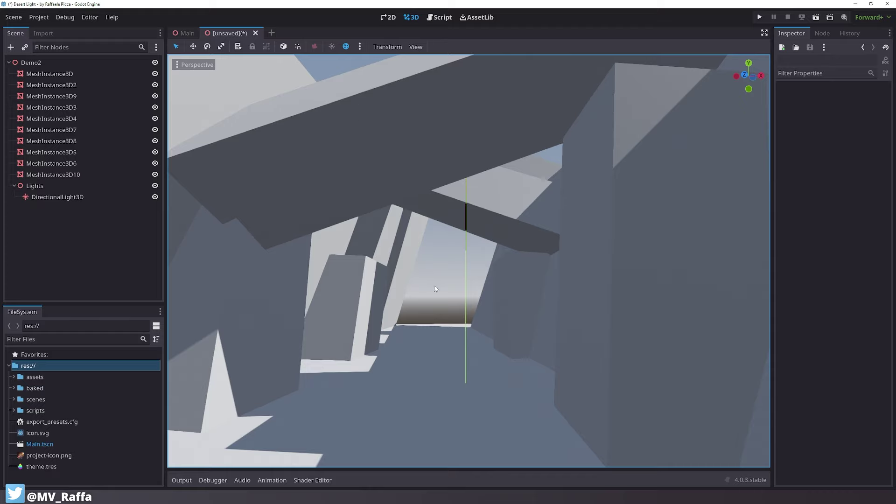
Add a Camera3D node as a child of the Demo2 root
click(144, 251)
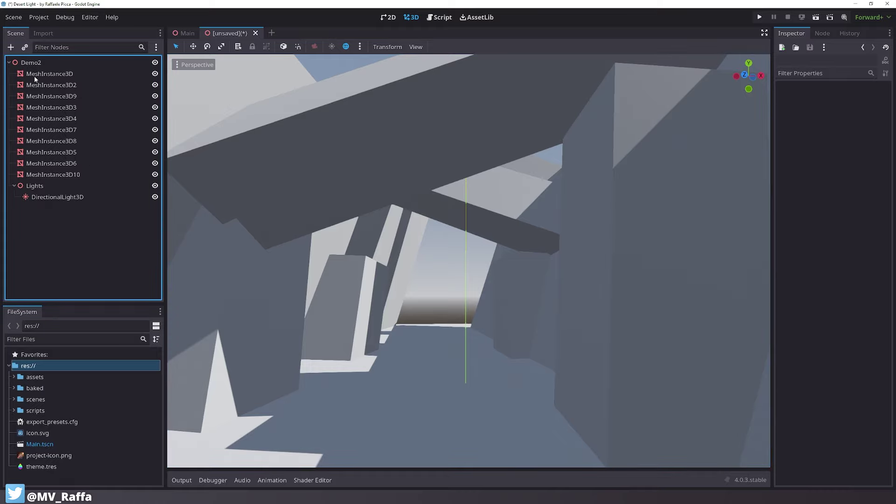
click(30, 62)
click(10, 47)
text(c)
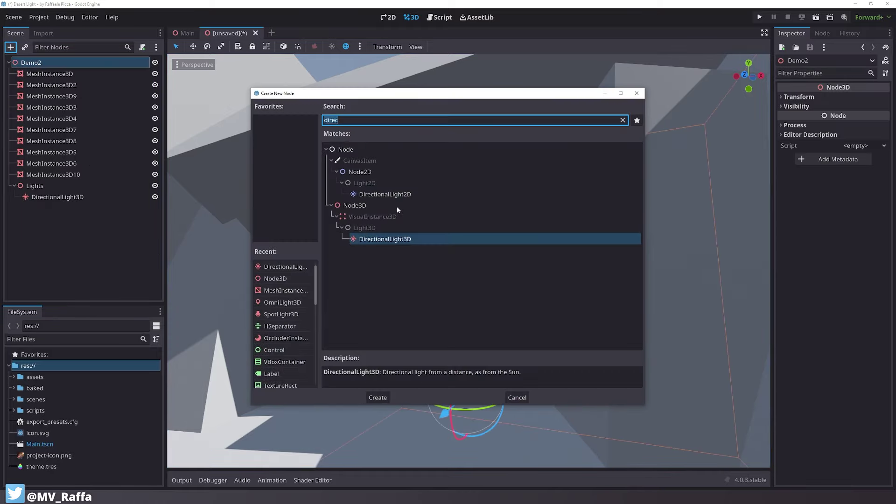
text(amera)
key(Return)
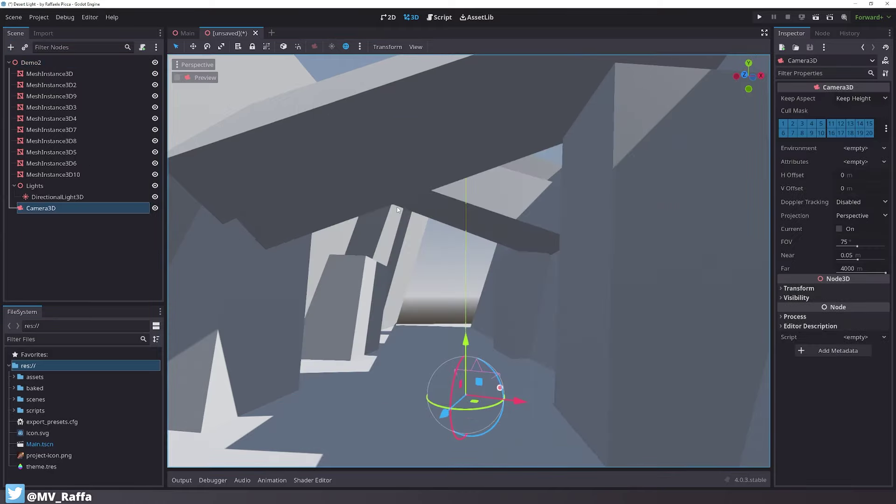
Raise the Camera3D off the floor and move it back toward the passage entrance
drag(467, 345, 466, 251)
drag(423, 304, 259, 343)
drag(323, 306, 411, 337)
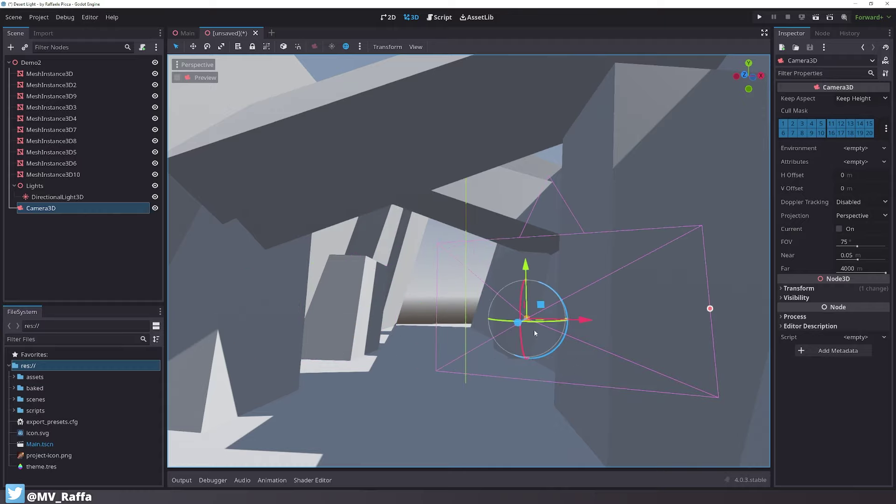
key(z)
drag(135, 441, 147, 437)
drag(230, 398, 256, 195)
drag(291, 245, 500, 235)
Fine-tune the camera's placement so it looks straight down the passage, and check its framing in the preview
key(e)
mouse_move(472, 219)
mouse_down()
mouse_move(515, 242)
mouse_move(463, 225)
mouse_move(485, 227)
mouse_up()
key(t)
key(w)
key(g)
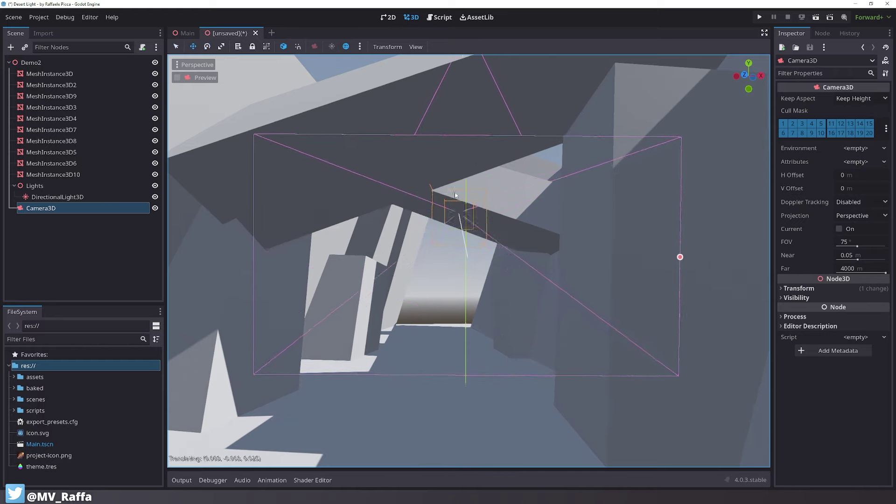
drag(377, 4, 340, 3)
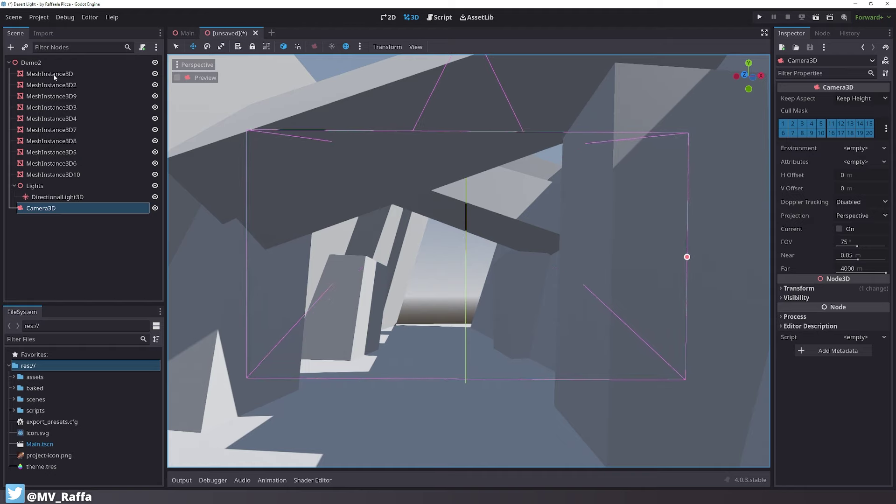
click(177, 78)
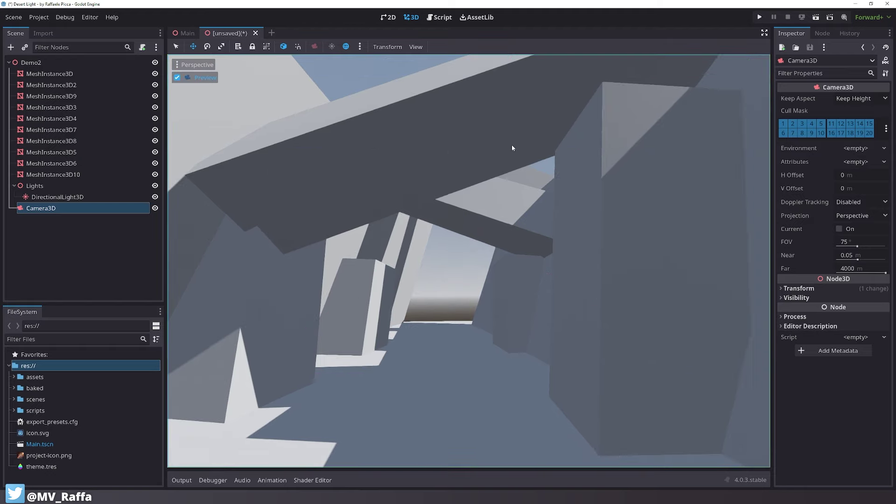
click(201, 82)
Select all the meshes, the Lights node and Camera3D together, leaving DirectionalLight3D out of the selection
scroll(536, 217, down, 10)
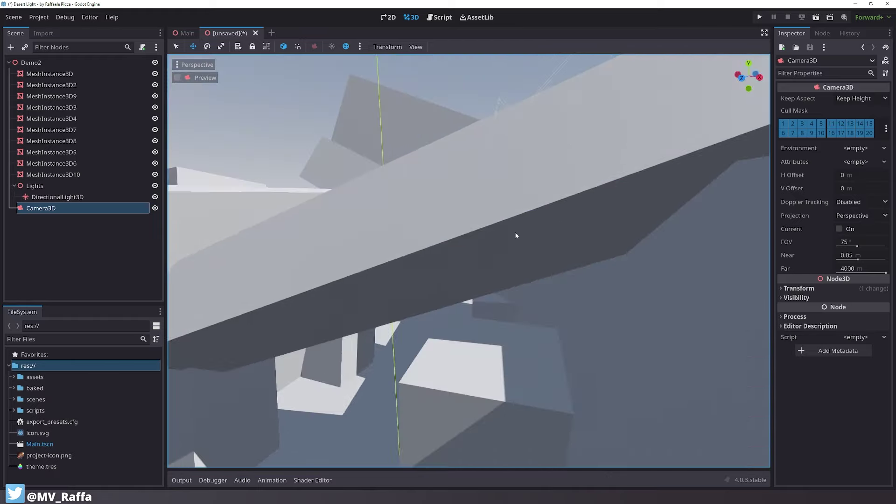
middle_drag(540, 229, 501, 234)
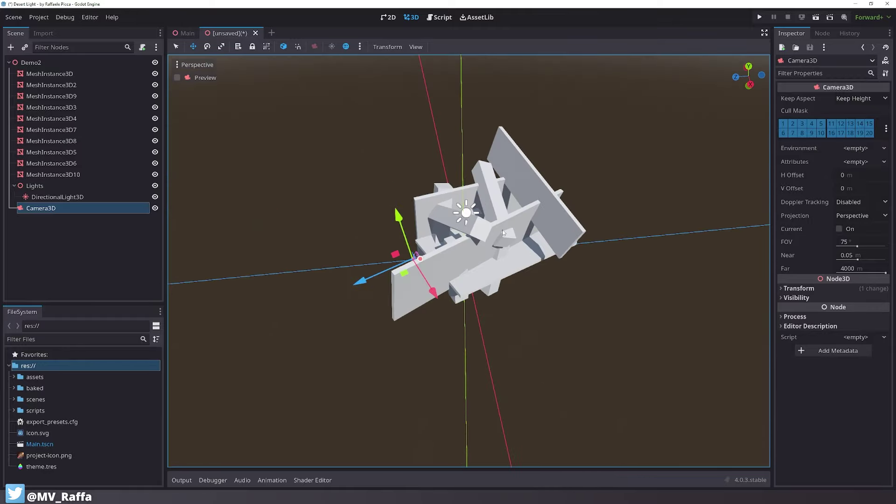
scroll(466, 259, up, 4)
middle_drag(466, 259, 585, 259)
scroll(578, 240, down, 4)
click(585, 259)
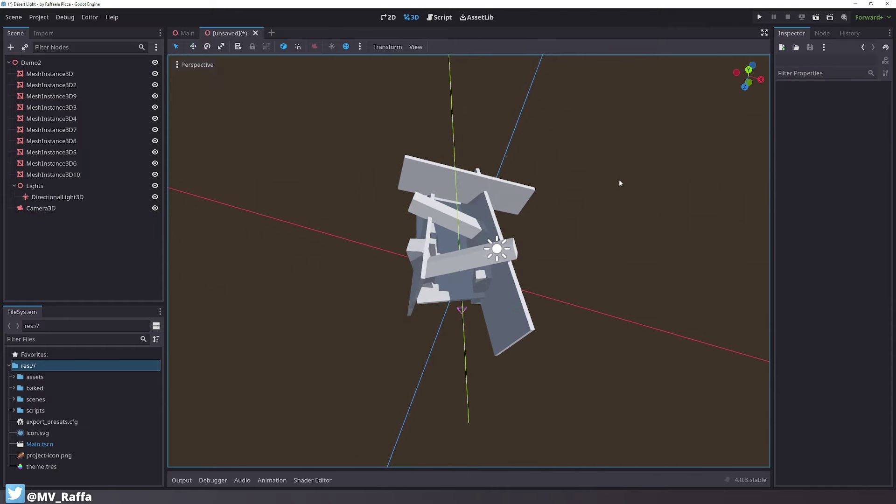
middle_drag(619, 181, 620, 214)
drag(602, 129, 357, 369)
middle_drag(368, 354, 519, 220)
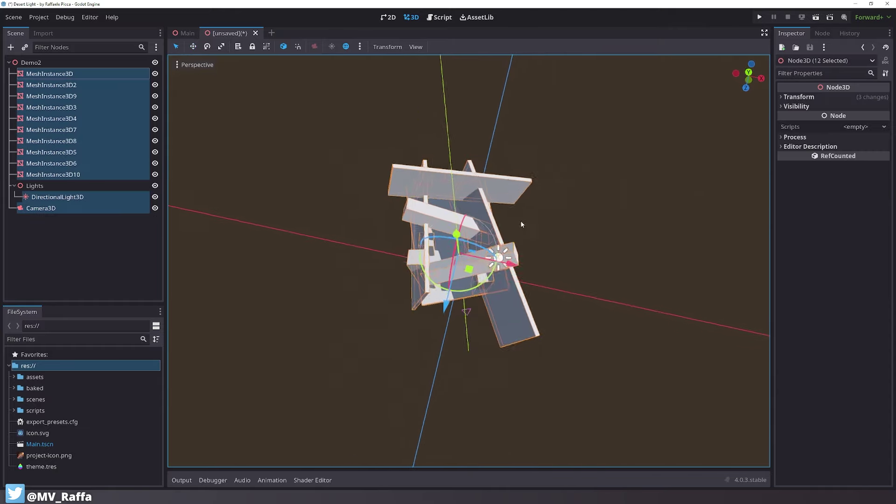
ctrl+click(90, 184)
middle_drag(507, 174, 526, 172)
ctrl+click(95, 197)
scroll(542, 213, up, 8)
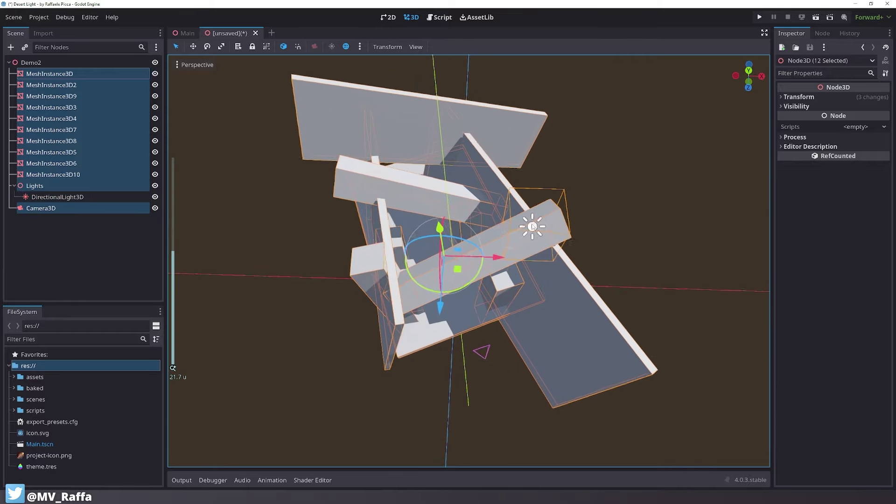
Rotate the selected scene objects together about the vertical axis in the top view to line the passage up with the Z axis
middle_drag(575, 199, 598, 231)
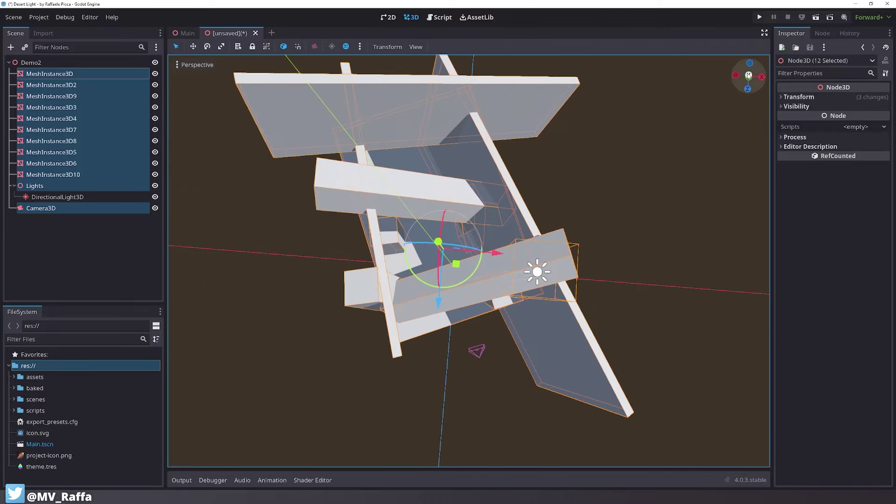
click(748, 76)
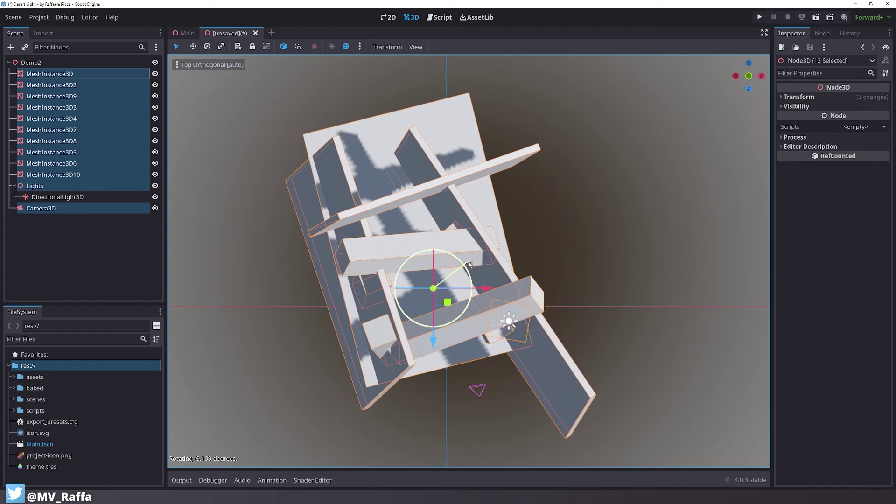
key(t)
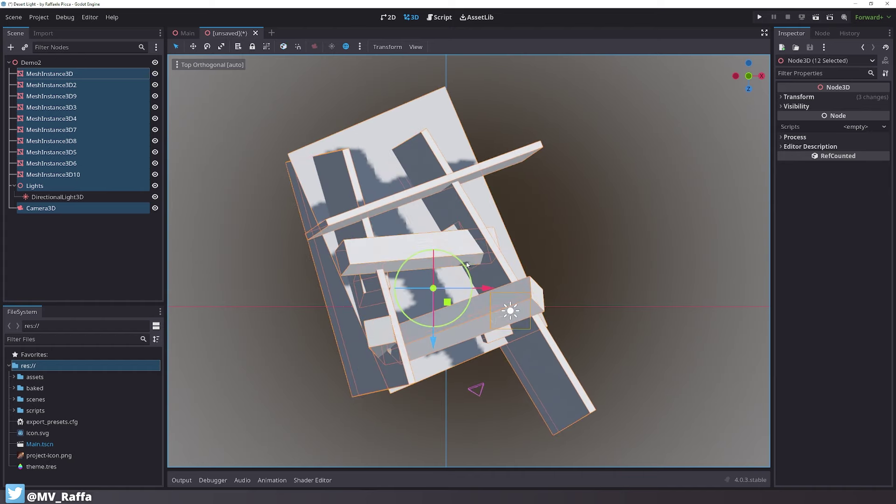
drag(467, 265, 469, 361)
key(w)
shift+middle_drag(644, 394, 595, 277)
key(q)
click(630, 320)
Raise DirectionalLight3D well above the beams and lock it in place
scroll(600, 254, up, 5)
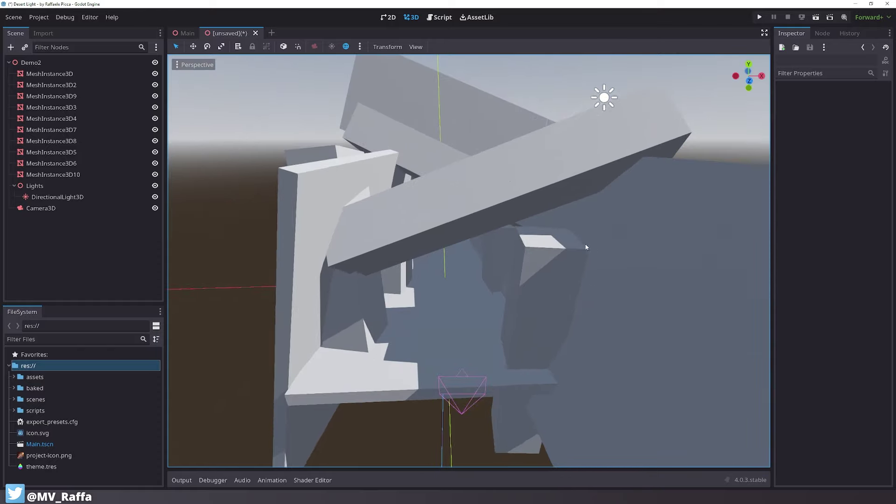
middle_drag(572, 221, 563, 221)
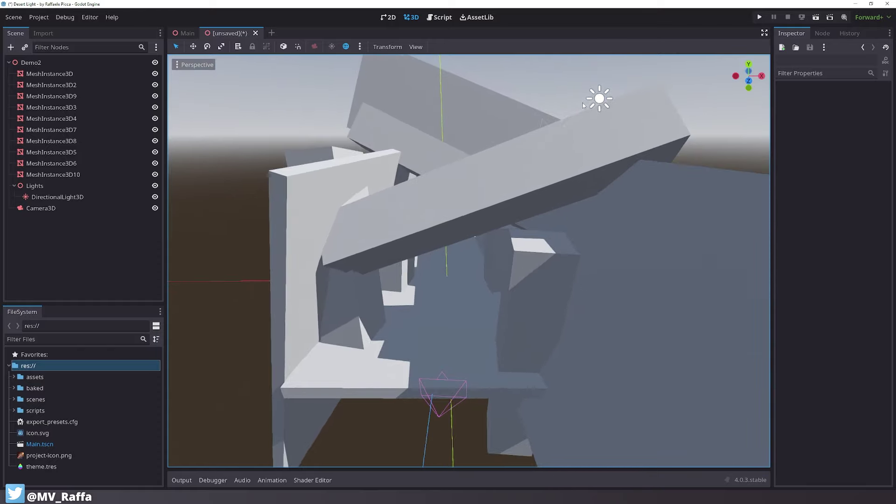
click(599, 104)
shift+middle_drag(599, 105, 566, 215)
scroll(562, 228, down, 4)
middle_drag(561, 251, 563, 220)
drag(546, 200, 549, 139)
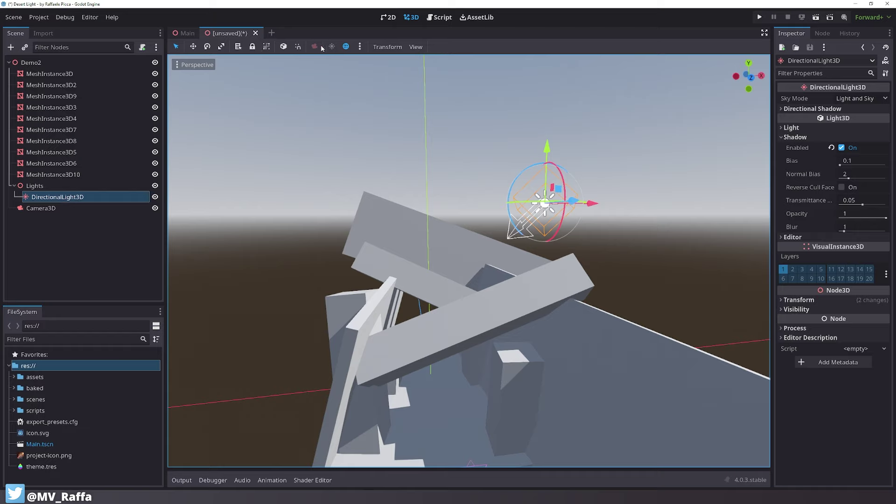
click(252, 47)
click(96, 234)
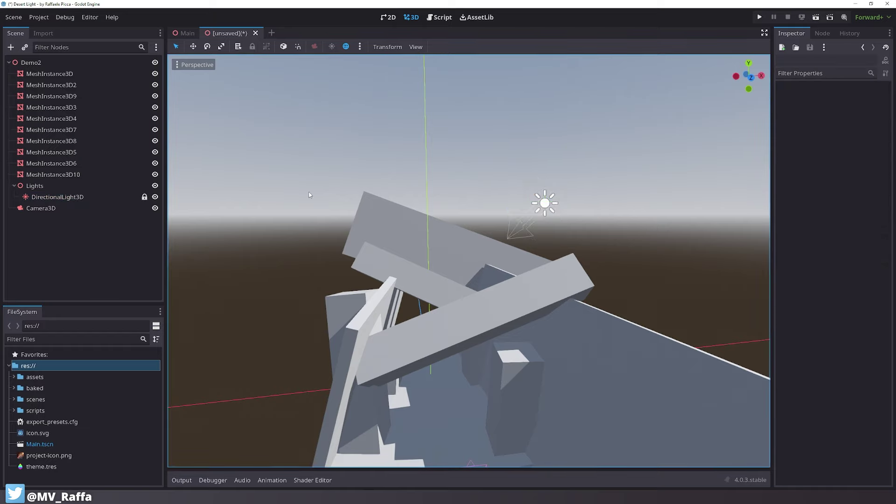
Lock the Camera3D and Lights nodes in place so they cannot be moved in the viewport
click(97, 209)
click(252, 47)
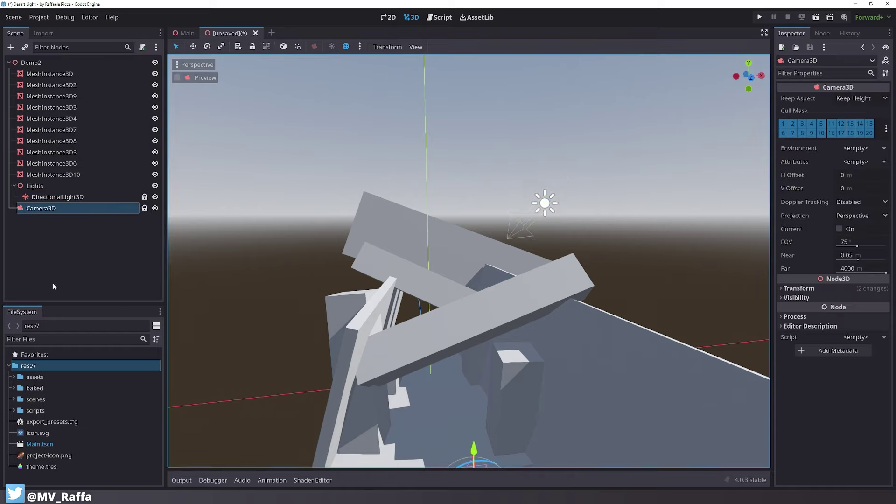
click(58, 237)
click(50, 186)
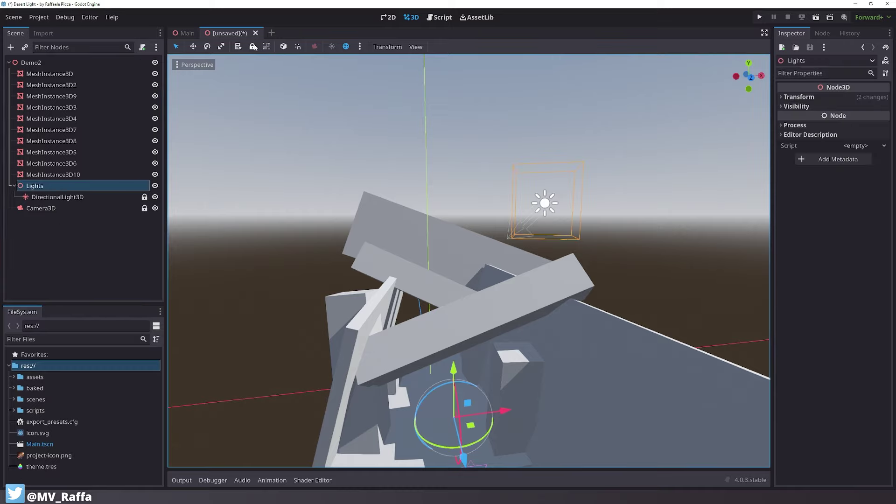
click(252, 46)
click(64, 267)
scroll(382, 175, down, 6)
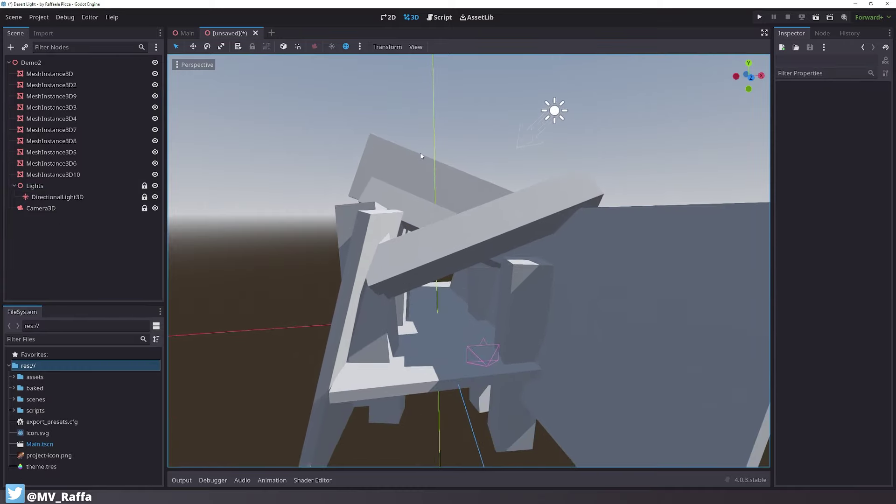
scroll(423, 168, up, 2)
shift+middle_drag(530, 249, 530, 216)
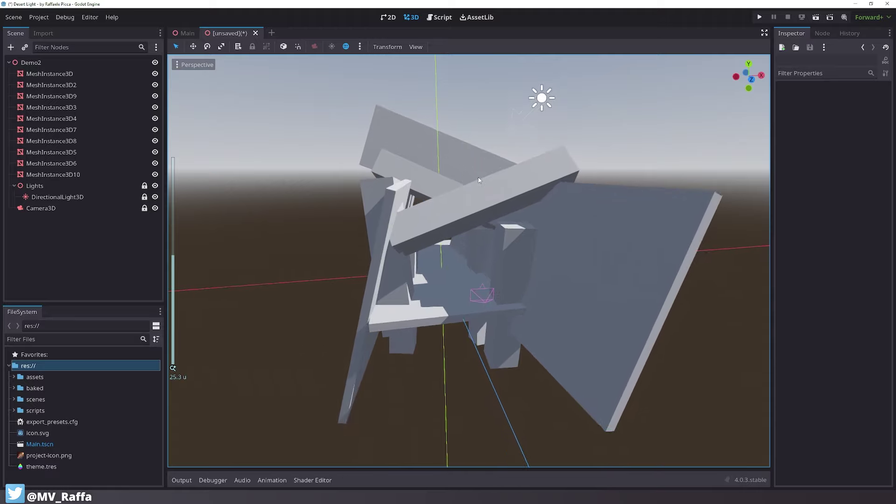
scroll(530, 216, up, 4)
mouse_move(472, 254)
middle_down()
mouse_move(445, 257)
mouse_move(462, 263)
middle_up()
mouse_move(462, 263)
middle_down()
mouse_move(474, 266)
mouse_move(465, 260)
middle_up()
scroll(465, 261, up, 2)
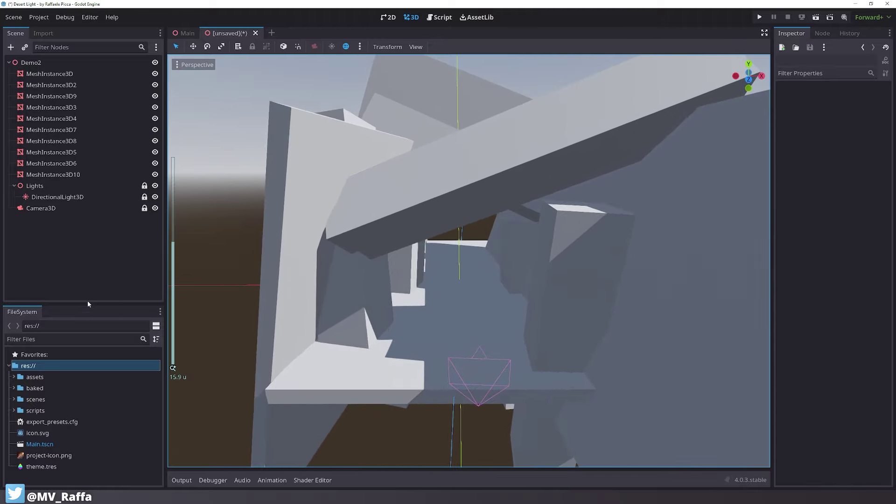
Enlarge the FileSystem area and look through the mesh files in the assets/meshes folder
drag(90, 299, 89, 253)
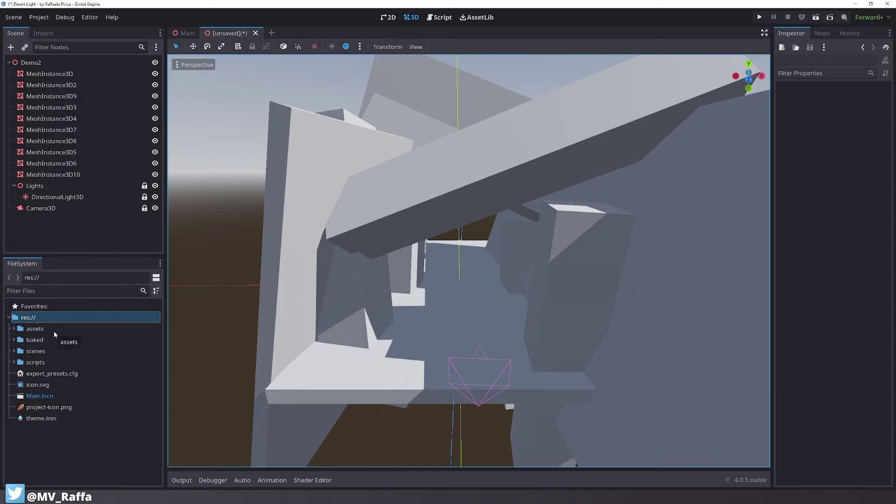
double_click(54, 331)
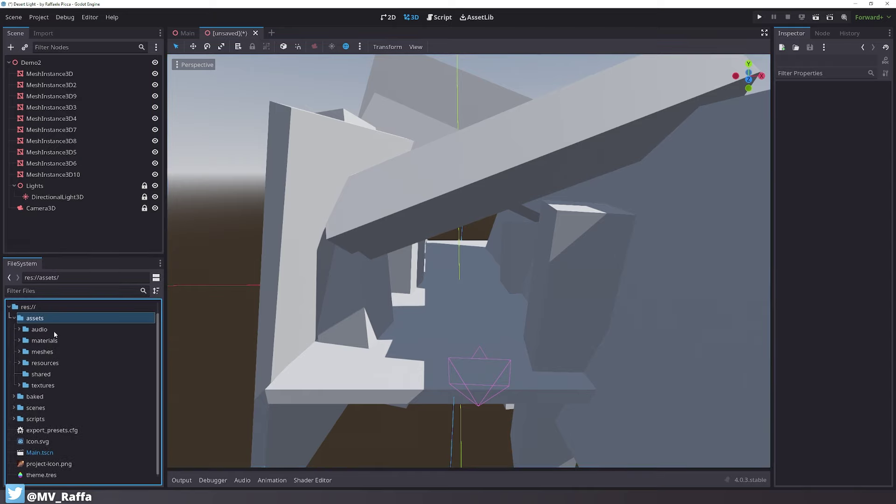
double_click(43, 352)
scroll(66, 347, down, 15)
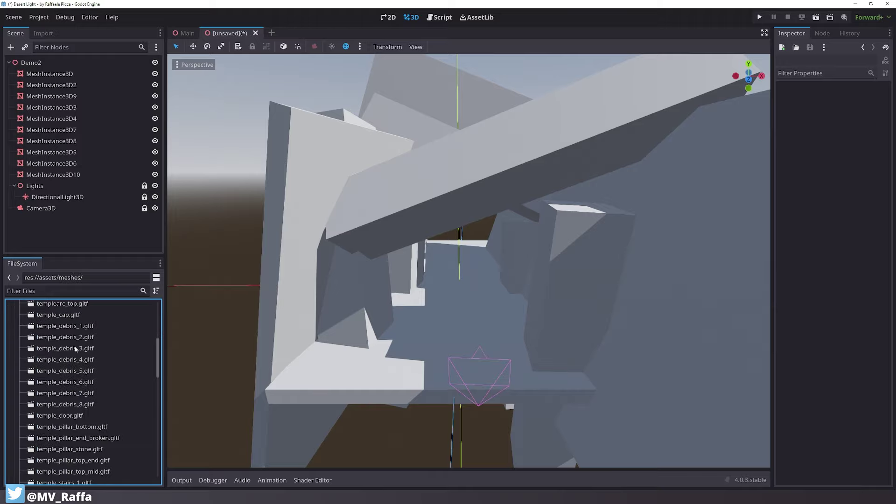
scroll(82, 342, down, 3)
scroll(72, 362, up, 12)
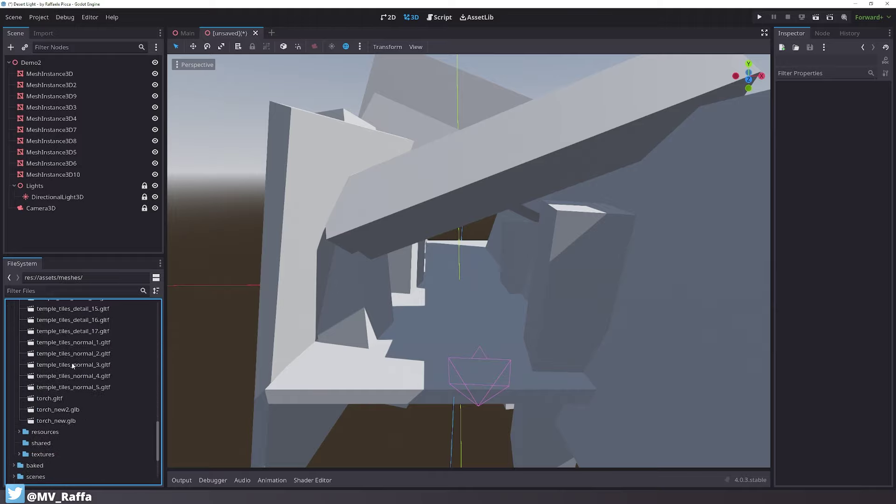
scroll(74, 359, up, 2)
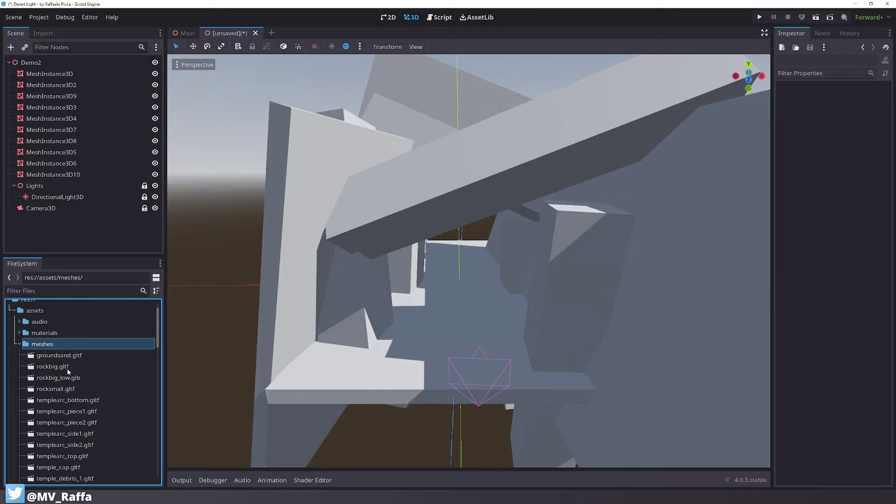
Preview the rockbig.gltf model in its advanced import settings and close them without reimporting
double_click(68, 370)
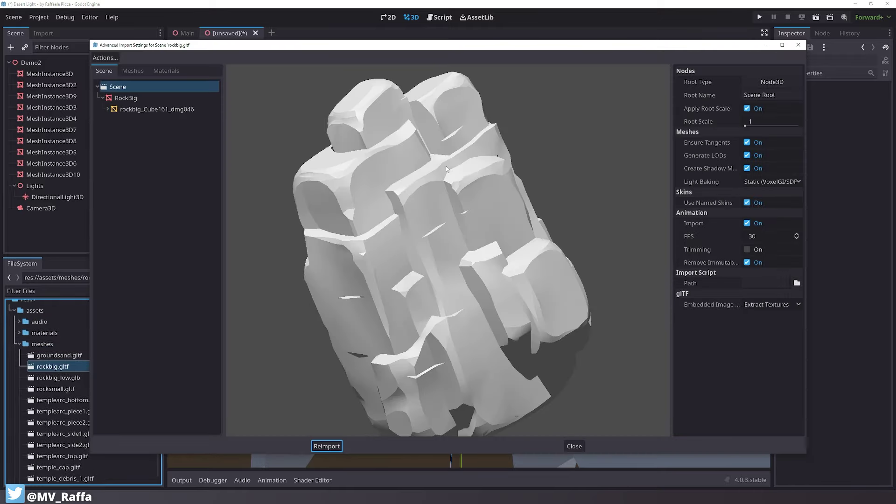
mouse_move(446, 169)
mouse_down()
mouse_move(422, 170)
mouse_move(436, 168)
mouse_up()
click(798, 45)
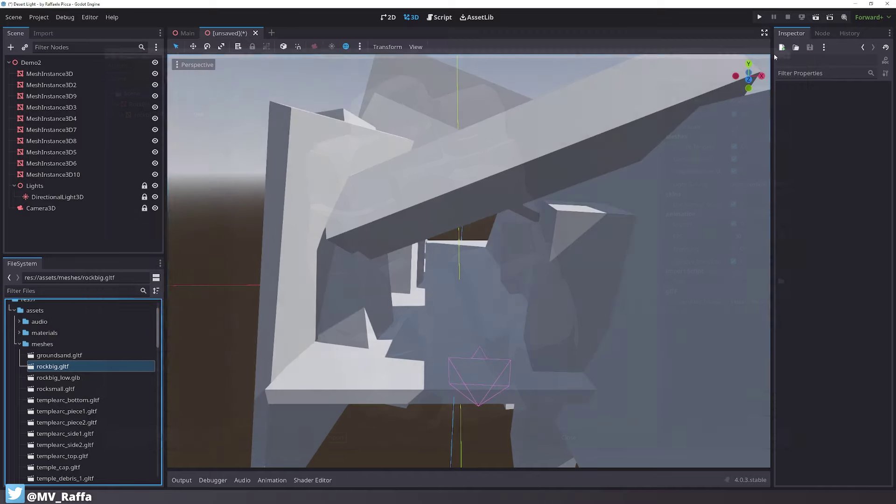
Collapse the assets folder, look through the prepared scenes and open the scenes/base/rocks folder
click(21, 344)
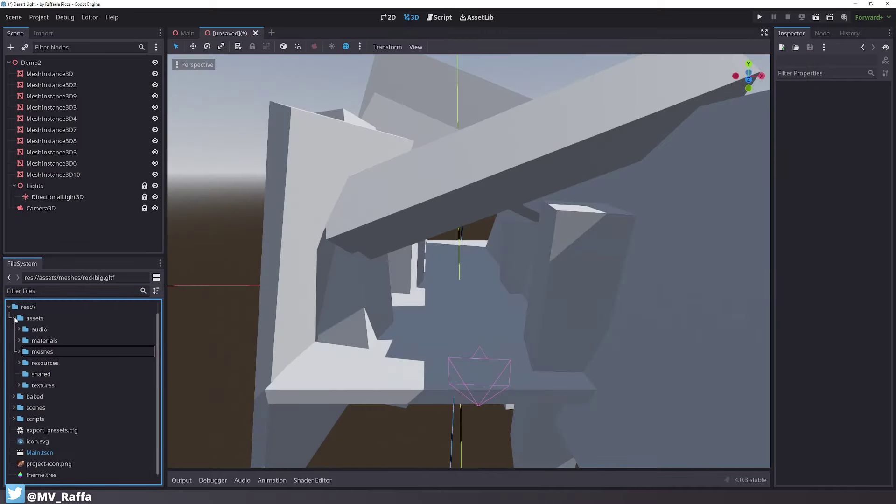
click(15, 318)
click(14, 351)
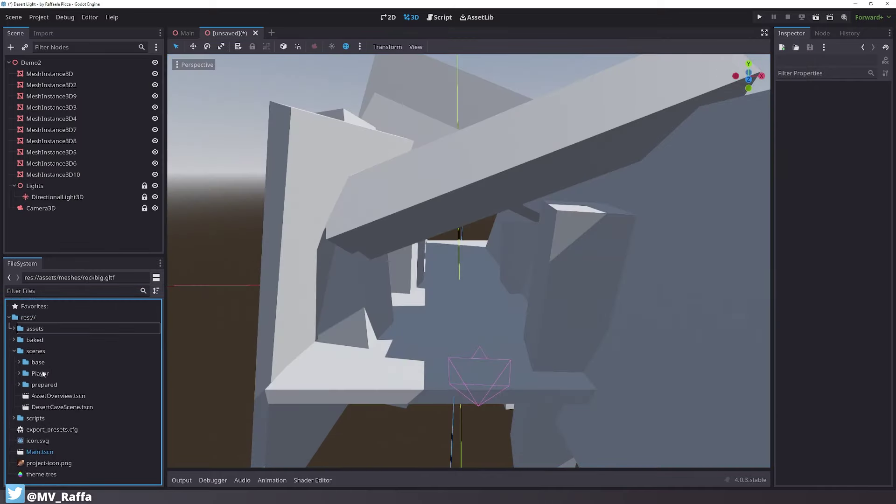
click(20, 386)
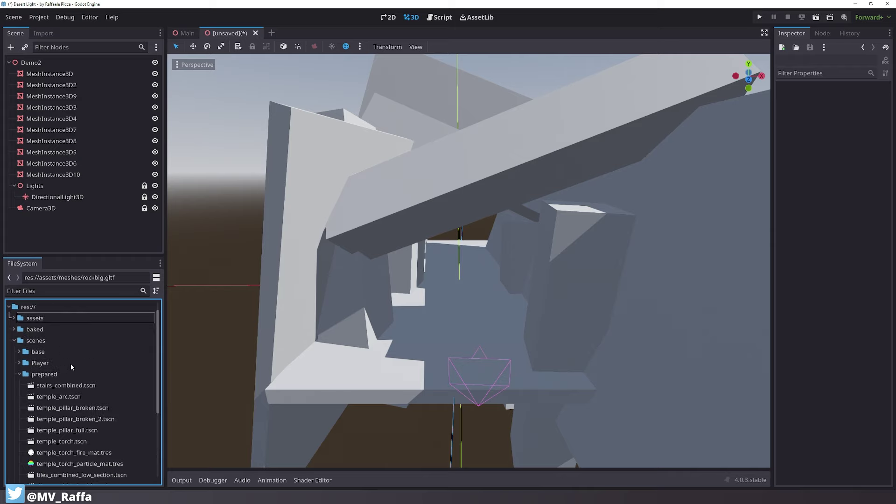
scroll(71, 363, down, 3)
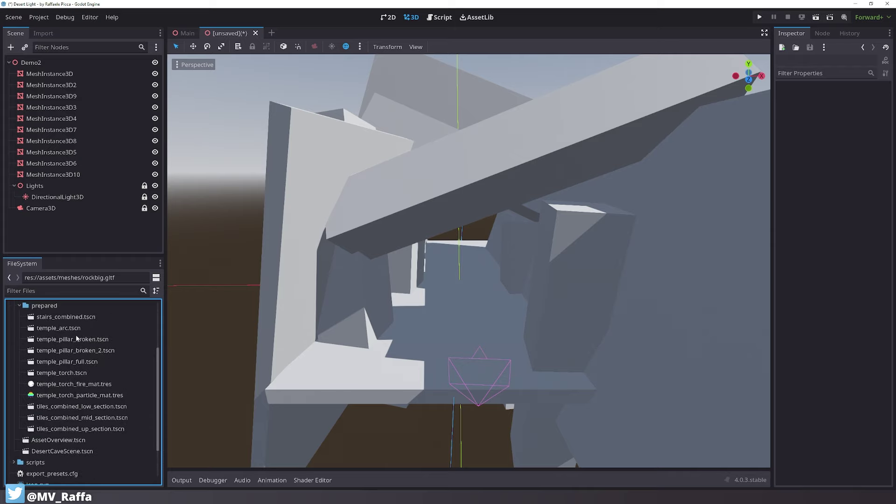
scroll(54, 326, up, 2)
double_click(39, 309)
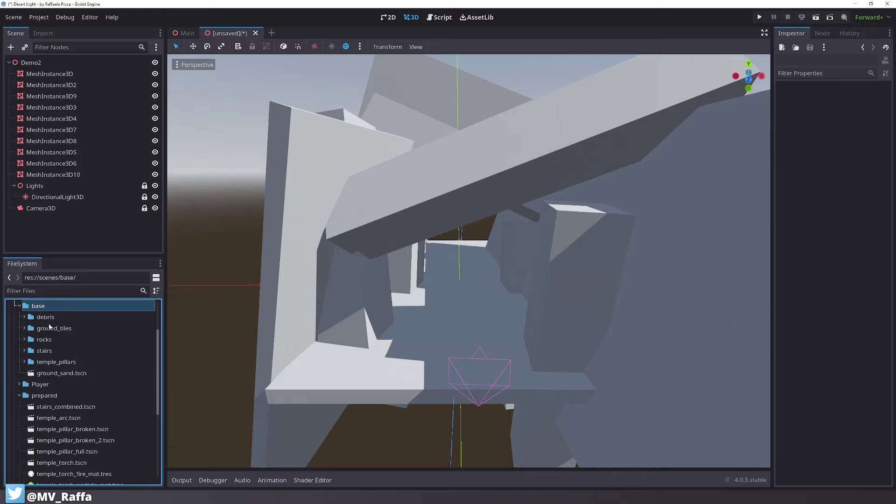
double_click(52, 339)
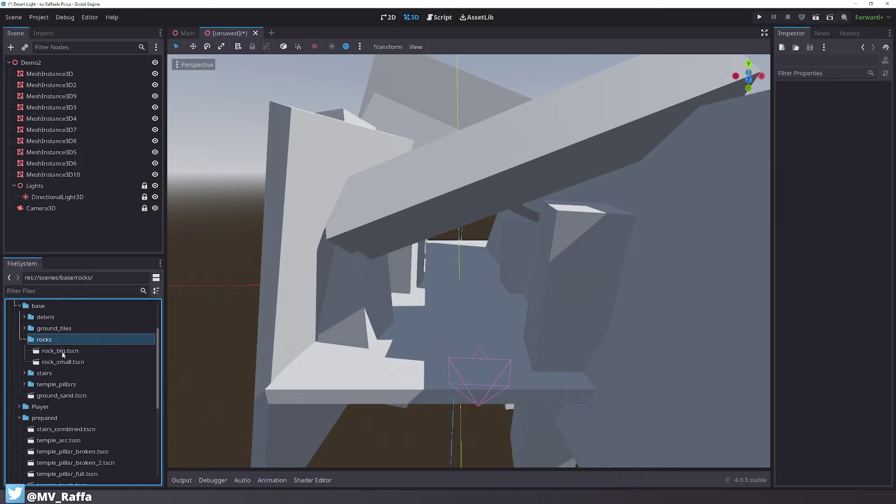
Open rock_big.tscn, examine its rock mesh and collision shape from several angles, and close the scene
double_click(62, 351)
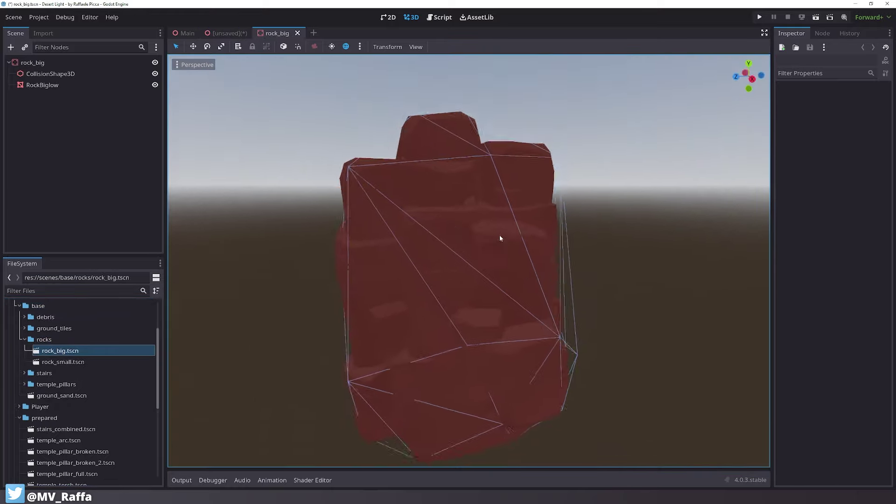
middle_drag(500, 235, 436, 253)
middle_drag(552, 299, 598, 263)
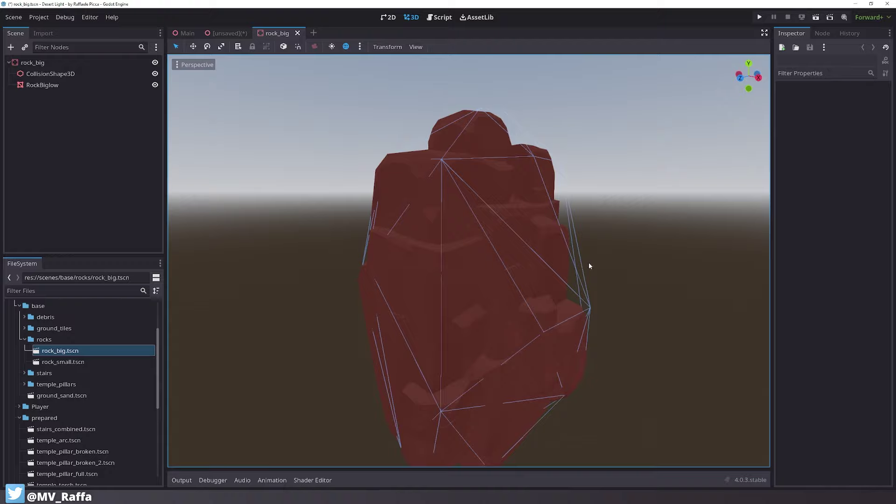
scroll(579, 257, up, 3)
scroll(569, 256, down, 3)
middle_drag(569, 257, 534, 267)
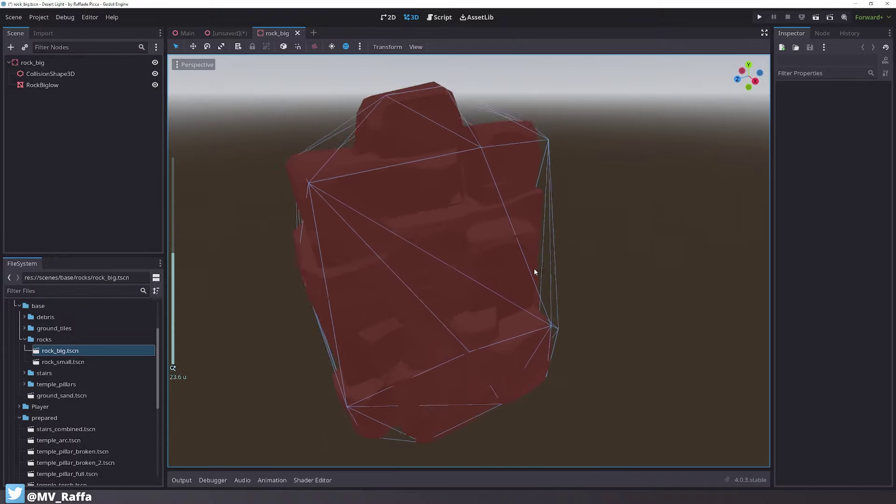
scroll(525, 255, up, 5)
scroll(488, 227, down, 2)
scroll(487, 227, down, 2)
middle_drag(483, 254, 491, 219)
scroll(489, 253, down, 2)
click(297, 33)
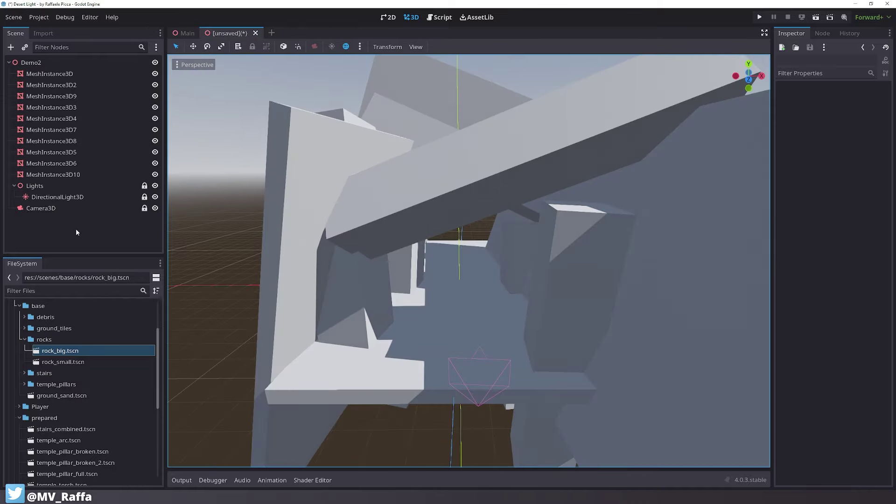
Place an instance of rock_big.tscn in the Demo2 scene among the walls and beams
drag(47, 351, 495, 273)
scroll(496, 273, up, 3)
middle_drag(495, 273, 439, 274)
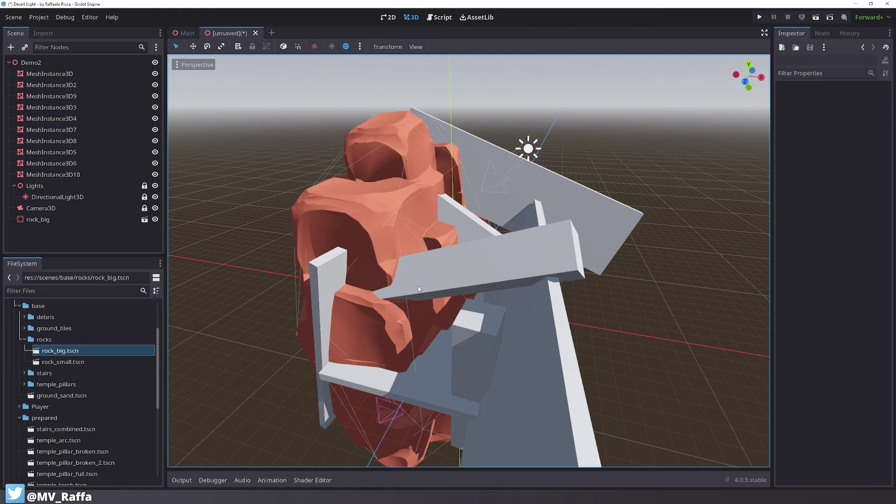
click(102, 242)
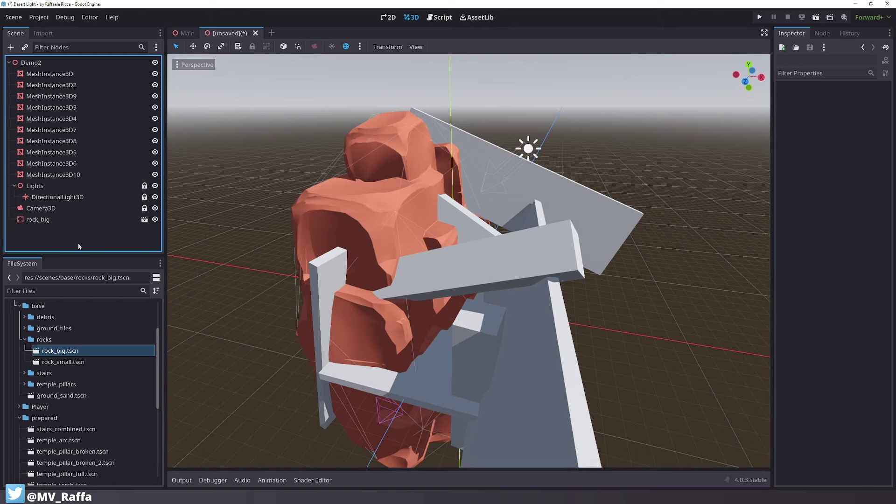
Copy the Player node from the Main scene and paste it under the Demo2 root node
click(183, 33)
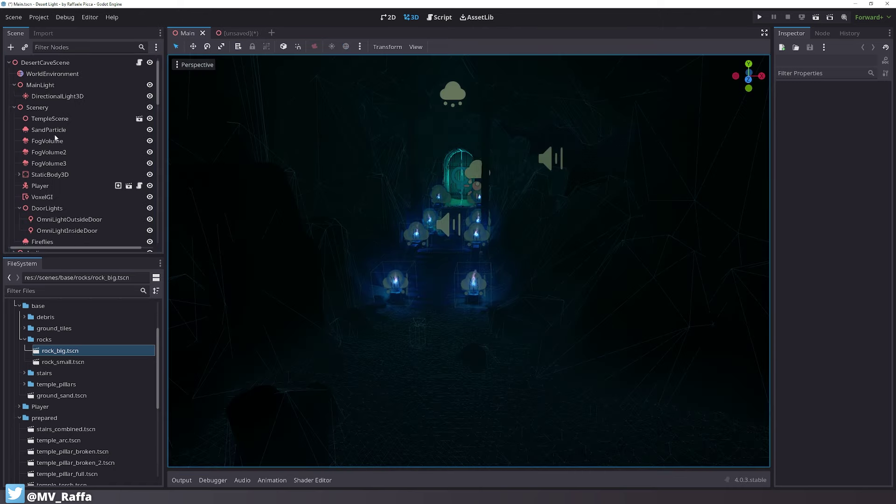
right_click(39, 186)
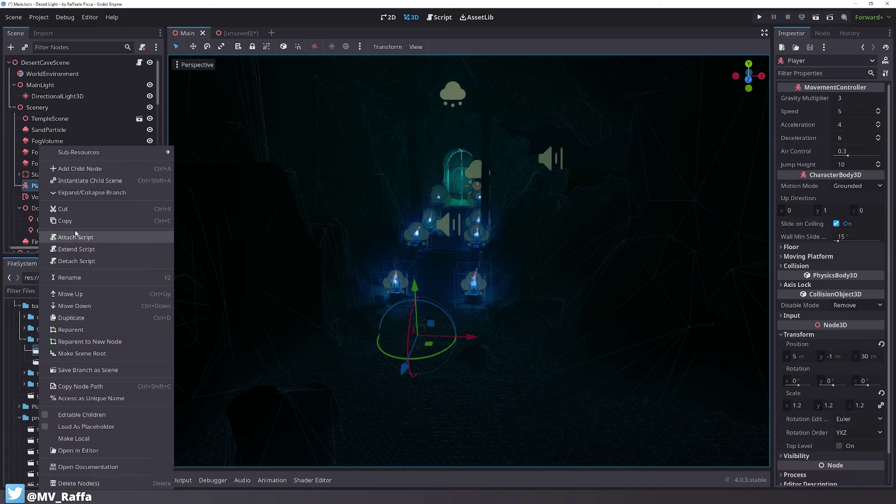
click(66, 220)
click(242, 35)
right_click(34, 62)
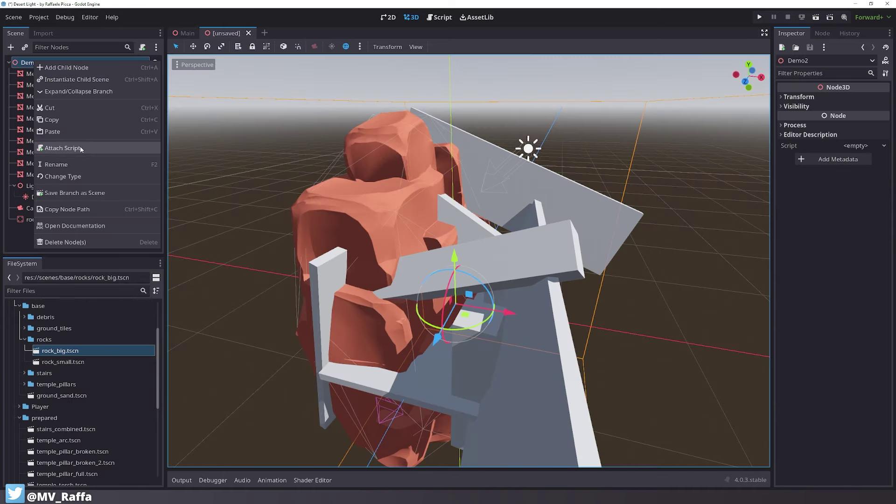
click(79, 131)
key(f)
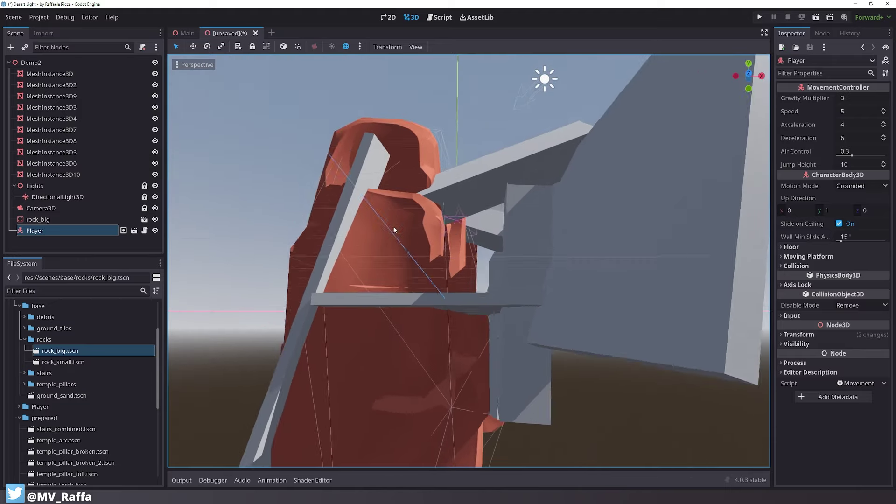
Reset the Player's position and move it up onto the floor at the passage entrance, at about Y 1.558 and Z 9.032
click(798, 334)
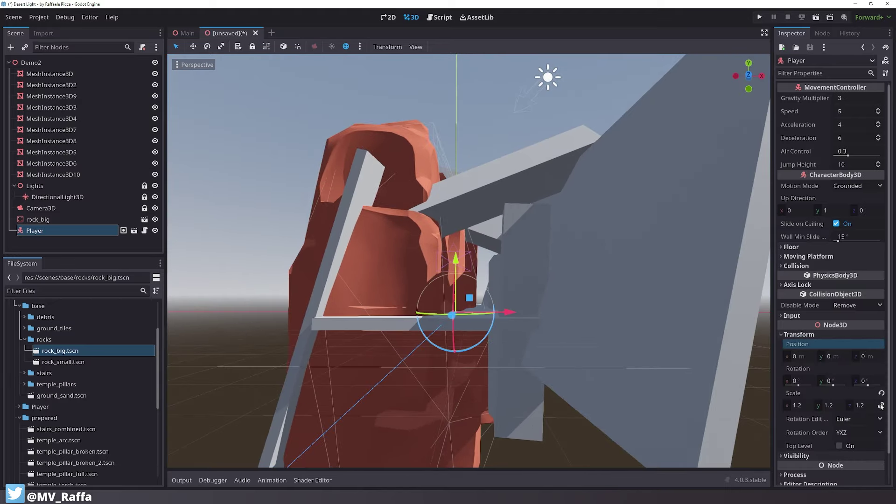
key(w)
drag(455, 261, 456, 236)
middle_drag(560, 265, 530, 312)
drag(441, 312, 398, 401)
scroll(397, 401, up, 3)
scroll(491, 340, down, 2)
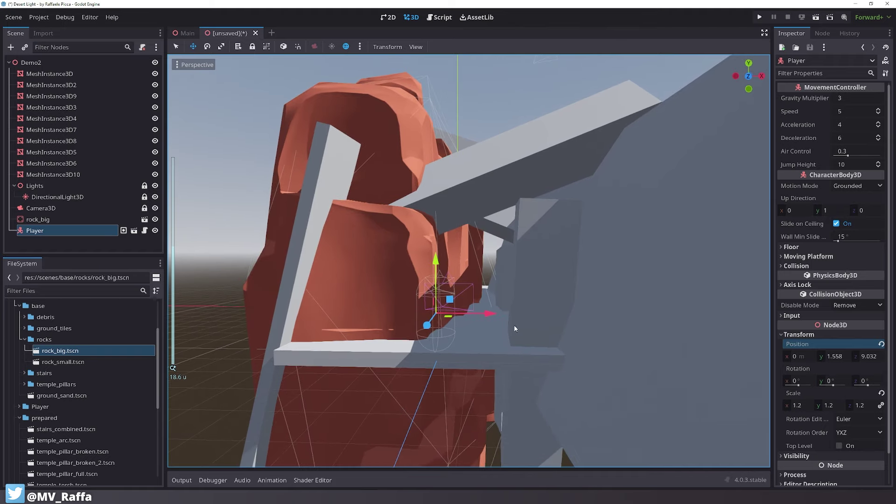
Add a Node3D as a child of the Demo2 root node
scroll(541, 252, down, 5)
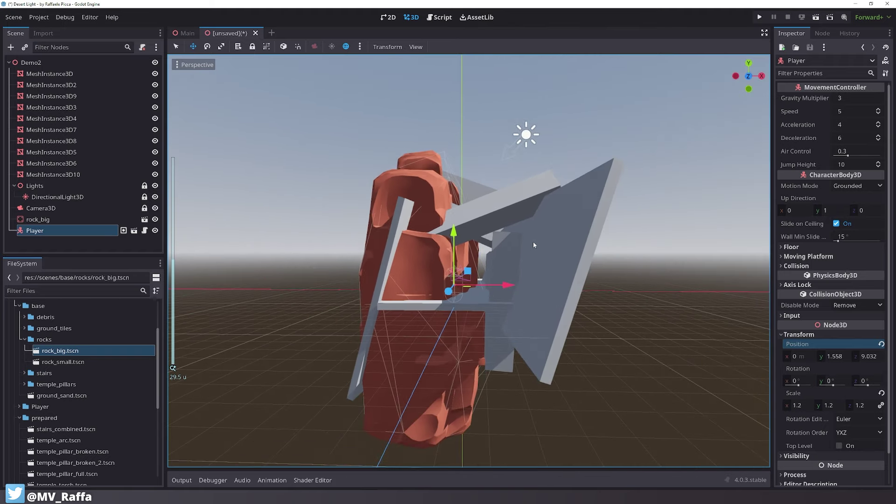
middle_drag(533, 242, 534, 255)
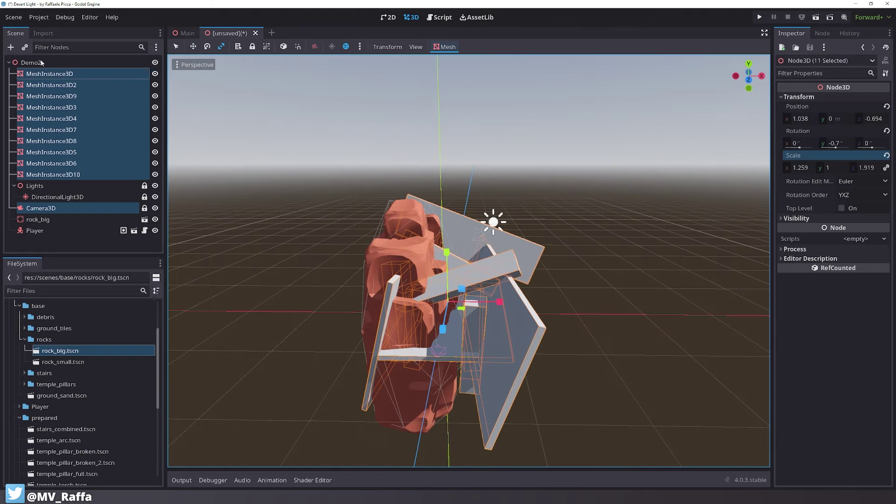
click(41, 62)
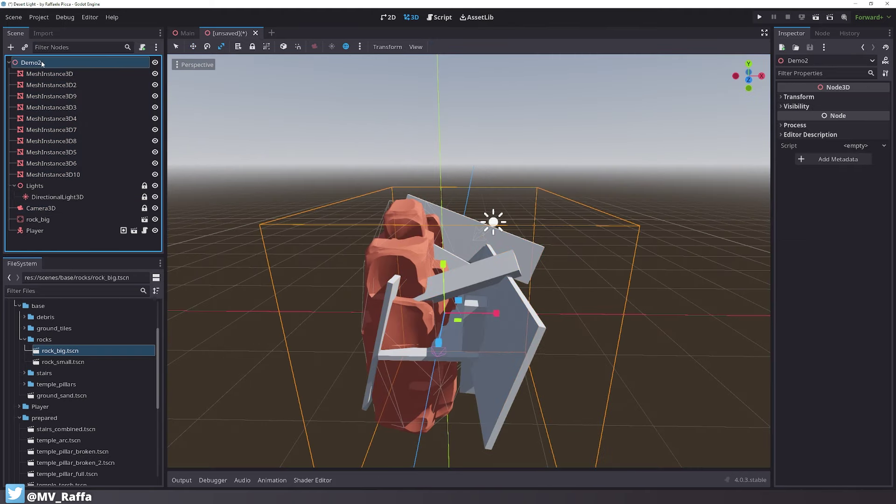
click(10, 47)
double_click(350, 194)
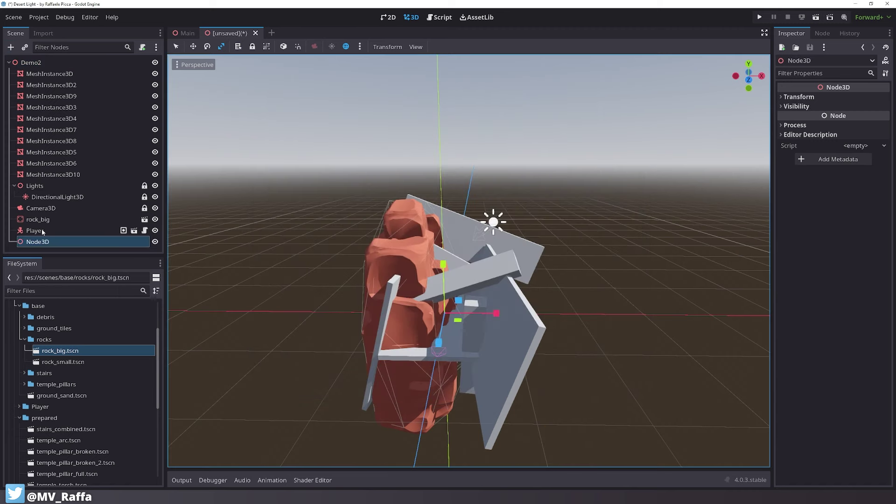
Unlock the Lights node, its directional light and Camera3D
click(44, 208)
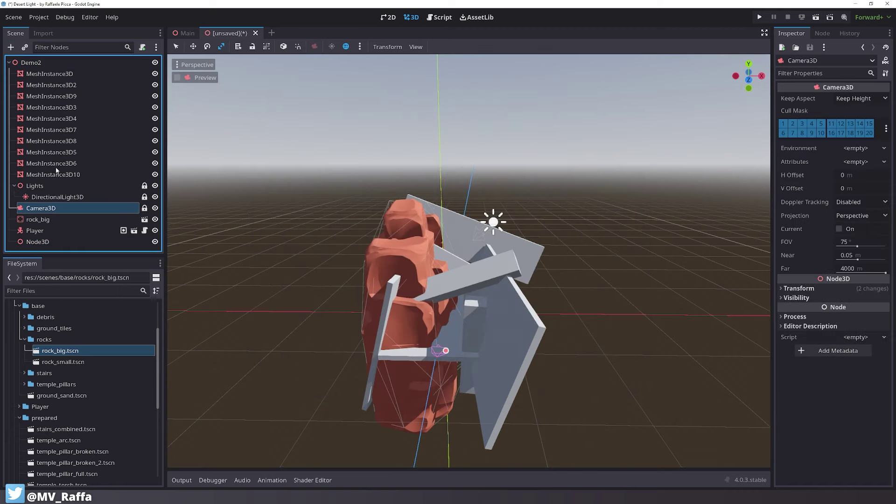
shift+click(44, 75)
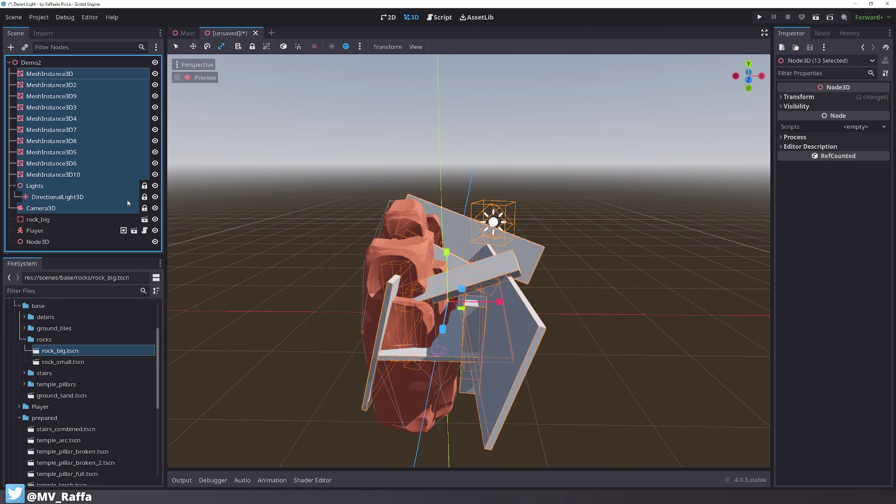
shift+click(94, 186)
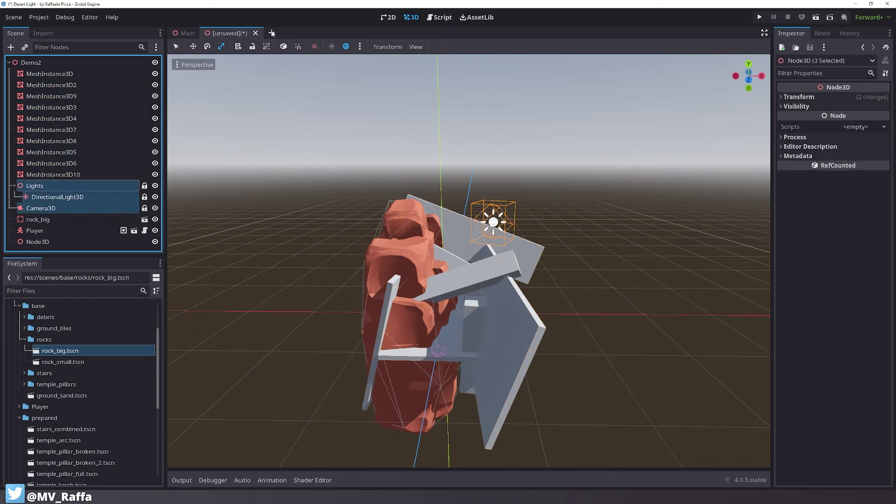
click(252, 47)
click(79, 197)
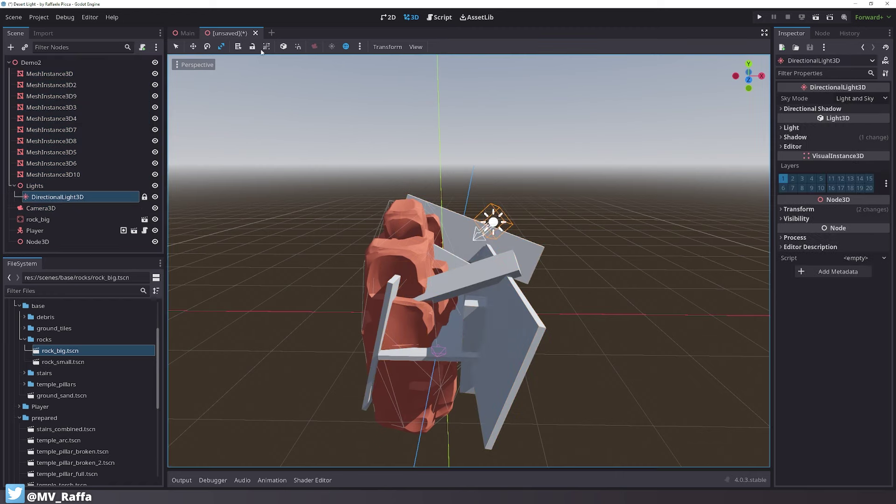
Reparent all the MeshInstance3D nodes, Lights and Camera3D under the new Node3D
click(46, 73)
shift+click(47, 209)
drag(47, 208, 49, 241)
click(45, 92)
Scale the Node3D group uniformly to 2.221
click(798, 96)
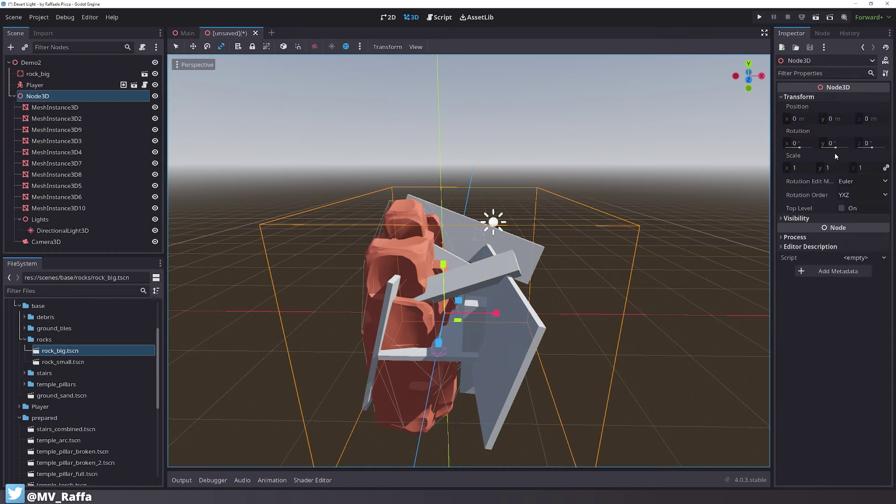
drag(804, 172, 882, 171)
middle_drag(480, 272, 88, 221)
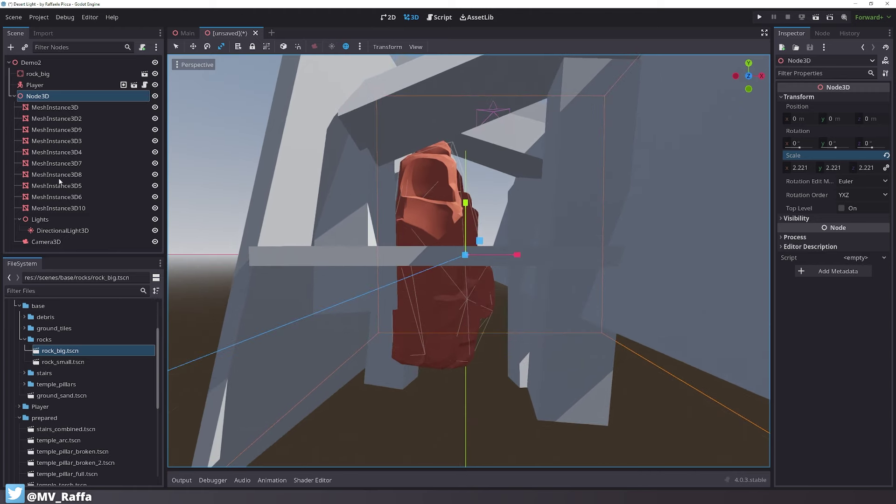
Move the Player onto the enlarged floor near the passage entrance, at about X 0.38, Y 3.007, Z 21.284
click(50, 88)
key(w)
drag(467, 187, 468, 175)
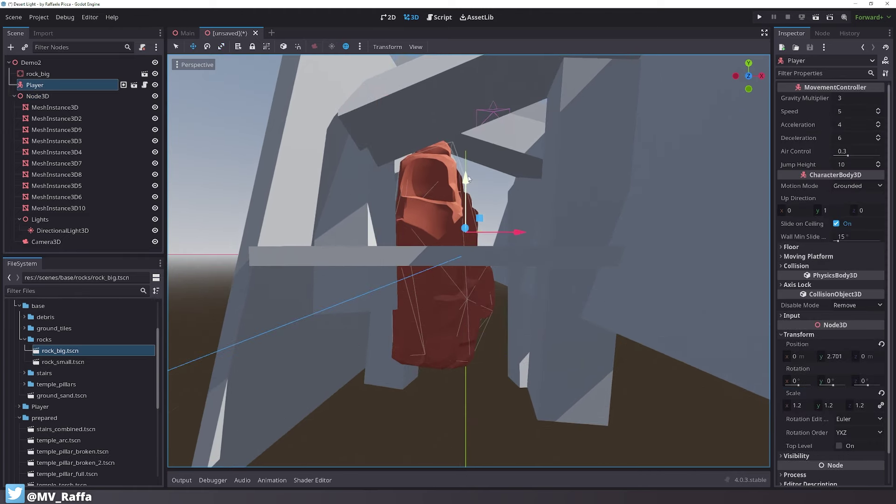
middle_drag(468, 176, 443, 201)
drag(452, 239, 284, 369)
drag(365, 288, 371, 284)
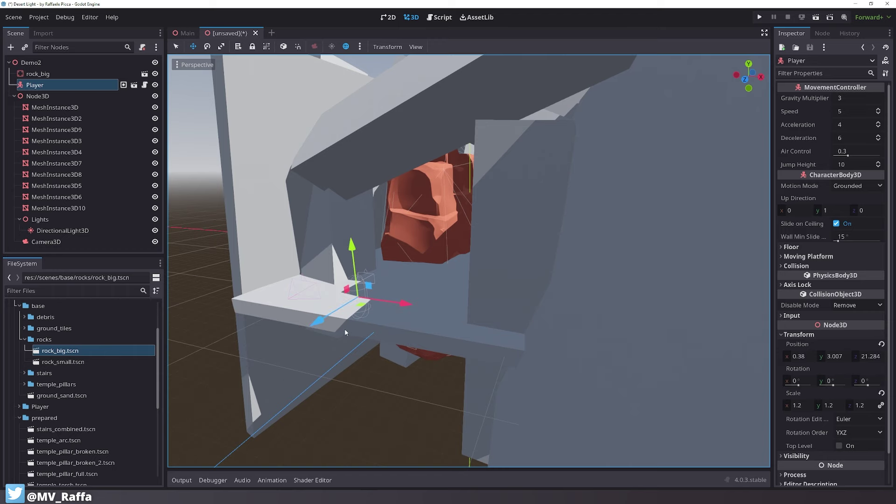
middle_drag(344, 330, 394, 307)
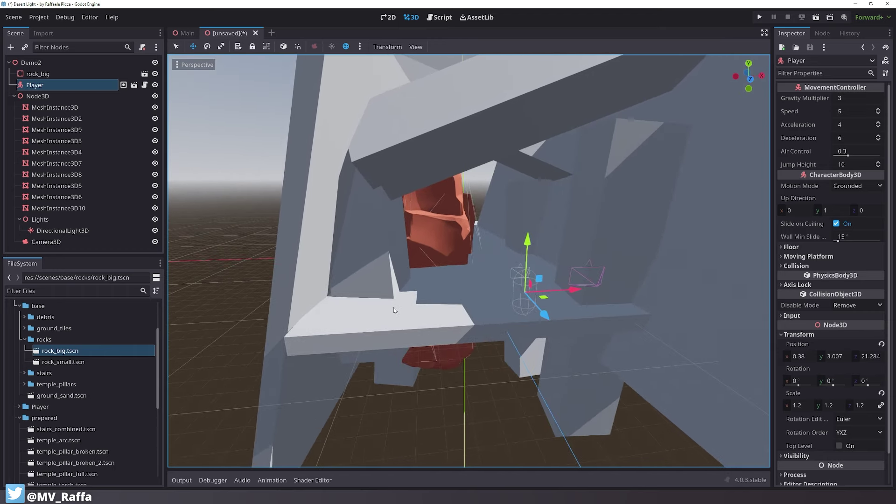
Scale the Node3D group up further so the passage grows larger around the Player
scroll(393, 307, down, 5)
key(q)
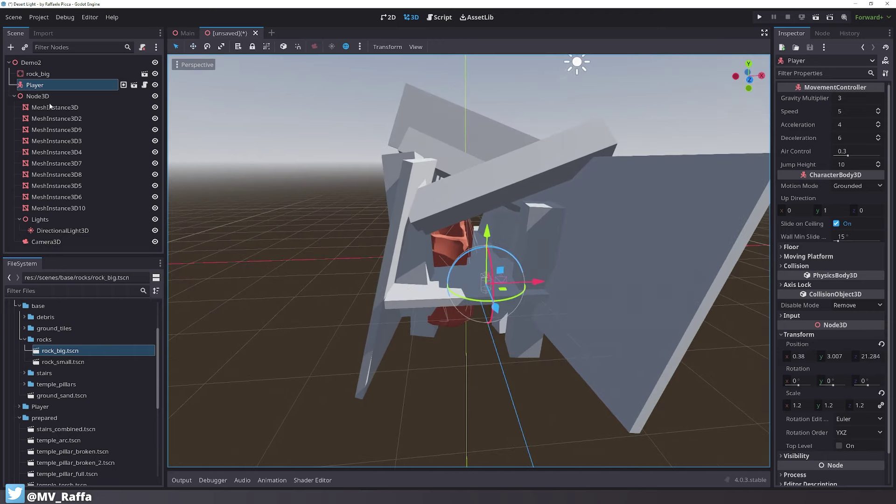
click(38, 96)
mouse_move(800, 169)
mouse_down()
mouse_move(863, 169)
mouse_move(806, 172)
mouse_up()
click(193, 223)
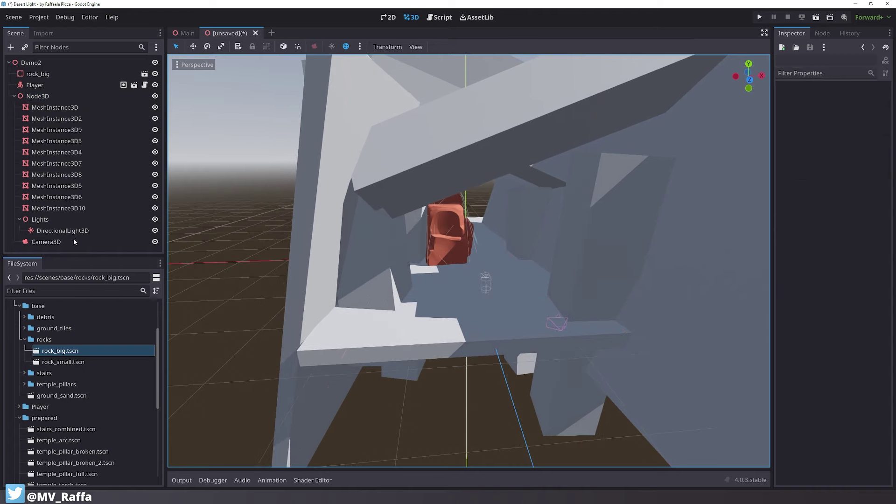
Preview the enlarged passage through Camera3D and return to the free perspective view
click(63, 240)
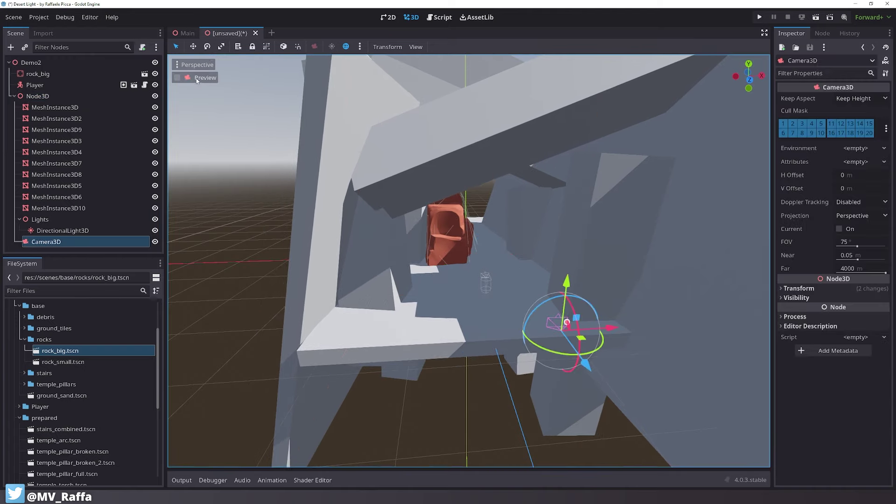
click(178, 77)
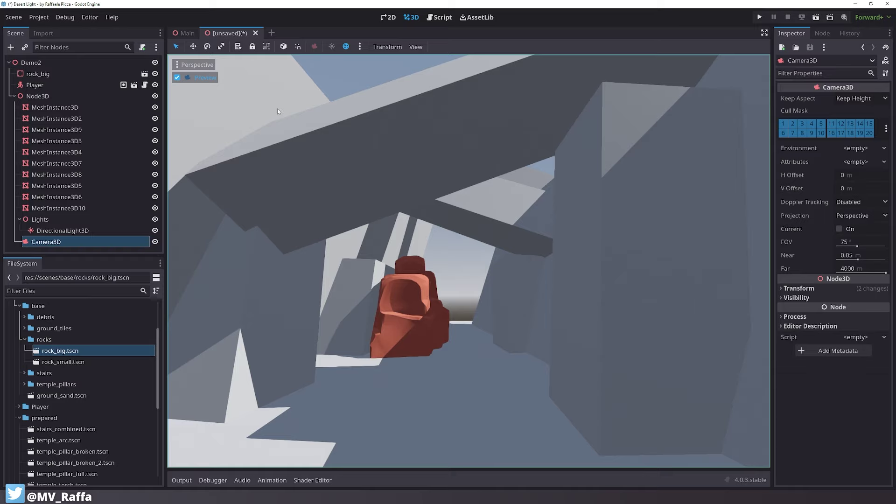
click(200, 82)
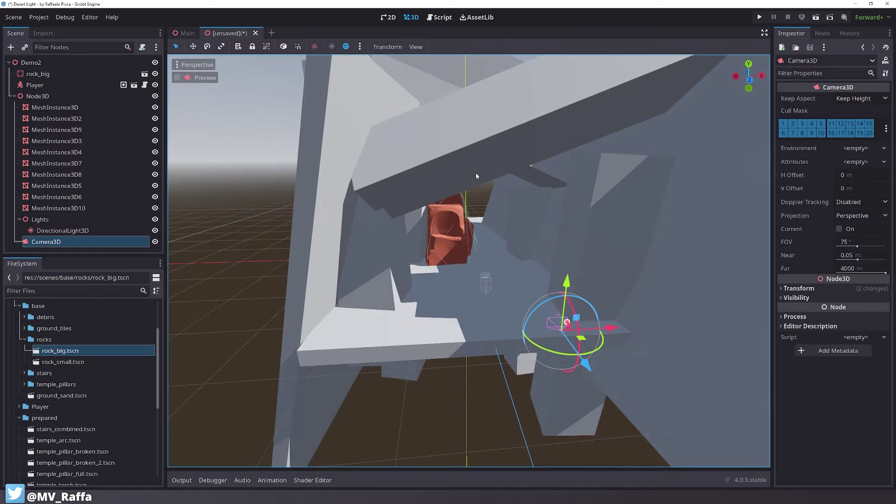
Lower the Player slightly so it stands on the passage floor
middle_drag(475, 173, 434, 217)
scroll(484, 169, up, 3)
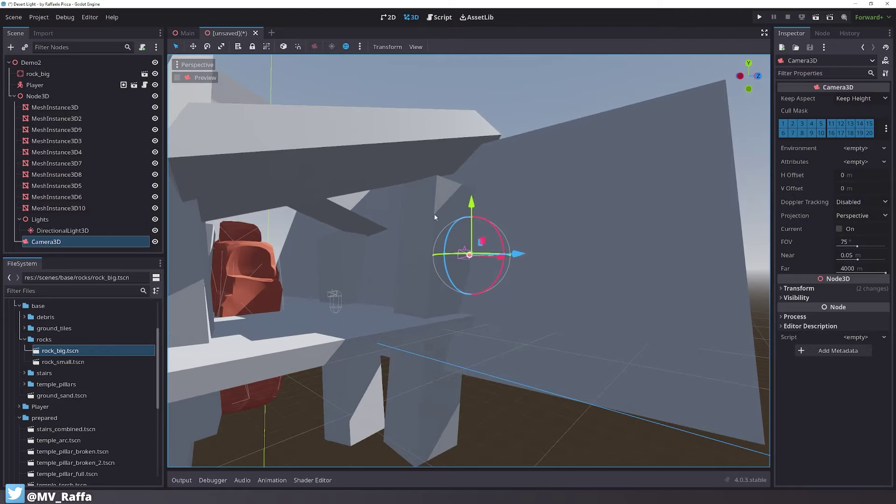
click(331, 294)
shift+middle_drag(408, 284, 457, 258)
scroll(458, 258, up, 4)
middle_drag(440, 212, 424, 225)
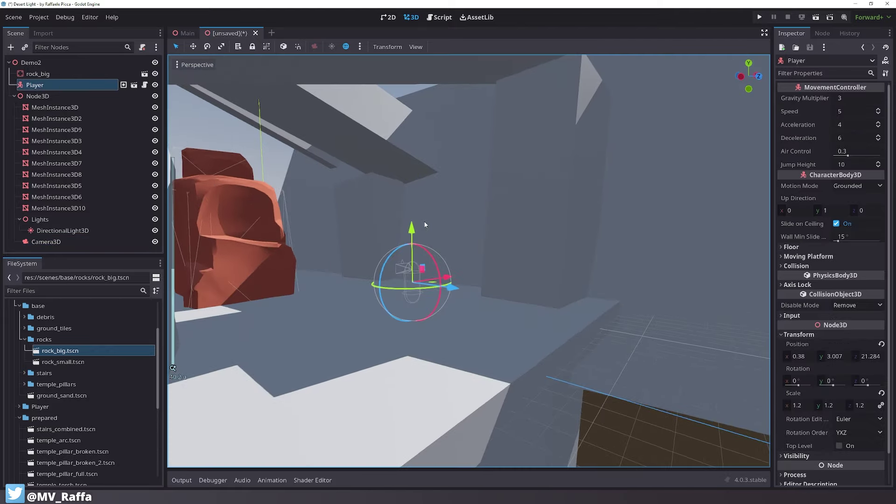
drag(425, 224, 420, 242)
scroll(574, 233, down, 4)
shift+middle_drag(580, 233, 565, 255)
Move Camera3D back from the passage entrance, lower it to the Player's head height, and check its preview
click(564, 267)
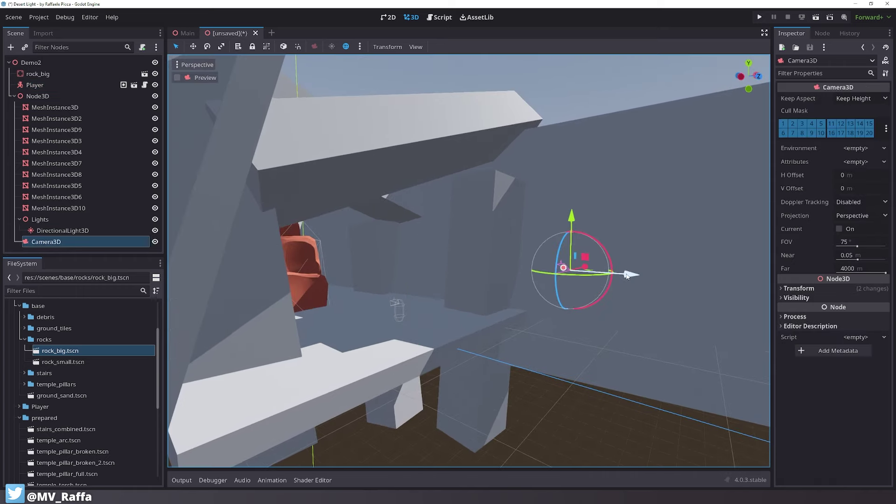
mouse_move(627, 276)
mouse_down()
mouse_move(481, 265)
mouse_move(627, 277)
mouse_up()
drag(578, 218, 576, 269)
click(758, 77)
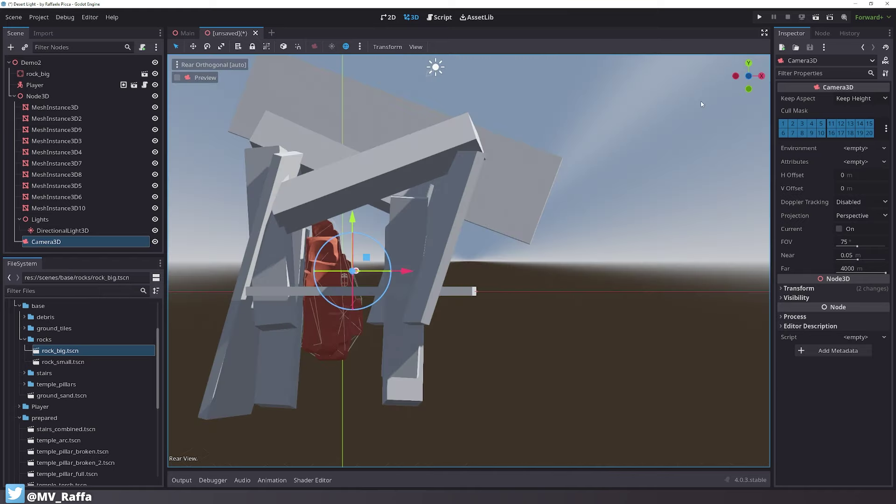
scroll(488, 250, up, 5)
scroll(518, 214, up, 4)
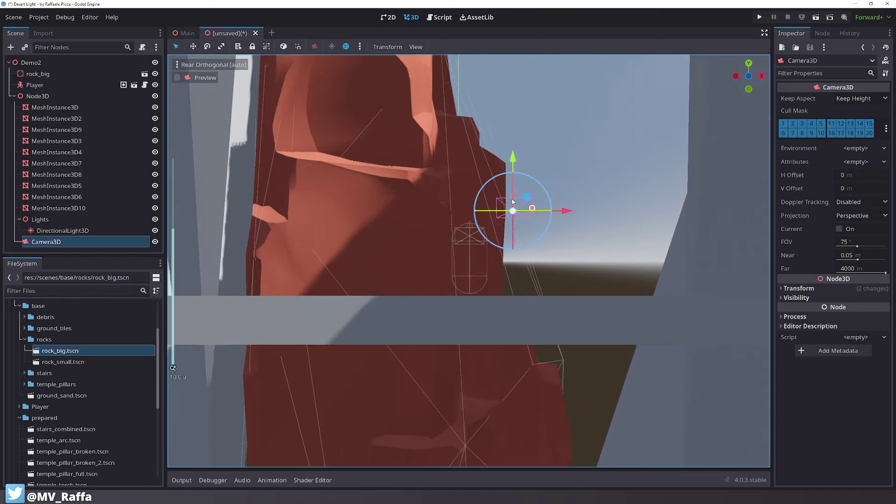
drag(513, 161, 513, 191)
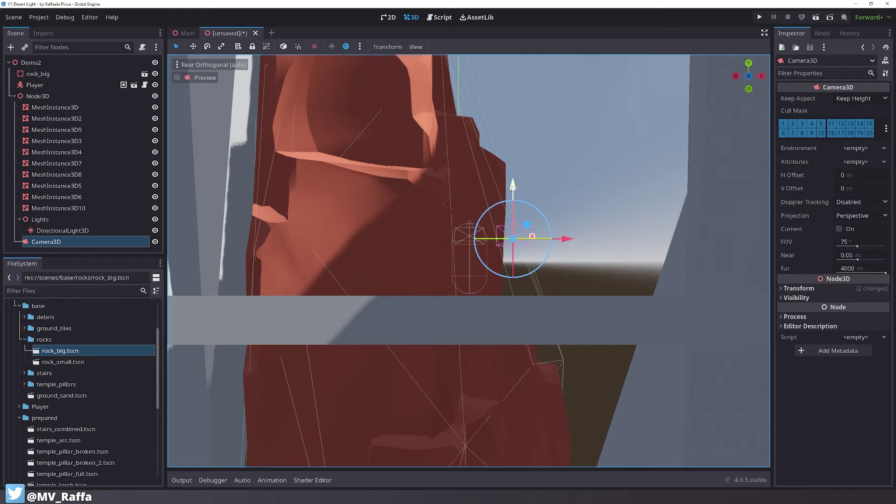
middle_drag(512, 190, 555, 210)
scroll(555, 209, down, 14)
click(179, 77)
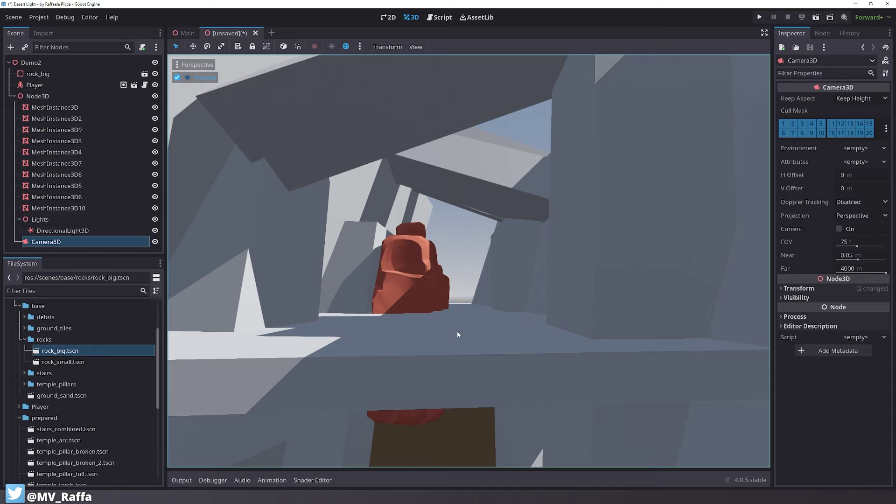
click(178, 79)
Extend the floor mesh MeshInstance3D toward the camera
click(472, 256)
scroll(471, 256, down, 4)
drag(462, 234, 468, 226)
middle_drag(468, 226, 475, 202)
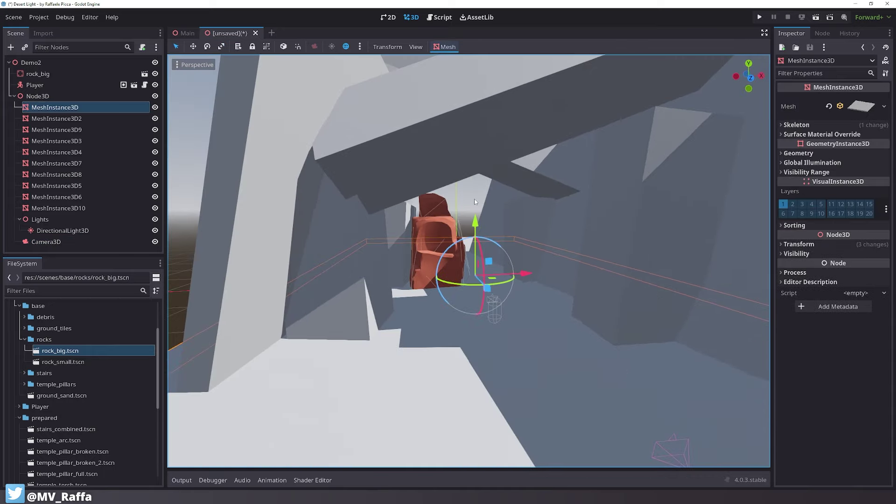
Look through Camera3D again and display its transform properties
click(46, 242)
click(177, 78)
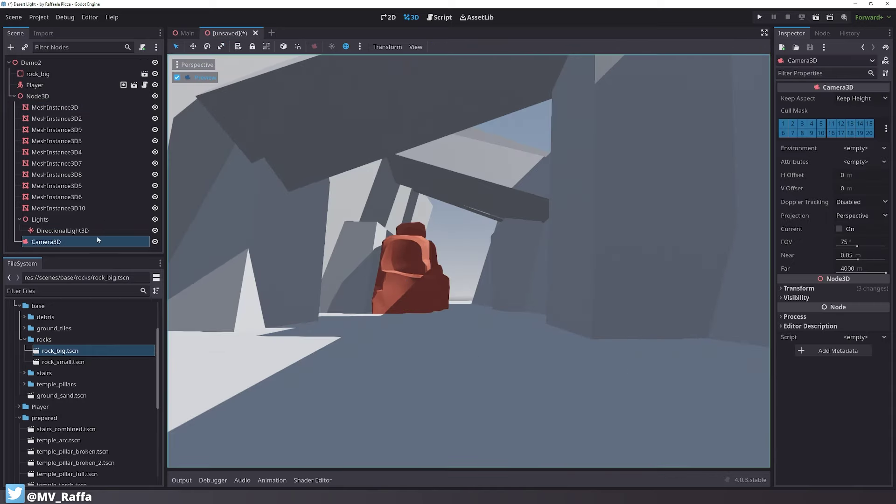
click(824, 289)
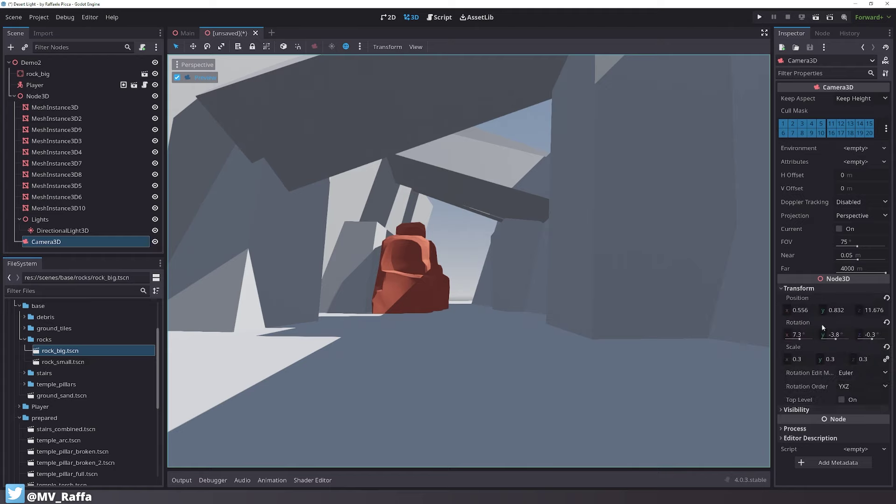
drag(840, 340, 864, 339)
key(ctrl+z)
key(ctrl+z)
Set Camera3D's X rotation to 20 degrees and leave the camera preview
drag(799, 339, 793, 340)
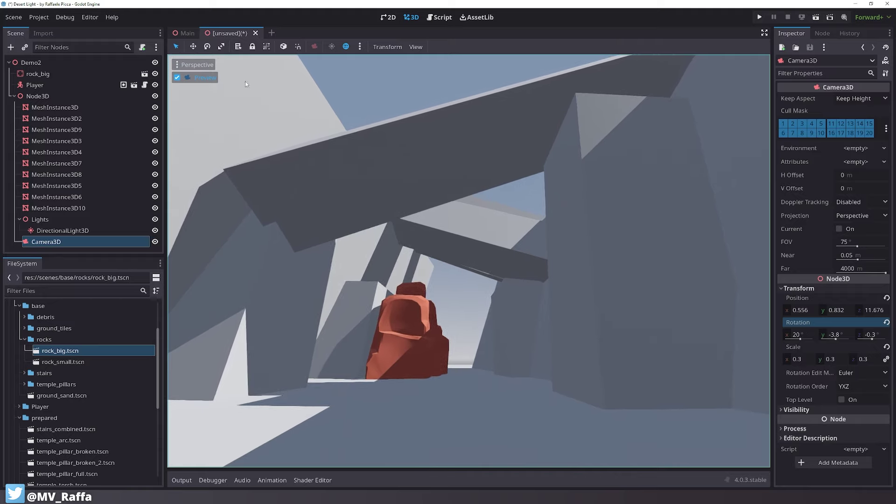
click(207, 81)
Enable local-space transforms and adjust the side wall MeshInstance3D2 along the passage
middle_drag(607, 173, 468, 233)
scroll(516, 218, down, 10)
click(511, 268)
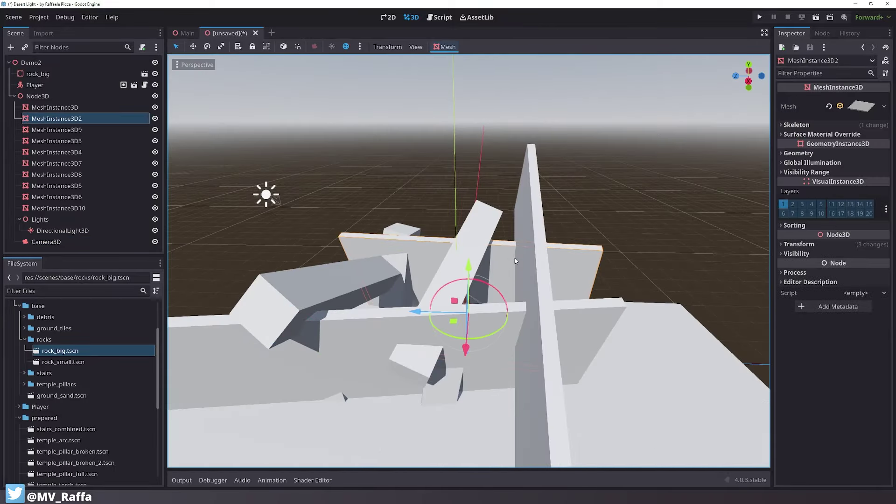
key(t)
middle_drag(511, 269, 486, 305)
scroll(486, 304, up, 5)
drag(486, 304, 495, 300)
Rotate the wall MeshInstance3D3 by about -6.5 degrees
middle_drag(494, 301, 549, 253)
click(628, 261)
drag(584, 271, 572, 264)
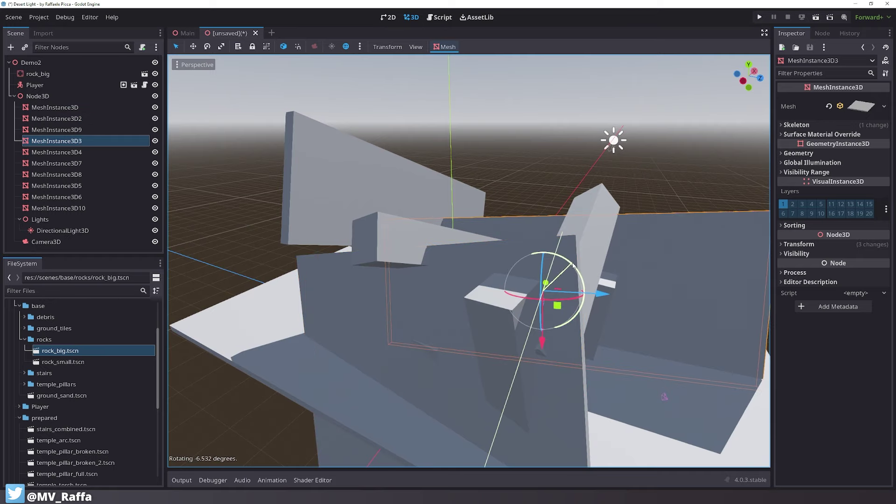
middle_drag(571, 264, 415, 266)
Move another wall mesh to help close off the passage's far end, and check the result through Camera3D
click(508, 179)
key(w)
drag(484, 252, 472, 285)
key(e)
click(46, 242)
click(190, 78)
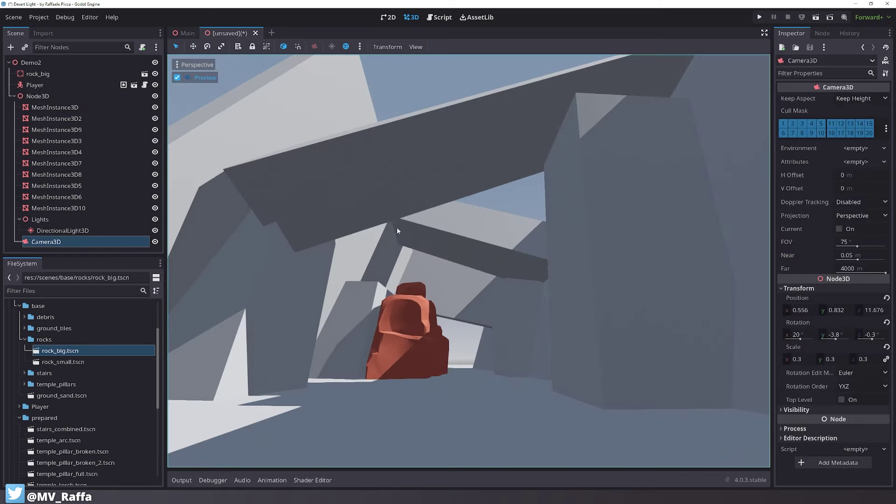
click(191, 79)
Scale and reposition the long side wall MeshInstance3D2 beside the passage
middle_drag(448, 233, 373, 271)
click(373, 271)
middle_drag(504, 285, 416, 292)
key(r)
drag(413, 294, 369, 289)
middle_drag(467, 262, 439, 275)
key(q)
drag(438, 275, 396, 270)
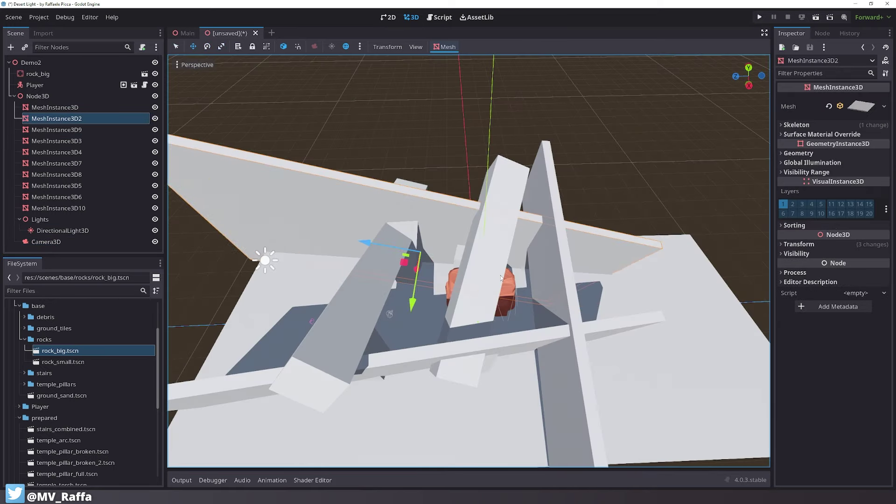
middle_drag(397, 271, 522, 261)
Adjust the mesh near the far end of the passage and check the composition through Camera3D
click(560, 280)
drag(560, 279, 584, 271)
middle_drag(583, 270, 576, 268)
scroll(577, 268, up, 5)
scroll(576, 268, up, 3)
click(45, 242)
click(194, 78)
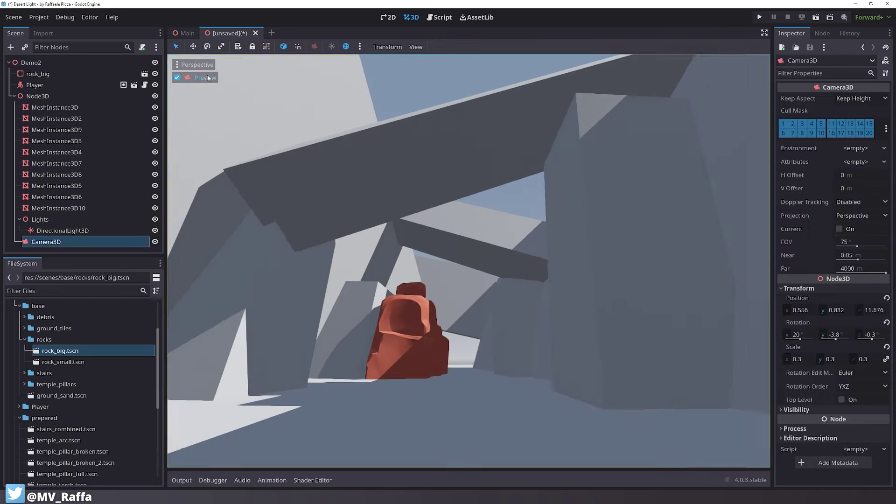
click(194, 78)
Move, scale and rotate the meshes behind the rock to fill the passage's far end, and select Camera3D
click(438, 299)
drag(502, 326, 479, 294)
click(490, 256)
key(r)
drag(496, 227, 475, 235)
drag(484, 292, 490, 269)
key(w)
drag(496, 226, 496, 235)
drag(482, 301, 481, 309)
key(e)
drag(533, 214, 527, 208)
key(w)
click(46, 241)
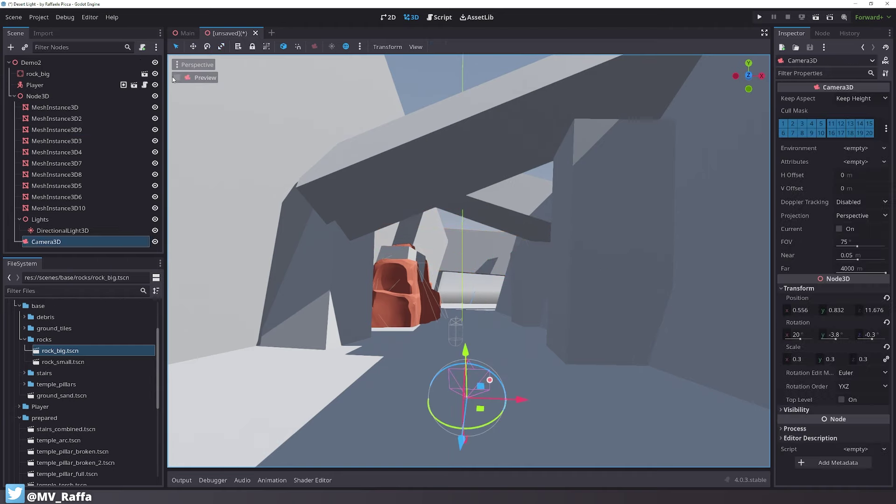
Check the passage composition through Camera3D, and look over the walls from above
click(177, 77)
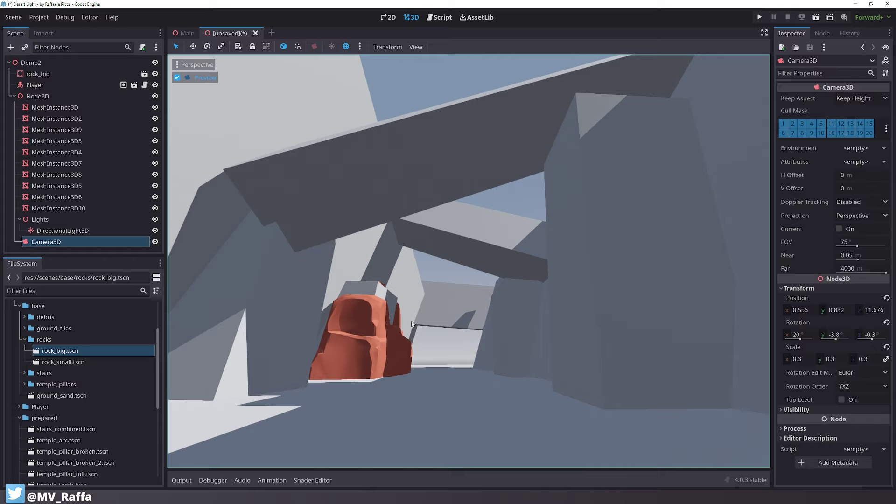
click(217, 78)
middle_drag(488, 177, 440, 292)
click(441, 292)
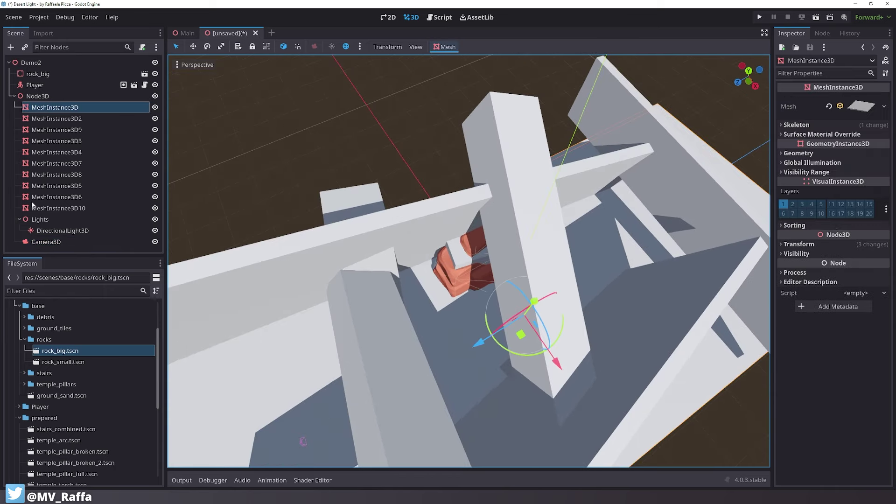
Scale rock_big uniformly to 0.685, raise it to a Y position of 5.656 and shift it beside the upright block
click(38, 74)
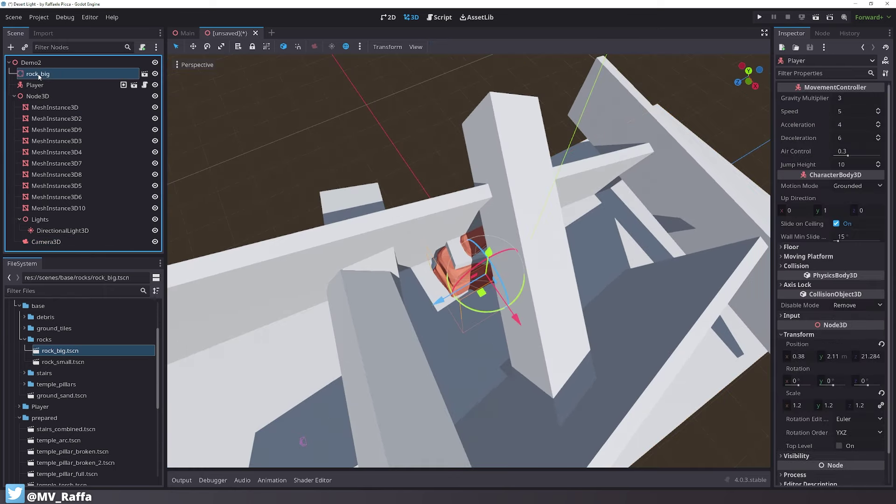
scroll(505, 252, up, 8)
mouse_move(505, 252)
shift+middle_down()
mouse_move(516, 309)
mouse_move(514, 257)
shift+middle_up()
scroll(516, 309, up, 4)
click(798, 227)
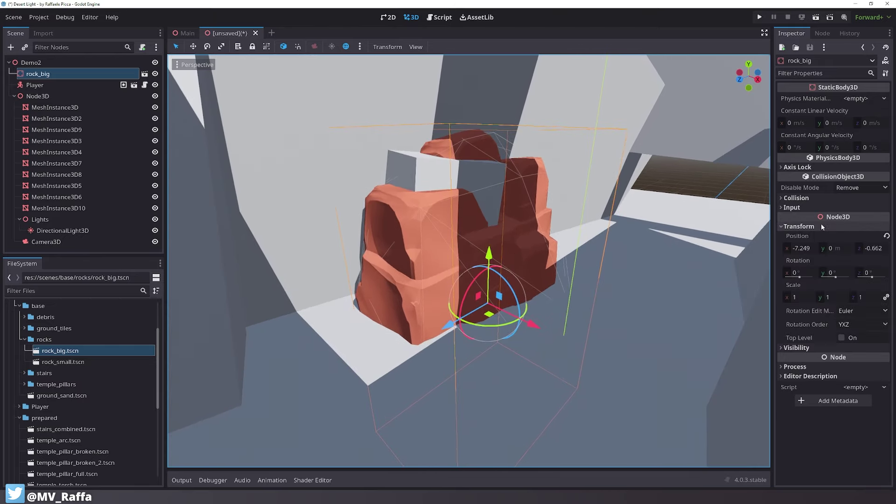
drag(807, 295, 462, 226)
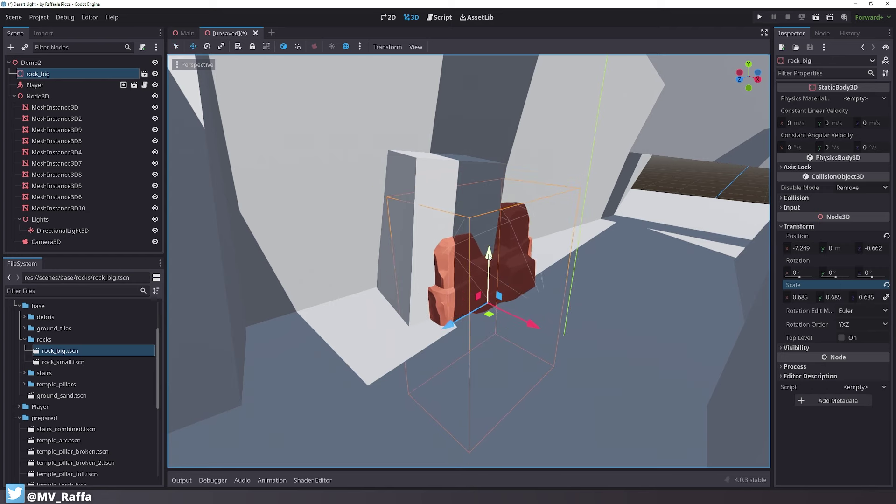
drag(488, 254, 503, 215)
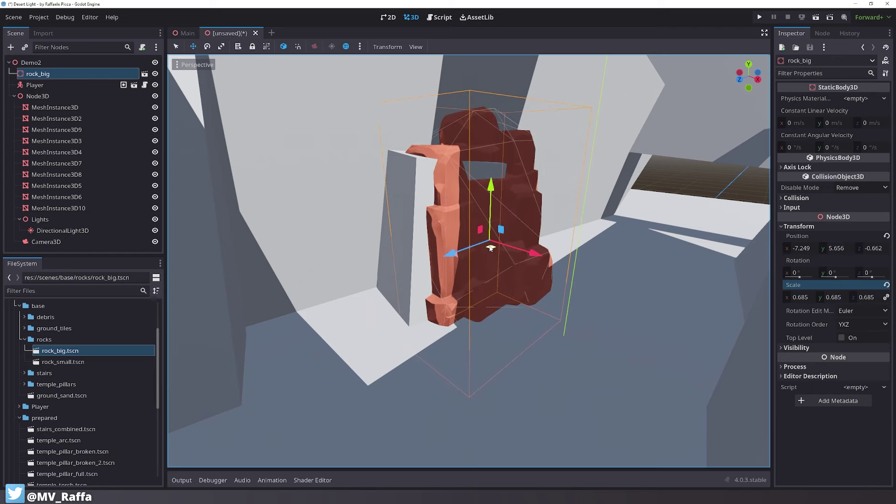
drag(490, 248, 464, 250)
Tilt rock_big, unlink its scale axes and stretch it to a scale of 0.836, 0.654, 0.685
key(e)
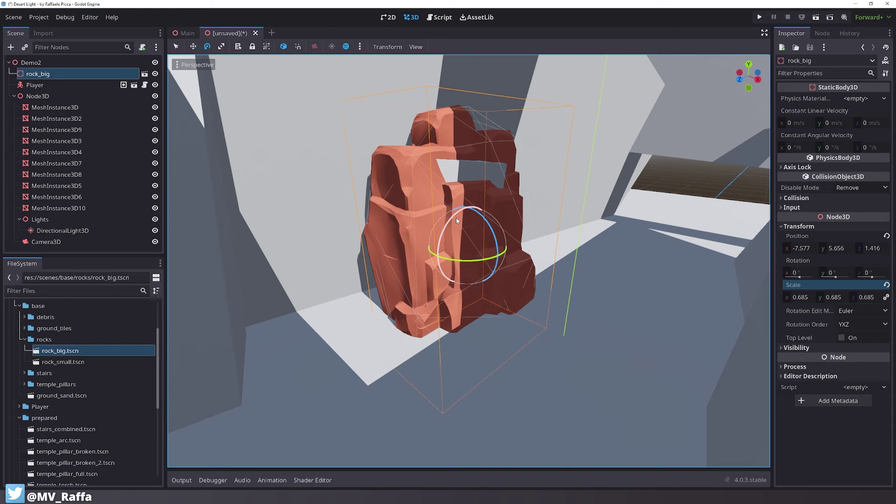
drag(457, 220, 494, 226)
middle_drag(481, 237, 539, 243)
drag(512, 262, 464, 254)
click(885, 298)
drag(834, 297, 821, 297)
drag(800, 298, 870, 297)
Move rock_big against the side wall to about -10.03, 5.267, 1.465 and check its fit in the passage
key(w)
drag(466, 254, 446, 233)
key(e)
key(w)
mouse_move(413, 200)
mouse_down()
mouse_move(413, 168)
mouse_move(414, 211)
mouse_up()
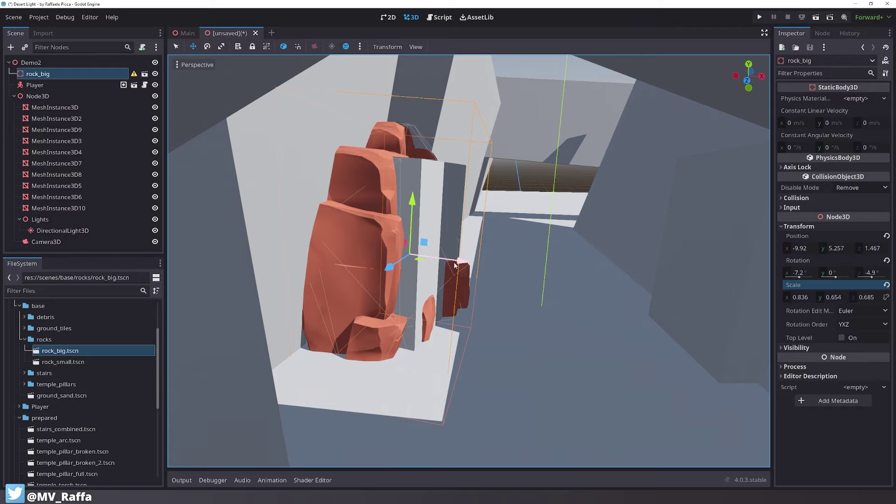
drag(455, 263, 451, 263)
middle_drag(550, 224, 626, 214)
scroll(490, 228, down, 4)
scroll(506, 242, up, 3)
scroll(457, 200, down, 3)
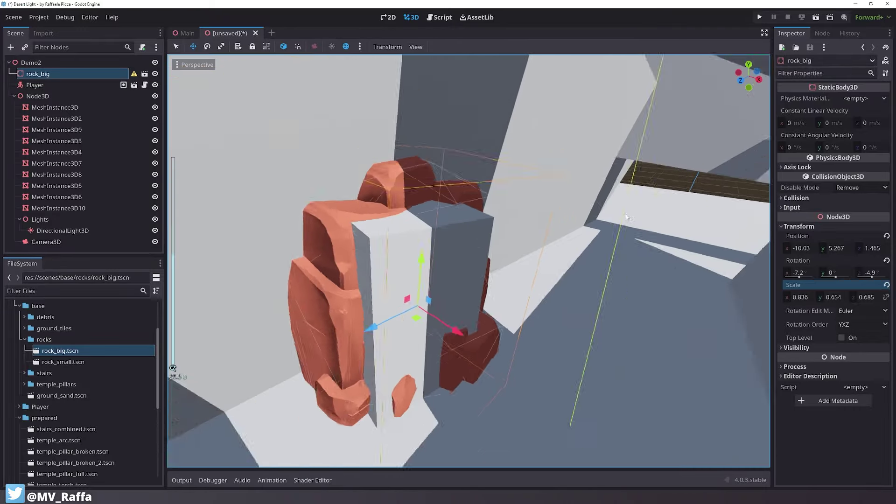
scroll(501, 234, down, 7)
middle_drag(501, 234, 510, 197)
scroll(518, 248, down, 5)
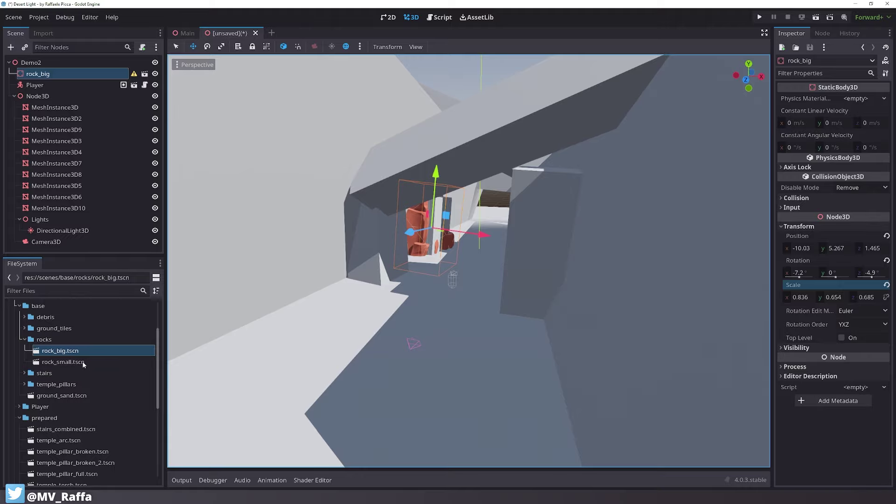
Add rock_small.tscn to the scene on the side of the passage opposite the big rock
drag(83, 364, 512, 275)
key(q)
scroll(508, 270, down, 6)
middle_drag(509, 261, 457, 261)
drag(447, 123, 345, 131)
Duplicate rock_big, scale the copy to about 2.176, 1.701, 1.783, and rotate and place it behind the side wall
middle_drag(402, 215, 448, 280)
scroll(450, 182, up, 10)
key(w)
drag(441, 298, 570, 214)
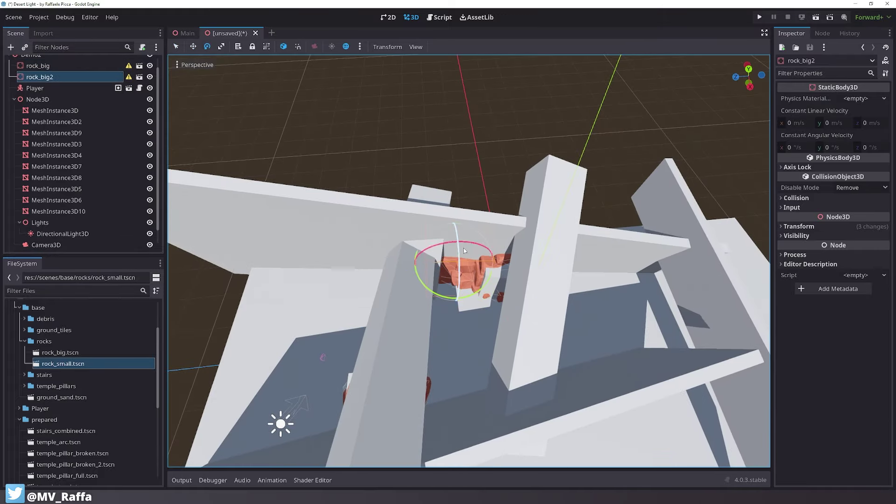
scroll(553, 242, up, 5)
middle_drag(463, 250, 560, 205)
click(798, 226)
drag(800, 297, 835, 298)
key(w)
drag(445, 280, 419, 264)
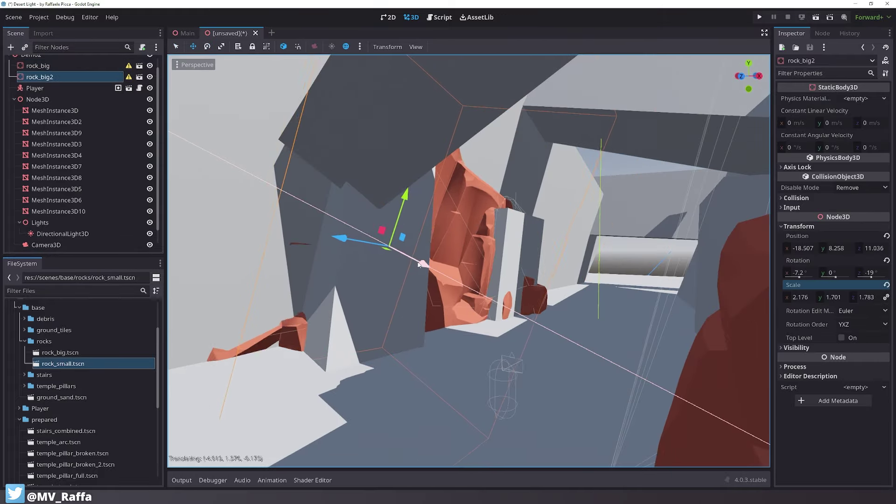
scroll(419, 265, down, 8)
middle_drag(418, 265, 420, 196)
key(e)
key(q)
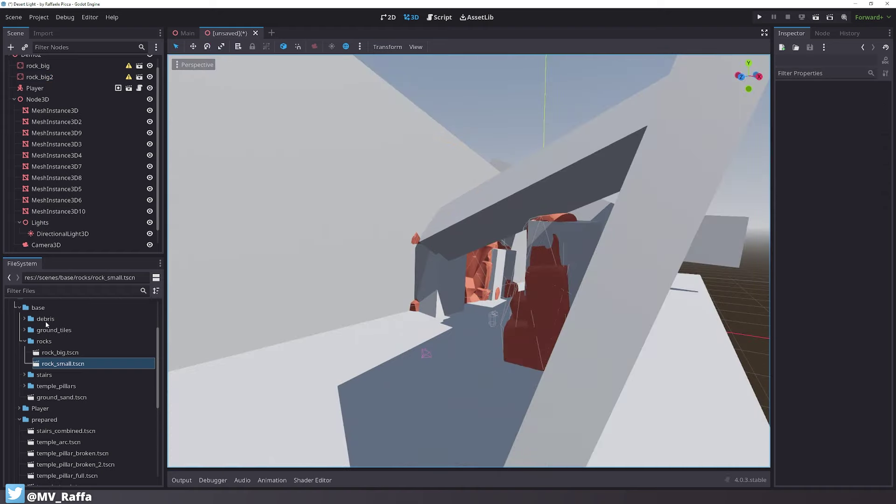
Add ground_sand.tscn to the scene as the desert floor around the passage
drag(65, 398, 49, 68)
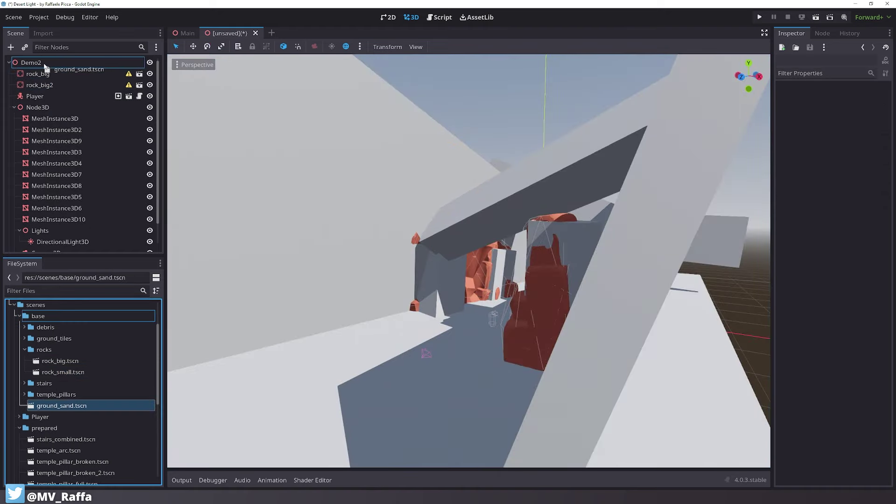
drag(49, 65, 423, 272)
middle_drag(381, 279, 460, 345)
scroll(487, 300, down, 8)
click(486, 301)
scroll(460, 345, down, 5)
Move and rotate the sand ground, and adjust its height to meet the base of the walls and rocks
drag(415, 196, 427, 224)
scroll(448, 238, up, 6)
middle_drag(434, 233, 457, 186)
drag(456, 224, 491, 224)
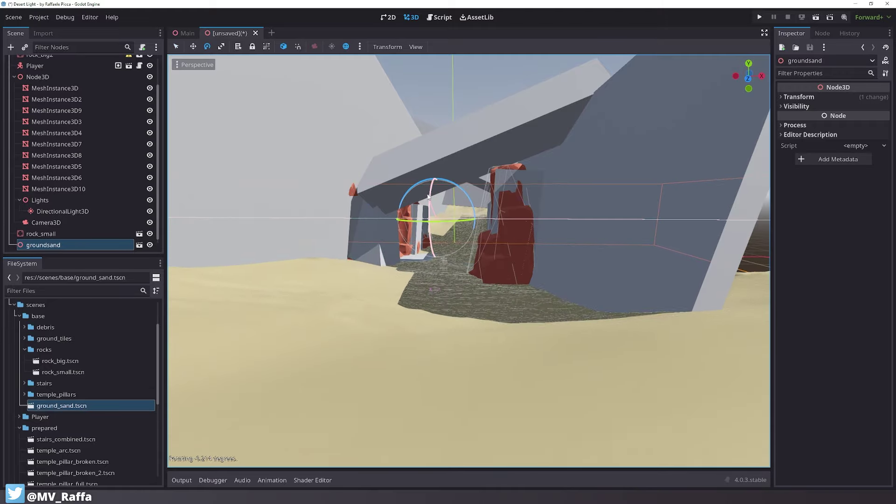
drag(434, 163, 417, 178)
key(w)
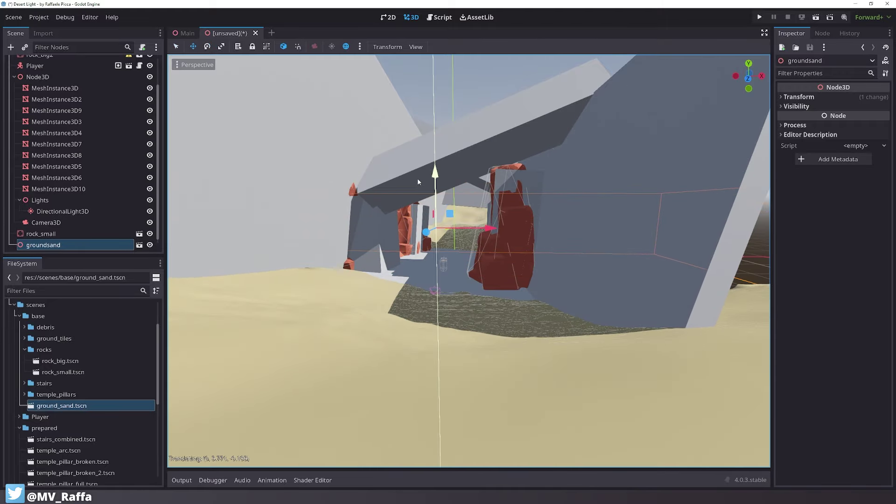
Temporarily hide the Node3D wall group to examine the rocks and sand, and show it again
key(q)
click(61, 70)
click(63, 77)
click(149, 77)
click(336, 93)
middle_drag(344, 111, 437, 167)
click(150, 77)
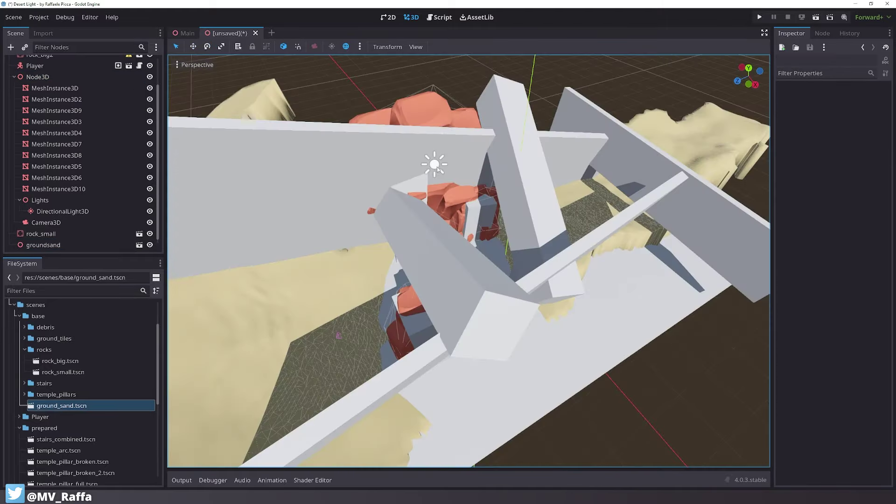
Duplicate the big rock twice and place the copies to start lining the passage walls
click(462, 187)
key(ctrl+d)
drag(474, 317, 486, 327)
middle_drag(485, 327, 448, 303)
mouse_move(448, 303)
mouse_down()
mouse_move(459, 310)
mouse_move(454, 294)
mouse_up()
key(ctrl+d)
scroll(444, 318, down, 5)
Make two more big rock copies and rotate and position them to continue the rock lining
key(e)
key(ctrl+d)
middle_drag(457, 261, 523, 318)
drag(522, 317, 495, 298)
middle_drag(494, 298, 485, 252)
key(ctrl+d)
key(e)
key(r)
middle_drag(477, 204, 496, 258)
Duplicate the big rock twice more, rotating and moving the copies to fill the opposite wall
key(ctrl+d)
click(799, 226)
drag(504, 224, 506, 226)
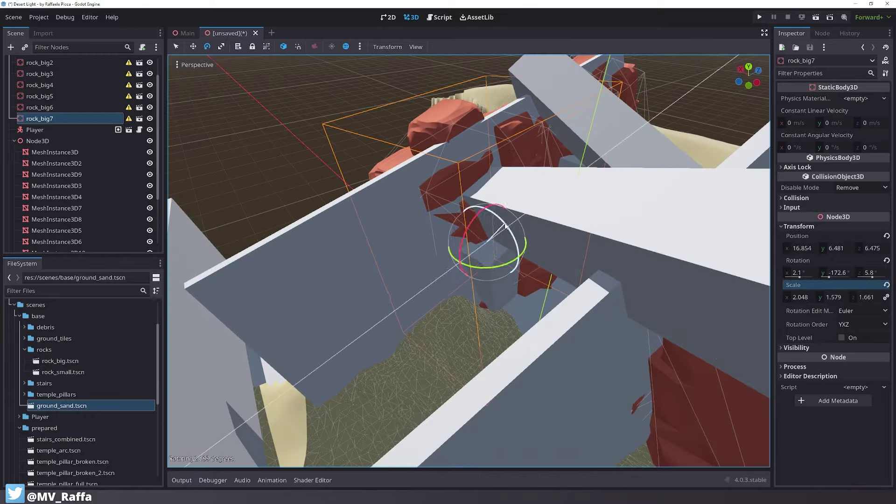
key(ctrl+d)
key(w)
scroll(476, 285, down, 5)
middle_drag(476, 284, 447, 308)
Duplicate a big rock near the far end of the passage and rotate the copy
click(439, 345)
key(ctrl+d)
key(e)
drag(524, 316, 521, 322)
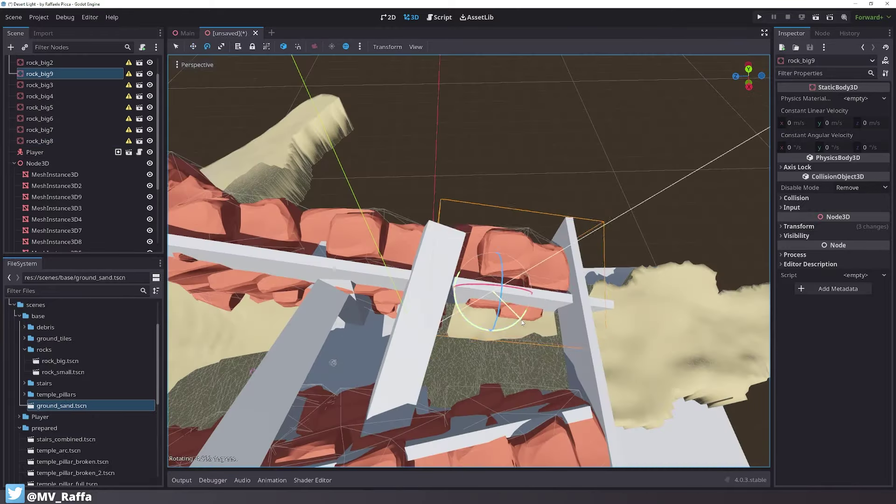
middle_drag(522, 322, 480, 262)
Hide the blockout walls MeshInstance3D2, MeshInstance3D3, MeshInstance3D4 and MeshInstance3D5
click(480, 261)
click(150, 213)
scroll(150, 212, down, 3)
click(150, 166)
Duplicate rock_small, and move and rotate the copy against the big rocks beside the passage entrance
click(369, 257)
key(ctrl+d)
key(e)
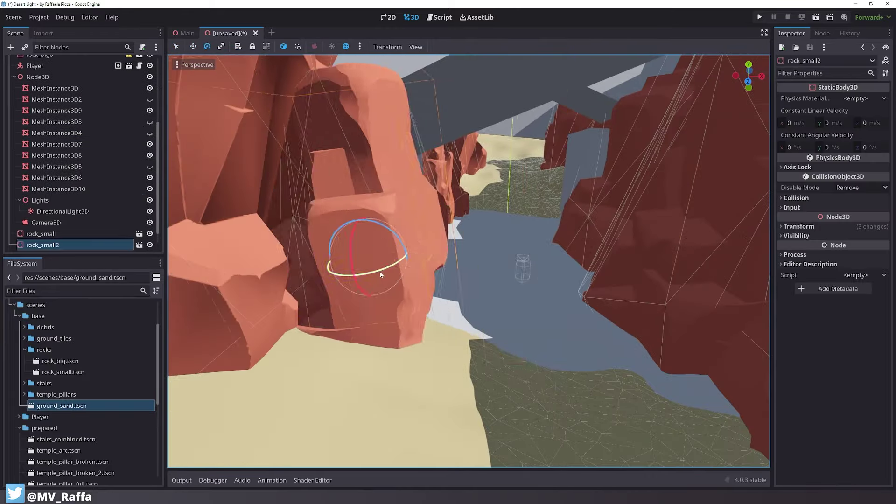
key(w)
drag(330, 262, 313, 244)
middle_drag(352, 242, 345, 284)
key(e)
drag(326, 292, 343, 290)
Duplicate rock_small2 and move the copy up the rock wall near the end of the diagonal beam
key(ctrl+d)
key(w)
drag(390, 244, 430, 255)
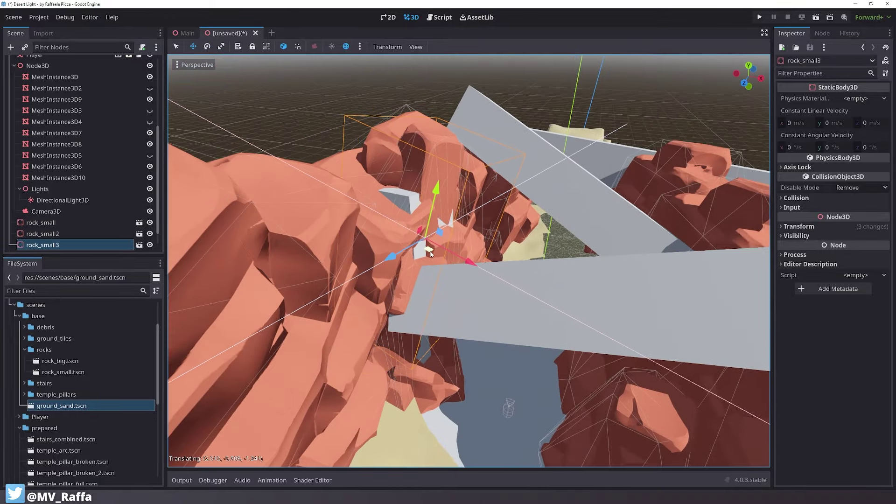
middle_drag(430, 254, 410, 172)
drag(412, 164, 414, 147)
Duplicate rock_small3 and rotate the copy to fill out the upper rock wall
key(ctrl+d)
middle_drag(415, 154, 448, 205)
key(e)
drag(383, 265, 393, 253)
key(w)
scroll(469, 239, up, 4)
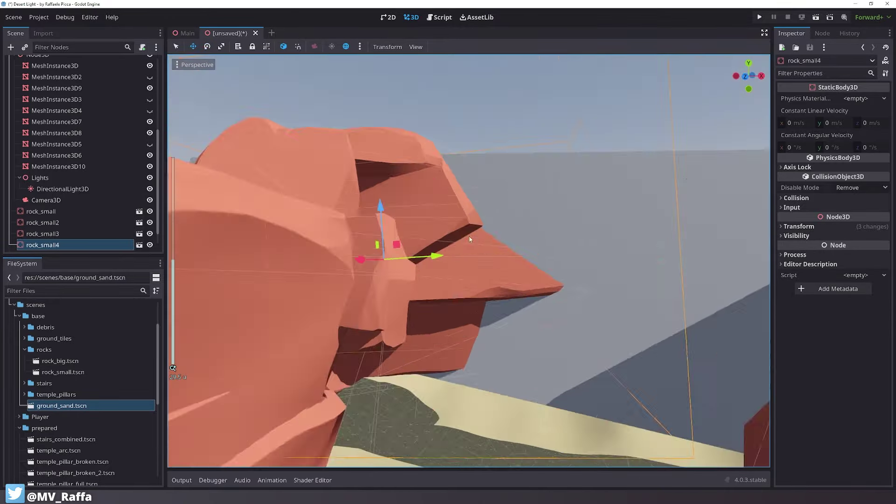
Duplicate rock_small4, toggle one wall mesh's visibility and move the new rock into place
key(ctrl+d)
key(e)
middle_drag(469, 239, 528, 294)
click(150, 77)
key(w)
drag(480, 271, 494, 273)
Add two more small rock copies, moving and rotating them to fill gaps in the rock formation
key(ctrl+d)
drag(448, 177, 393, 176)
drag(440, 231, 440, 247)
key(e)
drag(471, 187, 486, 194)
key(ctrl+d)
middle_drag(485, 194, 460, 310)
Place ground_sand.tscn inside the passage and check the view toward its far end
click(495, 140)
key(q)
click(465, 275)
drag(62, 406, 434, 327)
middle_drag(467, 280, 503, 260)
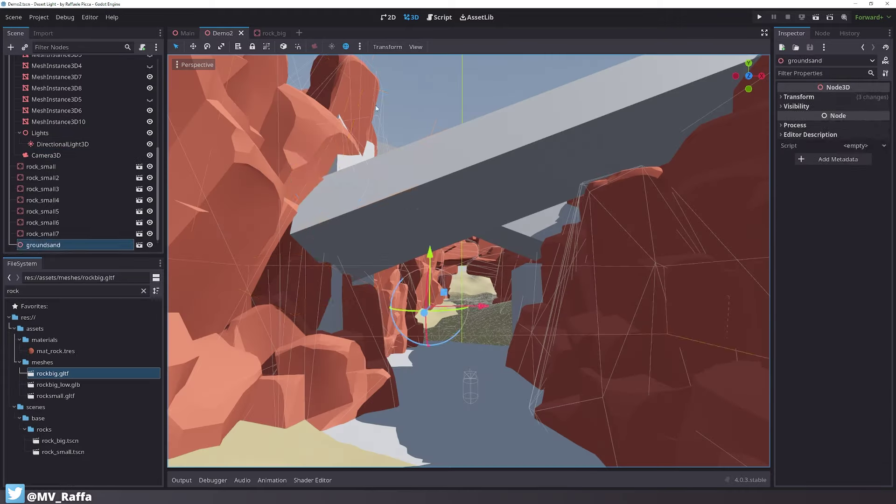
Rotate and scale the rock_small8 copy where the large diagonal beam meets the rock wall
drag(326, 168, 303, 187)
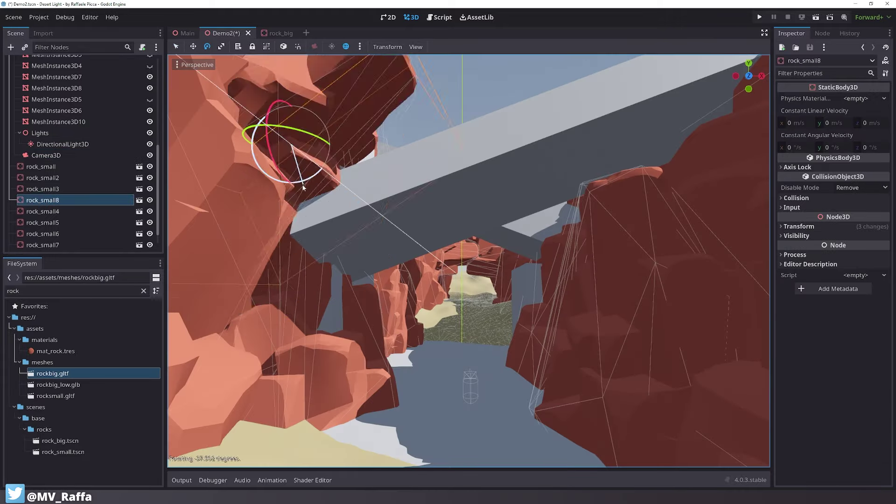
key(t)
key(r)
drag(327, 237, 352, 231)
Duplicate rock_small8, move the copy along the diagonal beam and inspect it from above
key(ctrl+d)
drag(546, 158, 434, 170)
middle_drag(467, 177, 620, 224)
key(e)
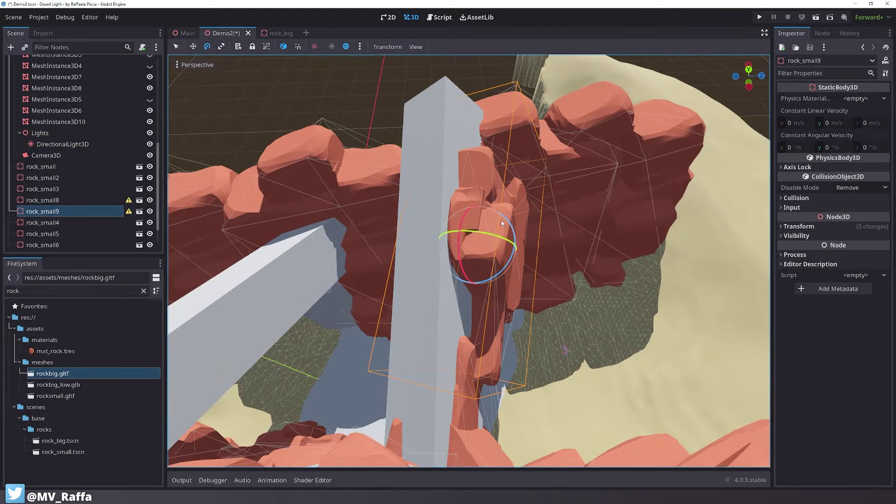
middle_drag(502, 223, 523, 159)
Hide MeshInstance3D10, and move and rotate rock_small9 to form a natural rock arch across the passage
click(149, 121)
click(799, 226)
key(w)
drag(501, 201, 491, 204)
key(e)
drag(565, 178, 568, 181)
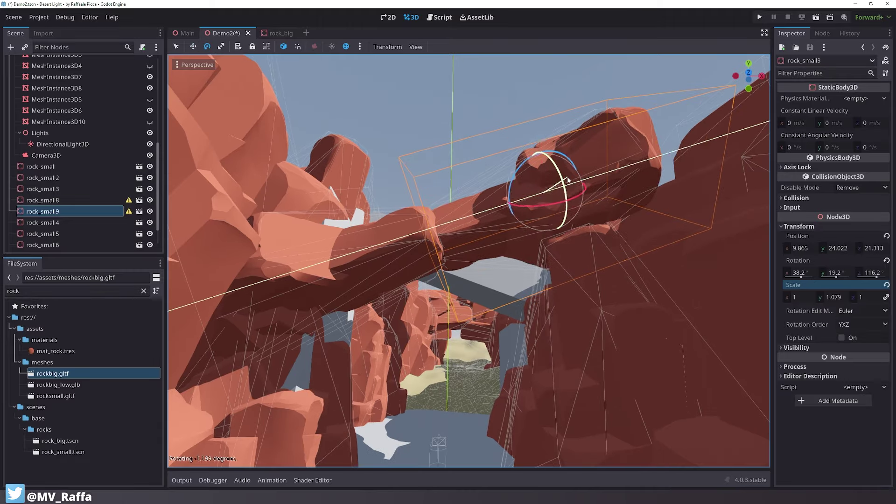
Raise rock_small9, duplicate it, and rotate and move the copy to extend the rock arch across the passage
key(w)
drag(543, 152, 544, 136)
key(ctrl+d)
key(e)
middle_drag(546, 154, 518, 206)
key(w)
drag(501, 180, 505, 196)
click(798, 226)
middle_drag(513, 205, 559, 239)
click(424, 316)
click(194, 64)
Duplicate the two middle rocks of the arch together, then rotate and move the copies onto the farther crossbeam
middle_drag(466, 233, 452, 314)
key(q)
click(484, 137)
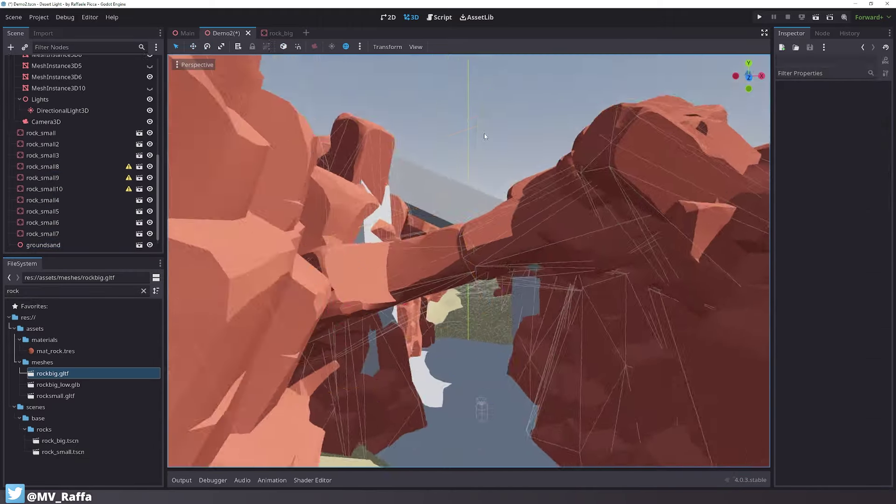
click(490, 247)
shift+click(420, 266)
key(ctrl+d)
middle_drag(420, 266, 366, 253)
drag(341, 229, 496, 184)
key(e)
drag(467, 266, 485, 276)
middle_drag(485, 275, 533, 281)
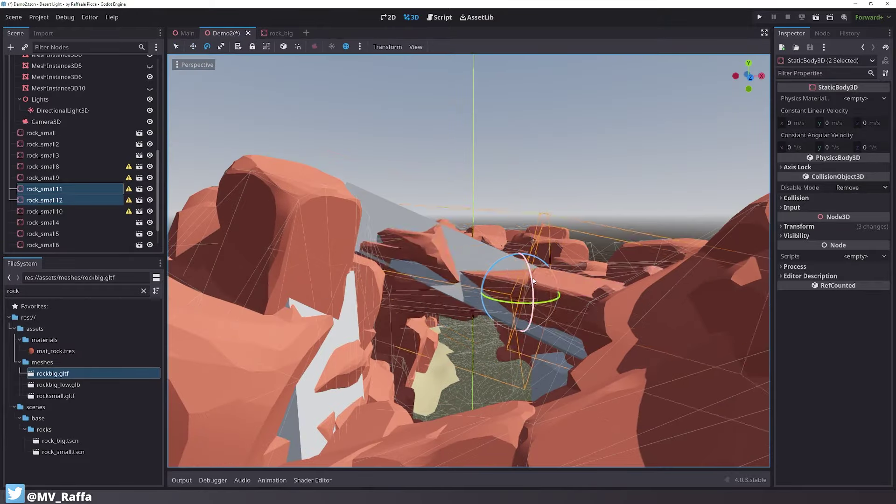
key(w)
drag(534, 281, 464, 243)
Check both rock arches through the Camera3D preview
click(46, 96)
click(193, 77)
click(194, 77)
click(83, 88)
click(56, 102)
Place a rock_small.tscn instance at the foot of the shaded canyon wall and check it in the Camera3D preview
middle_drag(486, 262, 561, 321)
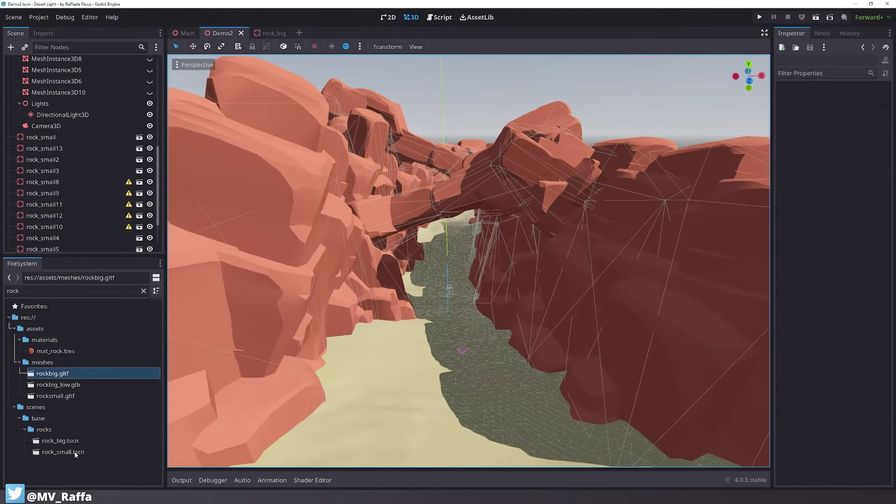
drag(63, 451, 520, 298)
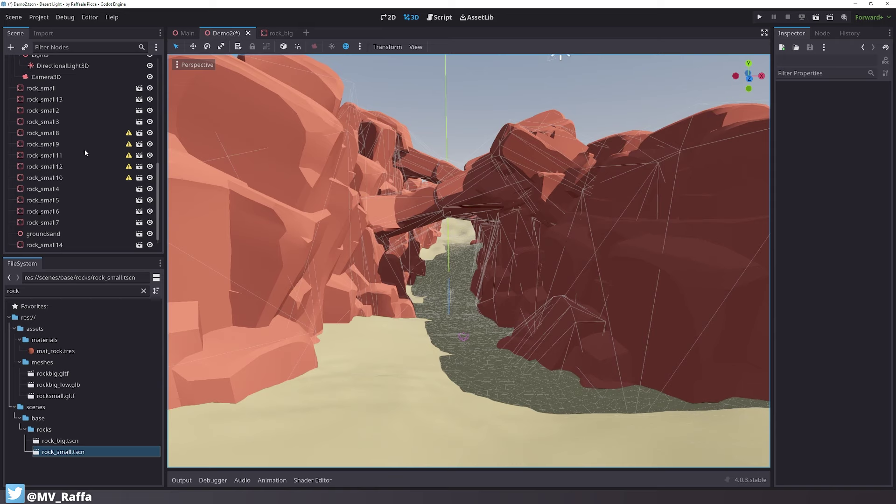
scroll(86, 155, up, 5)
click(46, 220)
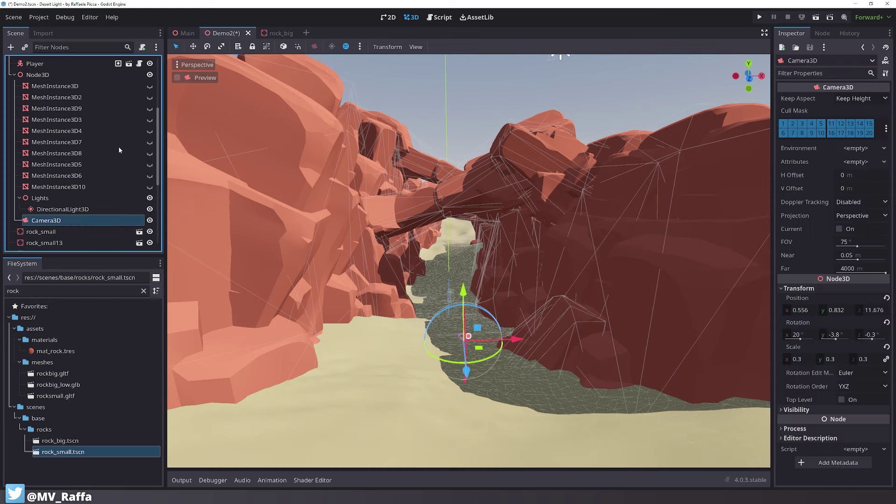
click(194, 77)
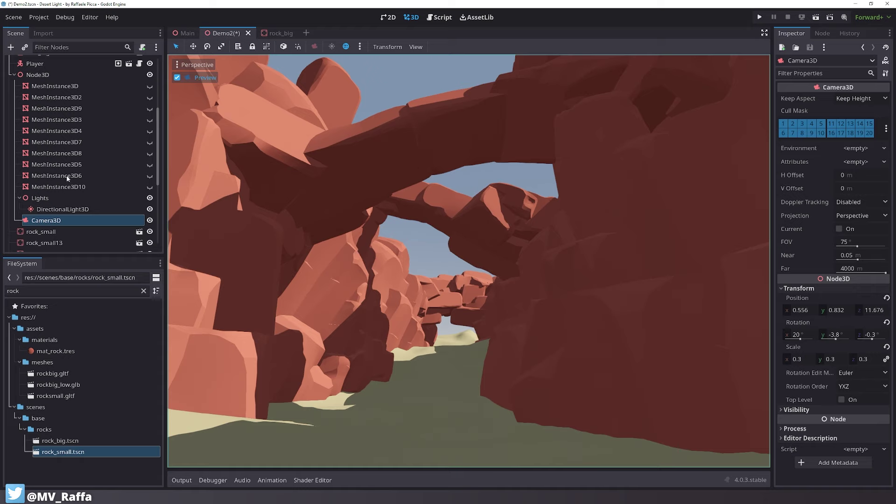
Enlarge the scene tree area and add a Node3D named Scene under the Demo2 root
scroll(49, 87, up, 5)
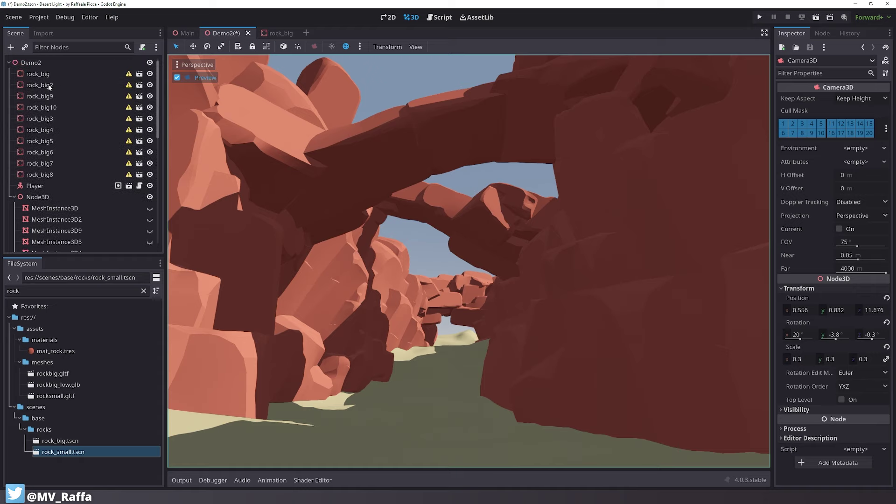
drag(49, 258, 48, 303)
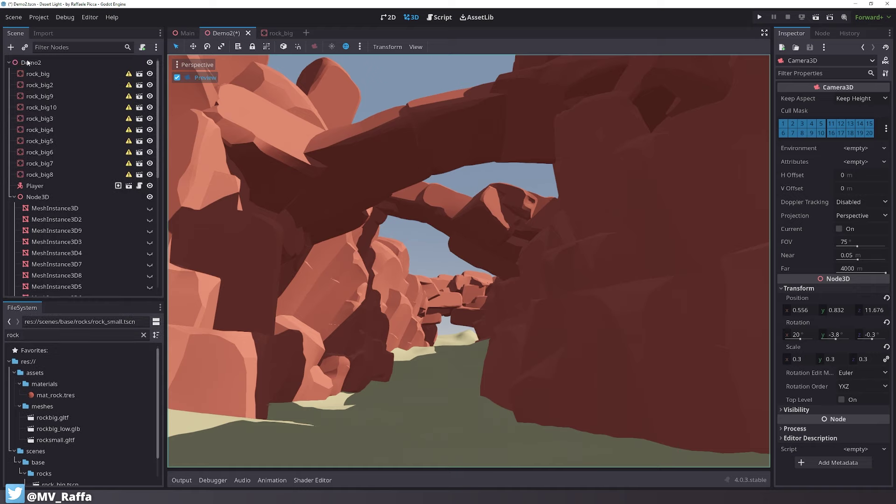
click(30, 62)
click(10, 47)
double_click(365, 196)
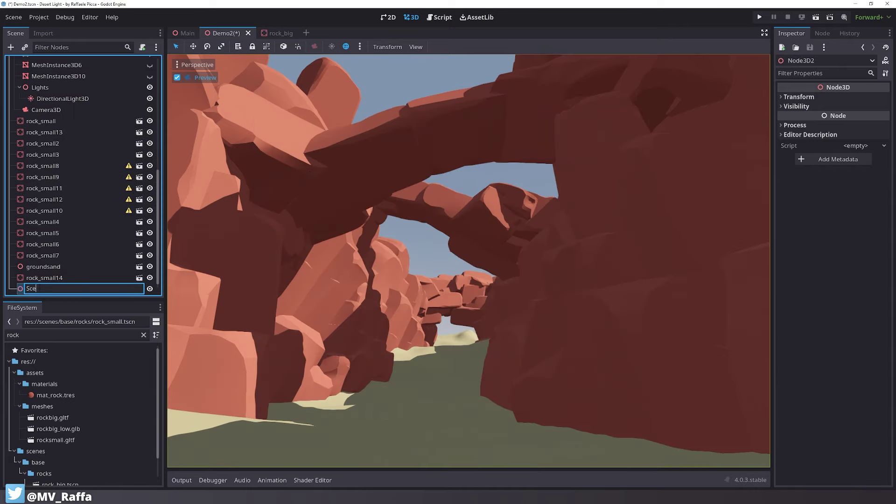
Move all the rock_small nodes and groundsand into Scene, and place Scene first under Demo2
click(34, 278)
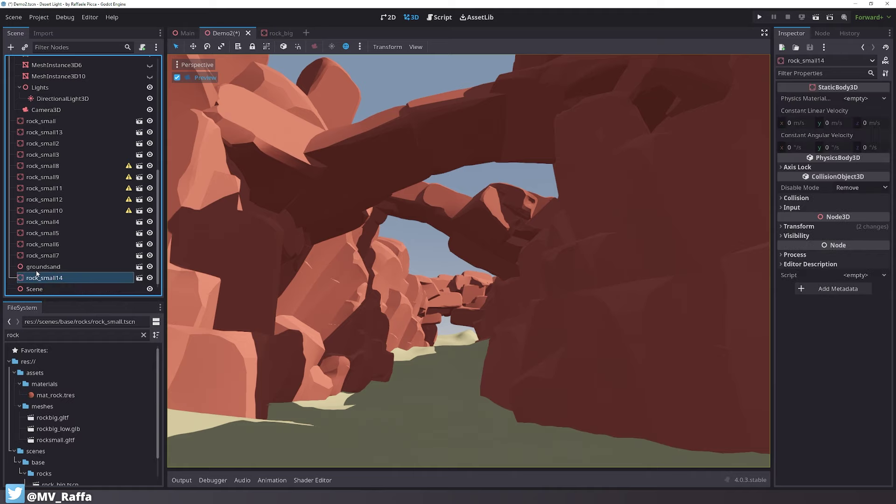
shift+click(39, 256)
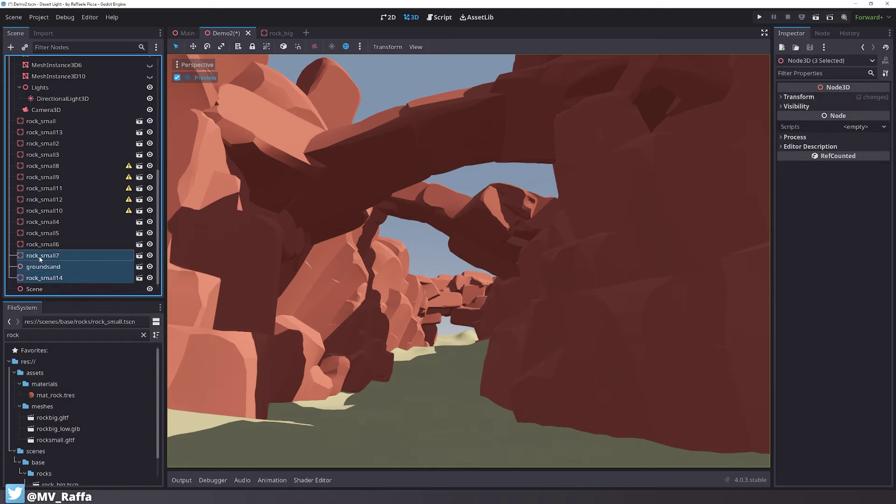
shift+click(52, 121)
drag(42, 279, 44, 292)
drag(33, 119, 47, 74)
scroll(39, 175, down, 2)
Move the ten rock_big nodes into Scene and collapse the Scene branch
click(47, 206)
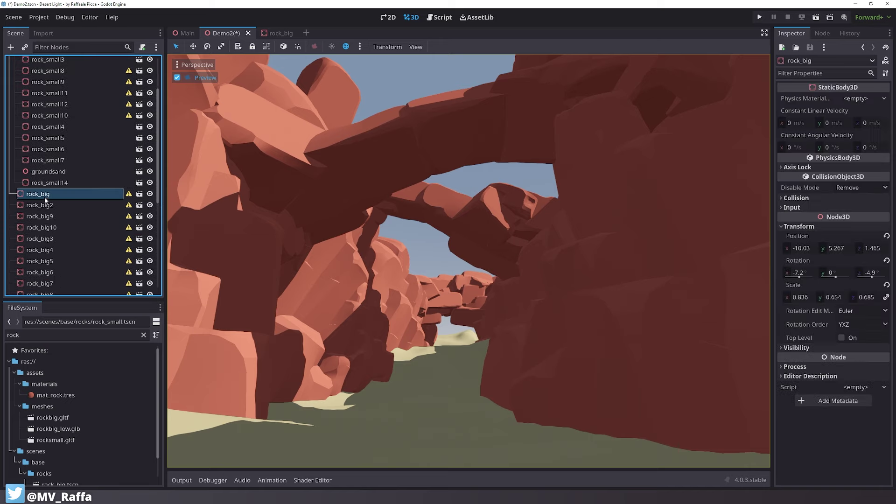
scroll(56, 224, down, 5)
shift+click(47, 177)
scroll(60, 188, up, 5)
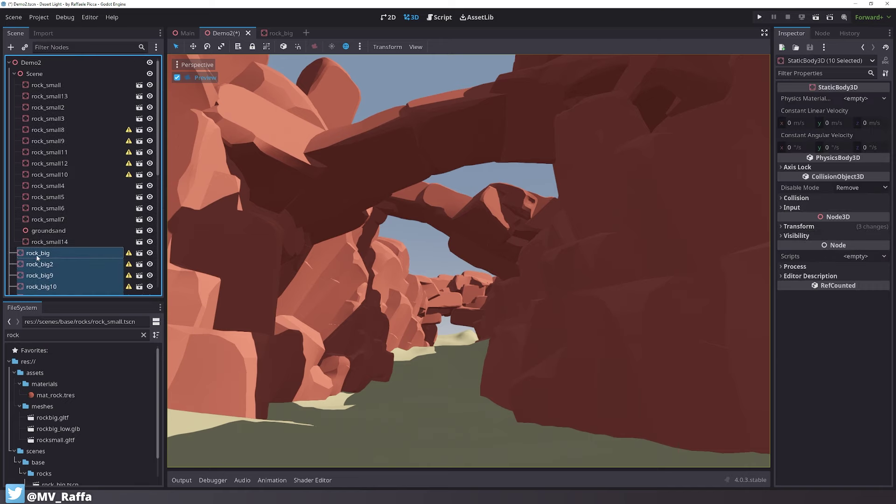
drag(53, 73, 51, 75)
click(14, 74)
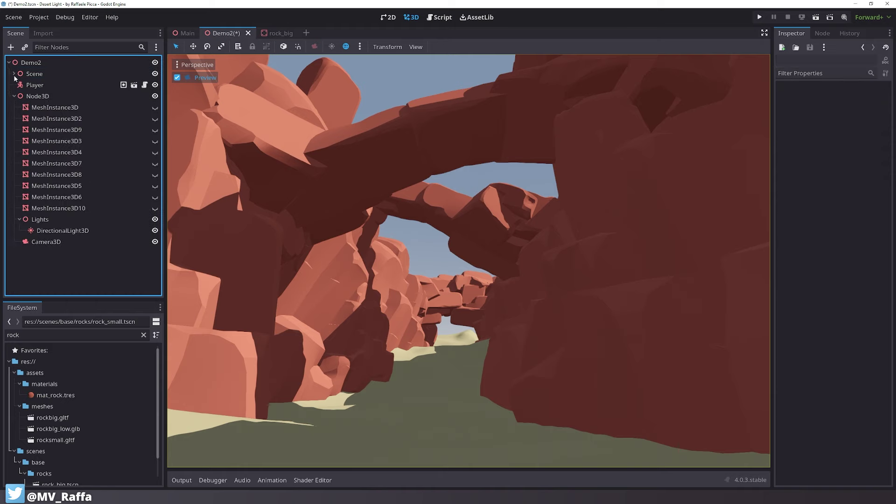
Make all the MeshInstance3D blocks visible and rename their parent Node3D as Blocks
click(155, 108)
click(155, 119)
click(155, 130)
click(155, 141)
click(155, 197)
click(38, 96)
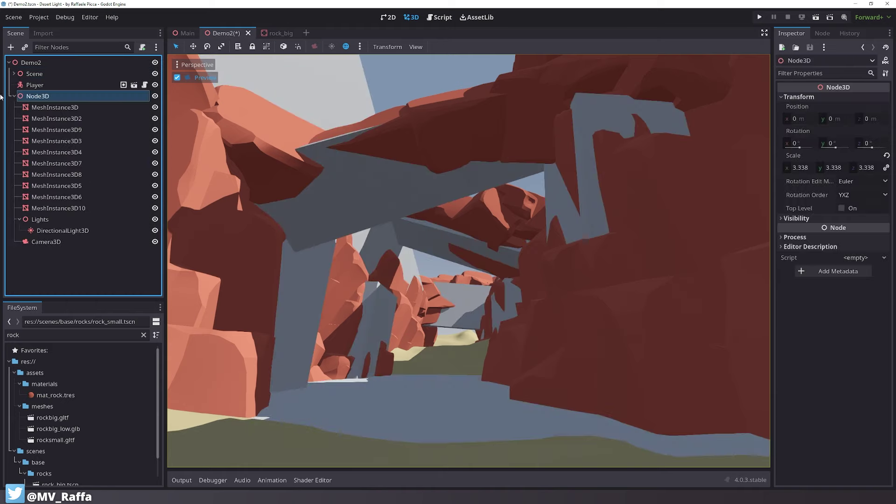
click(14, 96)
double_click(46, 96)
Move Lights and Camera3D out of Blocks to sit directly under Demo2, and collapse Blocks
click(14, 96)
drag(50, 220, 35, 63)
click(14, 96)
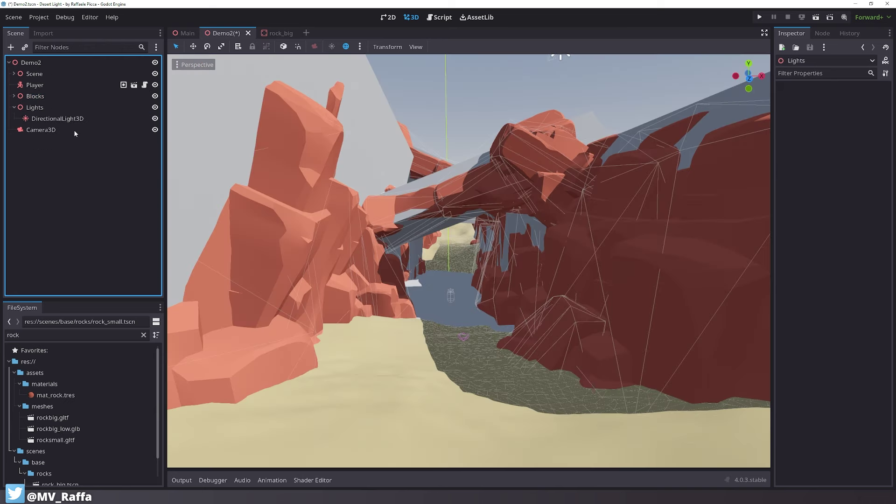
Hide the Blocks group and preview the rock scene through Camera3D
click(155, 96)
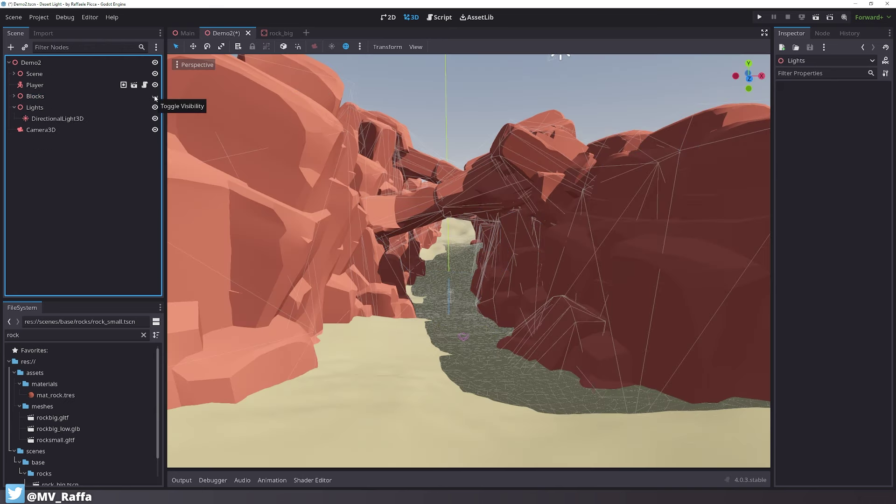
click(41, 130)
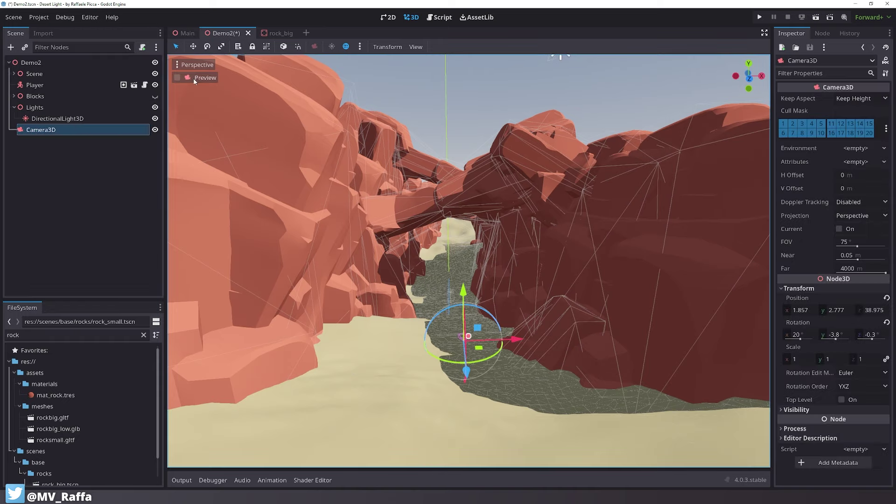
click(177, 78)
click(96, 150)
Reorder Scene directly below Player while switching the preview from the rocks to the blockout and back
click(155, 97)
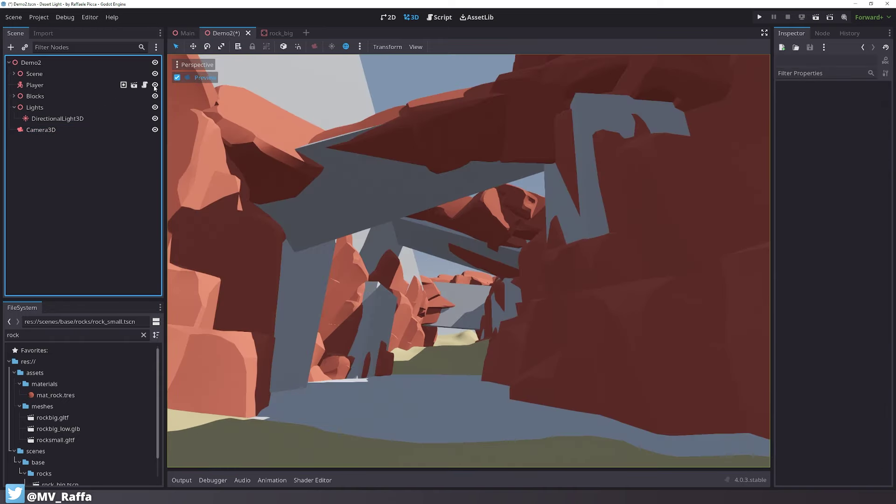
click(155, 74)
click(39, 78)
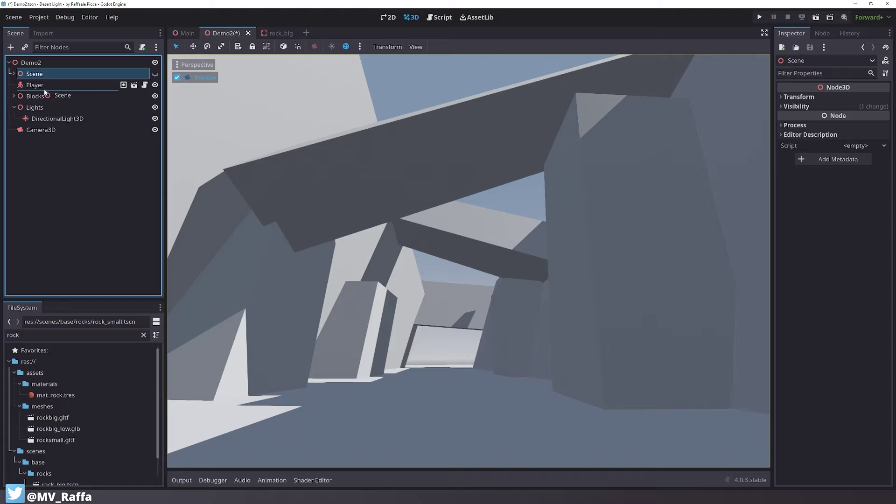
click(155, 96)
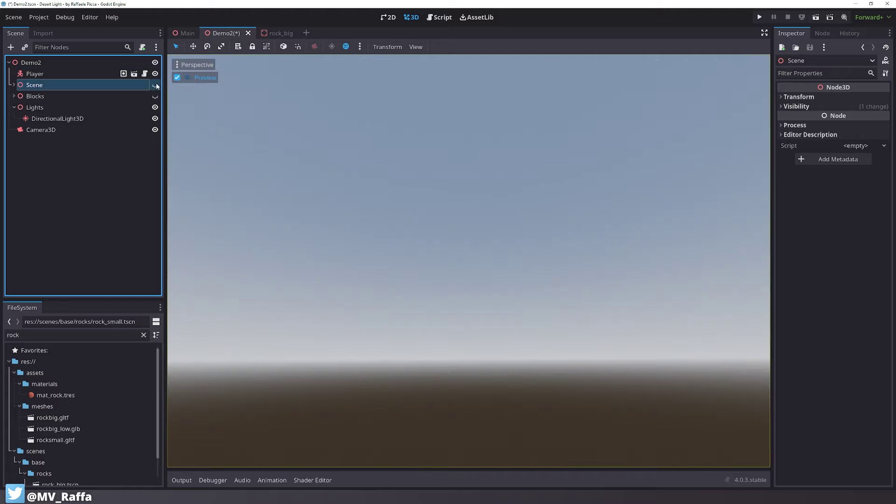
click(155, 85)
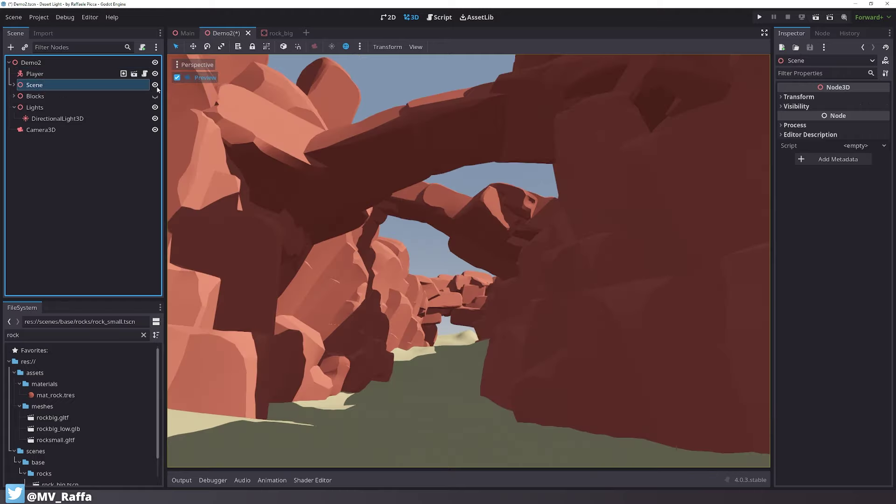
Compare the rock and blockout versions by toggling Scene and Blocks, then hide Player and leave Scene shown
click(155, 85)
click(155, 96)
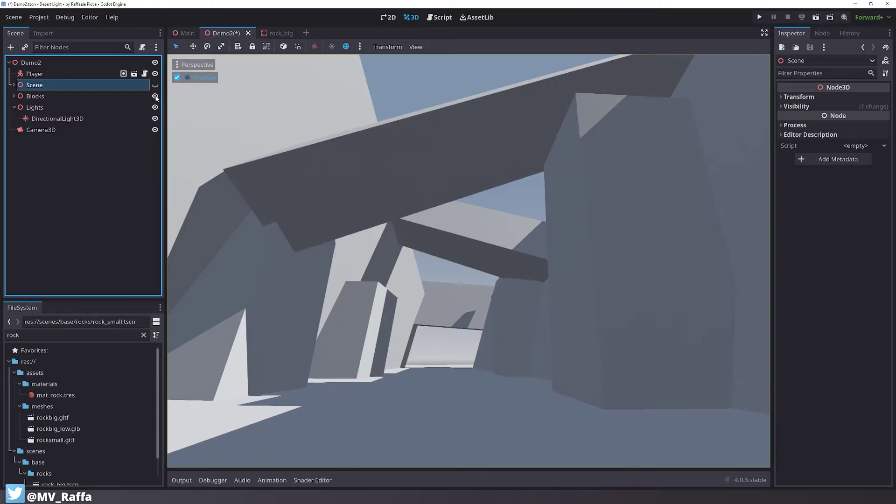
click(155, 96)
click(155, 85)
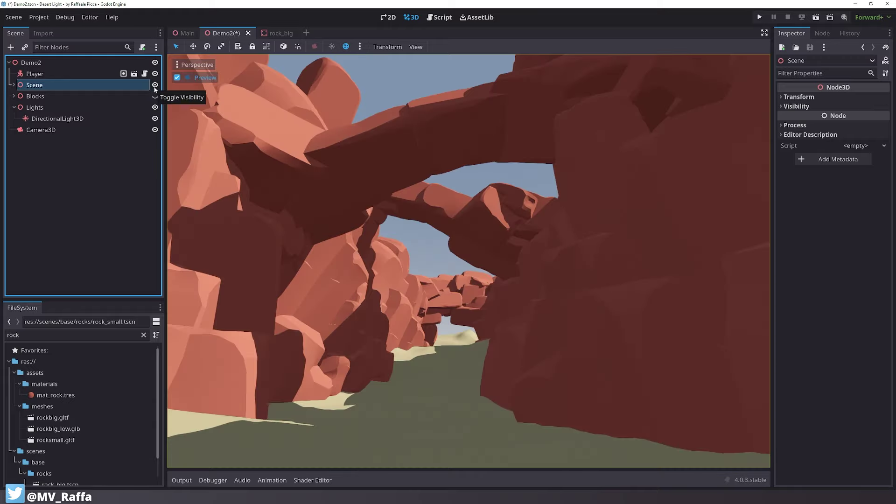
click(154, 85)
click(155, 96)
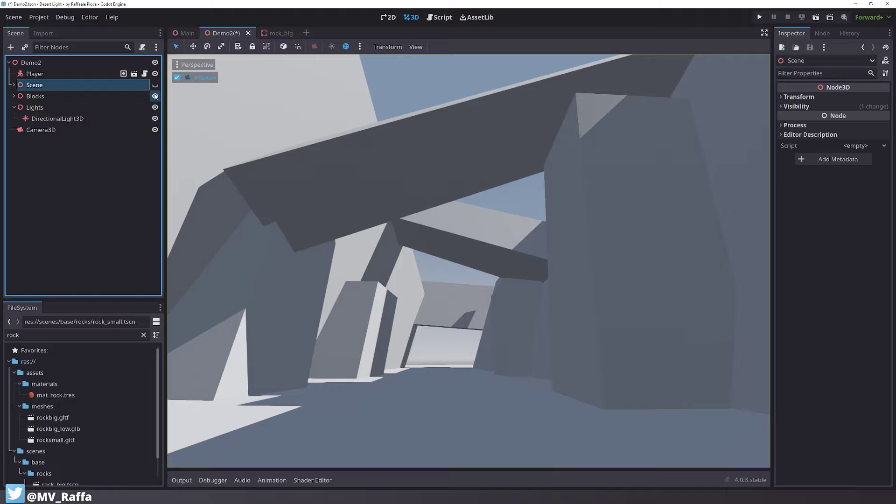
click(155, 96)
click(155, 74)
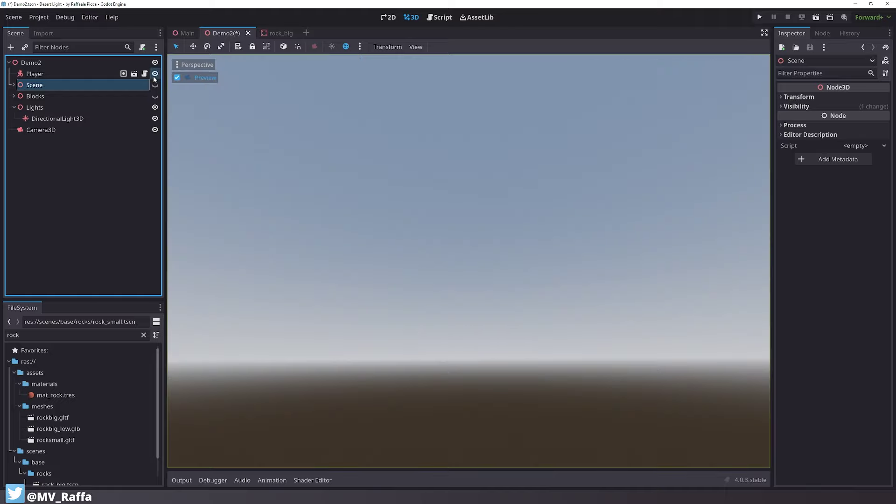
click(155, 85)
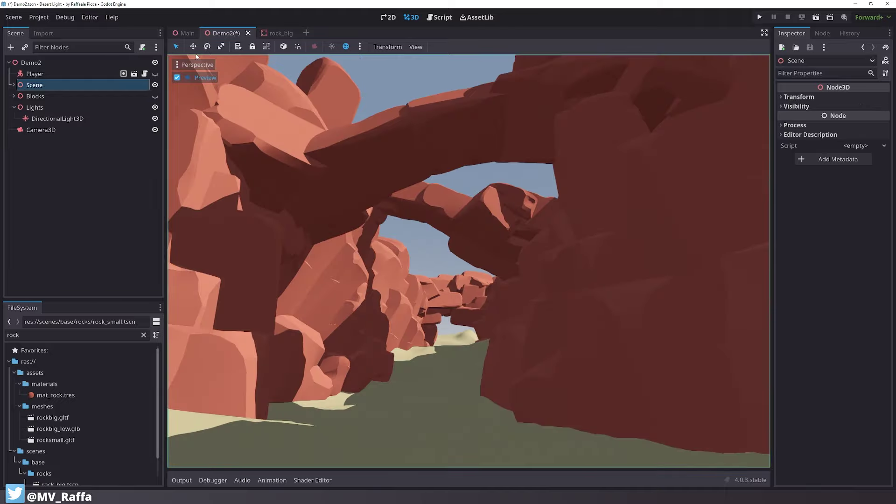
Capture the 3D viewport as a snip, open it in Snip & Sketch and set the pen colour to light yellow
key(super+shift+s)
drag(164, 53, 769, 469)
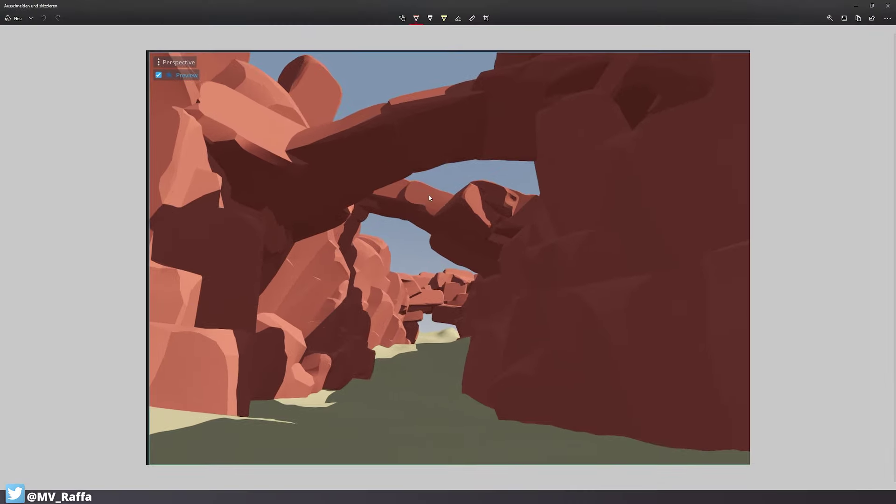
click(416, 19)
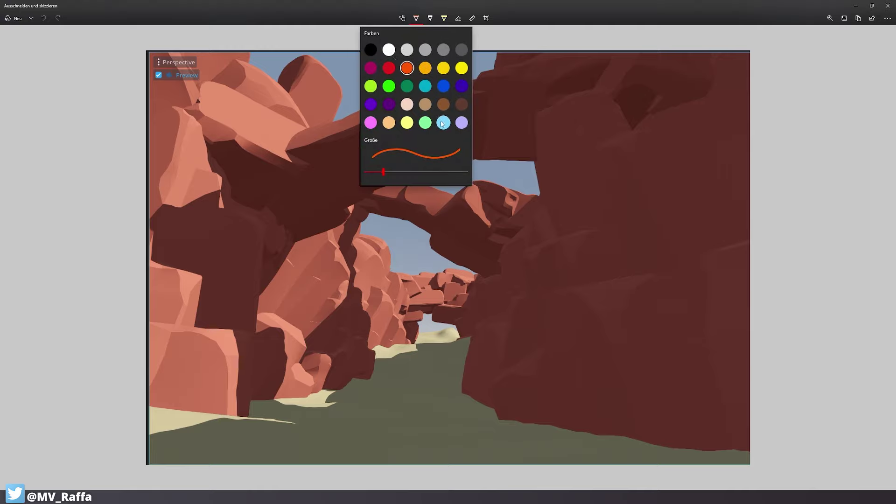
click(406, 122)
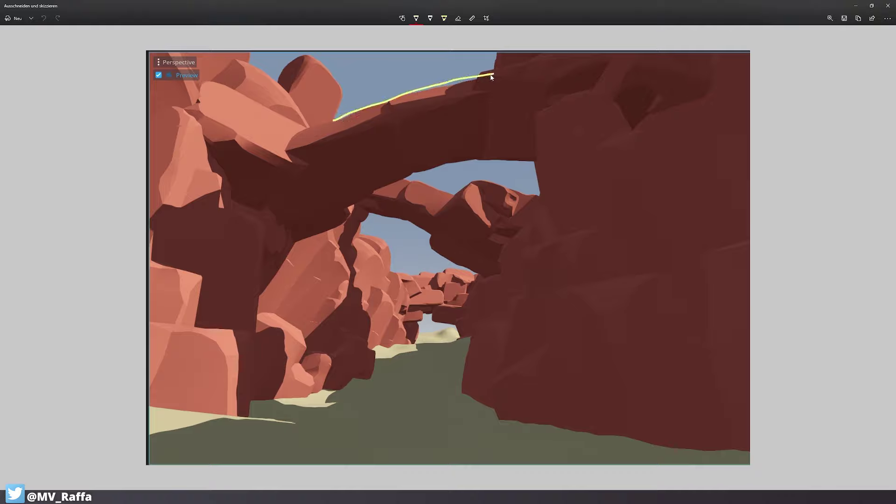
Trace the upper and lower curves of the near and second rock arches with light yellow pen strokes
drag(368, 111, 491, 77)
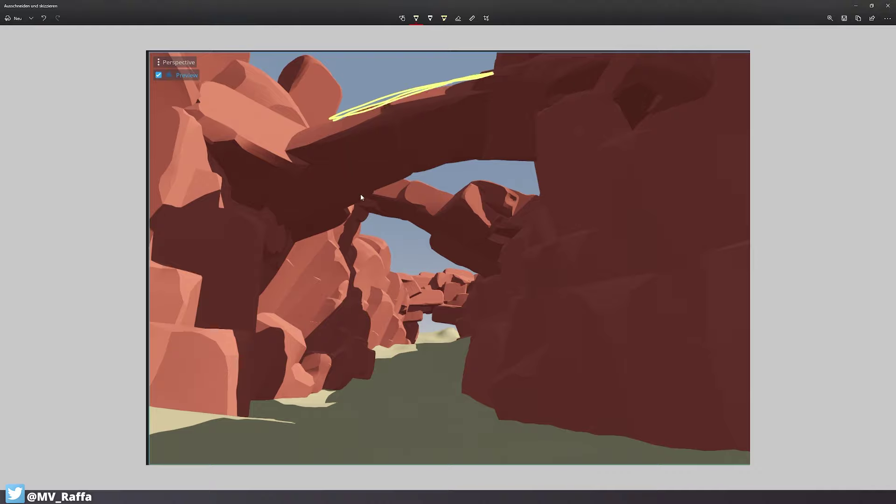
drag(437, 170, 535, 161)
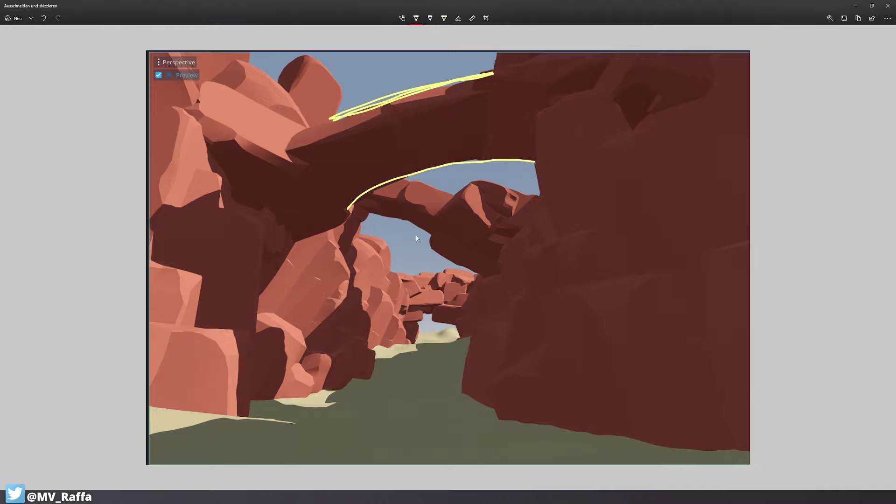
mouse_move(476, 273)
mouse_down()
mouse_move(392, 215)
mouse_move(364, 215)
mouse_move(451, 248)
mouse_up()
drag(401, 179, 502, 221)
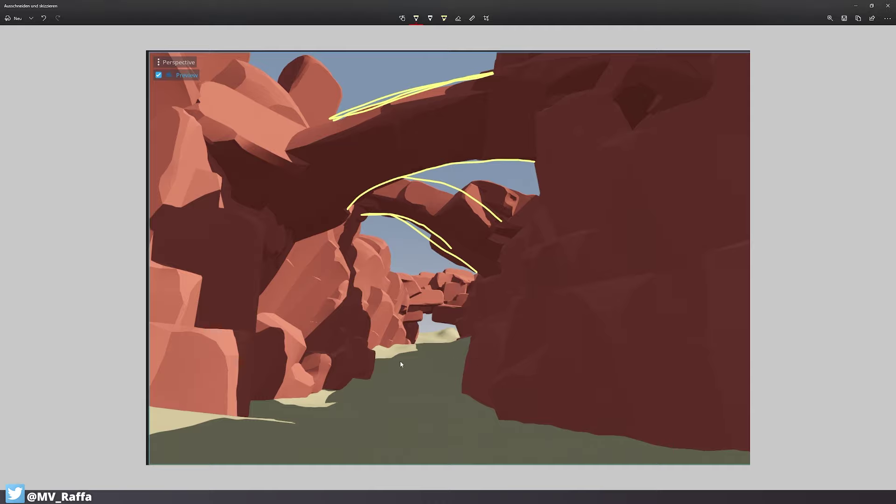
Draw three near-horizontal strokes across the farthest rocks, and undo the short extra stroke below the second arch
drag(400, 316, 450, 319)
drag(389, 278, 480, 280)
drag(385, 291, 499, 302)
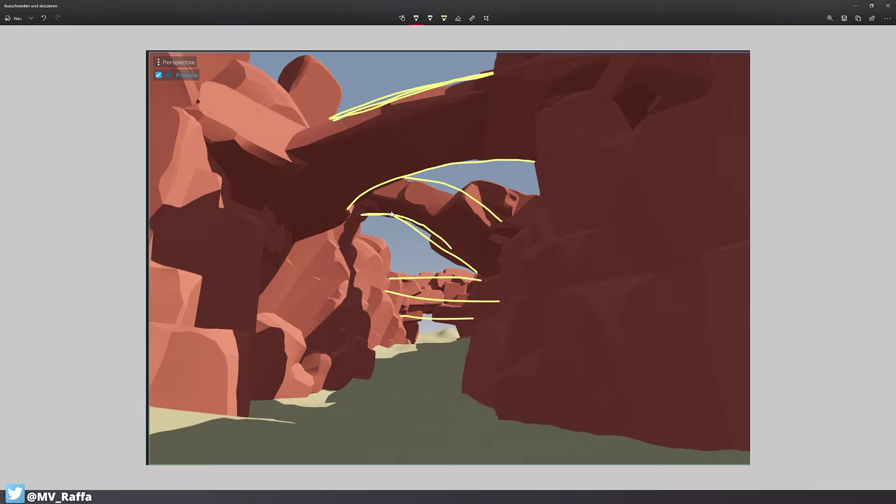
mouse_move(392, 210)
mouse_down()
mouse_move(390, 245)
mouse_move(355, 243)
mouse_move(380, 214)
mouse_move(389, 237)
mouse_up()
key(ctrl+z)
Set the pen to orange and draw a small triangle under the second arch, an outline around the large right-hand cliff, and a small figure inside it
click(415, 19)
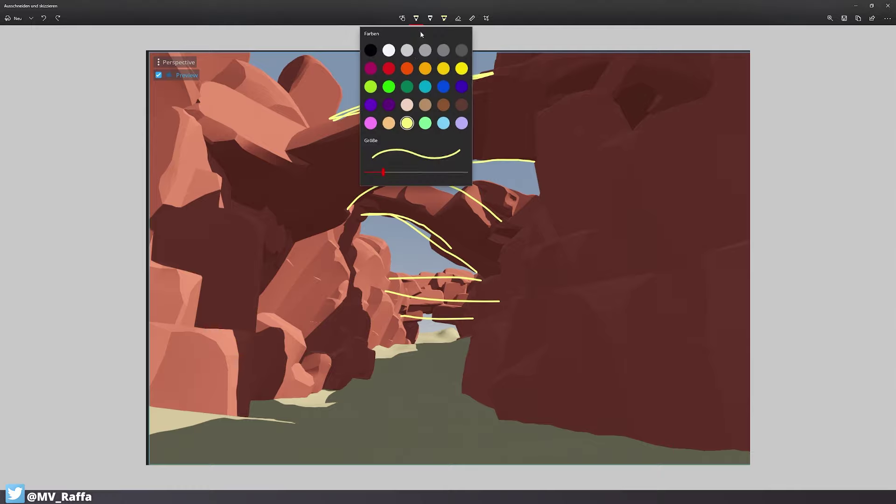
click(407, 69)
drag(368, 217, 386, 242)
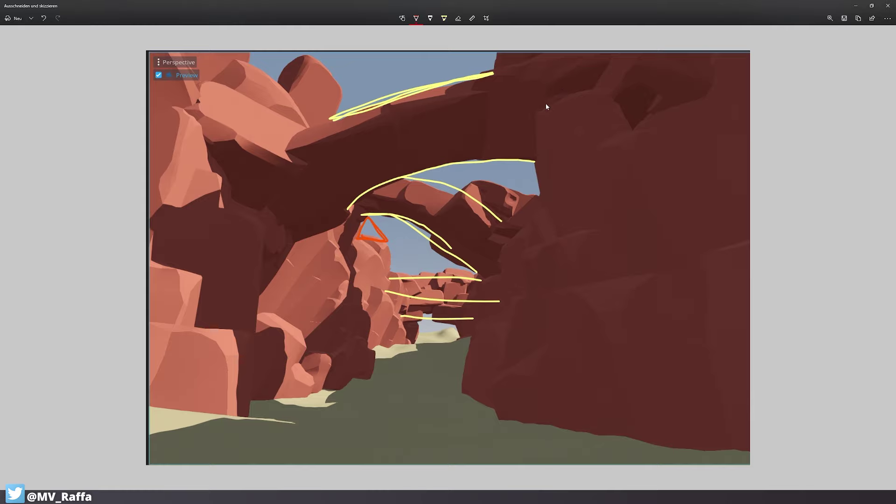
mouse_move(553, 67)
mouse_down()
mouse_move(536, 145)
mouse_move(491, 250)
mouse_move(460, 390)
mouse_move(737, 450)
mouse_move(730, 177)
mouse_move(690, 76)
mouse_move(562, 72)
mouse_up()
drag(583, 250, 623, 278)
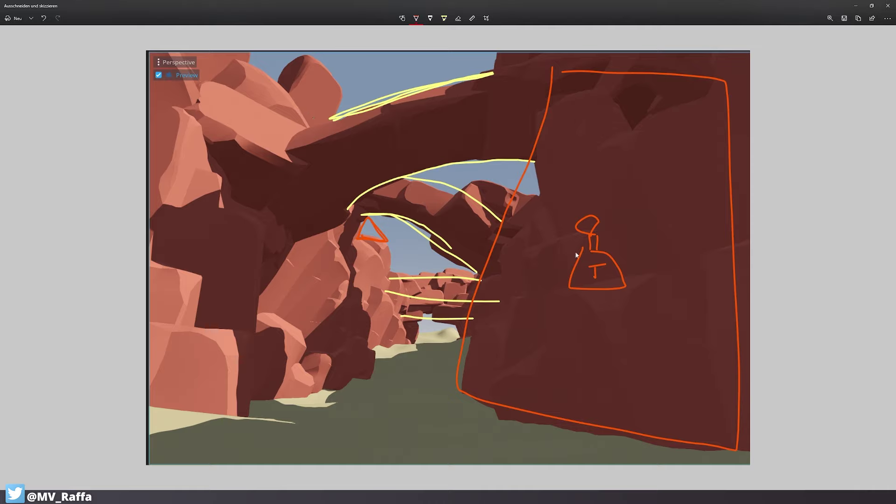
Set the pen to teal, draw two overlapping angular rock outlines over the small figure, and close the sketch to return to Godot
click(418, 20)
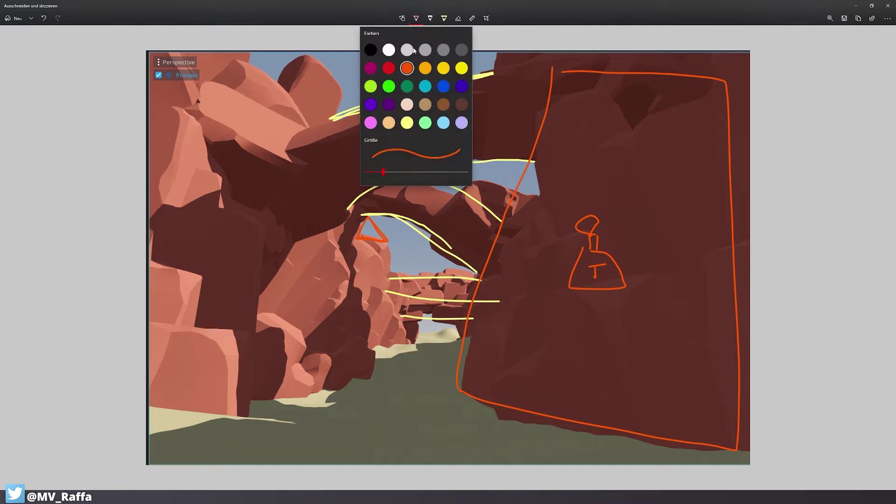
click(425, 86)
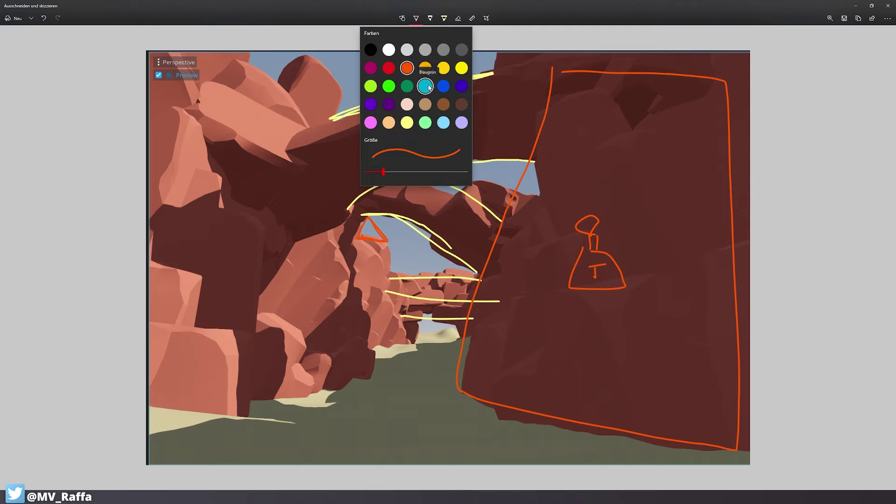
click(591, 221)
mouse_move(592, 194)
mouse_down()
mouse_move(575, 256)
mouse_move(657, 280)
mouse_move(595, 185)
mouse_up()
mouse_move(562, 245)
mouse_down()
mouse_move(588, 322)
mouse_move(579, 241)
mouse_up()
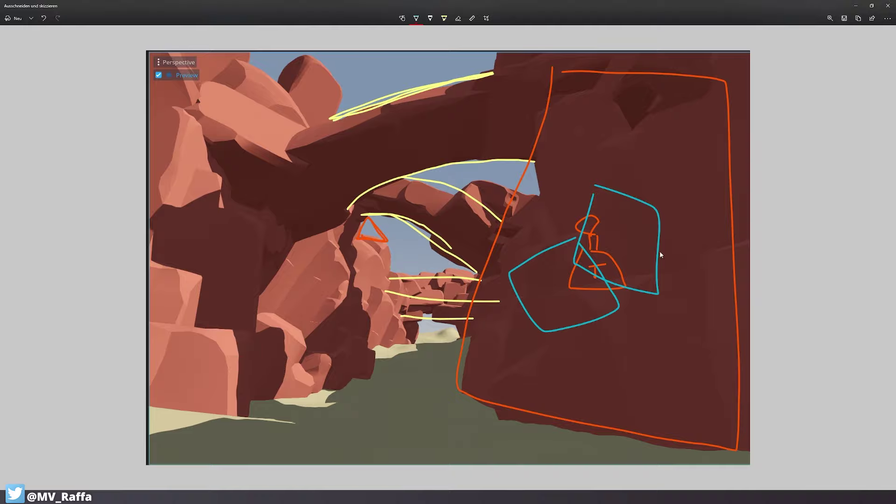
click(887, 7)
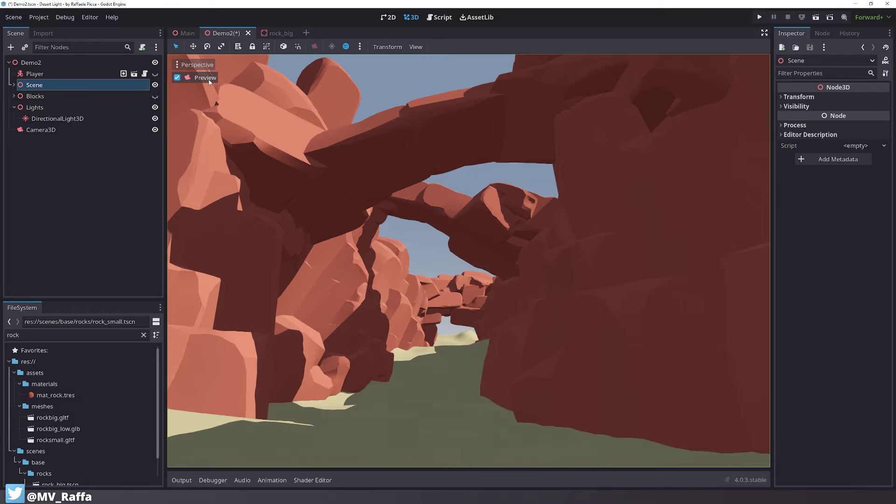
Leave the camera preview, select rock_small9 in the near arch, and rotate and shift it
click(177, 77)
click(470, 185)
middle_drag(471, 177, 477, 230)
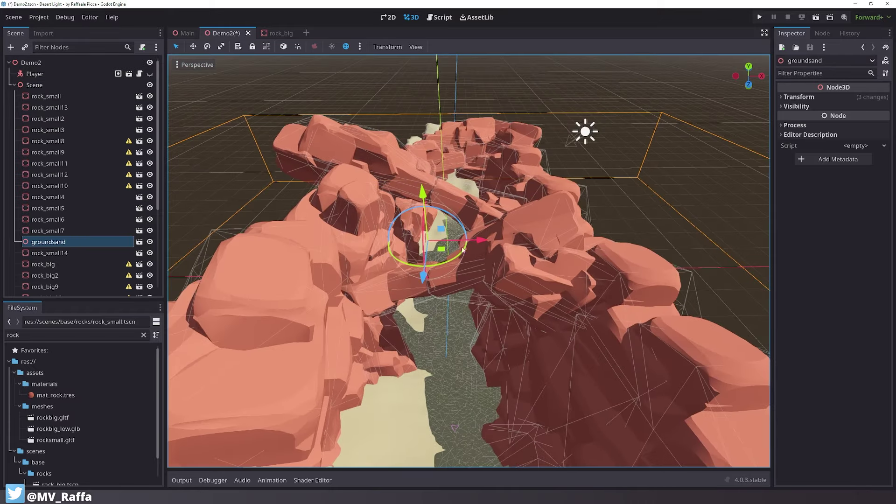
click(485, 264)
middle_drag(486, 265, 507, 179)
scroll(499, 167, up, 5)
scroll(505, 189, up, 2)
scroll(505, 189, up, 4)
scroll(506, 164, down, 5)
scroll(505, 180, up, 3)
key(e)
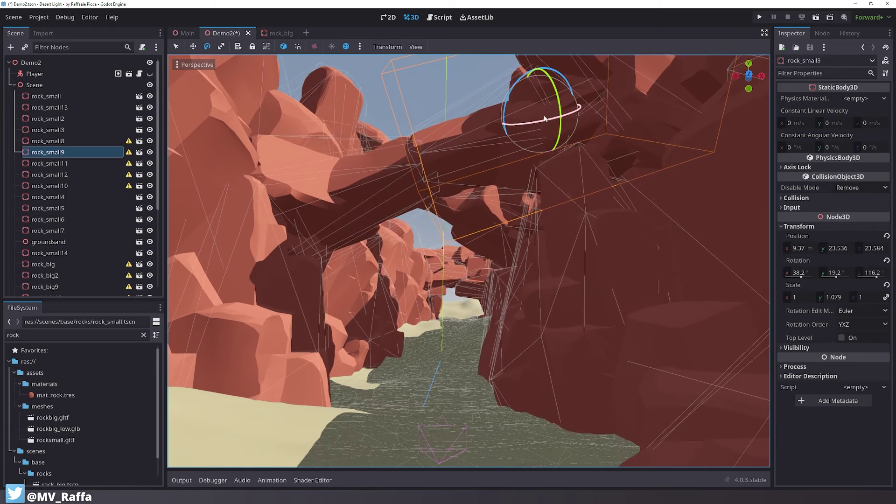
drag(559, 108, 506, 112)
key(w)
drag(532, 69, 521, 45)
Adjust rock_small9 to a rotation of about 33.4, 152.5, -121.5 degrees and a position of about 9.69, 22.78, 23.91 m
mouse_move(476, 180)
middle_down()
mouse_move(472, 149)
mouse_move(475, 161)
mouse_move(454, 149)
mouse_move(480, 171)
middle_up()
key(e)
drag(553, 77, 552, 166)
key(w)
drag(571, 129, 577, 130)
key(e)
drag(525, 94, 522, 99)
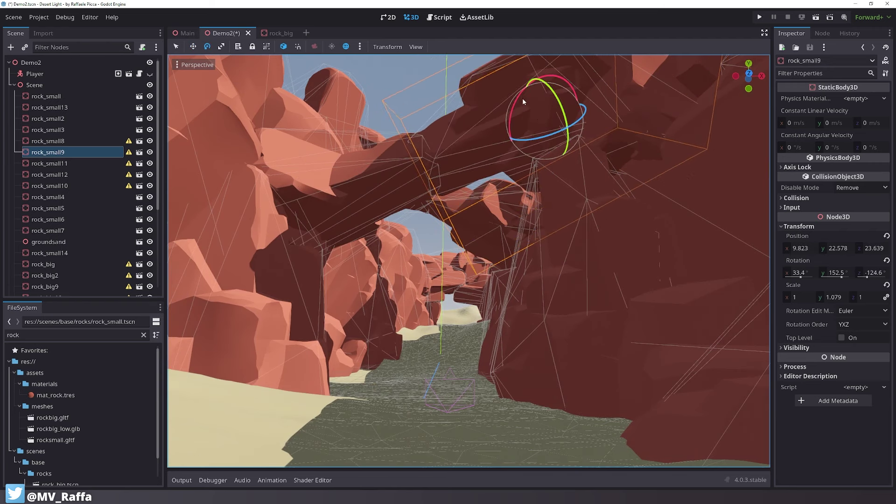
drag(548, 136, 546, 130)
key(w)
drag(551, 165, 550, 161)
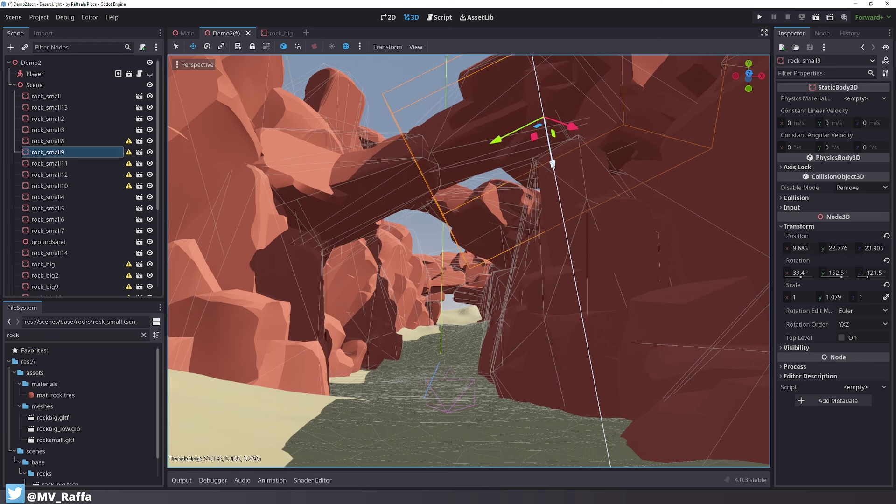
key(q)
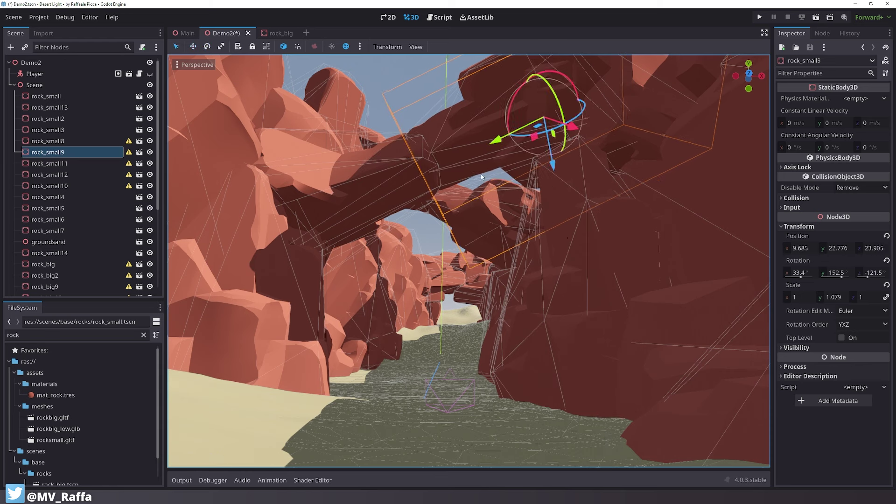
Rotate rock_small12 in the second arch and pull it toward the right cliff to break the arch open with a gap
click(475, 218)
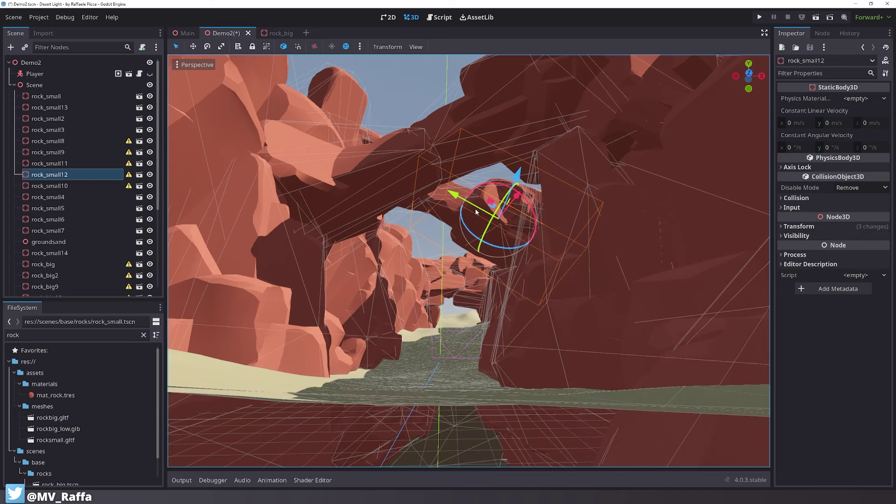
scroll(476, 208, up, 3)
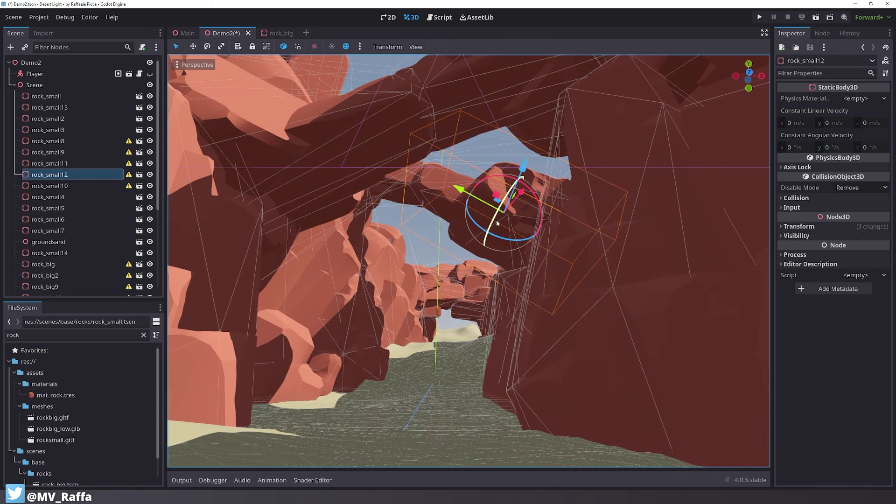
mouse_move(496, 220)
middle_down()
mouse_move(496, 205)
mouse_move(496, 220)
middle_up()
drag(497, 222, 508, 240)
key(w)
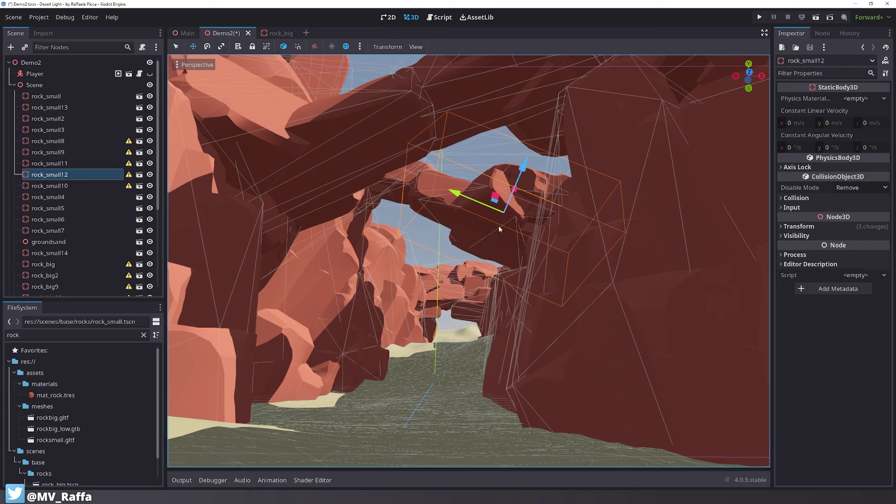
drag(460, 196, 494, 205)
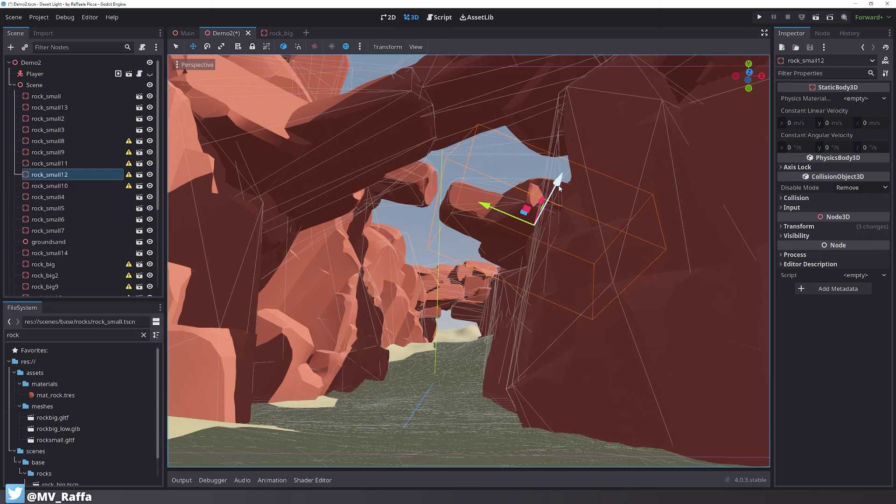
drag(559, 176, 557, 182)
key(q)
Check the modified arches through the Camera3D preview, then leave the preview
scroll(75, 217, down, 5)
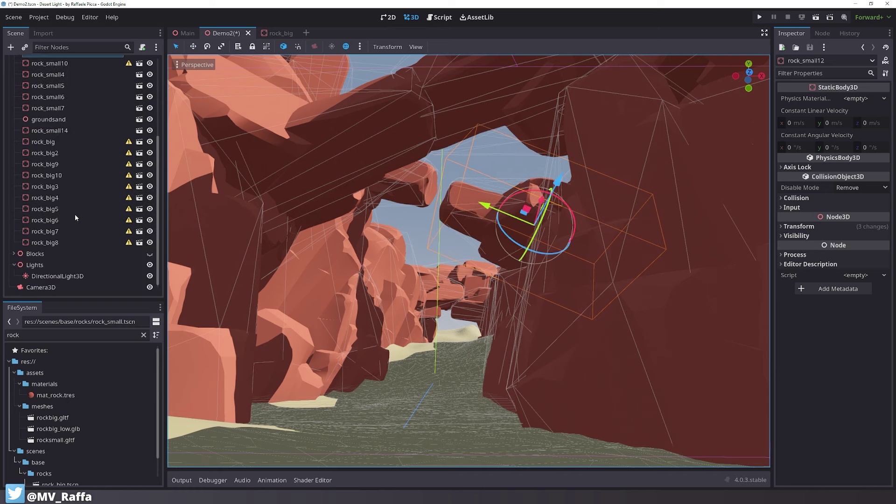
click(53, 288)
click(205, 77)
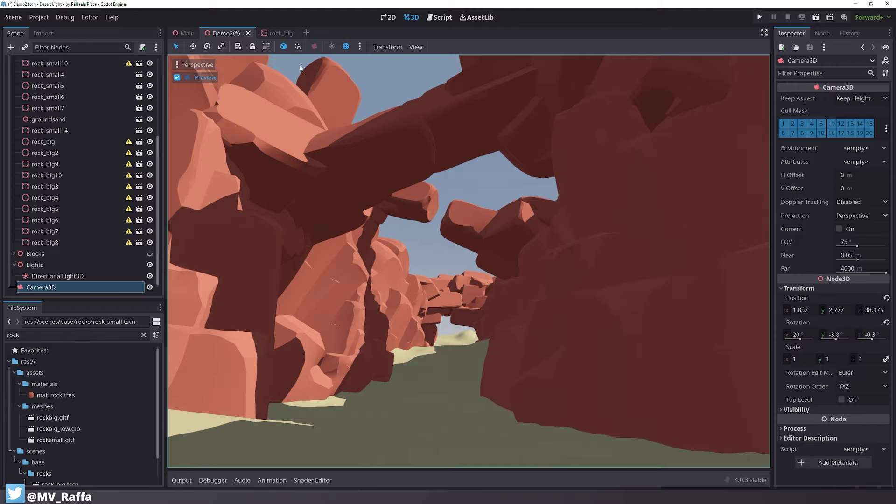
click(178, 77)
Select rock_small3 on the canyon's left rim and move it upward along its own axis
scroll(401, 130, down, 6)
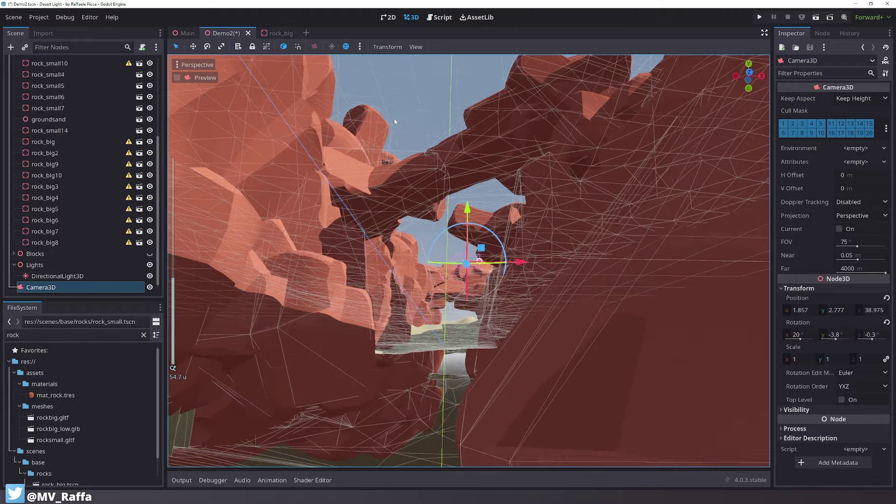
shift+middle_drag(394, 119, 403, 244)
scroll(430, 294, up, 3)
shift+middle_drag(430, 294, 476, 233)
middle_drag(476, 233, 424, 306)
click(416, 274)
drag(413, 304, 385, 242)
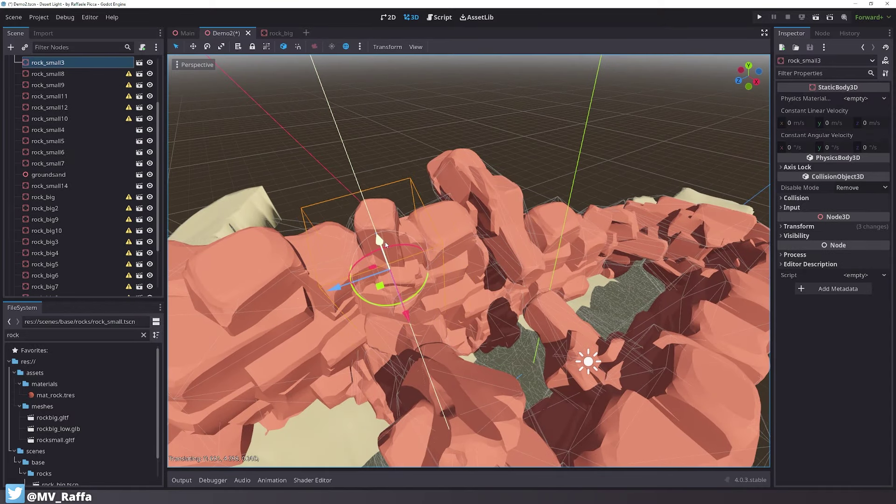
Check the shifted rim rock through the Camera3D preview, then return to the free view
scroll(75, 210, down, 3)
click(70, 287)
click(198, 80)
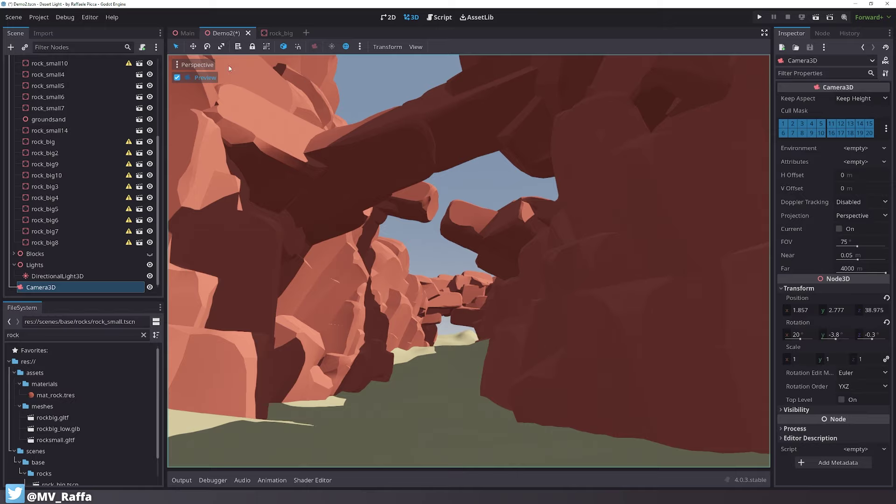
click(177, 77)
Nudge rock_small8, where the near arch meets the left canyon wall, along its own axis and save the scene
middle_drag(427, 257, 504, 201)
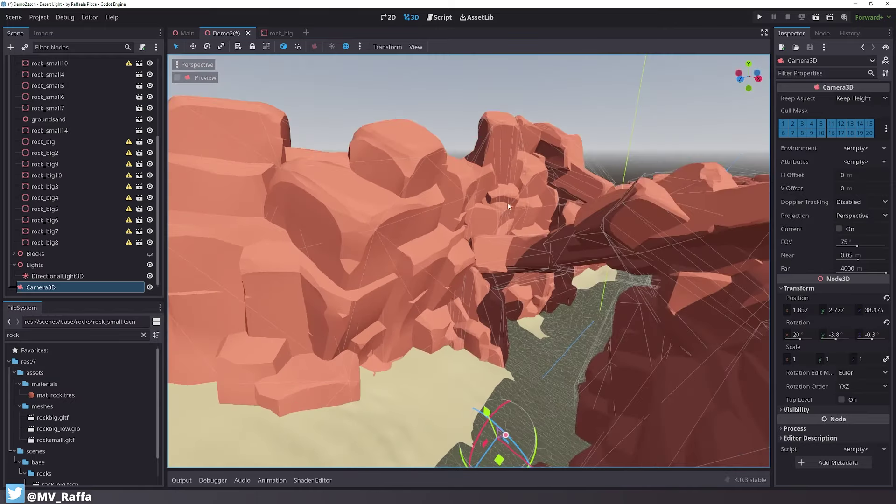
scroll(508, 203, up, 8)
scroll(452, 169, up, 6)
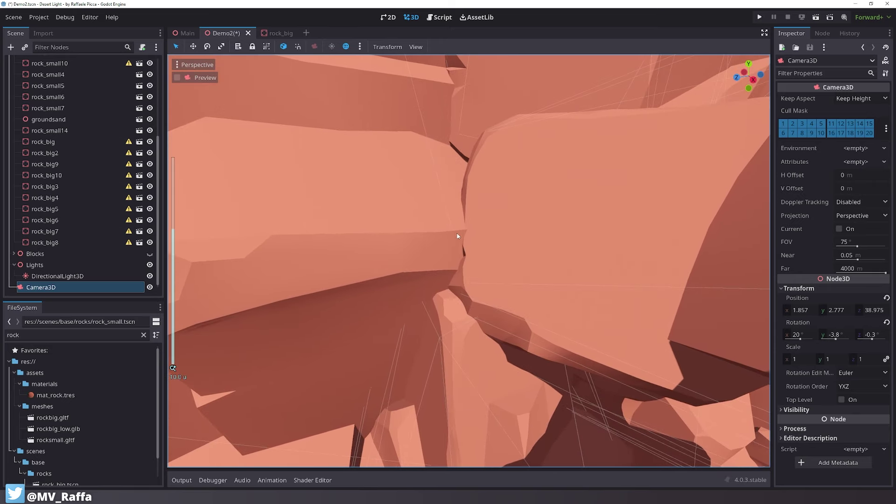
click(429, 240)
middle_drag(428, 239, 485, 233)
scroll(485, 233, down, 2)
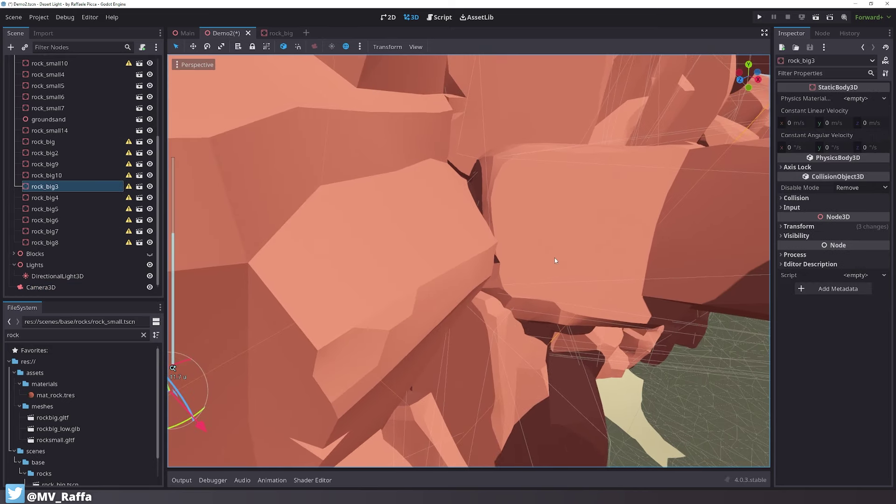
click(554, 258)
middle_drag(554, 258, 532, 257)
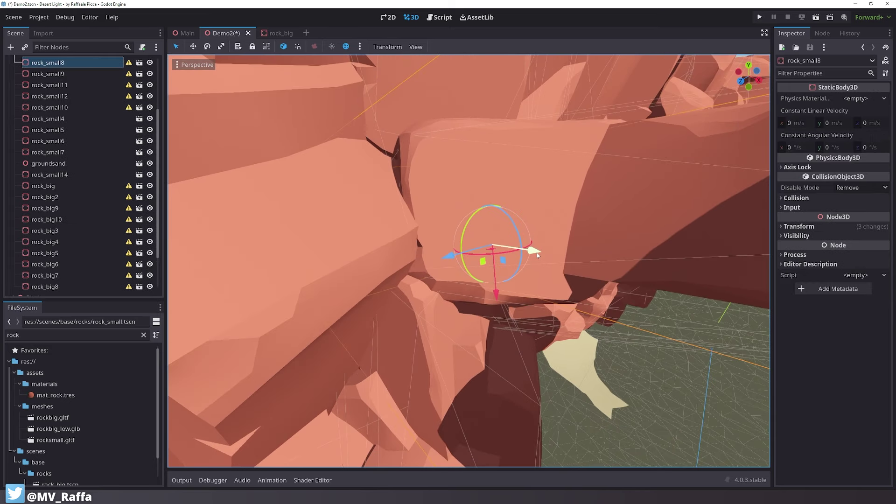
drag(536, 256, 541, 254)
scroll(551, 256, down, 8)
mouse_move(555, 256)
middle_down()
mouse_move(583, 261)
mouse_move(522, 247)
mouse_move(541, 223)
mouse_move(524, 199)
mouse_move(501, 218)
mouse_move(508, 227)
middle_up()
key(ctrl+s)
Examine the canyon silhouette, arches and sand floor from the canyon entrance, and save the Demo2 scene again
scroll(575, 232, down, 6)
scroll(509, 231, down, 8)
scroll(502, 224, up, 3)
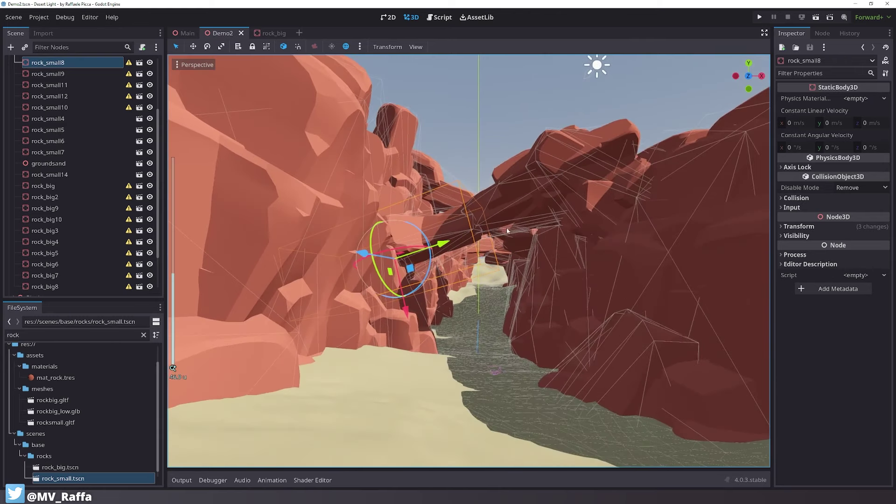
click(480, 193)
scroll(480, 192, up, 1)
scroll(479, 191, up, 3)
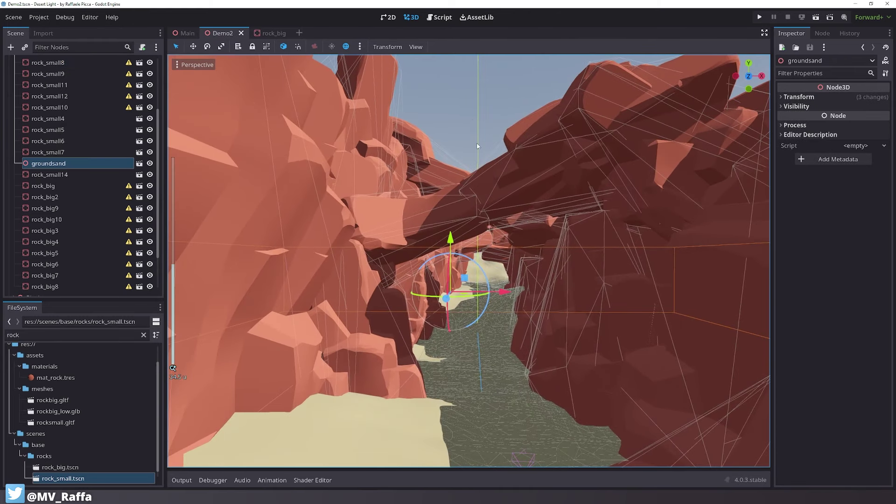
key(ctrl+a)
click(517, 397)
key(ctrl+s)
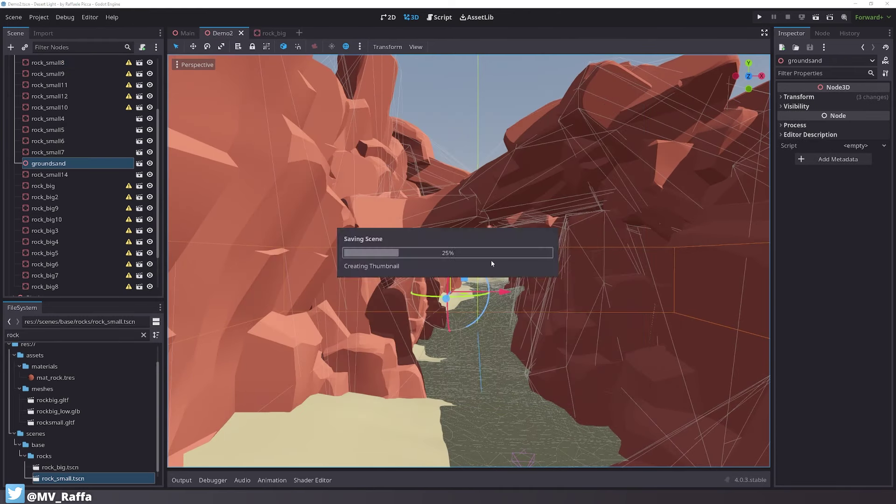
scroll(469, 204, up, 3)
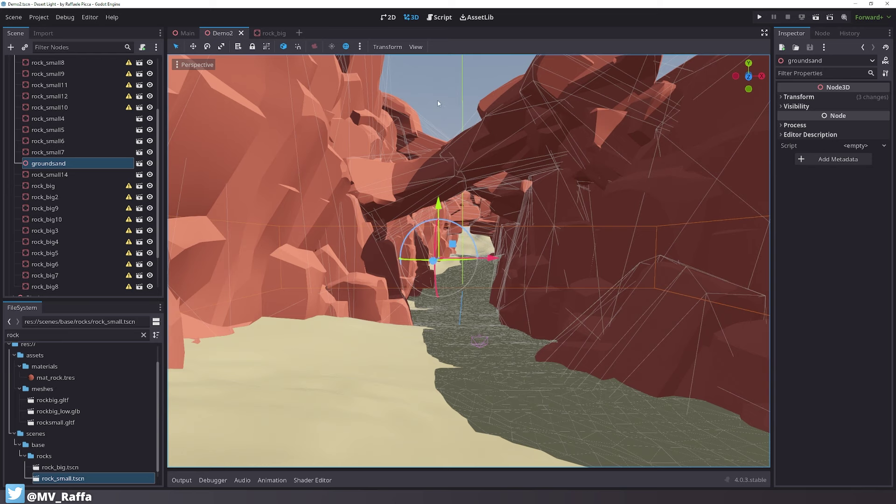
click(435, 87)
scroll(479, 217, down, 5)
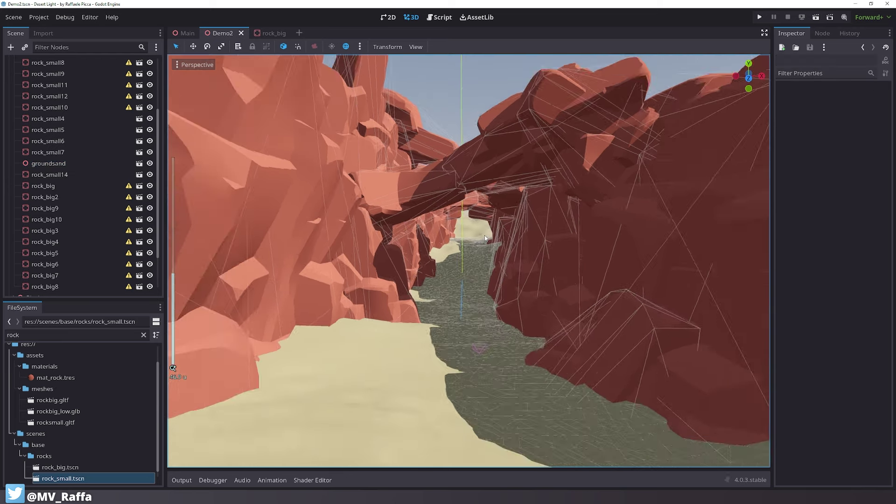
scroll(480, 217, up, 2)
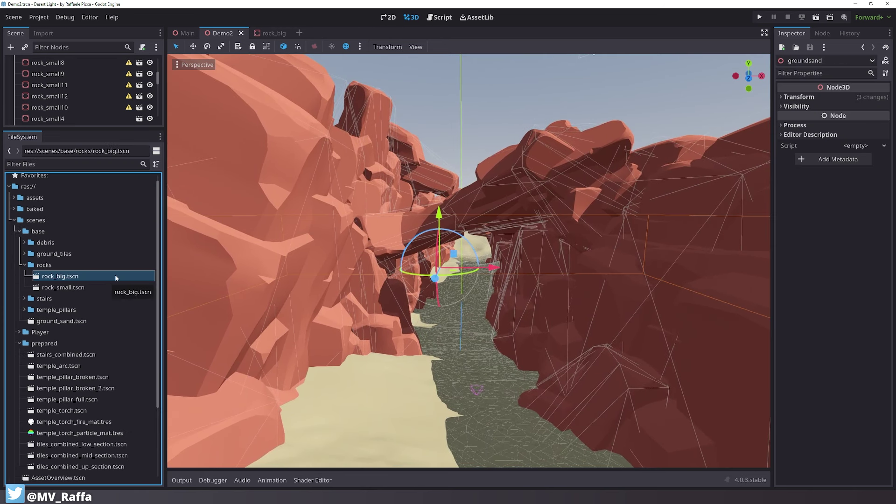
scroll(116, 278, down, 5)
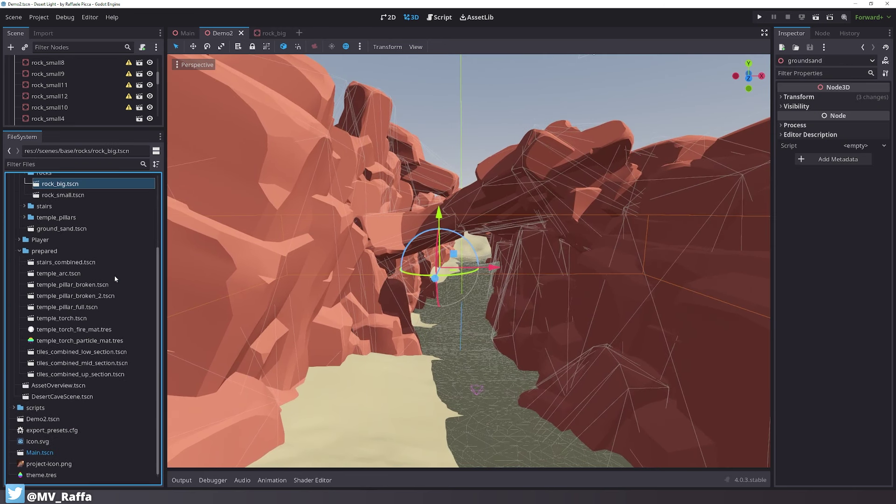
scroll(45, 360, up, 5)
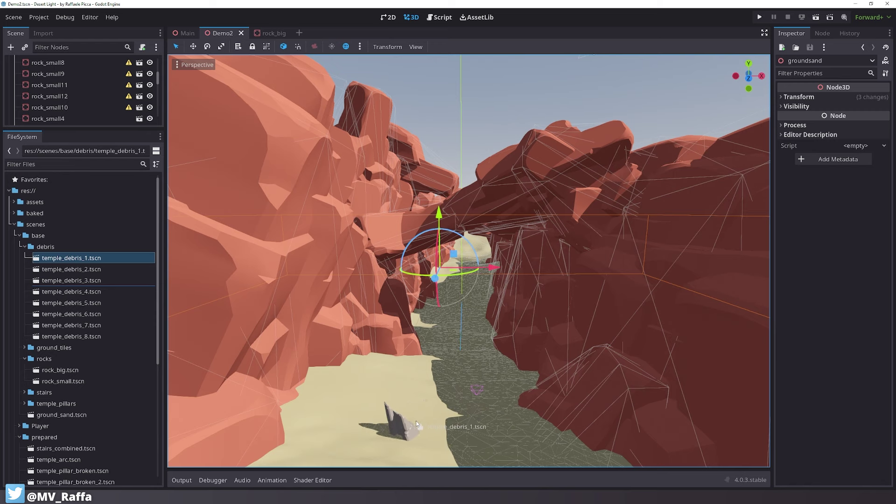
scroll(412, 410, up, 5)
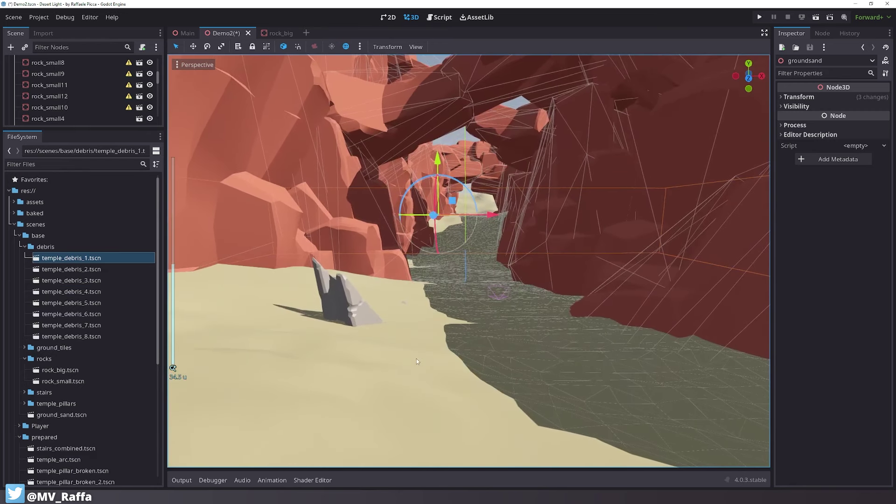
drag(287, 313, 85, 335)
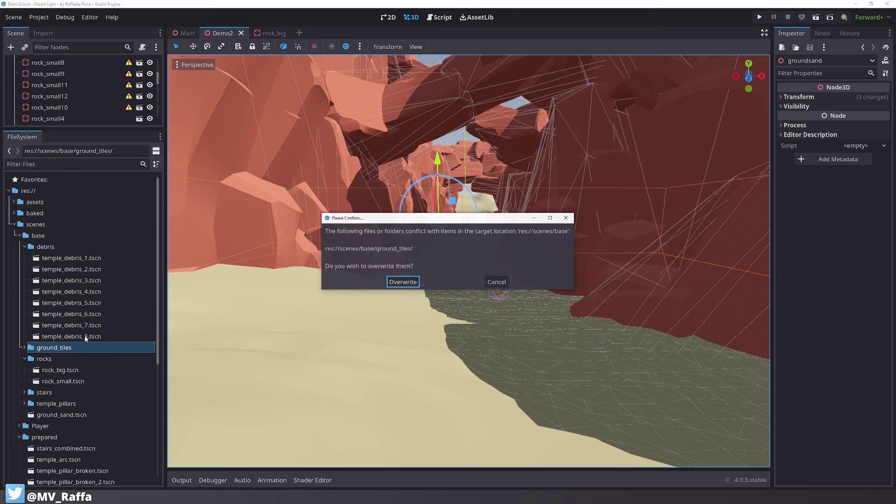
click(497, 282)
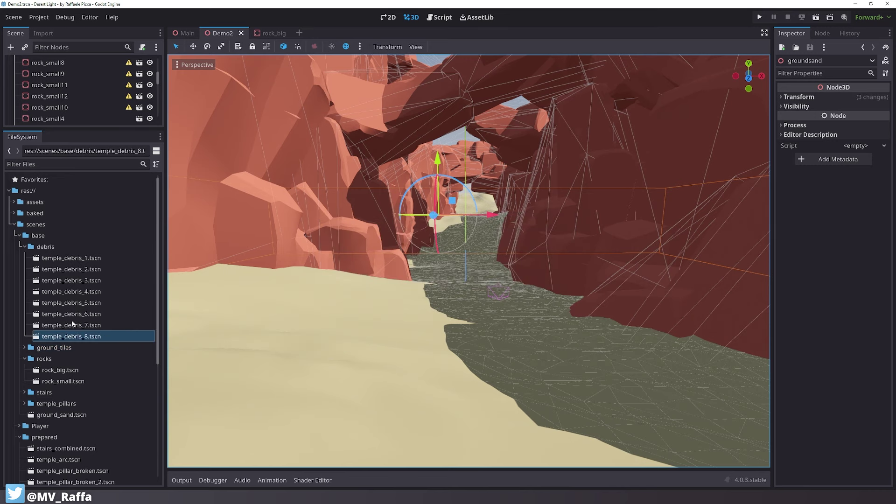
drag(349, 348, 71, 313)
Look through the ground_tiles, stairs and temple_pillars scene folders for pieces that could dress the canyon
scroll(71, 312, down, 2)
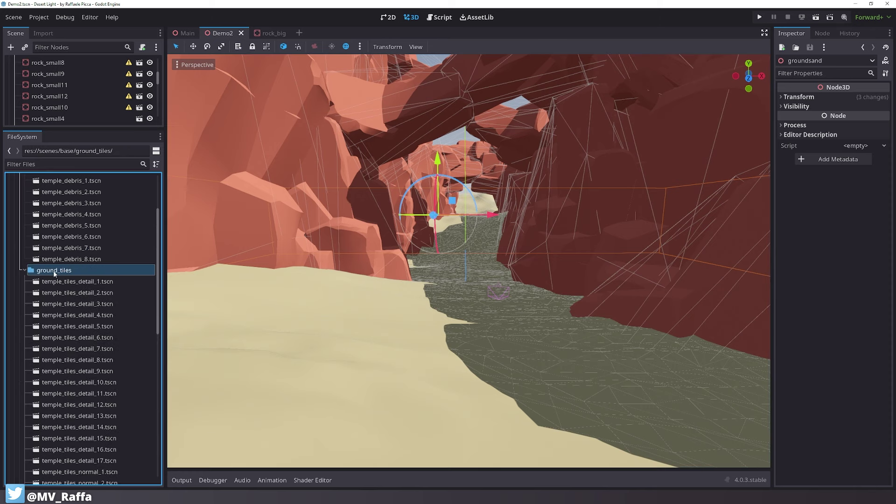
scroll(55, 274, down, 5)
double_click(55, 370)
scroll(61, 363, down, 2)
click(61, 392)
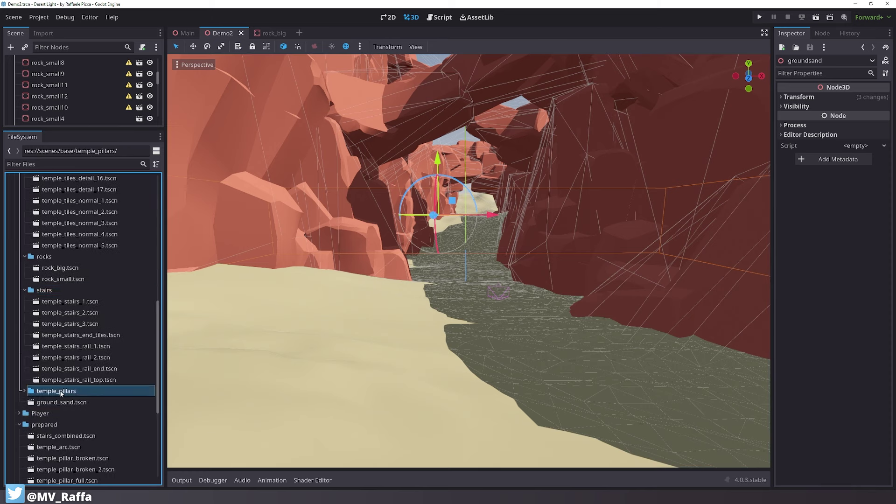
scroll(65, 368, up, 15)
Place a temple_debris_2 instance on the foreground sand and enlarge the scene tree area
click(80, 302)
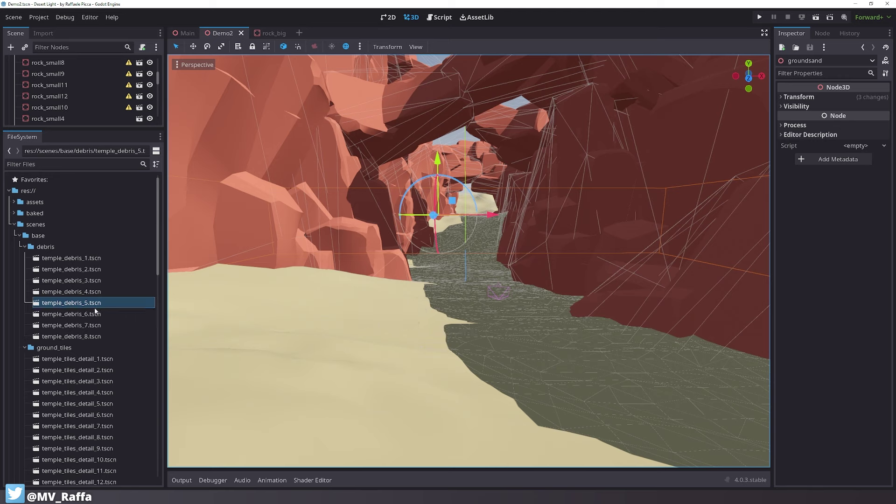
drag(358, 355, 328, 361)
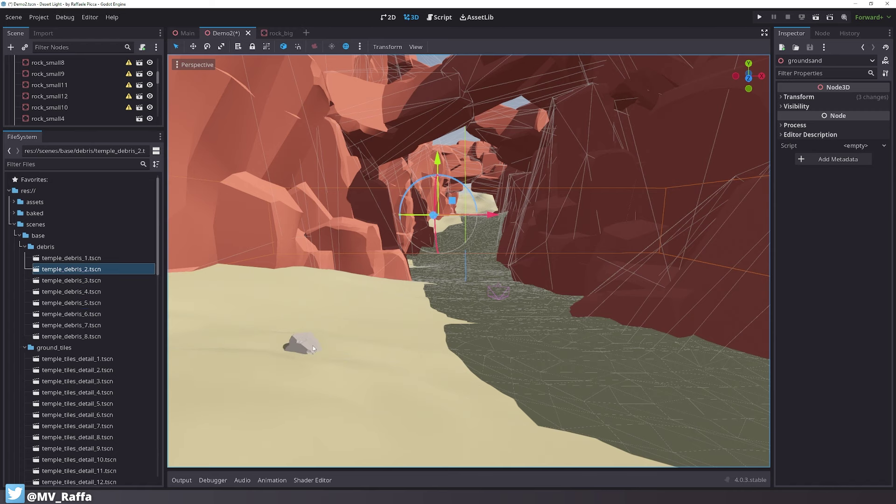
drag(312, 348, 312, 346)
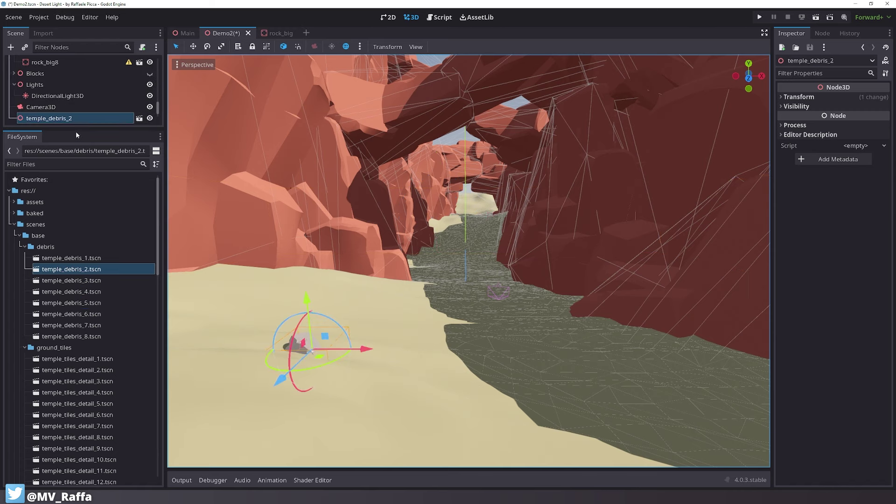
drag(76, 131, 76, 183)
Copy the material override from the RockBiglow mesh in the rock_big scene and return to Demo2
click(268, 33)
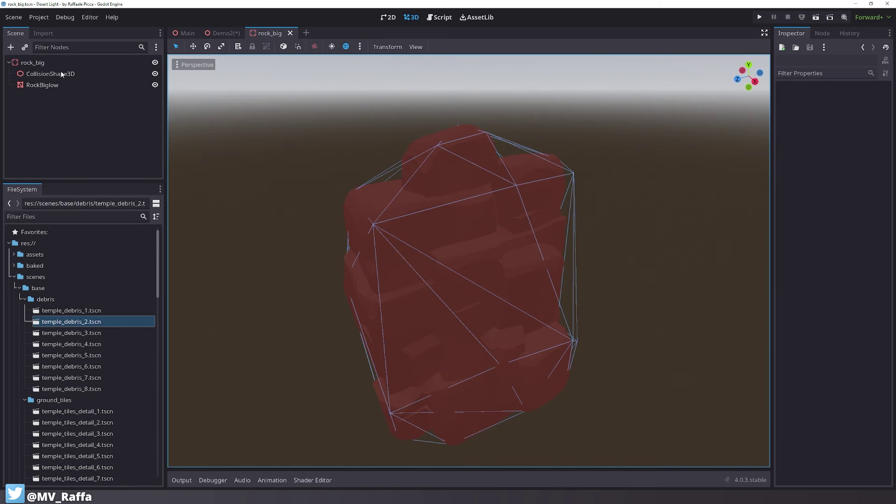
click(52, 85)
scroll(821, 317, up, 5)
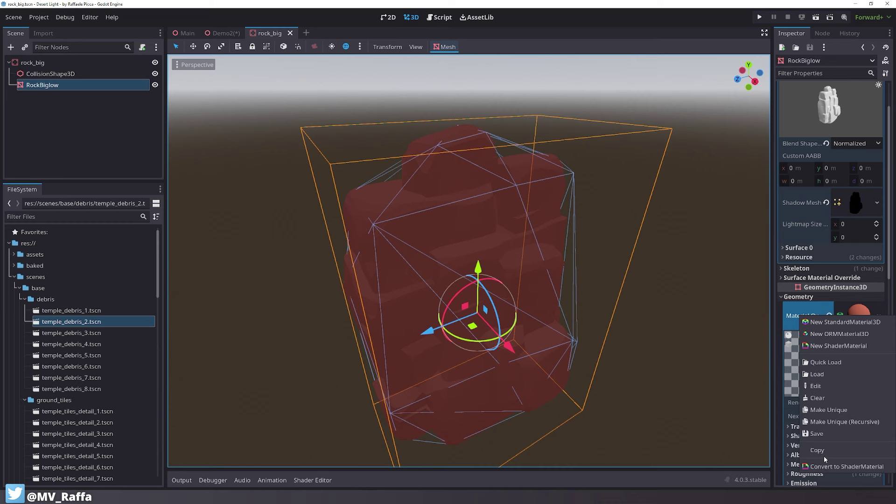
click(822, 451)
key(ctrl+shift+Tab)
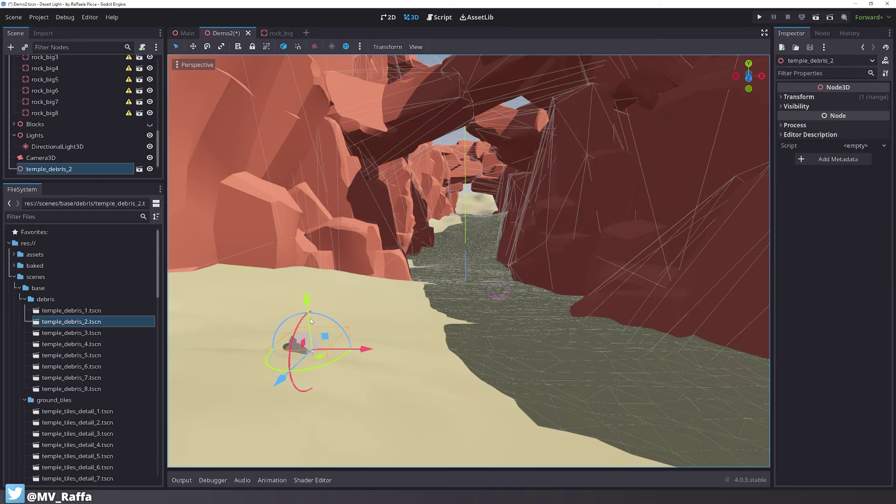
Make the temple_debris_2 instance local so that its mesh child can be edited
right_click(70, 170)
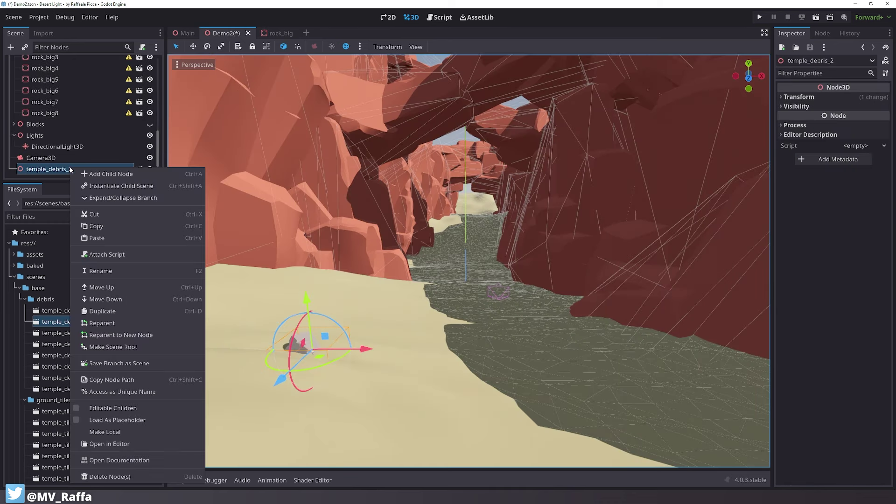
click(112, 433)
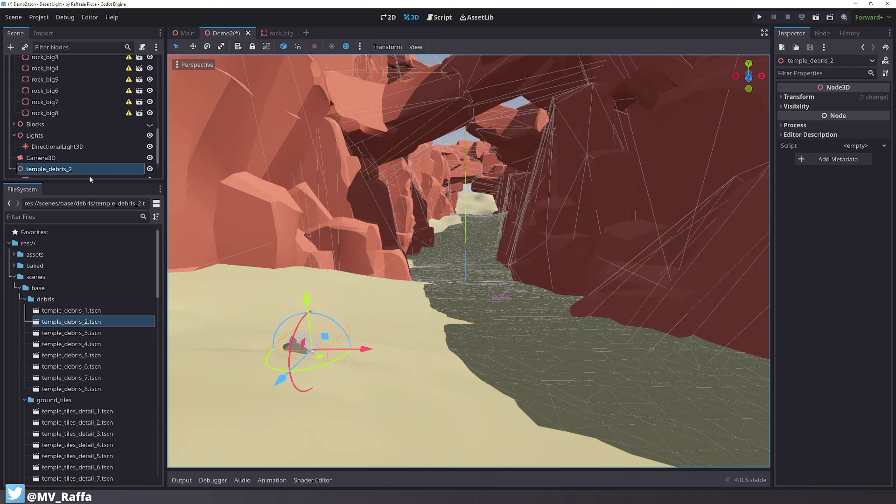
drag(82, 182, 79, 258)
Paste the copied rock material into the Material Override of the Temple_Debris_2 mesh
click(65, 248)
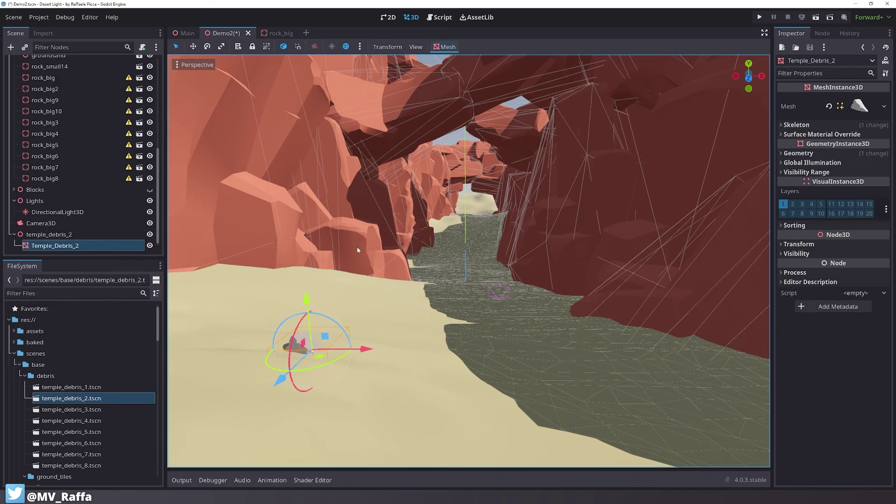
click(798, 154)
right_click(857, 174)
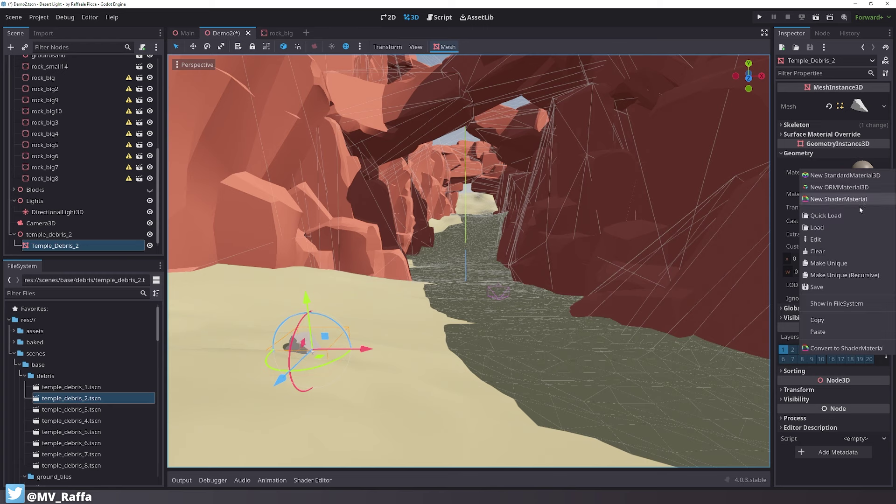
click(829, 330)
click(55, 235)
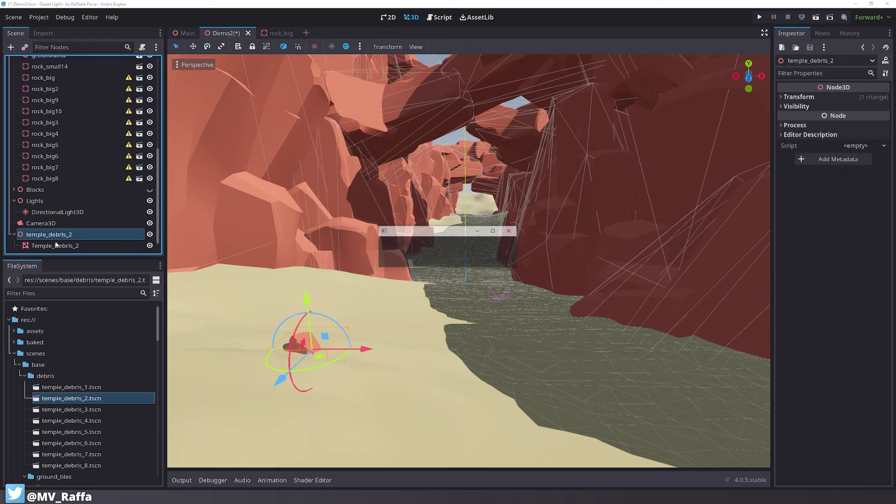
key(Delete)
key(ctrl+z)
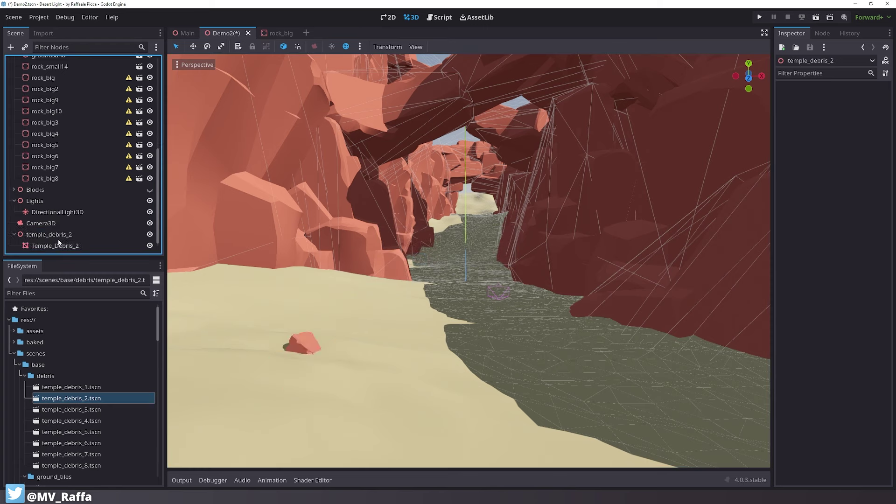
Move the Temple_Debris_2 mesh out of its parent node and delete the emptied temple_debris_2 parent
drag(58, 245, 49, 233)
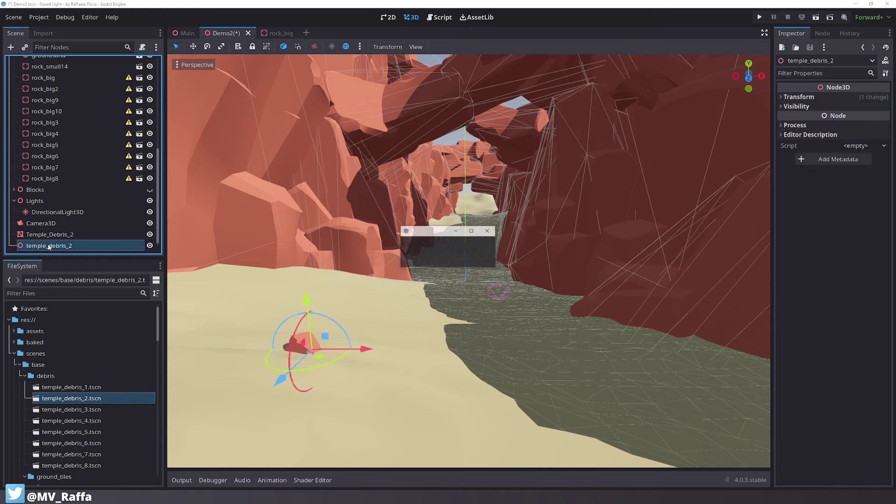
key(Return)
click(57, 237)
Move Temple_Debris_2 back on the sand near the left rock wall and rotate it
click(59, 244)
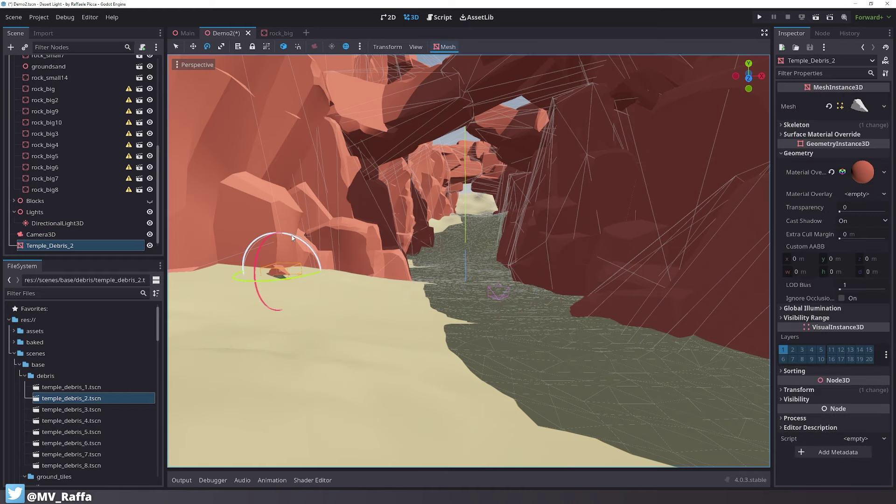
drag(288, 233, 287, 240)
middle_drag(410, 236, 361, 340)
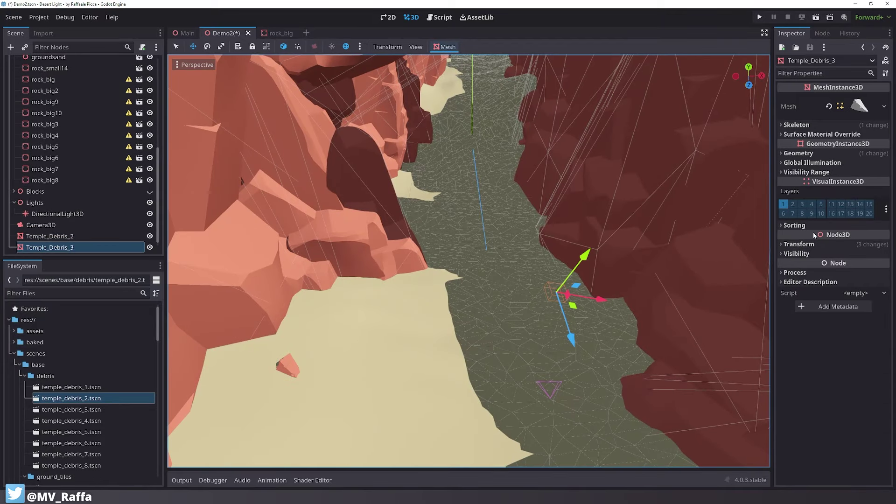
Place a duplicate of the debris rock, scaled to 1.618, at the foot of the right canyon wall and rotate it
middle_drag(430, 266, 467, 235)
scroll(466, 235, up, 5)
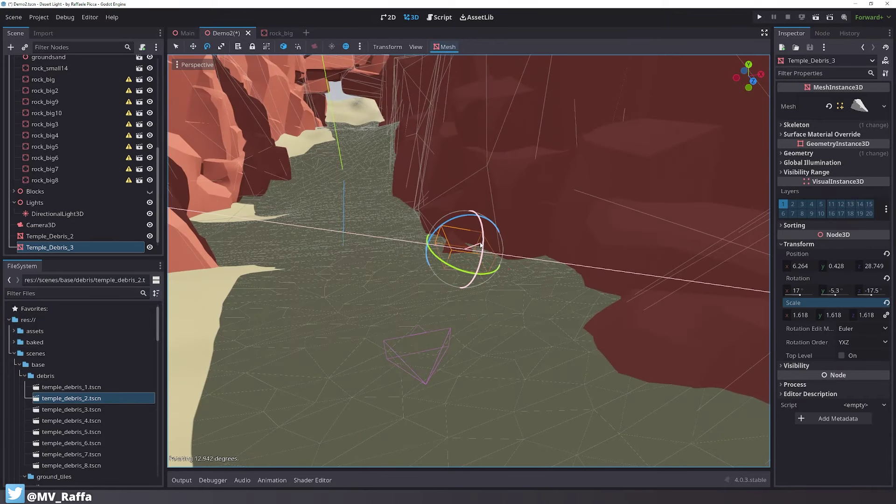
drag(473, 243, 497, 248)
scroll(497, 247, down, 2)
middle_drag(497, 247, 557, 284)
Duplicate the debris rock again and place it on the small sand patch farther along the left canyon wall
key(ctrl+d)
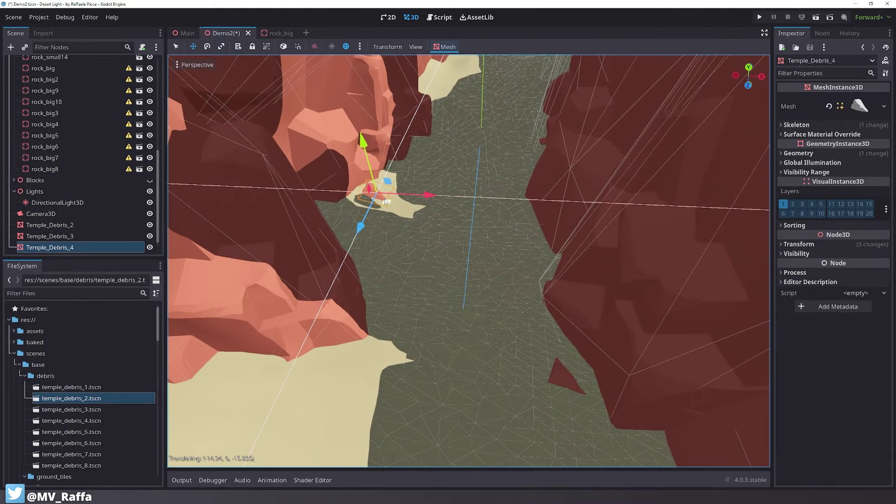
drag(385, 201, 387, 202)
scroll(386, 202, up, 6)
shift+middle_drag(386, 202, 373, 249)
key(r)
key(y)
click(750, 268)
key(ctrl+d)
drag(413, 295, 466, 257)
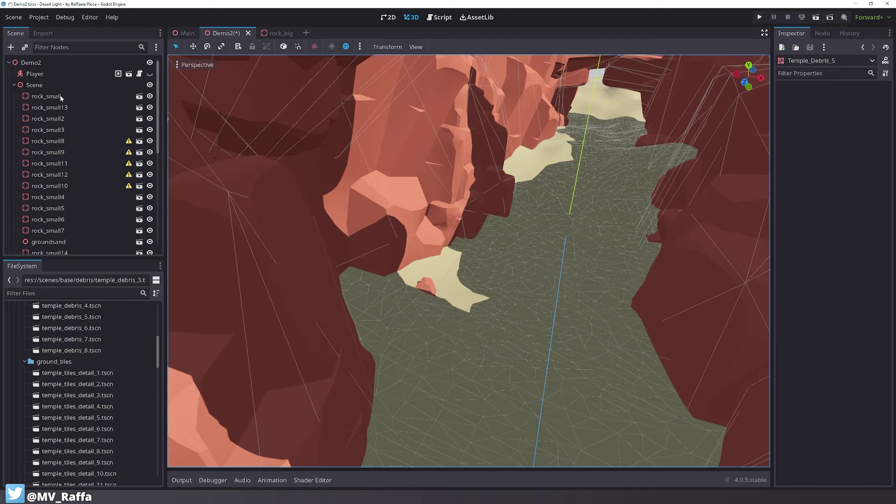
Duplicate rock_small and set the copy, rotated, at the foot of the left canyon wall in front of the small sand patch
click(60, 97)
key(f)
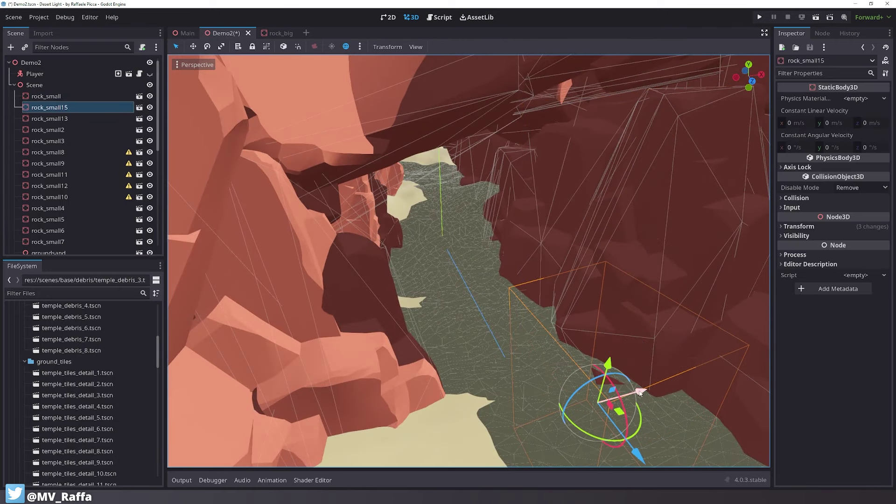
scroll(533, 376, down, 3)
middle_drag(533, 376, 422, 360)
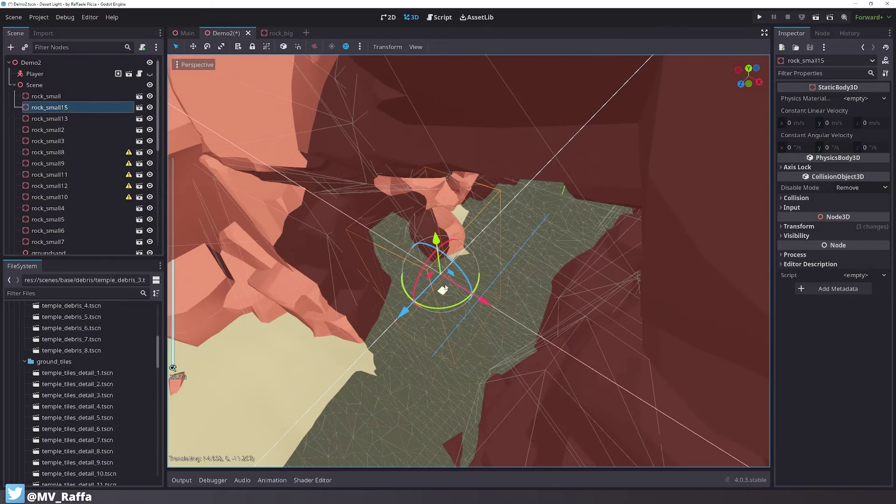
scroll(471, 336, up, 5)
middle_drag(490, 378, 445, 332)
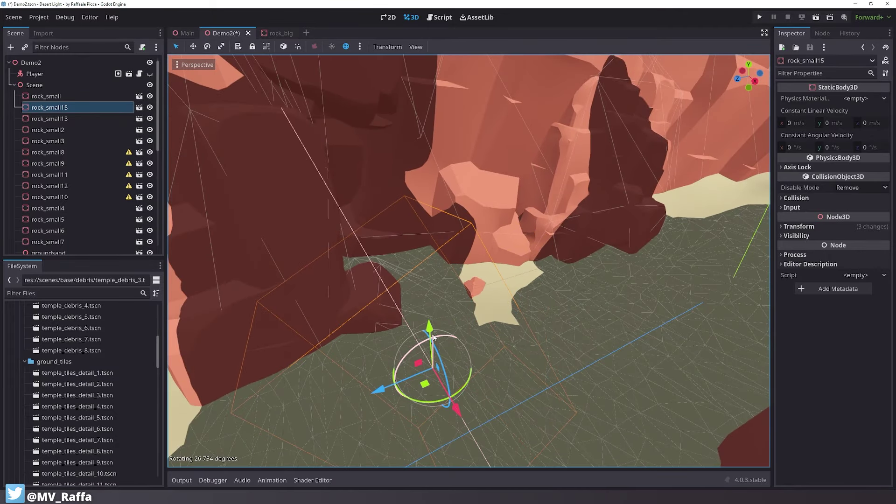
Duplicate the small rock twice more, placing one copy by the right wall and one behind the left sand patch
key(w)
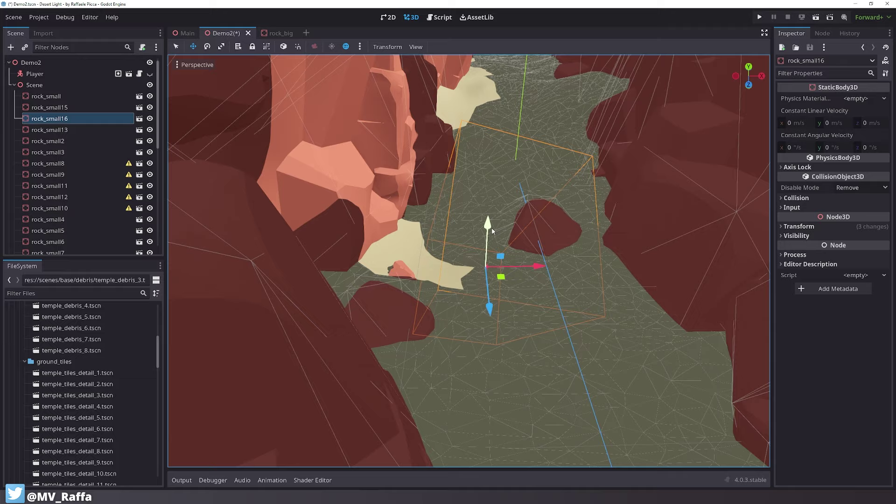
drag(482, 224, 481, 189)
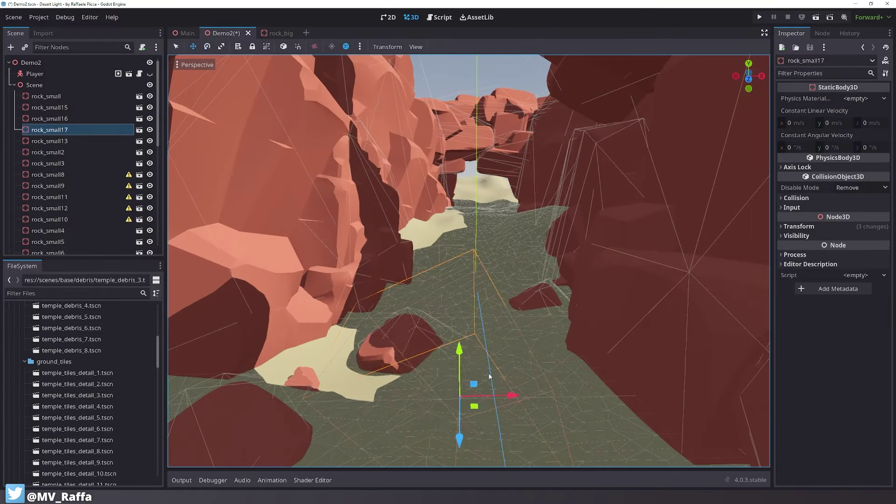
drag(477, 404, 439, 422)
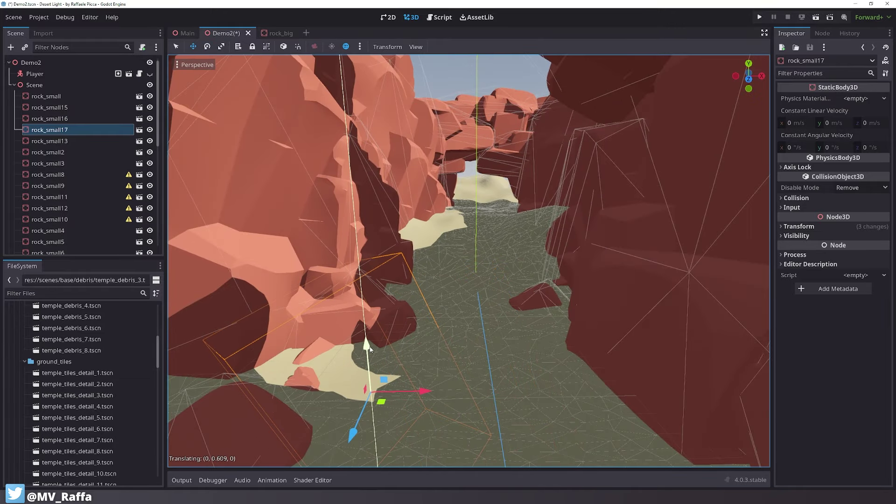
Place another debris duplicate on the canyon floor beside the sand patch and adjust the foreground rocks for the Camera3D view
drag(449, 322, 451, 320)
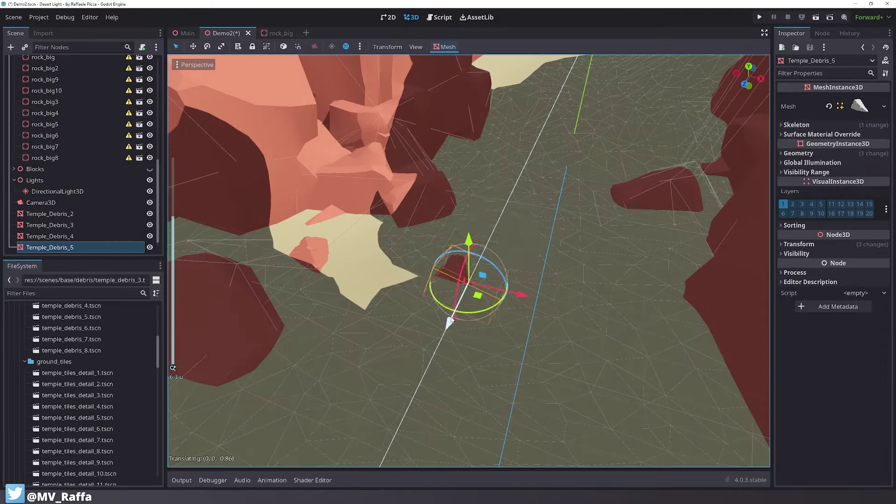
drag(541, 331, 547, 330)
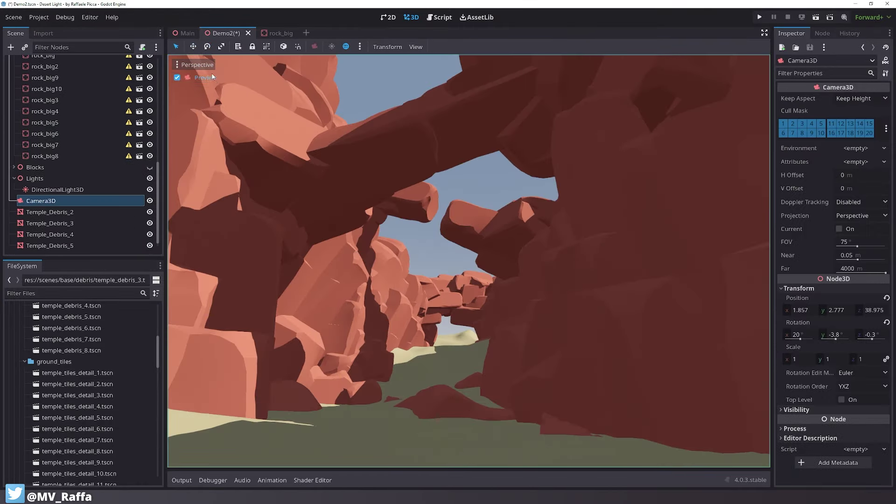
drag(374, 387, 381, 385)
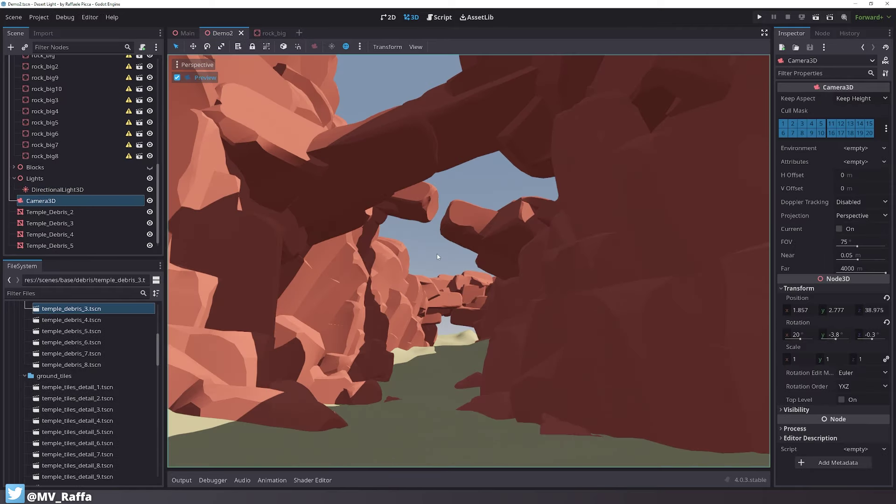
drag(537, 376, 540, 381)
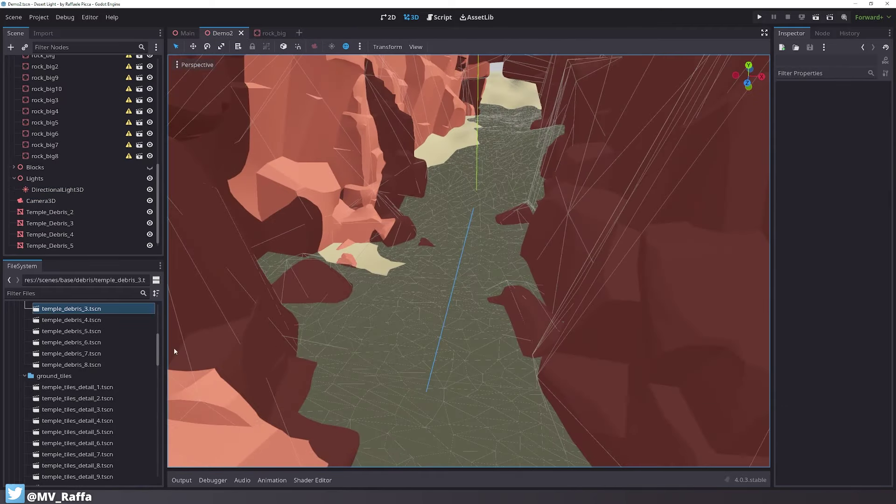
Place temple_tiles_detail_1 and temple_tiles_detail_5 on the canyon floor and rotate the floor tiles into a loose path
drag(519, 225, 523, 231)
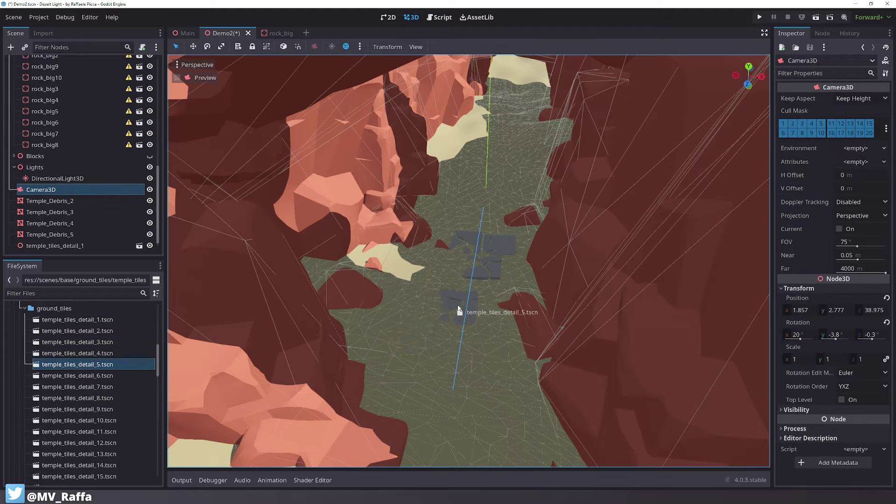
key(e)
drag(433, 259, 430, 265)
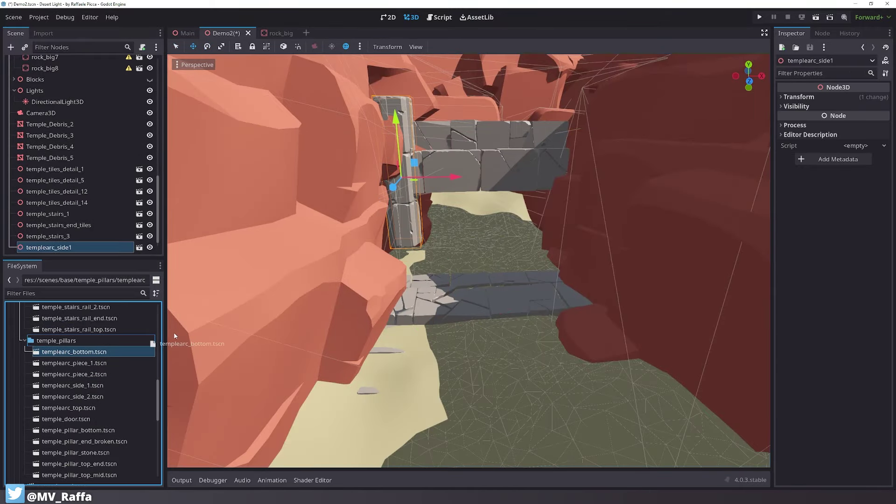
Add templearc_bottom beneath the left side of the temple arch and rotate and reposition rock_big10 beside it
drag(174, 336, 407, 252)
key(q)
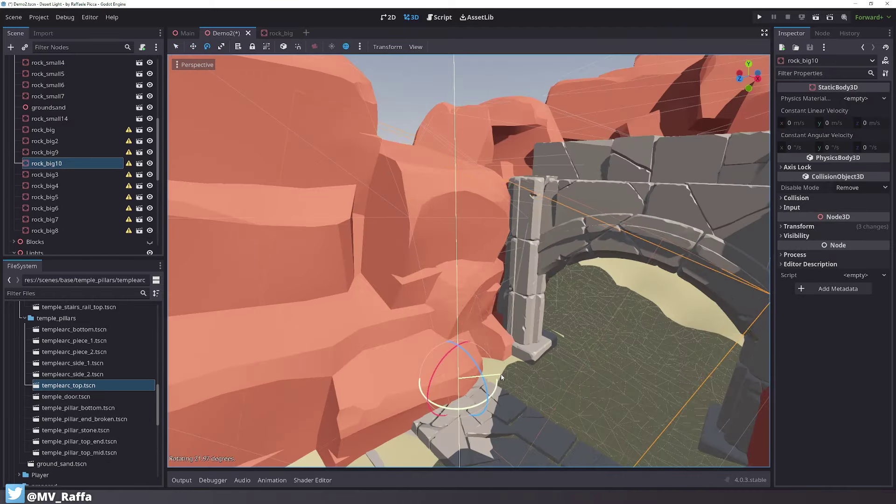
key(w)
drag(475, 295, 486, 299)
drag(404, 301, 390, 359)
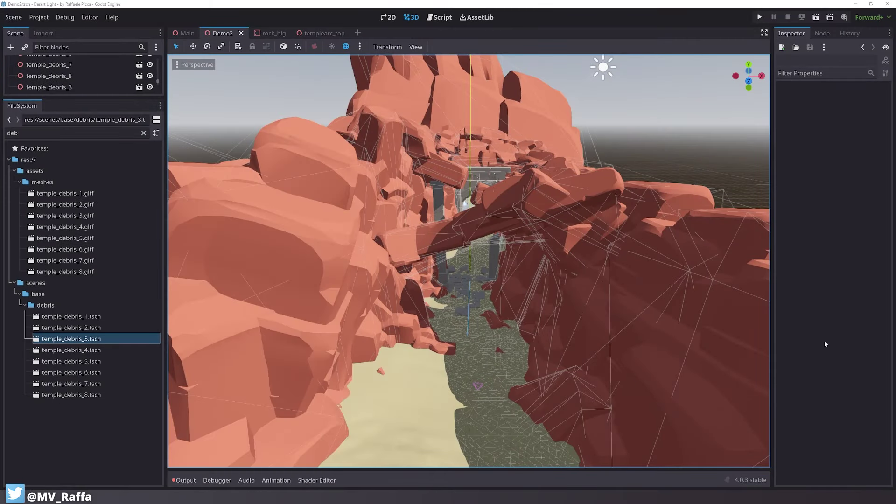
Examine the canyon path through the pillars to the temple gate from near and far
middle_drag(596, 186, 582, 239)
scroll(588, 252, up, 5)
scroll(582, 241, up, 6)
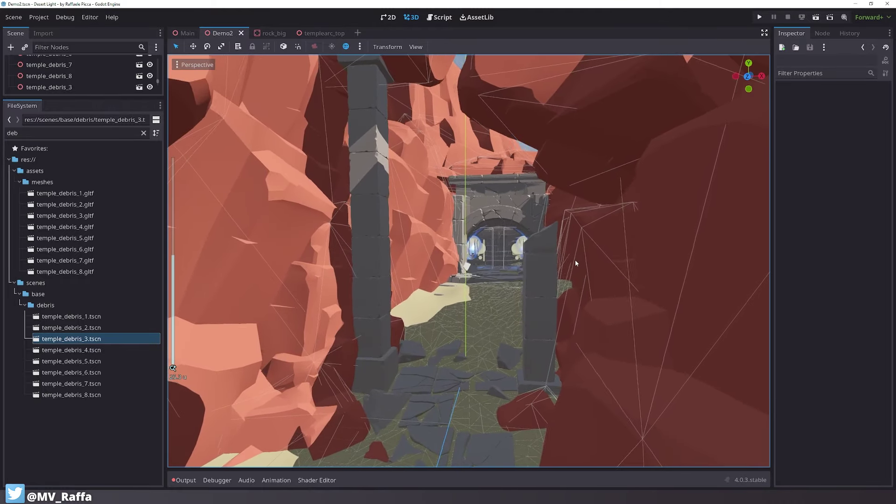
scroll(583, 260, up, 6)
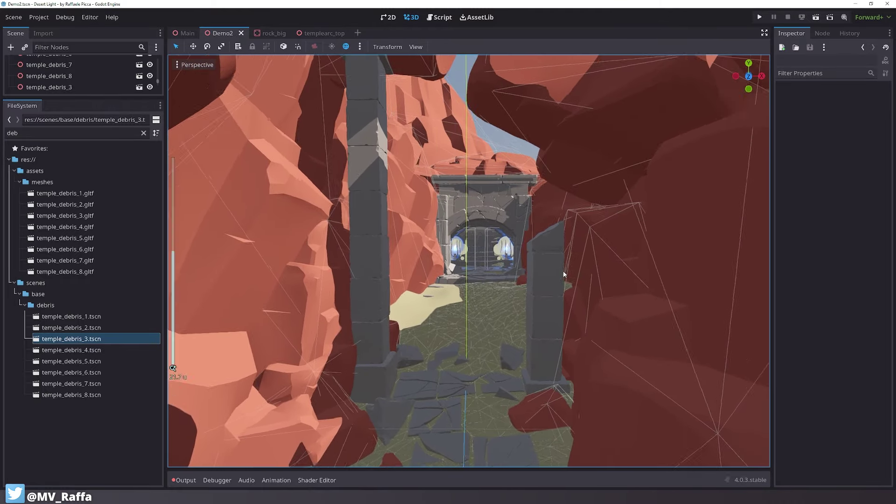
scroll(550, 276, up, 6)
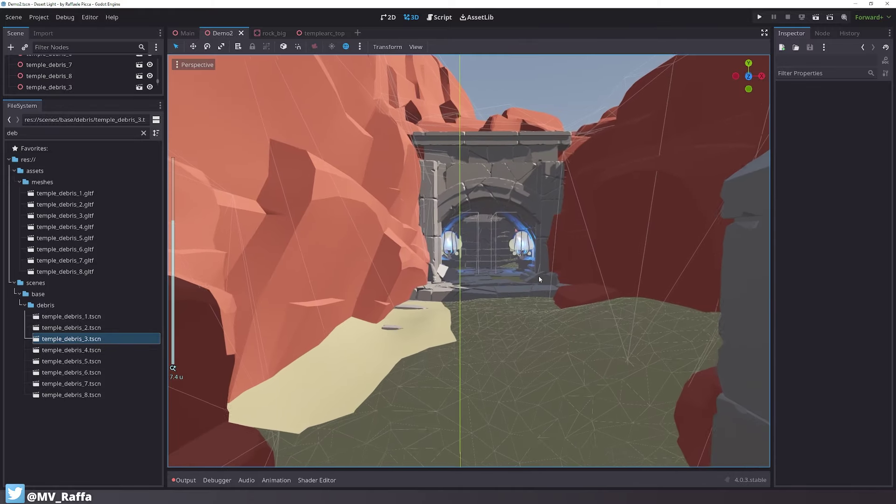
scroll(538, 276, down, 15)
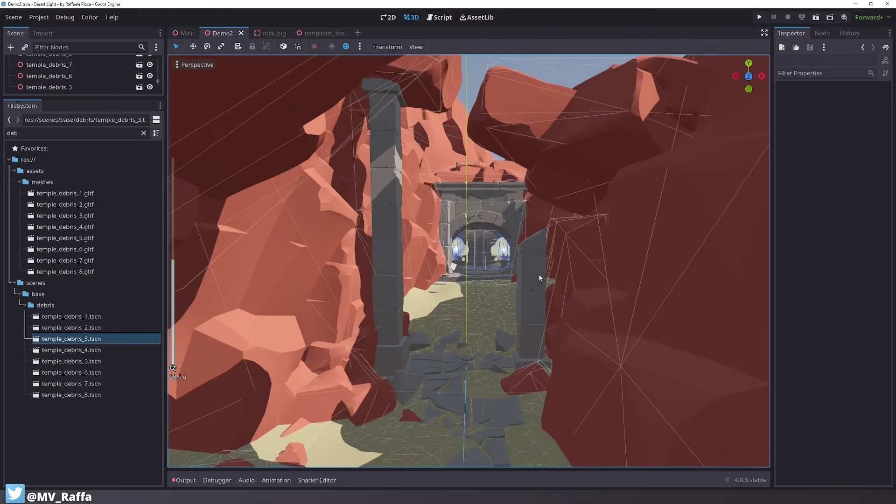
scroll(533, 264, down, 4)
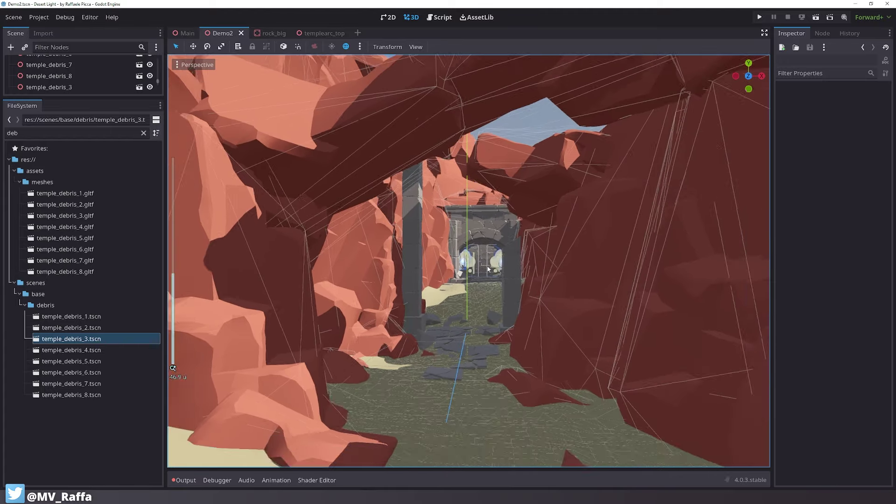
middle_drag(533, 264, 484, 265)
scroll(483, 265, down, 4)
scroll(371, 277, up, 6)
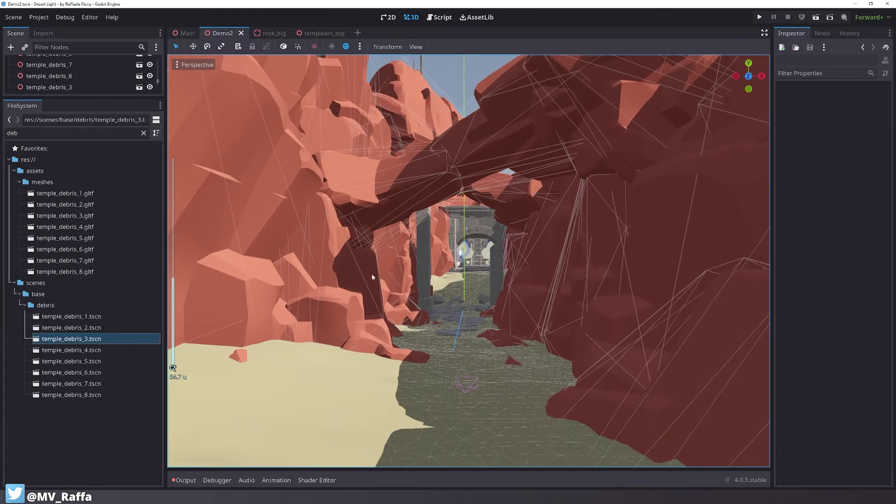
Move the nodes from rock_big11 through temple_debris_3 into OutsideDetail, and collapse the OutsideDetail and Scene groups
drag(94, 99, 70, 397)
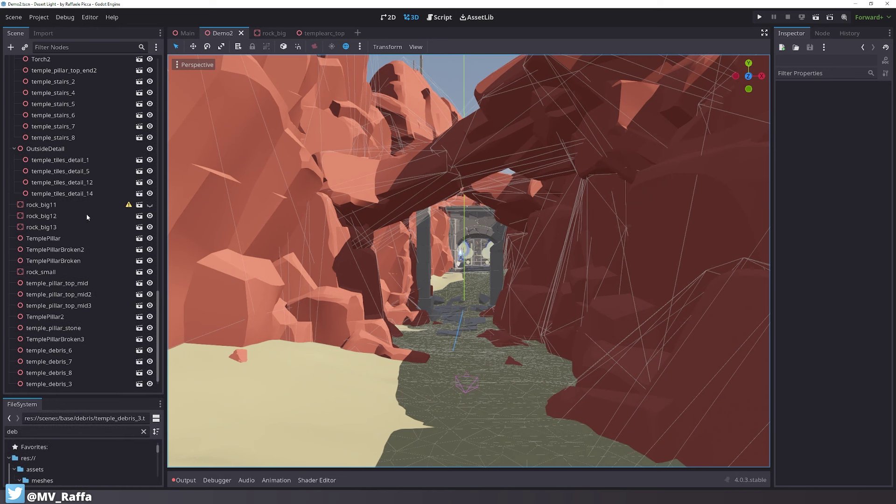
click(77, 205)
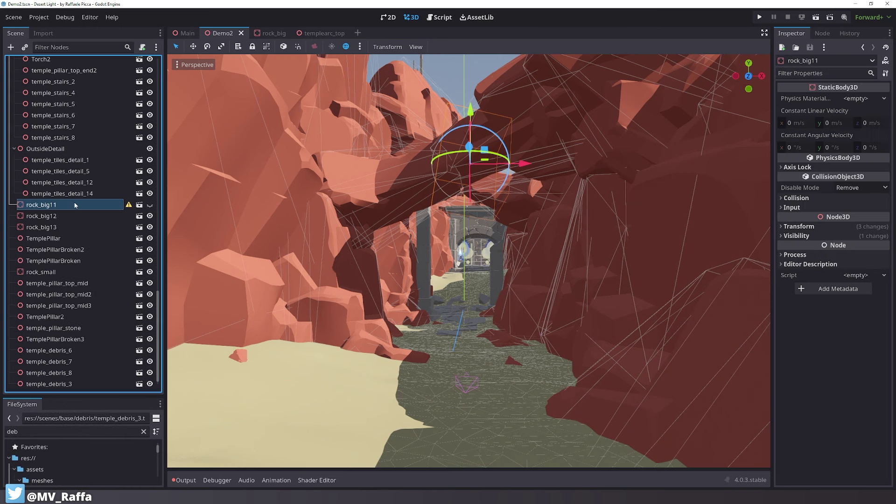
shift+click(57, 379)
drag(43, 153, 38, 154)
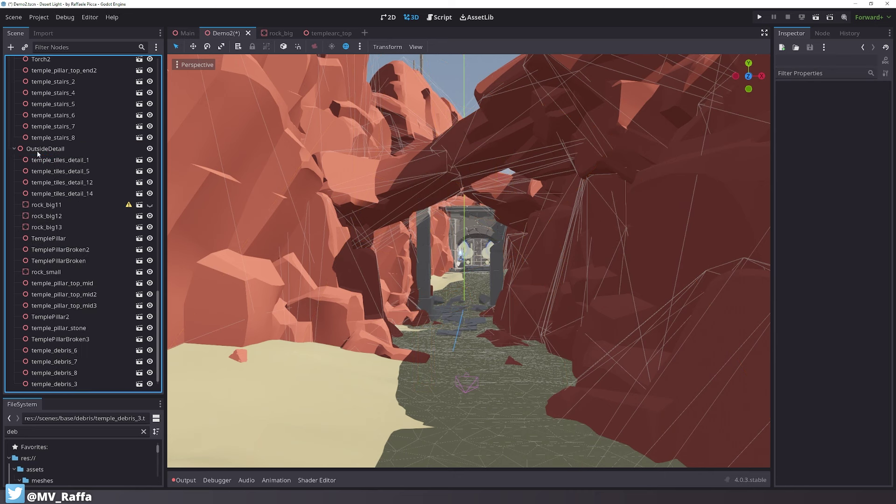
click(14, 148)
scroll(35, 198, up, 10)
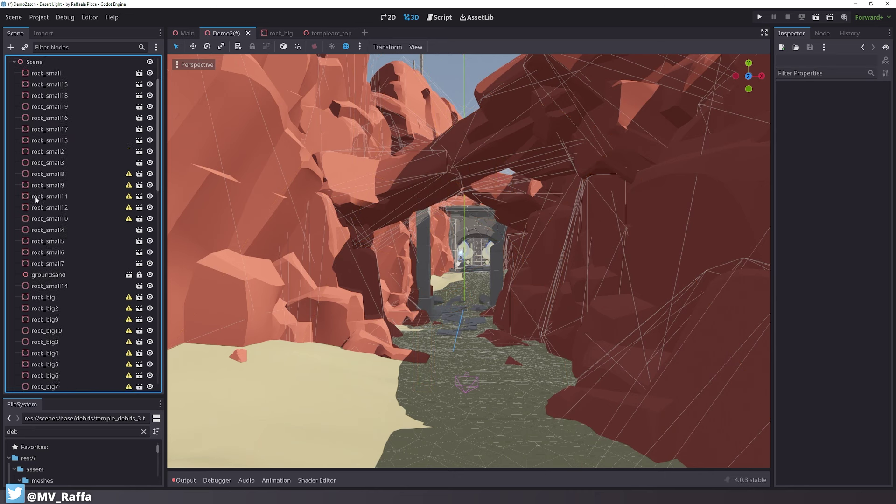
scroll(35, 199, down, 10)
scroll(33, 203, up, 8)
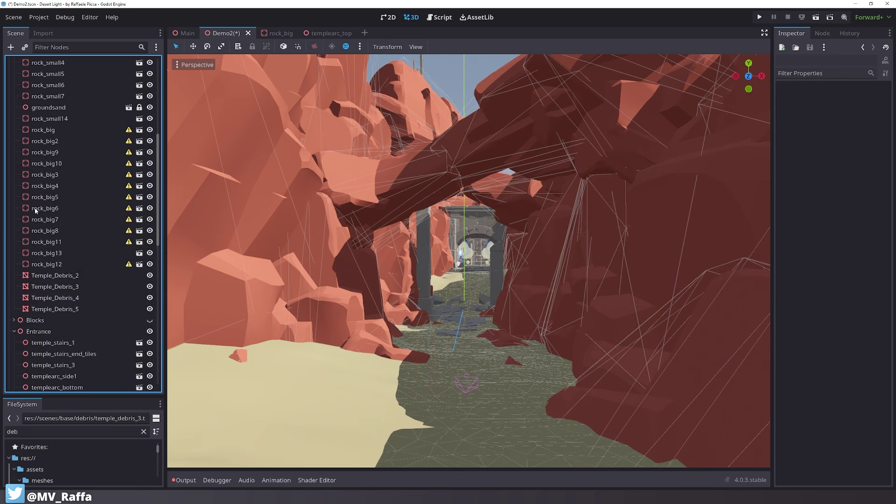
scroll(24, 217, up, 8)
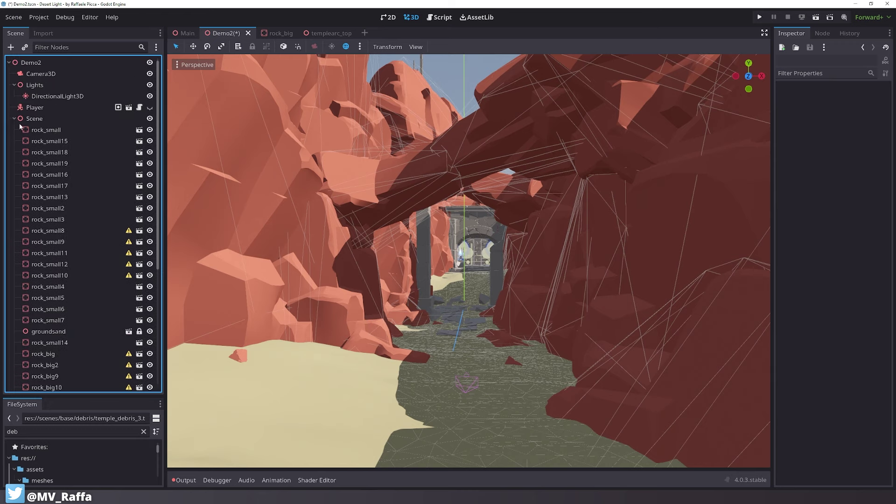
click(14, 119)
Set the X rotation of DirectionalLight3D to about -6.4° so the sunlight comes in low
click(44, 88)
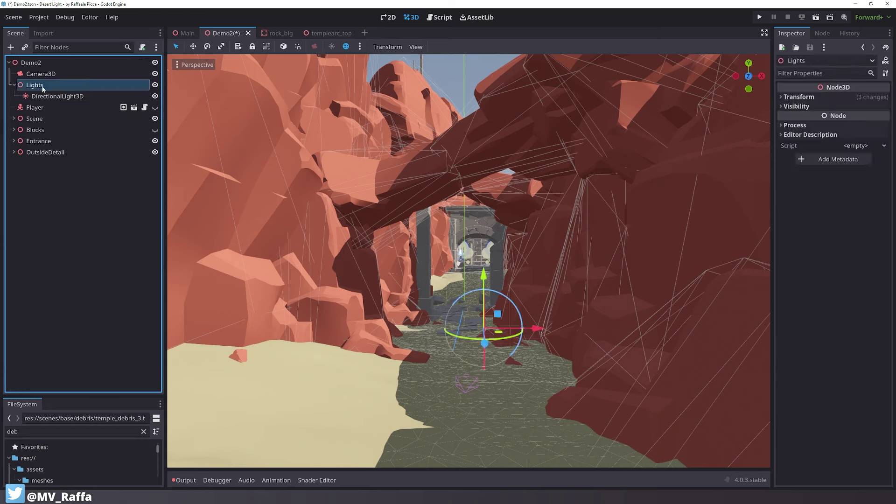
click(59, 99)
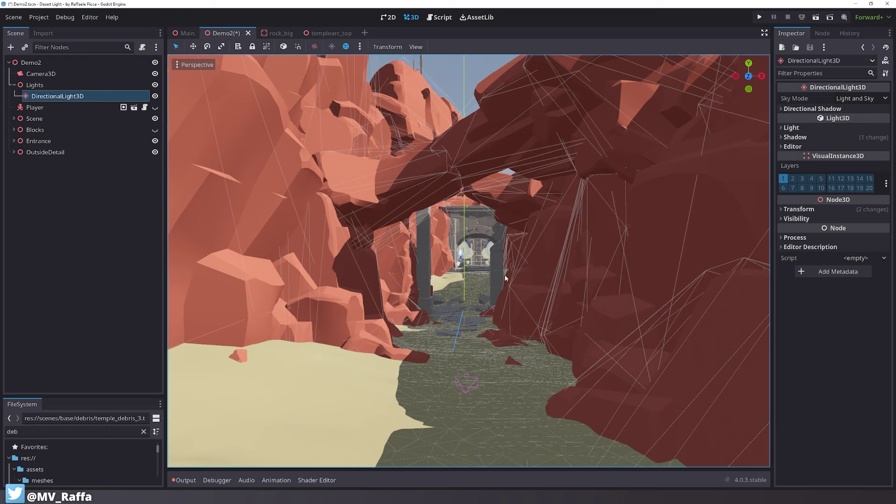
click(799, 209)
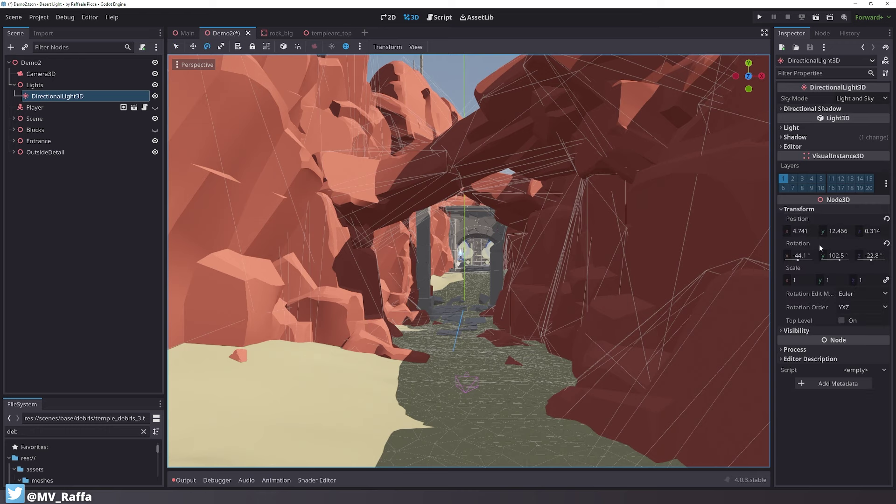
mouse_move(807, 257)
mouse_down()
mouse_move(763, 257)
mouse_move(824, 258)
mouse_up()
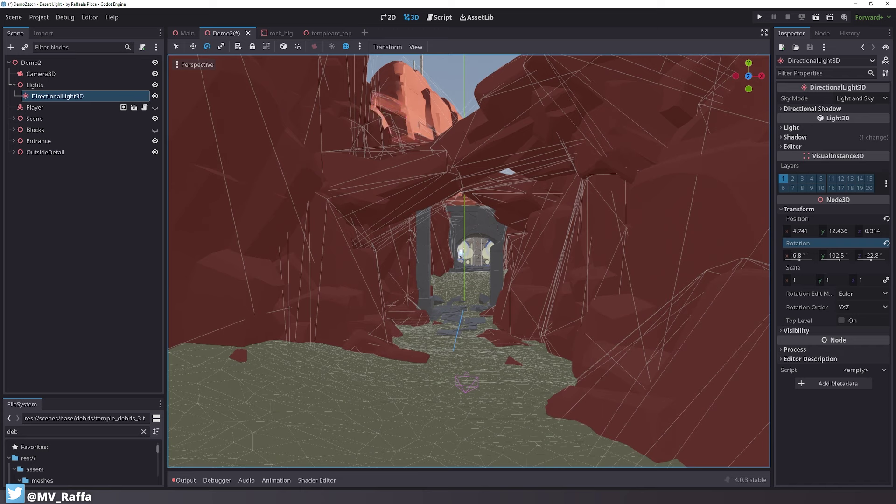
mouse_move(824, 257)
mouse_down()
mouse_move(783, 257)
mouse_move(815, 258)
mouse_up()
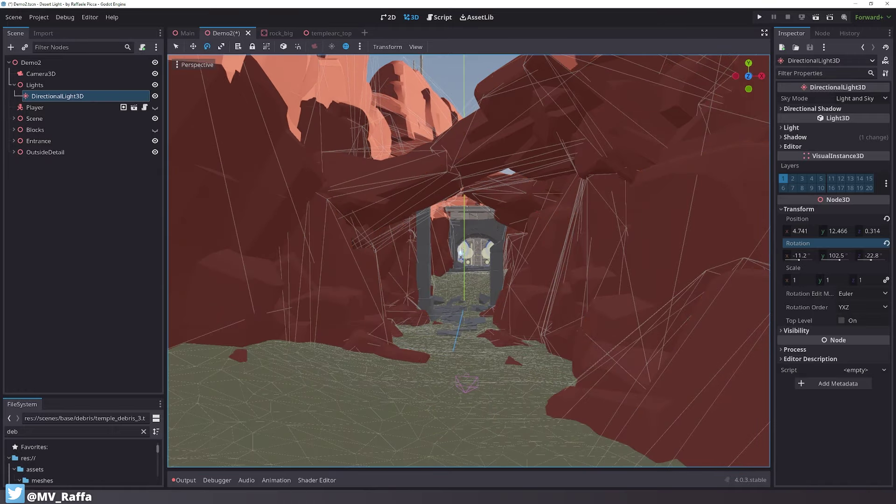
Duplicate rock_big13 from the temple mountain and move the copy out to the right of it
scroll(587, 192, down, 15)
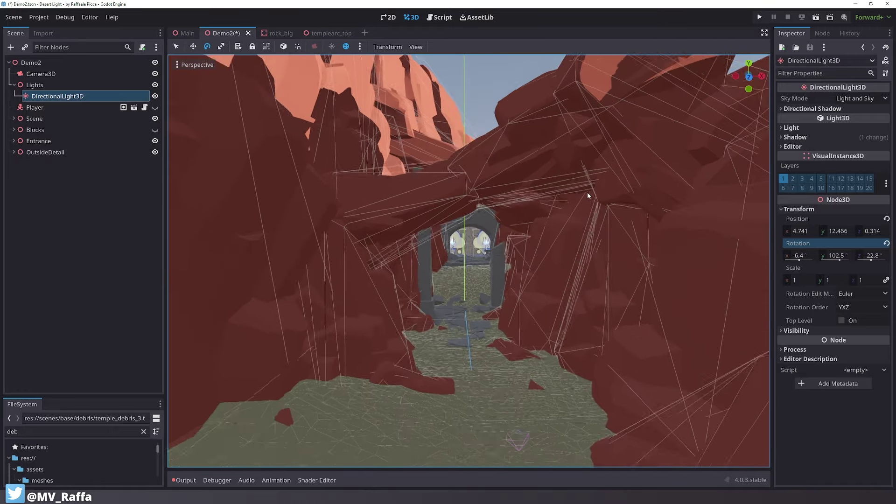
middle_drag(587, 192, 585, 243)
scroll(588, 274, up, 6)
scroll(588, 256, up, 12)
scroll(587, 256, down, 2)
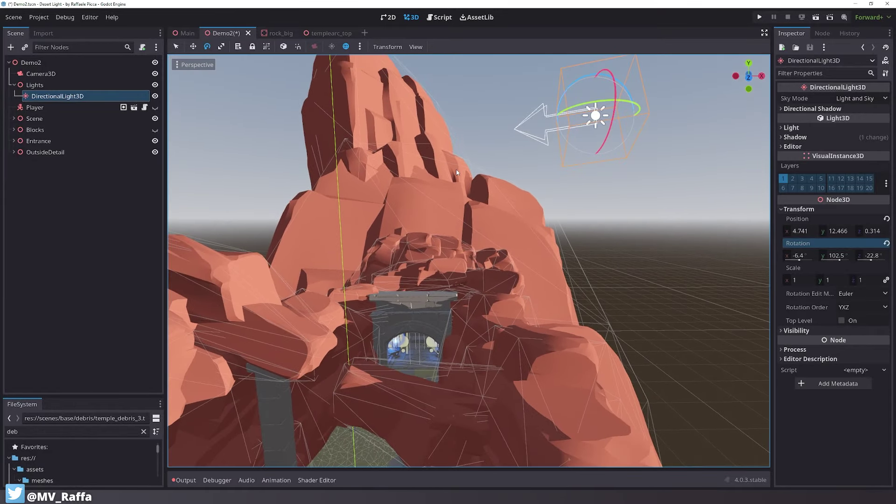
scroll(457, 173, down, 12)
middle_drag(459, 174, 467, 226)
key(q)
click(505, 174)
shift+middle_drag(506, 175, 498, 241)
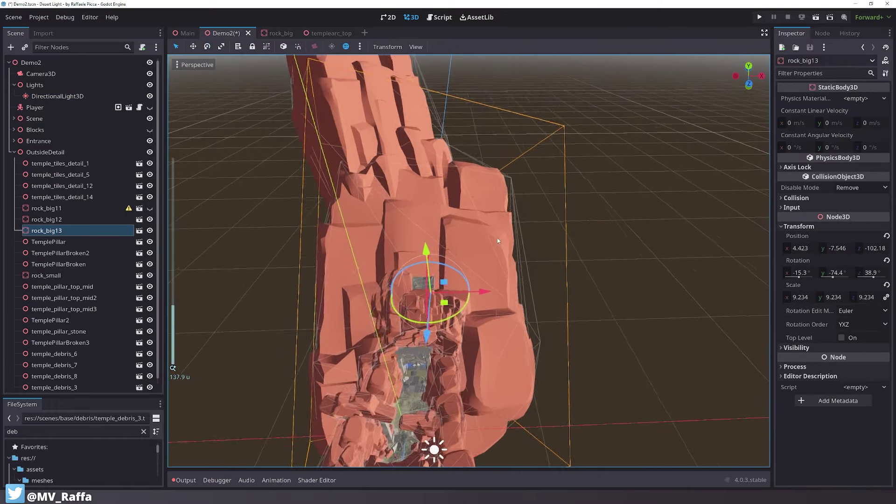
scroll(496, 240, down, 3)
key(ctrl+d)
drag(457, 285, 574, 240)
Rotate the duplicated large rock around its vertical axis and move it up against the side of the temple mountain
key(e)
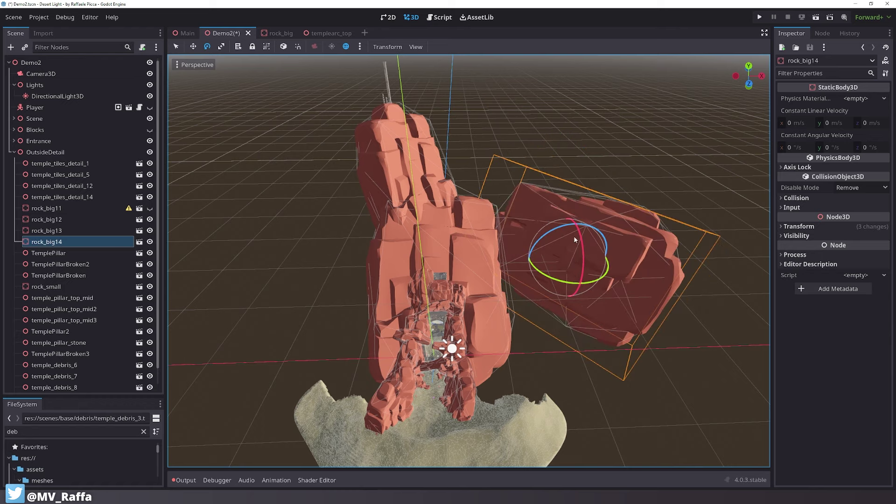
drag(600, 281, 574, 287)
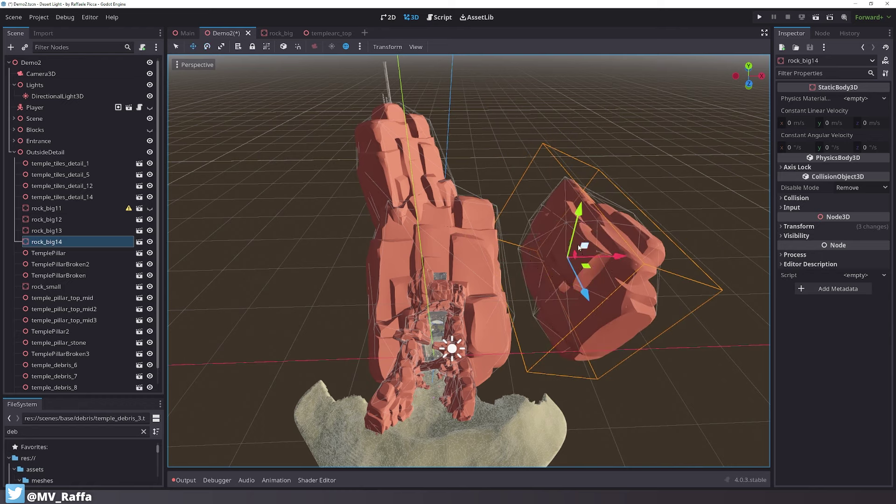
drag(580, 246, 570, 207)
middle_drag(570, 207, 654, 240)
shift+middle_drag(469, 251, 560, 274)
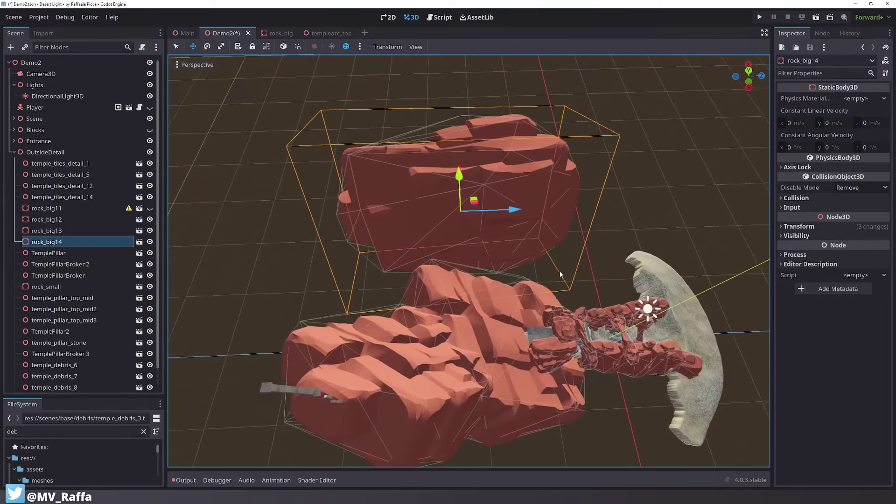
scroll(543, 226, up, 3)
middle_drag(503, 207, 497, 184)
drag(498, 187, 464, 236)
scroll(463, 236, up, 8)
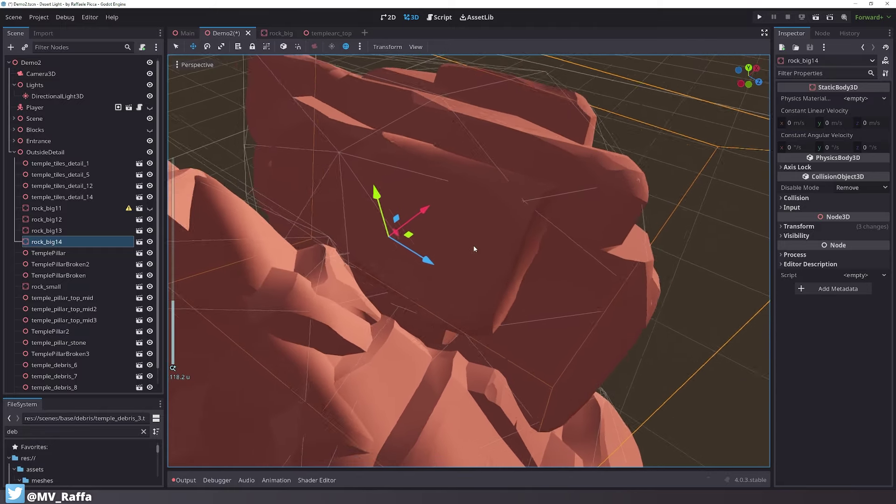
Examine the duplicated large rock's placement beside the temple mountain from close up and from the canyon side
middle_drag(473, 245, 511, 226)
scroll(478, 195, up, 3)
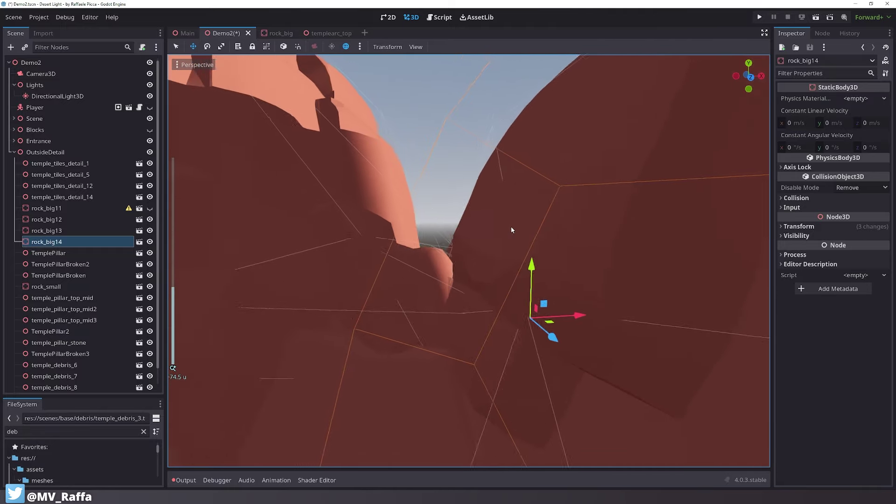
scroll(505, 226, down, 5)
scroll(508, 245, down, 6)
shift+middle_drag(512, 275, 525, 258)
scroll(506, 233, down, 4)
scroll(526, 244, up, 6)
scroll(524, 234, down, 2)
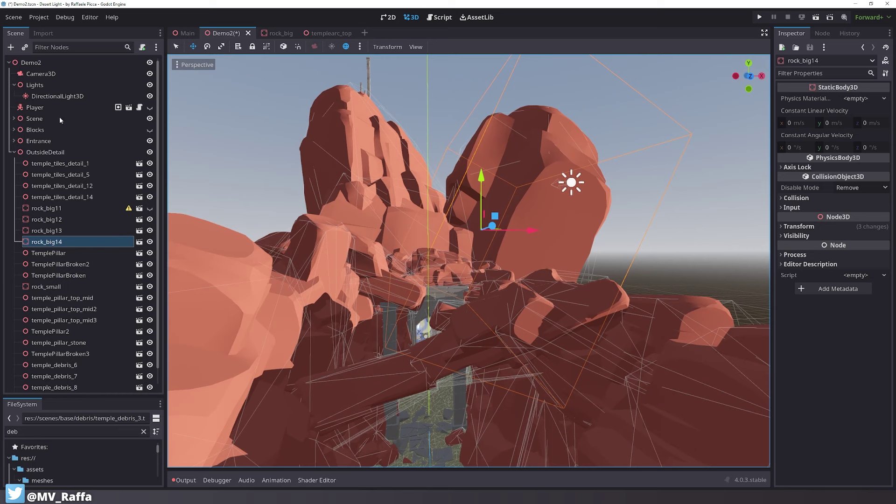
Set the directional shadow Max Distance of DirectionalLight3D to 400
click(66, 97)
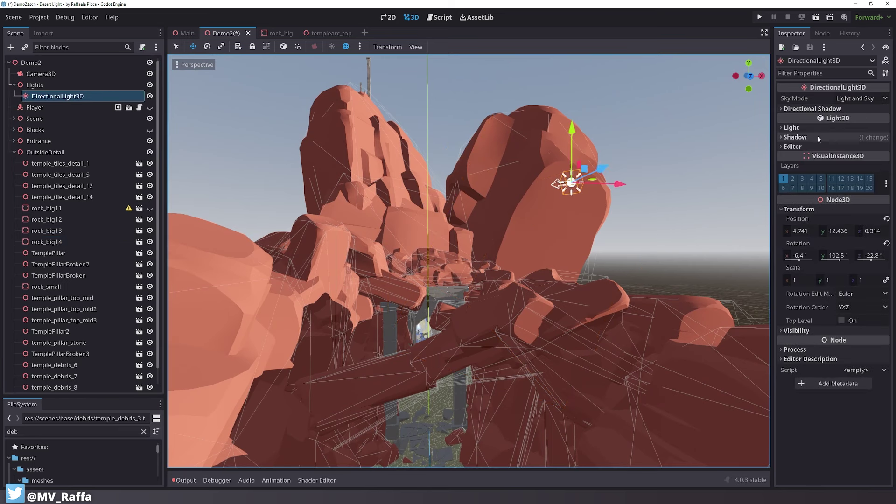
click(816, 137)
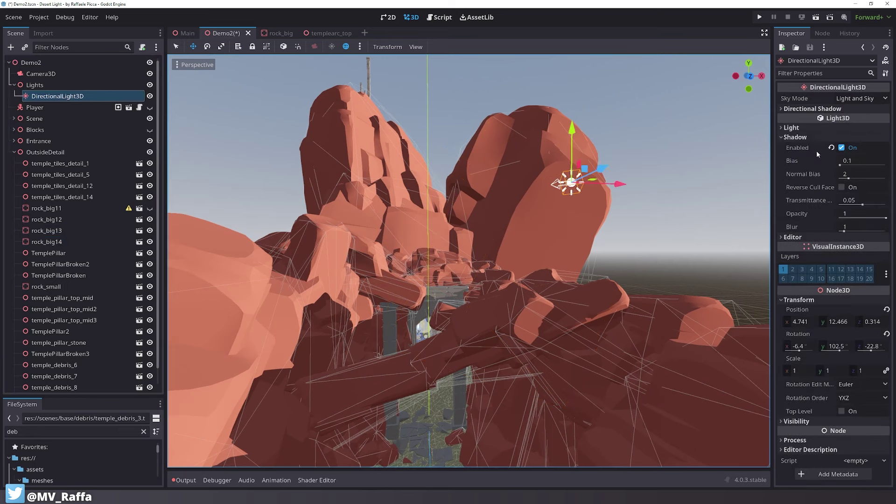
click(816, 108)
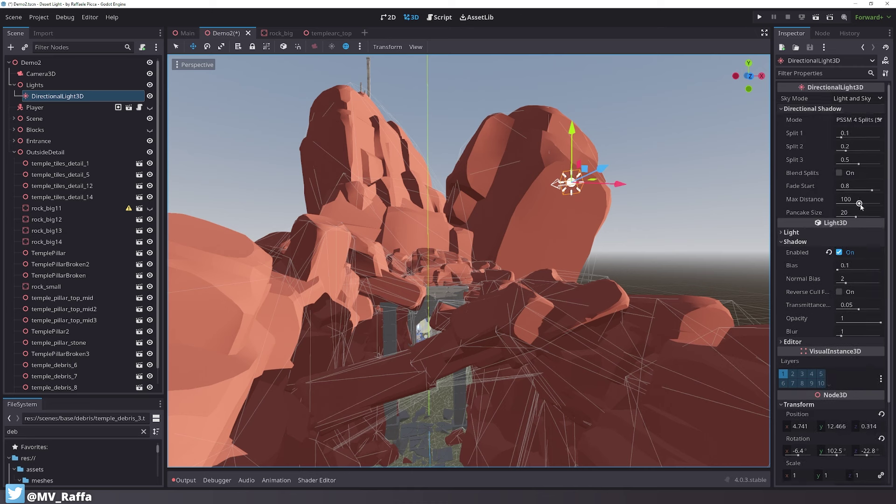
drag(862, 205, 865, 205)
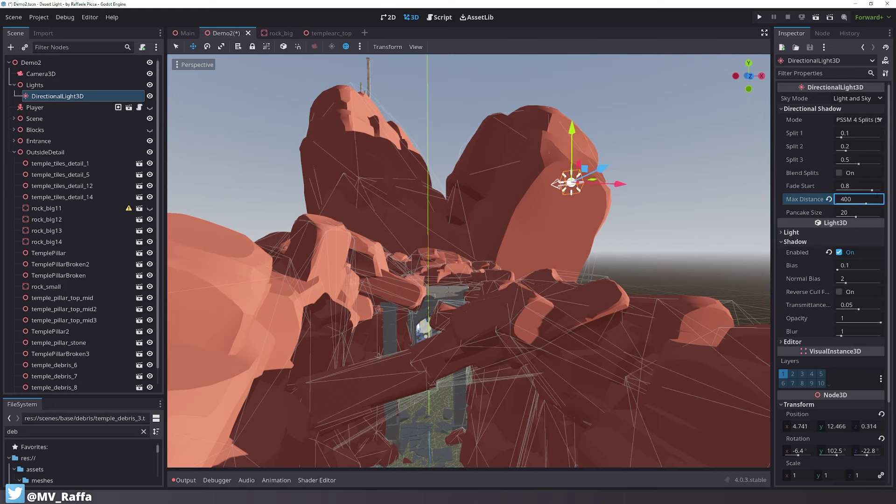
Lower rock_big14 beside the temple mountain and shift it sideways, away from the temple entrance
key(q)
click(487, 179)
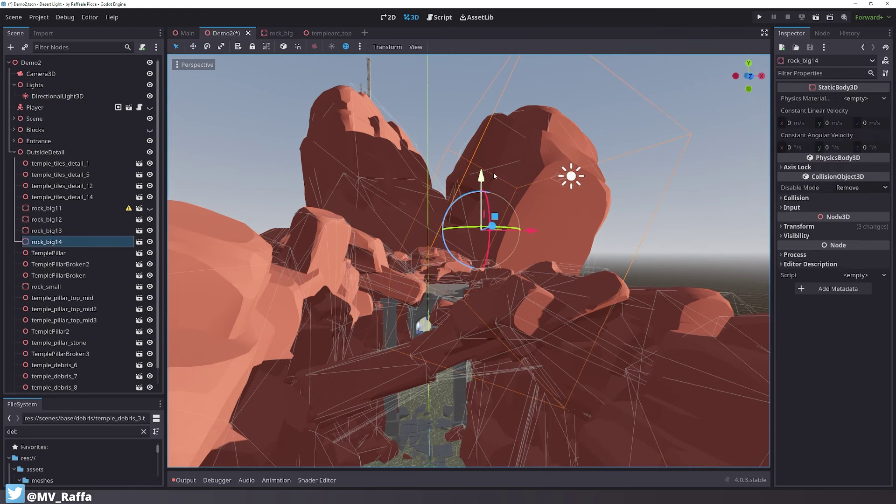
drag(484, 172, 478, 310)
key(w)
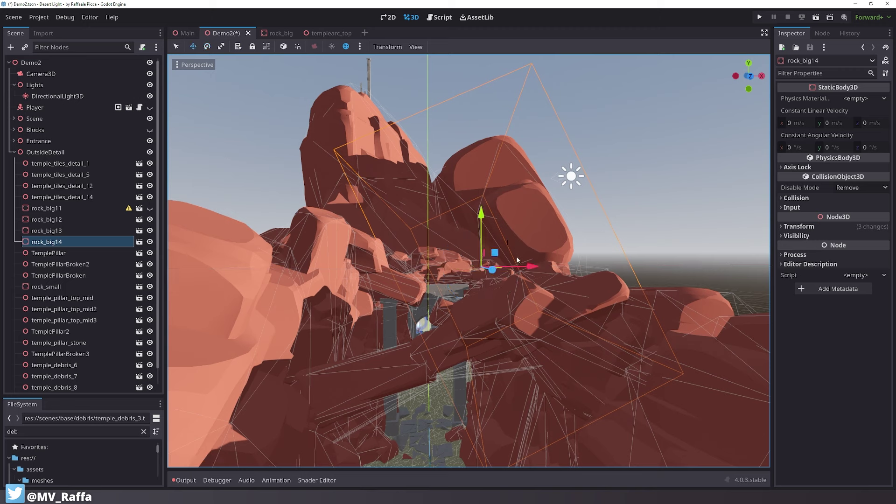
drag(517, 259, 871, 317)
click(565, 217)
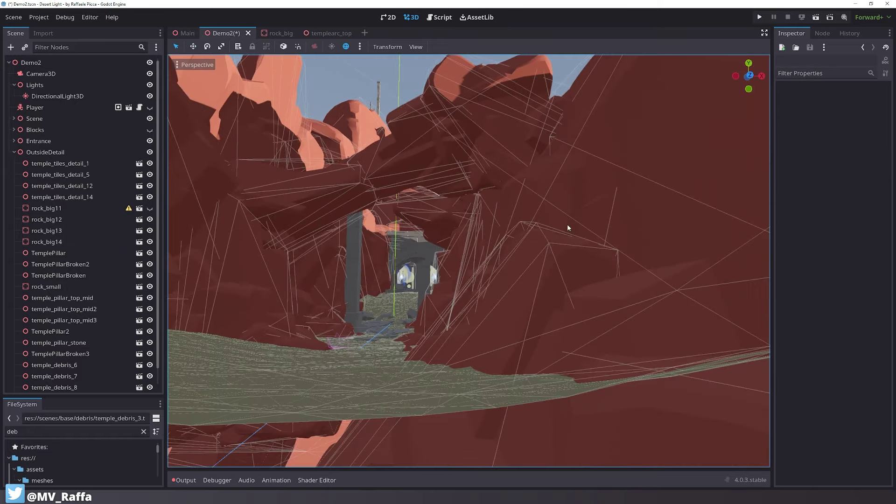
Rotate DirectionalLight3D to about -75.5, 62.2, 26.7 degrees so sunlight falls steeply into the canyon
right_drag(567, 225, 522, 223)
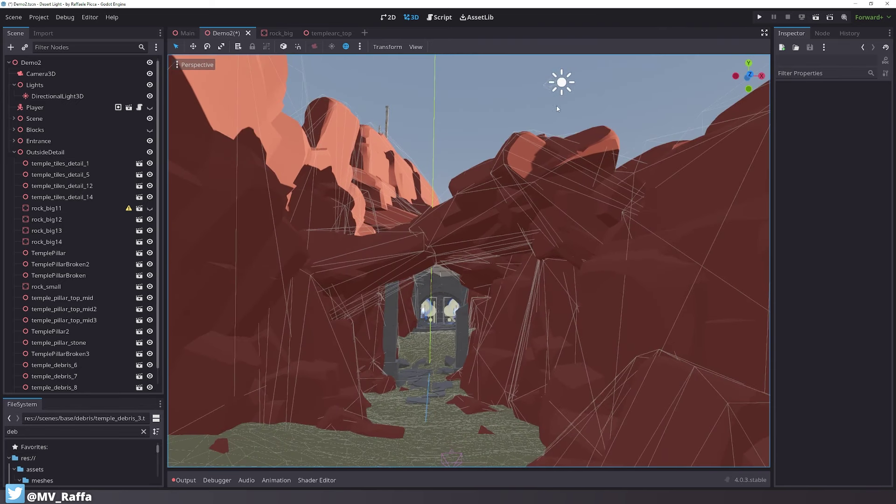
click(560, 84)
drag(584, 108, 584, 110)
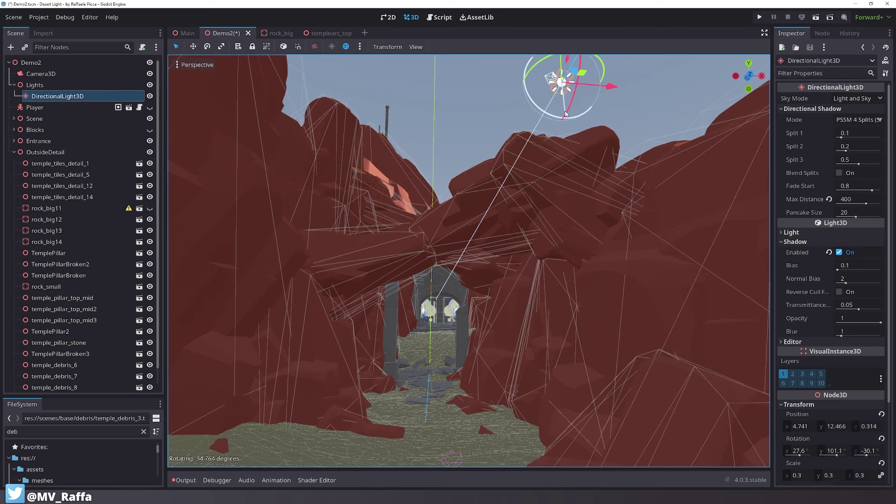
mouse_move(579, 114)
mouse_down()
mouse_move(595, 113)
mouse_move(580, 116)
mouse_up()
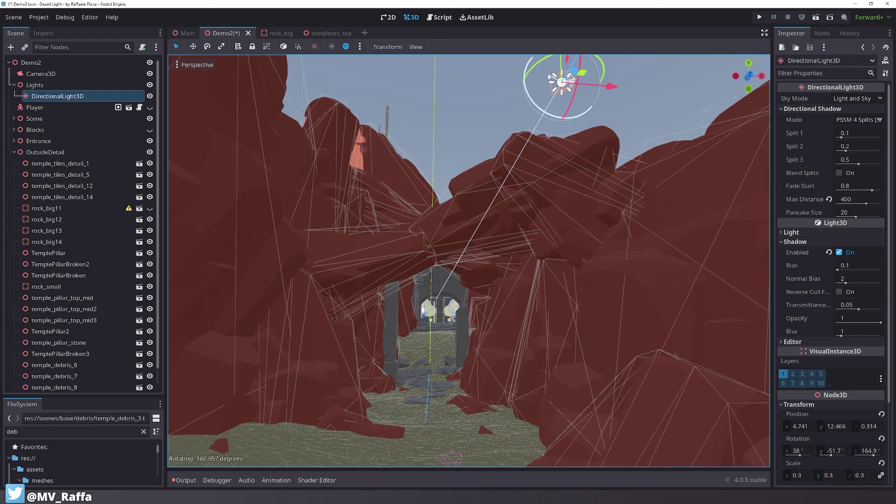
drag(564, 106, 586, 117)
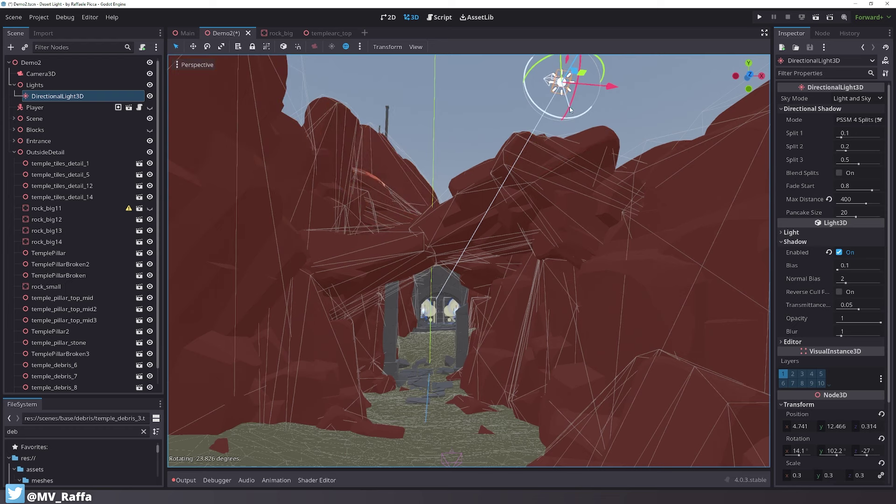
drag(576, 107, 575, 65)
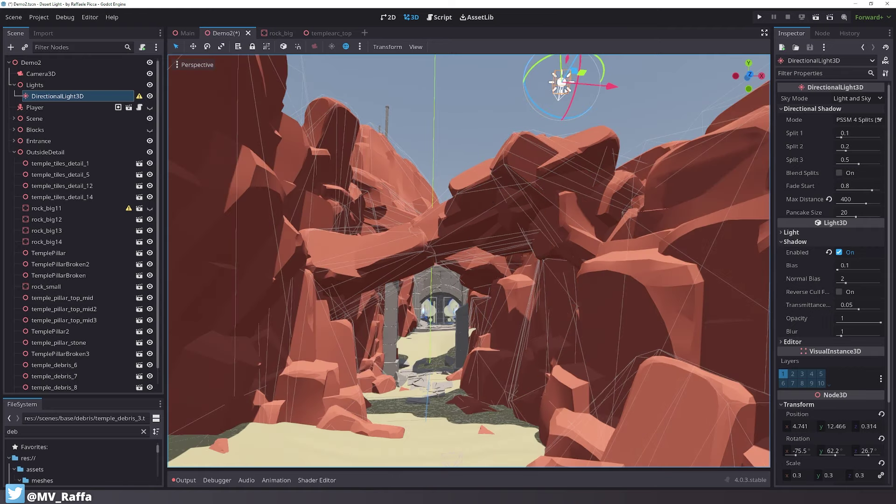
Examine the temple stairs and the entrance ground from outside the rocks and from below
scroll(498, 276, down, 8)
scroll(498, 276, up, 6)
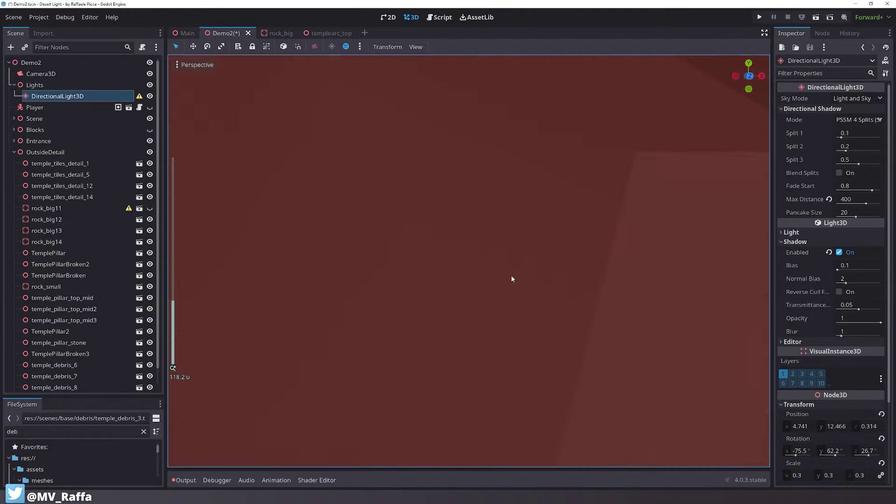
scroll(511, 276, up, 8)
scroll(506, 279, down, 8)
middle_drag(501, 284, 435, 284)
scroll(436, 284, up, 6)
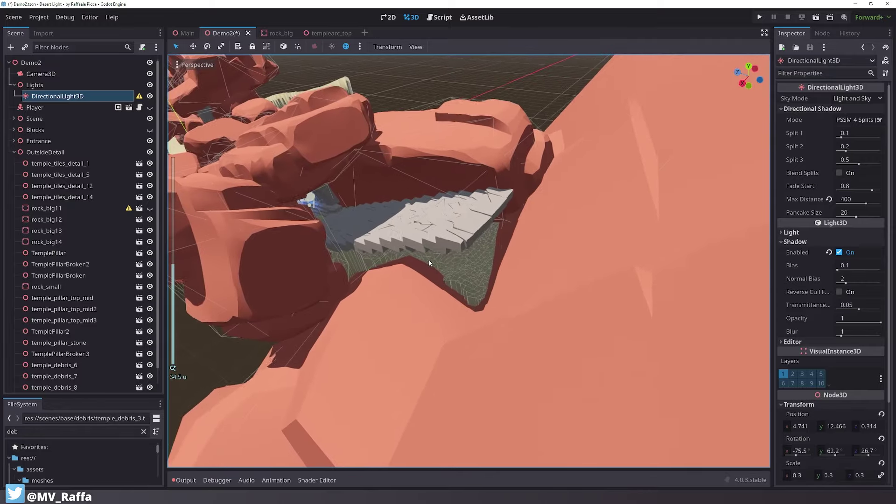
middle_drag(493, 297, 556, 202)
scroll(424, 286, down, 3)
scroll(572, 267, up, 2)
scroll(574, 278, up, 2)
scroll(557, 202, up, 2)
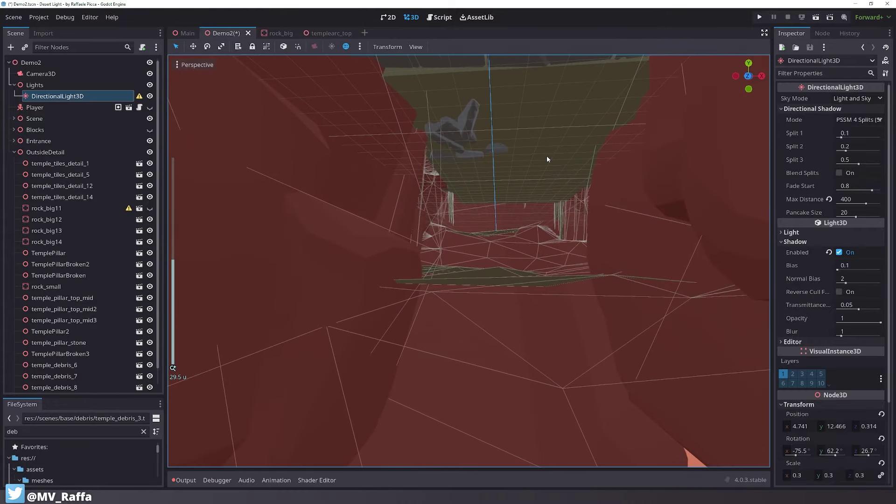
Duplicate the TempleEntranceGround slab by the temple stairs and prepare the copy for moving
click(546, 157)
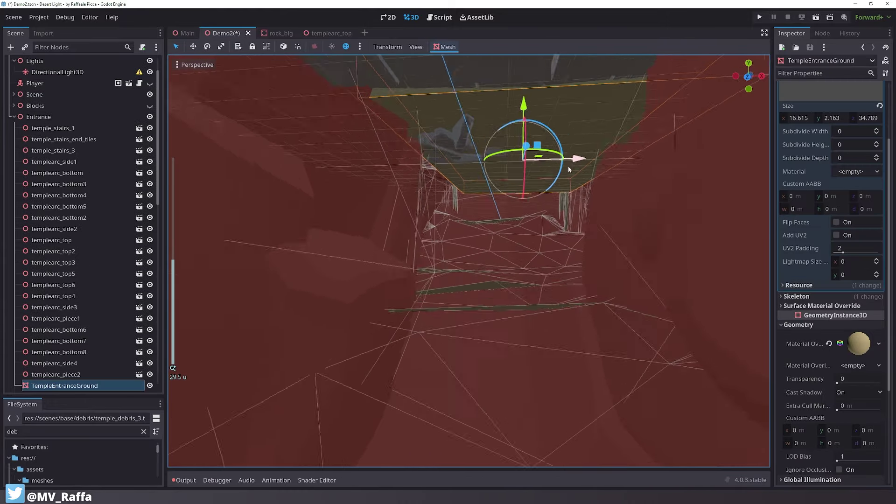
middle_drag(568, 168, 418, 252)
scroll(505, 242, down, 4)
scroll(419, 242, down, 2)
key(ctrl+d)
key(w)
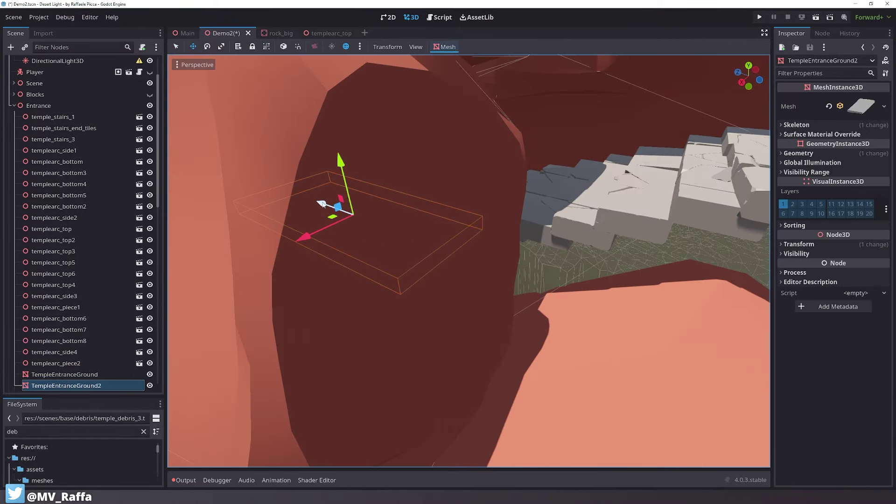
middle_drag(543, 339, 516, 313)
scroll(462, 307, down, 4)
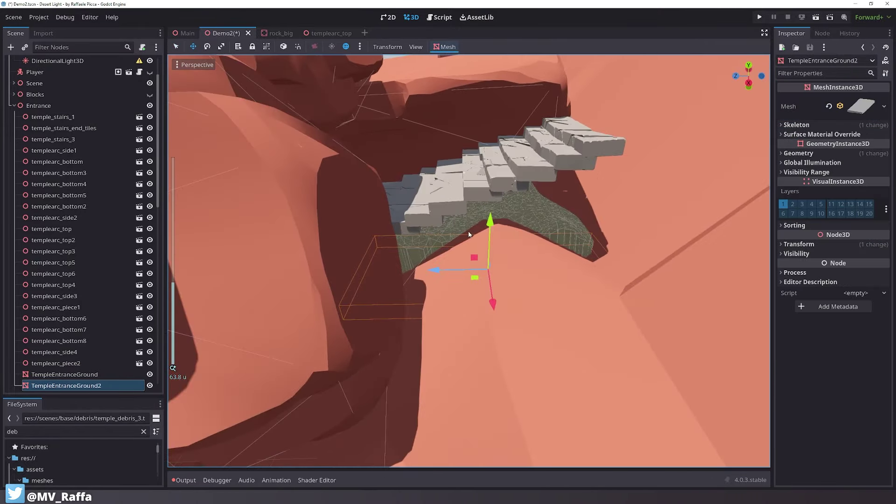
Tilt the TempleEntranceGround2 slab toward the slope of the entrance stairs
key(e)
drag(486, 189, 514, 157)
key(w)
scroll(514, 161, up, 5)
middle_drag(513, 205, 510, 232)
scroll(515, 254, down, 12)
Check TempleEntranceGround2 from the right side view and rotate it by about -4.8 degrees to follow the stair slope
click(749, 80)
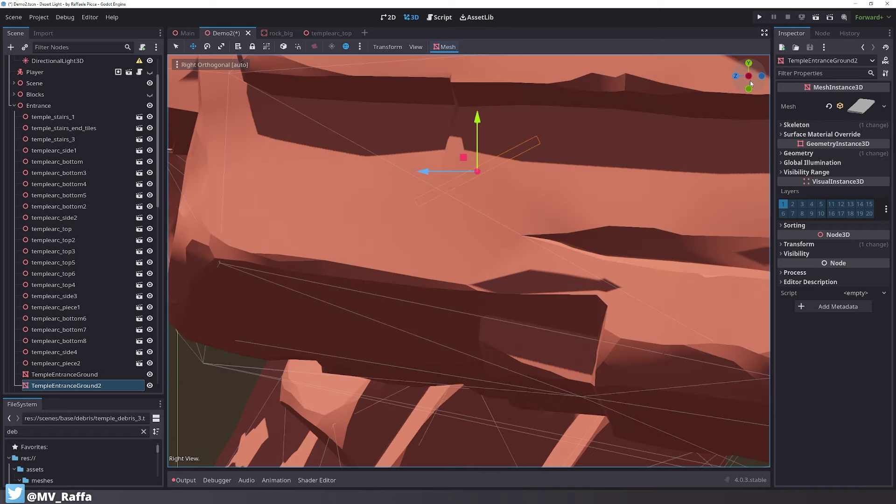
scroll(564, 165, down, 7)
key(q)
shift+middle_drag(564, 167, 575, 211)
scroll(575, 211, up, 12)
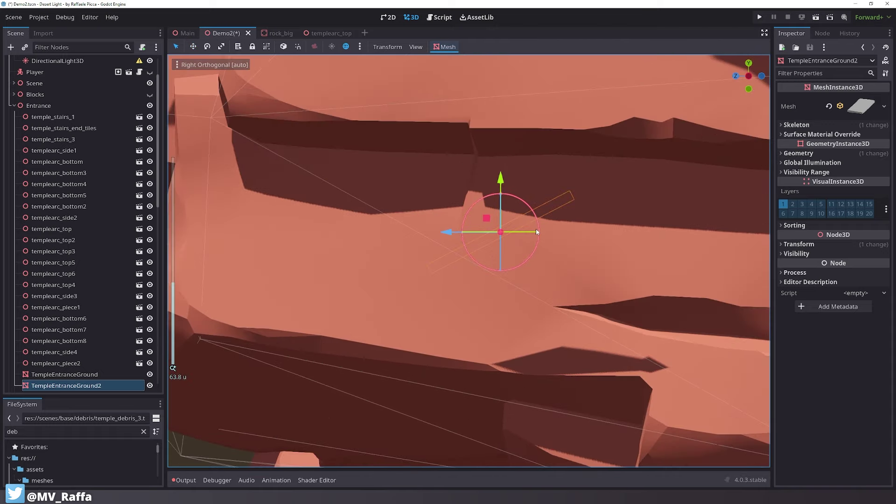
middle_drag(648, 172, 550, 229)
scroll(593, 228, down, 2)
key(e)
drag(479, 242, 486, 241)
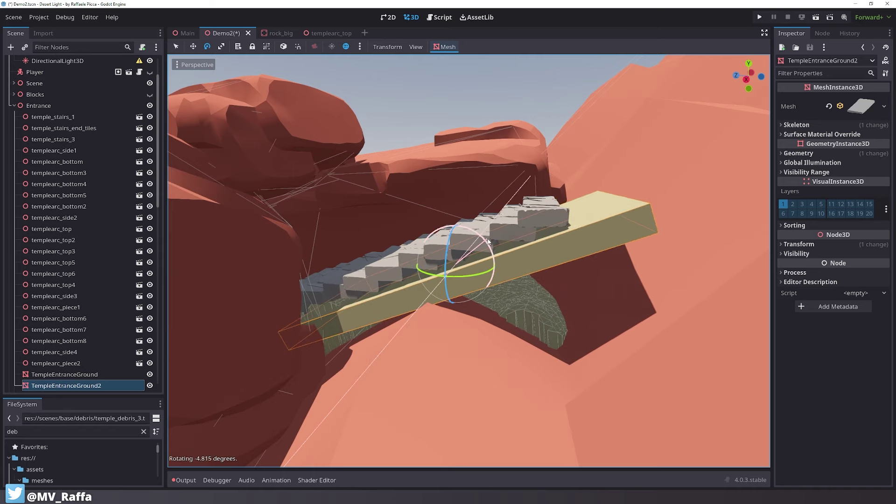
Raise TempleEntranceGround2 beneath the entrance stairs, undoing the last upward move, and check its fit from around
drag(458, 214, 455, 195)
middle_drag(455, 197, 505, 259)
drag(486, 237, 467, 203)
key(ctrl+z)
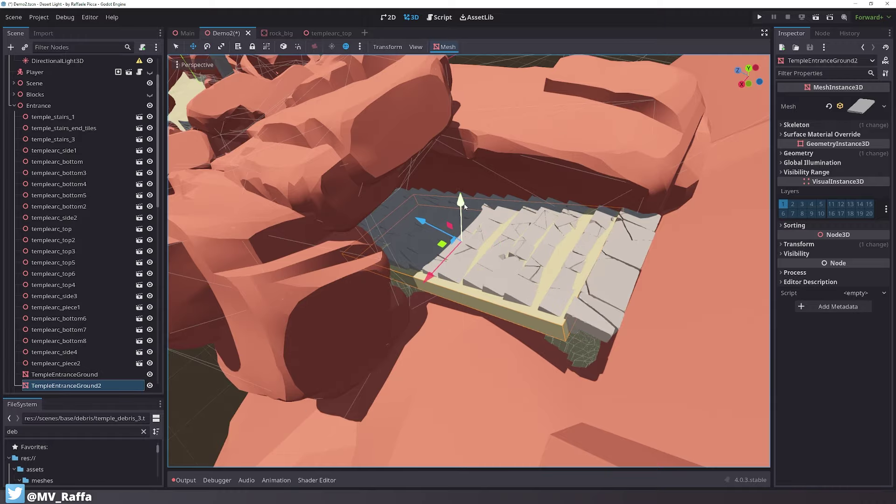
middle_drag(467, 203, 564, 228)
scroll(563, 228, down, 8)
scroll(587, 236, up, 7)
scroll(543, 250, down, 10)
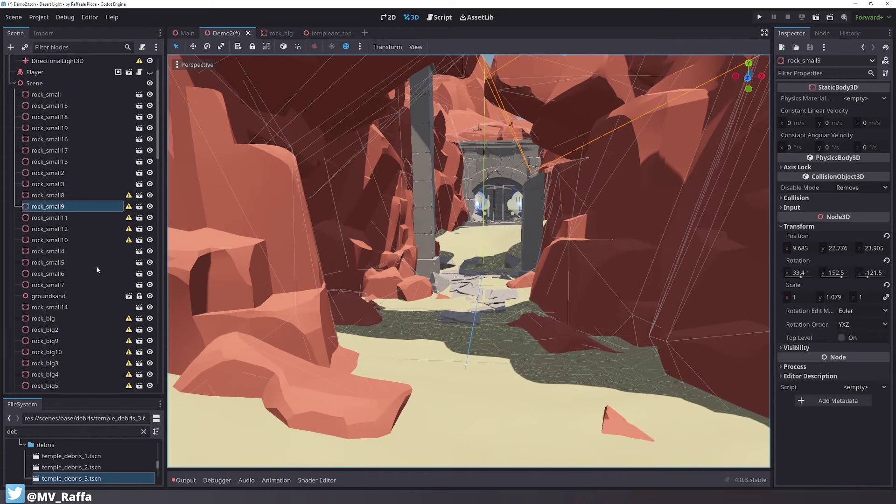
Collapse the Scene, Entrance and OutsideDetail groups in the scene tree
click(15, 86)
click(14, 106)
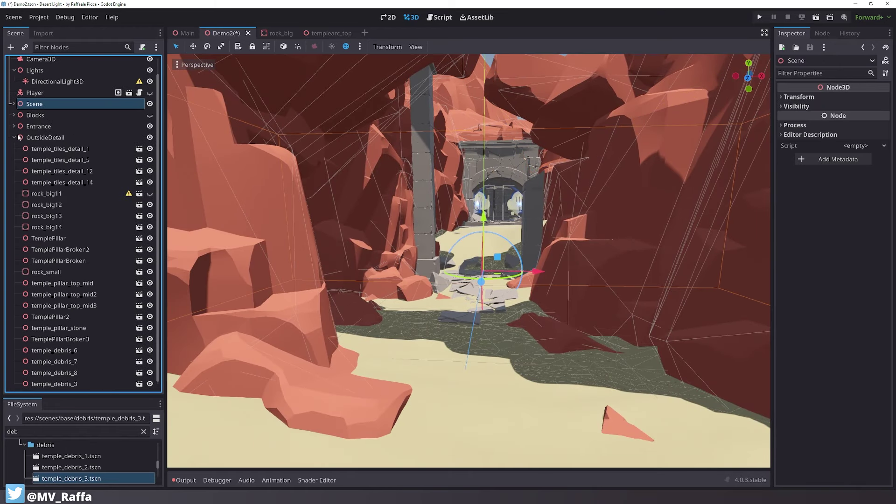
click(14, 138)
click(47, 194)
Preview the level through Camera3D and save the Demo2 scene
click(45, 75)
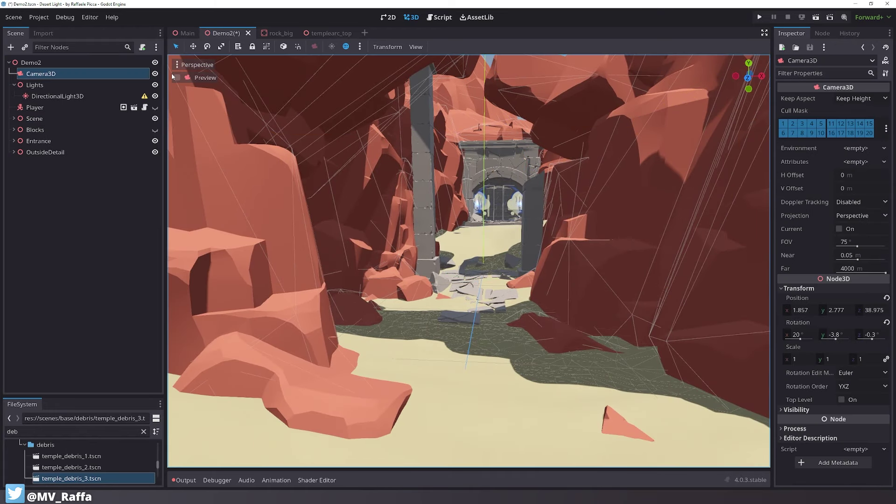
click(176, 77)
click(86, 253)
key(ctrl+s)
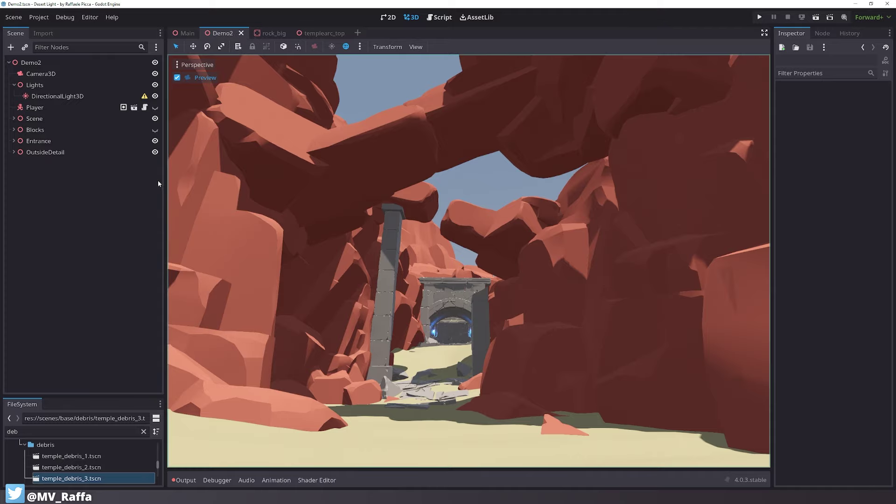
Add a WorldEnvironment node to Demo2 and place it above Camera3D in the scene tree
click(71, 63)
key(ctrl+a)
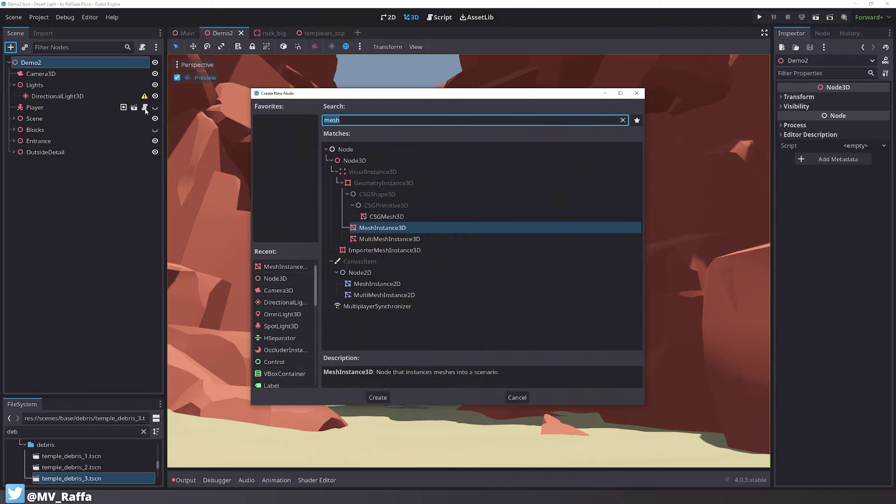
text(worl)
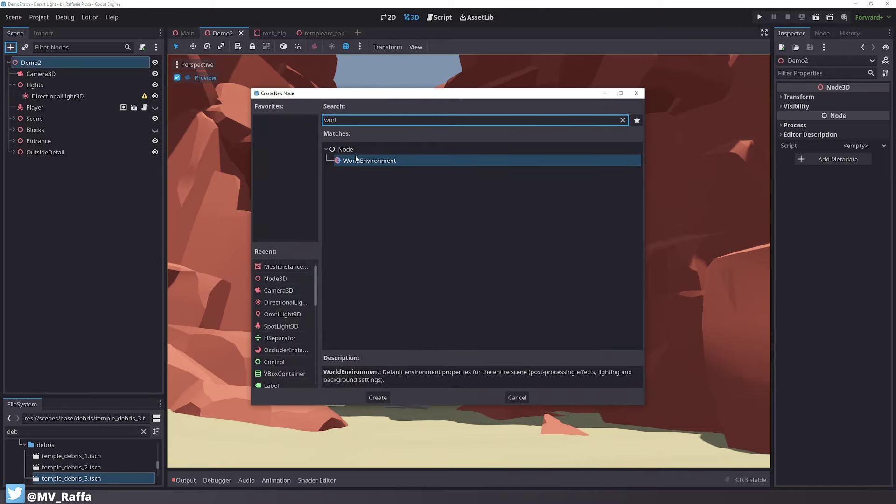
double_click(355, 160)
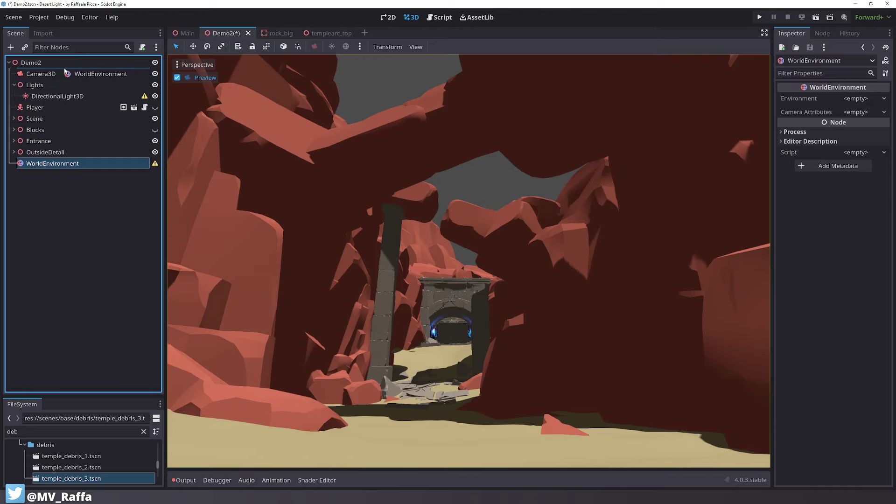
drag(66, 70, 67, 69)
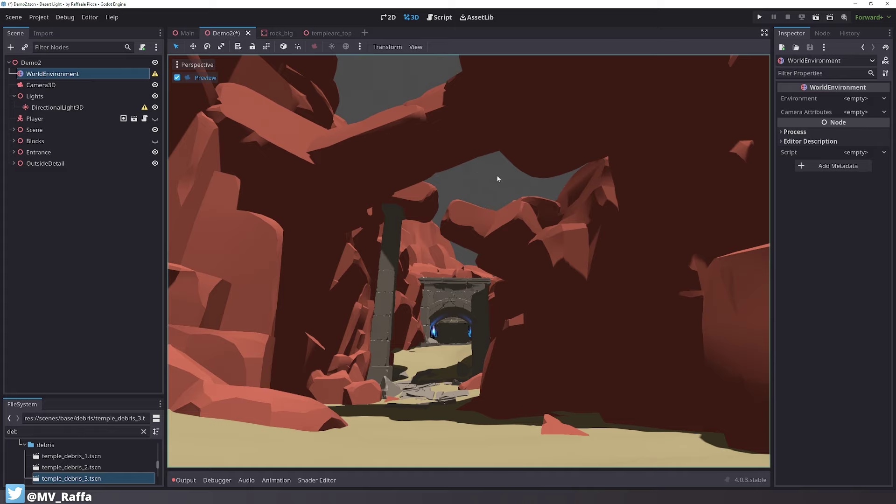
Create a new Environment for the WorldEnvironment node and set its background mode to Sky
click(853, 100)
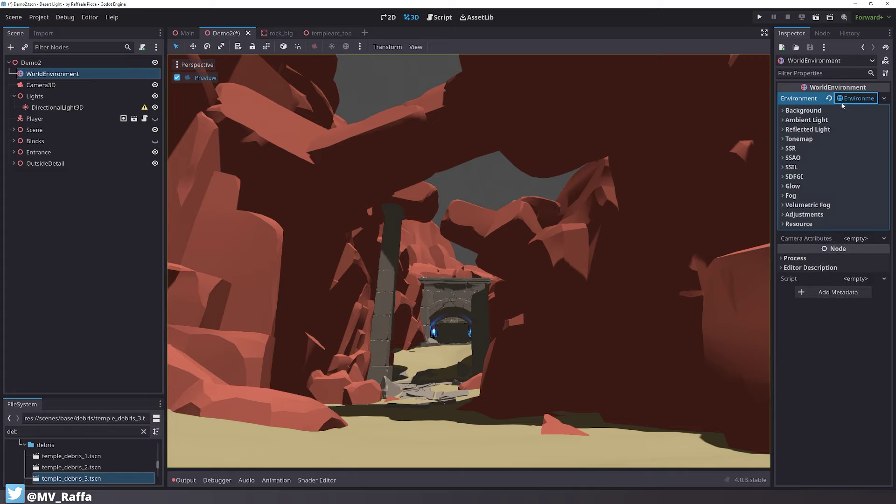
click(829, 109)
click(854, 124)
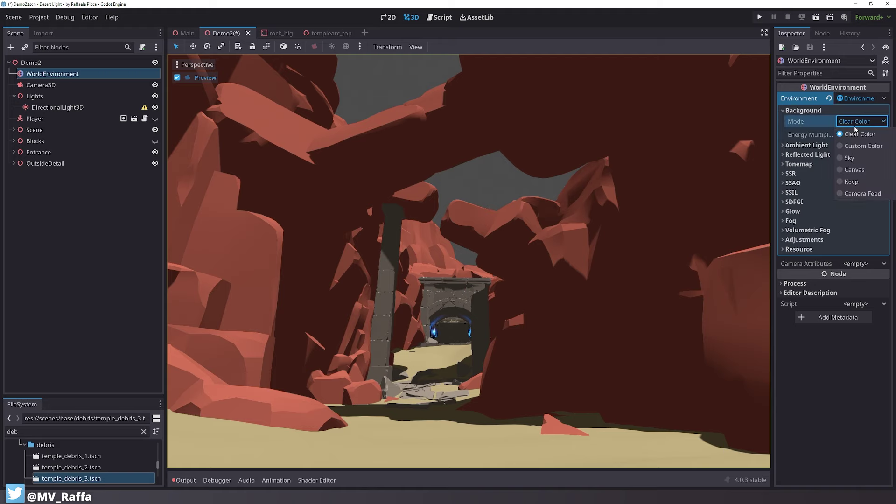
click(849, 158)
click(802, 111)
Create a new Sky in the environment and give it a procedural sky material
click(812, 120)
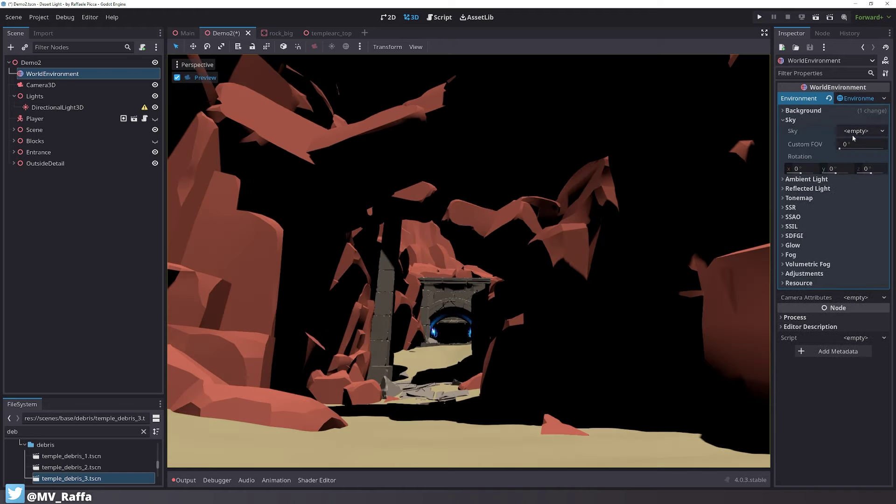
click(854, 131)
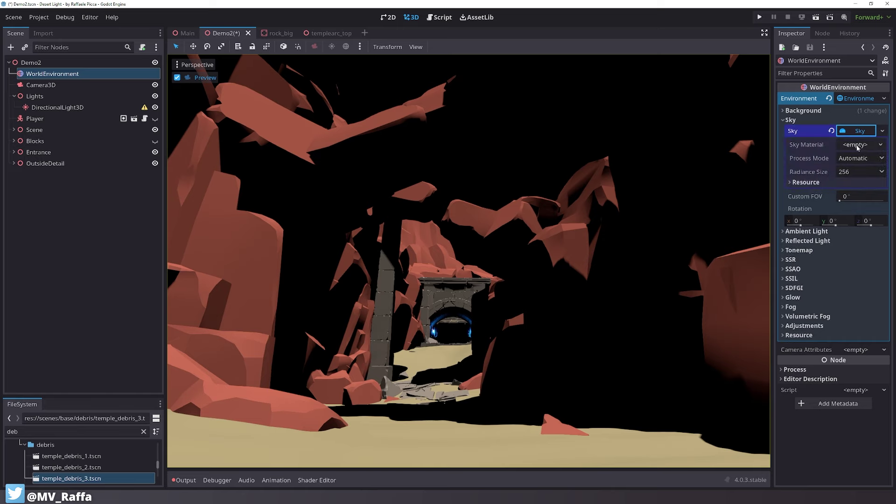
click(857, 144)
click(848, 180)
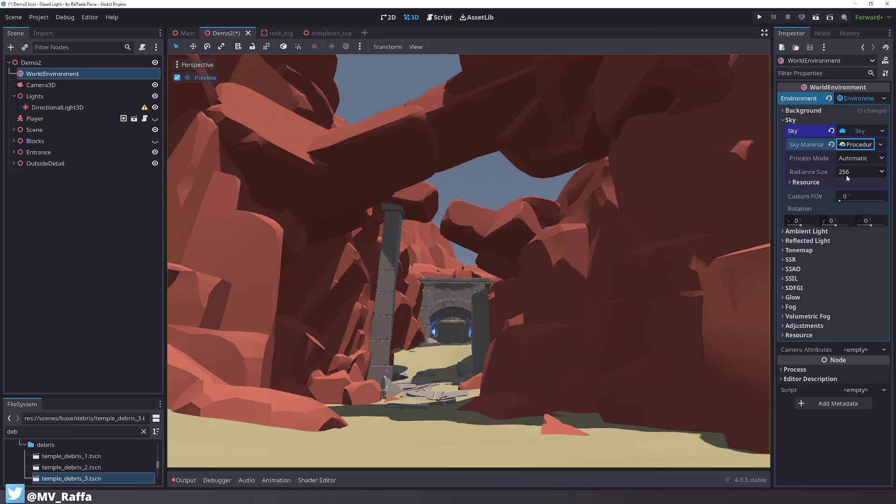
Set the procedural sky material's sky top color to the lighter blue 8fa6c3
click(853, 145)
click(810, 168)
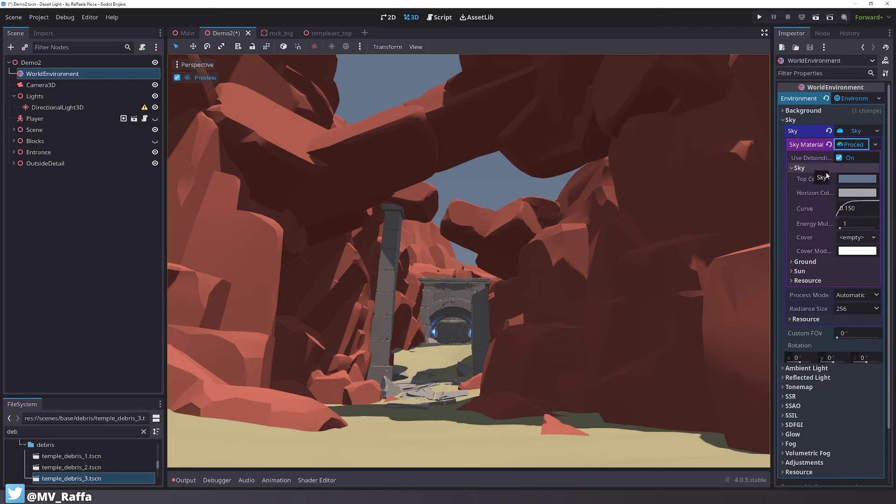
click(855, 179)
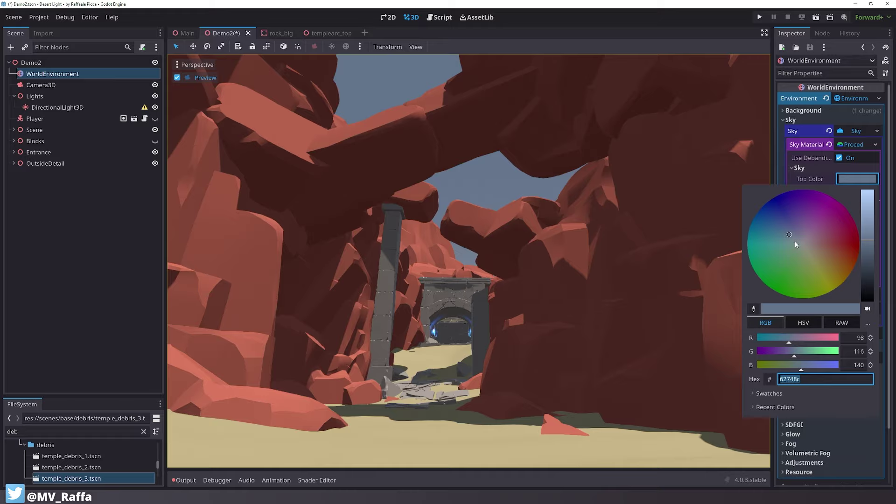
mouse_move(794, 241)
mouse_down()
mouse_move(811, 252)
mouse_move(784, 231)
mouse_move(763, 240)
mouse_move(790, 235)
mouse_up()
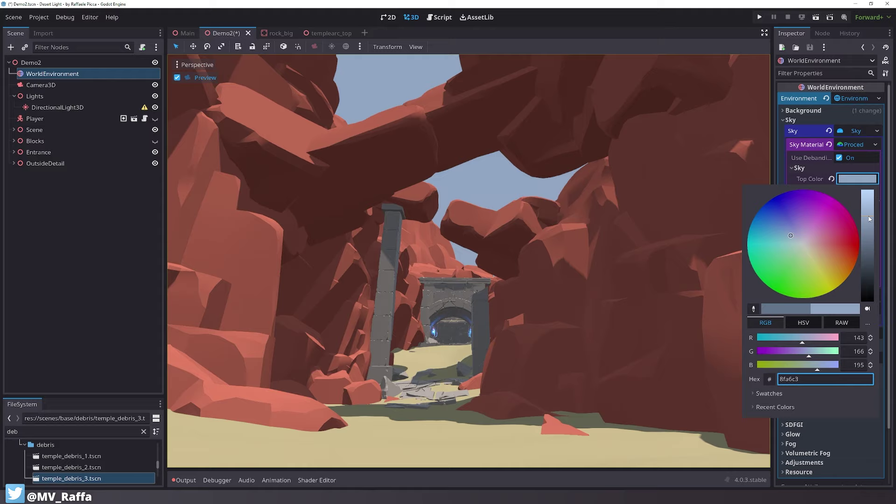
click(868, 217)
click(819, 166)
click(818, 166)
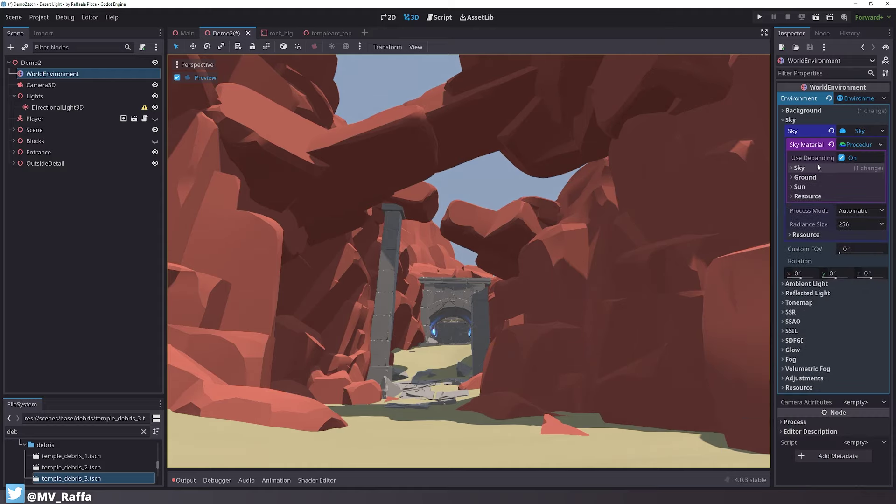
Set the environment's ambient light sky contribution and energy both to 0, leaving the node deselected
click(805, 120)
click(807, 129)
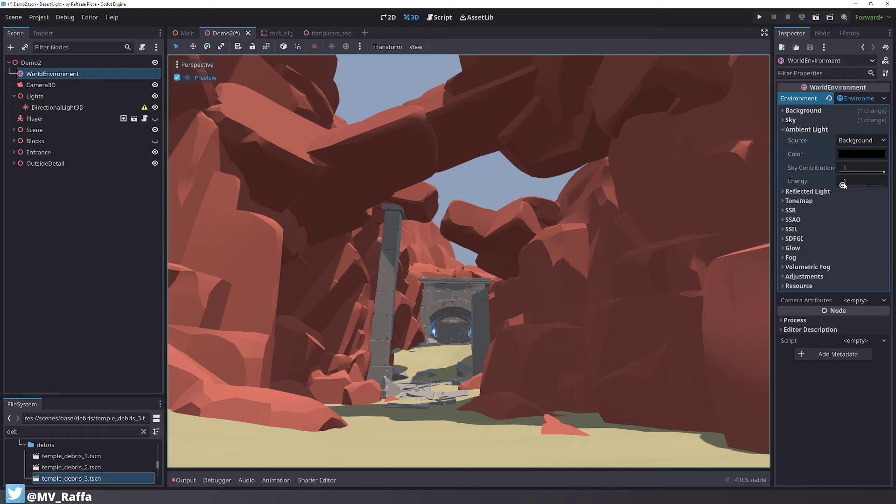
mouse_move(843, 184)
mouse_down()
mouse_move(839, 172)
mouse_move(872, 171)
mouse_move(840, 171)
mouse_up()
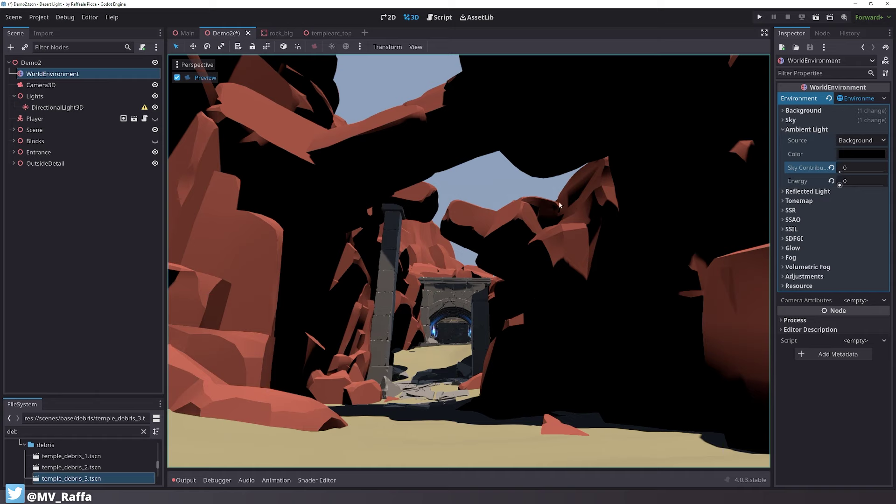
click(114, 198)
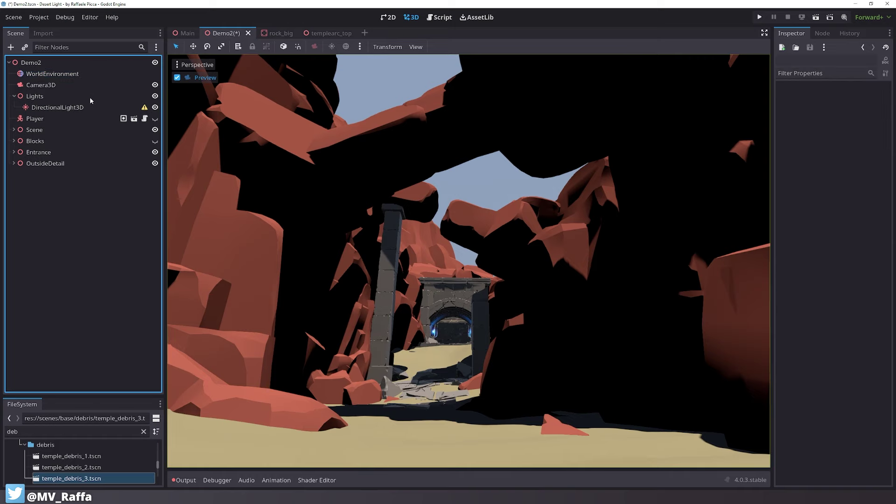
Read the DirectionalLight3D's configuration warning and correct the light's scale to clear it
click(123, 108)
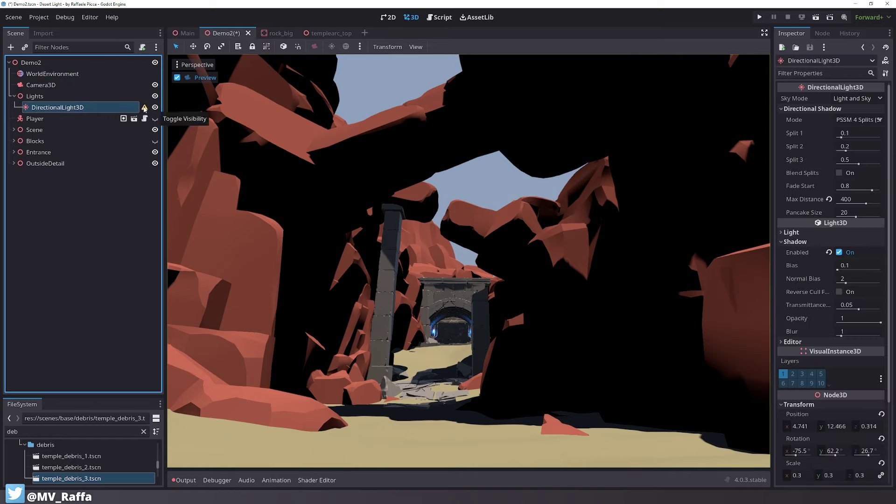
mouse_move(145, 109)
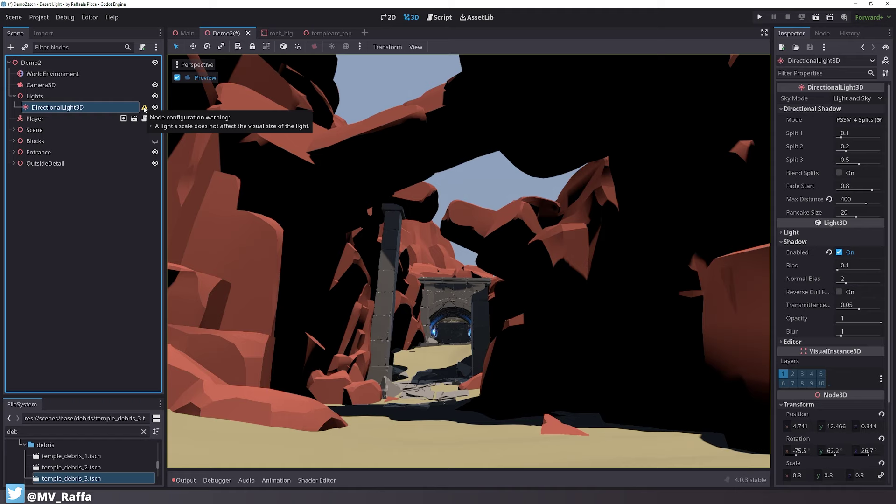
scroll(821, 327, down, 3)
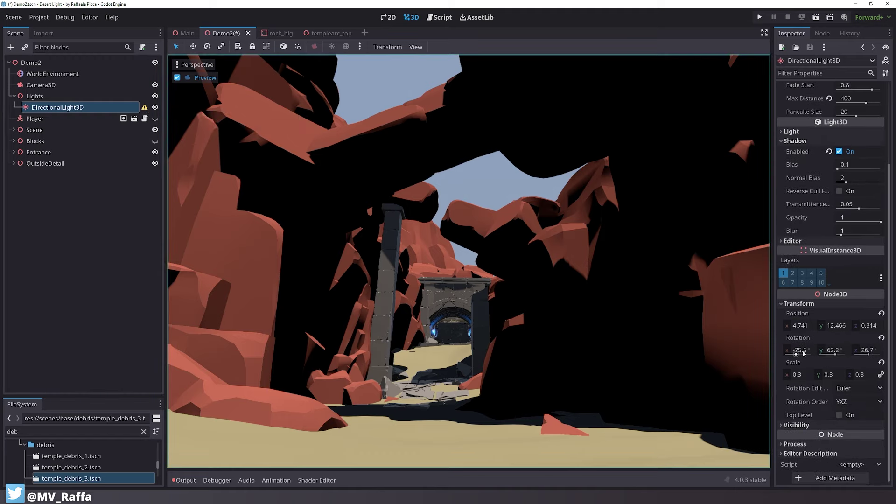
click(806, 376)
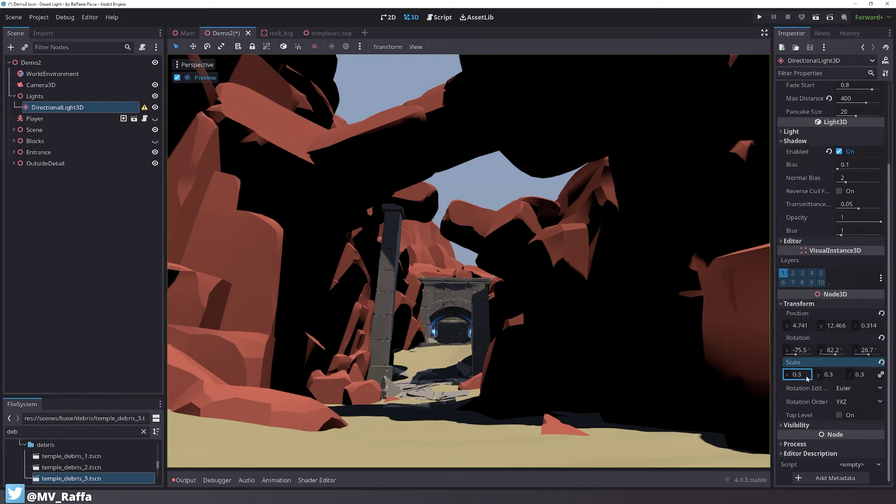
click(88, 232)
Hide DirectionalLight3D and leave the camera preview to inspect the unlit temple entrance up close
click(155, 107)
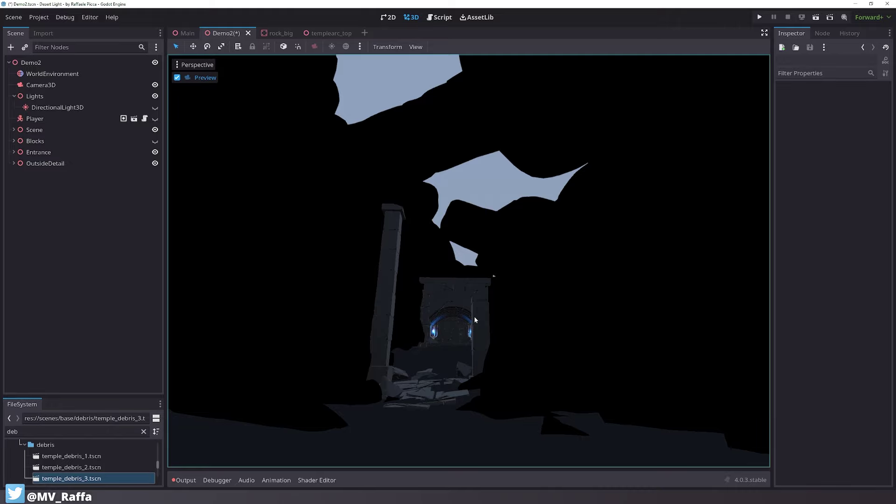
click(195, 78)
scroll(440, 274, up, 5)
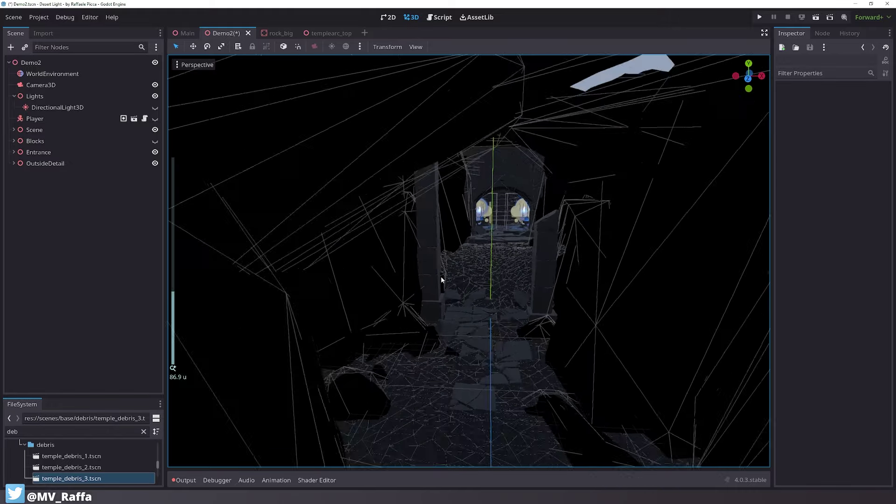
click(357, 229)
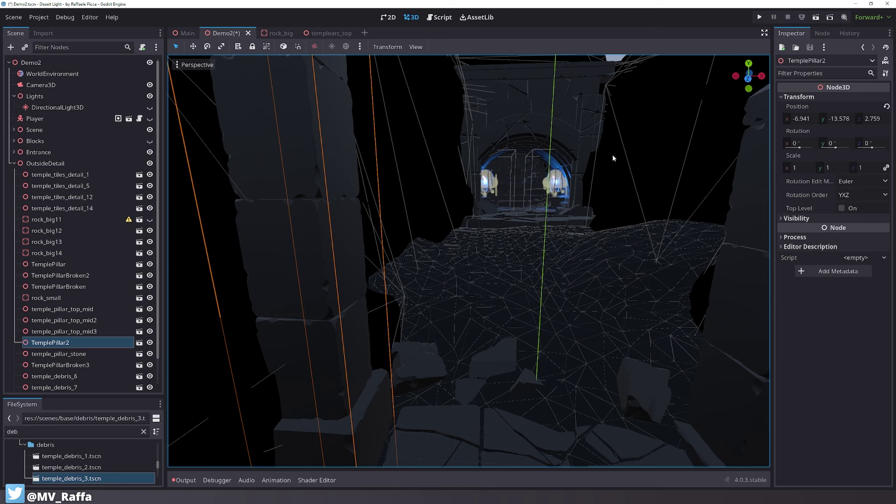
Make more room for the project file list and return to the Camera3D preview
drag(83, 396, 83, 197)
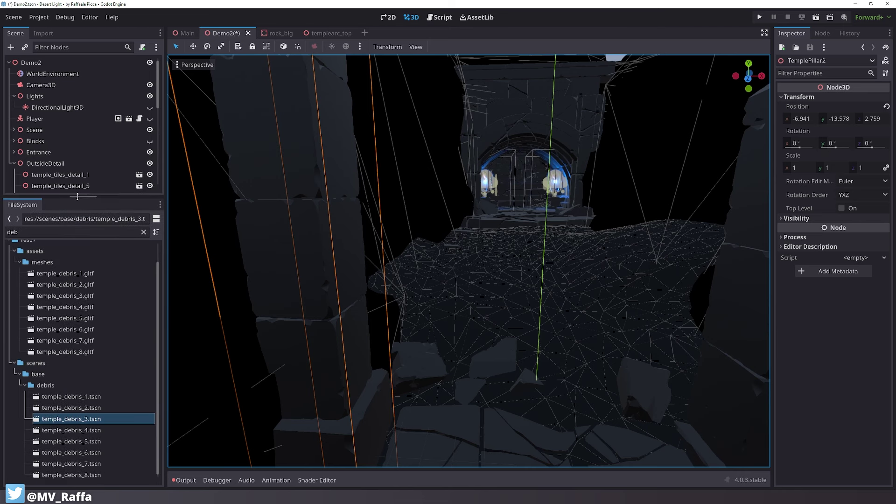
scroll(463, 279, down, 3)
scroll(72, 161, down, 10)
scroll(75, 140, up, 10)
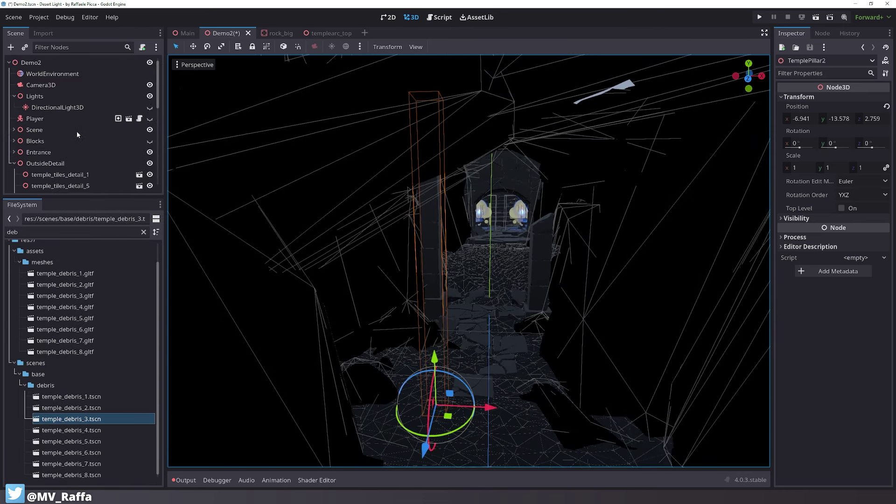
click(41, 85)
click(177, 77)
Filter the project files by "temp" to find the temple assets
click(53, 233)
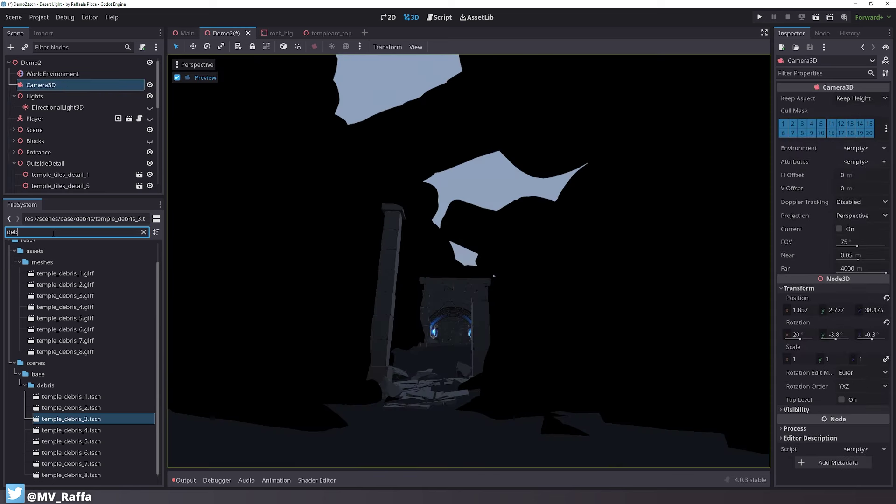
text(deb)
double_click(55, 233)
text(temp)
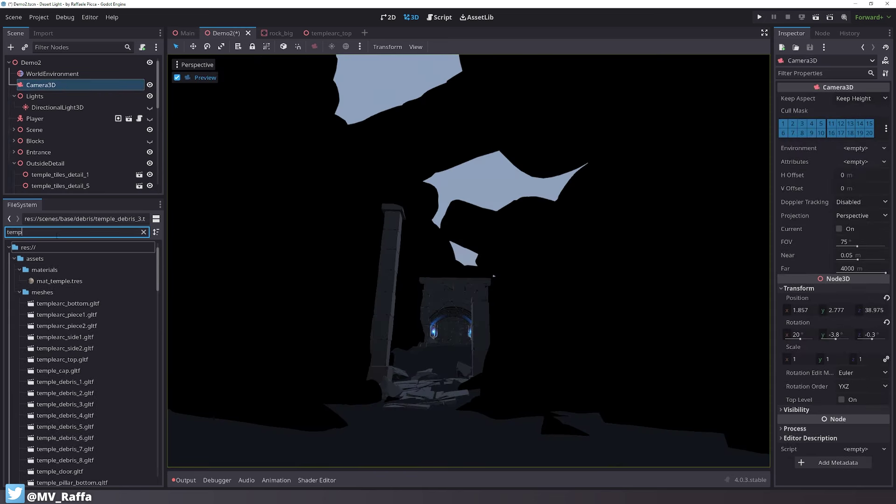
Filter the project files by "temple", open the mat_temple.tres material and collapse its Rim settings
text(le)
click(65, 281)
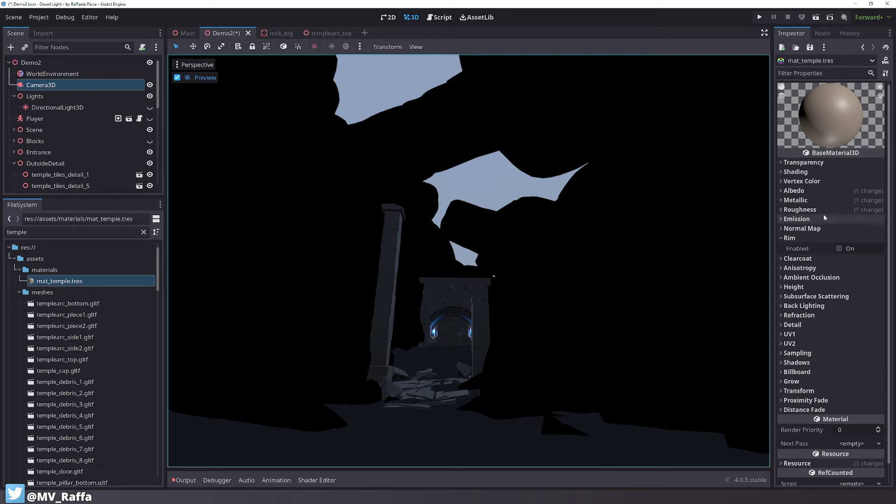
click(809, 231)
click(808, 231)
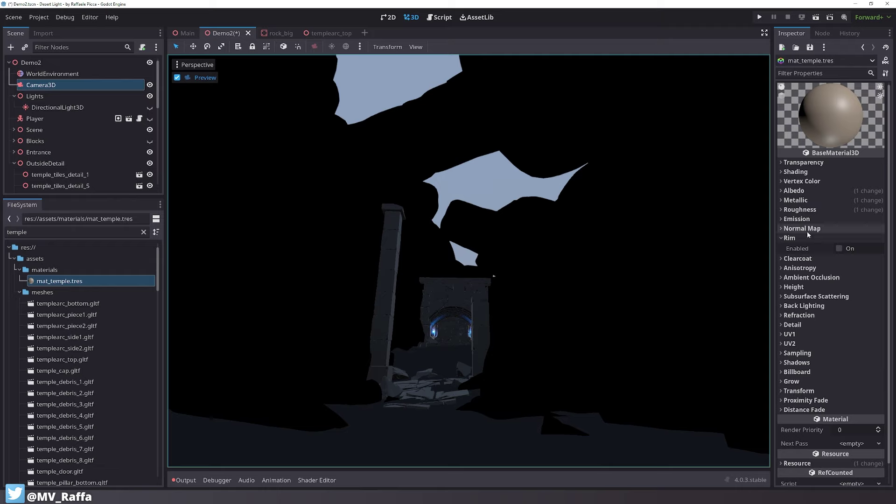
click(807, 237)
Examine the temple material's refraction, detail and albedo settings
click(808, 304)
click(809, 304)
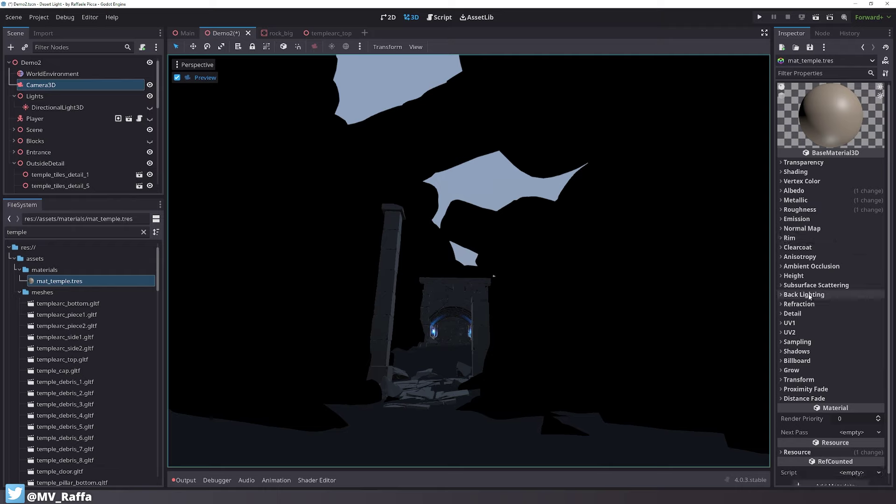
click(808, 304)
click(809, 305)
click(802, 314)
click(803, 314)
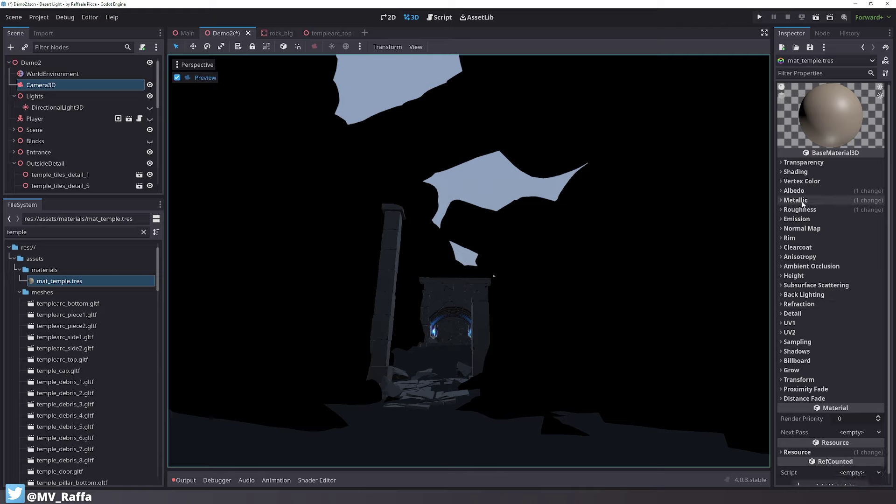
click(803, 191)
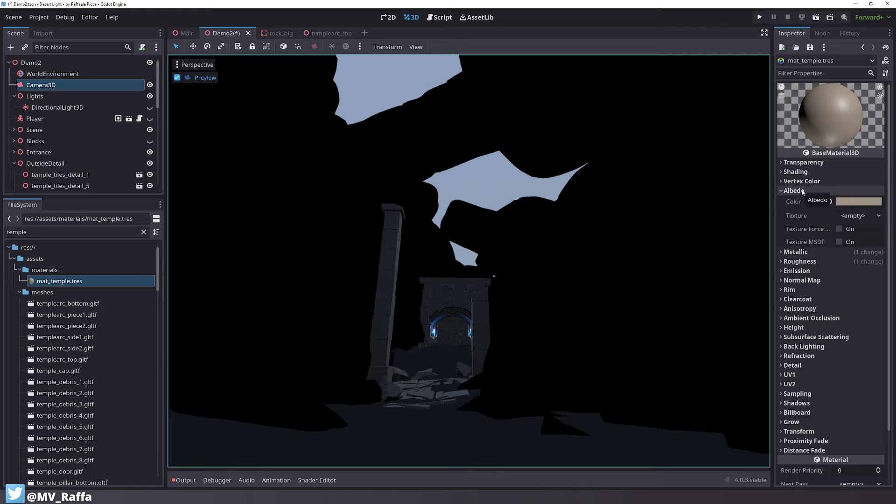
click(802, 191)
Try a specular value of 0.47 on the temple material and test its roughness
click(802, 200)
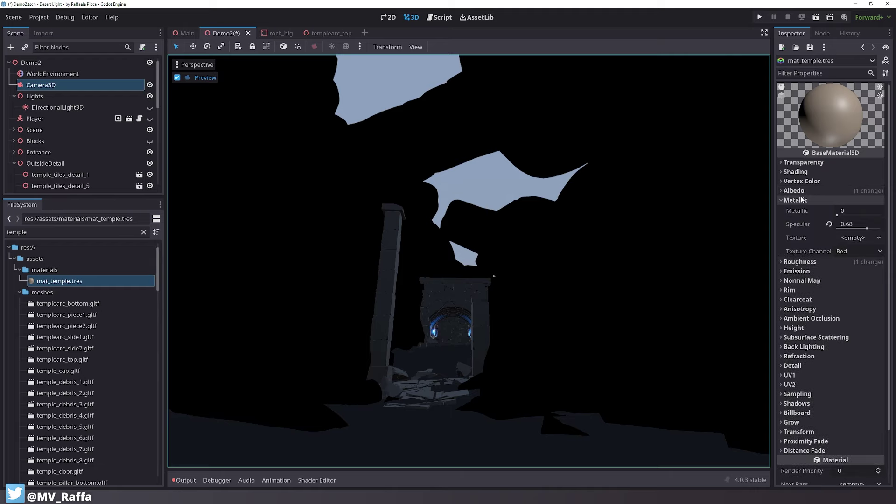
mouse_move(866, 228)
mouse_down()
mouse_move(845, 226)
mouse_move(866, 226)
mouse_up()
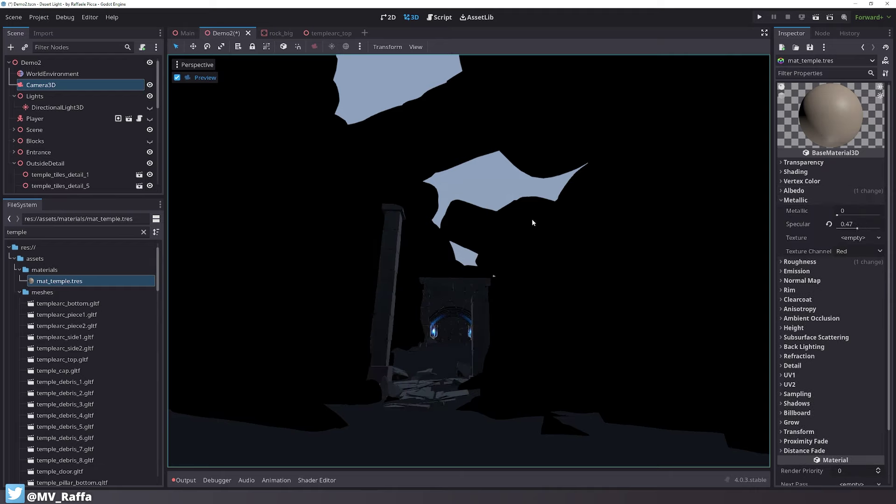
click(798, 200)
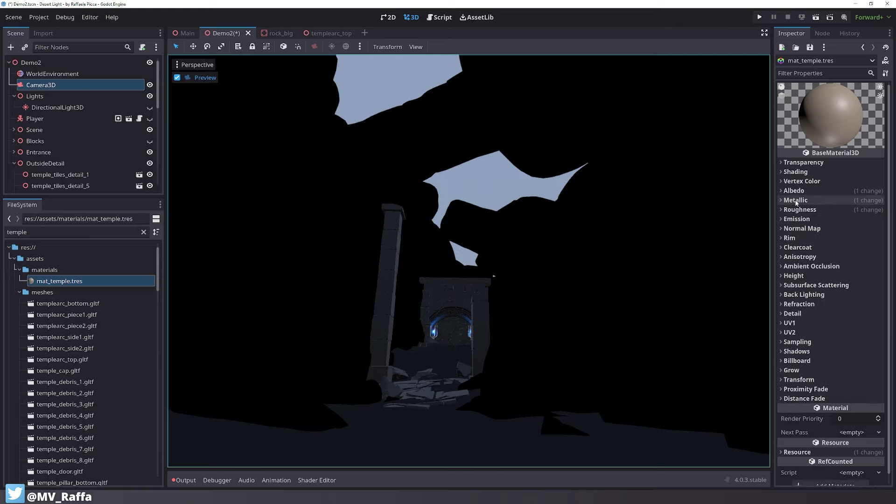
click(797, 210)
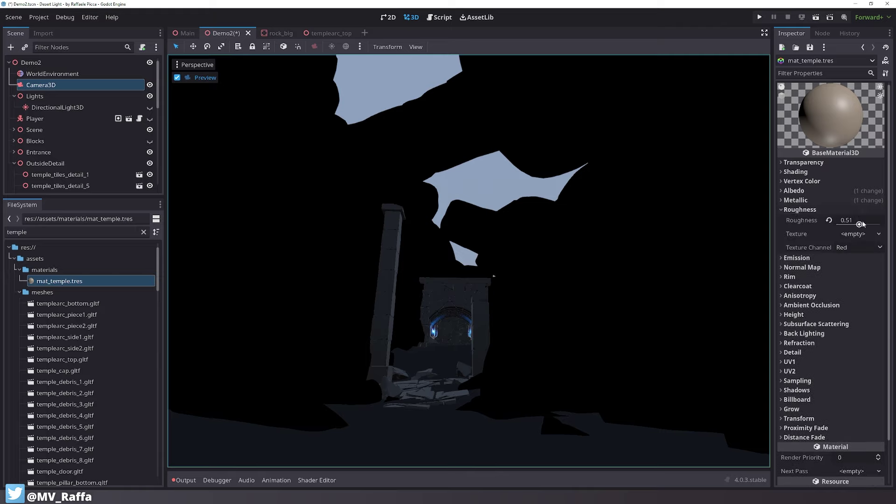
drag(859, 224, 863, 225)
click(796, 210)
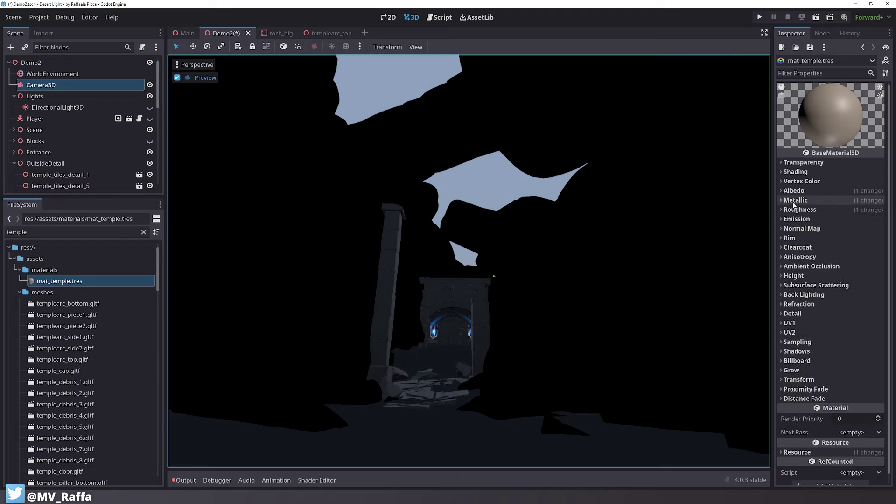
Set the temple material's specular to 0.46, select WorldEnvironment and save the scene
click(794, 192)
click(794, 192)
click(795, 200)
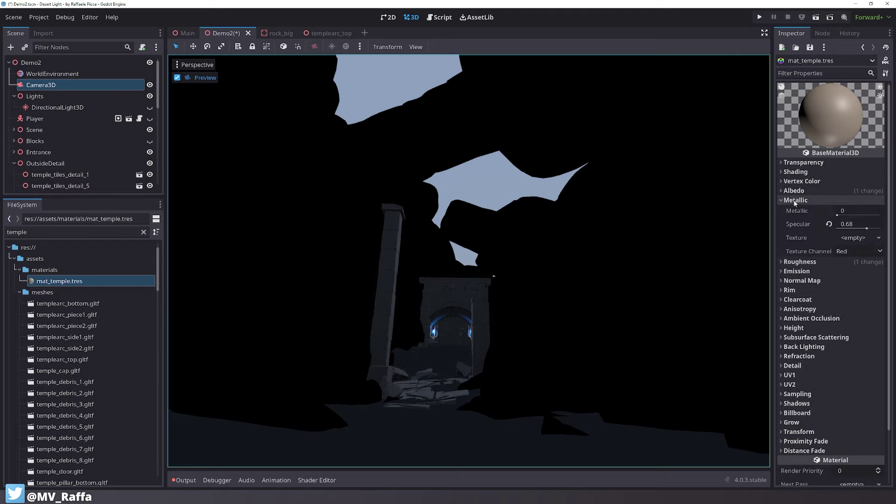
drag(864, 227, 857, 224)
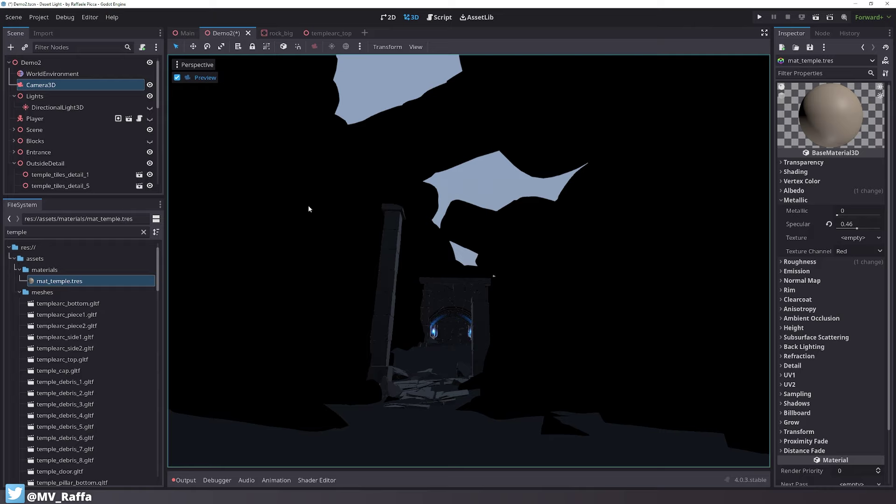
click(46, 74)
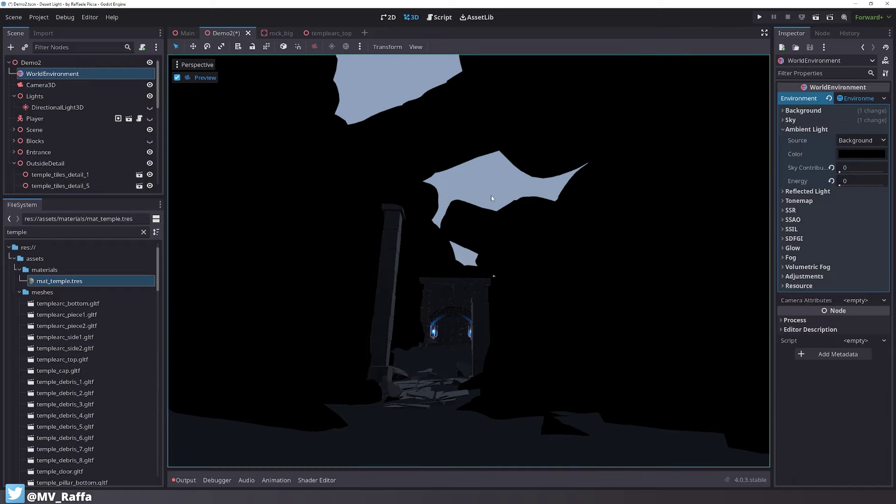
key(ctrl+s)
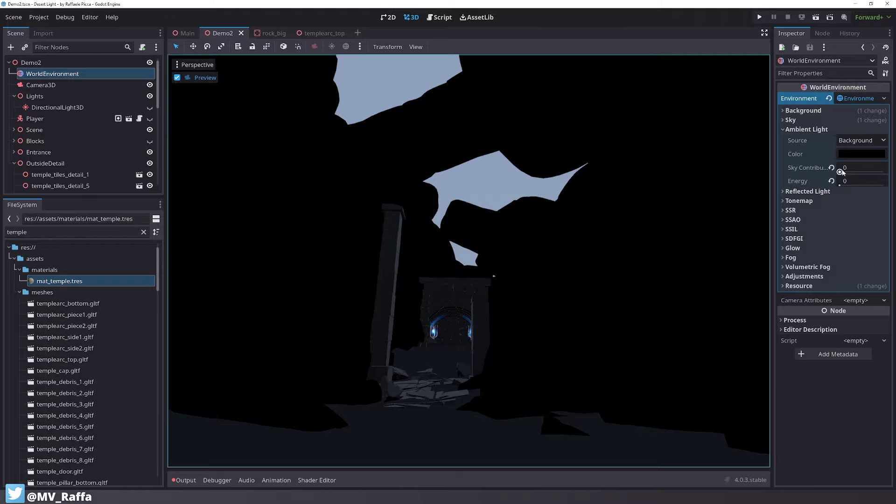
Try an ambient light sky contribution of 0.02 and raise it to 1 on the WorldEnvironment
mouse_move(839, 172)
mouse_down()
mouse_move(889, 171)
mouse_move(840, 161)
mouse_up()
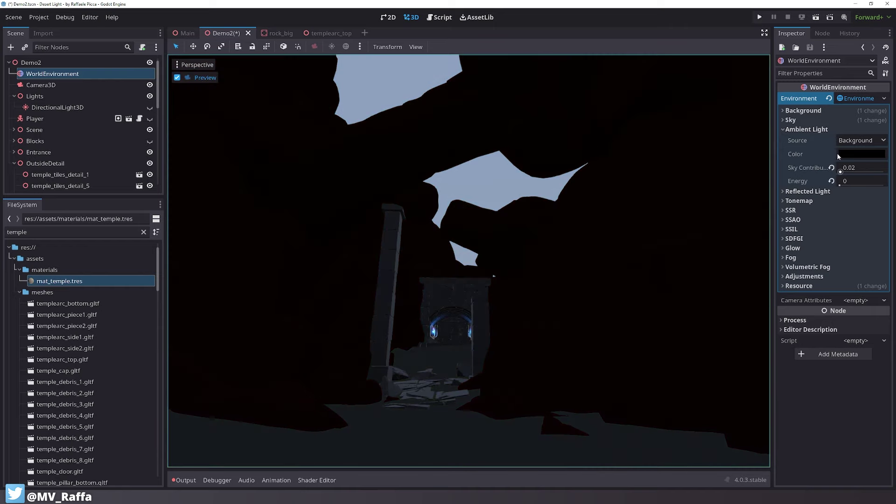
click(827, 119)
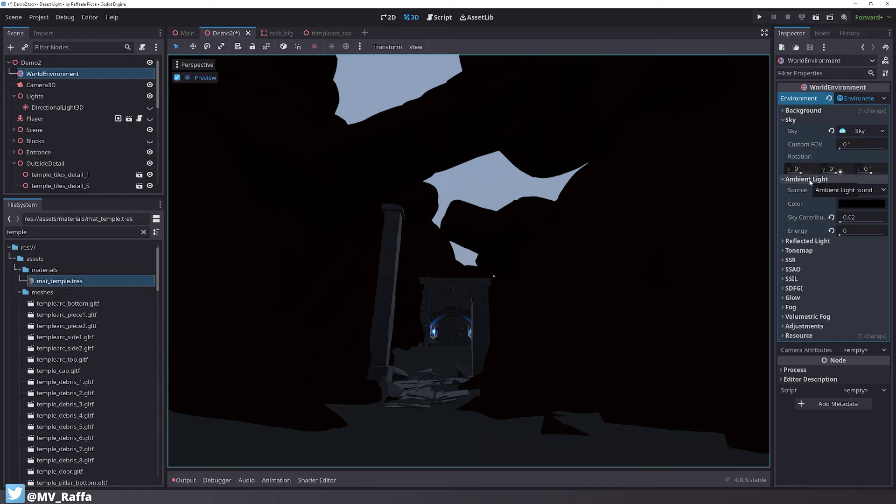
click(858, 217)
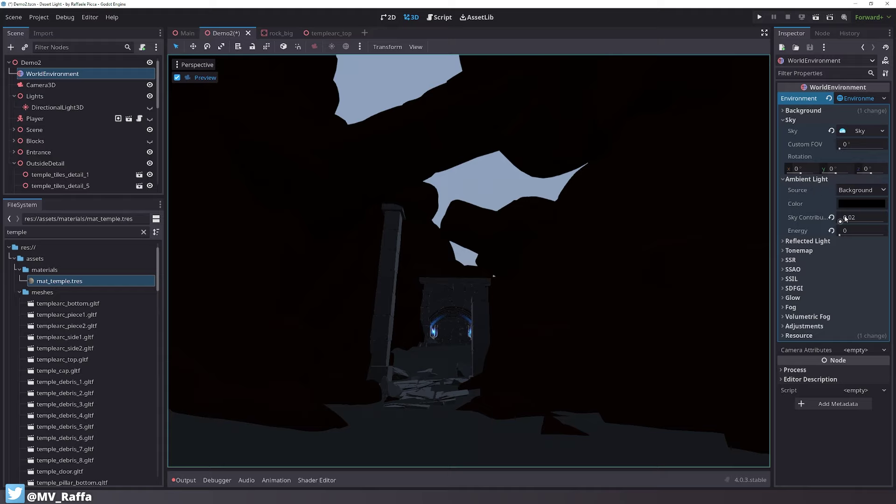
text(1)
key(Return)
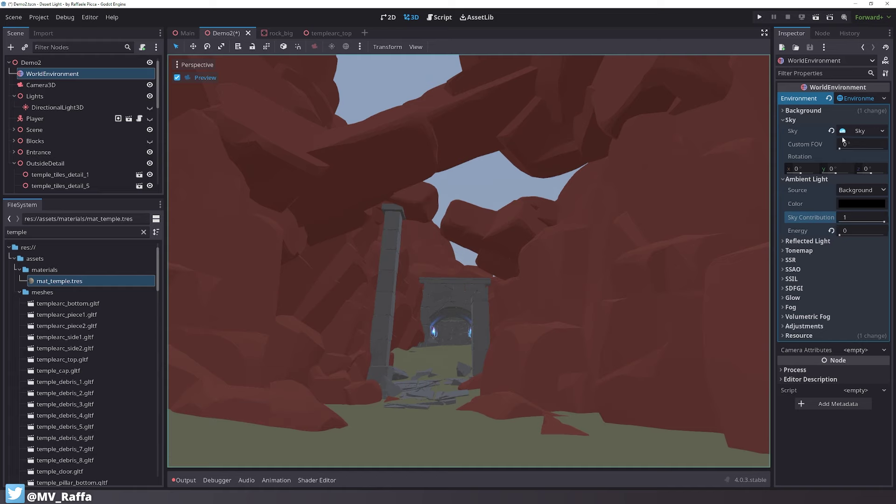
Open the sky's procedural material, try a sky energy multiplier of 3.49 and reset it to its default
click(850, 132)
click(857, 144)
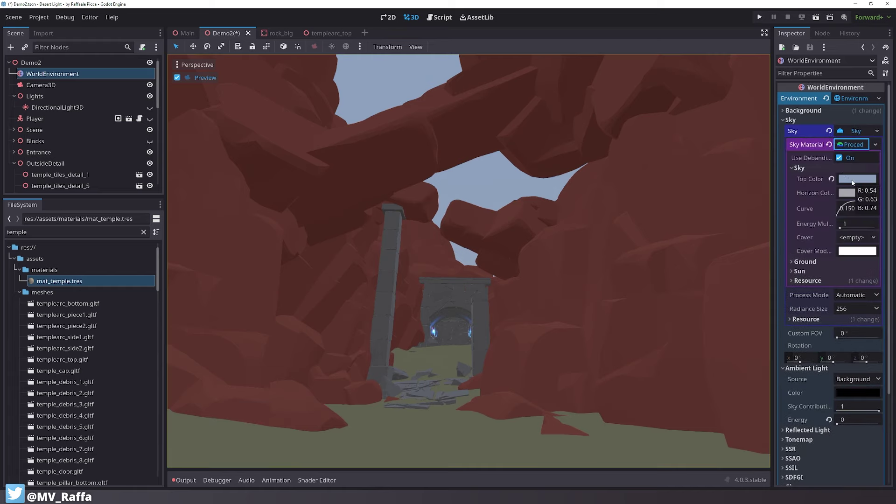
drag(839, 228, 842, 227)
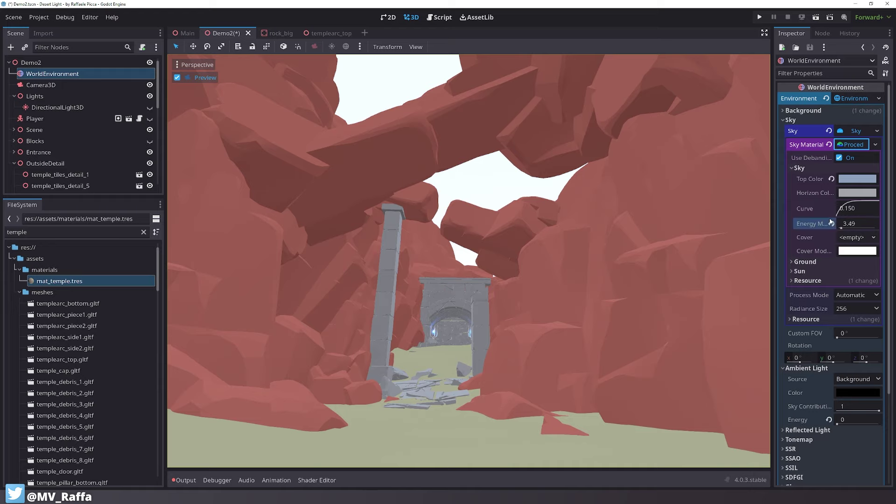
click(831, 224)
Try pink tones for the sky's top color, ending on hex be78a3
click(853, 180)
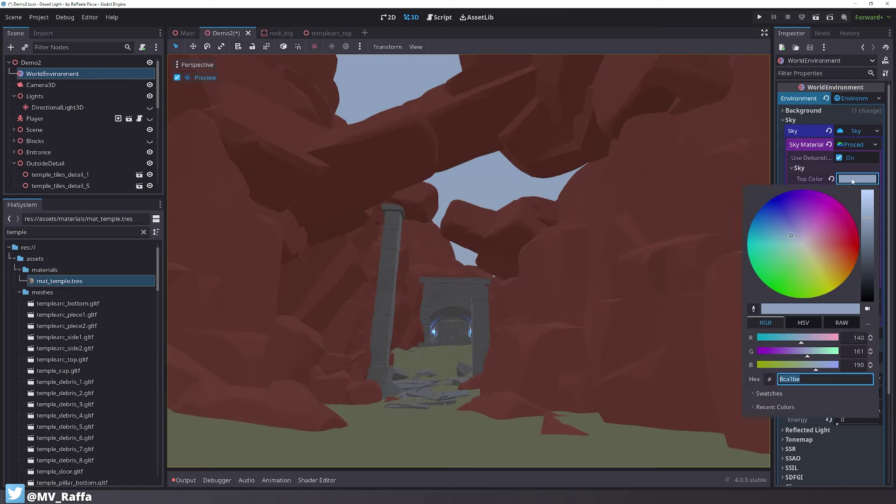
click(817, 234)
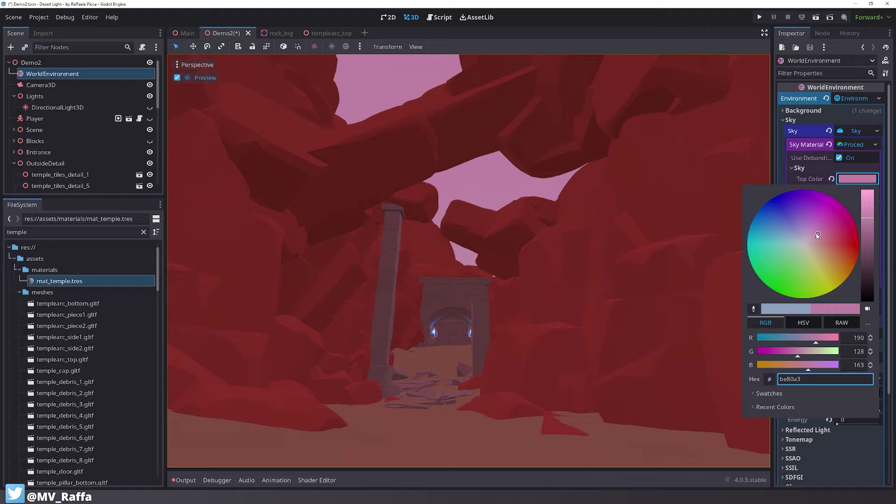
mouse_move(817, 235)
mouse_down()
mouse_move(784, 261)
mouse_move(835, 243)
mouse_move(807, 220)
mouse_move(834, 246)
mouse_move(825, 231)
mouse_move(812, 238)
mouse_up()
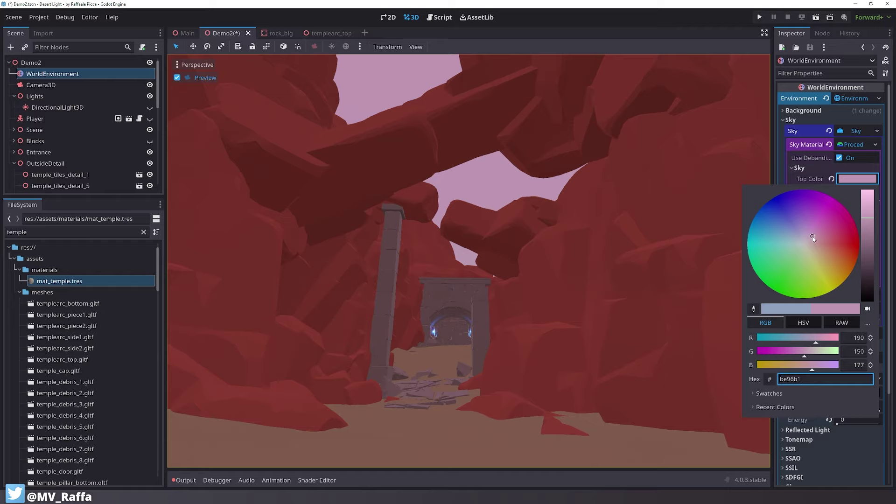
drag(812, 238, 820, 234)
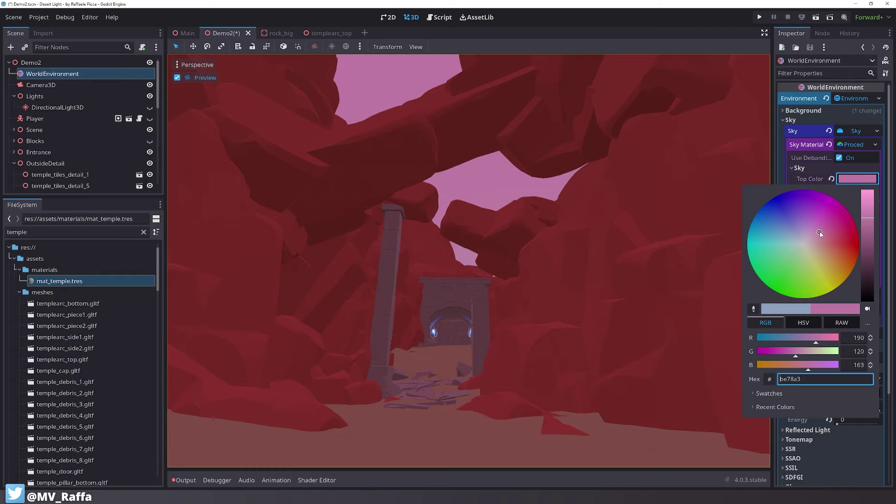
click(785, 154)
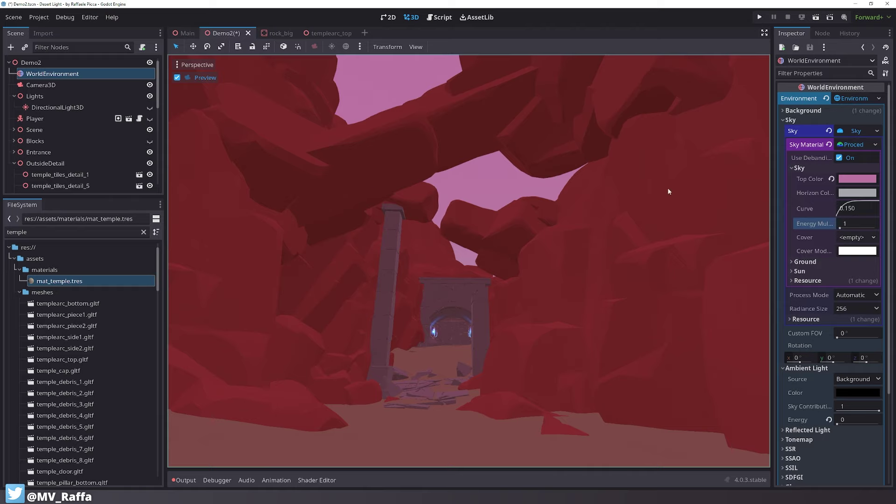
Set the sky's top color to the pale blue 919cbe and collapse the sky settings
click(857, 178)
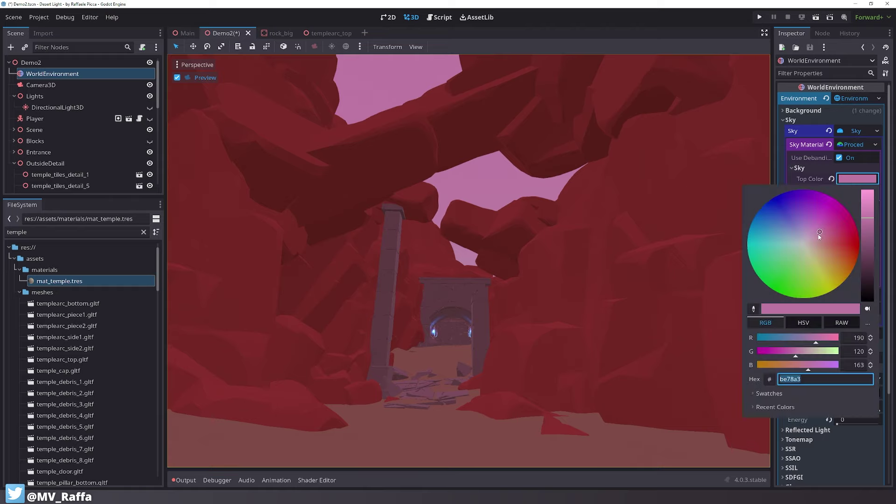
drag(820, 238, 794, 237)
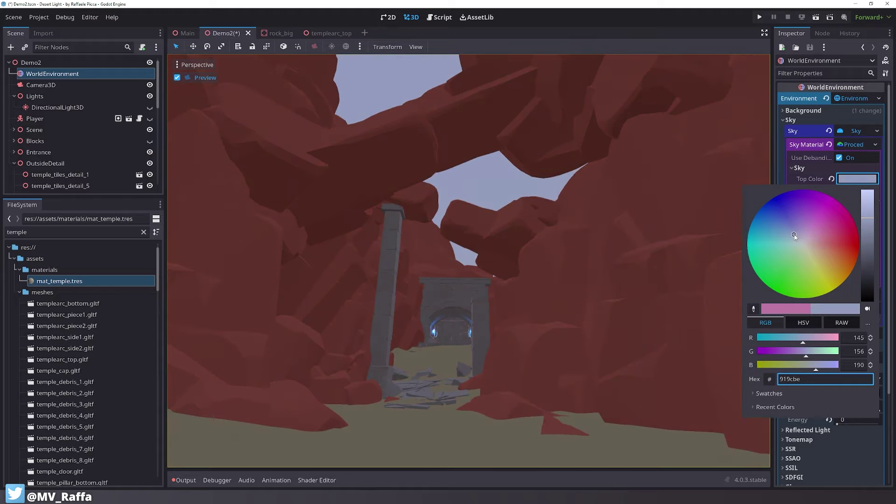
click(783, 175)
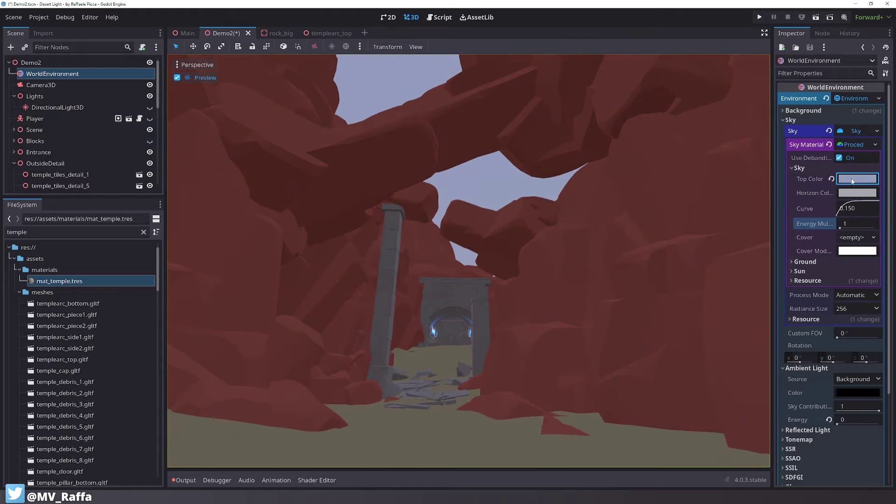
click(850, 182)
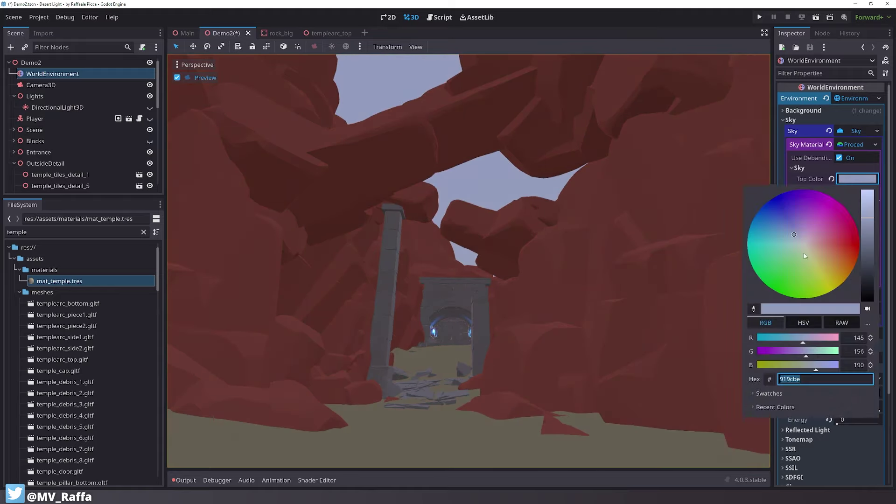
click(778, 174)
click(799, 168)
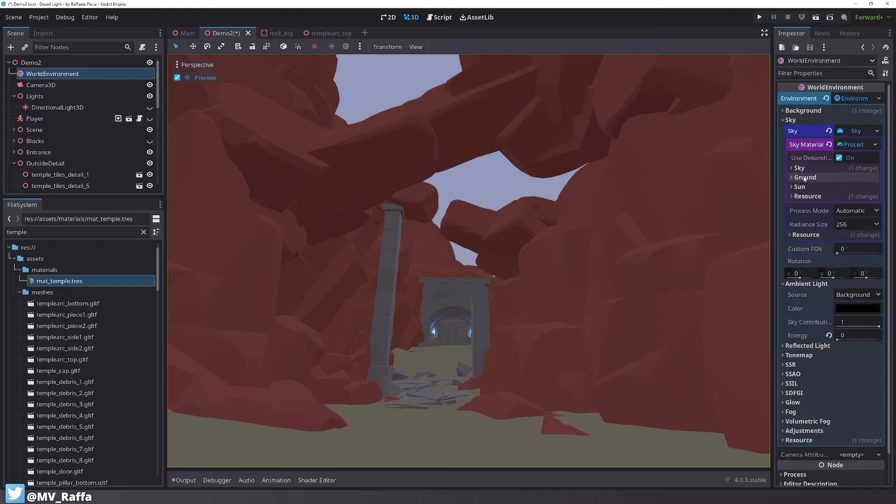
click(852, 146)
click(808, 120)
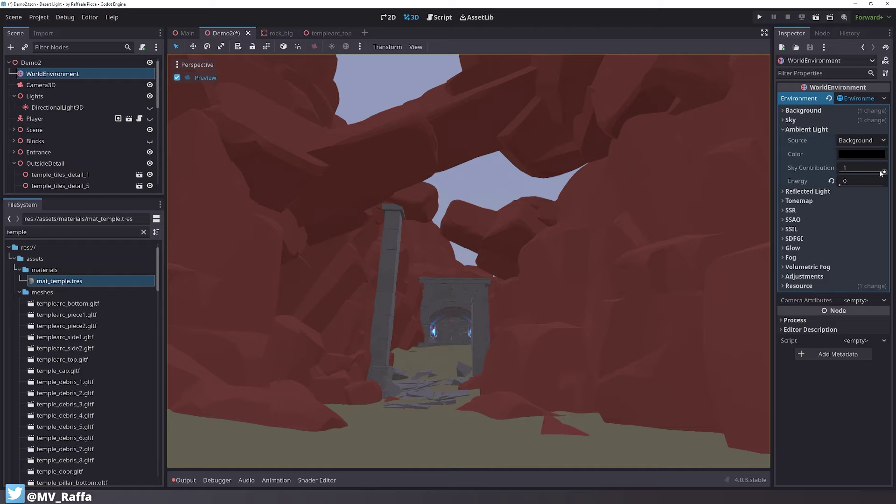
Lower the ambient light's sky contribution, compare the Disabled and Sky sources, and return the source to Background
drag(882, 172, 852, 171)
click(854, 141)
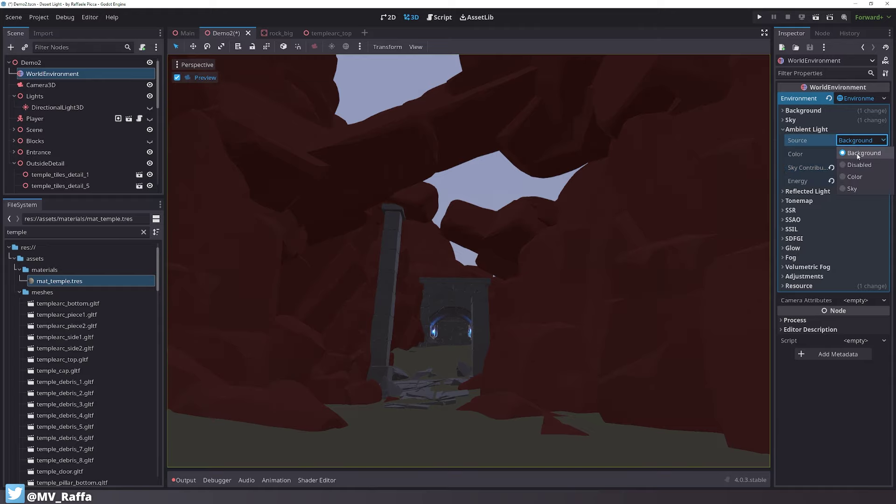
click(860, 165)
click(855, 141)
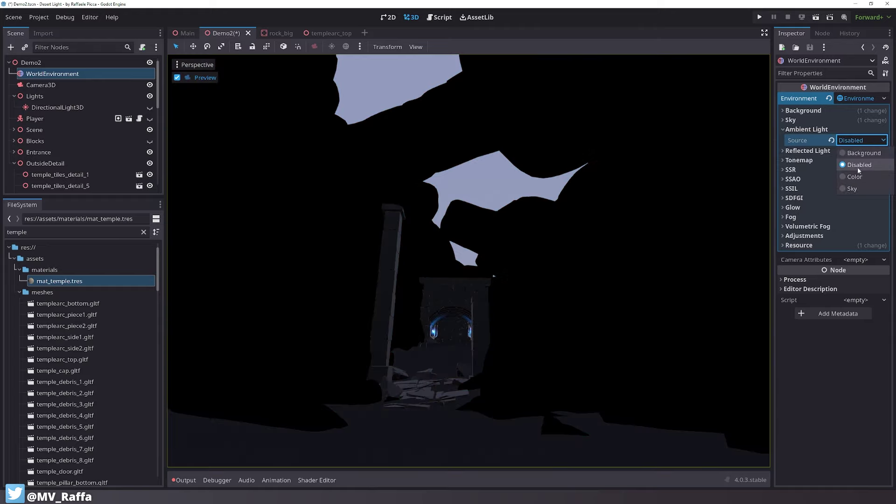
click(860, 188)
click(862, 140)
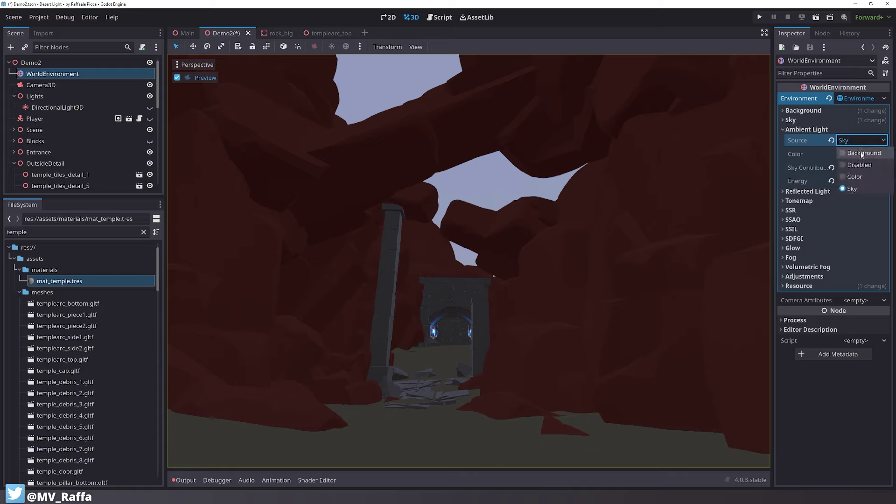
click(863, 152)
click(807, 129)
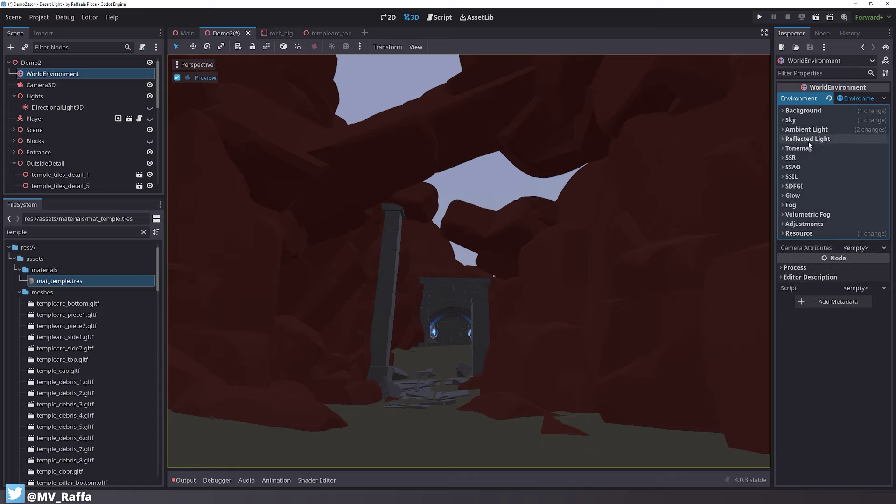
Compare the Disabled, Sky and Background sources for the environment's reflected light and settle on Disabled
click(813, 139)
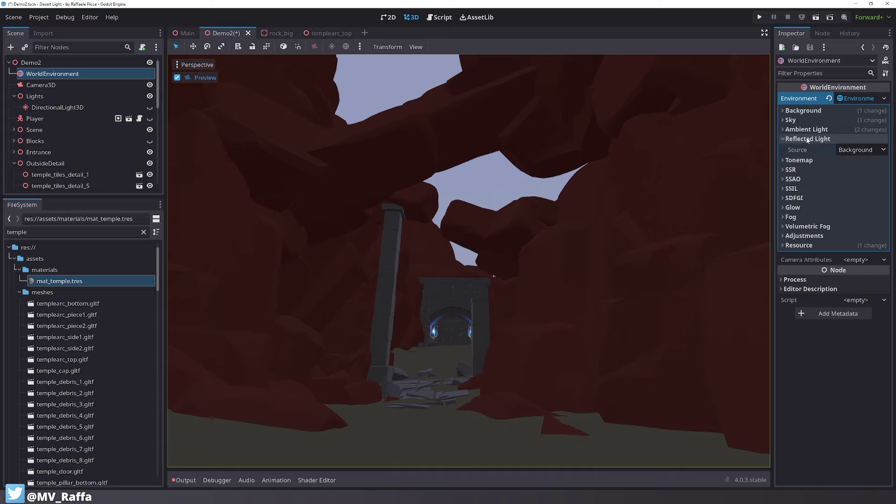
click(860, 150)
click(859, 174)
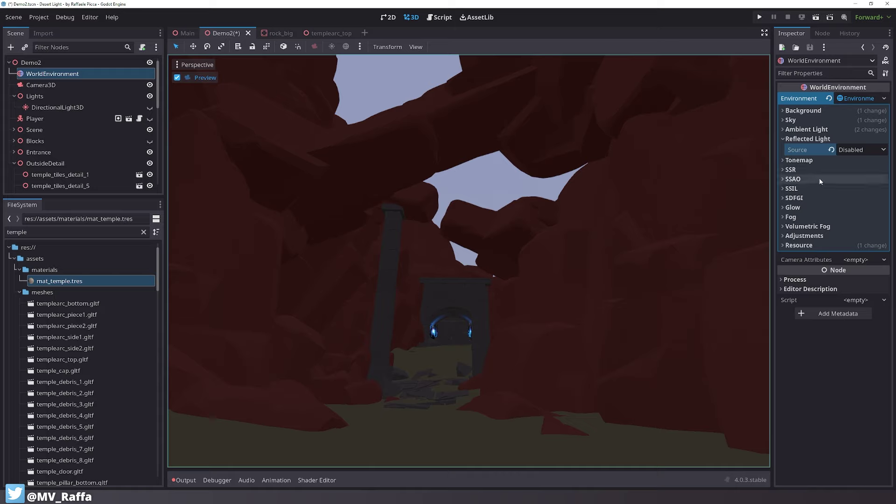
click(860, 149)
click(855, 185)
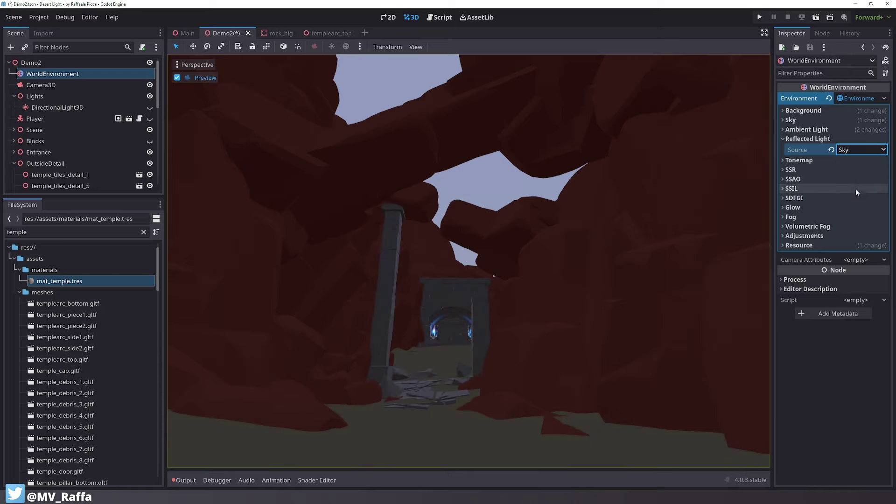
click(854, 150)
click(850, 163)
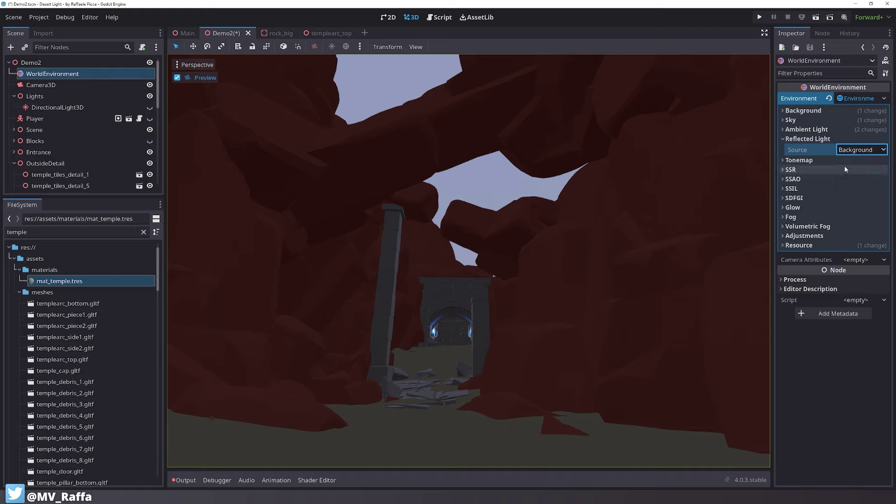
click(856, 150)
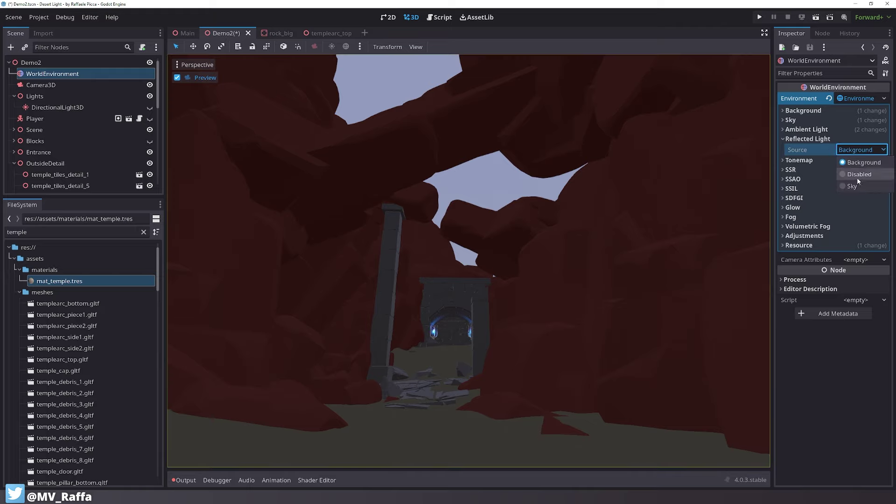
click(858, 174)
click(815, 139)
Compare the Reinhard, Filmic and ACES tonemap modes for the environment and settle on Filmic
click(814, 148)
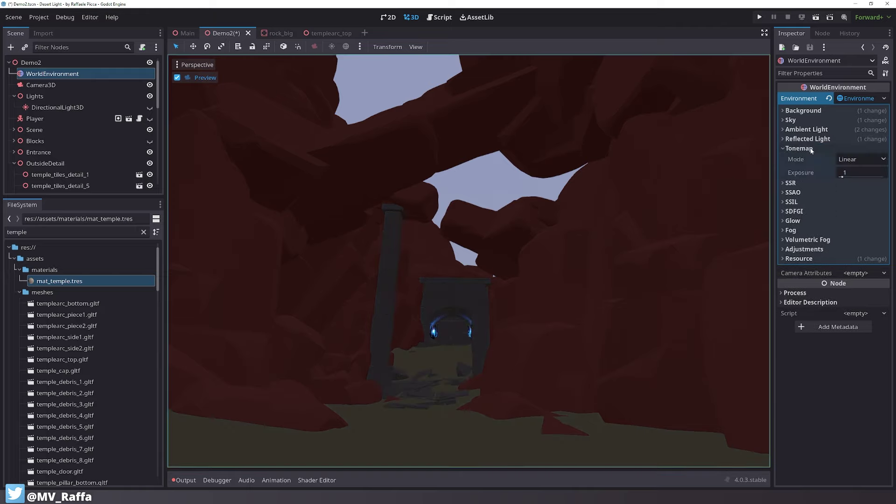
click(848, 160)
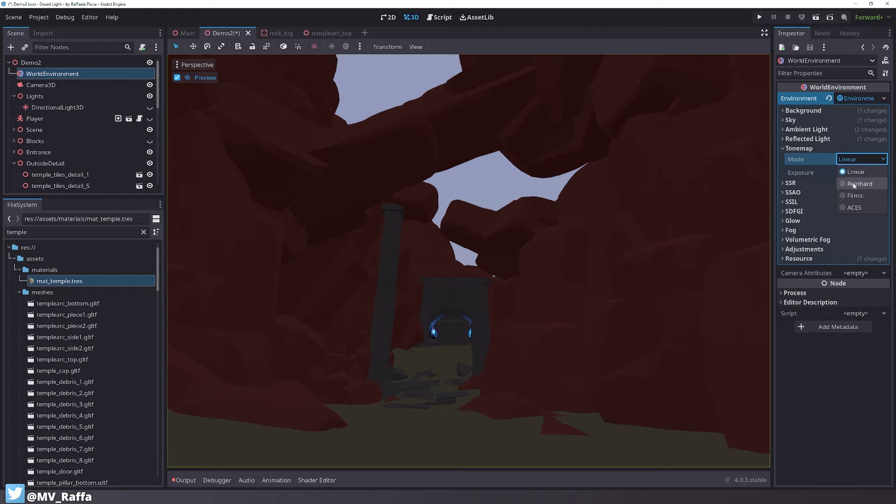
click(853, 184)
click(854, 161)
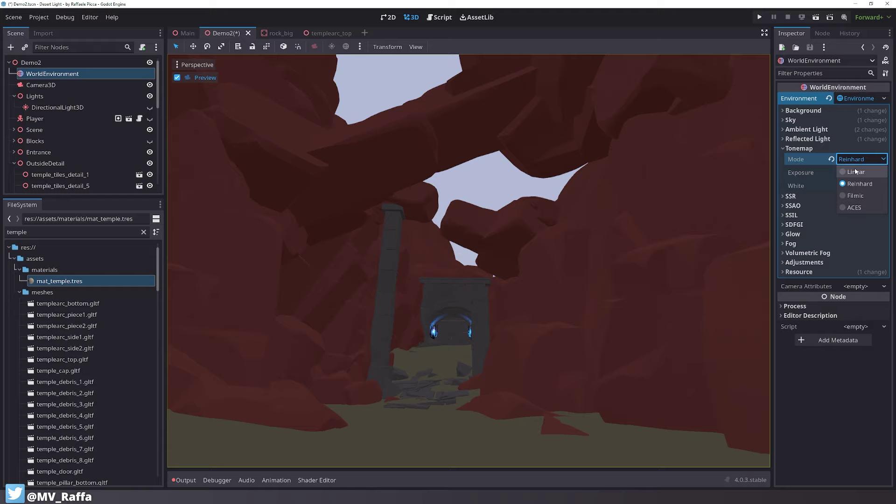
click(855, 195)
click(854, 160)
click(856, 207)
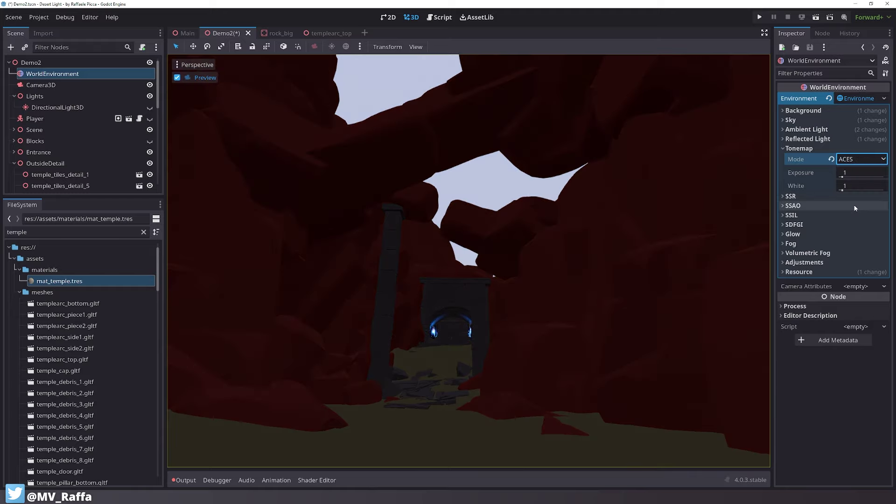
click(855, 159)
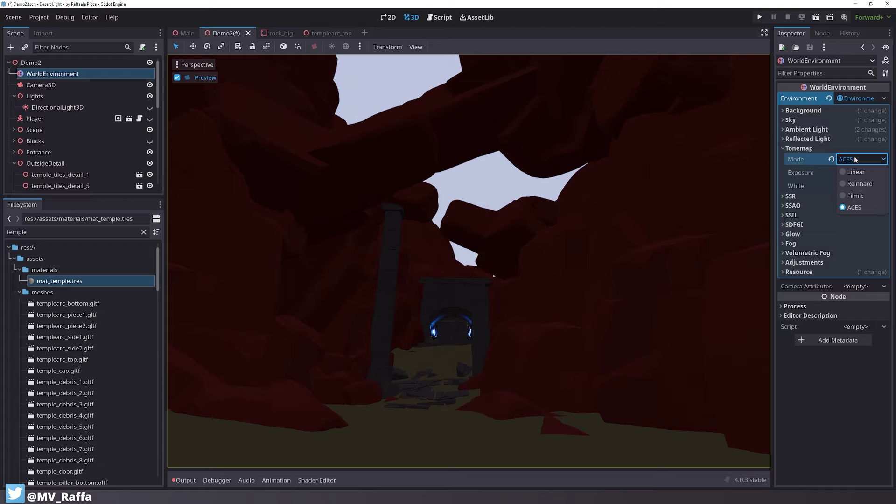
click(863, 195)
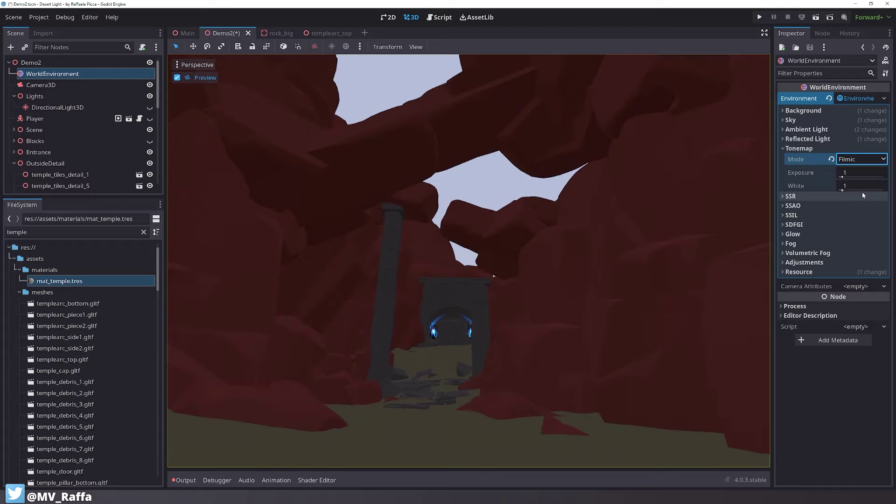
click(813, 148)
Look at the environment's SSR settings, leave SSR off and enable SSAO
click(814, 158)
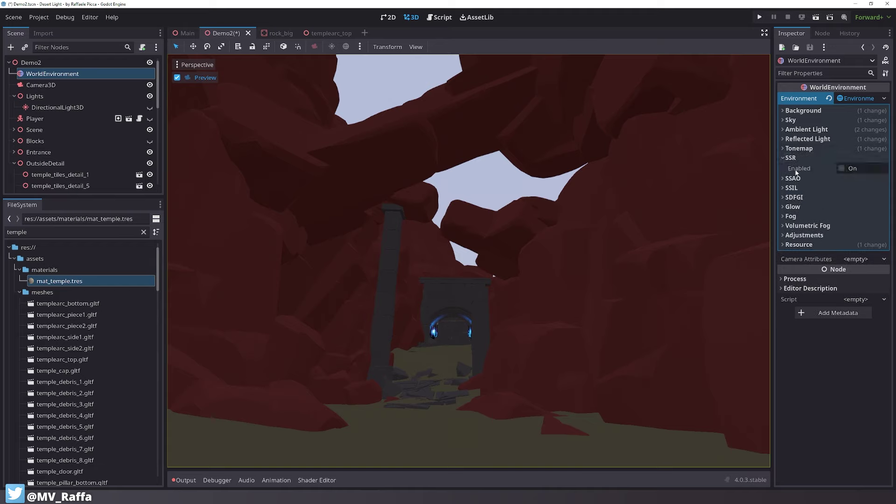
click(794, 158)
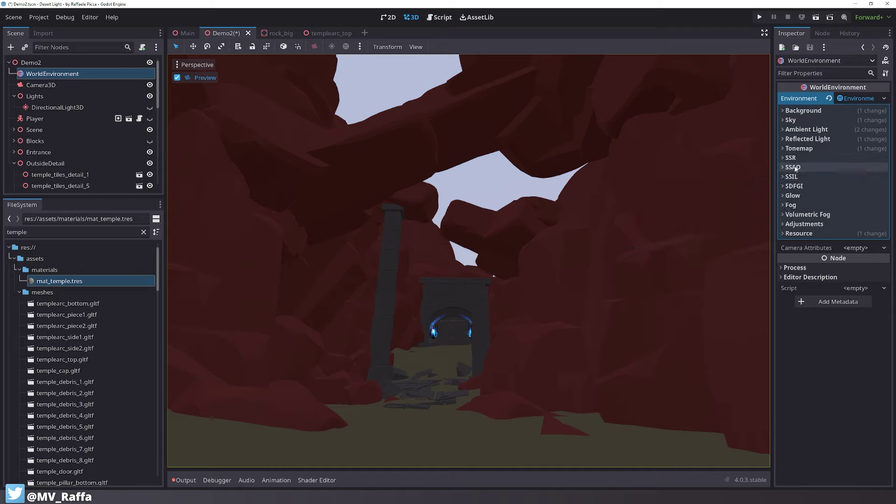
click(794, 167)
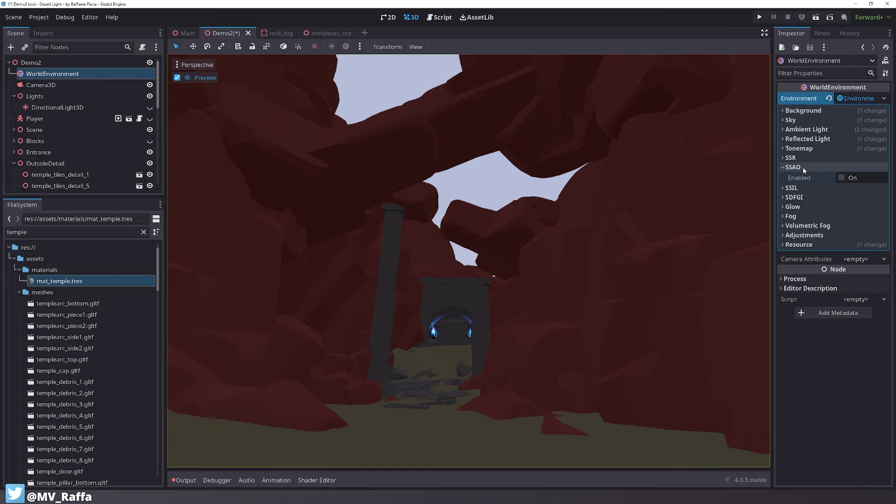
click(841, 177)
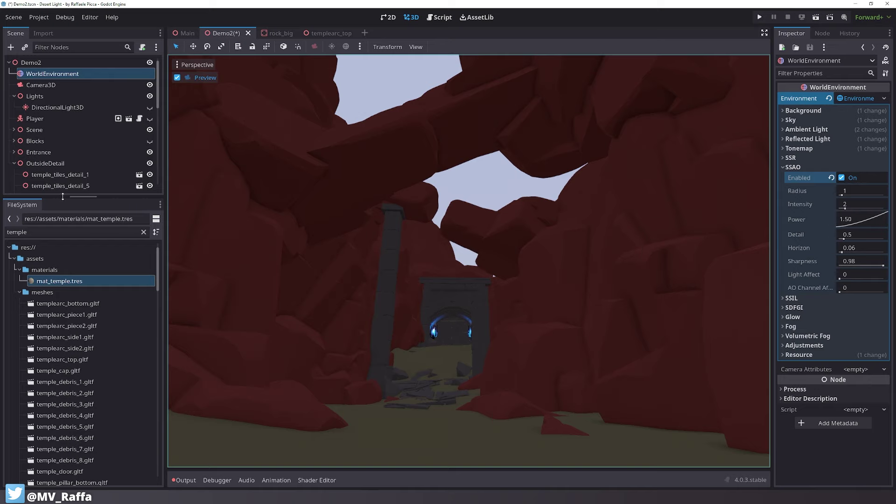
Enlarge the scene tree, collapse OutsideDetail and add a MeshInstance3D sphere under the Demo2 root
drag(62, 196, 63, 281)
click(14, 164)
click(33, 204)
click(46, 63)
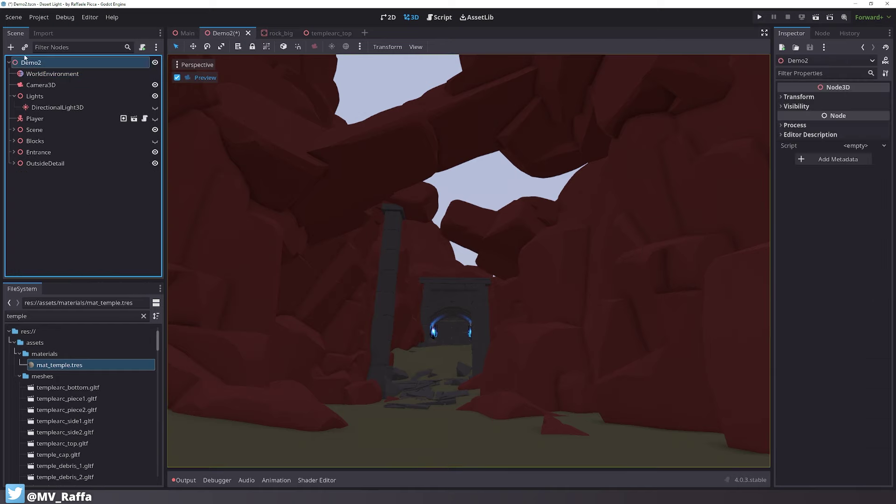
key(ctrl+a)
text(mesh)
key(Return)
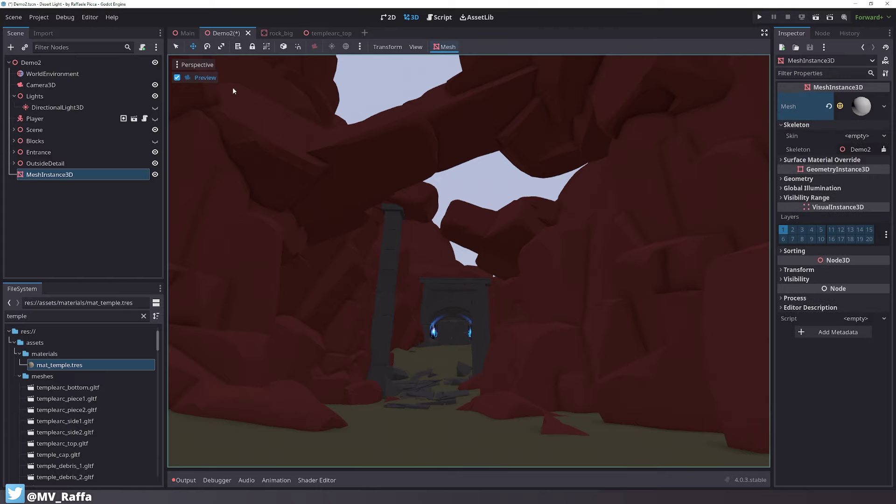
Scale the new sphere uniformly to 3 and move it to about -1.387, 2.421, 31.01 near the camera
click(810, 179)
click(810, 179)
click(799, 270)
click(795, 341)
text(3)
key(Tab)
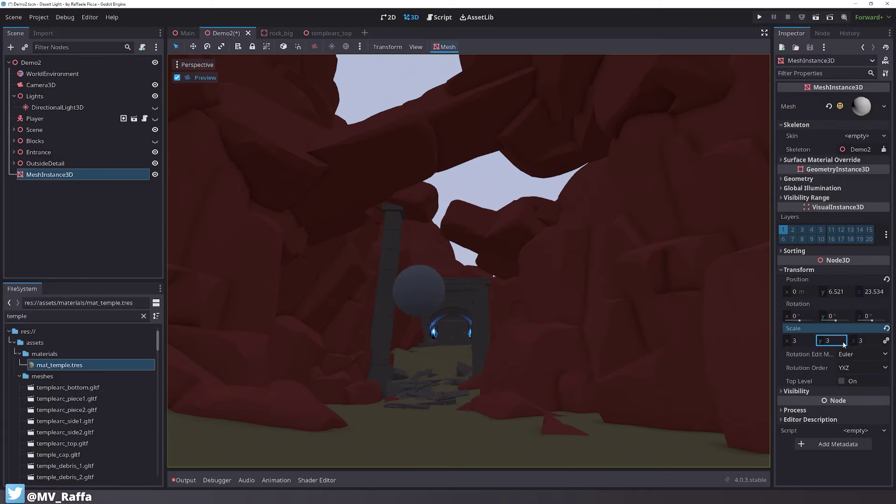
drag(836, 291, 825, 292)
drag(800, 291, 772, 293)
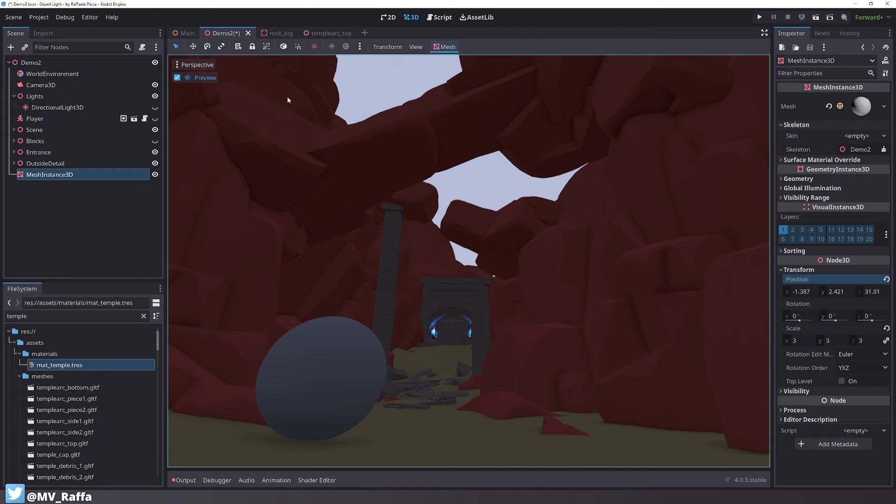
Select WorldEnvironment, exaggerate the SSAO intensity to 31.1, try a power of 795 and reset the power to its default
click(38, 74)
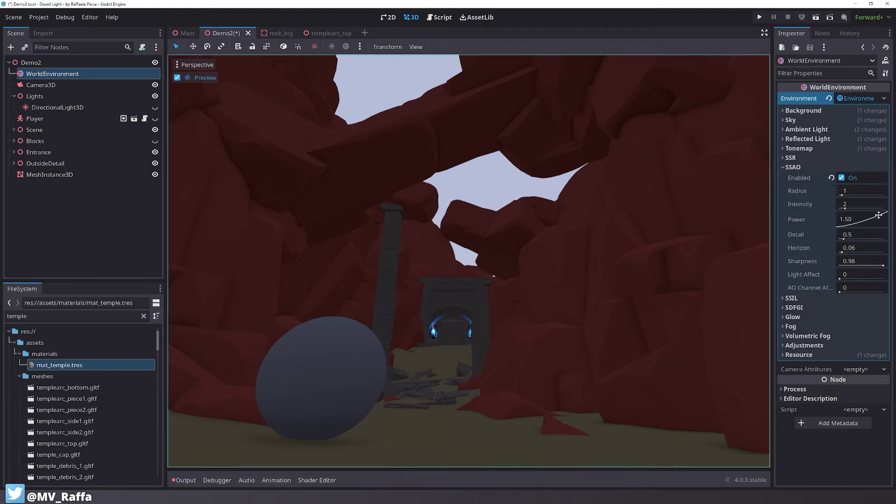
click(845, 189)
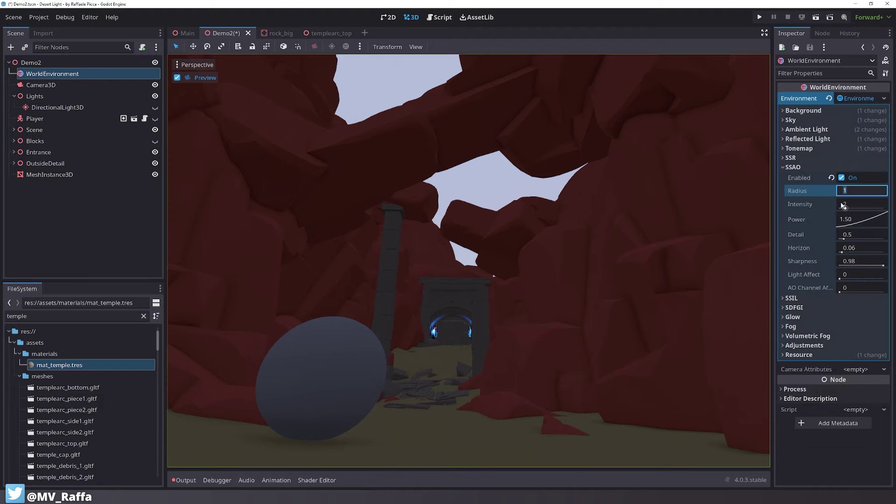
drag(858, 203, 872, 245)
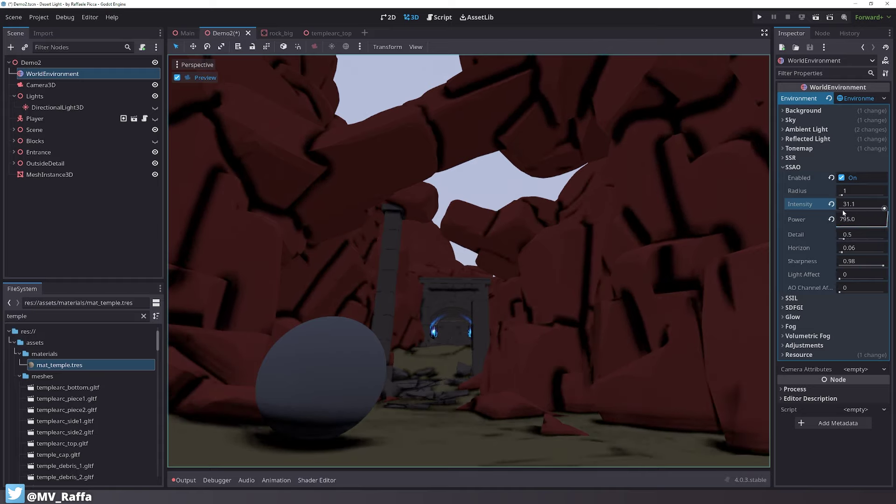
click(831, 219)
Try different SSAO detail, horizon and sharpness values, resetting each one to its default
mouse_move(849, 236)
mouse_down()
mouse_move(884, 236)
mouse_move(841, 237)
mouse_up()
drag(841, 236, 884, 238)
click(831, 234)
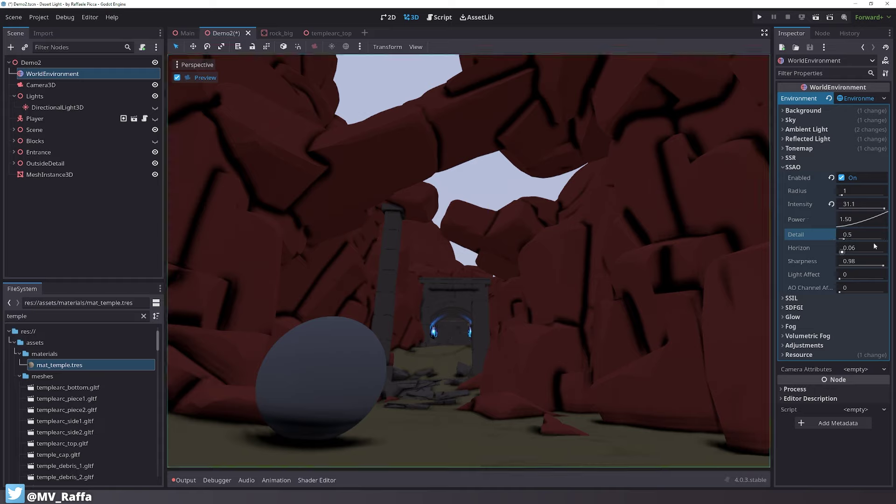
mouse_move(852, 248)
mouse_down()
mouse_move(884, 249)
mouse_move(845, 249)
mouse_move(862, 249)
mouse_up()
click(831, 248)
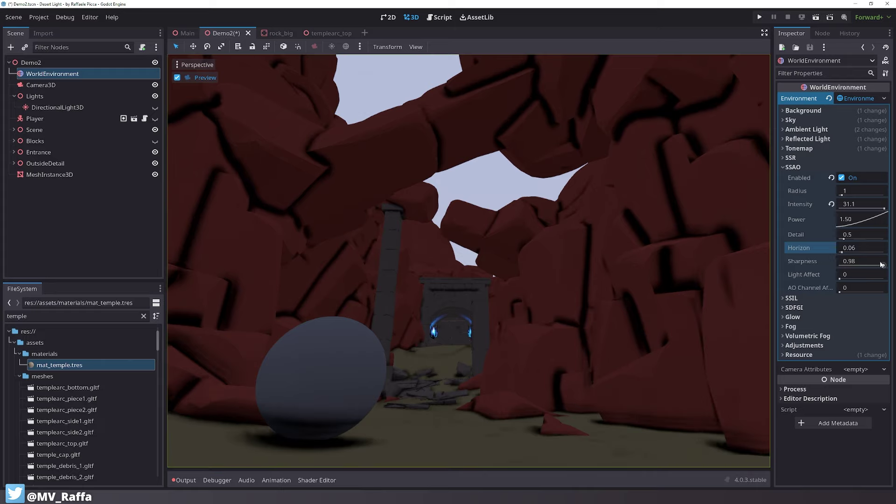
drag(882, 264, 863, 263)
click(831, 261)
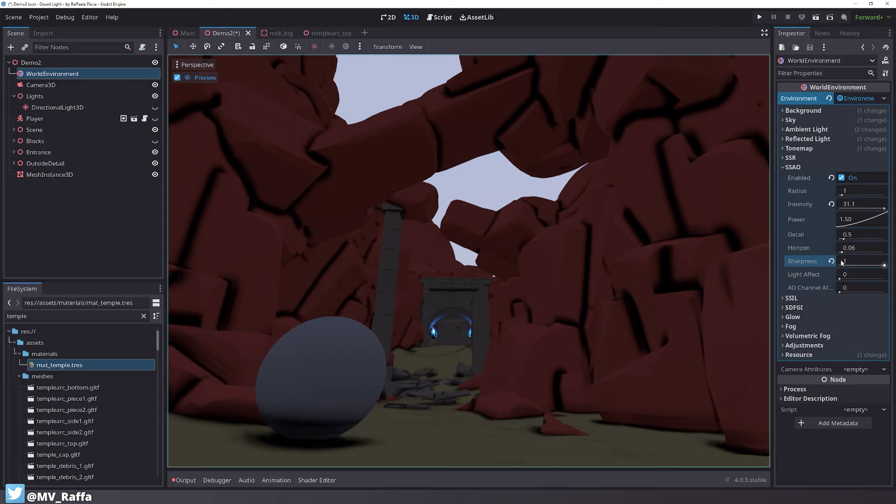
Set the SSAO light affect to 1, try an intensity of 5, and settle on intensity 2.38 with radius 0.98
click(863, 204)
text(5)
key(Return)
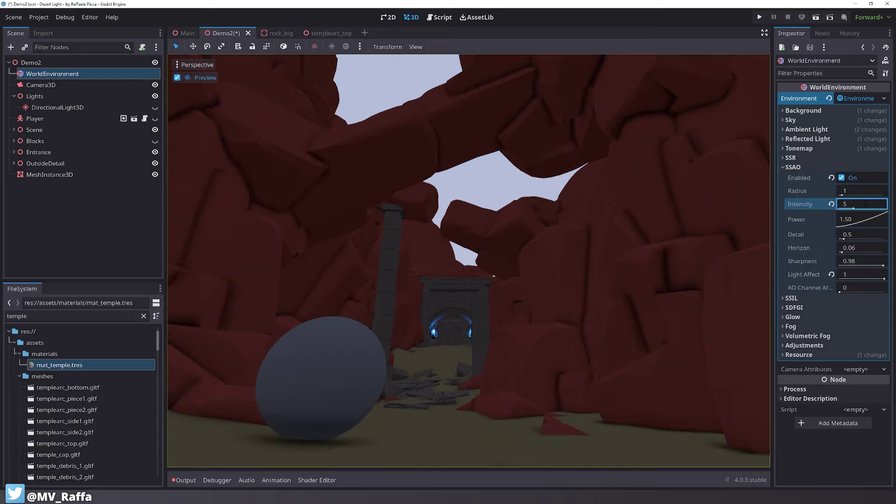
mouse_move(853, 190)
mouse_down()
mouse_move(869, 191)
mouse_move(839, 190)
mouse_move(854, 190)
mouse_move(848, 206)
mouse_up()
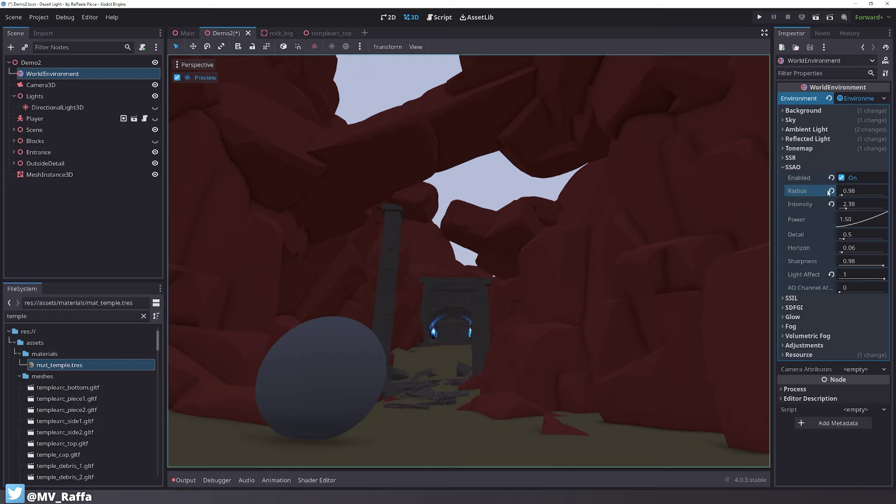
click(811, 167)
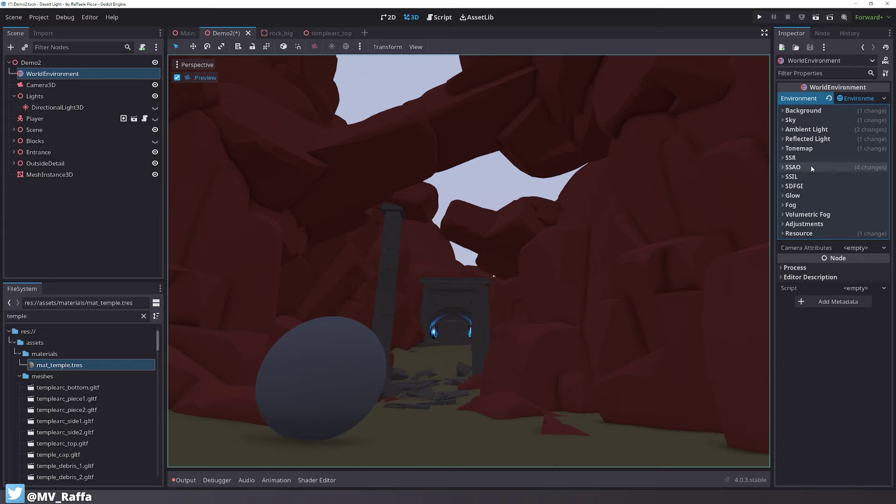
Enable SSIL for the environment, comparing it off and on, and make the DirectionalLight3D visible
click(812, 174)
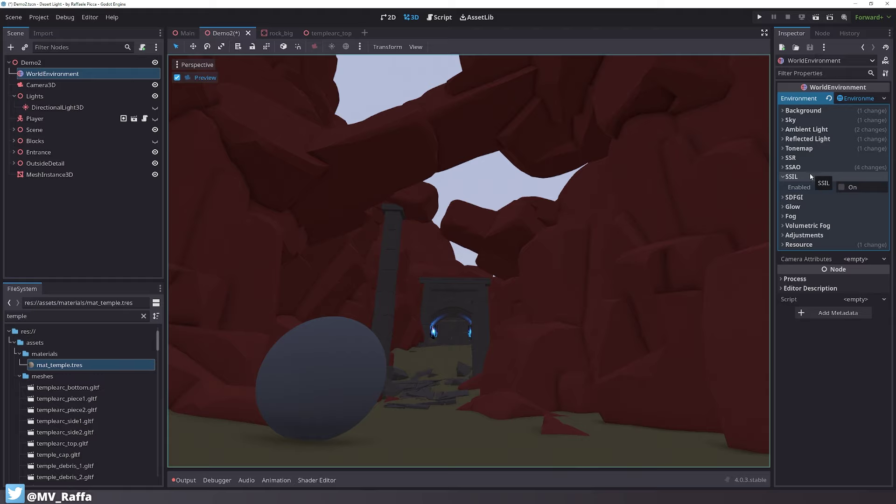
click(842, 188)
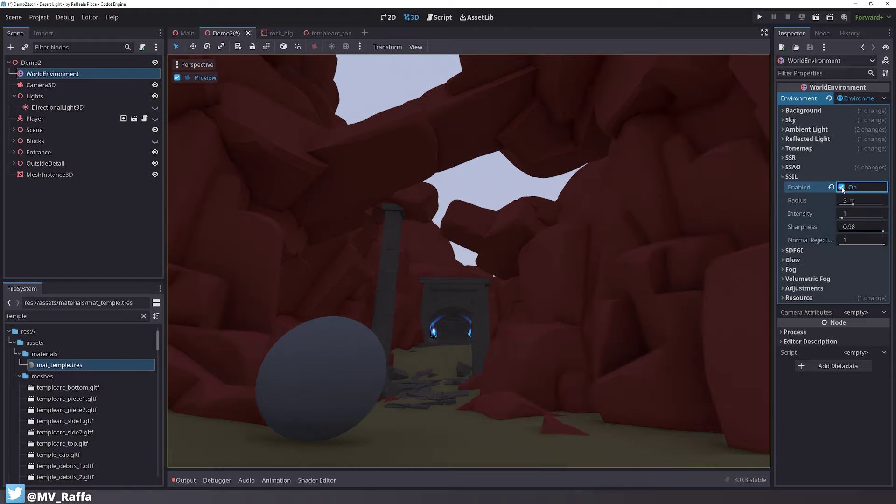
click(841, 187)
click(842, 187)
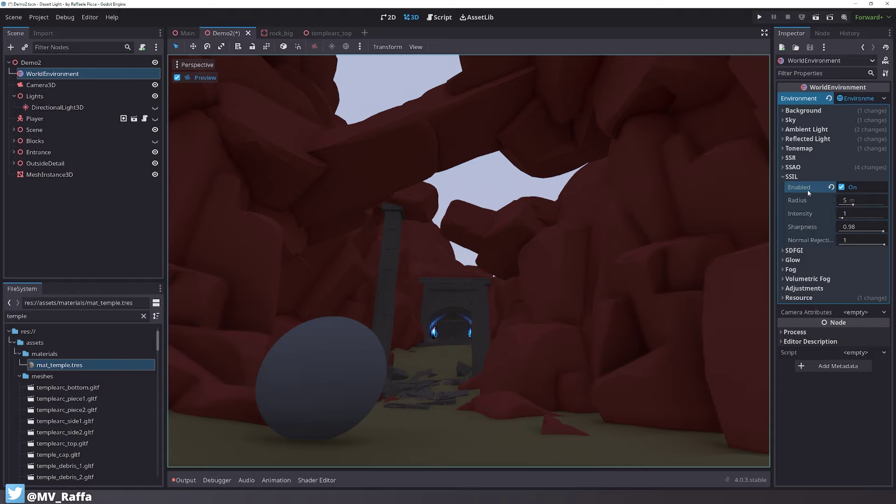
click(155, 108)
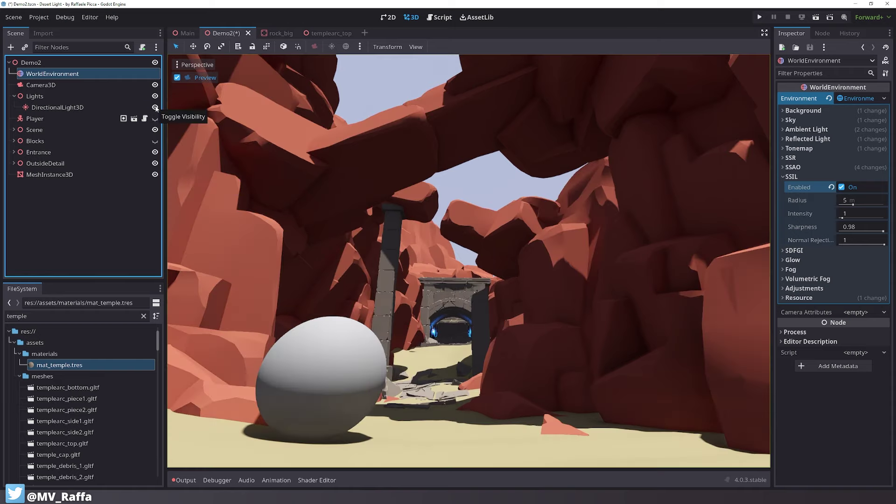
click(124, 204)
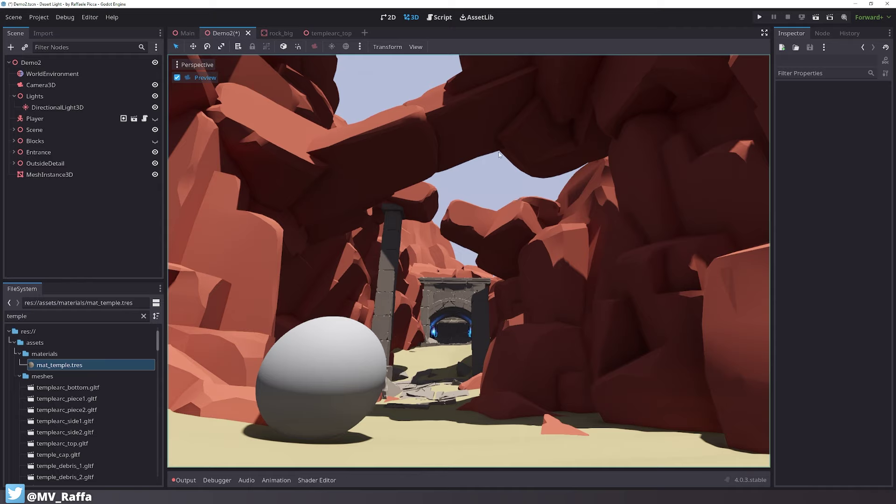
Save the WorldEnvironment's environment resource as raffa_environment2.tres in res://assets/resources
click(49, 76)
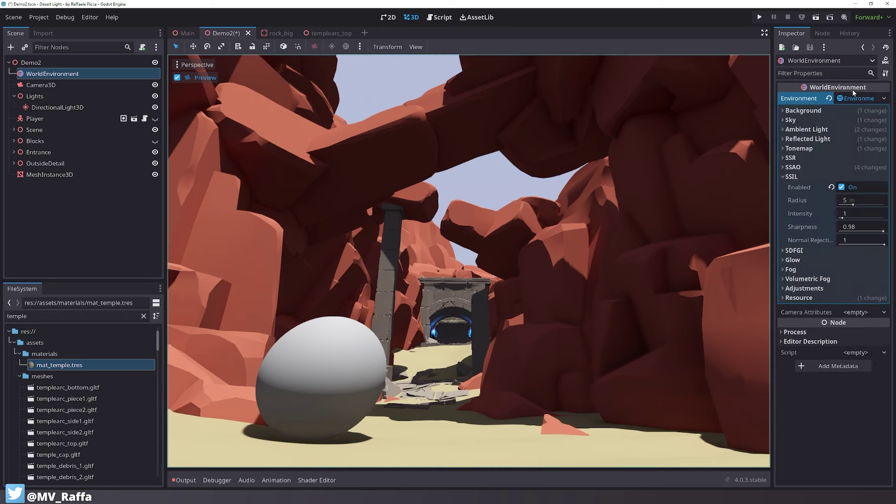
right_click(847, 99)
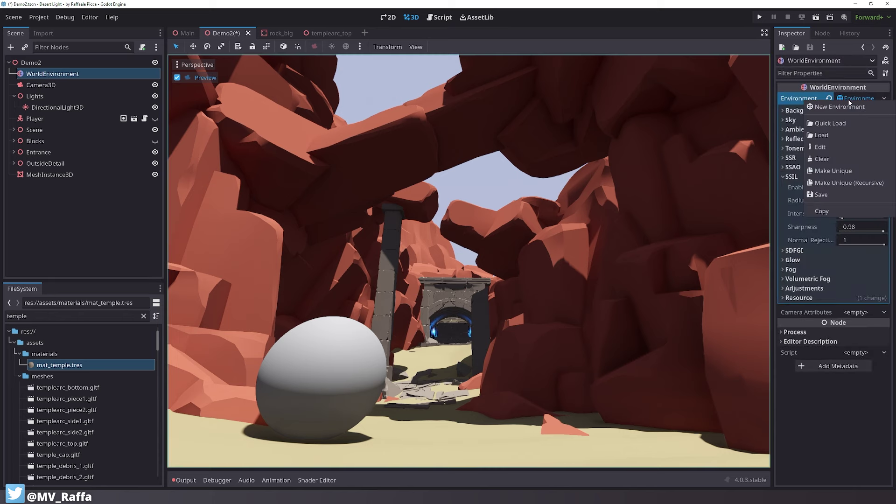
click(835, 195)
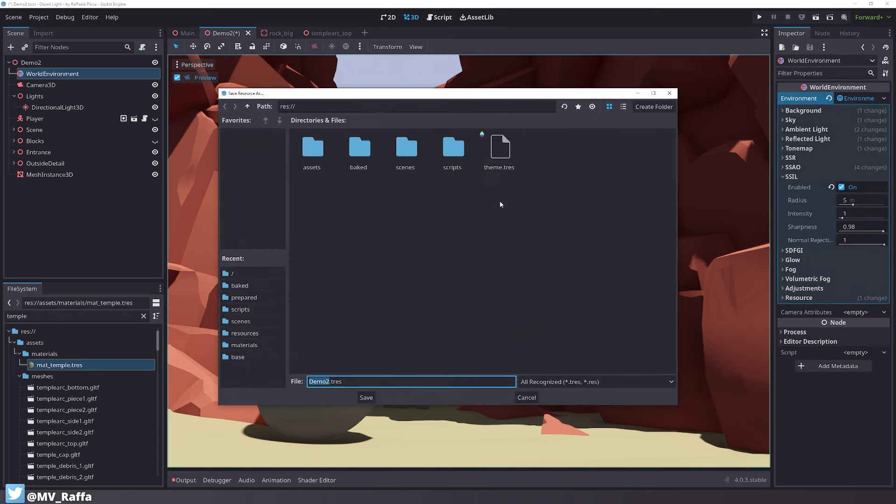
double_click(314, 150)
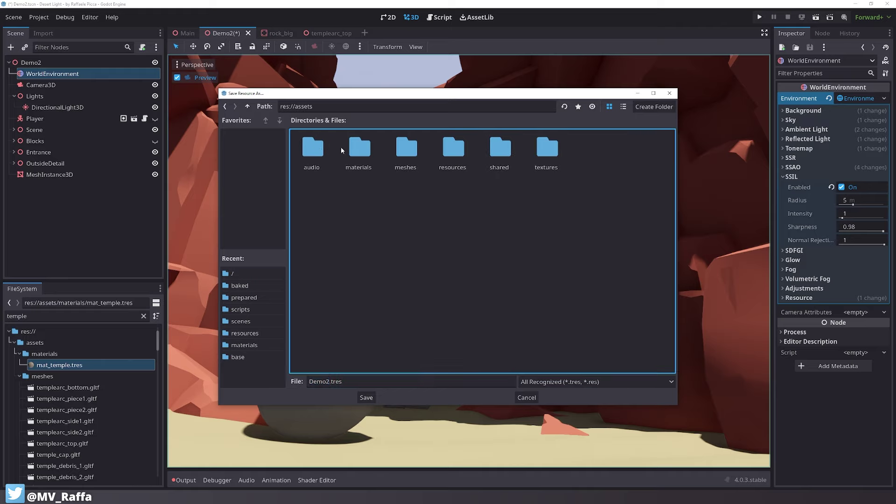
double_click(470, 149)
click(323, 150)
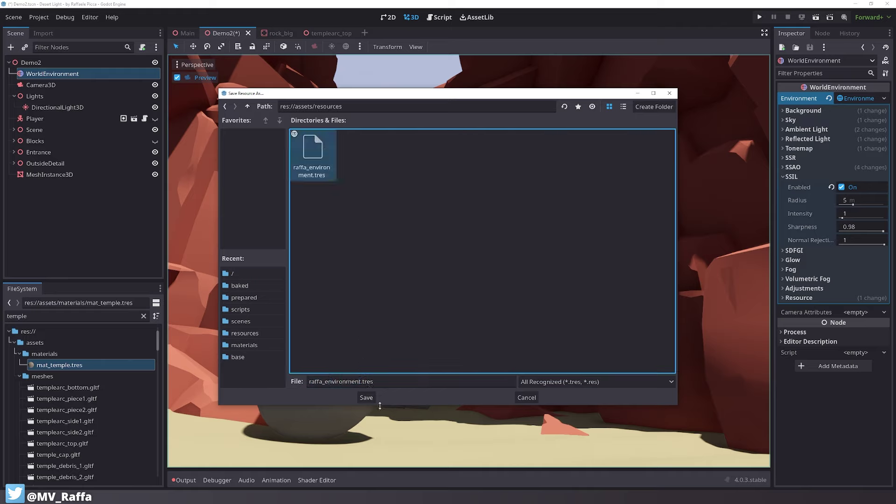
click(364, 381)
text(2)
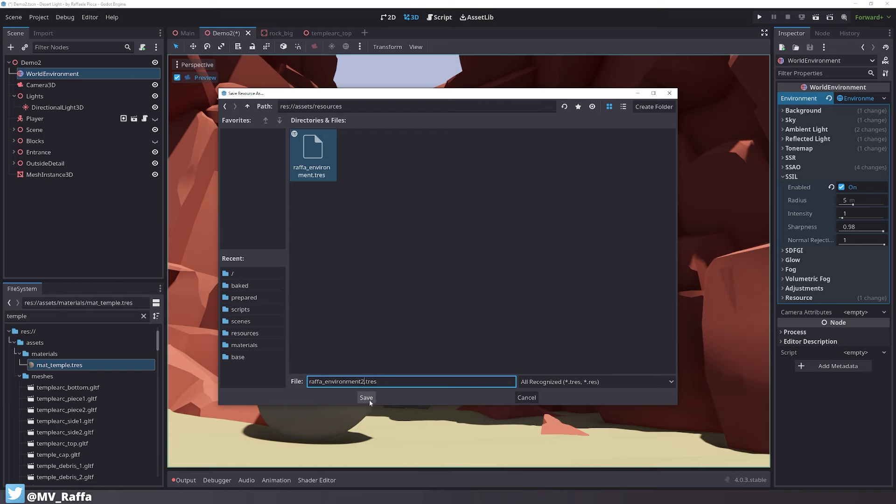
click(367, 398)
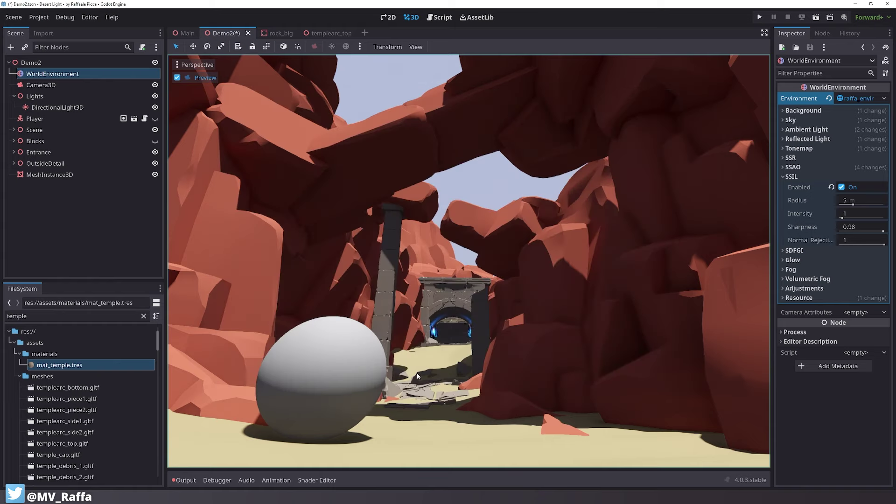
Clear the environment from WorldEnvironment and quick load raffa_environment2.tres in its place
click(829, 99)
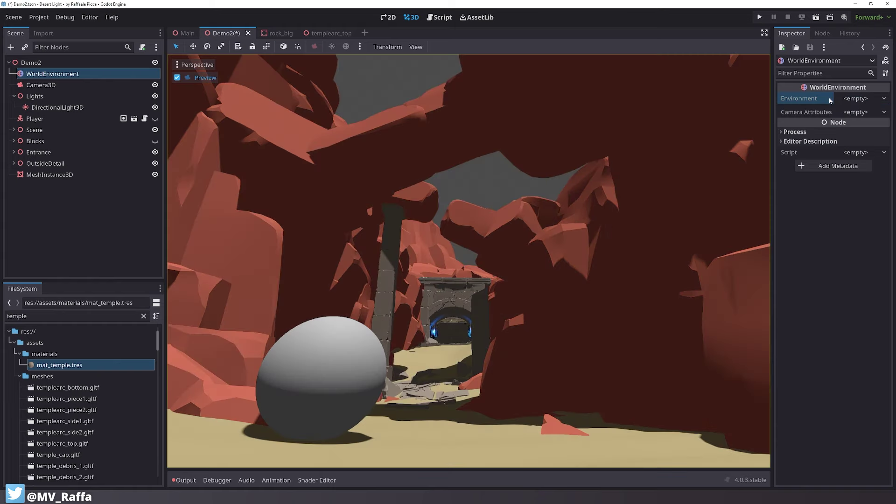
click(858, 98)
click(844, 118)
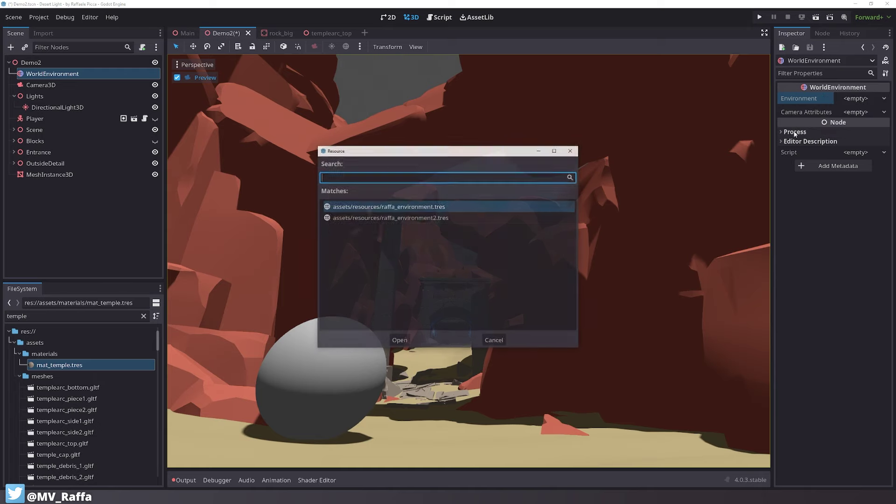
double_click(449, 217)
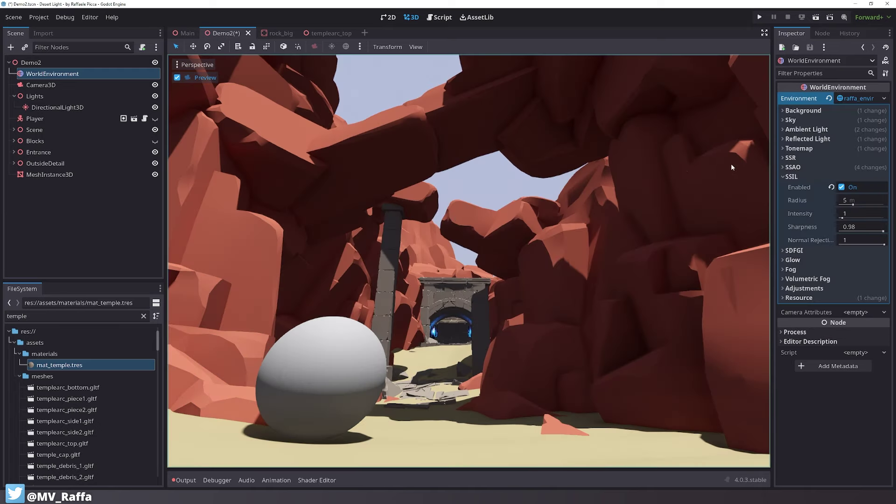
Compare the scene with SSIL off and on several times, leaving it enabled
click(841, 187)
click(841, 187)
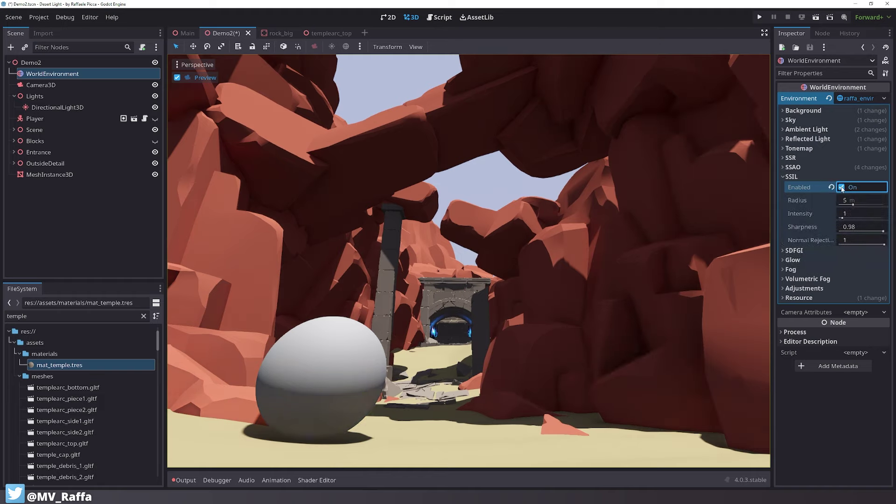
click(841, 187)
click(841, 187)
click(842, 187)
click(841, 187)
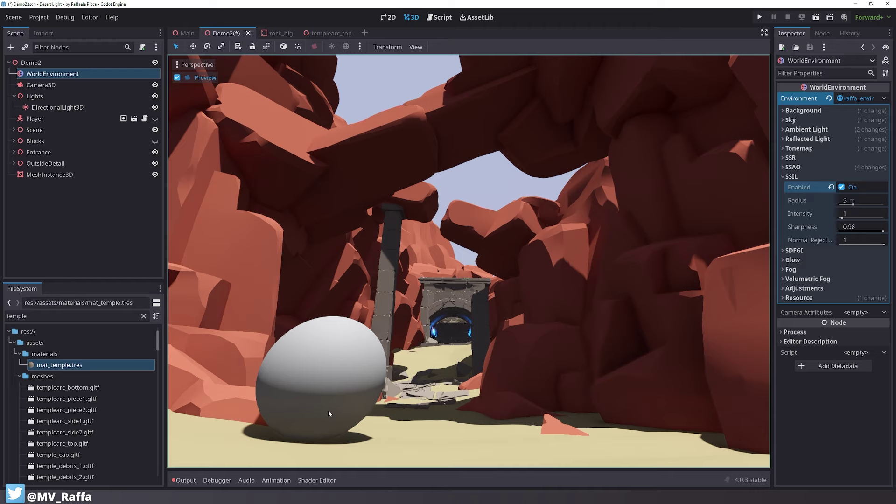
click(845, 188)
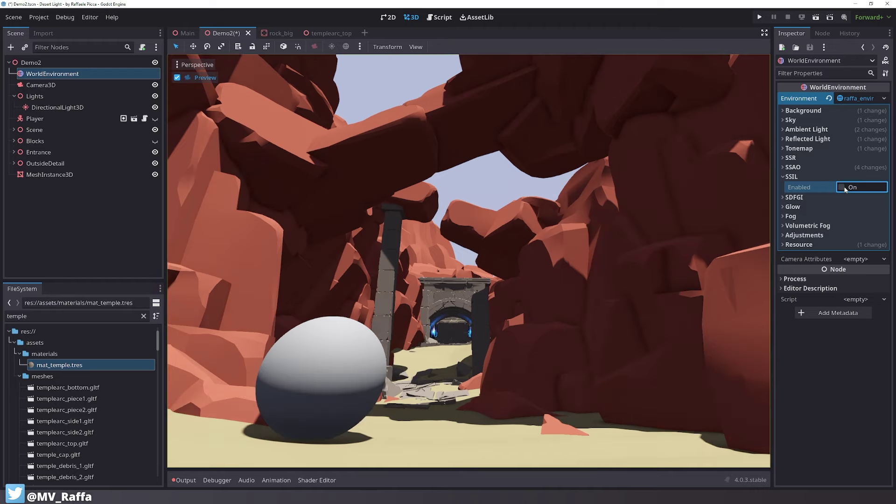
click(845, 188)
click(841, 187)
click(842, 187)
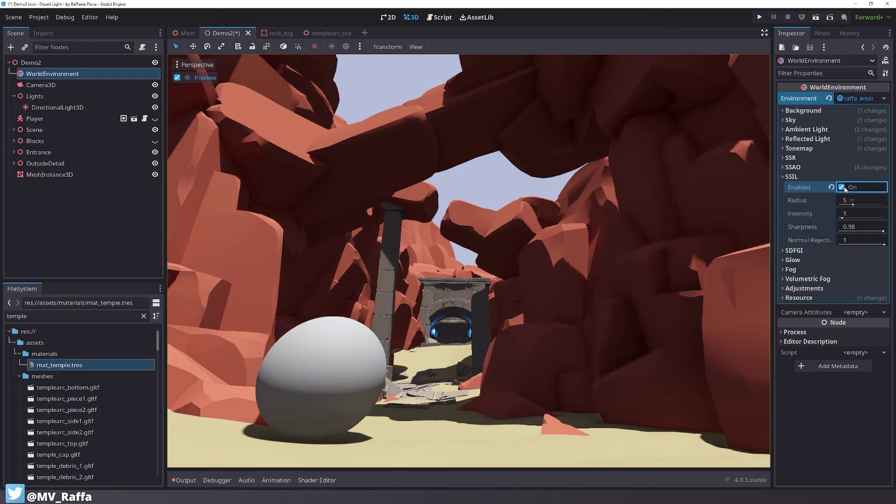
click(842, 188)
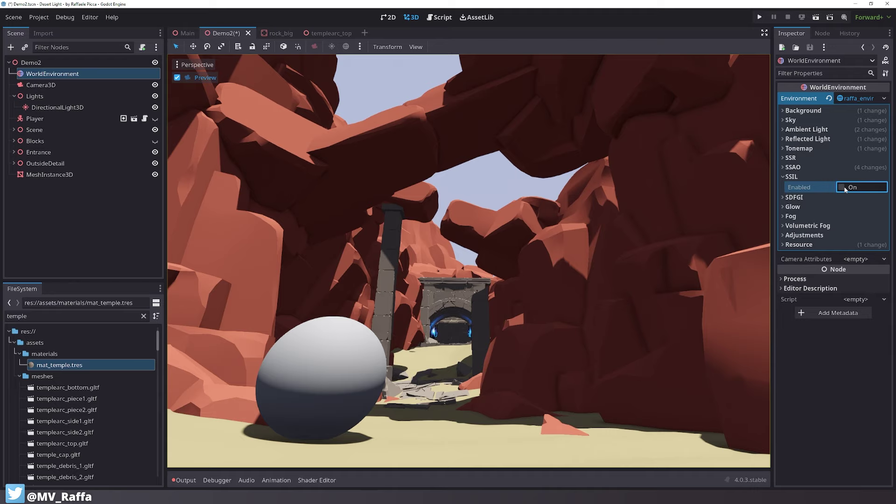
click(842, 187)
Set the SSIL radius to 1.88 m and reset the SSIL intensity to its default
drag(854, 204, 841, 204)
mouse_move(844, 204)
mouse_down()
mouse_move(872, 217)
mouse_move(883, 217)
mouse_move(870, 203)
mouse_move(848, 206)
mouse_move(886, 208)
mouse_move(834, 213)
mouse_up()
click(833, 214)
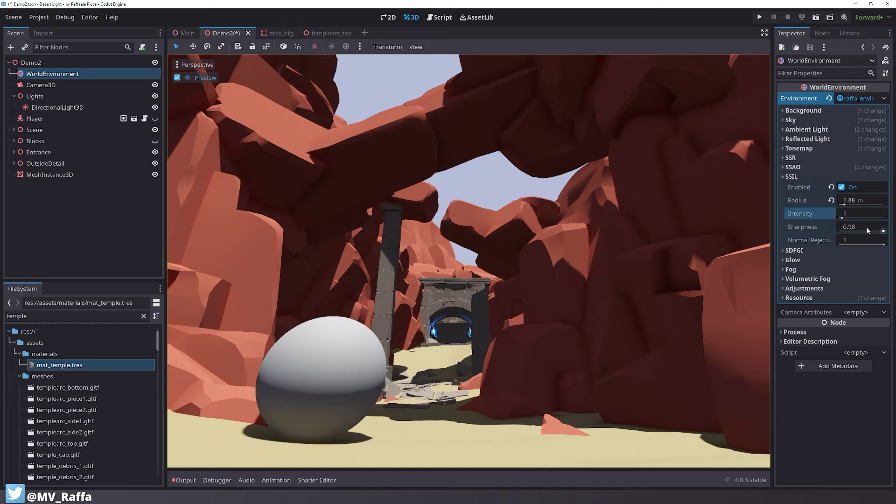
Try different SSIL sharpness and normal rejection values, returning both to their defaults
drag(882, 230, 773, 228)
click(831, 227)
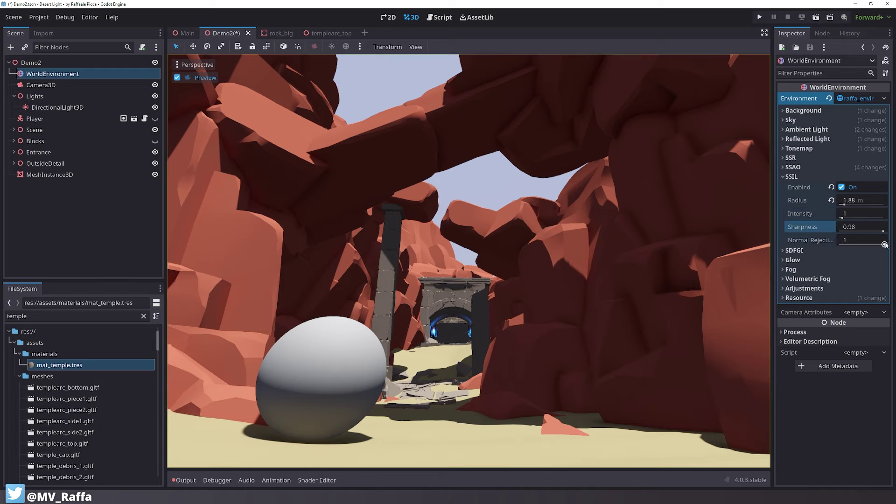
mouse_move(885, 245)
mouse_down()
mouse_move(771, 243)
mouse_move(884, 244)
mouse_up()
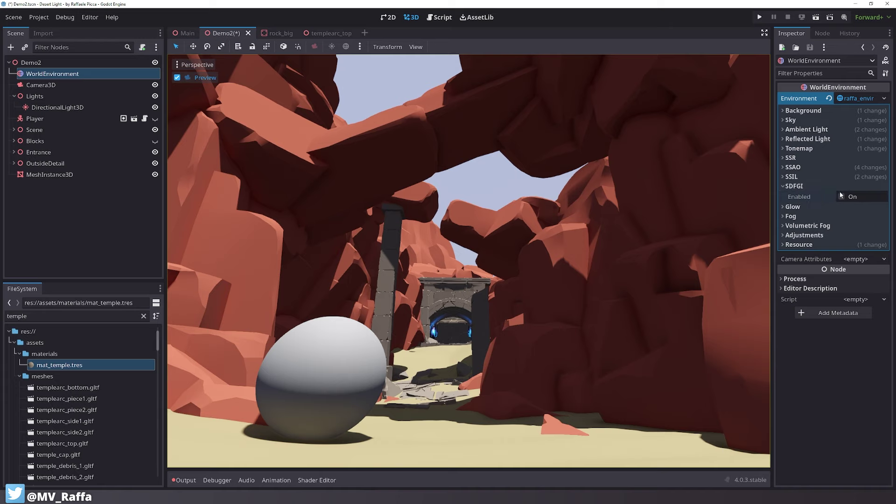
Enable SDFGI for the environment and compare it with occlusion on and off, leaving occlusion off
click(841, 197)
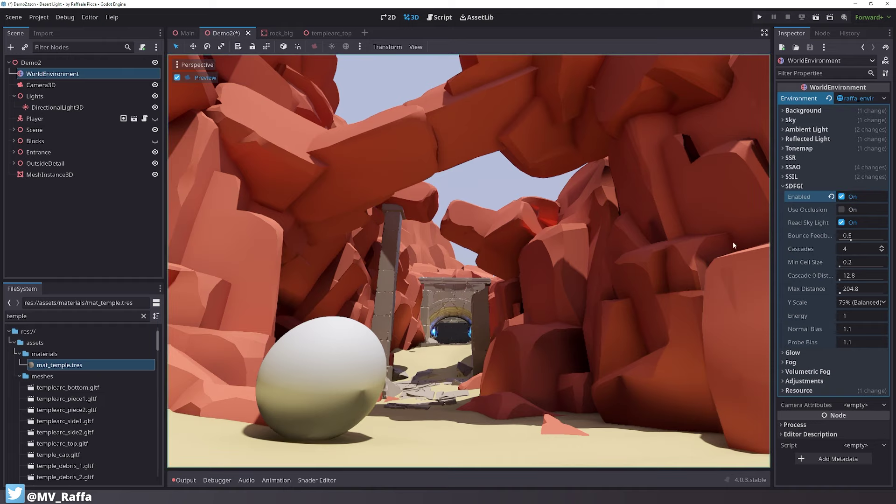
click(840, 211)
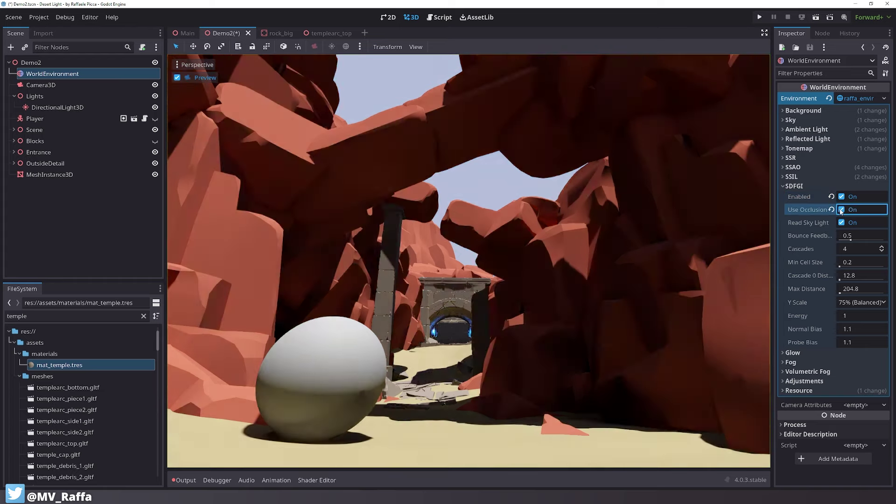
click(840, 211)
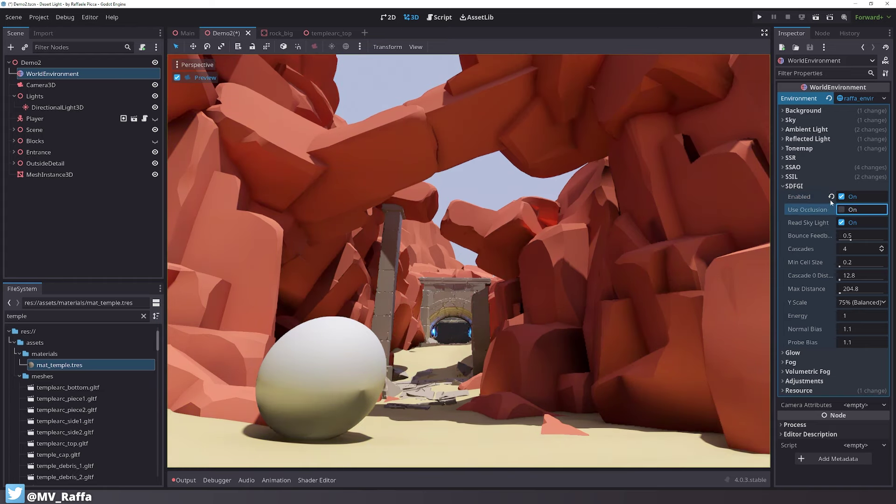
Compare the SDFGI lighting with Read Sky Light off and on, leaving it on
click(843, 223)
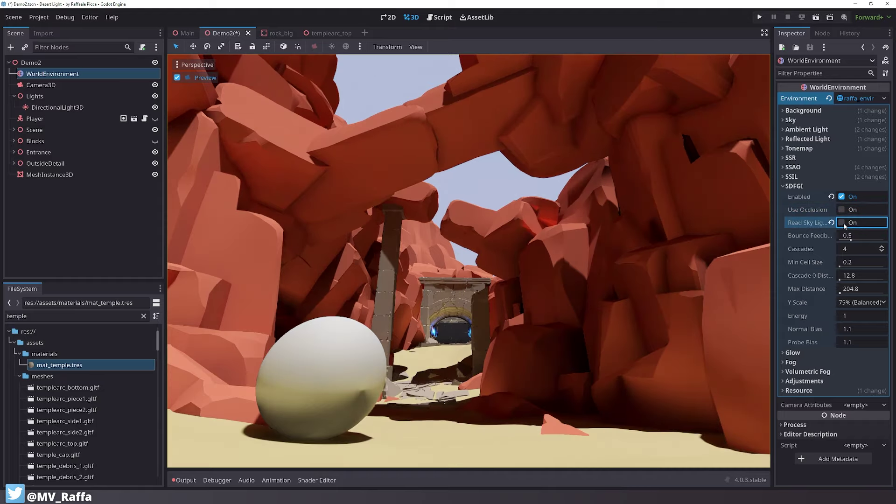
click(844, 225)
click(843, 226)
click(843, 226)
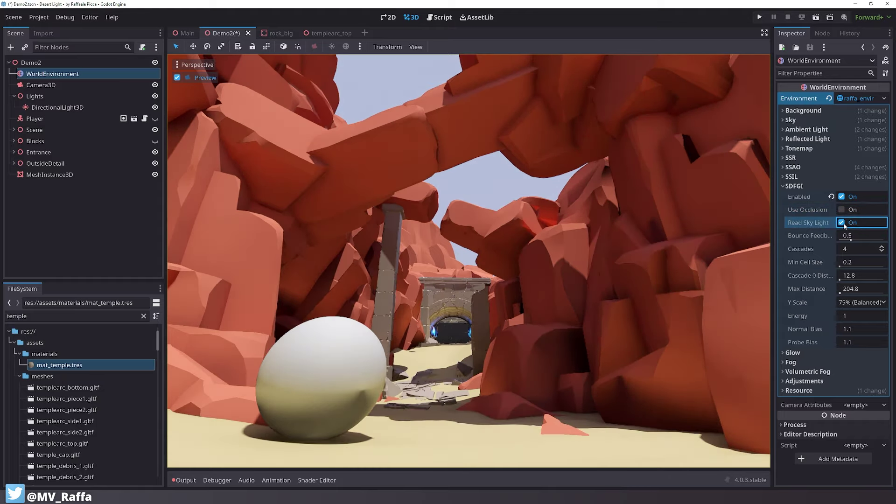
click(843, 225)
click(843, 225)
click(843, 226)
click(844, 226)
click(845, 225)
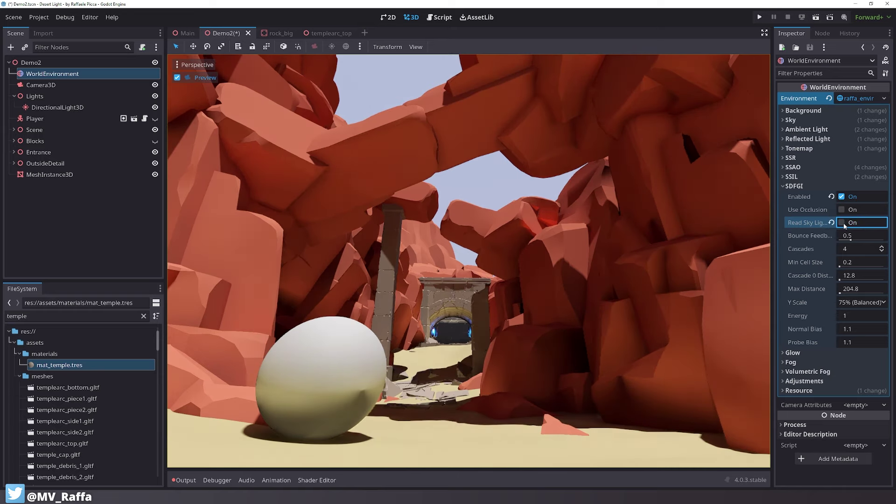
click(845, 224)
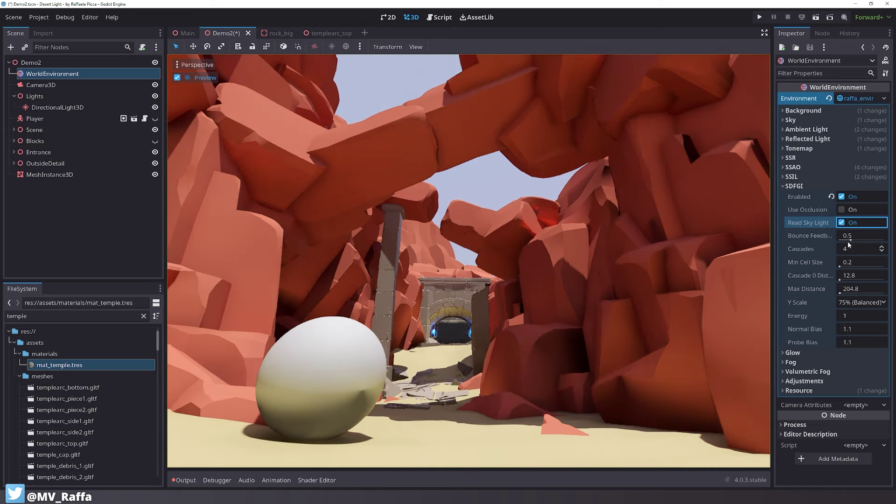
Try an SDFGI bounce feedback of 1.99 and a different energy, resetting each one to its default
mouse_move(804, 239)
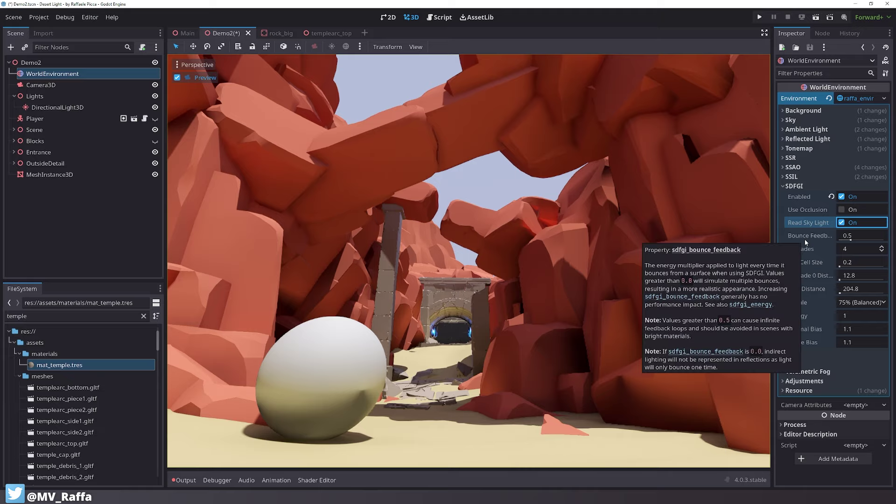
drag(850, 240, 884, 240)
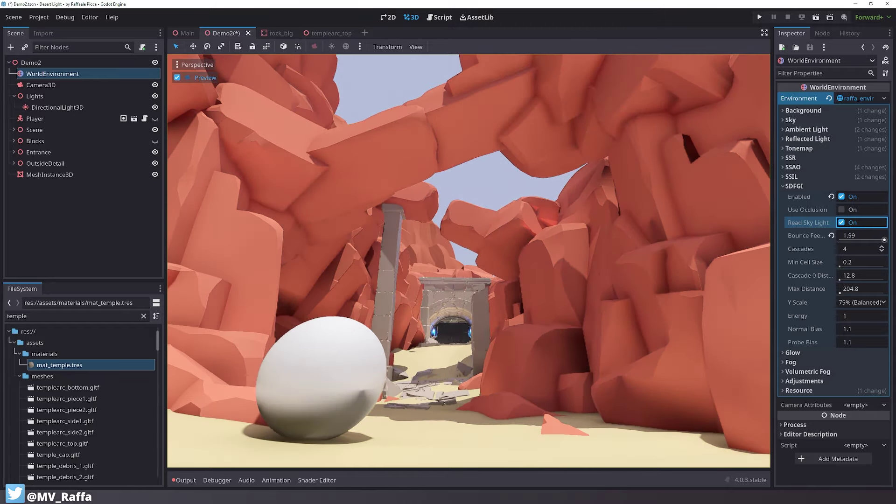
drag(884, 239, 851, 240)
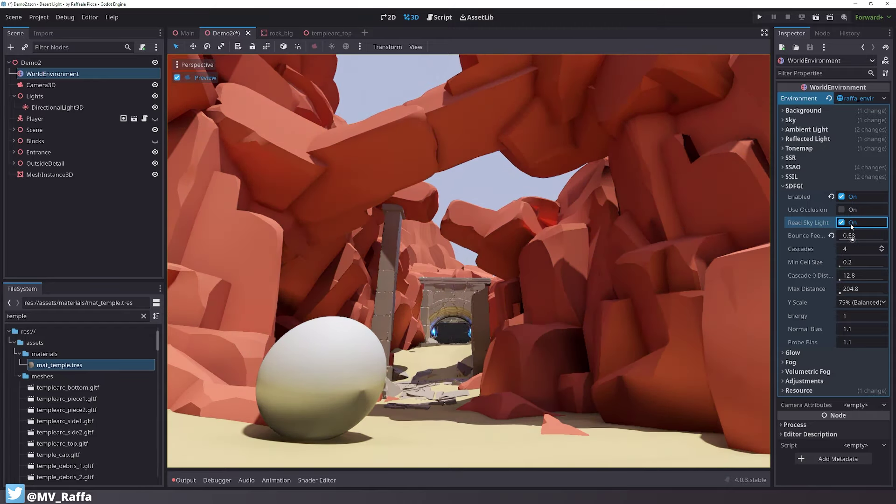
click(832, 236)
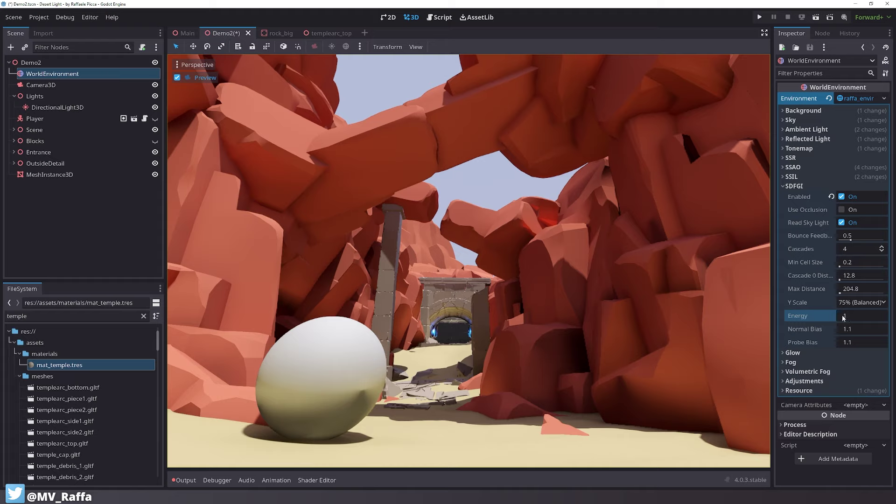
mouse_move(855, 318)
mouse_down()
mouse_move(894, 318)
mouse_move(871, 318)
mouse_up()
click(830, 315)
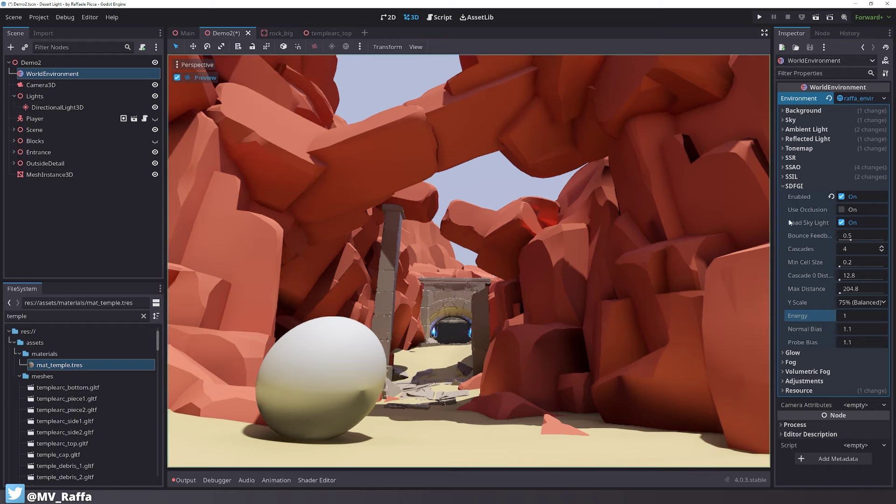
Compare the scene with SDFGI off and on, leaving it enabled
click(841, 197)
click(841, 196)
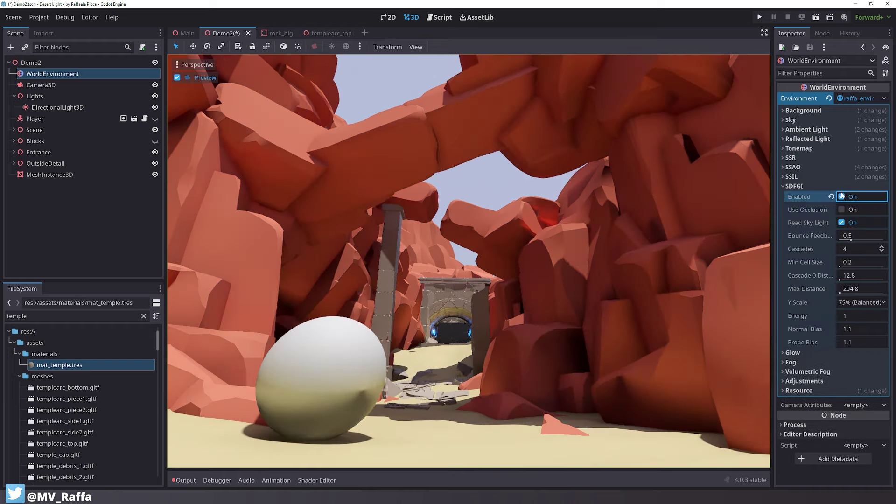
click(841, 196)
click(842, 196)
click(841, 197)
click(841, 197)
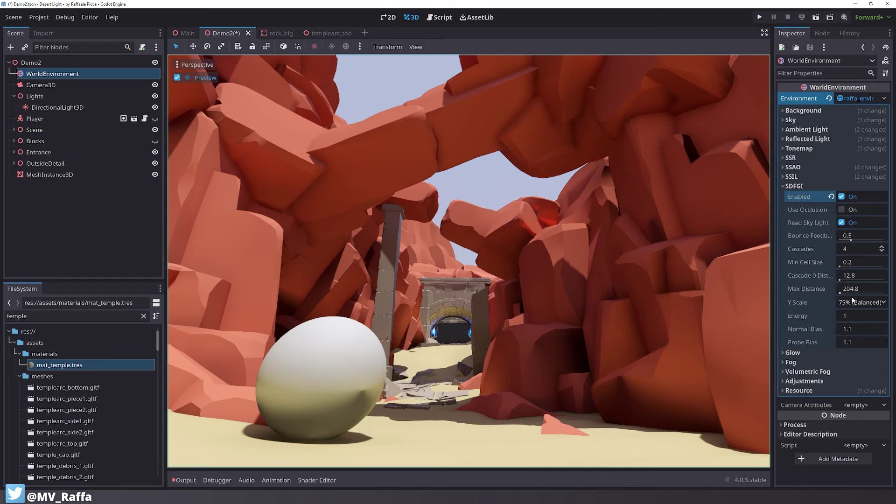
Set the SDFGI energy to 0.3
click(856, 316)
text(0.3)
key(Return)
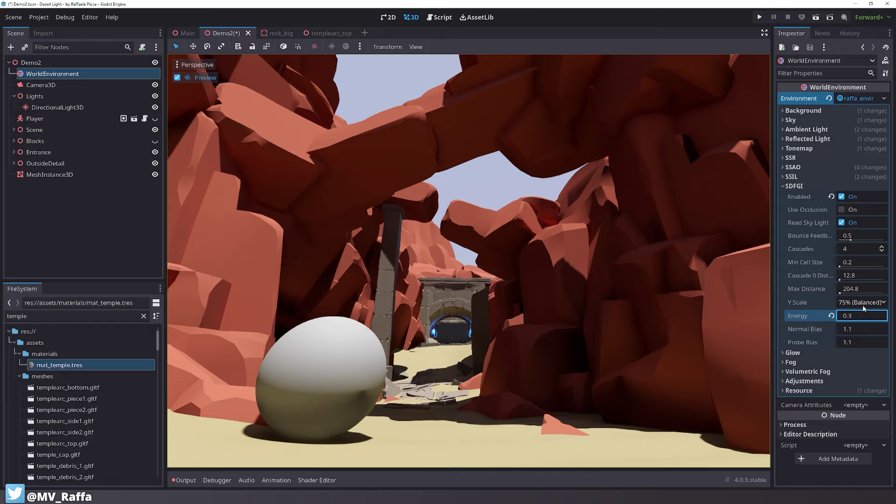
Try a much larger SDFGI max distance, then set it to 10
drag(841, 293, 849, 293)
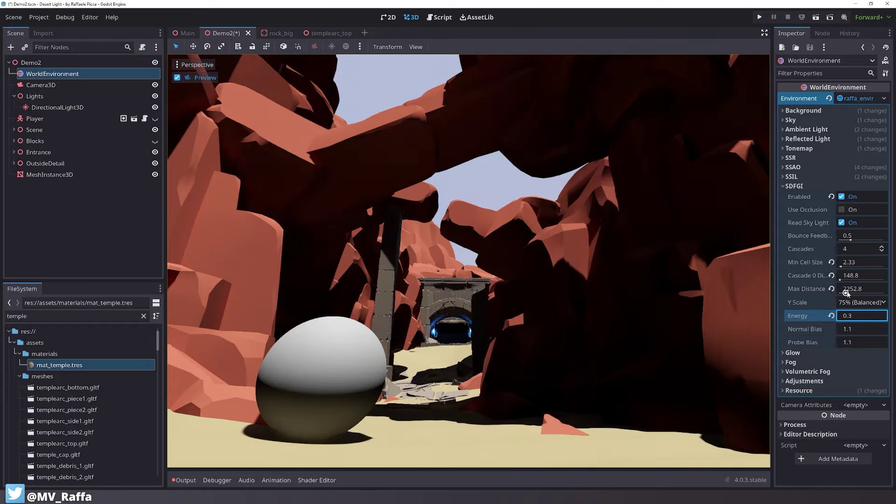
click(859, 289)
text(10)
key(Return)
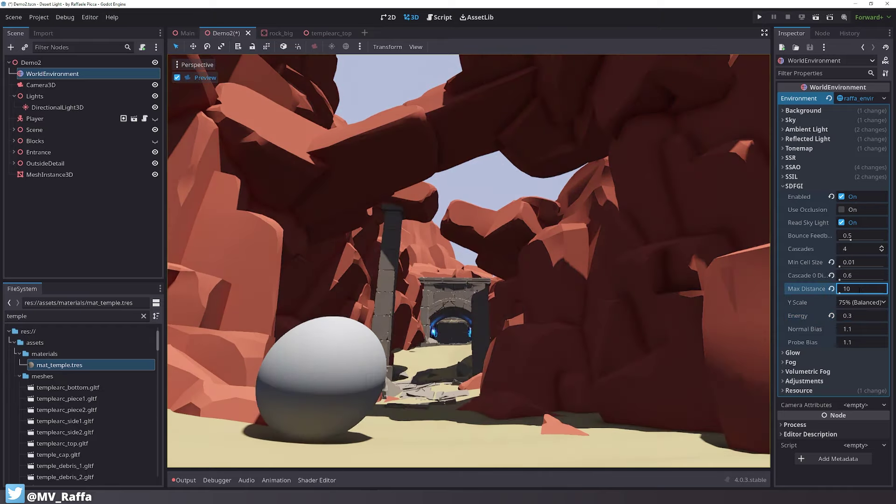
Try an SDFGI max distance of 20 and compare the scene with SDFGI off and on
click(859, 290)
text(20)
key(Return)
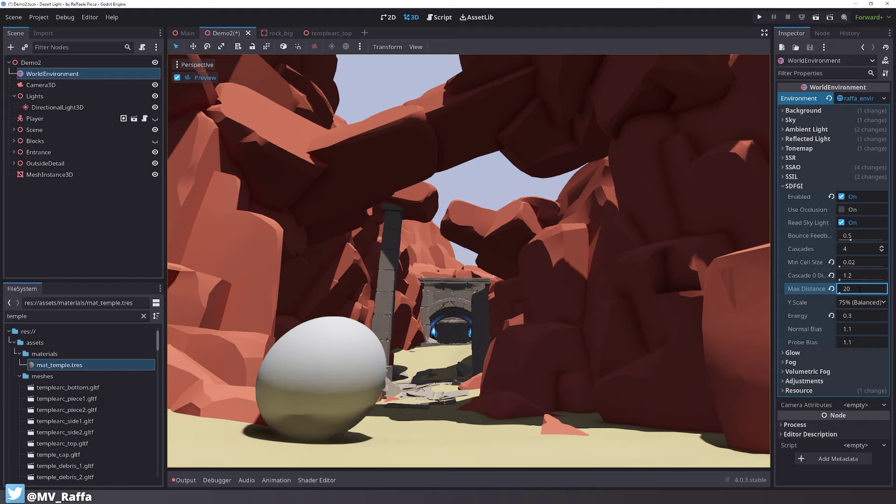
click(846, 197)
click(846, 197)
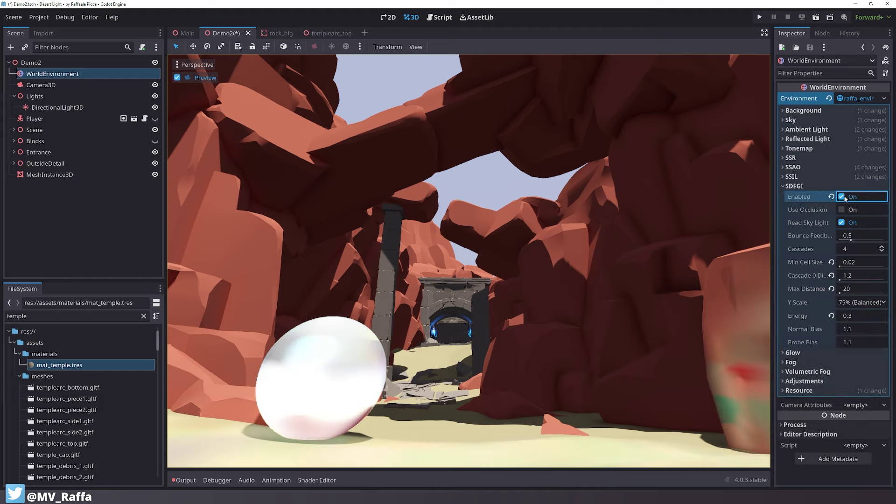
click(841, 196)
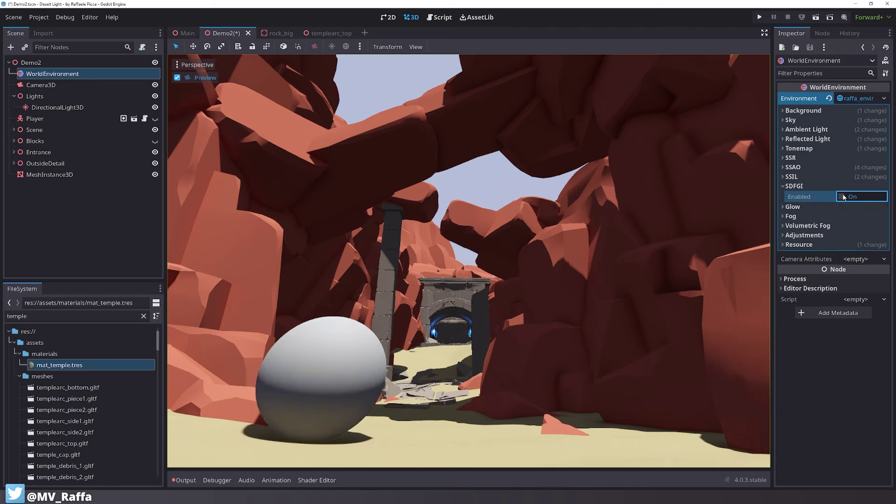
click(841, 196)
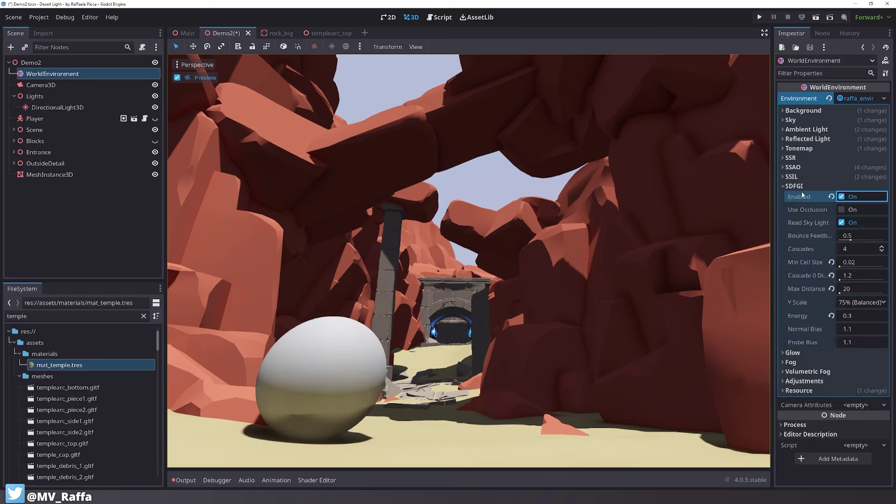
click(848, 197)
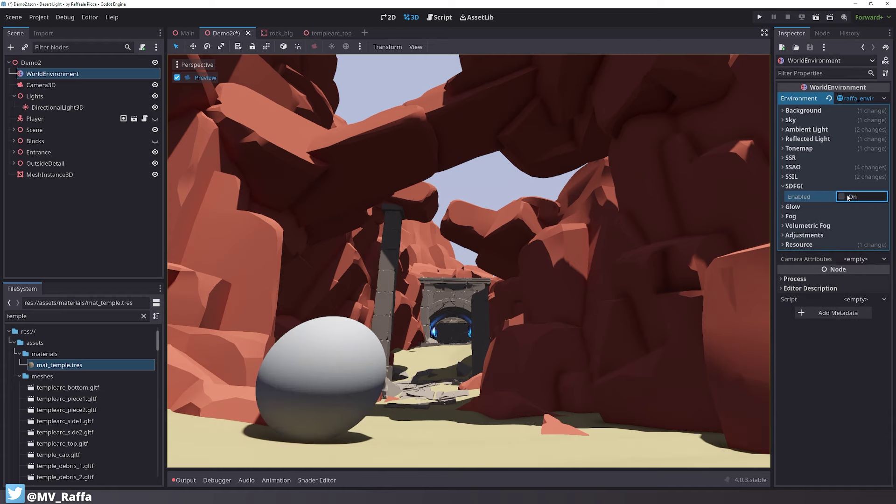
click(848, 197)
Reset the SDFGI energy and max distance to their defaults, compare the effect, and disable SDFGI
click(831, 315)
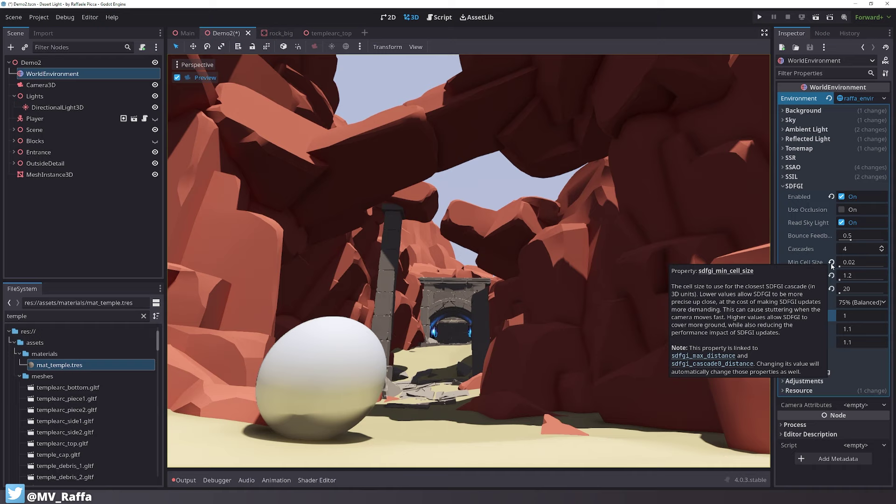
click(831, 289)
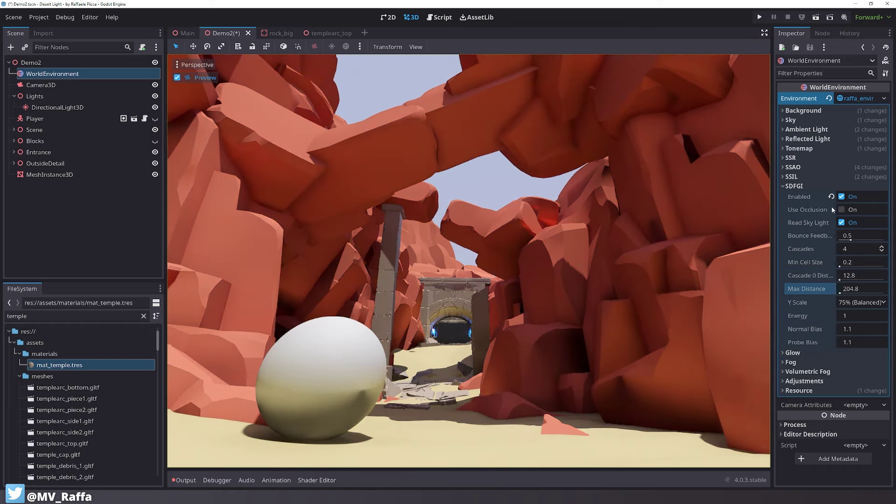
click(843, 197)
click(842, 197)
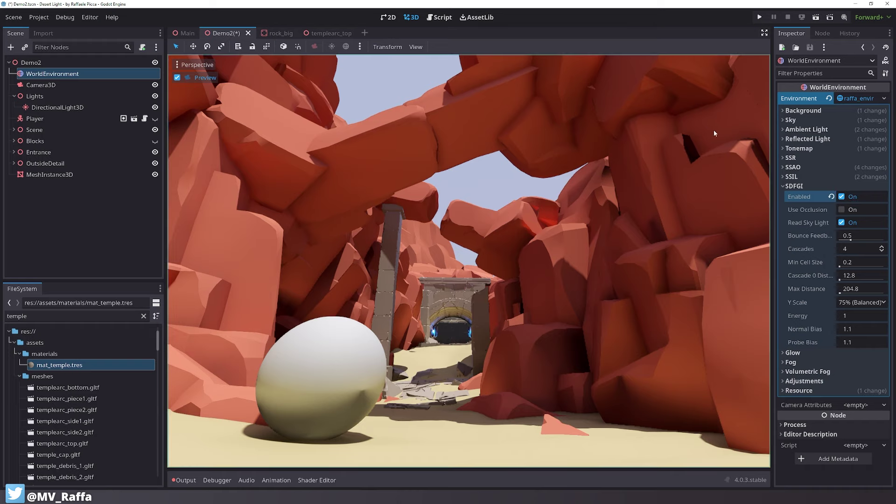
click(843, 197)
click(808, 186)
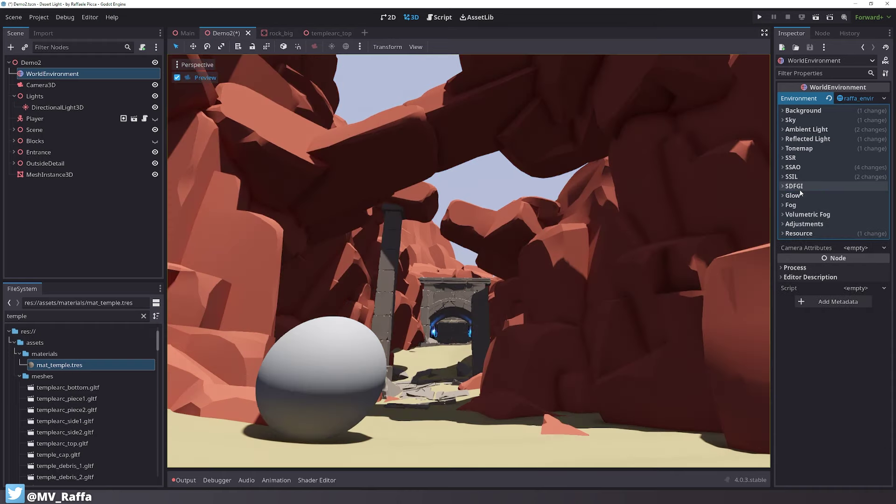
Enable Glow, set its levels 1, 2 and 4 to 1, and raise level 6
click(793, 196)
click(845, 209)
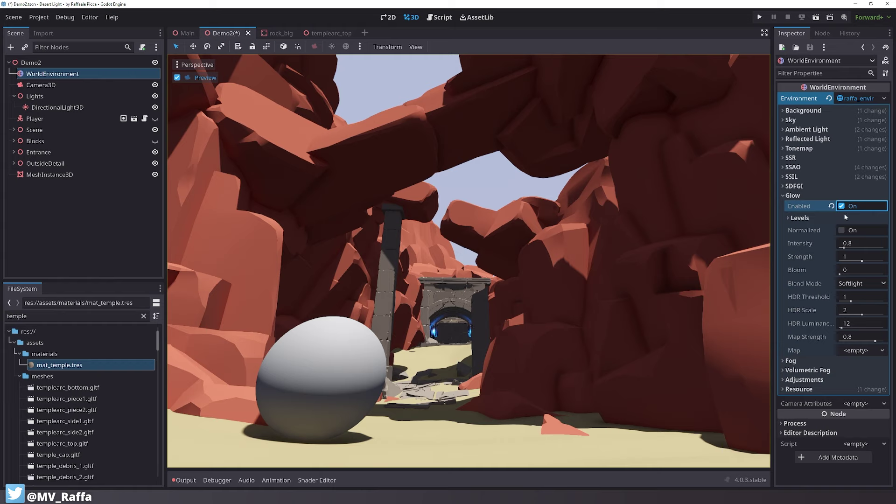
click(846, 228)
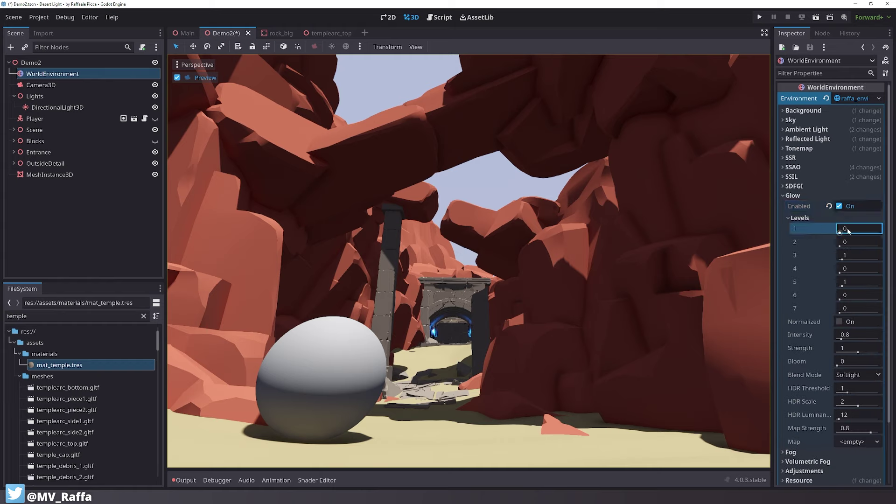
text(1)
key(Tab)
text(1)
key(Tab)
key(Tab)
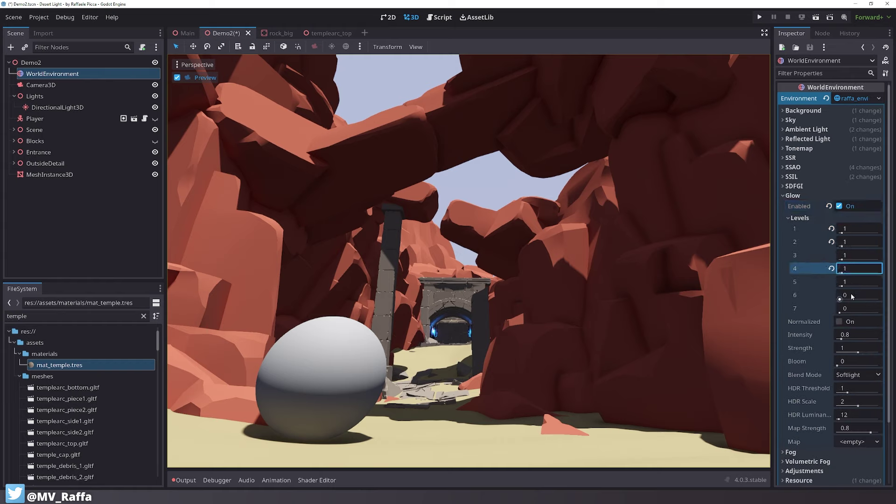
click(850, 295)
click(849, 217)
Normalize the glow levels and change the glow blend mode to Screen, trying Additive first
click(850, 230)
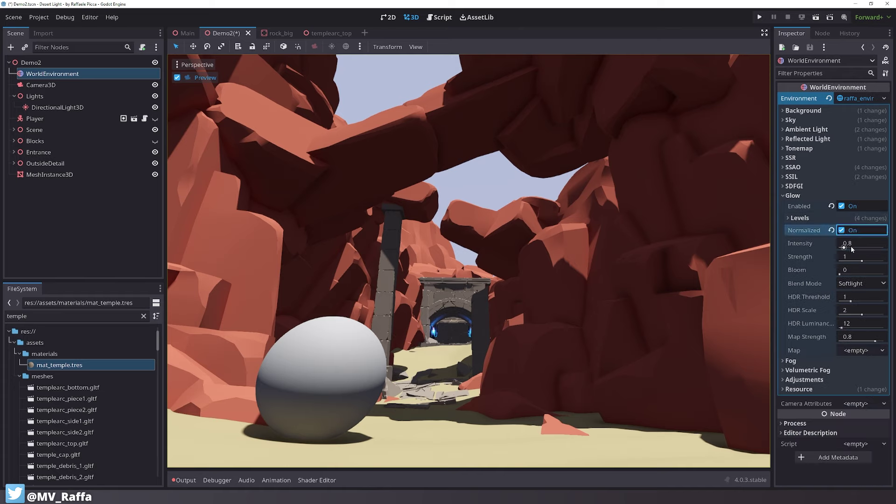
click(859, 283)
click(859, 297)
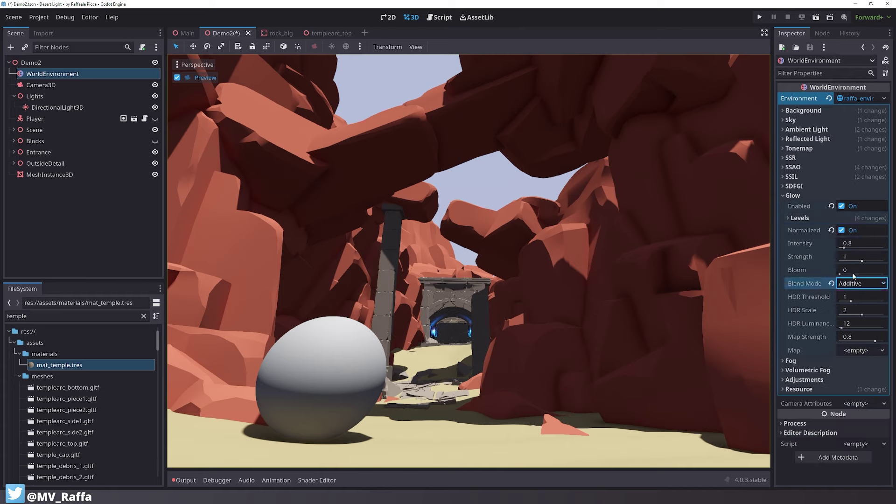
click(857, 284)
click(860, 309)
click(857, 285)
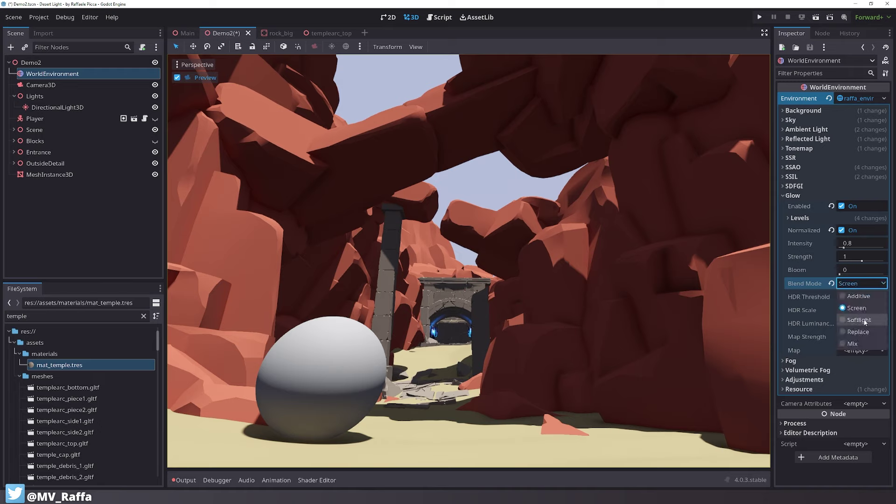
click(858, 308)
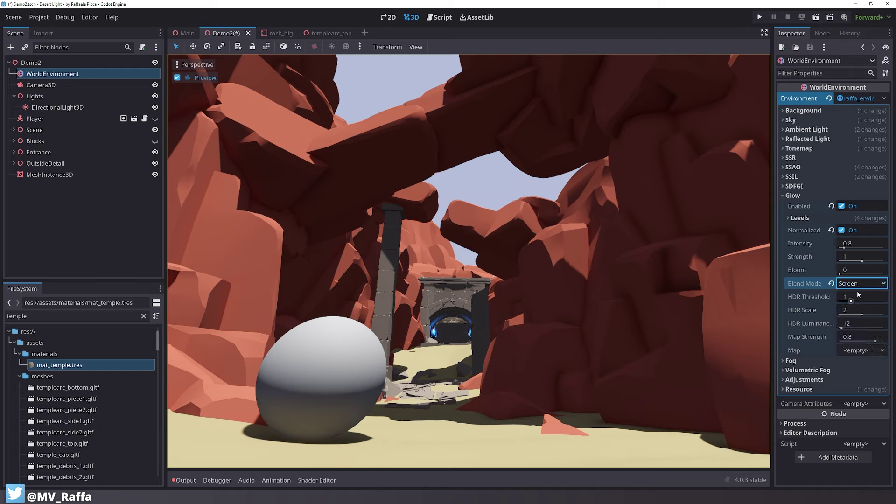
Set the glow intensity to 0.1 and try some bloom, returning it to 0
click(859, 243)
text(0.1)
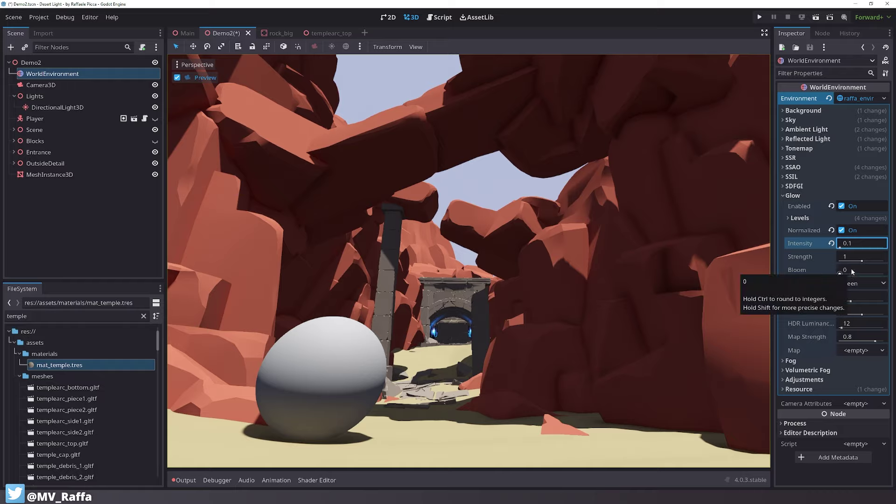
drag(849, 270, 829, 262)
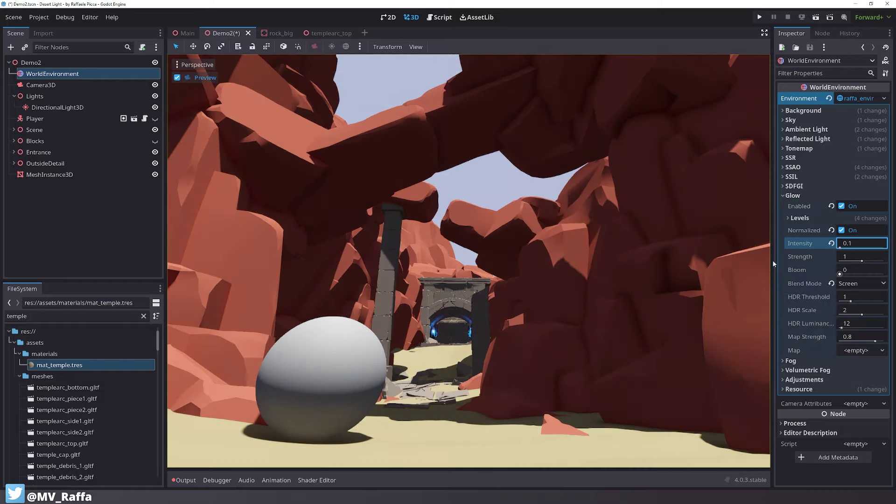
click(800, 218)
click(799, 218)
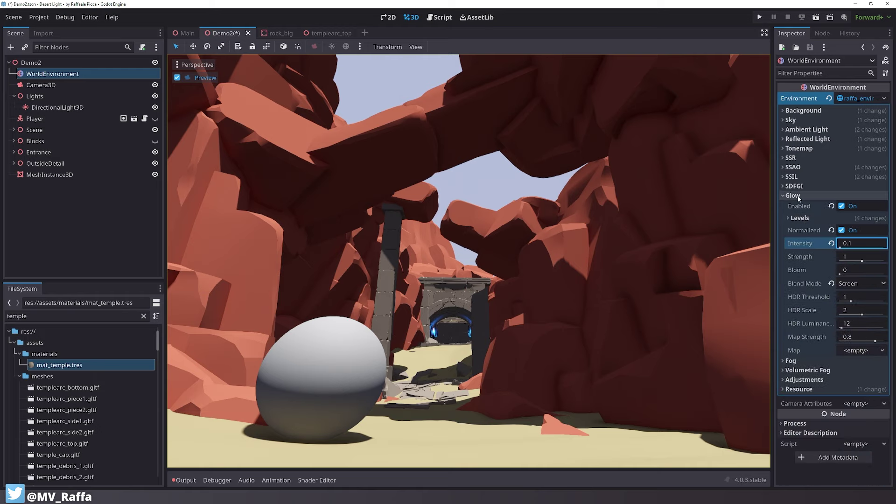
Enable fog in the environment
click(792, 195)
click(801, 206)
click(843, 215)
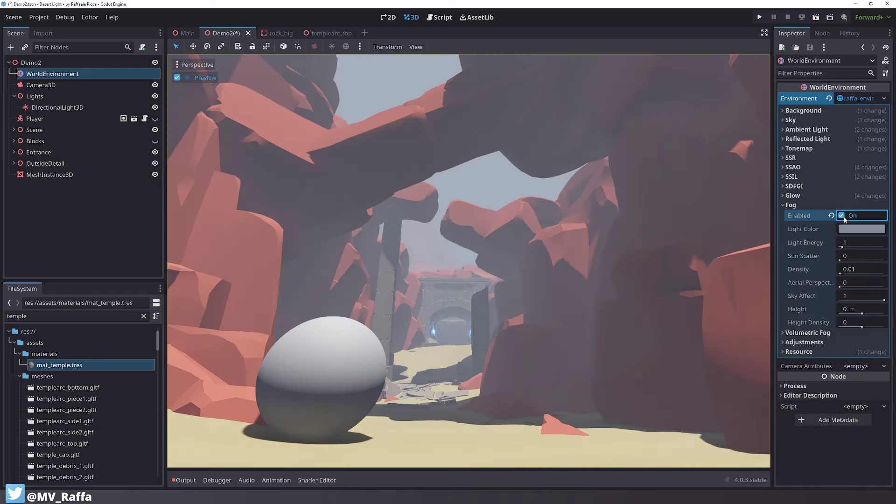
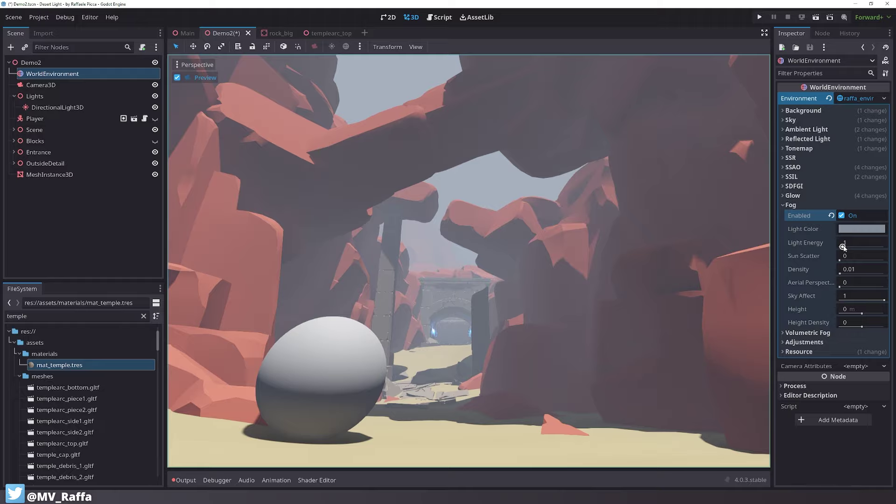
Try fog light energies of 0.38 and 0, resetting the value to its default
mouse_move(843, 247)
mouse_down()
mouse_move(860, 246)
mouse_move(841, 244)
mouse_up()
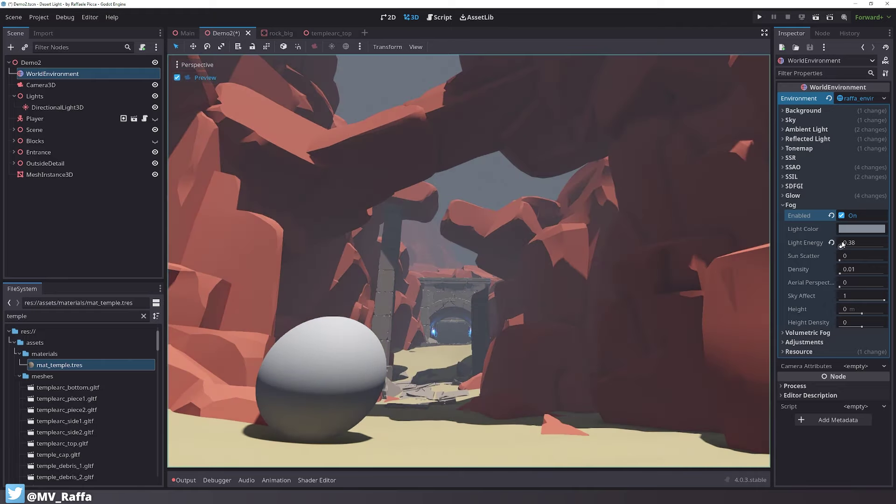
click(847, 242)
text(0)
key(Return)
click(833, 243)
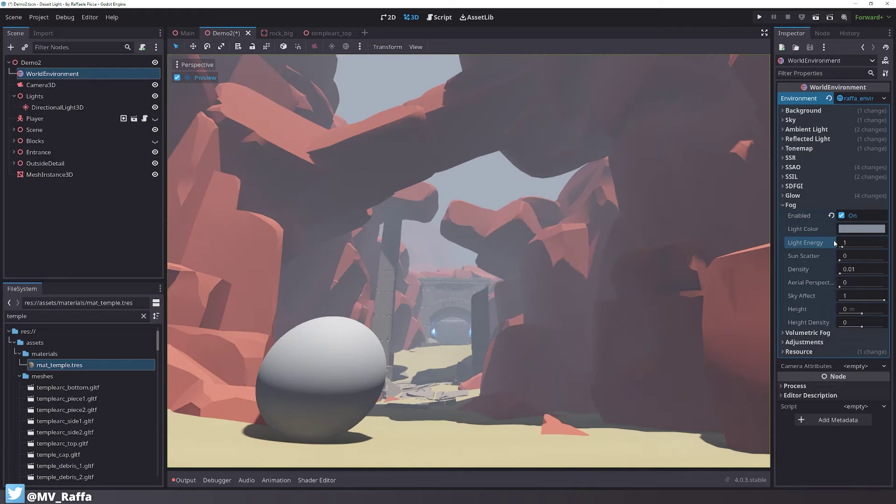
Set the fog's sun scatter to 1 and its sky affect to 0
drag(851, 258, 883, 257)
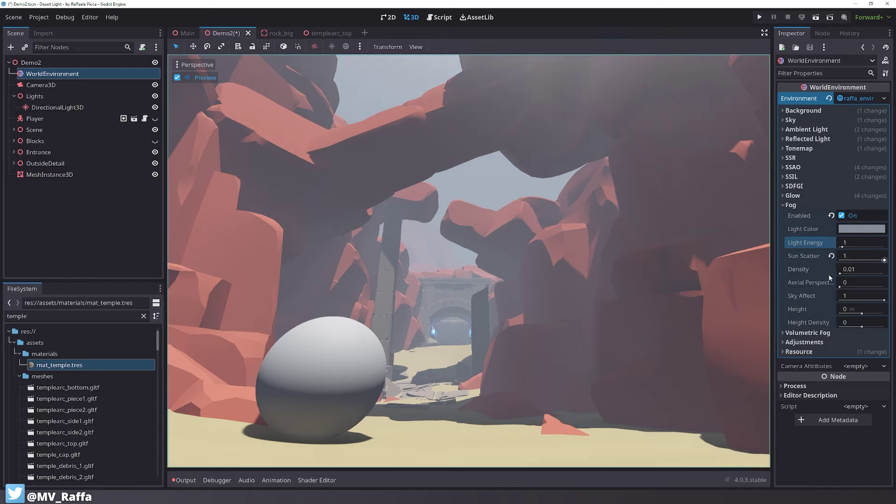
mouse_move(883, 299)
mouse_down()
mouse_move(840, 299)
mouse_move(884, 300)
mouse_up()
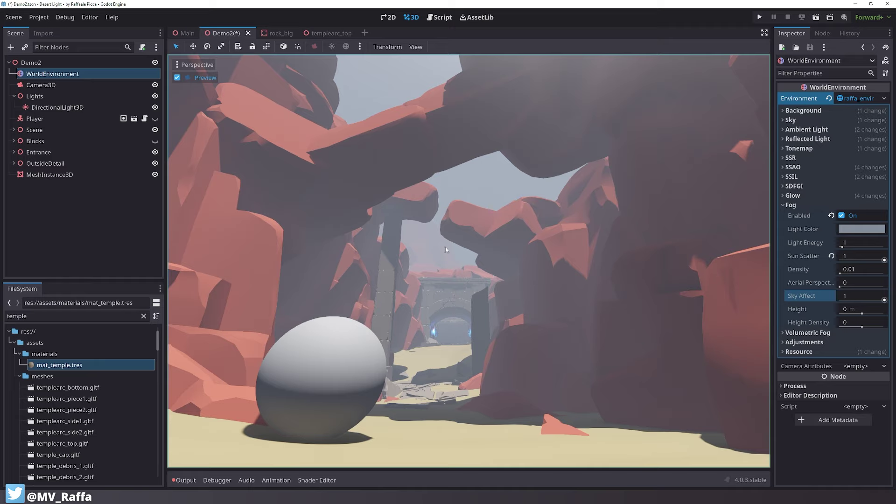
drag(884, 299, 840, 302)
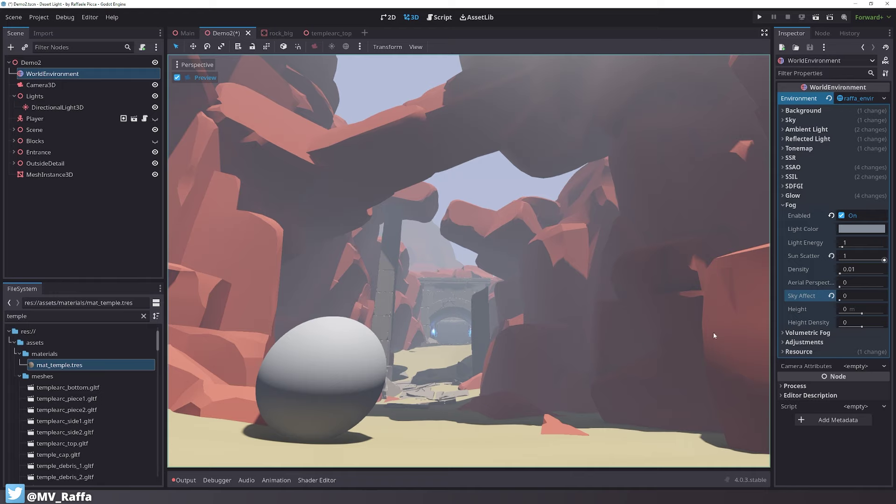
Try a fog height density of 1 with a height of about 62 m, resetting the height to its default
mouse_move(861, 313)
mouse_down()
mouse_move(851, 314)
mouse_move(875, 315)
mouse_up()
drag(862, 326, 863, 313)
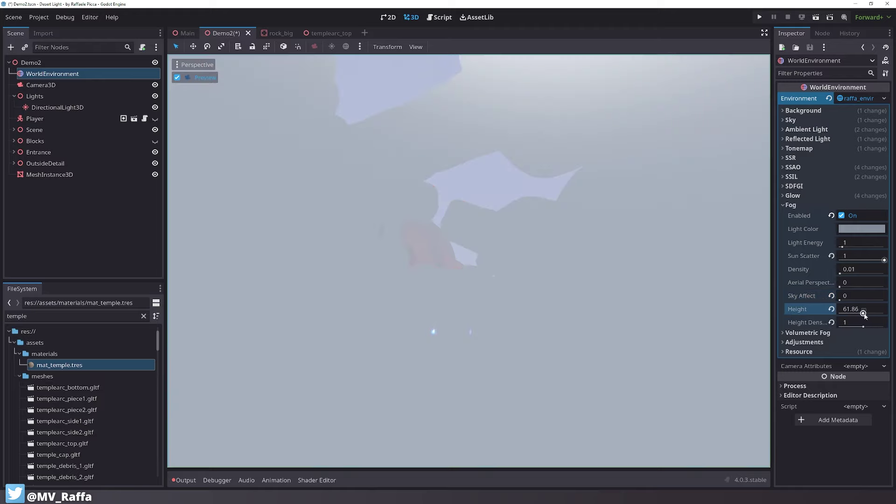
click(830, 310)
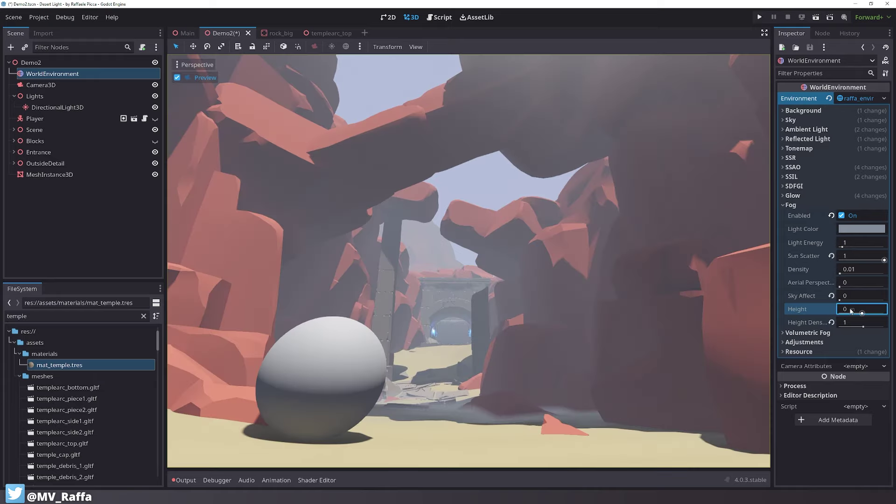
Try a fog height of 3.11 m with a height density of 0.0762, plus an aerial perspective of 1 that is reset to default
mouse_move(851, 308)
mouse_down()
mouse_move(886, 308)
mouse_move(864, 309)
mouse_up()
drag(806, 322, 604, 324)
mouse_move(863, 326)
mouse_down()
mouse_move(846, 326)
mouse_move(858, 326)
mouse_up()
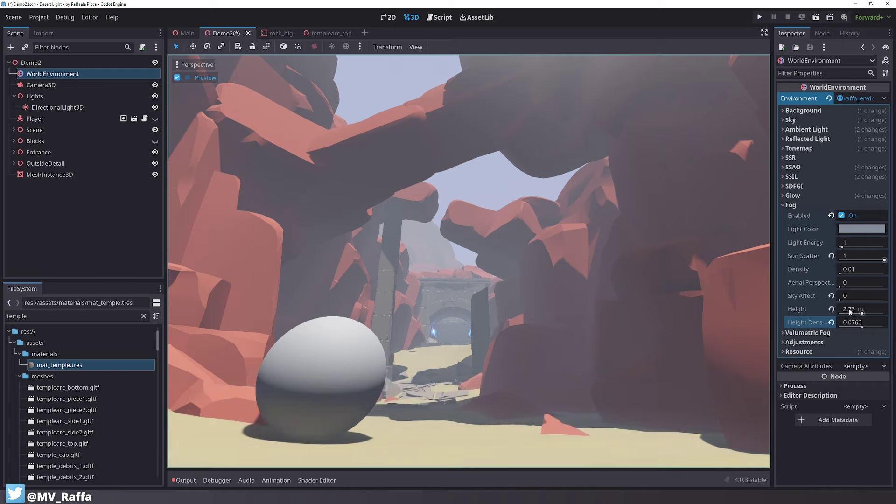
drag(861, 311, 863, 282)
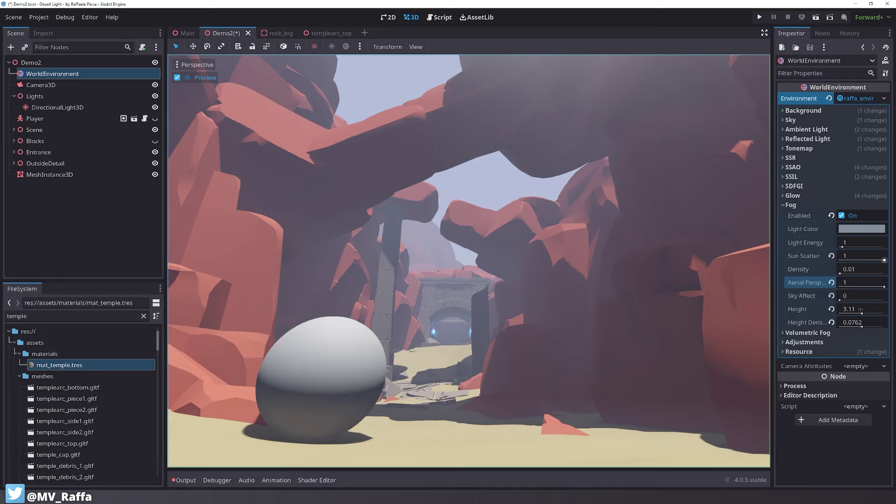
click(832, 283)
Set the fog's density to 0.004, sun scatter to 0.38, light energy to 1.09 and light color to the warm grey 9b958d
drag(849, 269, 843, 238)
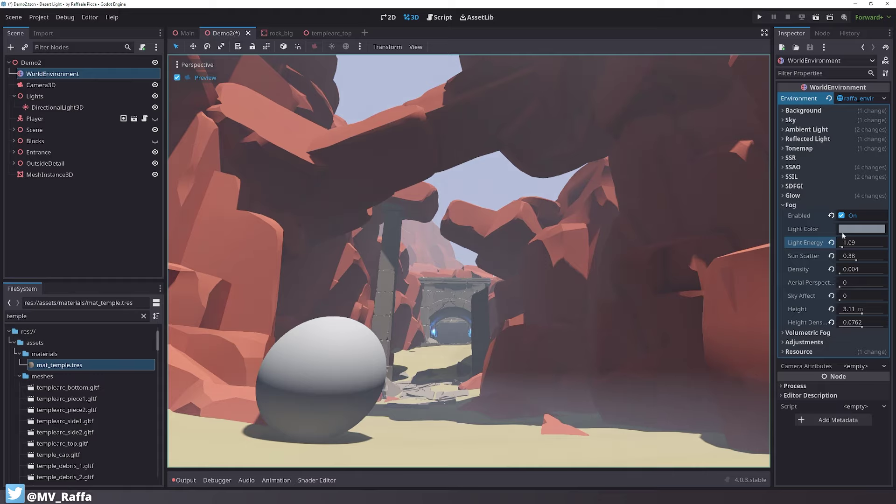
click(843, 231)
mouse_move(806, 290)
mouse_down()
mouse_move(827, 302)
mouse_move(815, 298)
mouse_up()
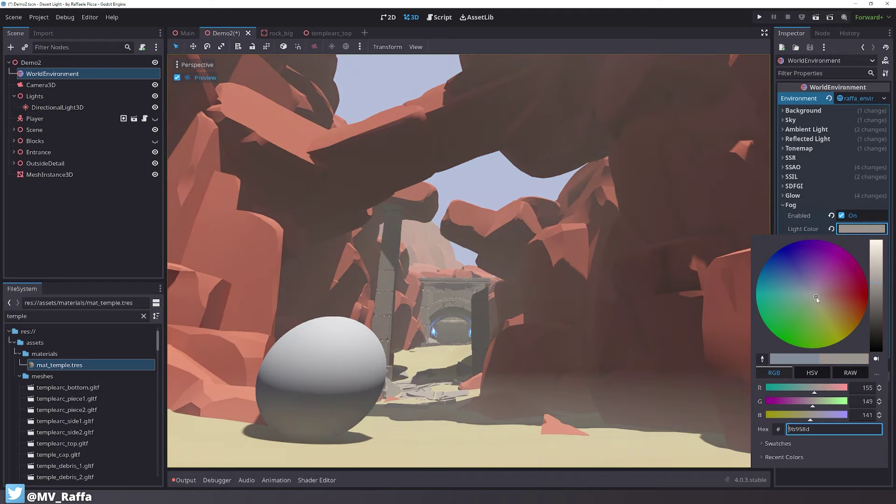
click(778, 230)
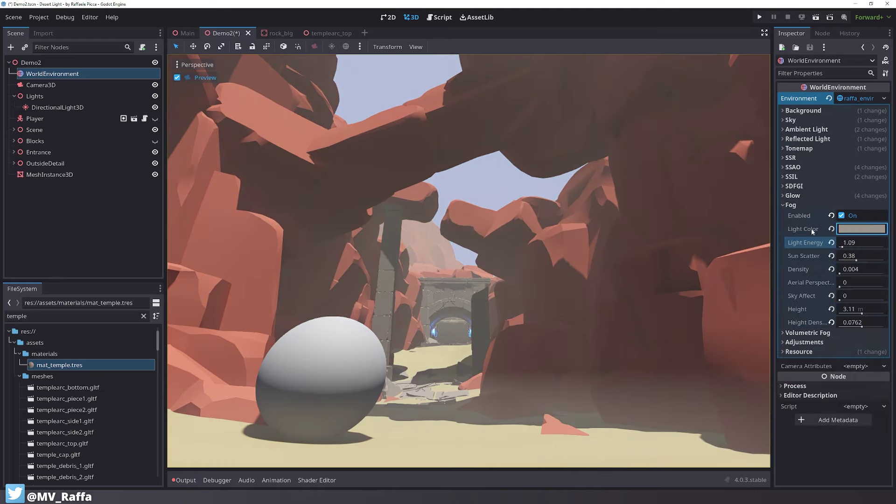
Reset the fog's height and height density to their defaults
click(831, 309)
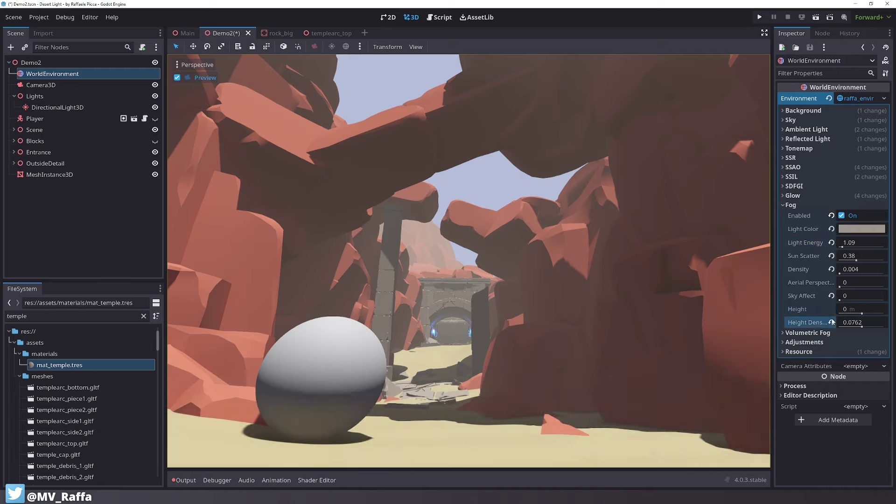
click(831, 323)
mouse_move(817, 295)
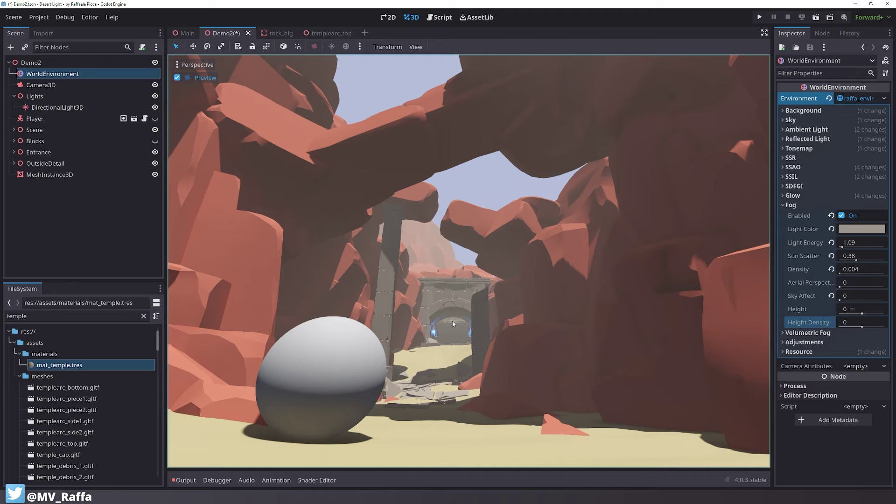
Enable volumetric fog in the world environment and raise its density to 0.1042
click(798, 204)
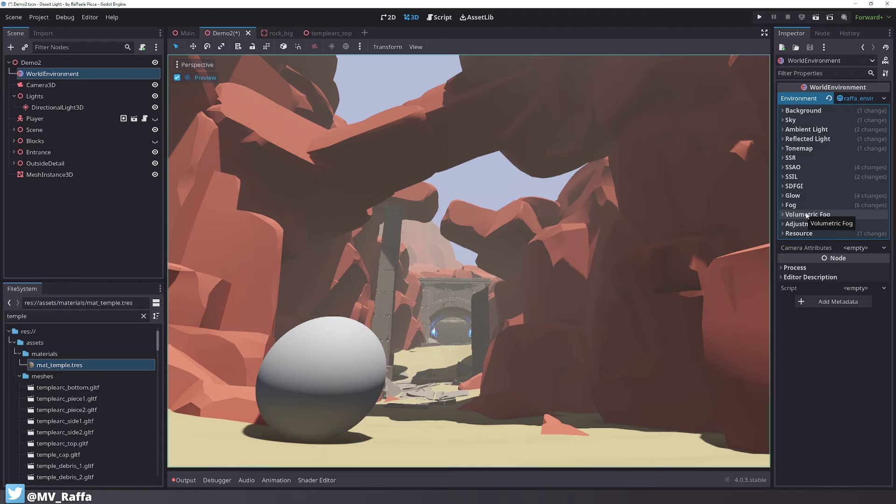
click(806, 214)
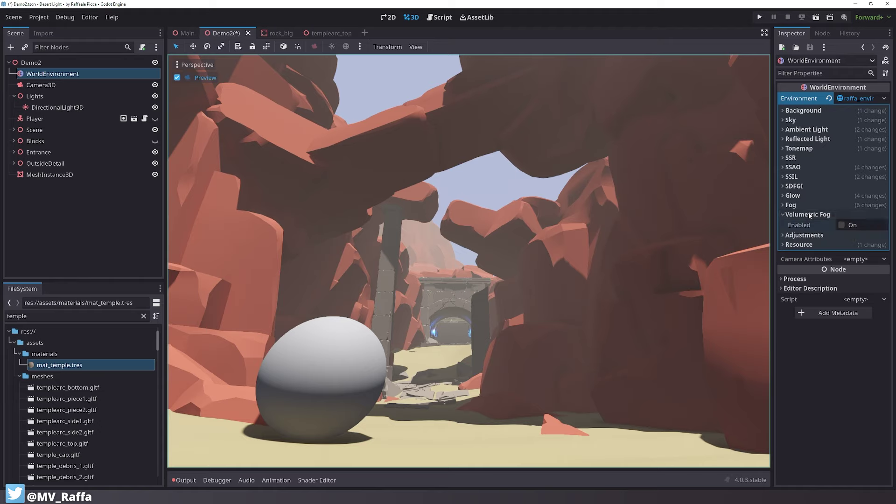
click(840, 225)
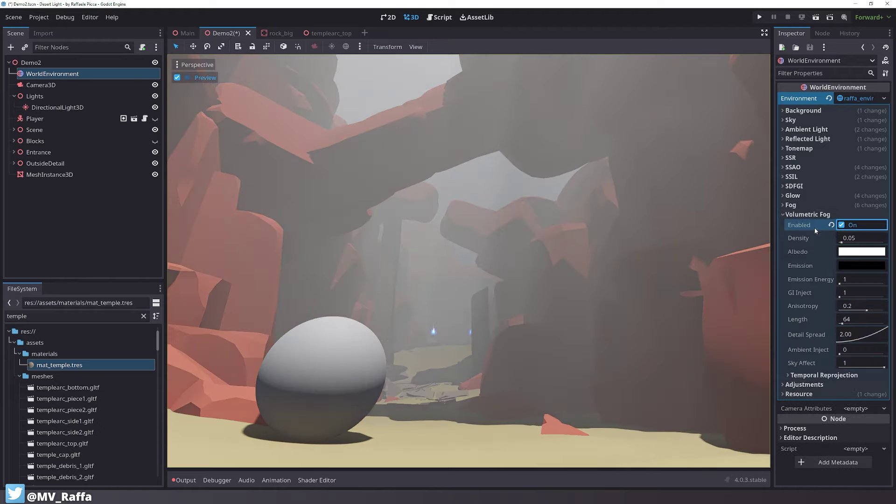
mouse_move(808, 229)
mouse_move(846, 240)
mouse_down()
mouse_move(863, 240)
mouse_move(851, 240)
mouse_up()
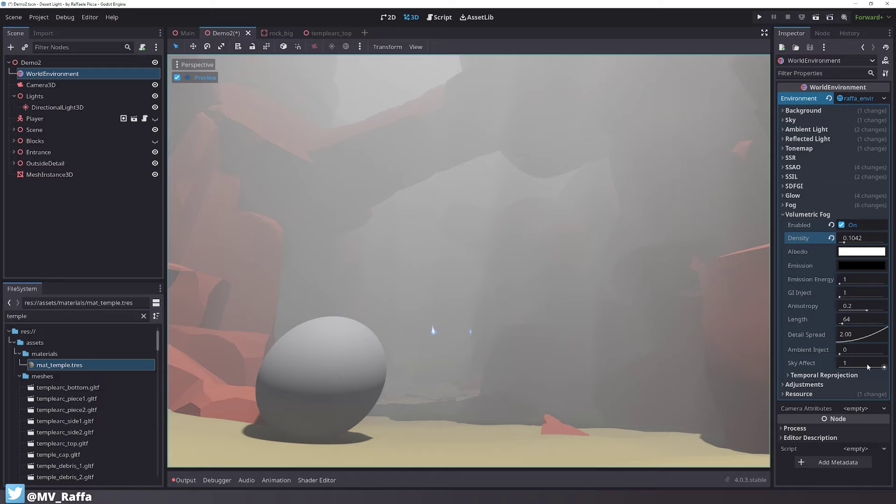
Try a volumetric fog sky affect of 0, then set it to 0.515
drag(866, 363, 839, 367)
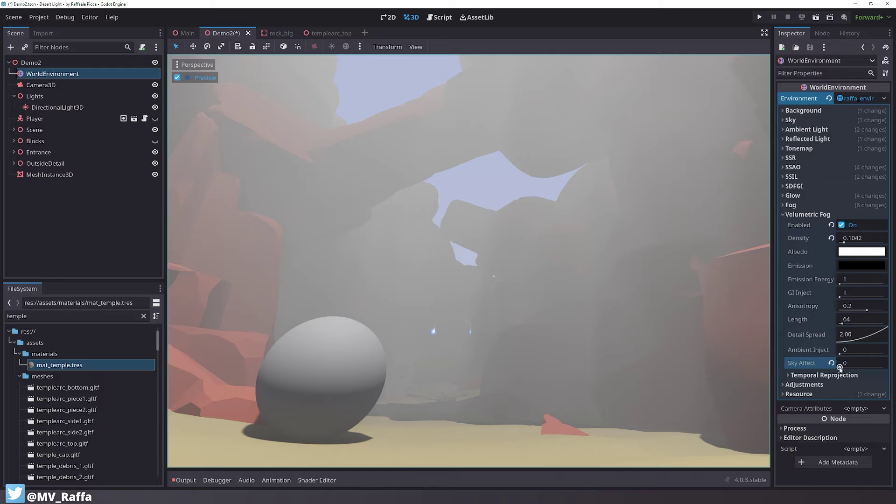
drag(839, 367, 863, 367)
mouse_move(840, 354)
mouse_down()
mouse_move(871, 353)
mouse_move(839, 353)
mouse_up()
Try a volumetric fog length of 128, reset it to the default and save the scene
mouse_move(842, 323)
mouse_down()
mouse_move(883, 323)
mouse_move(845, 321)
mouse_up()
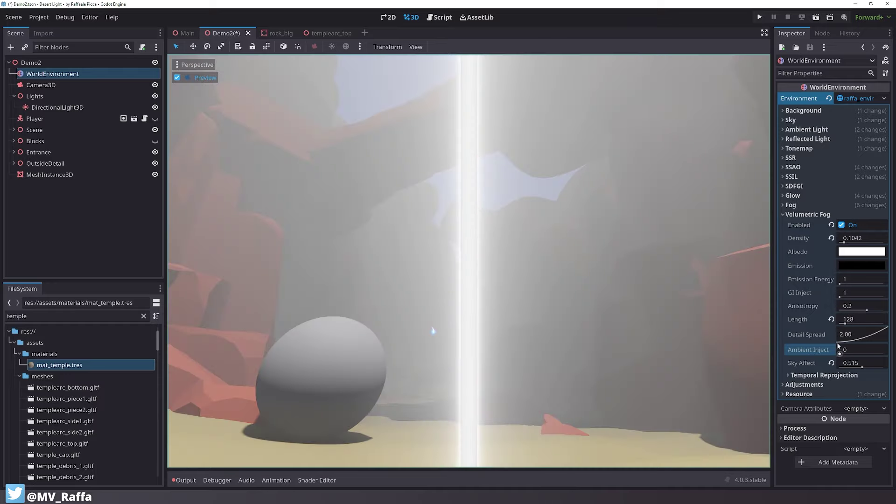
click(831, 319)
key(ctrl+s)
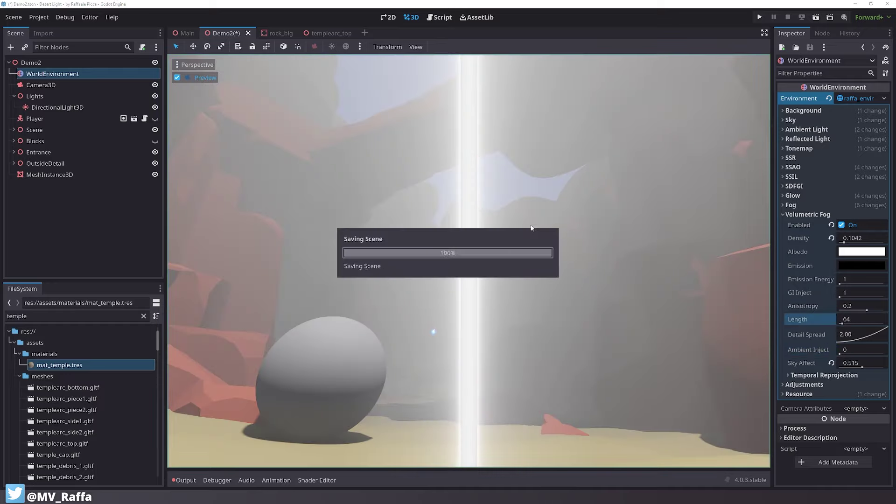
Close all the open scenes: Main, Demo2, rock_big and templearc_top
click(188, 34)
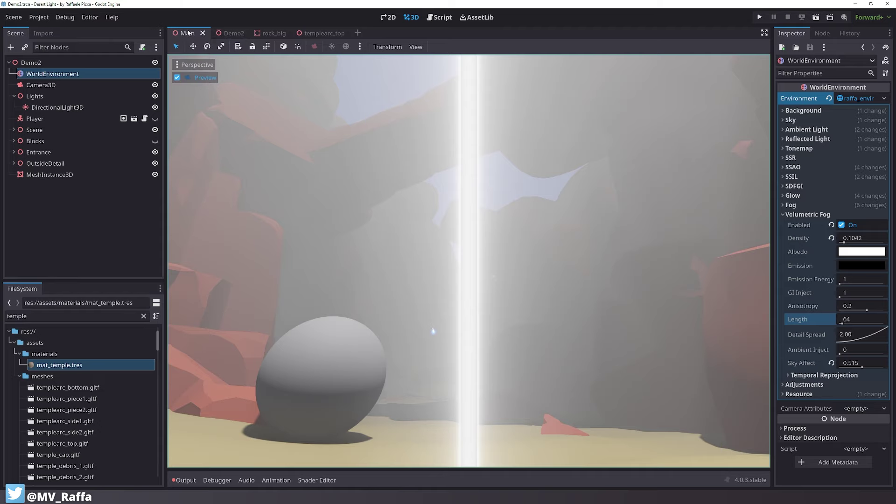
click(224, 35)
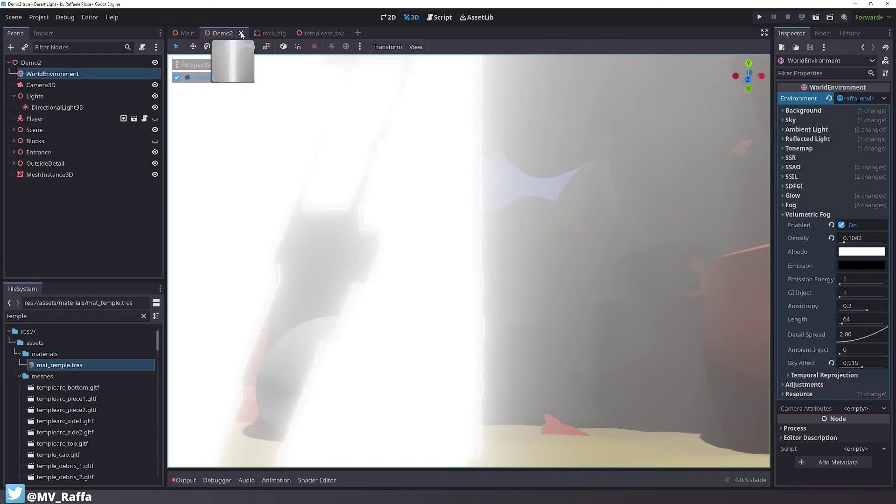
click(242, 34)
click(204, 33)
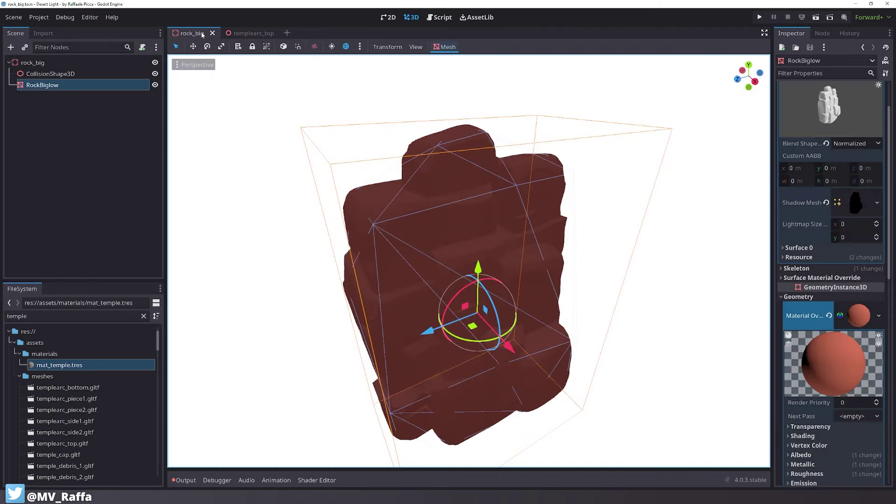
click(212, 33)
click(228, 34)
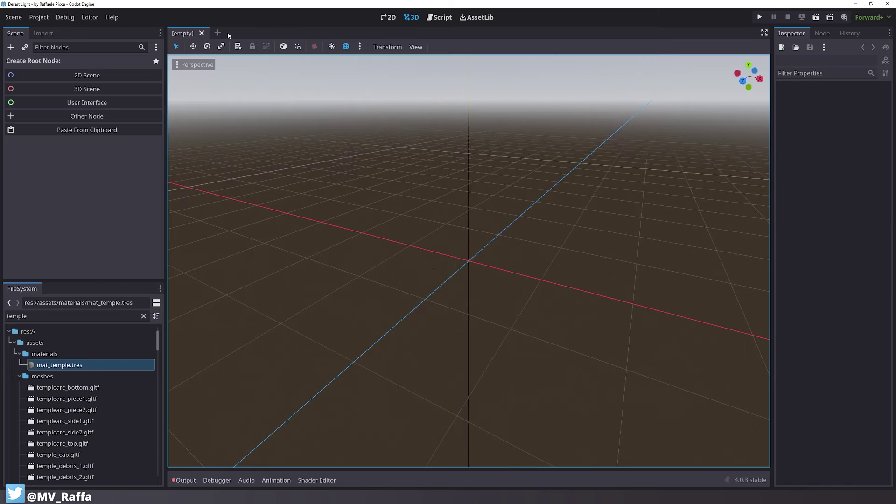
Clear the "temple" file filter and reopen Demo2.tscn from the project root
scroll(74, 364, down, 5)
scroll(80, 359, up, 6)
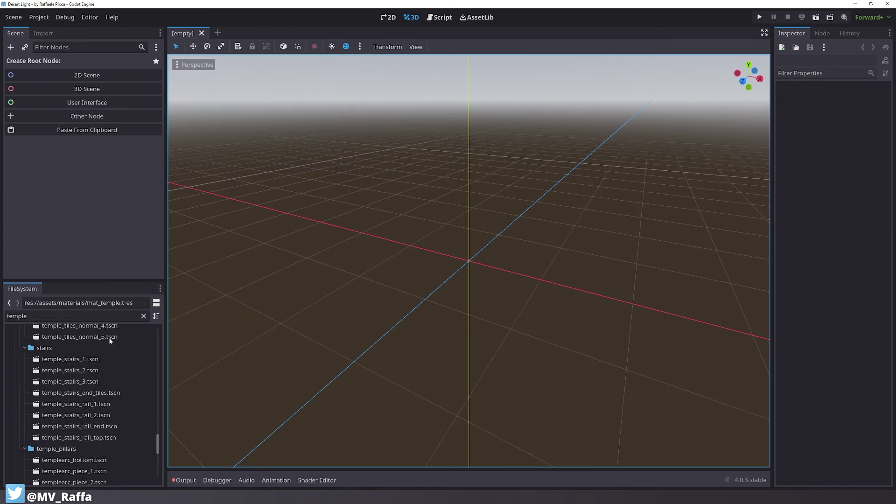
click(14, 356)
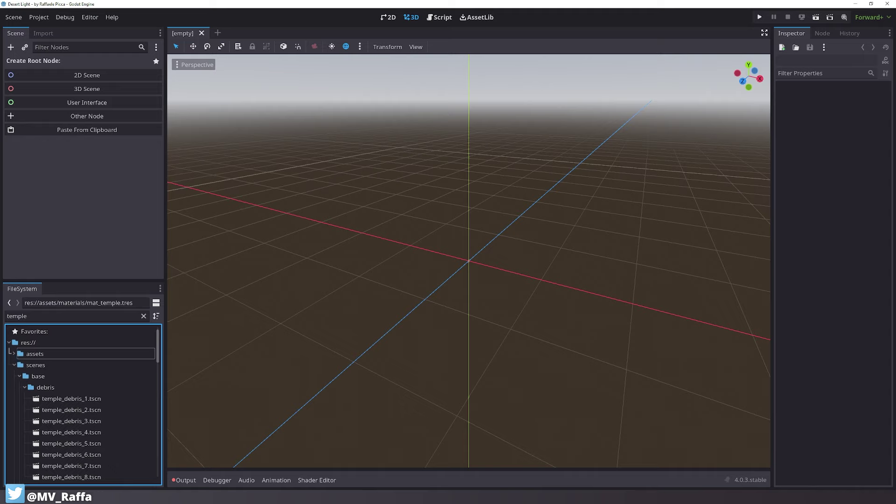
click(144, 316)
click(14, 355)
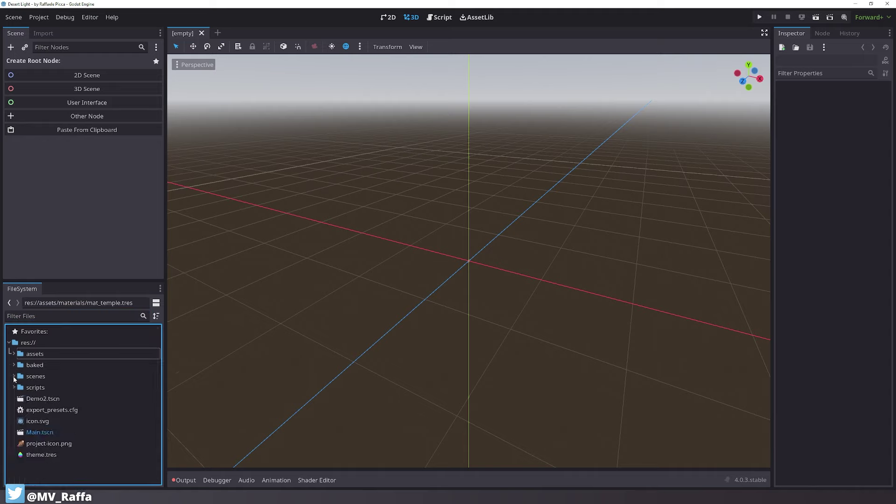
click(47, 403)
double_click(47, 402)
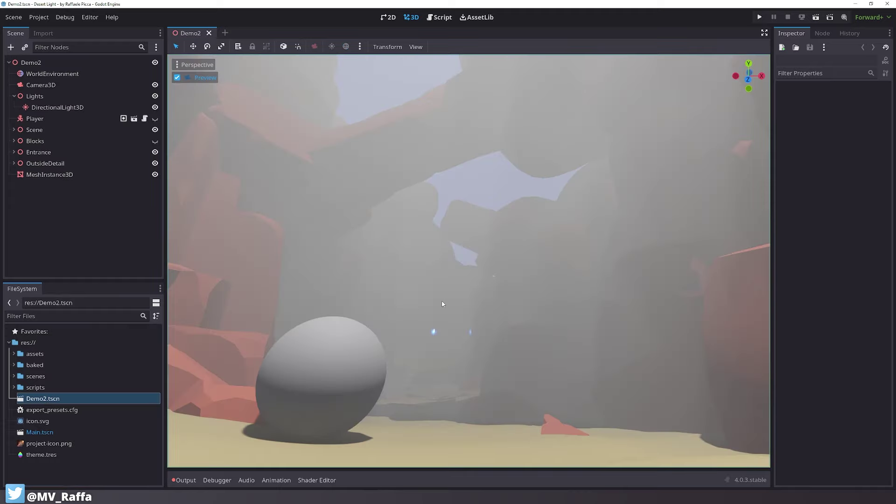
Check the WorldEnvironment's volumetric fog and switch the directional light off and on to compare its effect on the fog
click(65, 164)
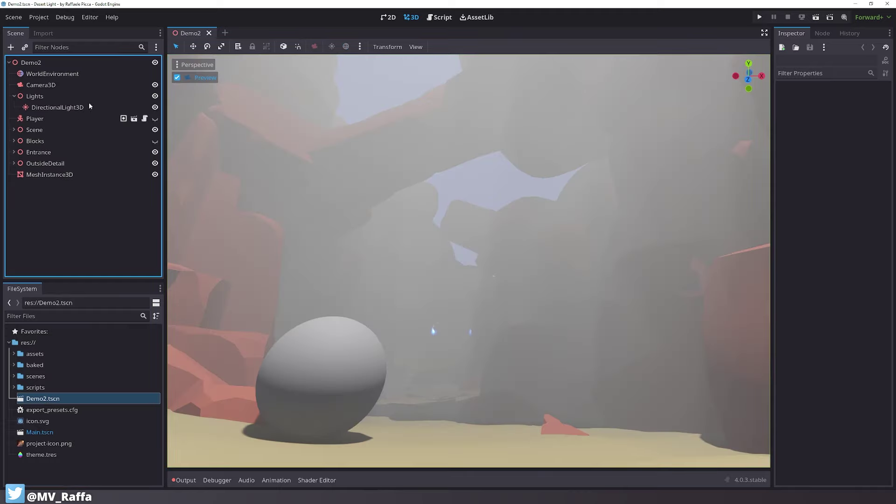
click(53, 74)
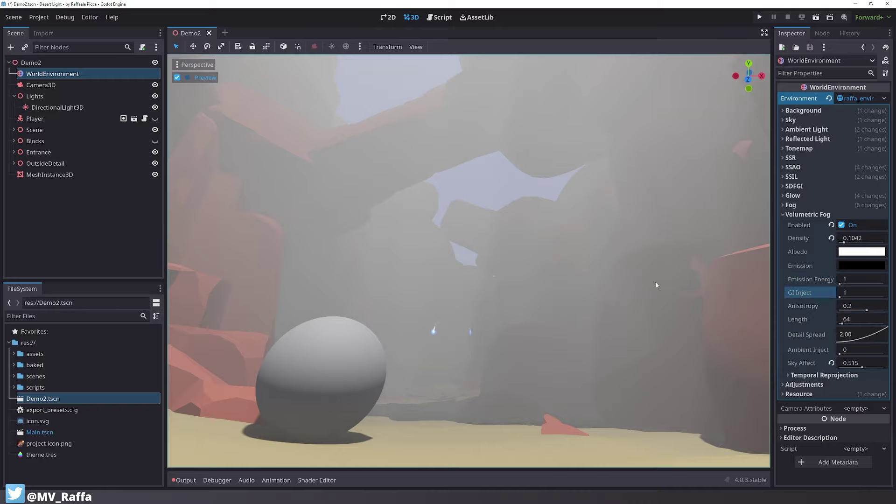
click(526, 199)
click(155, 107)
click(155, 106)
click(155, 106)
click(155, 107)
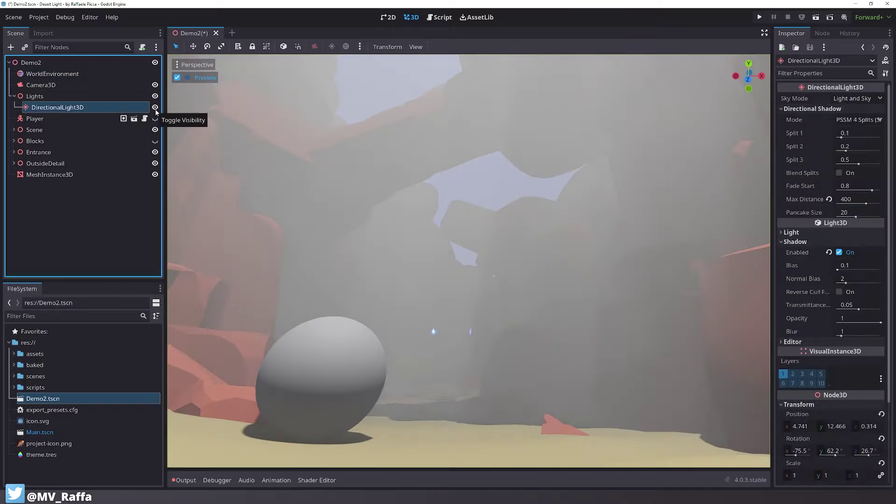
Set the directional light's X rotation to -27.5 degrees
scroll(830, 280, down, 5)
mouse_move(799, 350)
mouse_down()
mouse_move(835, 350)
mouse_move(793, 349)
mouse_up()
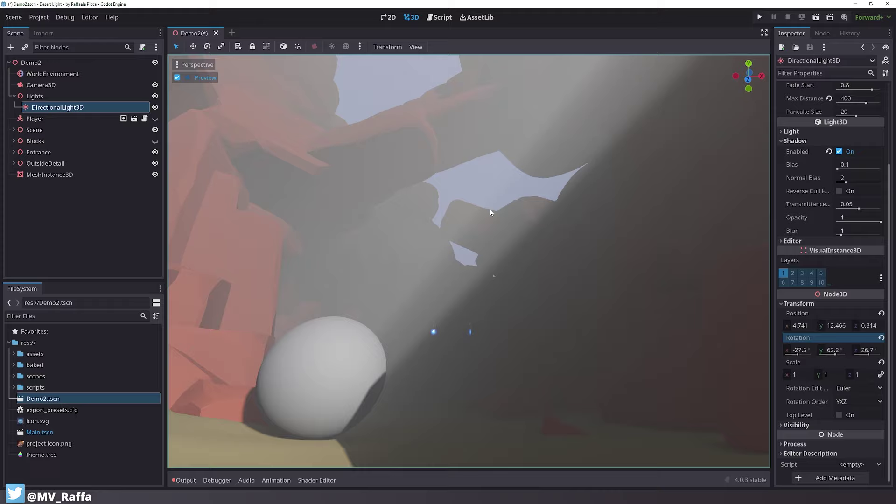
Leave the camera preview and disable volumetric fog to inspect the canyon rocks from above
click(206, 78)
scroll(516, 212, down, 10)
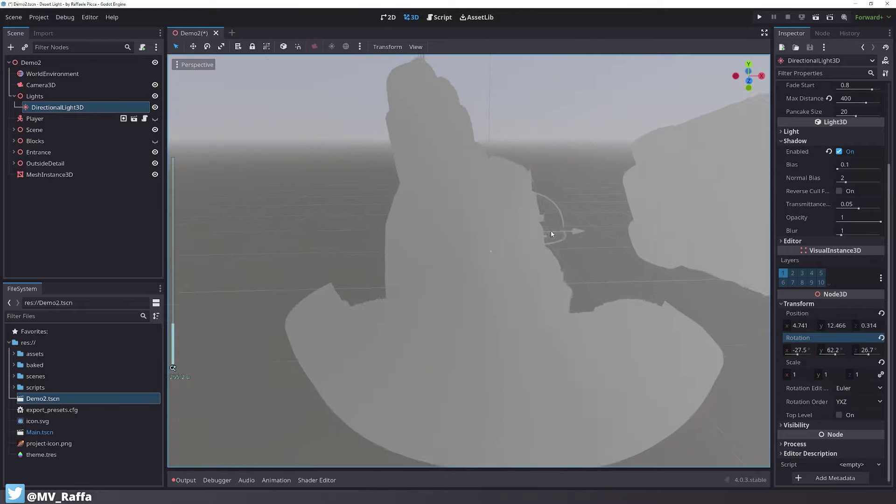
click(52, 73)
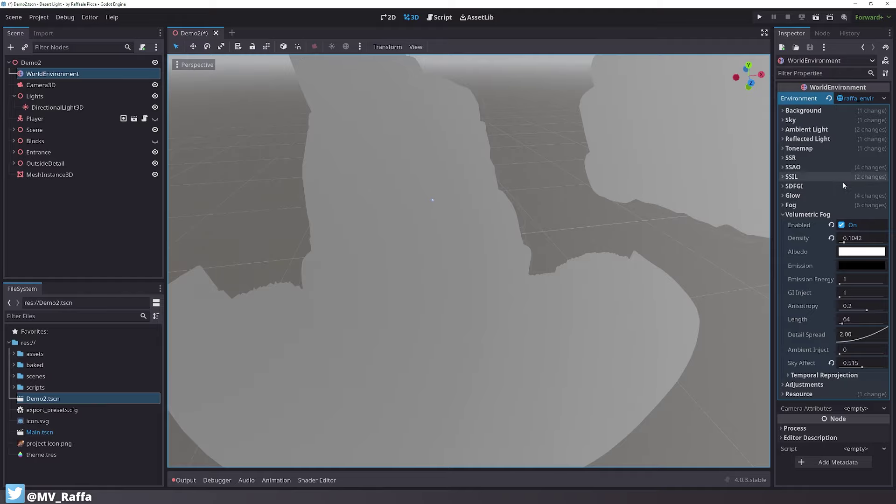
click(841, 224)
scroll(602, 272, up, 5)
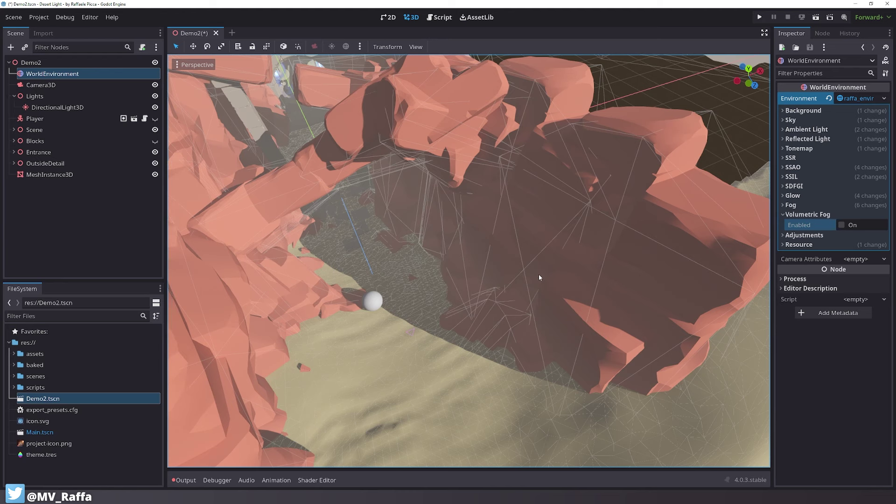
scroll(518, 279, down, 6)
scroll(471, 295, up, 6)
scroll(412, 347, down, 7)
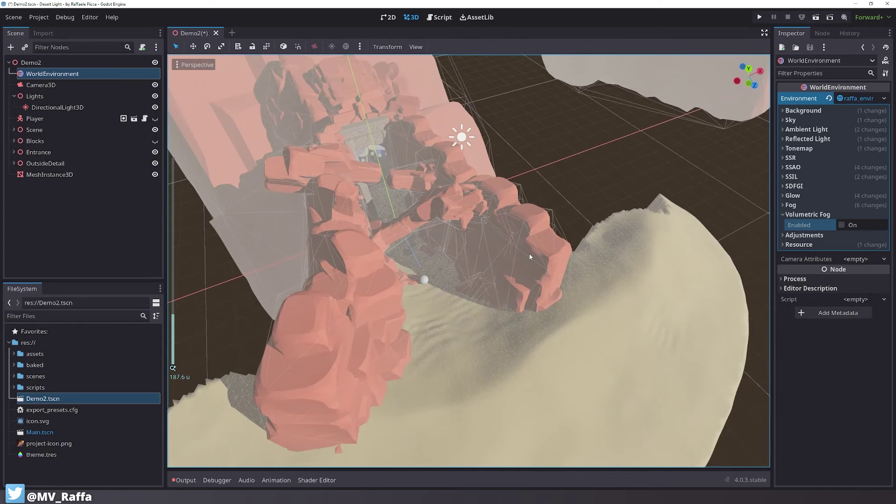
Duplicate the large rock at the end of the canyon wall and move the copy out onto the sand
click(530, 256)
key(f)
scroll(506, 258, up, 5)
key(ctrl+d)
drag(504, 314, 557, 374)
drag(551, 303, 534, 312)
Rotate the duplicated rock so it extends the canyon wall, and save the scene
key(e)
drag(524, 357, 550, 310)
key(w)
key(q)
mouse_move(551, 310)
middle_down()
mouse_move(530, 284)
mouse_move(564, 311)
mouse_move(555, 312)
middle_up()
scroll(565, 311, down, 5)
scroll(565, 314, up, 5)
key(ctrl+s)
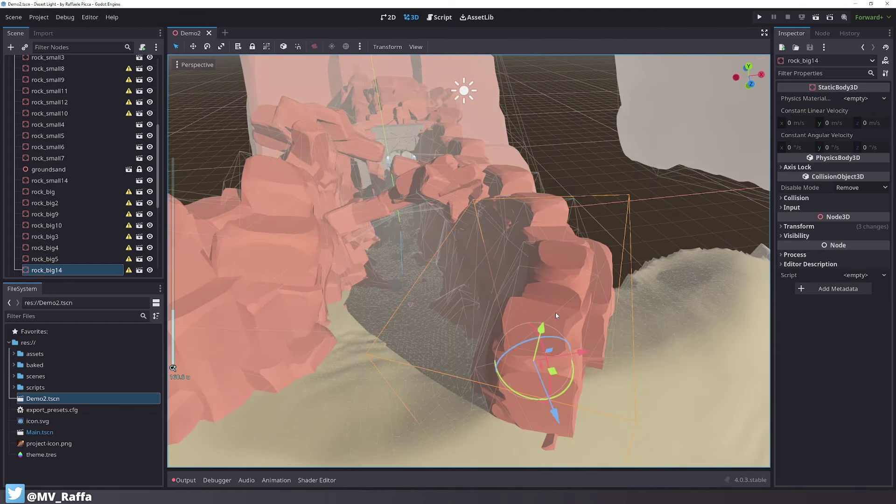
Collapse the Scene node's children and turn on the preview of Camera3D
scroll(104, 156, up, 5)
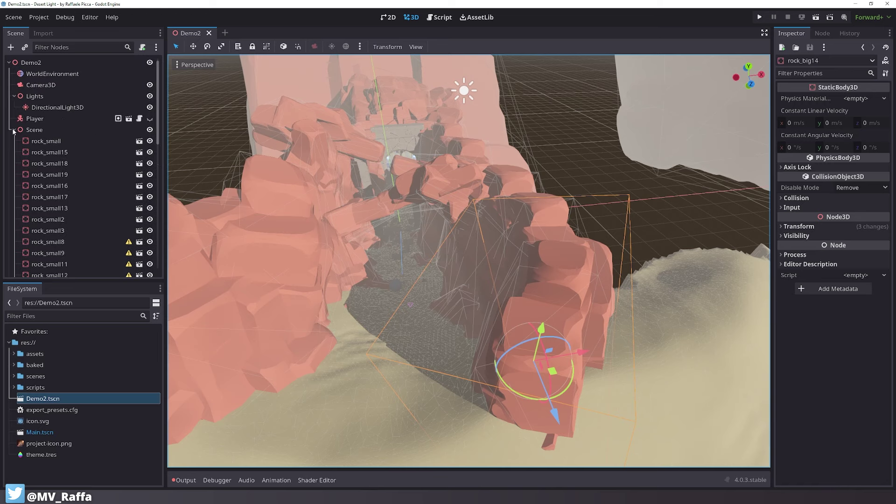
click(14, 130)
click(41, 85)
click(177, 77)
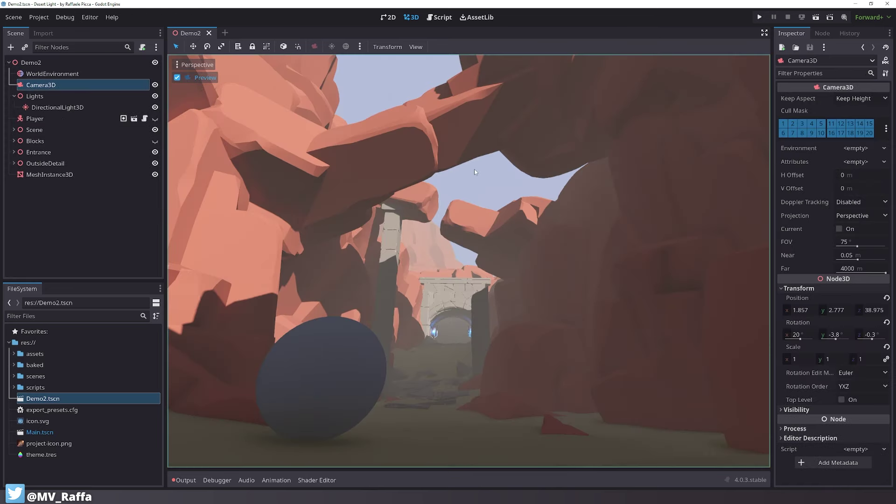
Set the directional light's X rotation to -39.8 degrees
click(54, 107)
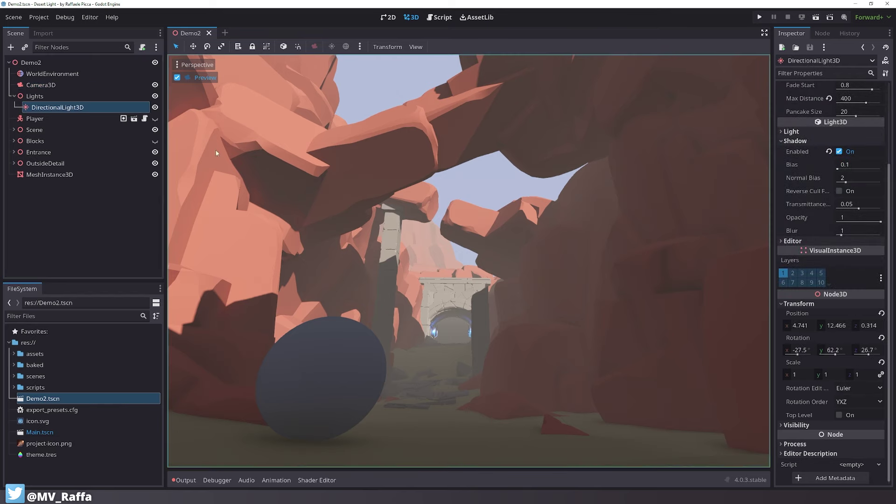
scroll(821, 178, up, 3)
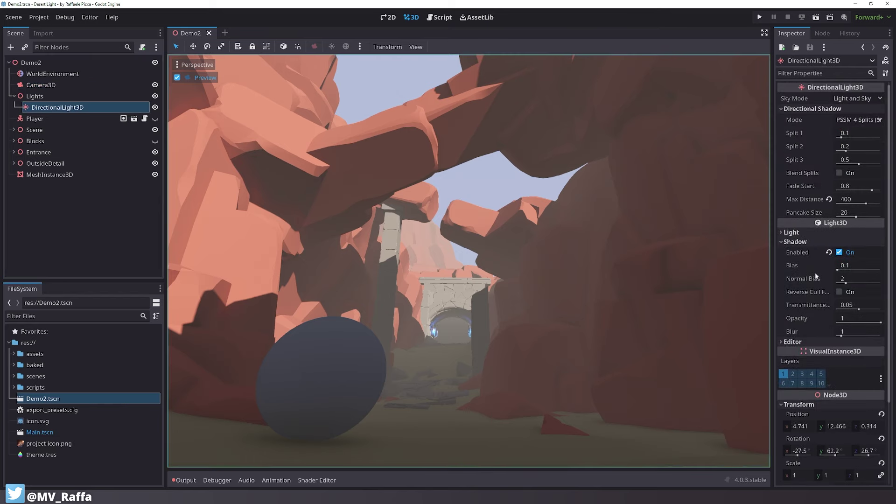
scroll(850, 220, down, 3)
drag(801, 350, 792, 350)
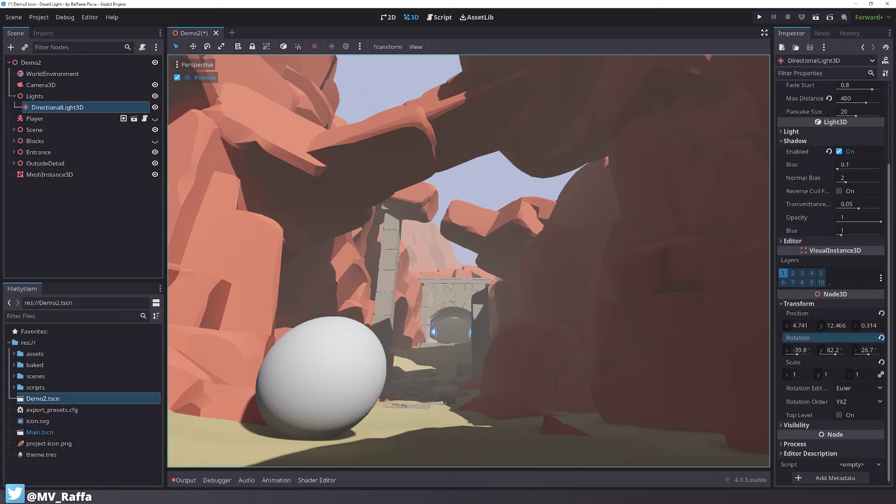
Re-enable volumetric fog in the world environment and try adjusting the brightness of its emission color
click(53, 74)
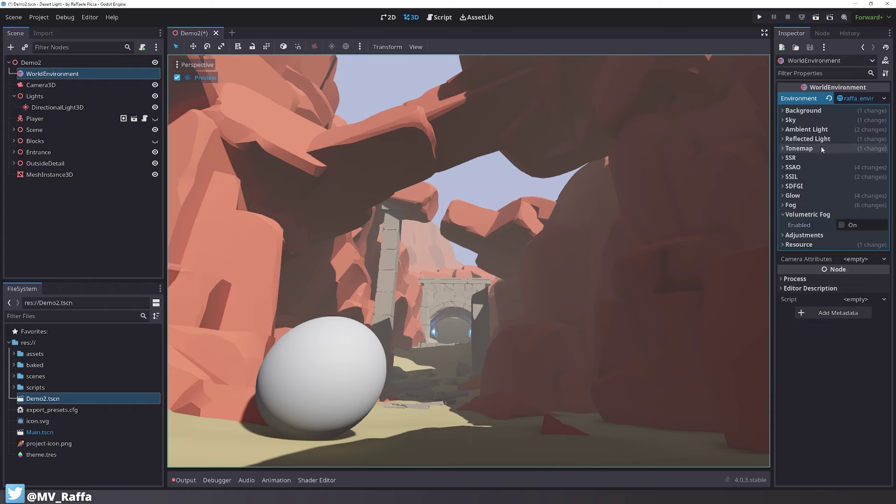
click(807, 214)
click(841, 224)
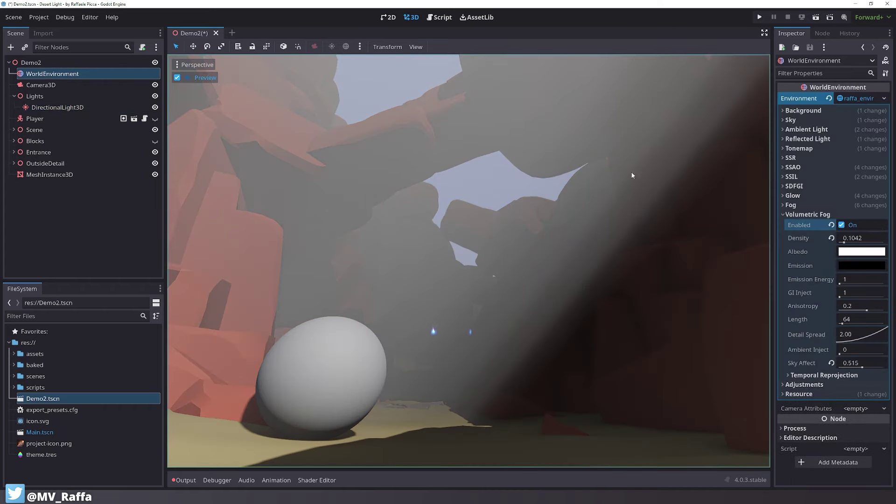
click(863, 266)
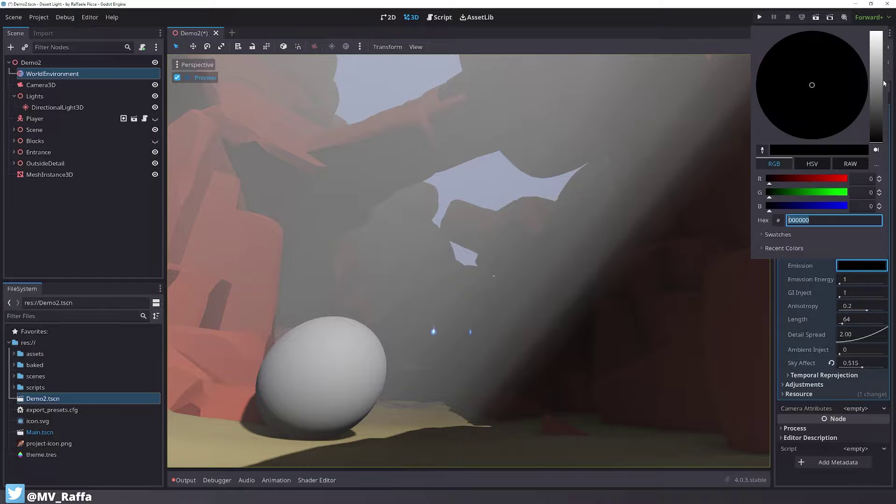
drag(884, 84, 856, 194)
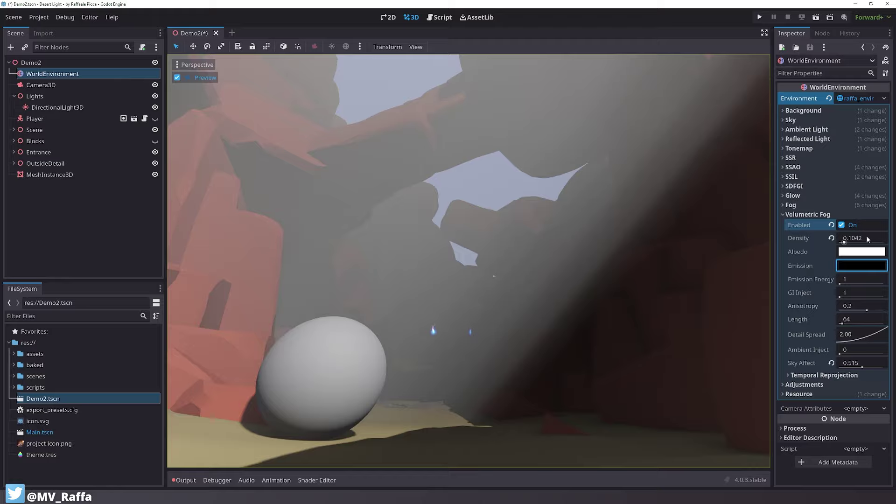
Set the volumetric fog's density to 0.108 and reset its sky affect to the default
drag(867, 239, 844, 245)
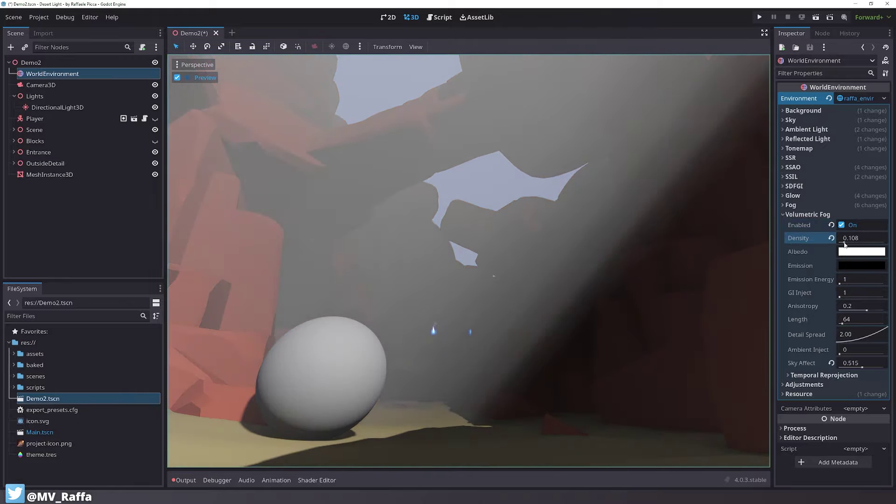
click(832, 362)
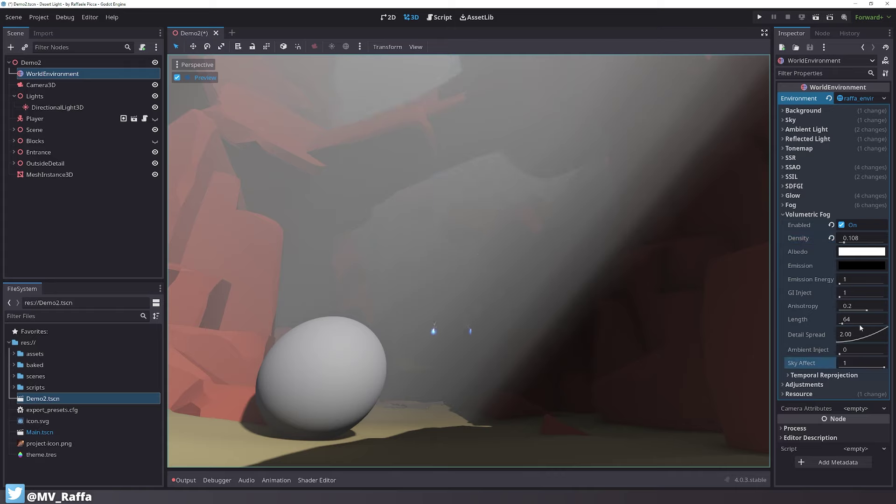
Tint the volumetric fog's albedo a pale cream yellow (fff5cd)
click(850, 255)
drag(800, 72, 820, 81)
click(860, 264)
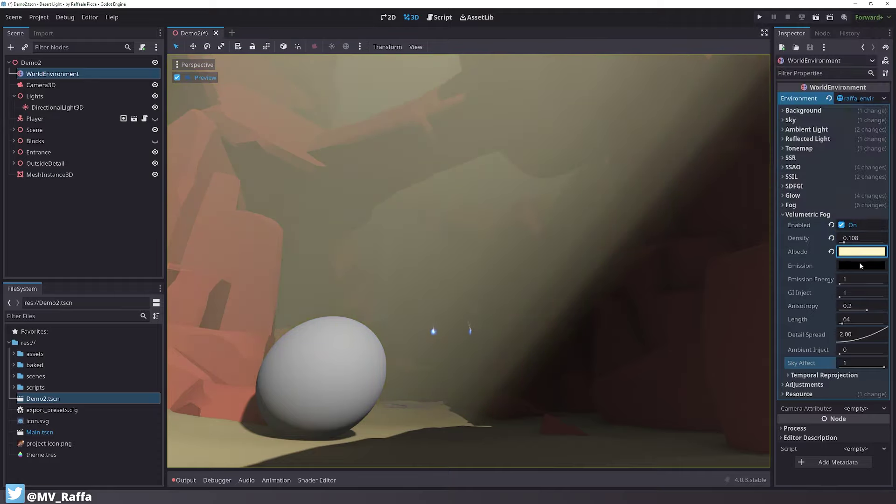
Try changing the volumetric fog's emission color and set its density to 0.0274
click(862, 265)
drag(876, 116, 786, 292)
click(789, 291)
drag(849, 237, 824, 238)
Lighten the volumetric fog's albedo to a paler cream and set its length to 41.63
click(861, 252)
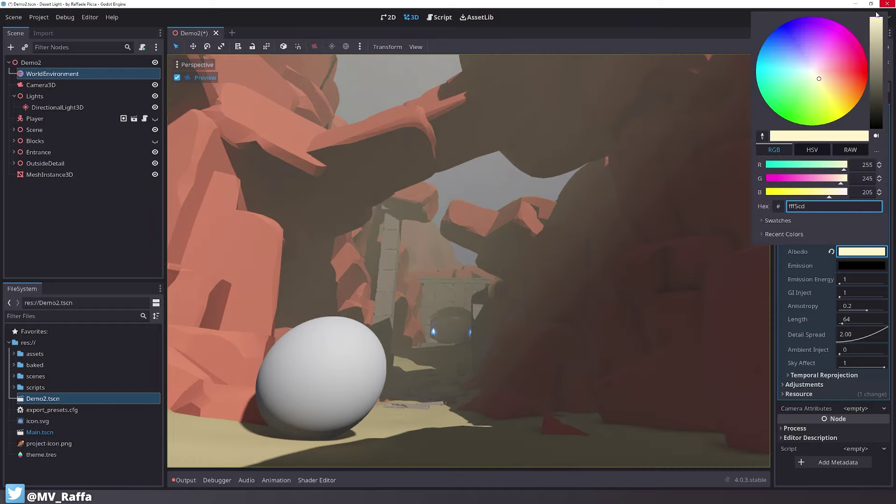
drag(818, 78, 815, 75)
click(779, 251)
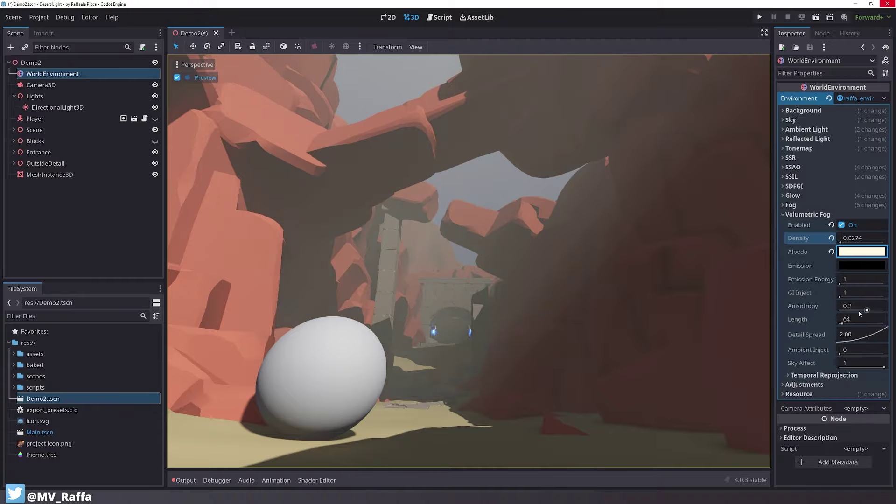
mouse_move(858, 312)
mouse_down()
mouse_move(848, 306)
mouse_move(875, 304)
mouse_move(852, 306)
mouse_move(866, 308)
mouse_move(861, 323)
mouse_move(871, 323)
mouse_move(860, 324)
mouse_up()
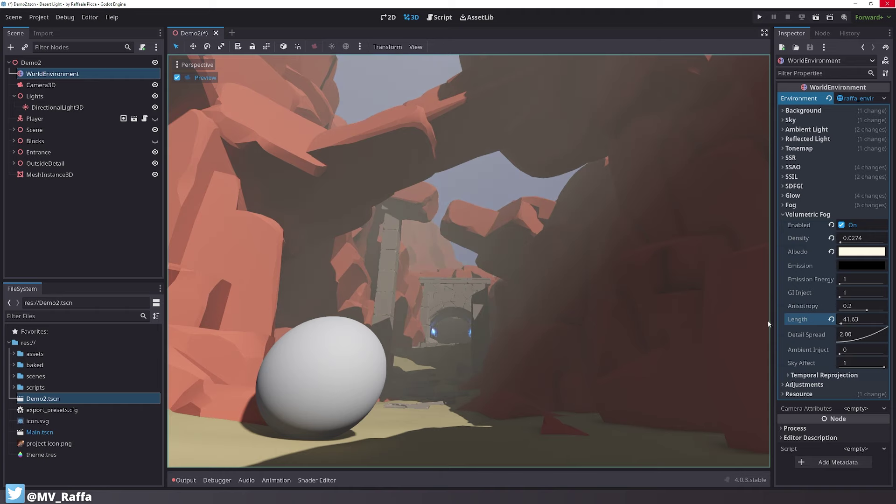
Open the project's rendering environment settings and examine the SSAO, SSIL and volumetric fog quality options
click(42, 21)
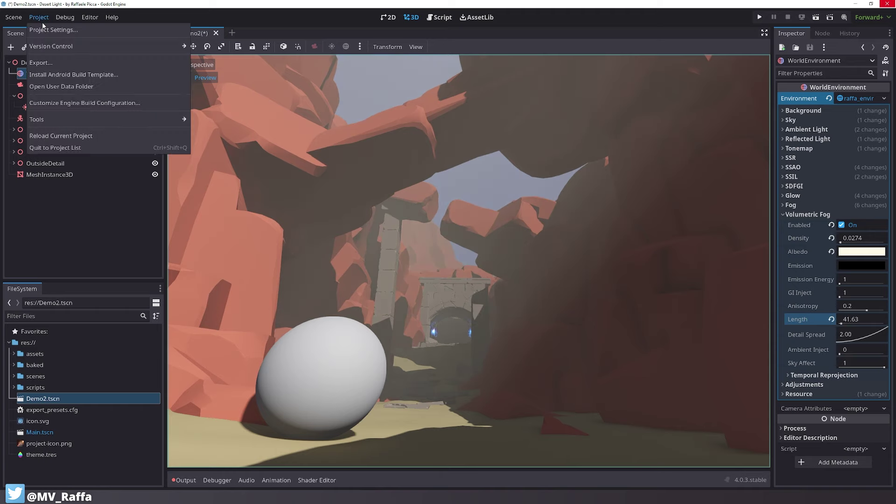
click(56, 30)
scroll(366, 201, down, 6)
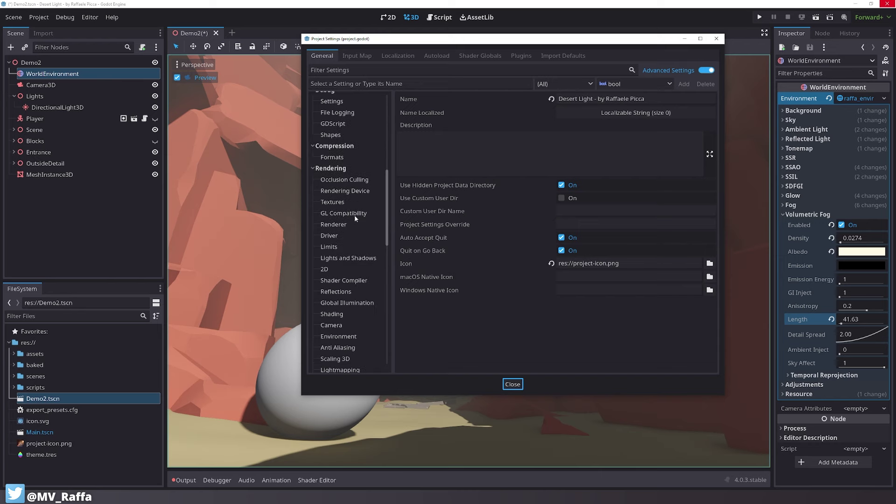
click(342, 265)
scroll(535, 211, down, 3)
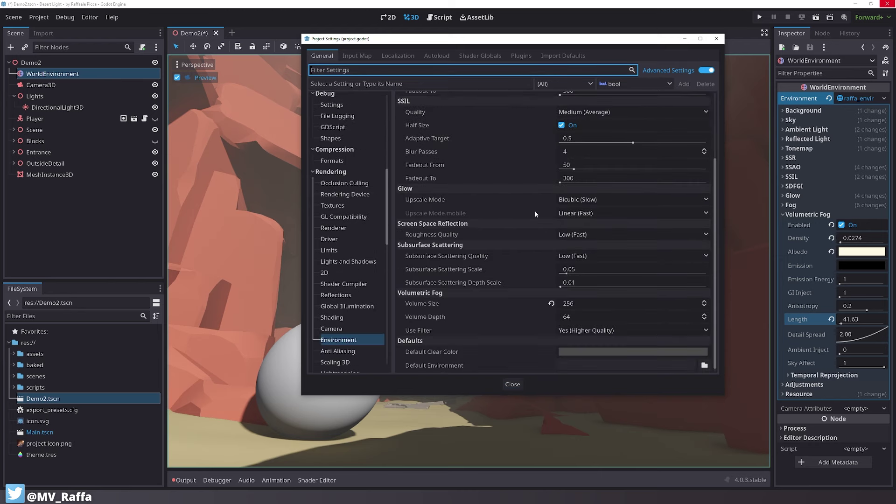
scroll(584, 280, up, 3)
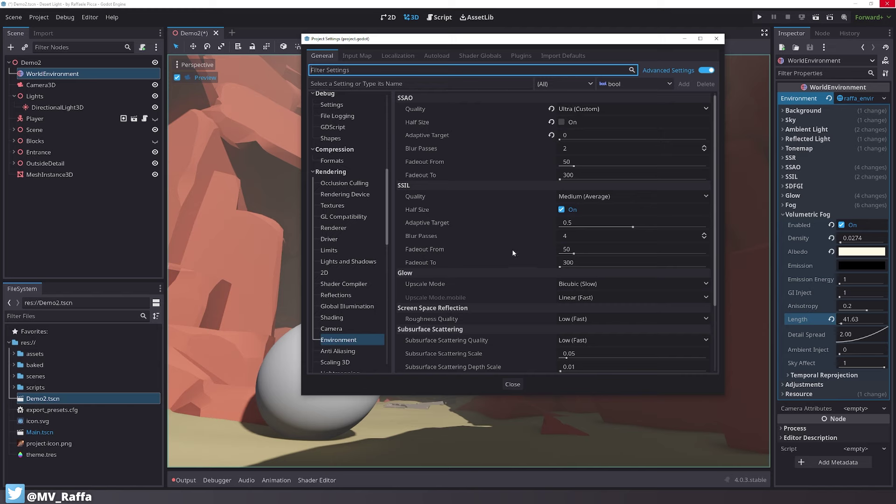
scroll(511, 249, down, 3)
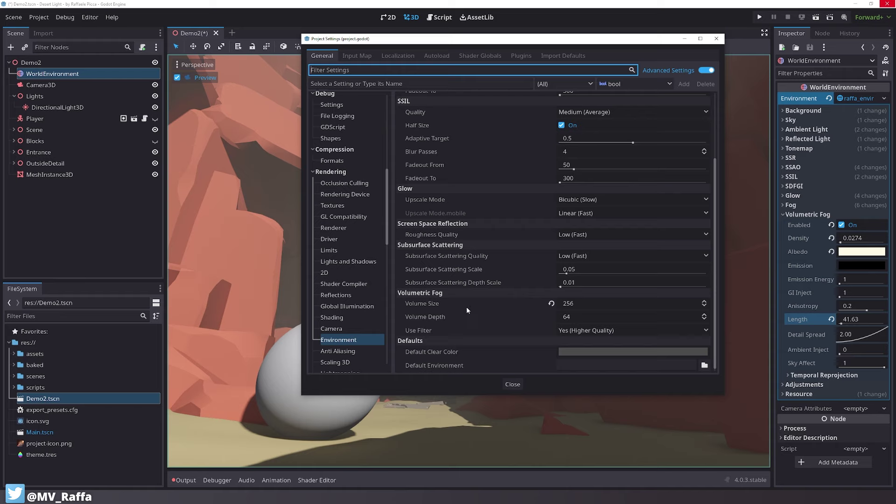
mouse_move(468, 304)
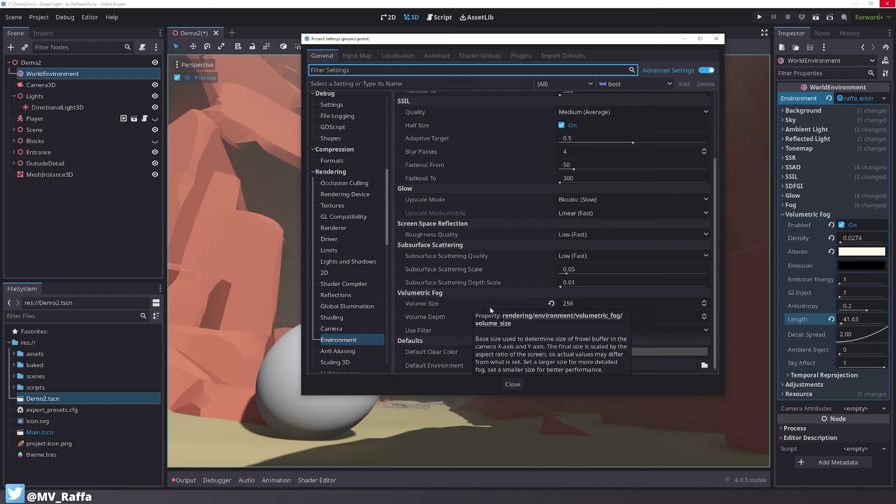
scroll(457, 238, up, 3)
scroll(467, 329, down, 3)
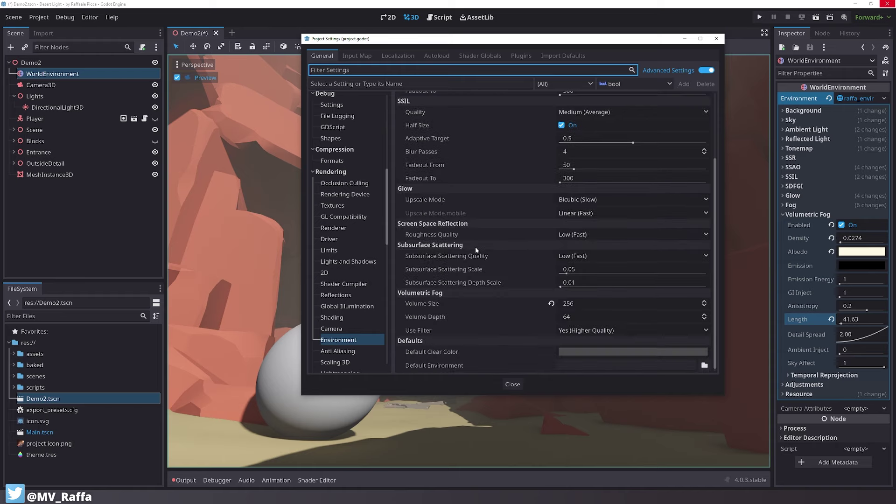
scroll(477, 248, up, 3)
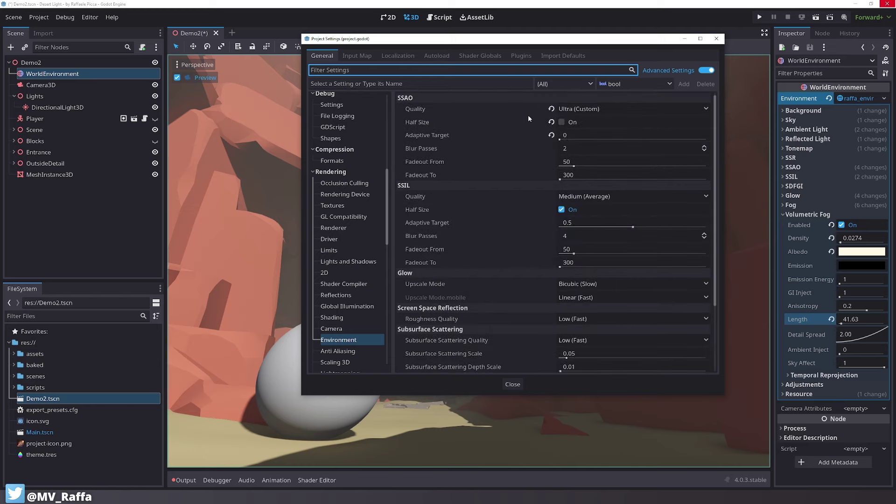
scroll(511, 137, down, 3)
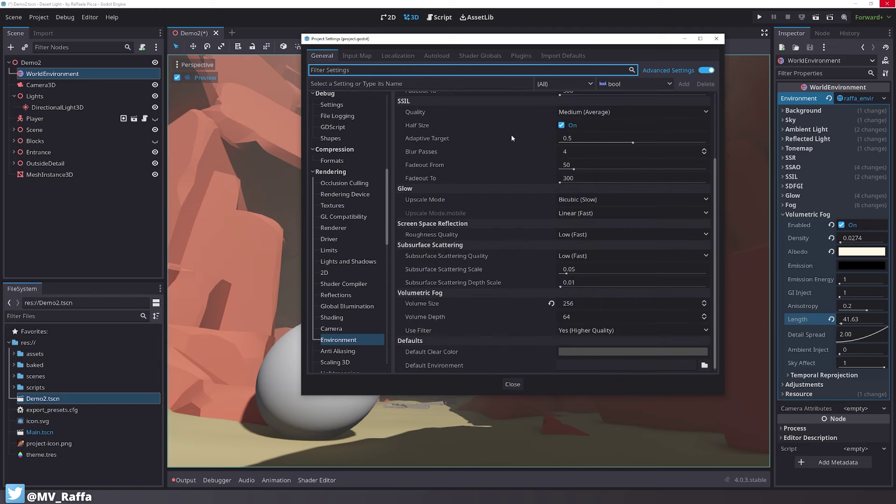
Reset the project's volumetric fog volume size to its default of 64, close the project settings and save the scene
click(584, 303)
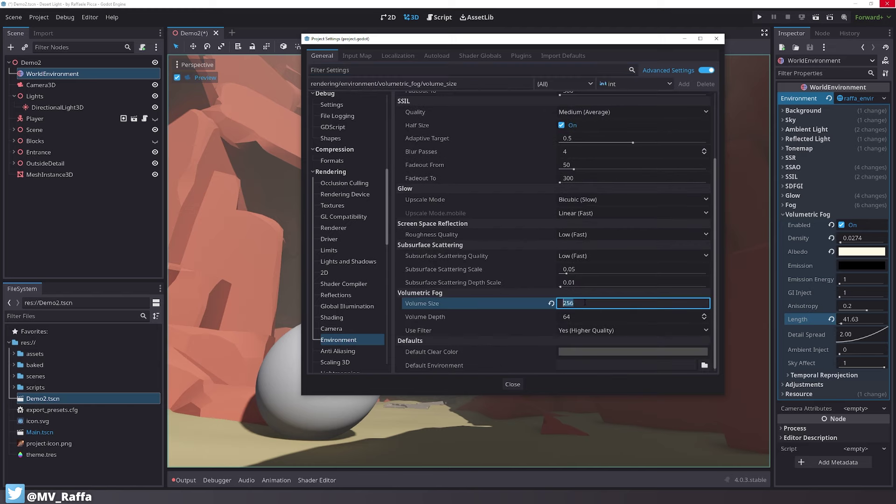
click(551, 304)
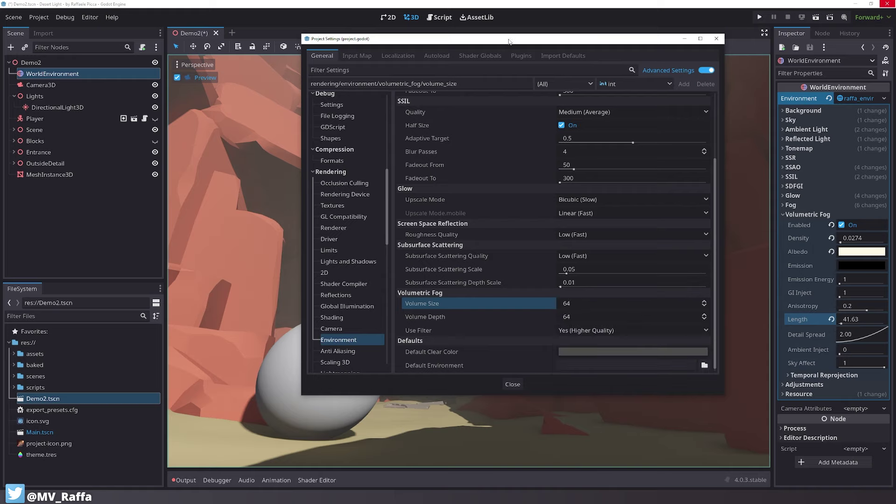
drag(509, 39, 894, 48)
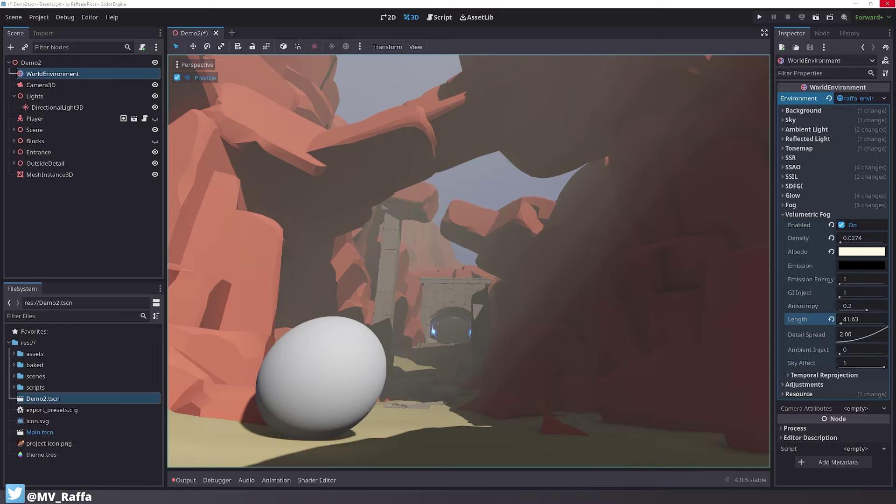
key(ctrl+s)
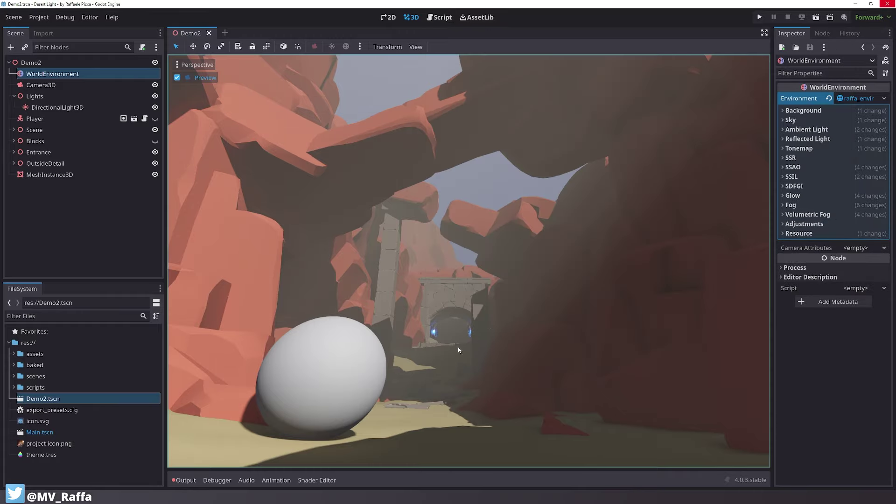
Try the ACES and Reinhard tonemap modes in the world environment
click(812, 148)
click(846, 159)
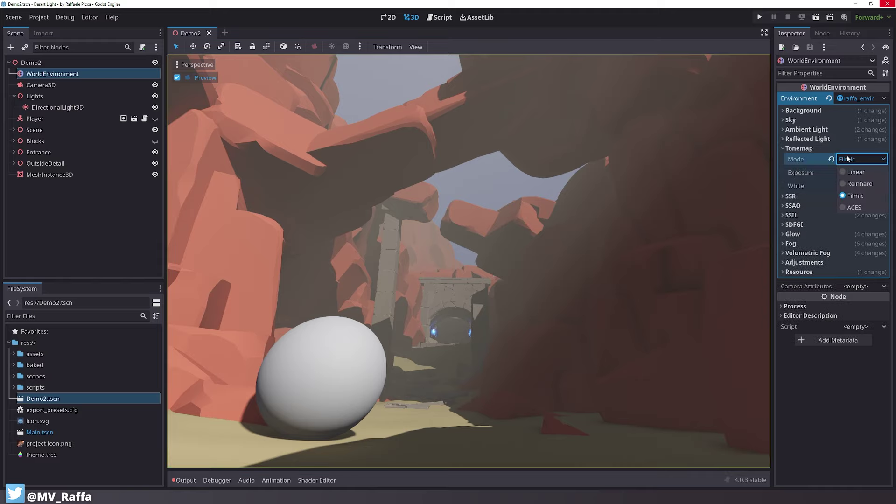
click(795, 171)
mouse_move(842, 177)
mouse_down()
mouse_move(864, 176)
mouse_move(846, 174)
mouse_move(843, 185)
mouse_up()
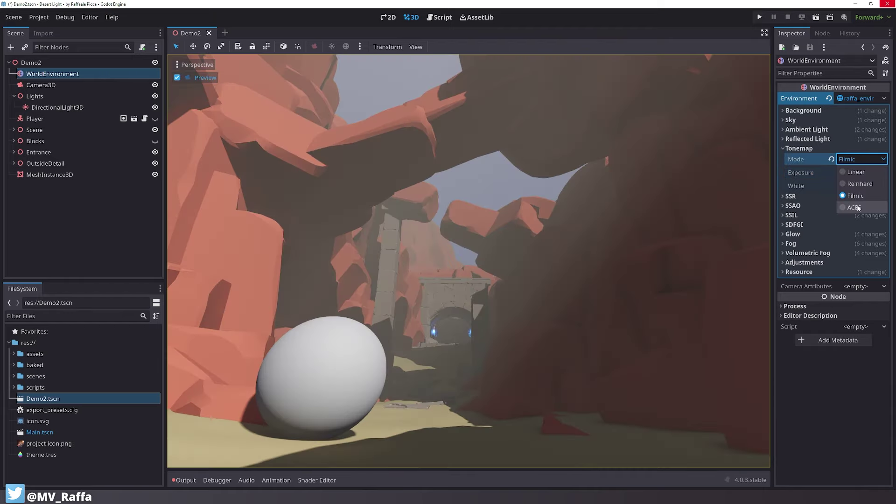
click(858, 205)
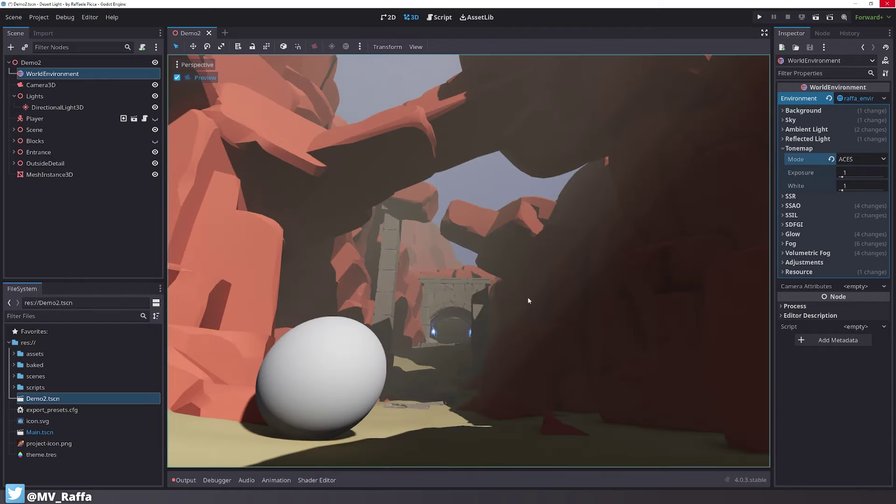
click(859, 159)
click(858, 184)
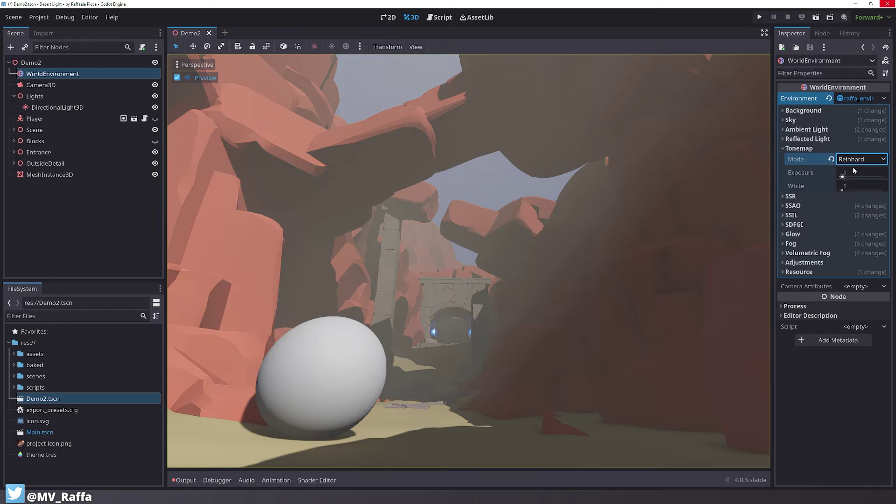
Compare the Linear and ACES tonemap modes, and return the tonemap mode to Filmic
click(854, 160)
click(853, 172)
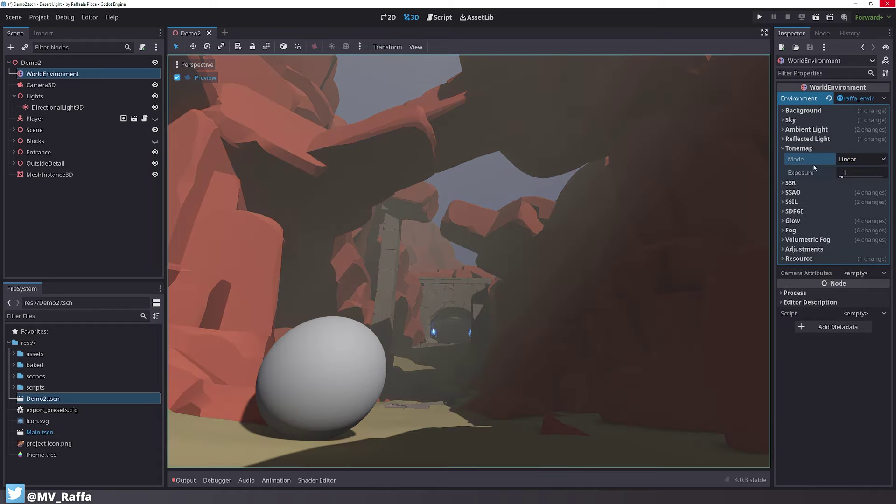
click(842, 161)
click(848, 208)
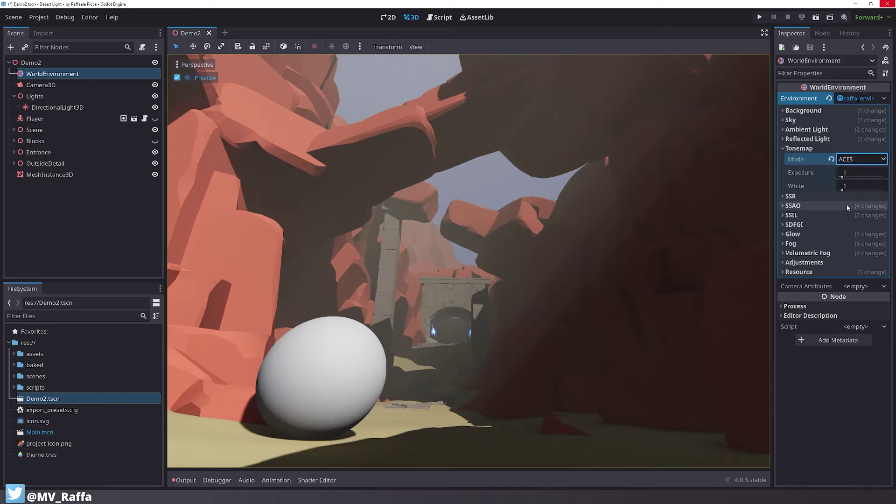
click(863, 161)
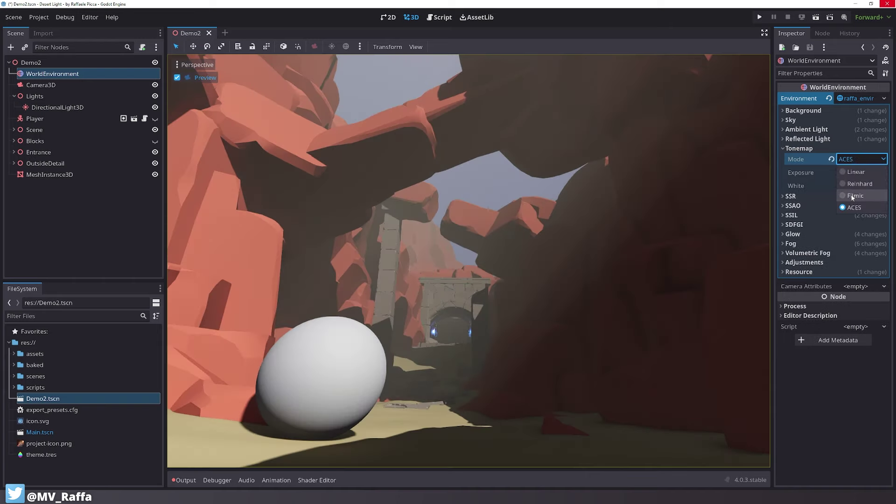
click(852, 196)
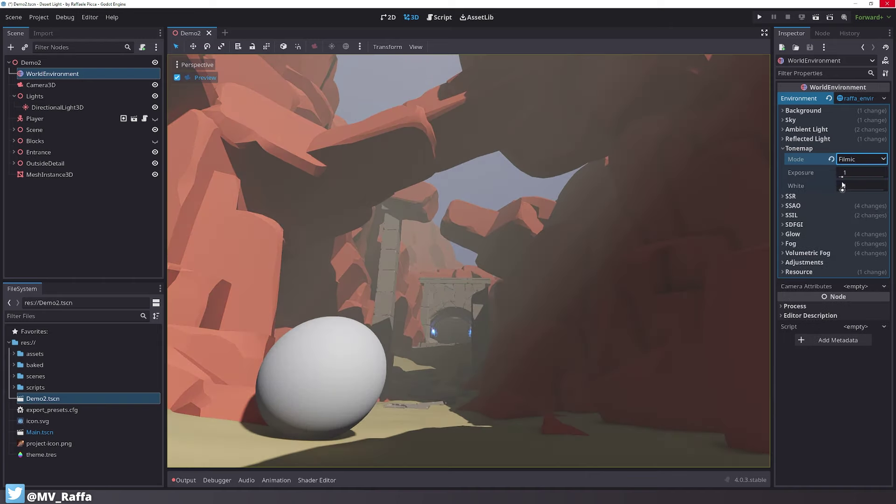
click(799, 148)
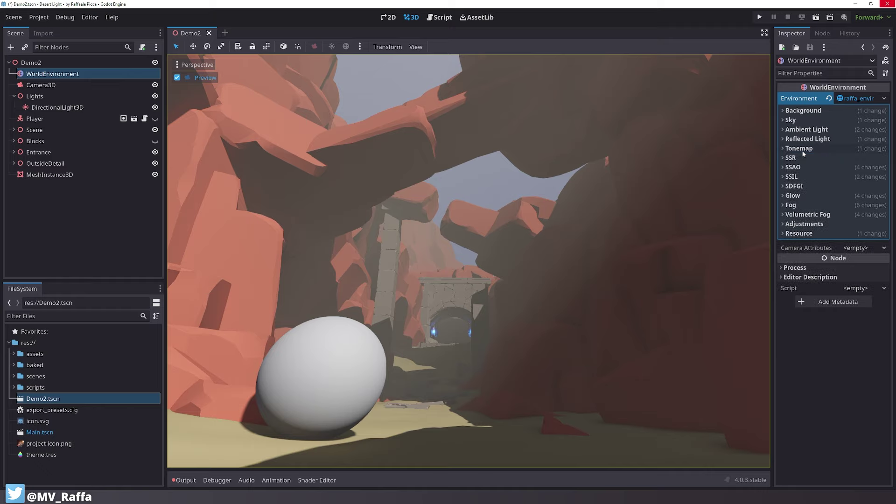
Enable the environment's adjustments and assign a new GradientTexture1D as the color correction
click(812, 225)
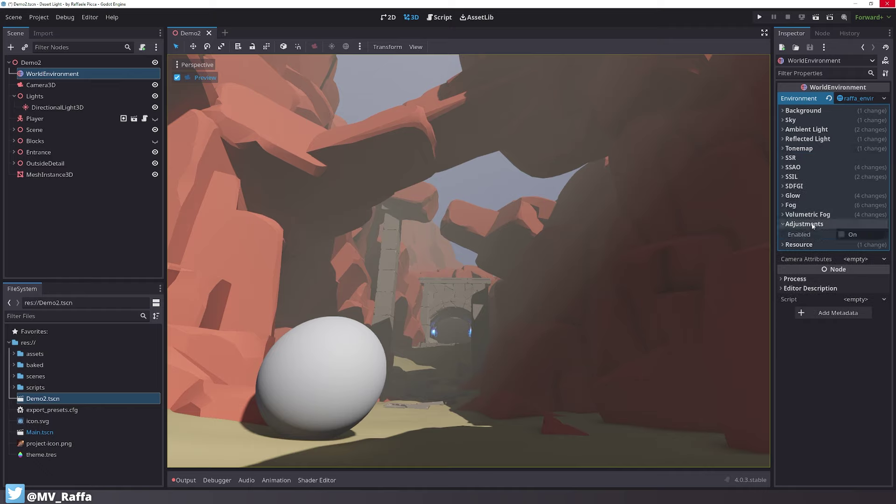
click(842, 235)
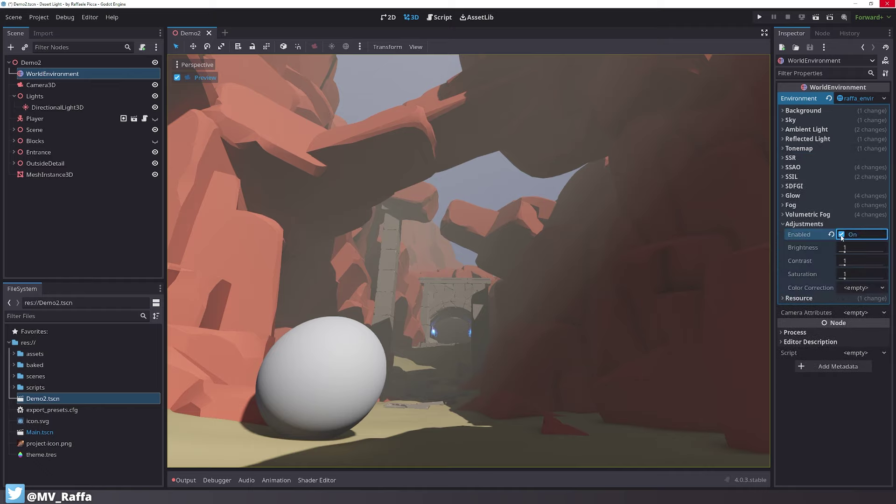
click(855, 288)
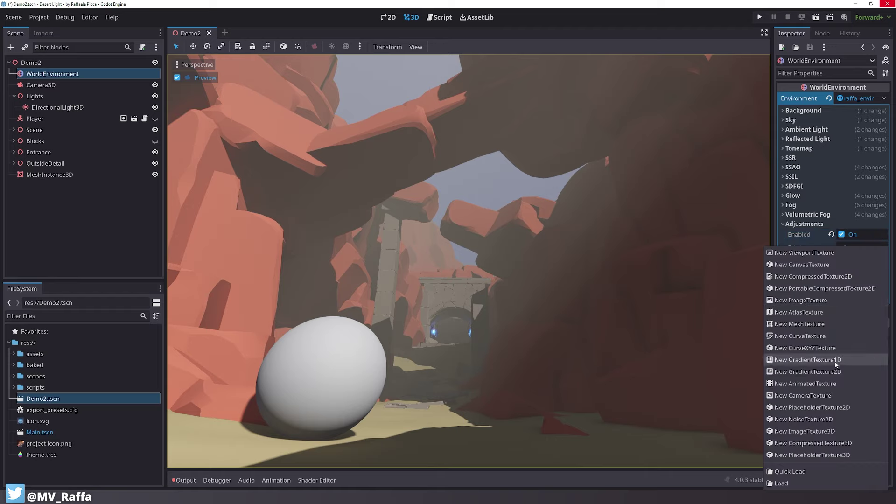
click(834, 361)
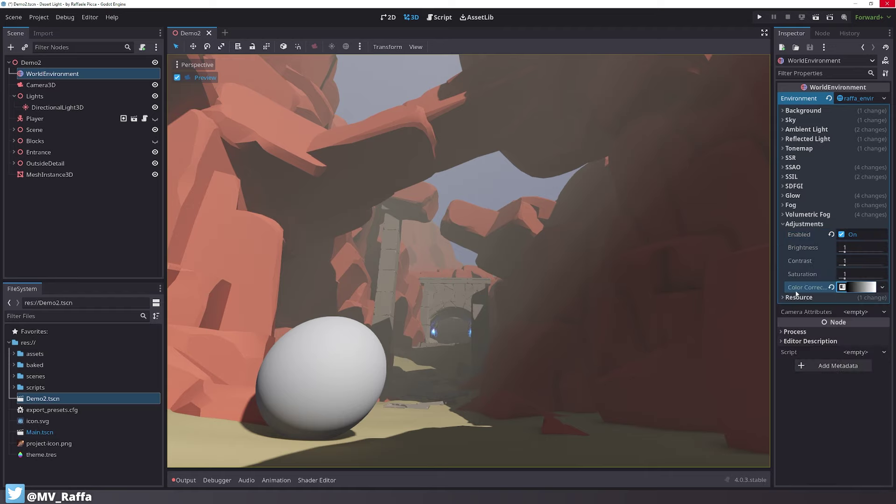
Open the color correction texture's gradient for editing and add two color stops, one near the dark end and one near the bright end
click(843, 288)
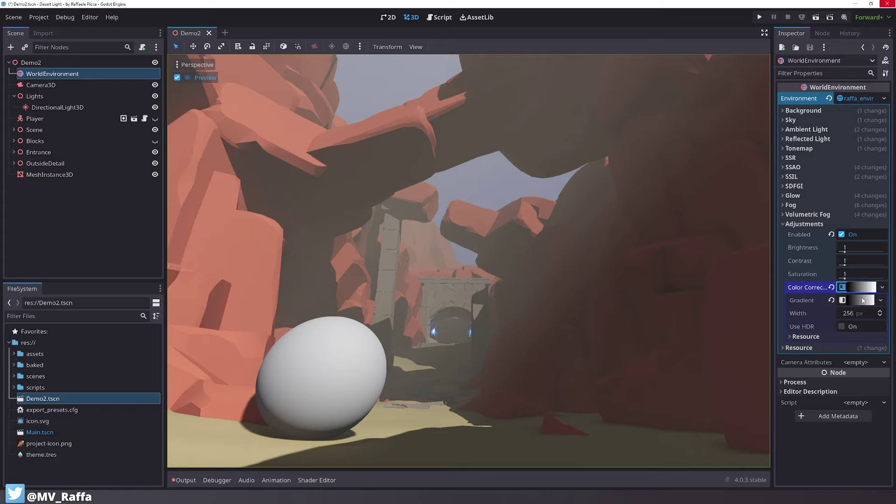
click(863, 301)
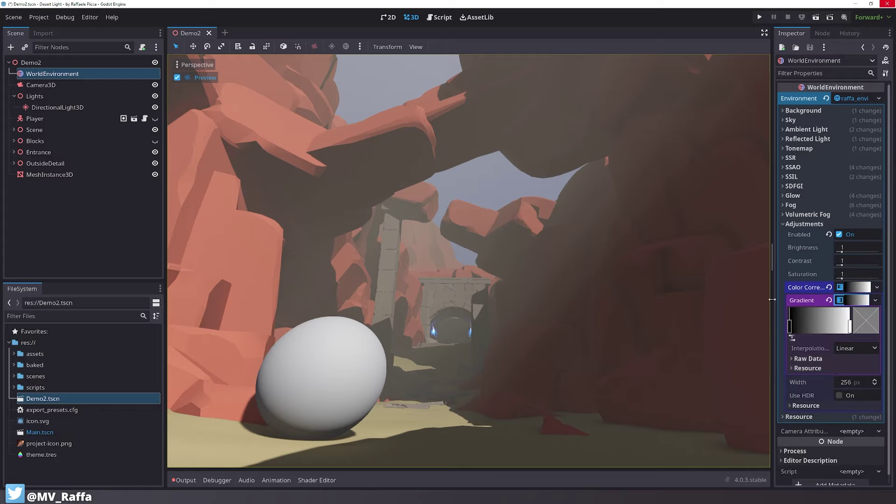
drag(772, 301, 677, 309)
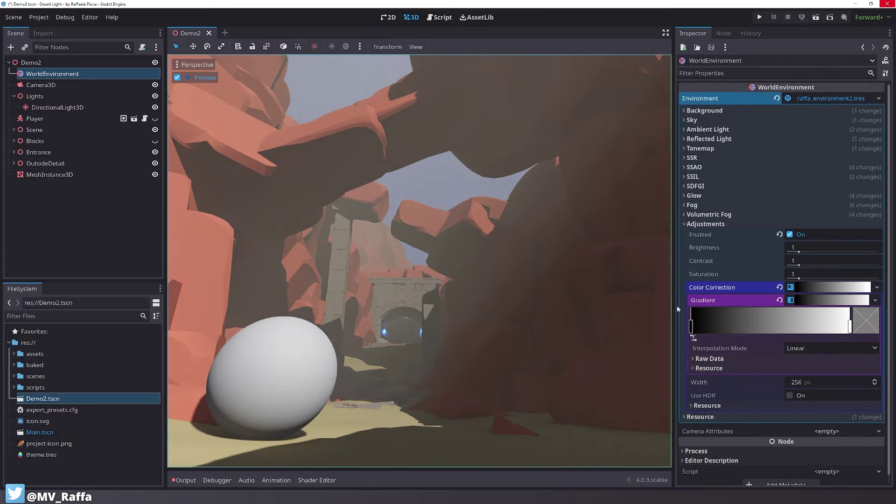
click(712, 324)
click(823, 326)
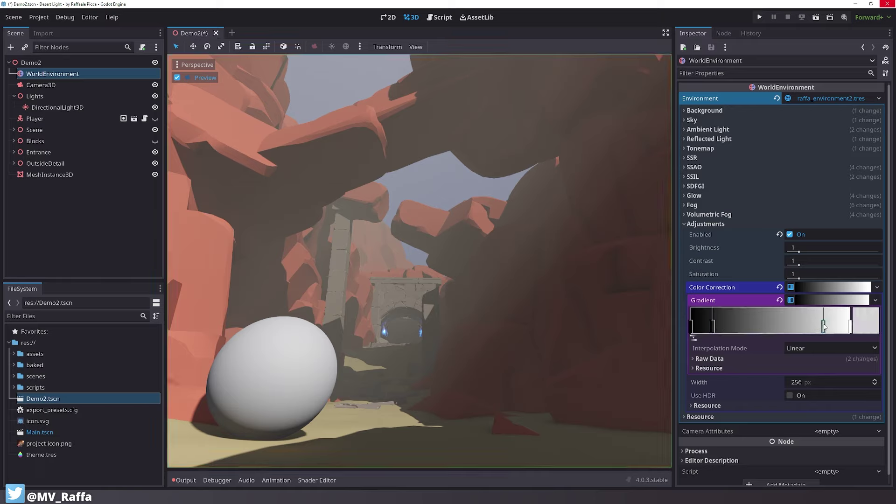
Tint the gradient's bright inner stop warm with hue 28, saturation 10 and value 83
click(867, 328)
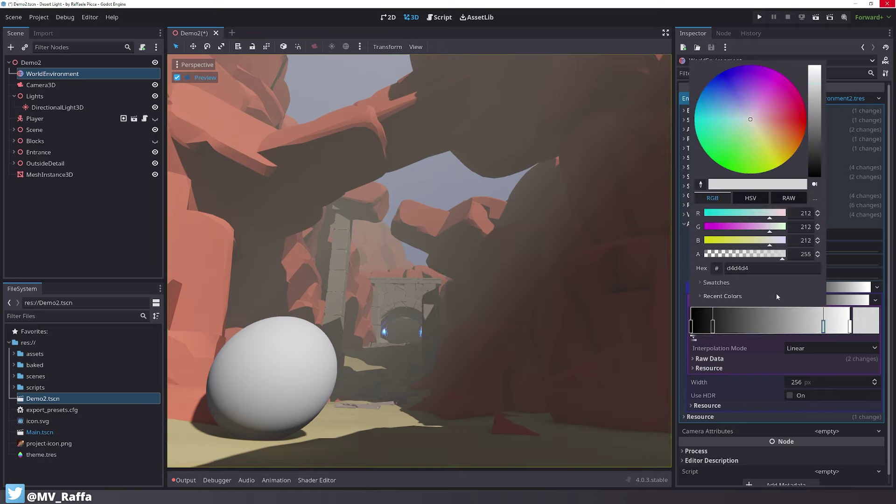
click(749, 198)
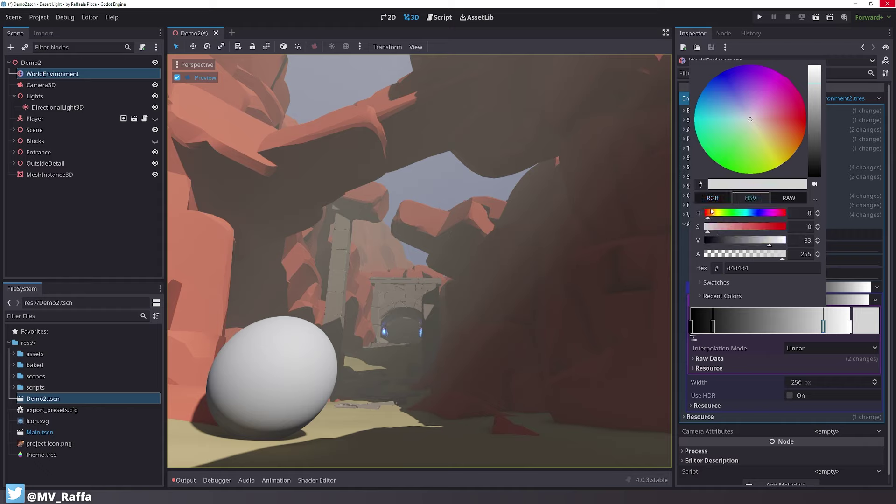
mouse_move(707, 218)
mouse_down()
mouse_move(717, 220)
mouse_move(716, 237)
mouse_up()
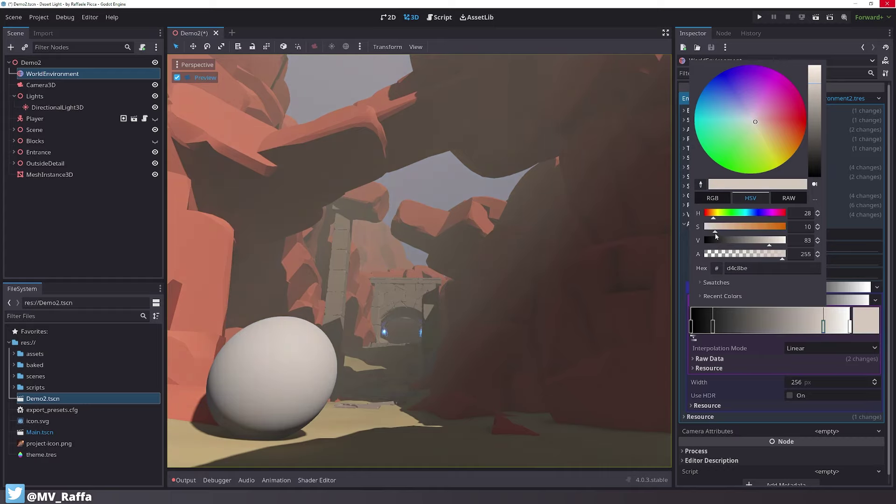
Tint the gradient's dark inner stop blue with hue 221, saturation 55 and value 15
click(715, 326)
click(713, 327)
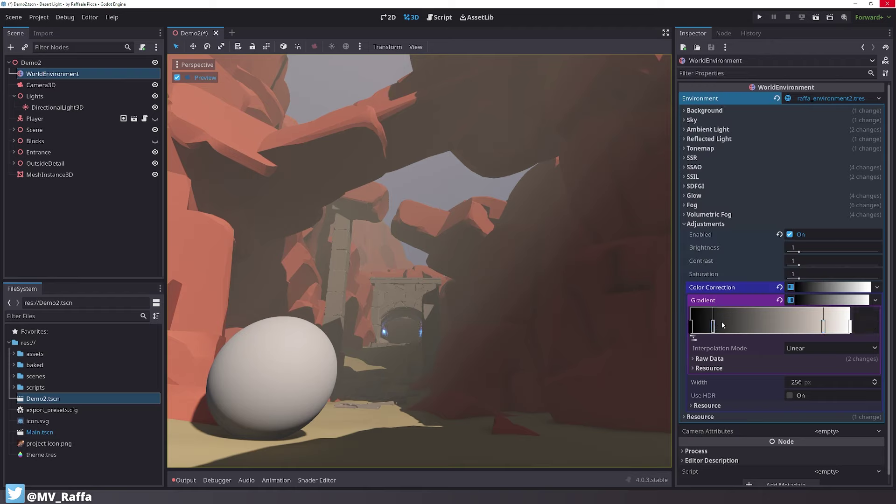
click(869, 322)
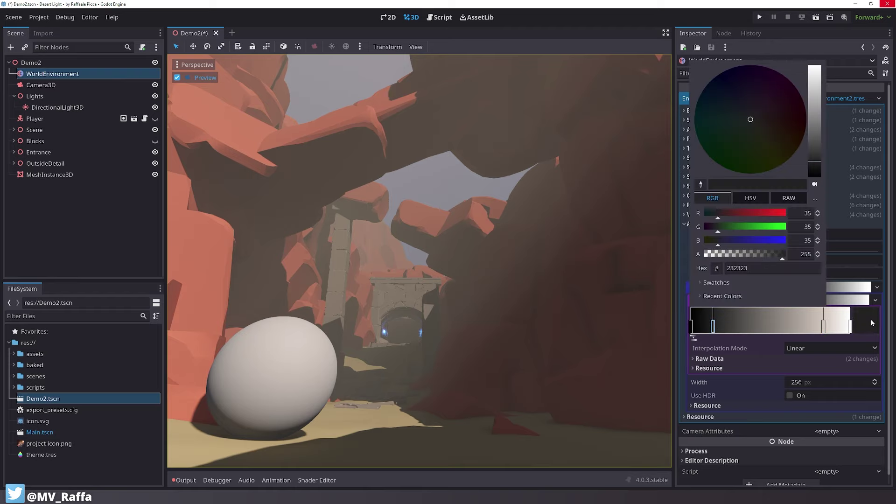
click(751, 198)
drag(732, 216, 705, 232)
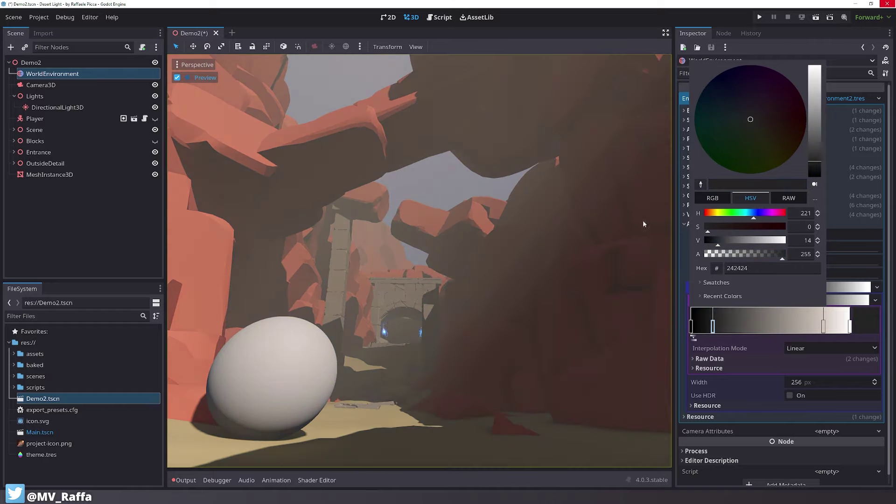
drag(708, 227, 847, 223)
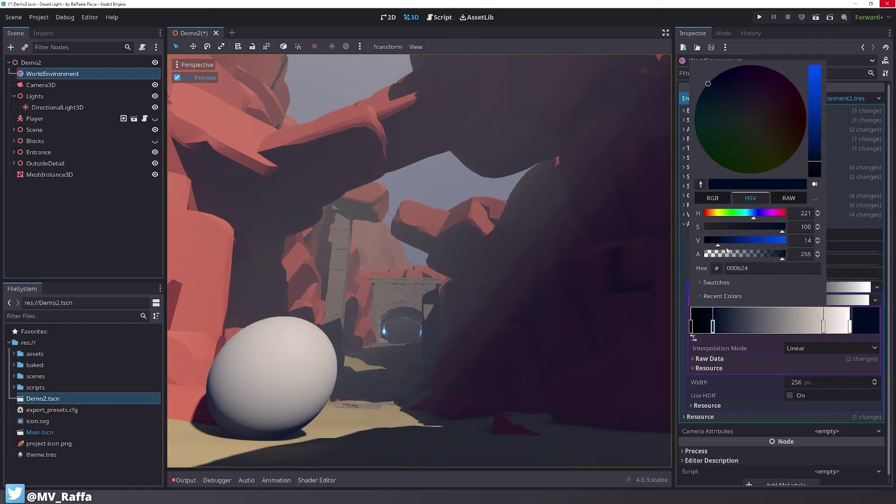
mouse_move(728, 240)
mouse_down()
mouse_move(777, 240)
mouse_move(701, 230)
mouse_move(763, 232)
mouse_move(750, 231)
mouse_up()
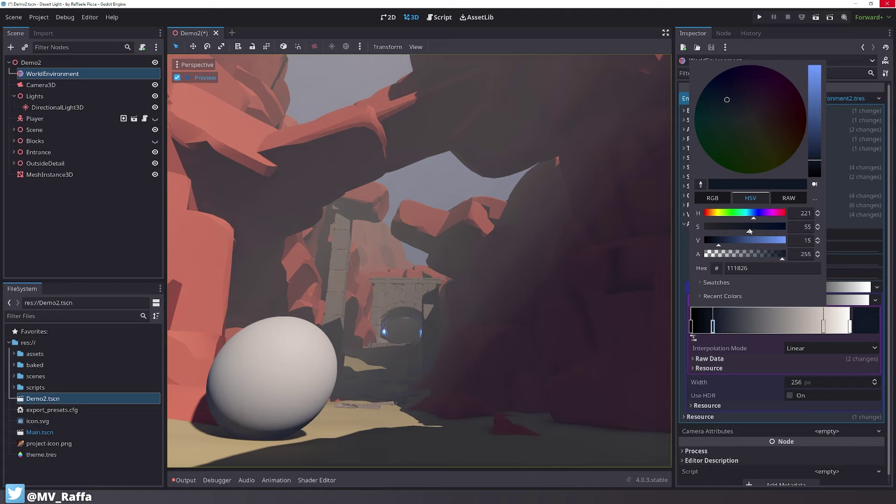
click(684, 245)
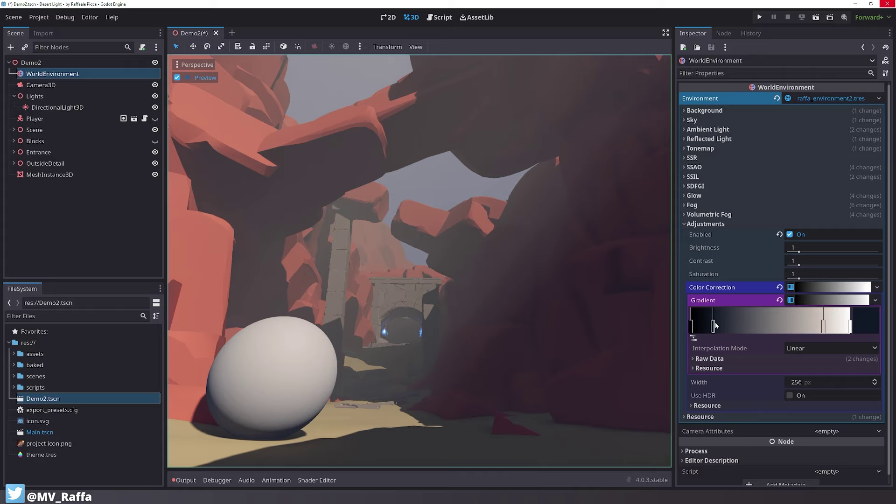
Slightly raise the saturation and value of the gradient's warm bright stop
click(823, 326)
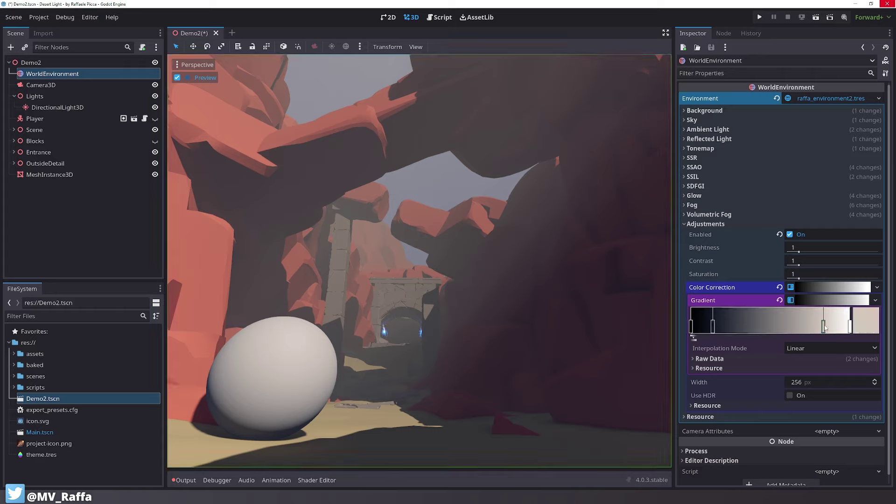
click(863, 332)
click(750, 198)
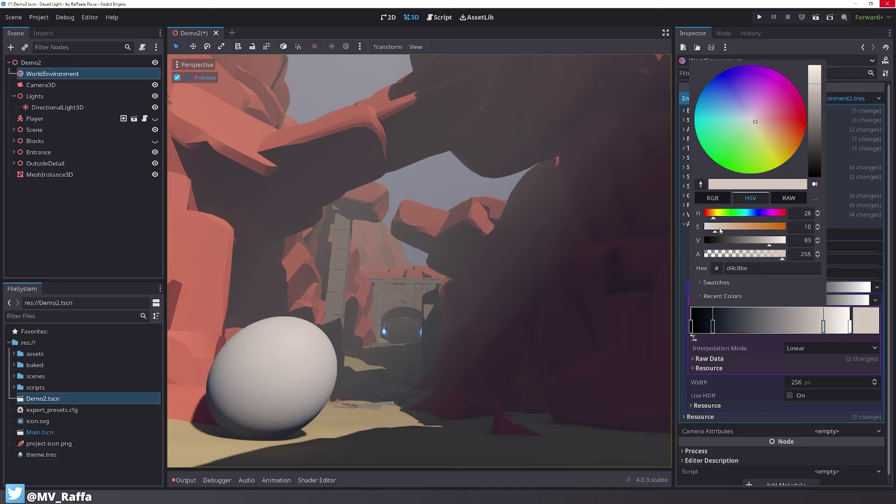
drag(717, 232, 720, 232)
drag(772, 246, 776, 246)
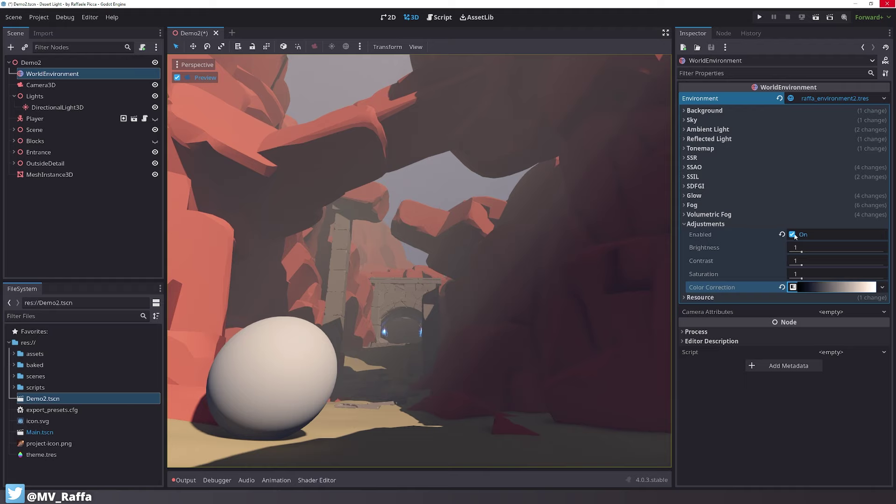
Compare the scene with the environment adjustments disabled and enabled, leaving them enabled
click(795, 236)
click(795, 235)
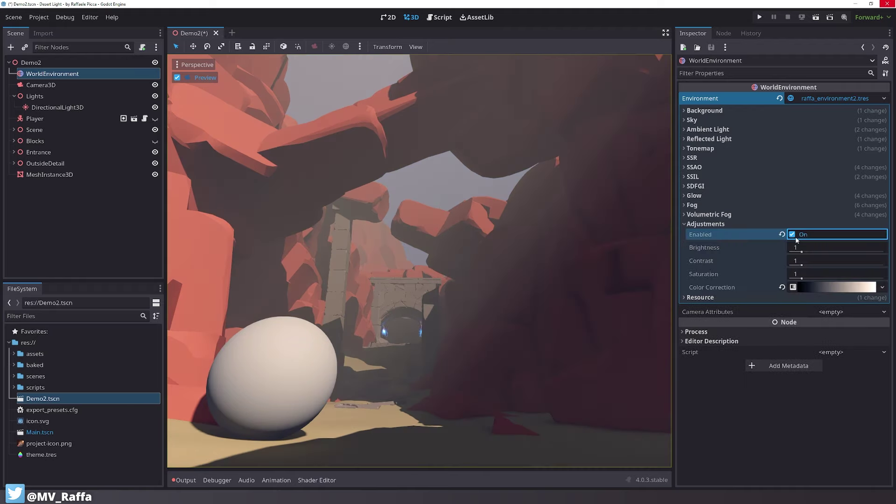
click(794, 235)
click(795, 236)
drag(675, 234, 762, 241)
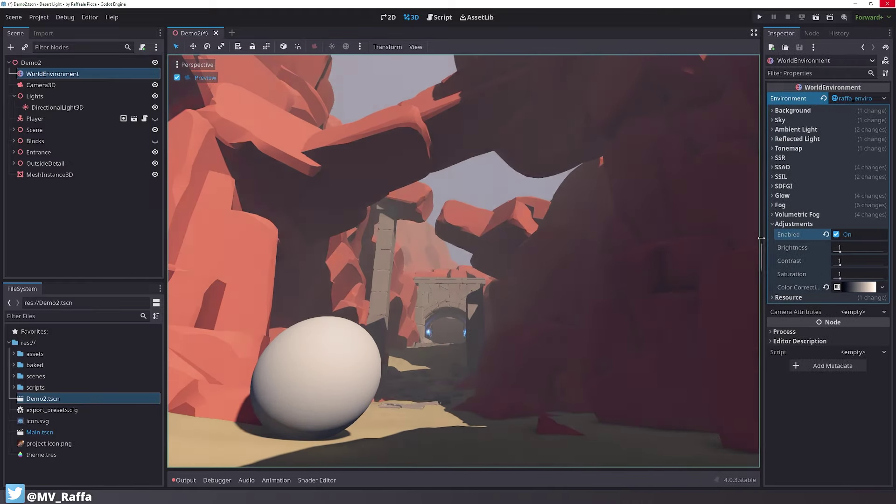
click(793, 224)
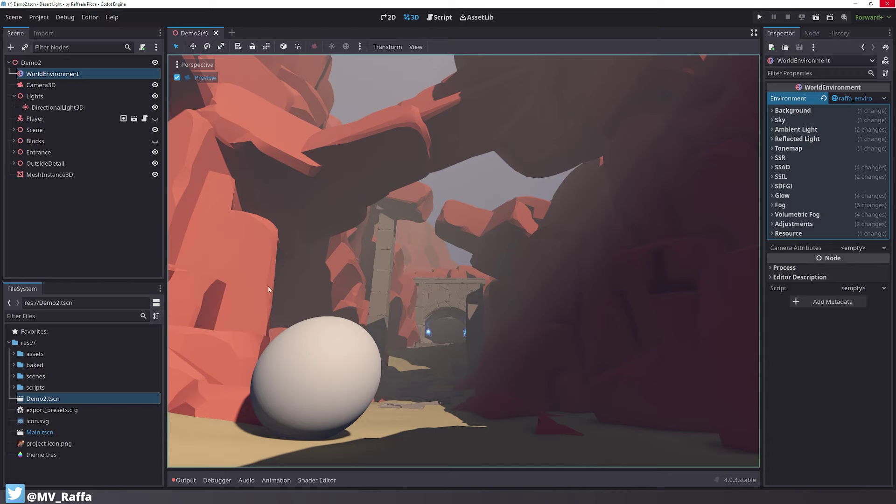
Hide the MeshInstance3D test sphere and save the scene
click(155, 174)
click(118, 202)
key(ctrl+s)
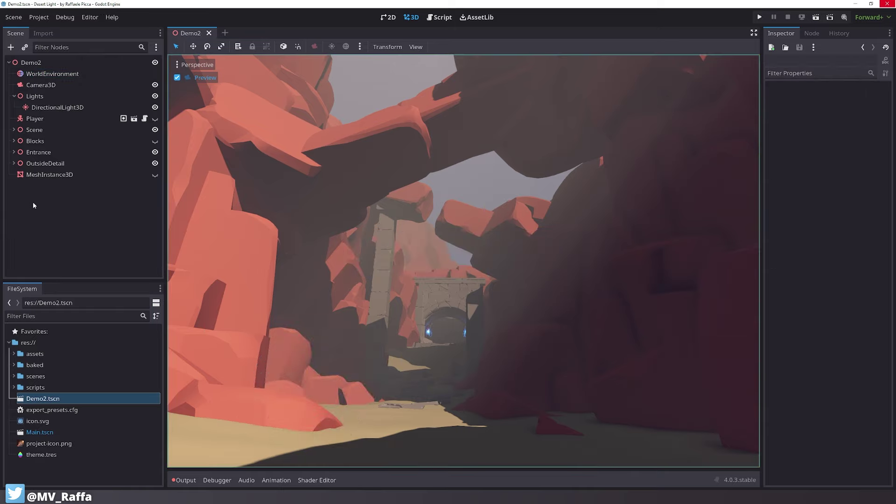
Raise the world environment's volumetric fog density to 0.0321
click(45, 74)
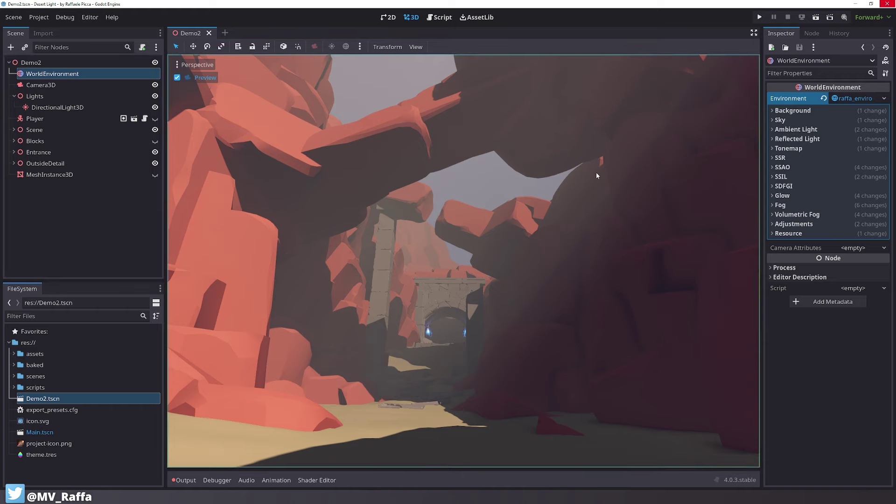
click(812, 215)
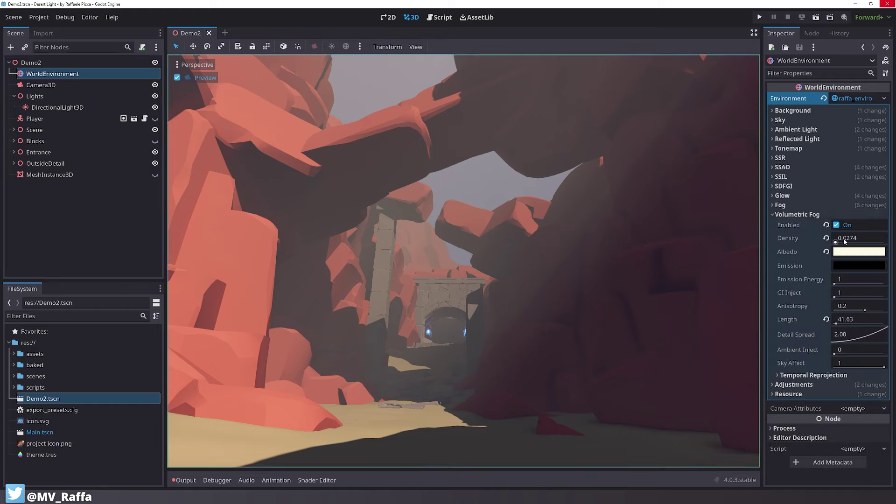
mouse_move(844, 238)
mouse_down()
mouse_move(863, 238)
mouse_move(855, 239)
mouse_up()
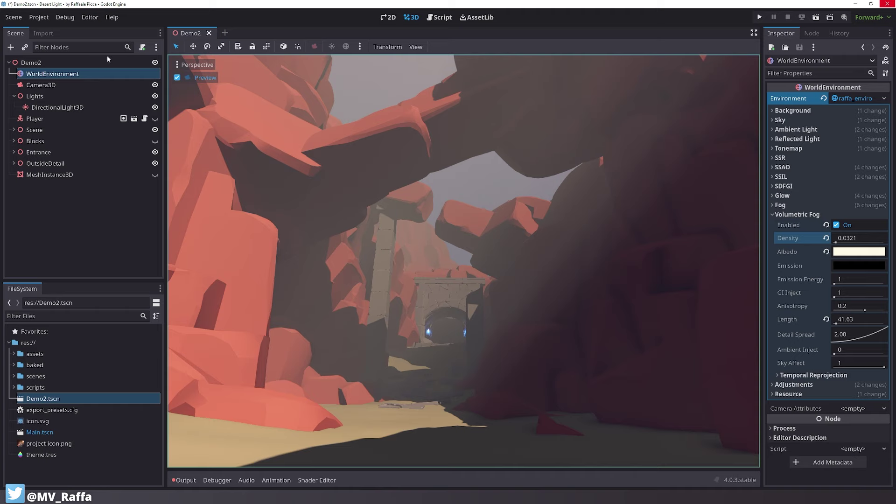
Set the DirectionalLight3D's volumetric fog energy to 5
click(77, 107)
scroll(853, 133, up, 3)
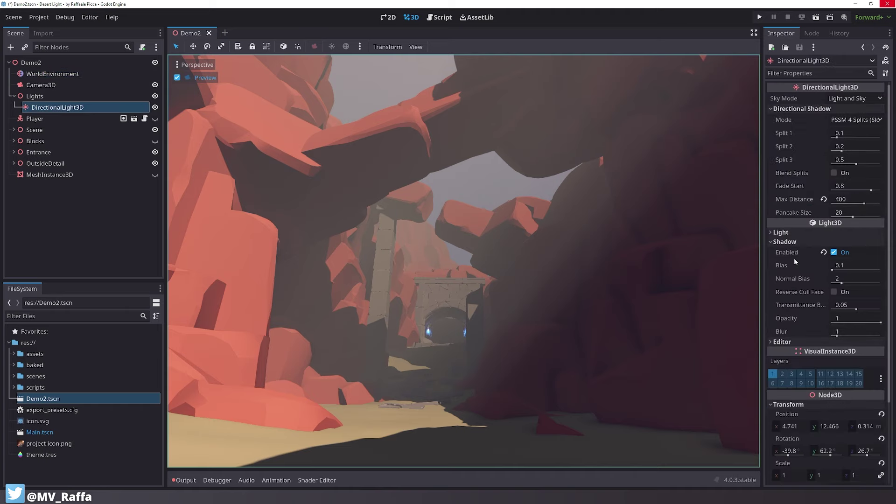
click(789, 241)
click(791, 232)
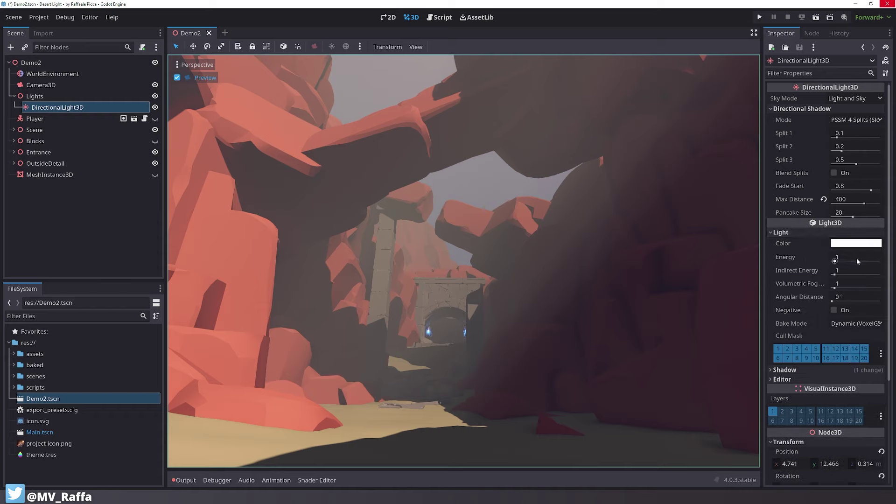
click(835, 283)
text(5)
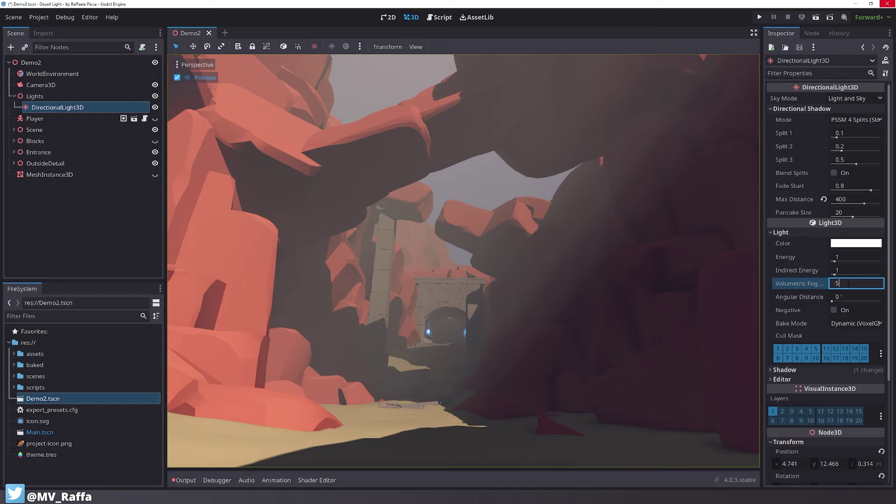
key(Return)
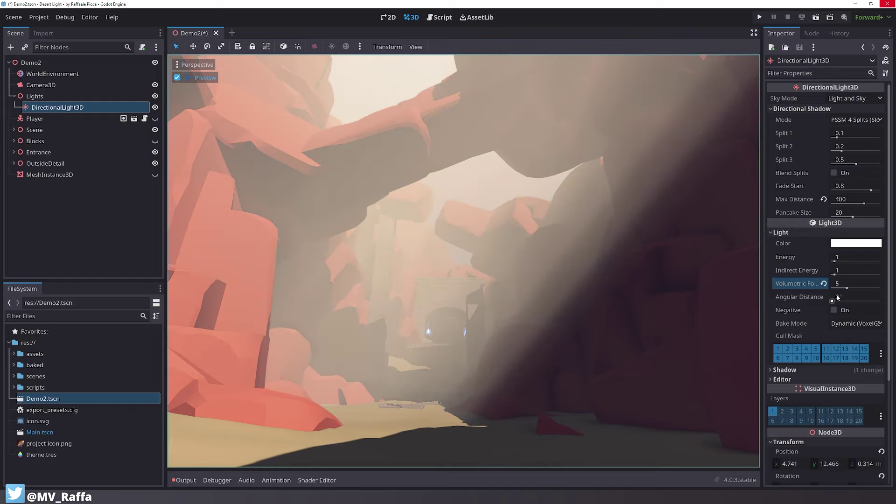
Try light energies of 10 and 5 on the directional light, and set the energy to 10
click(855, 257)
text(10)
key(Return)
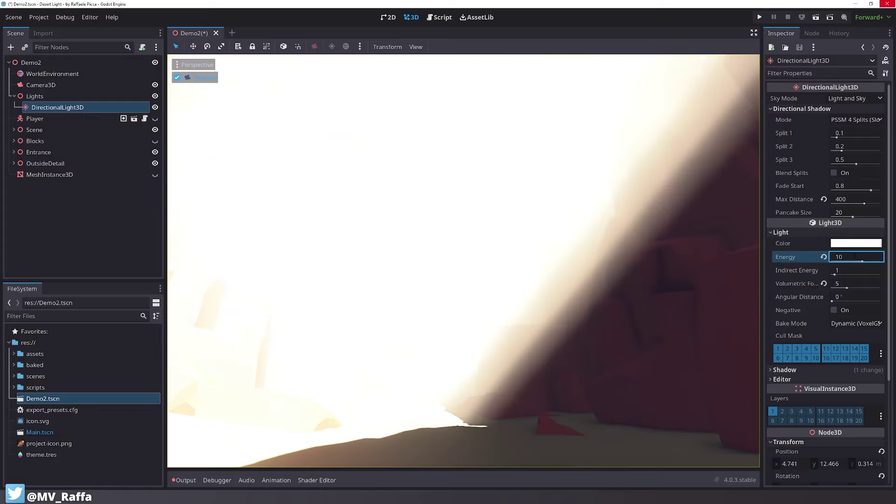
click(855, 257)
text(5)
key(Return)
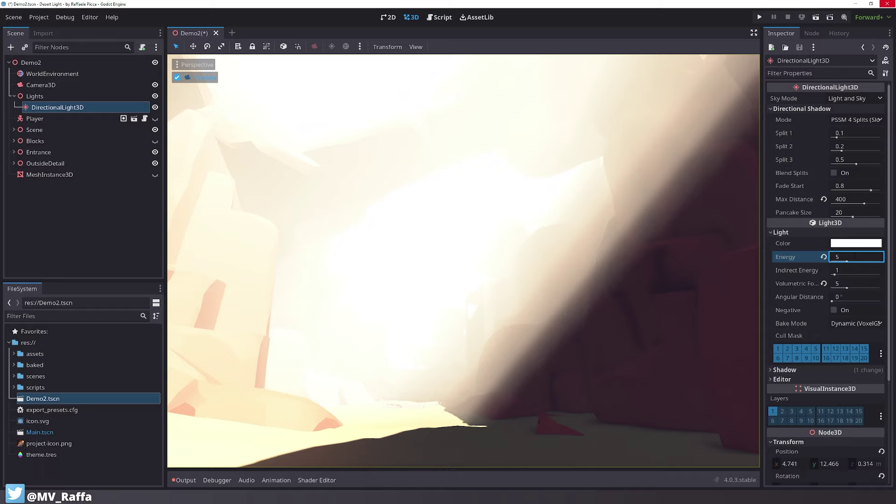
click(855, 256)
text(10)
key(Return)
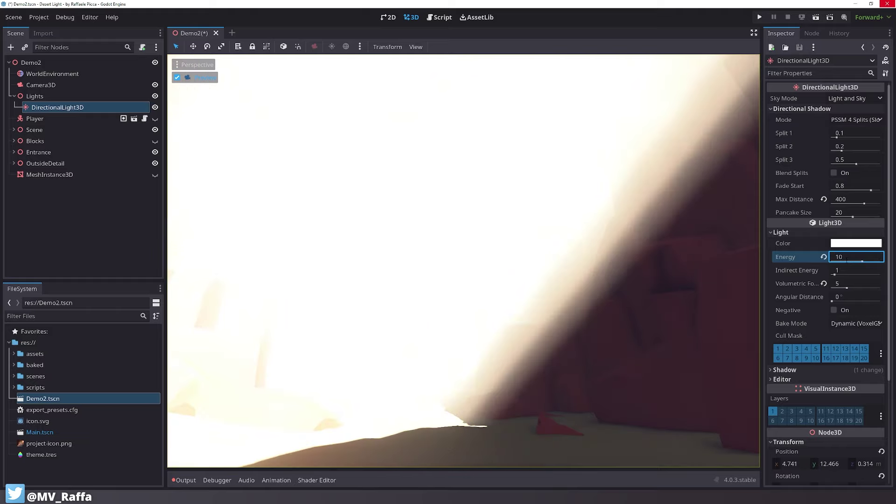
Reduce the directional light's volumetric fog energy to 2
click(847, 284)
text(2)
key(Return)
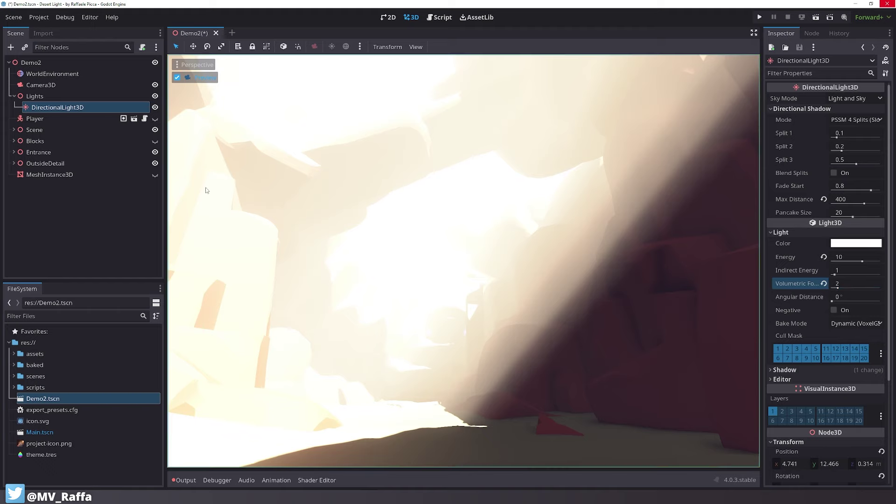
Lower the tonemap exposure of the world environment to 0.18
click(60, 75)
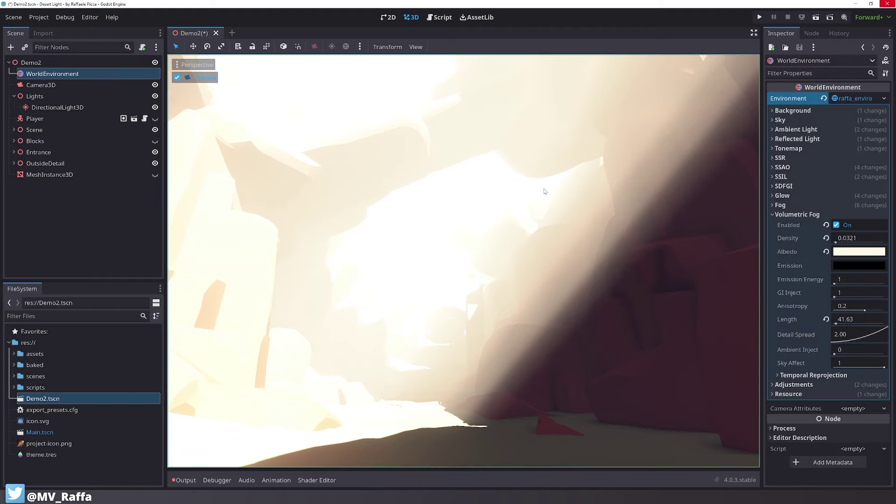
click(797, 214)
click(789, 148)
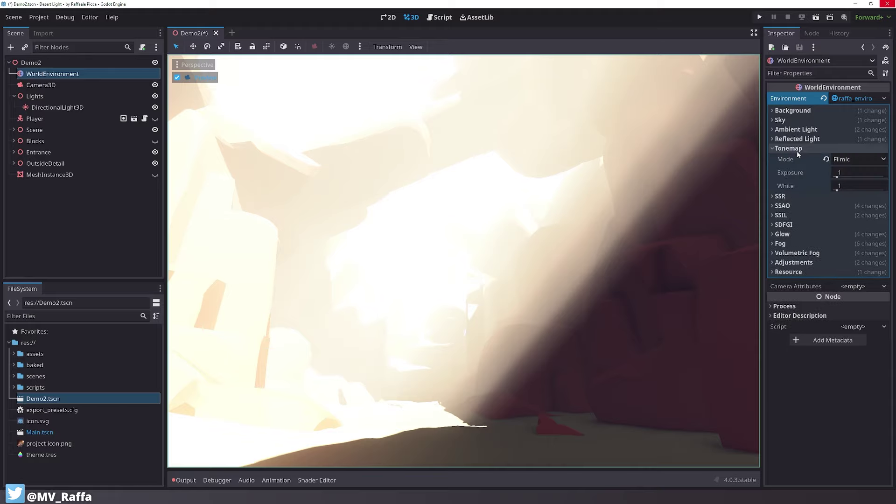
click(856, 173)
text(0.65)
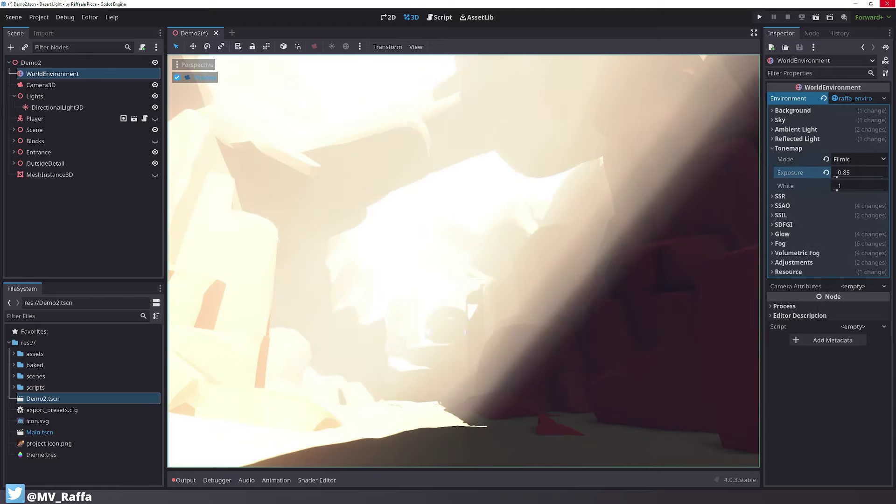
key(Return)
drag(857, 172, 837, 172)
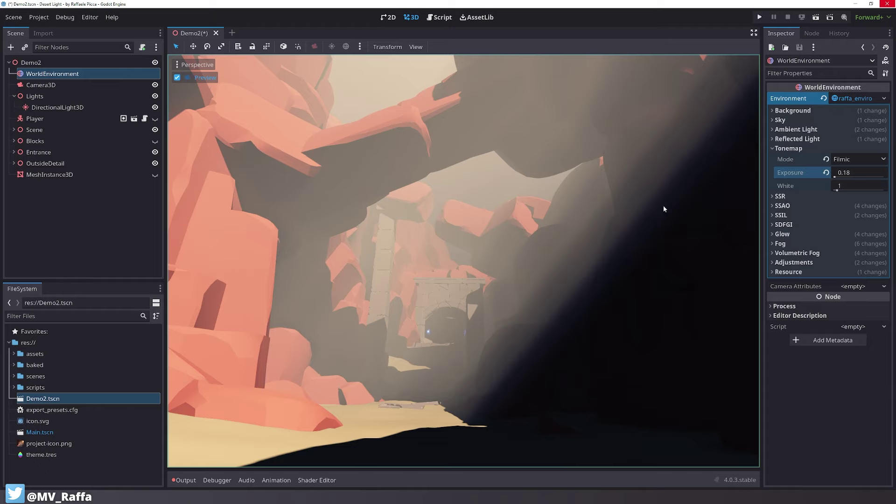
Disable SSIL on the world environment to compare the lighting, and re-enable it
click(790, 148)
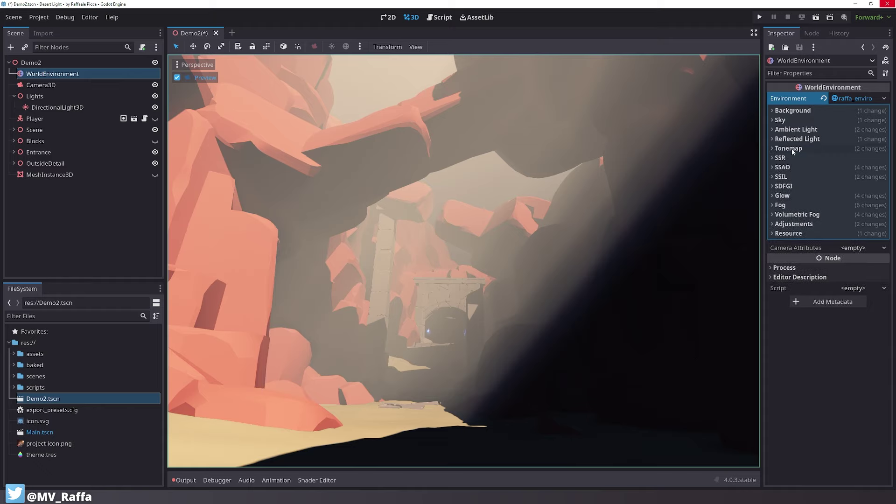
click(793, 177)
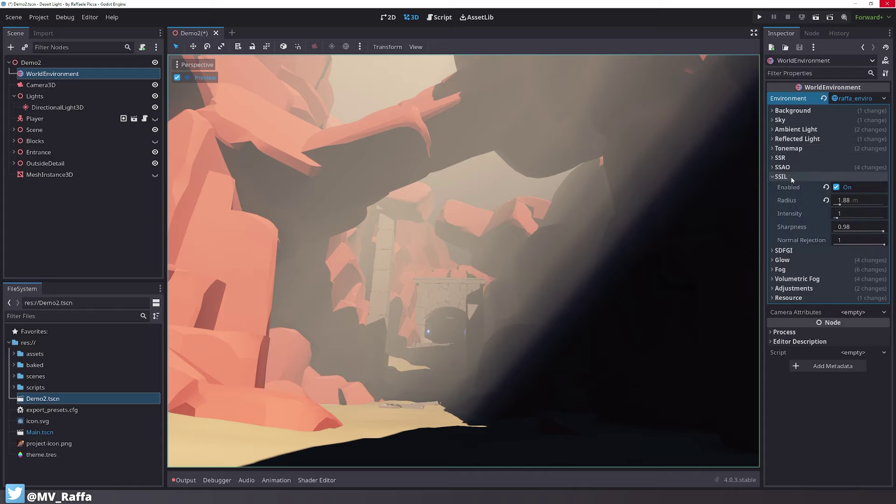
click(843, 190)
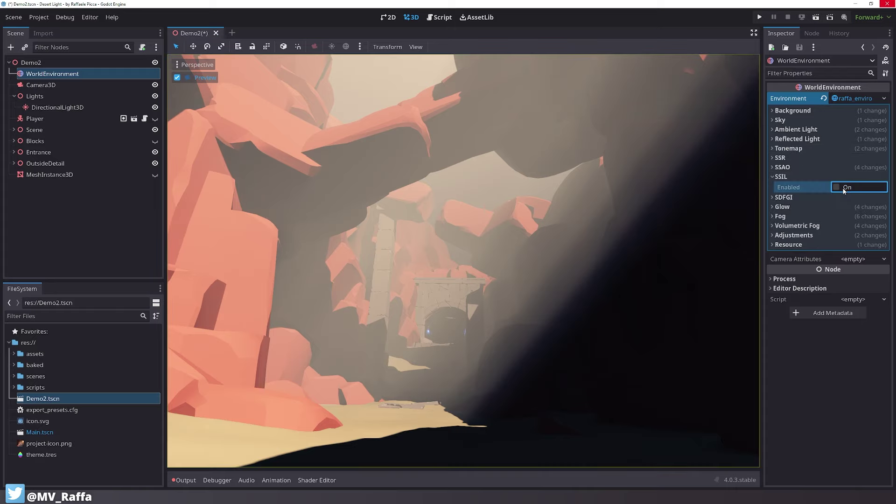
click(844, 190)
click(821, 177)
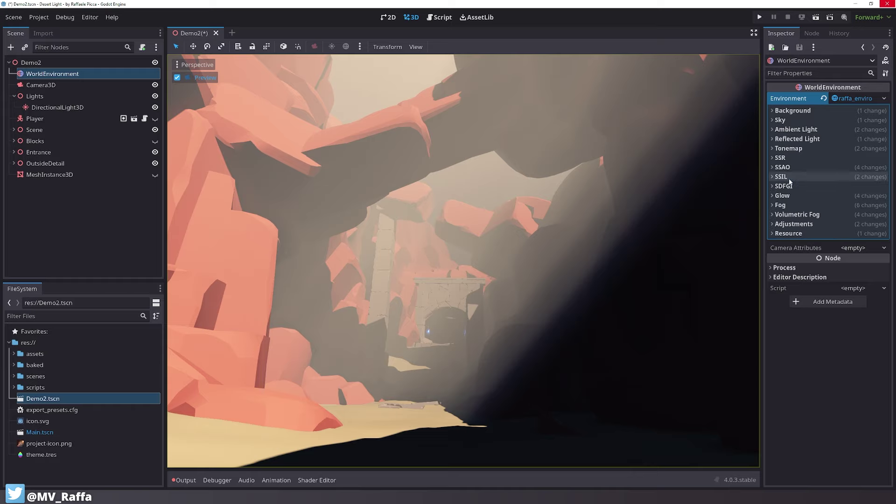
Enable SDFGI on the world environment and lower its energy to 0.376
click(821, 186)
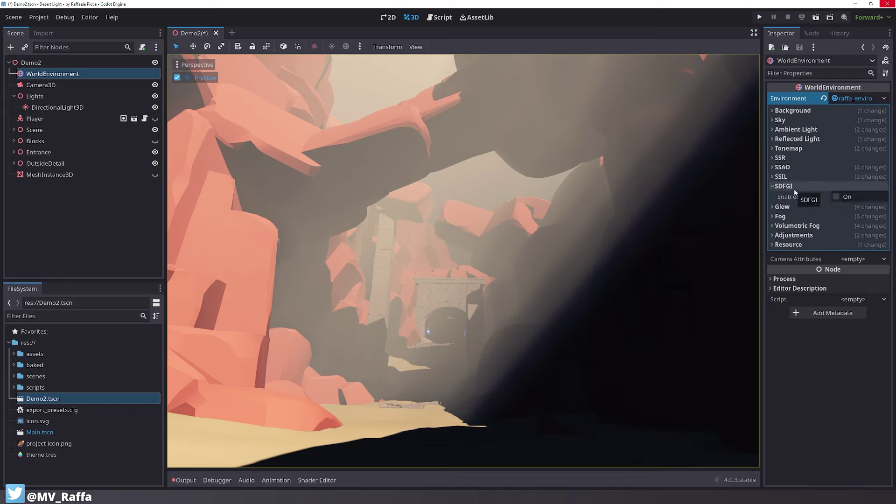
click(837, 197)
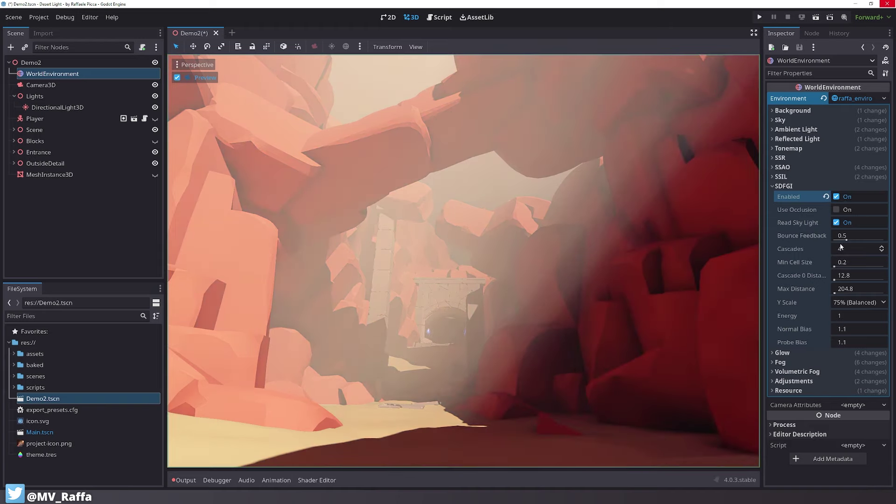
click(842, 224)
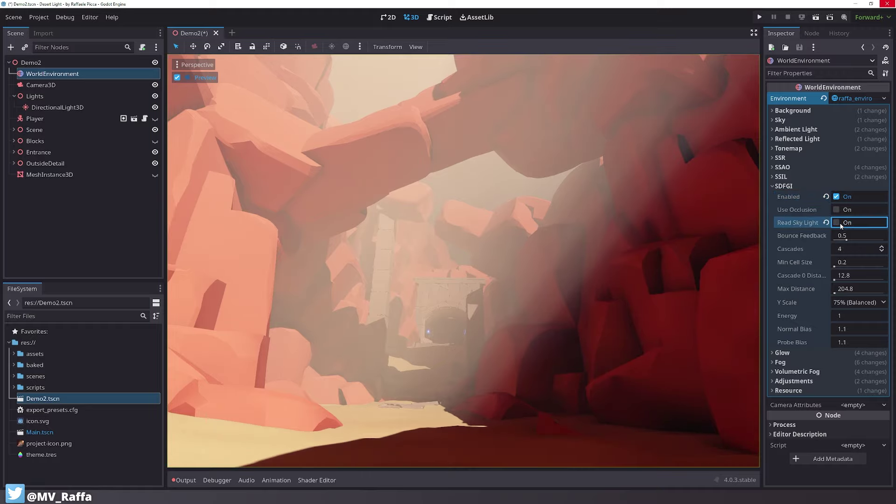
click(840, 225)
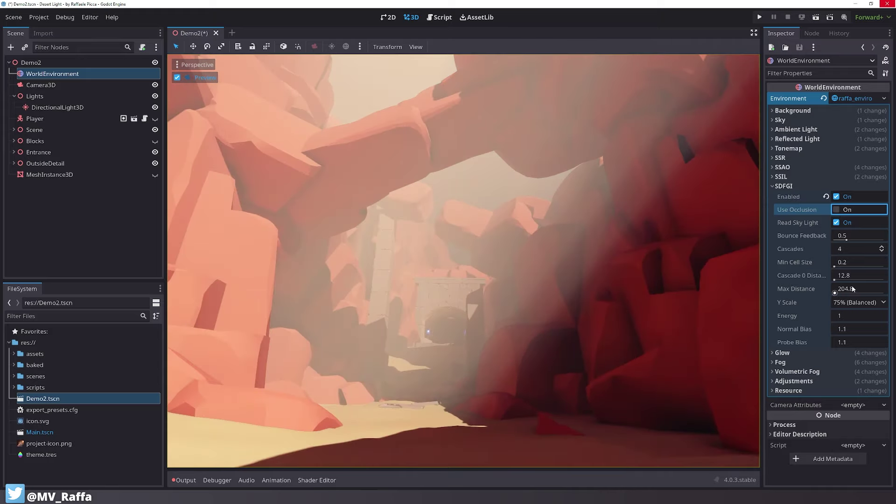
drag(847, 315, 828, 315)
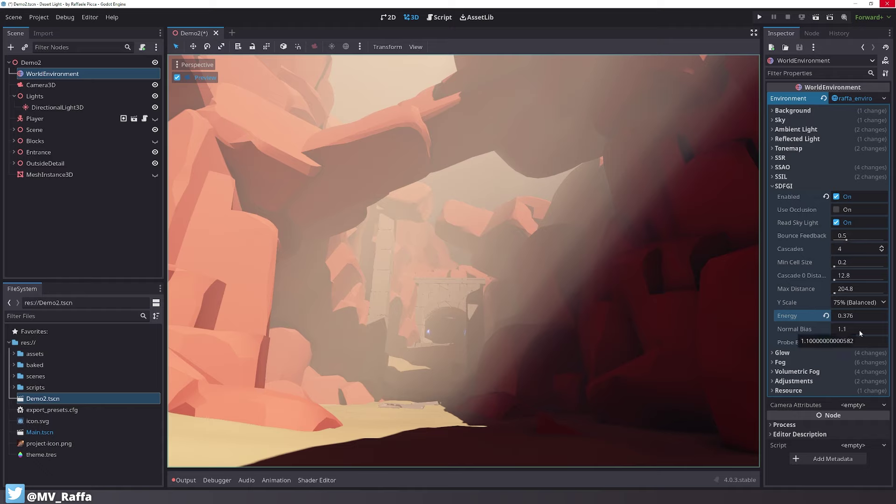
Compare the scene's SDFGI lighting by switching Use Occlusion on and off and Read Sky Light off and on
click(837, 210)
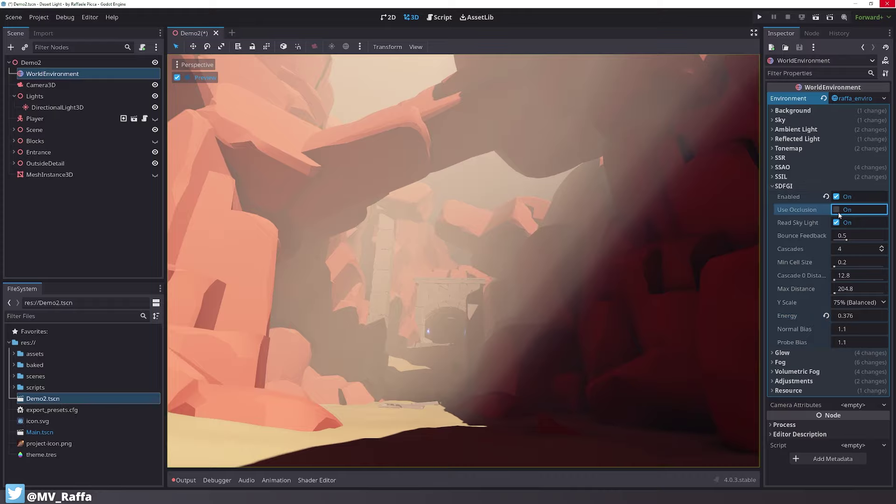
click(837, 210)
click(836, 223)
click(836, 223)
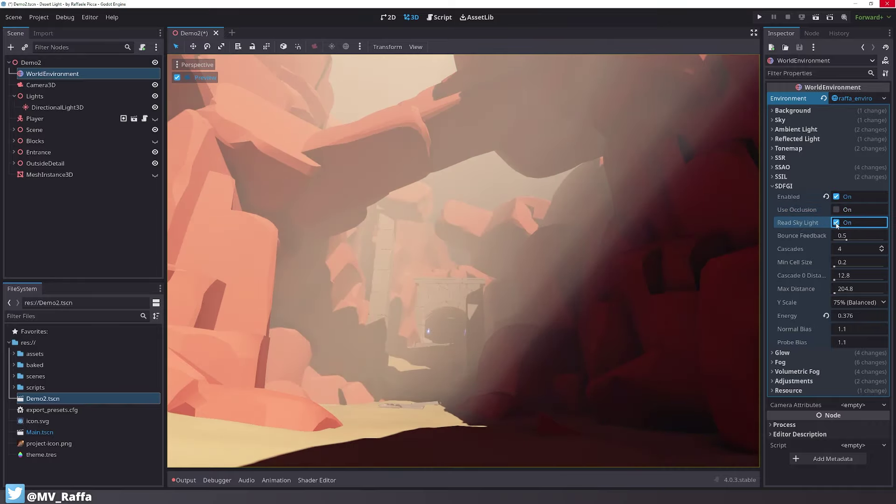
mouse_move(792, 239)
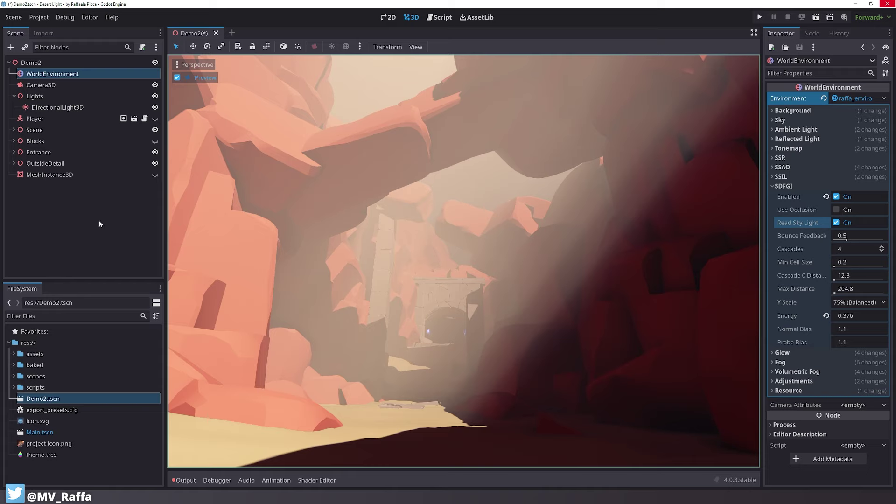
click(793, 186)
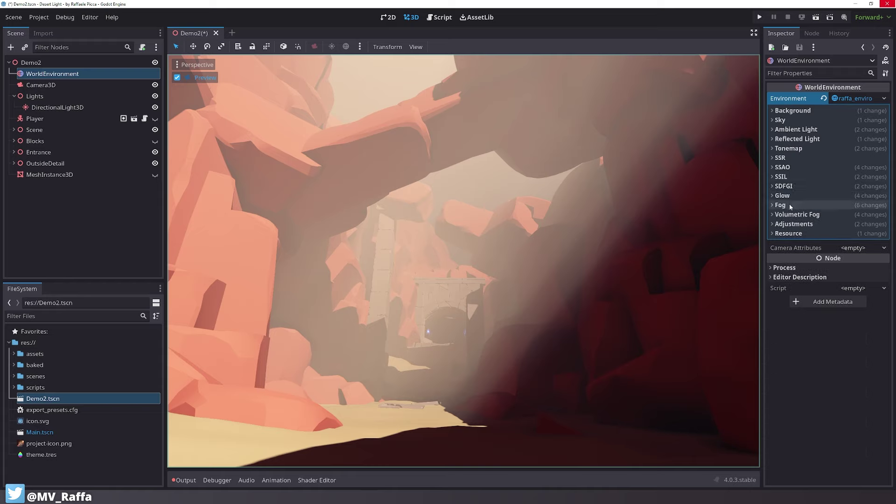
Try higher light energies for the environment's regular fog and set the value to 2.85
click(789, 204)
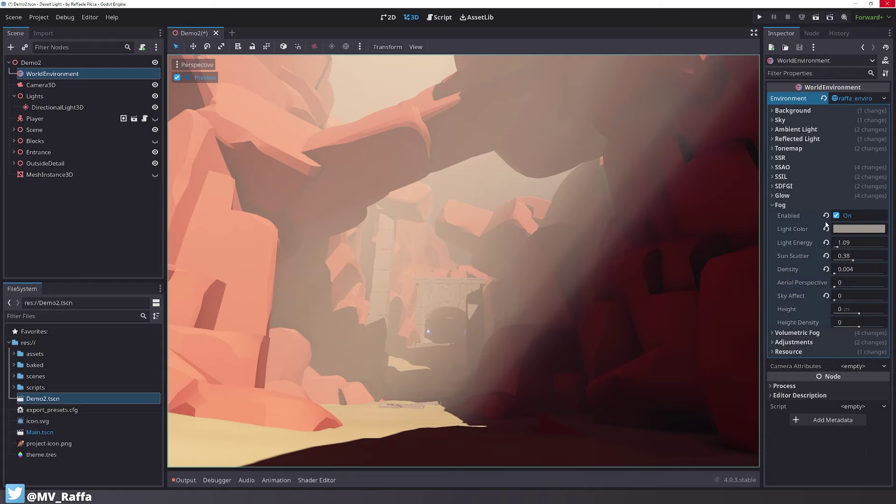
click(850, 243)
text(10.9)
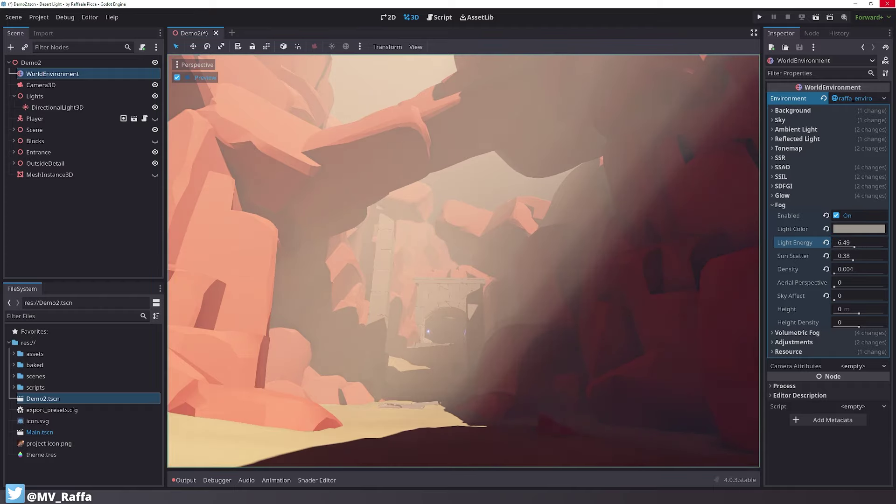
key(Return)
drag(868, 245, 835, 242)
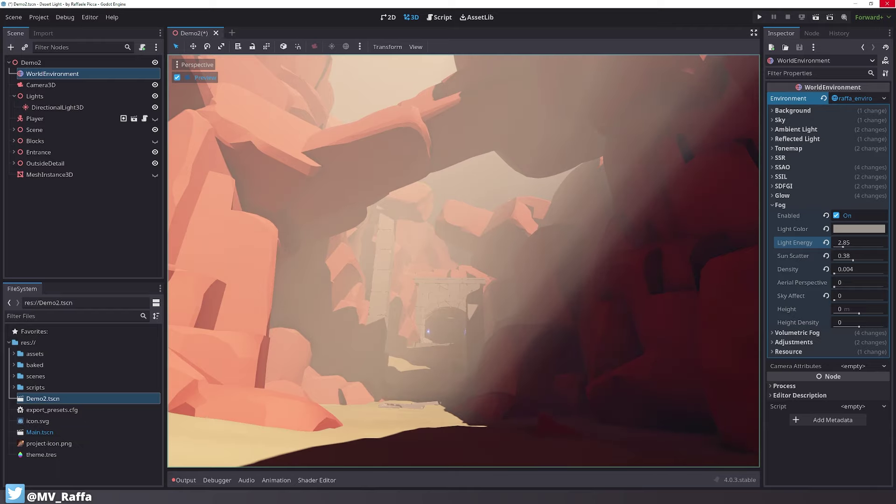
click(780, 205)
Set the volumetric fog's emission color to white and its emission energy to 0.74
click(795, 214)
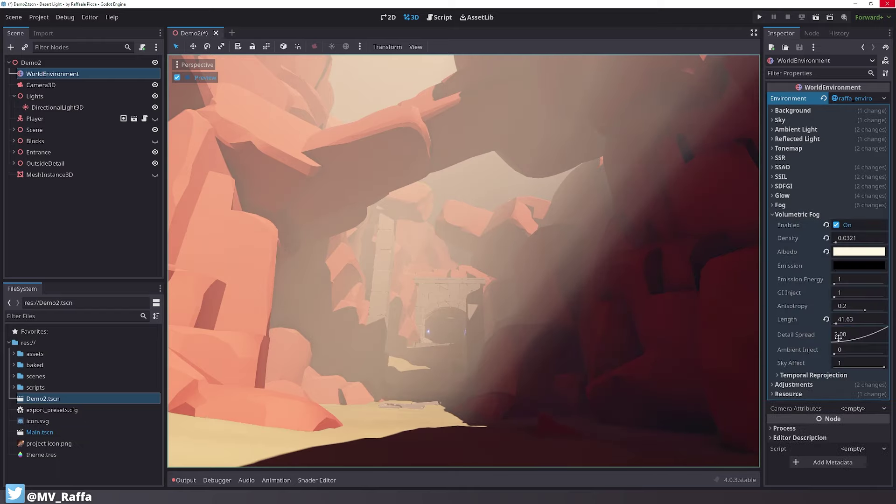
mouse_move(884, 367)
mouse_down()
mouse_move(834, 366)
mouse_move(884, 367)
mouse_up()
click(859, 266)
drag(876, 112, 875, 30)
click(845, 274)
mouse_move(846, 279)
mouse_down()
mouse_move(834, 279)
mouse_move(843, 279)
mouse_up()
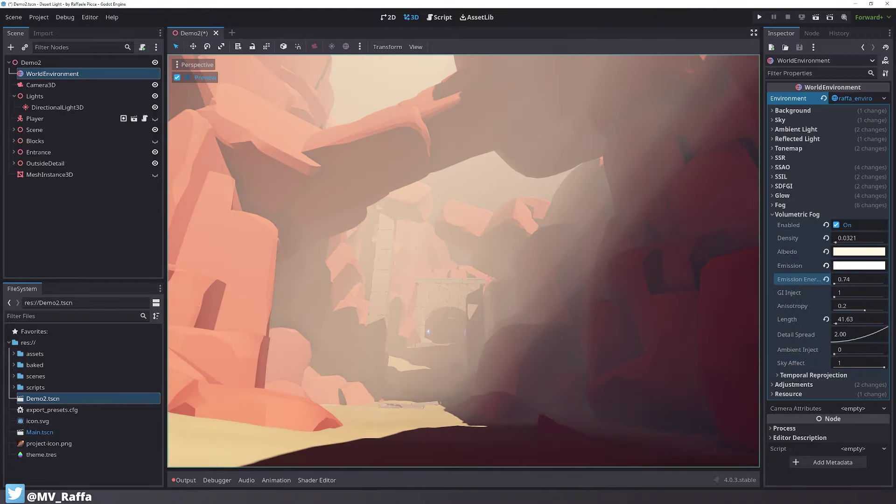
Adjust the brightness of the volumetric fog's albedo color and reset its emission color to the default
click(859, 252)
drag(876, 61, 879, 16)
click(818, 267)
click(826, 265)
Set the volumetric fog's GI inject to 1.31 and its length to 15.91
mouse_move(849, 292)
mouse_down()
mouse_move(869, 292)
mouse_move(844, 293)
mouse_up()
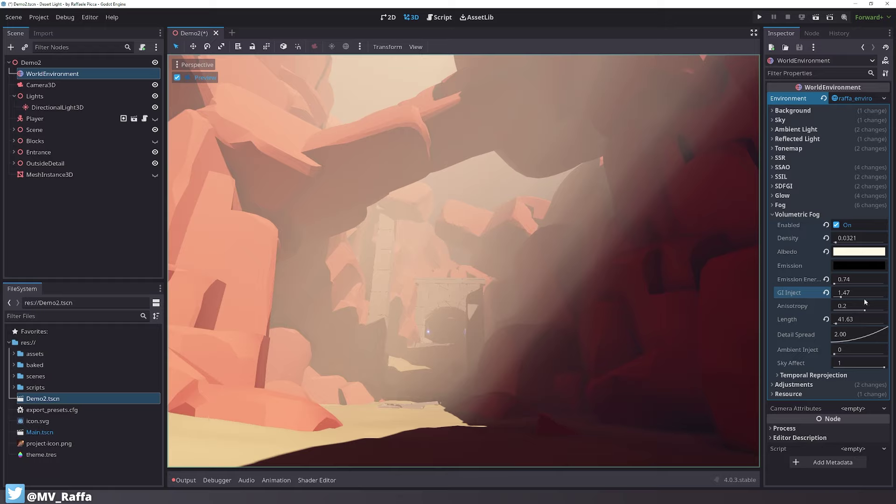
drag(856, 293, 816, 323)
Try energy multipliers of 5 and 20 on the environment's procedural sky material, and return the multiplier to 1
click(827, 115)
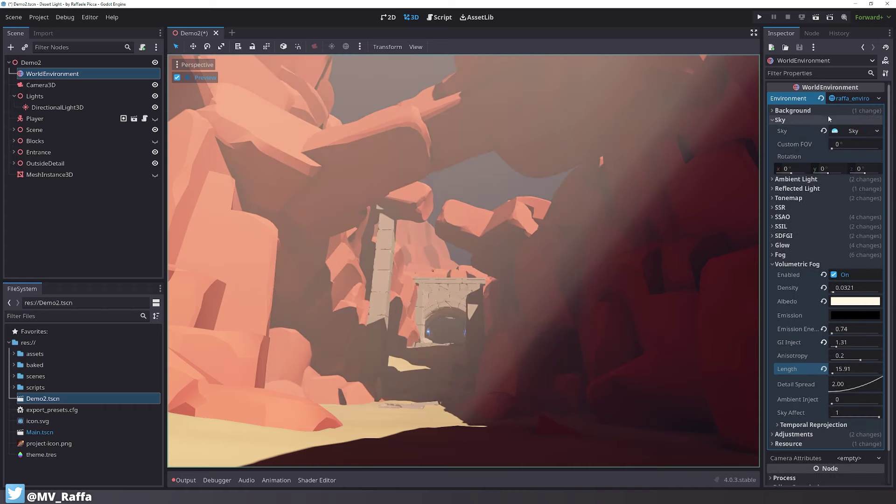
click(849, 132)
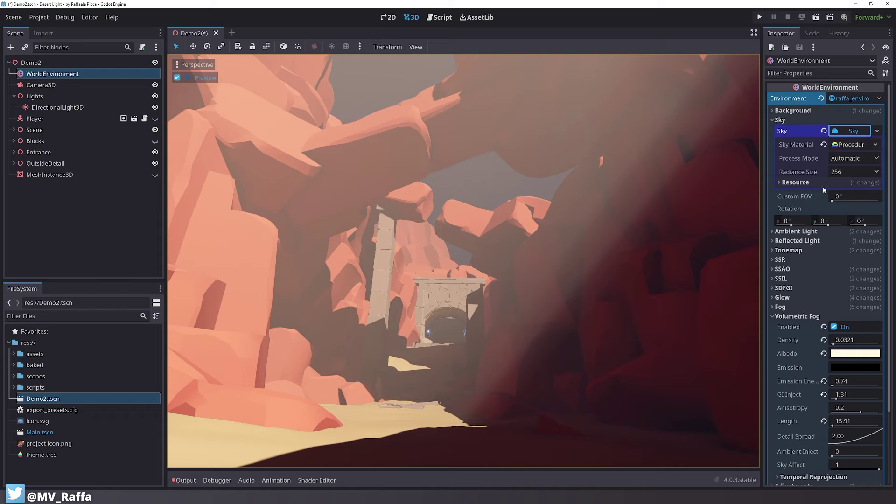
click(843, 147)
click(801, 168)
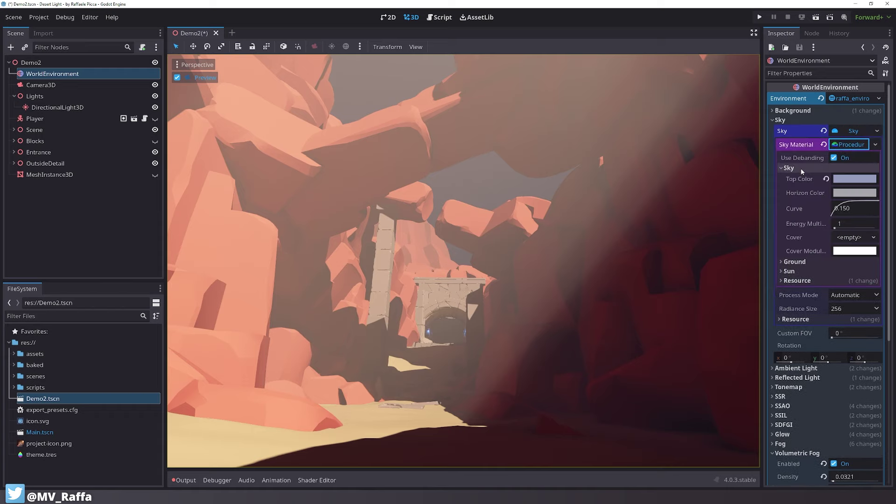
click(849, 224)
text(5)
key(Return)
click(849, 223)
text(20)
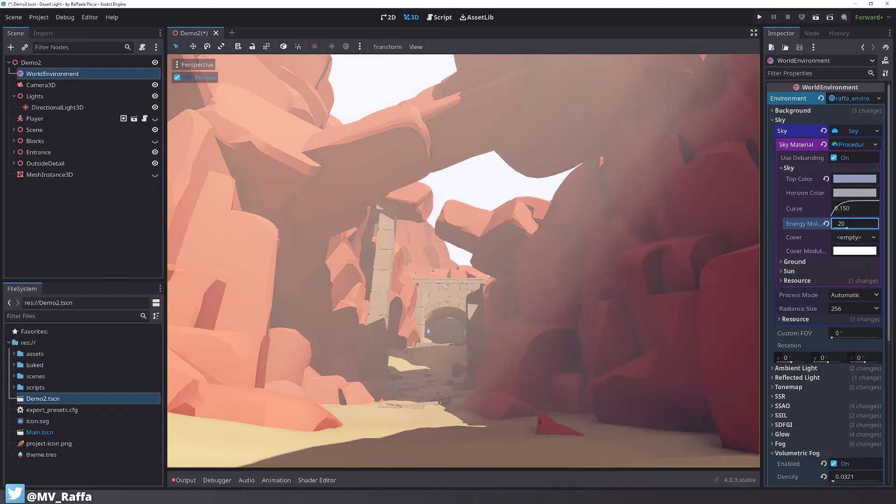
click(849, 223)
text(0)
key(Return)
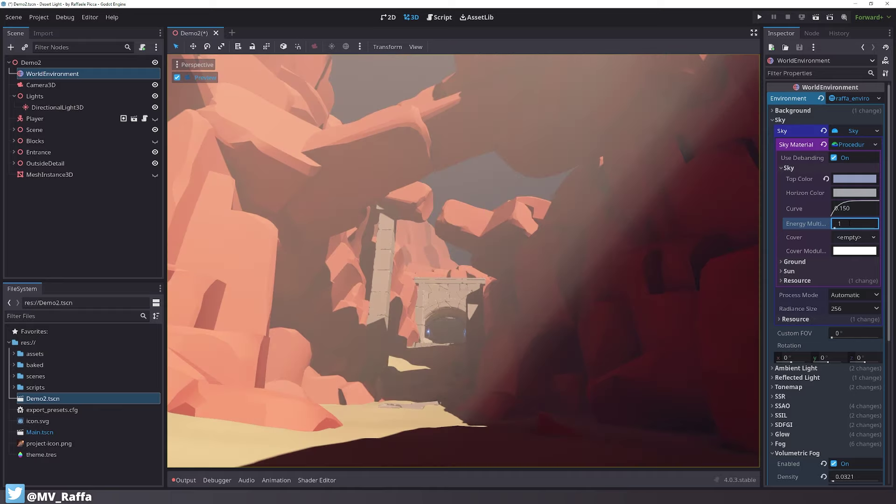
Raise the procedural sky's energy multiplier to brighten the sky and lighten its top color to a7b3da
drag(849, 224, 882, 224)
drag(838, 224, 842, 224)
click(855, 179)
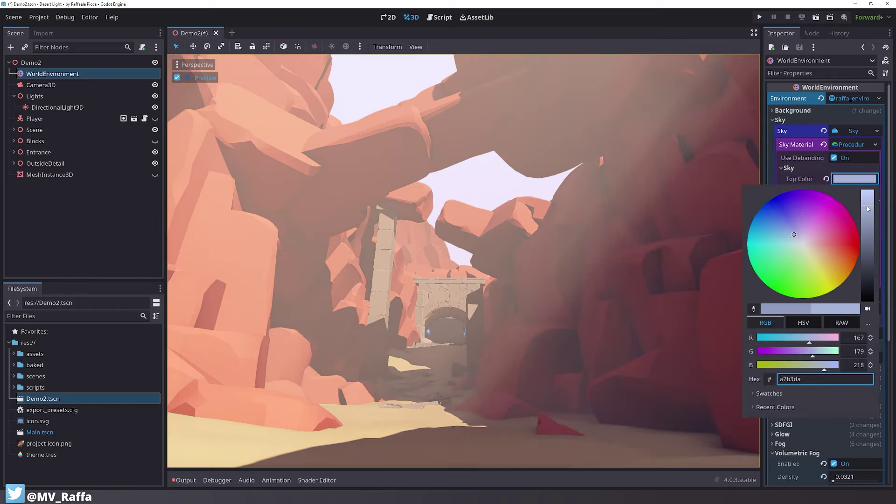
click(764, 175)
click(852, 146)
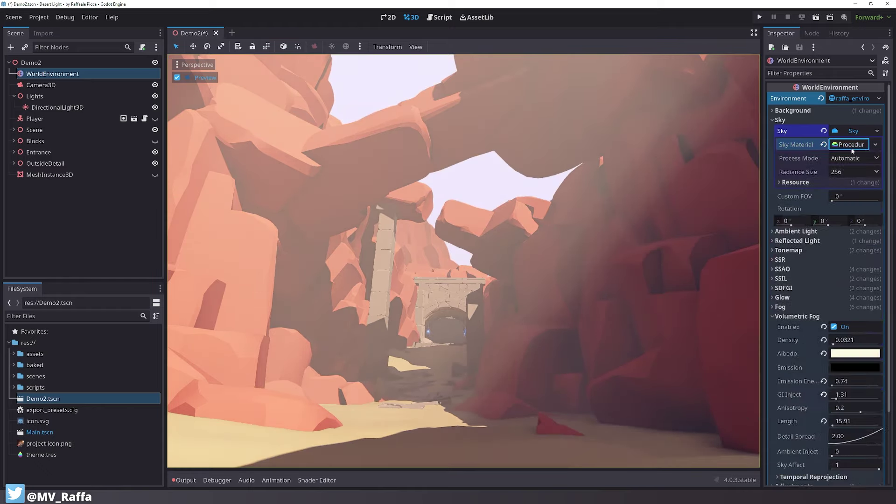
click(858, 146)
click(874, 148)
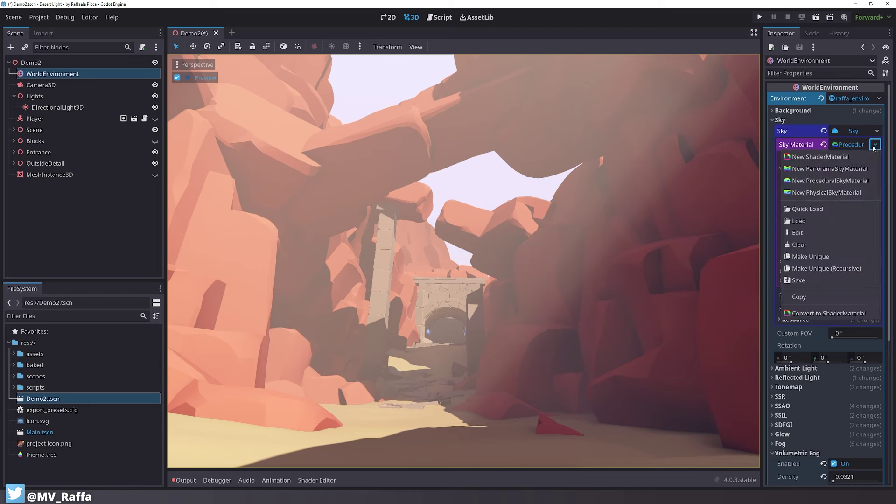
click(802, 146)
click(846, 145)
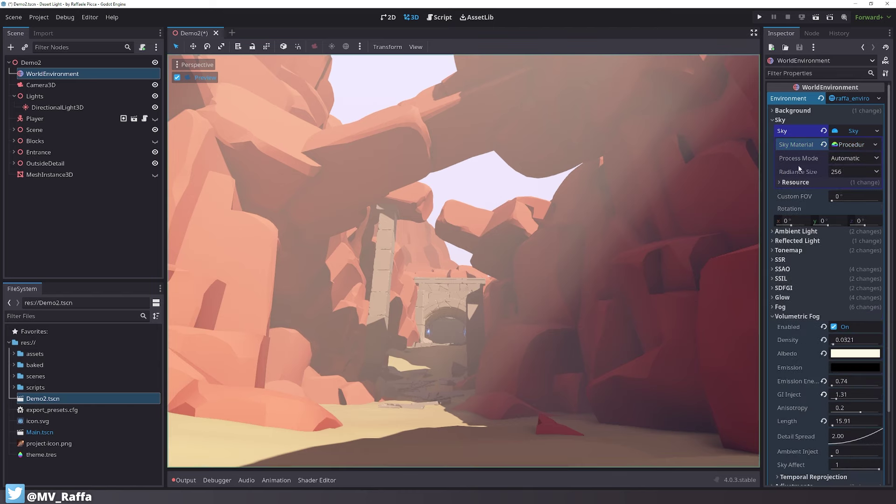
click(839, 145)
click(853, 131)
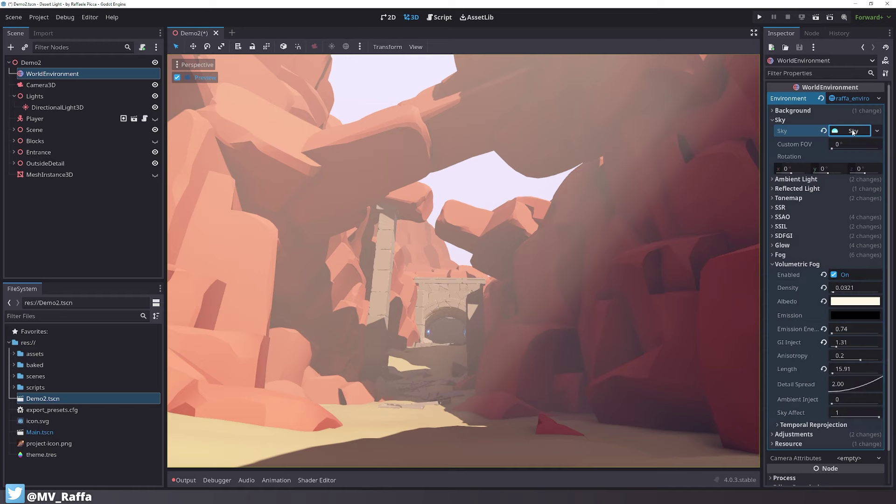
click(780, 120)
Lower the ambient light's sky contribution to 0 in the world environment
click(795, 129)
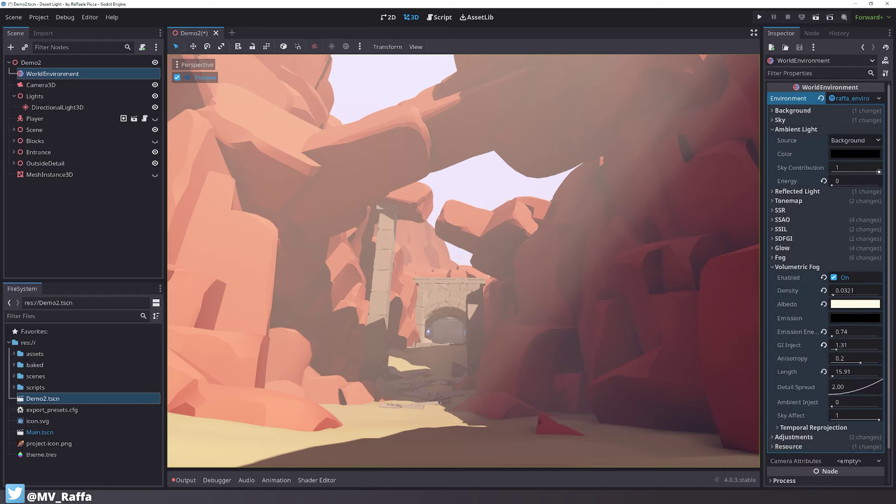
drag(879, 172, 788, 171)
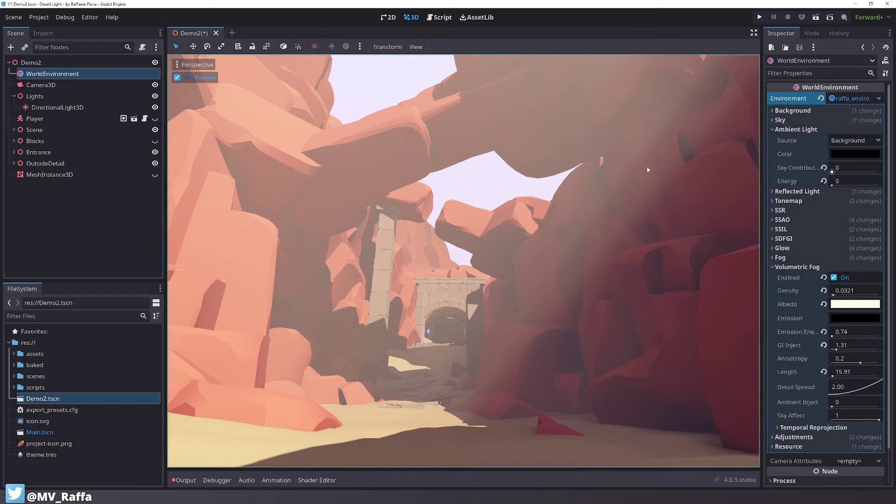
click(796, 129)
Review the source options for the world environment's reflected light
click(797, 138)
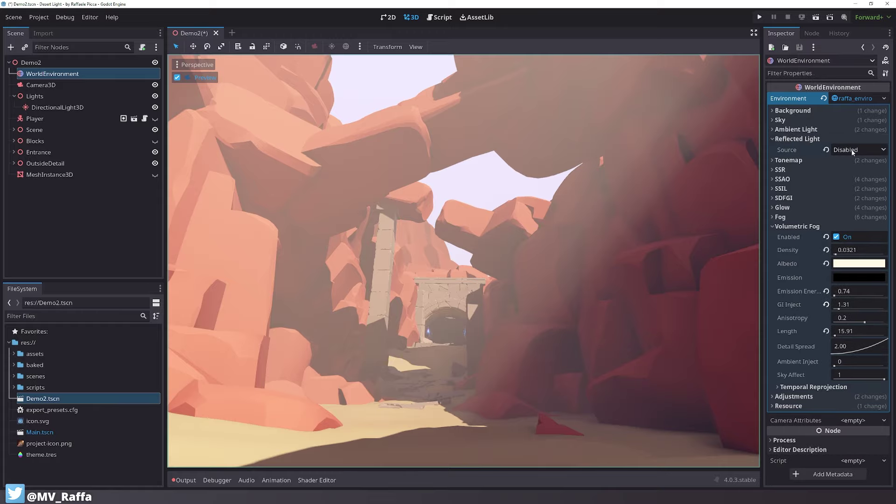
click(859, 149)
click(853, 174)
Change the environment's tonemap mode to ACES and set the exposure to 0.12
click(789, 160)
click(796, 139)
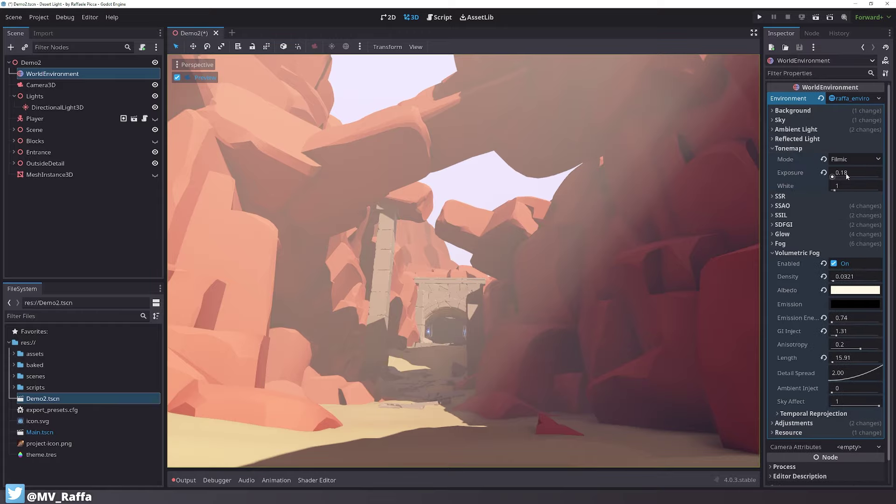
drag(840, 173, 811, 173)
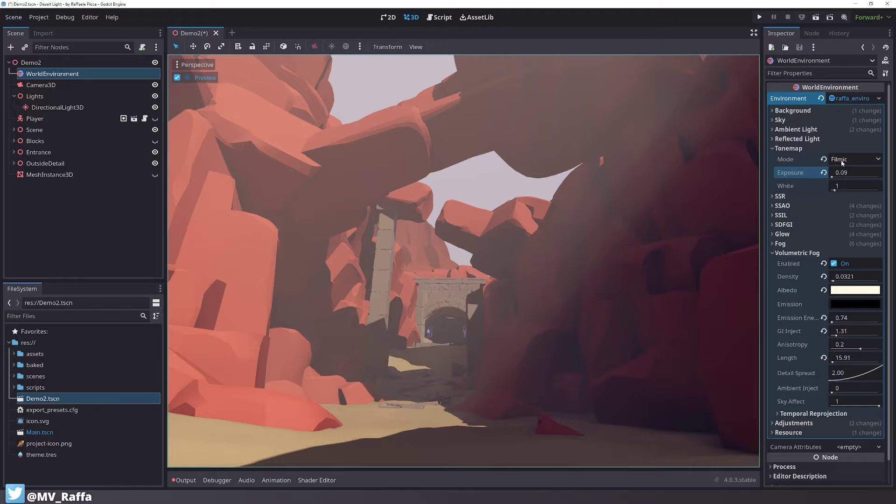
click(843, 161)
click(849, 200)
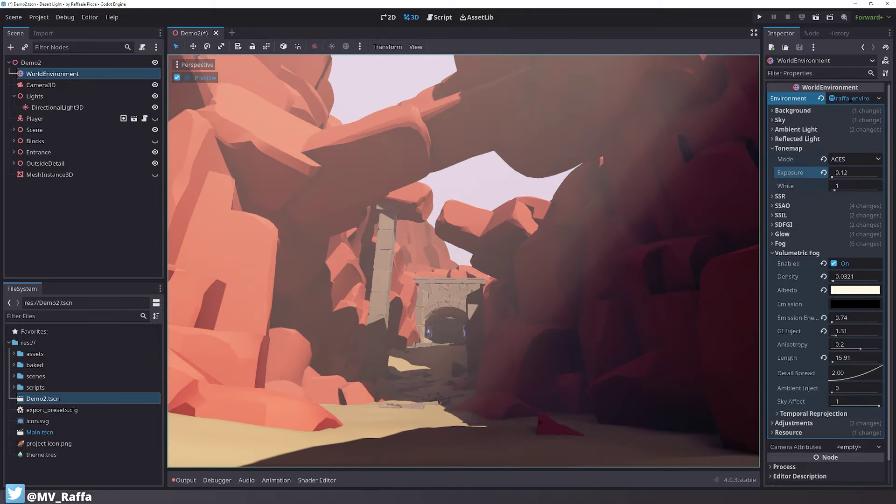
Change the environment's tonemap mode to Filmic with exposure 0.17 and white 2.14
click(853, 159)
click(849, 184)
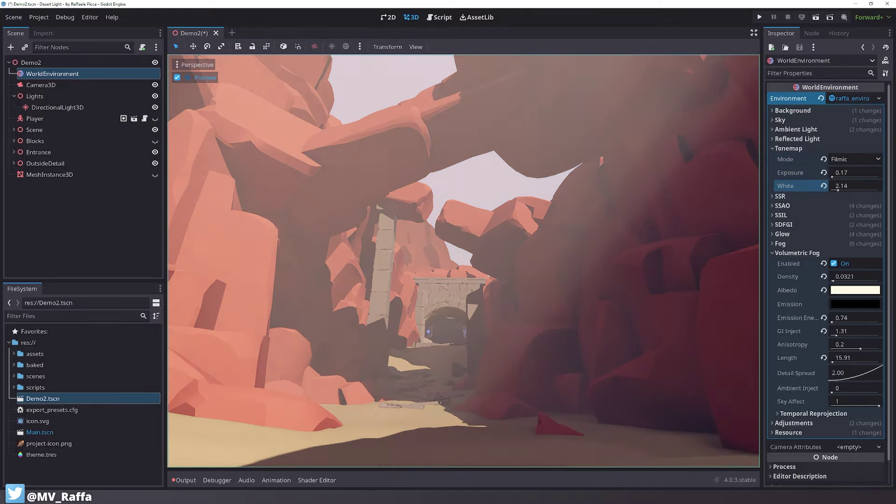
click(788, 149)
Set the volumetric fog length to 32.57, reset its detail spread and try its sky affect, and check the color adjustments
mouse_move(852, 322)
mouse_down()
mouse_move(884, 322)
mouse_move(835, 317)
mouse_move(847, 315)
mouse_move(822, 279)
mouse_move(853, 308)
mouse_move(842, 327)
mouse_up()
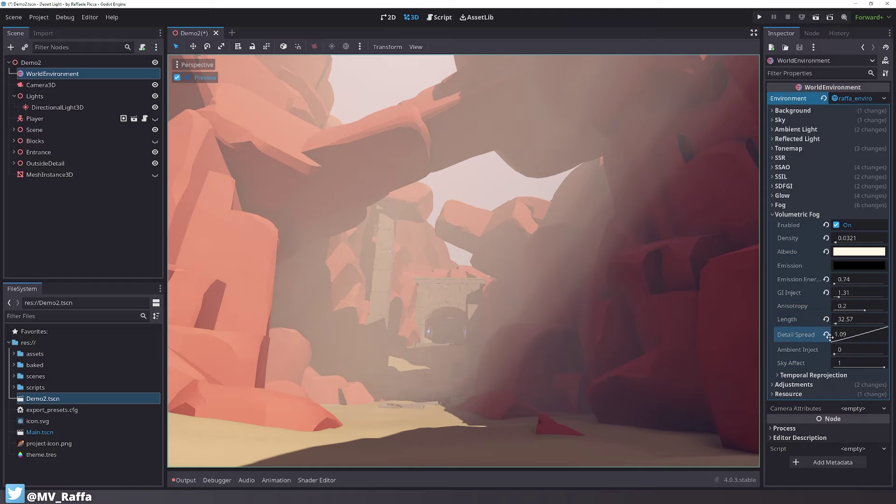
click(827, 335)
mouse_move(866, 362)
mouse_down()
mouse_move(826, 363)
mouse_move(882, 363)
mouse_up()
click(797, 214)
click(793, 224)
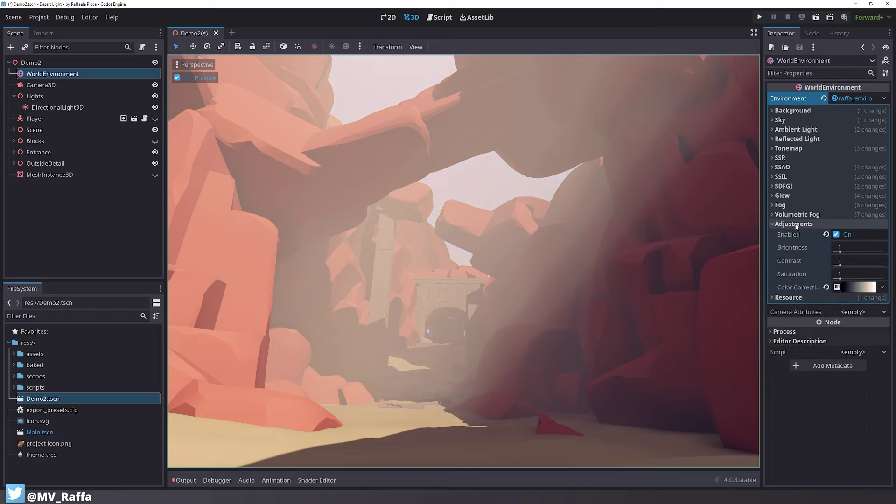
click(793, 223)
Save the Demo2 scene, run it to check the lighting in game, and close the game window
click(21, 261)
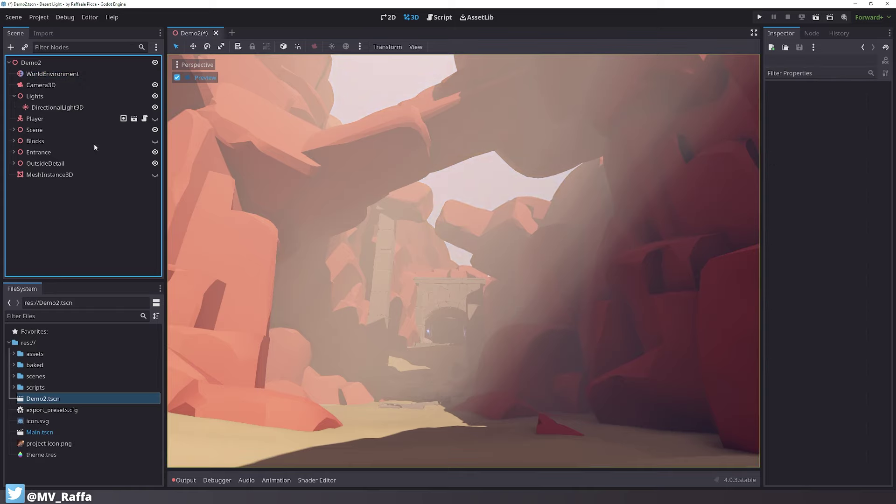
key(ctrl+s)
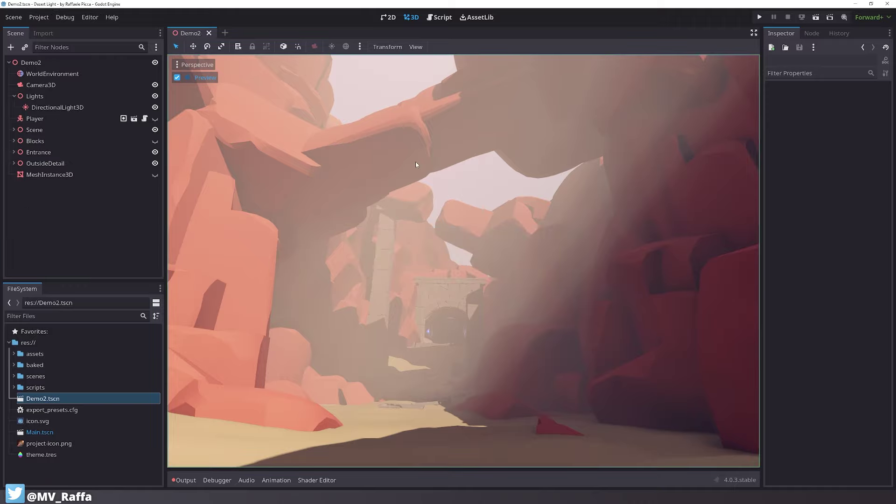
key(F6)
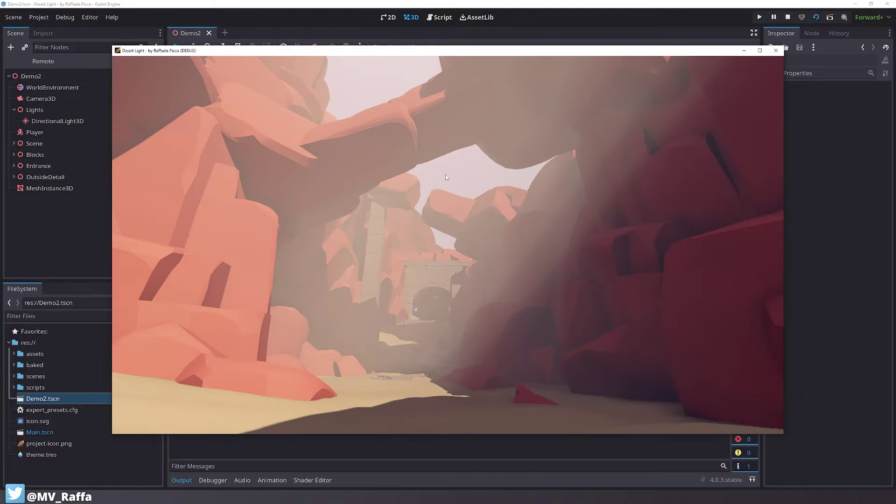
click(775, 50)
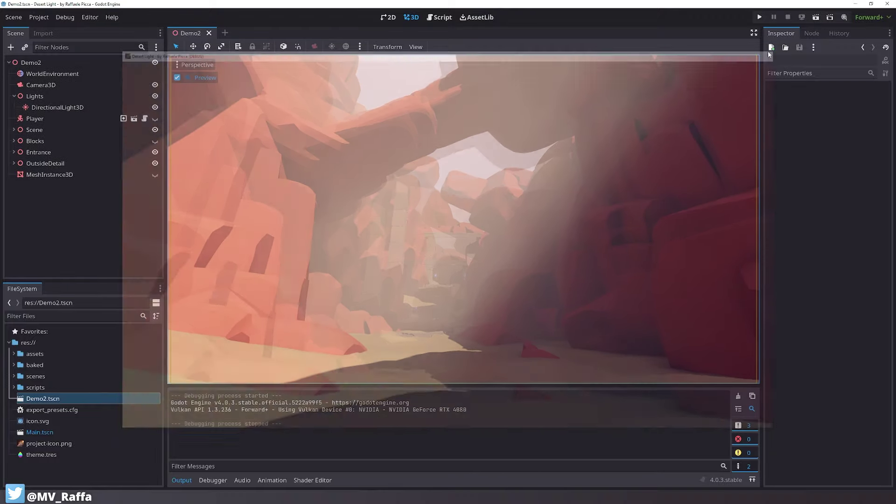
Make the Player node visible in the scene and save the scene
click(55, 120)
click(155, 119)
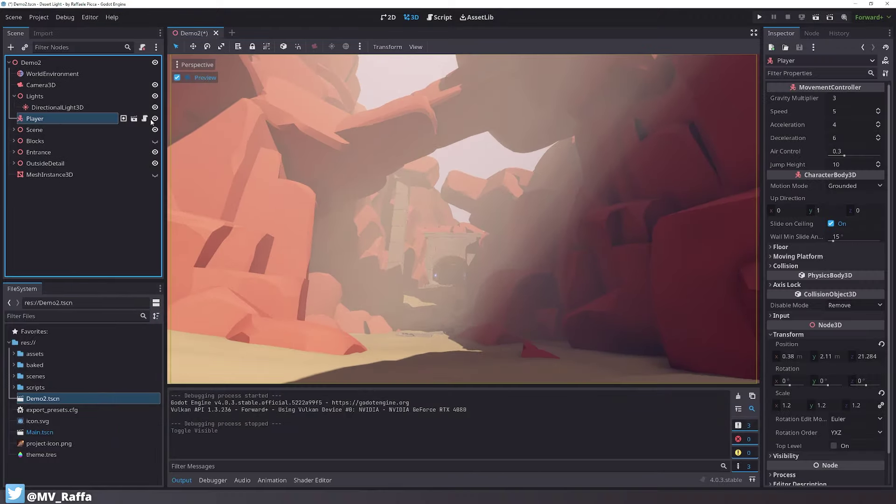
click(78, 87)
click(84, 200)
key(ctrl+s)
Tint the directional light's color to a pale lavender blue
click(72, 107)
scroll(804, 371, down, 2)
click(846, 142)
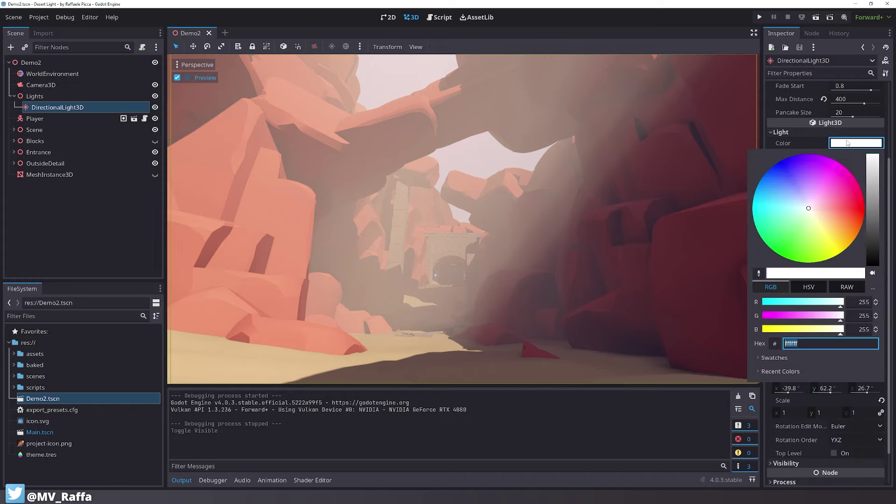
drag(815, 207, 805, 202)
key(Escape)
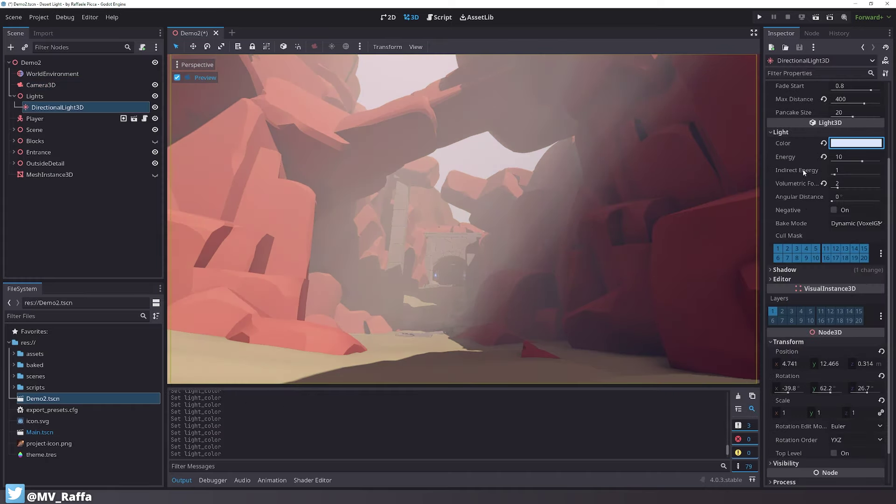
Set the directional light's energy to 10, indirect energy to 0.3 and volumetric fog energy to 2
drag(862, 161, 861, 184)
click(848, 157)
text(10)
key(Return)
scroll(782, 207, down, 2)
Set the directional light's shadow bias to 0.008 and its shadow blur to 4
click(784, 231)
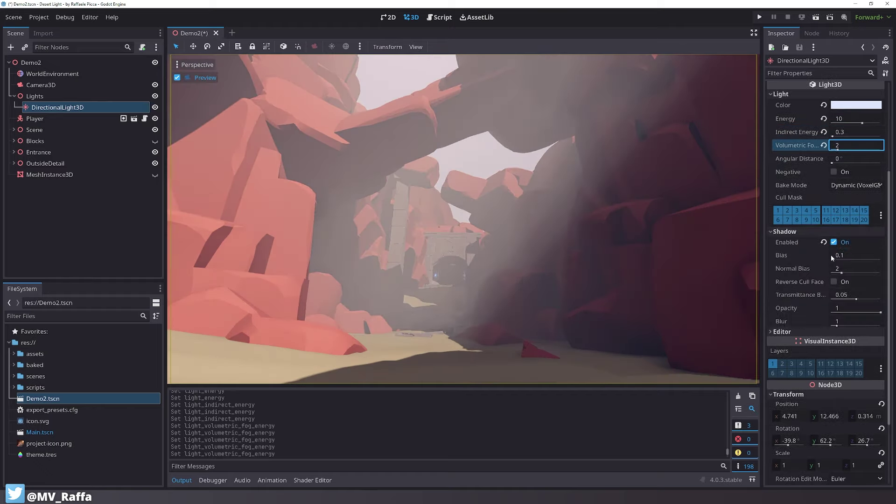
mouse_move(853, 255)
mouse_down()
mouse_move(839, 255)
mouse_move(851, 272)
mouse_up()
scroll(815, 284, down, 2)
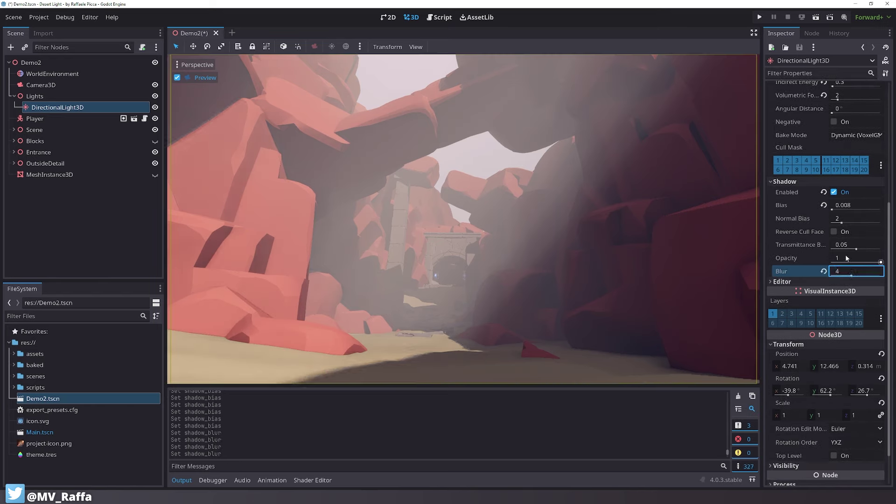
Rotate the directional light so most of the canyon falls into shadow, with light shafts through the rock gaps
scroll(784, 234, down, 2)
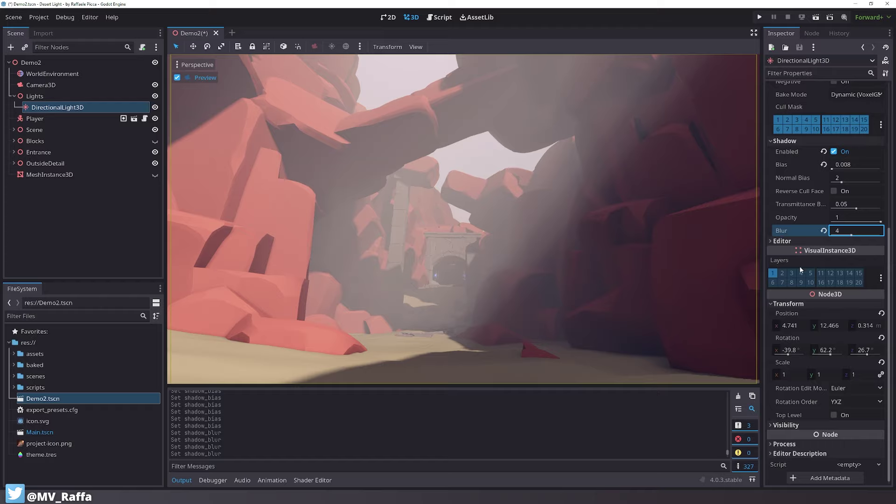
drag(795, 355, 744, 355)
Switch the world environment's fog off and on repeatedly to compare its effect on the scene
click(52, 73)
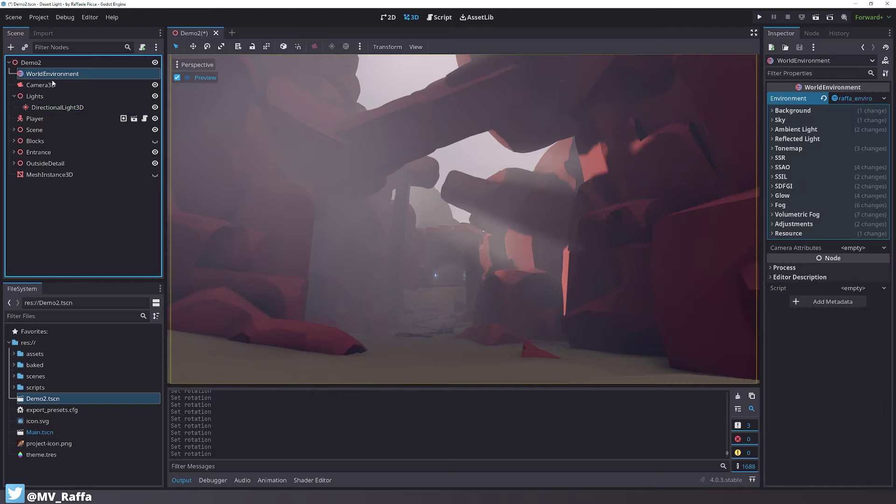
click(826, 205)
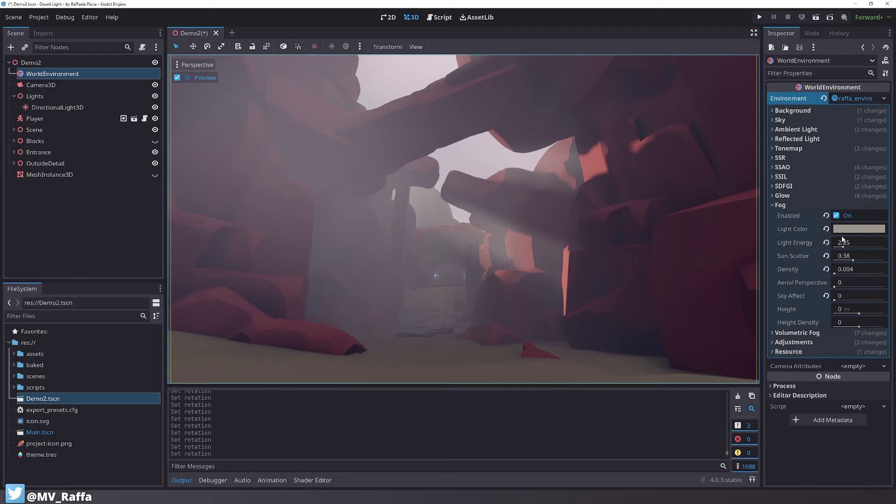
click(835, 216)
click(836, 216)
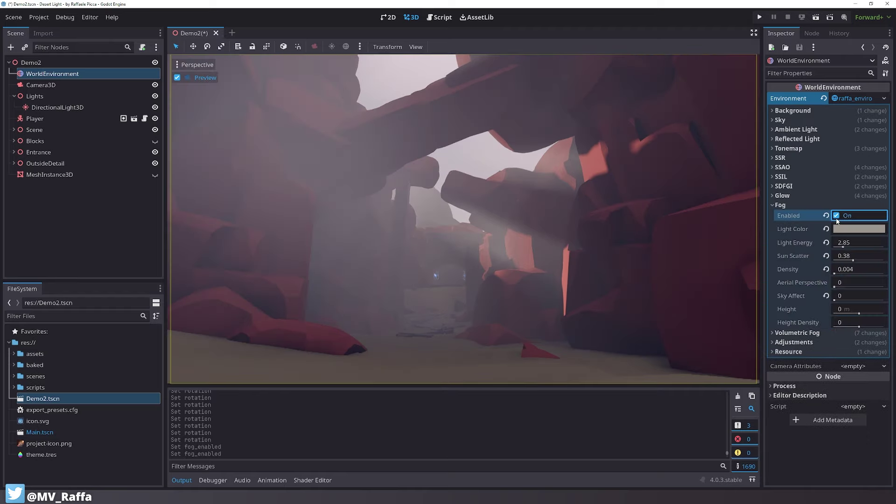
click(836, 216)
click(836, 216)
click(836, 217)
click(836, 217)
click(836, 218)
click(836, 217)
Set the fog's light energy to 0.3 and sun scatter to 0.24, and try different sky affect amounts
drag(861, 242, 835, 243)
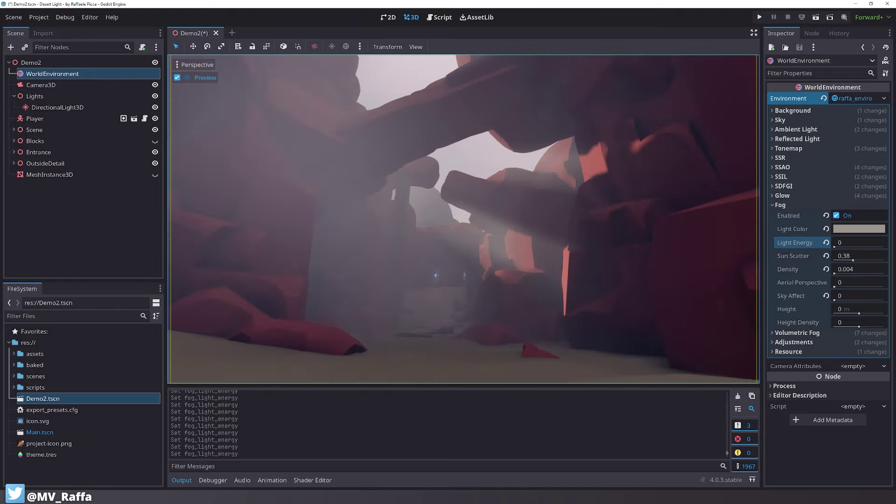
click(826, 256)
mouse_move(837, 256)
mouse_down()
mouse_move(884, 256)
mouse_move(835, 256)
mouse_move(846, 256)
mouse_up()
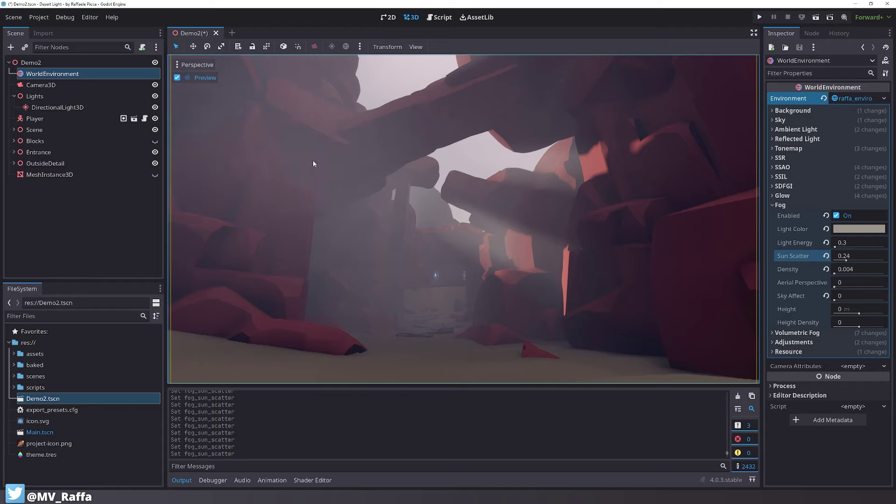
mouse_move(853, 298)
mouse_down()
mouse_move(867, 297)
mouse_move(853, 298)
mouse_up()
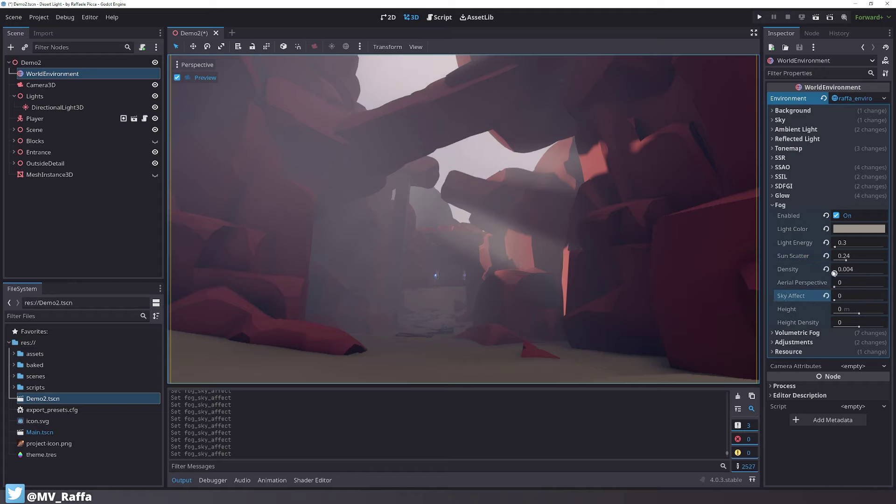
Set the fog's height to 26.95 m and its height density to -0.019
mouse_move(858, 313)
mouse_down()
mouse_move(855, 327)
mouse_move(858, 313)
mouse_move(894, 323)
mouse_move(851, 322)
mouse_move(860, 322)
mouse_move(860, 310)
mouse_move(852, 311)
mouse_move(862, 321)
mouse_move(855, 310)
mouse_move(851, 322)
mouse_move(856, 313)
mouse_up()
click(826, 309)
click(825, 309)
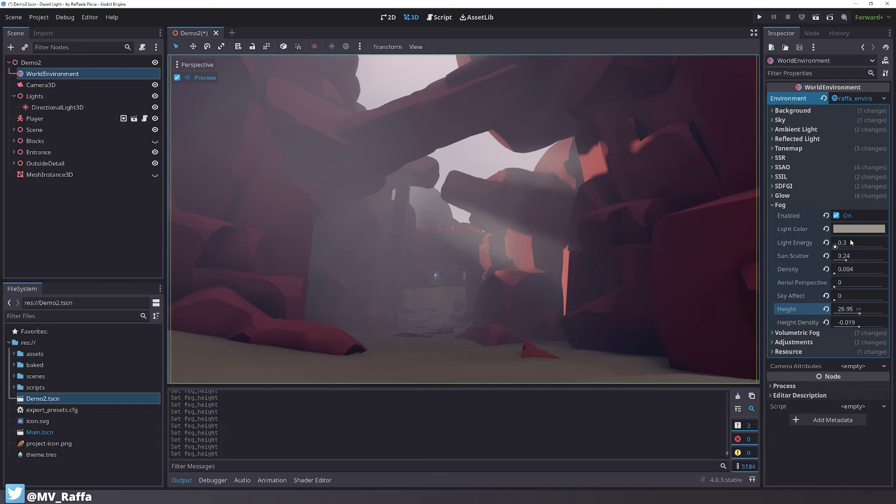
Raise the fog's light energy to 2.78 and lower its sun scatter to 0.15
drag(851, 242, 850, 243)
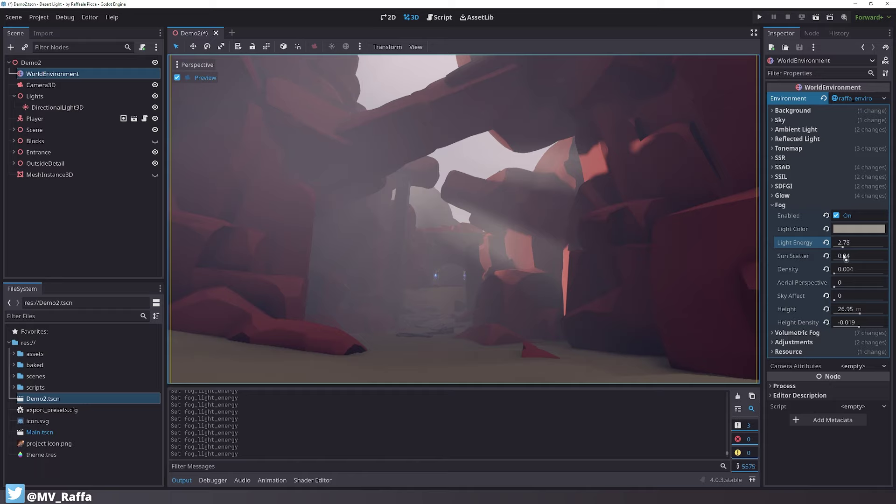
drag(846, 258, 841, 257)
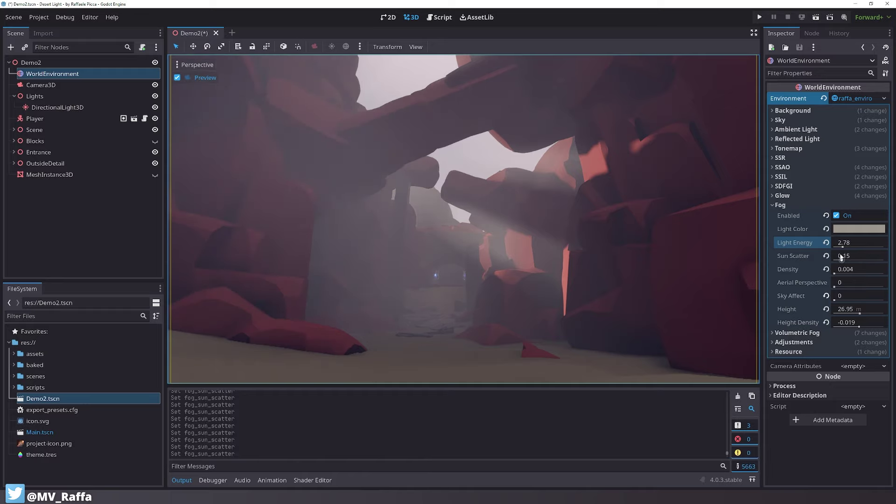
Lighten the fog's light color to c0b9af and reduce the fog density to 0.0014
click(858, 229)
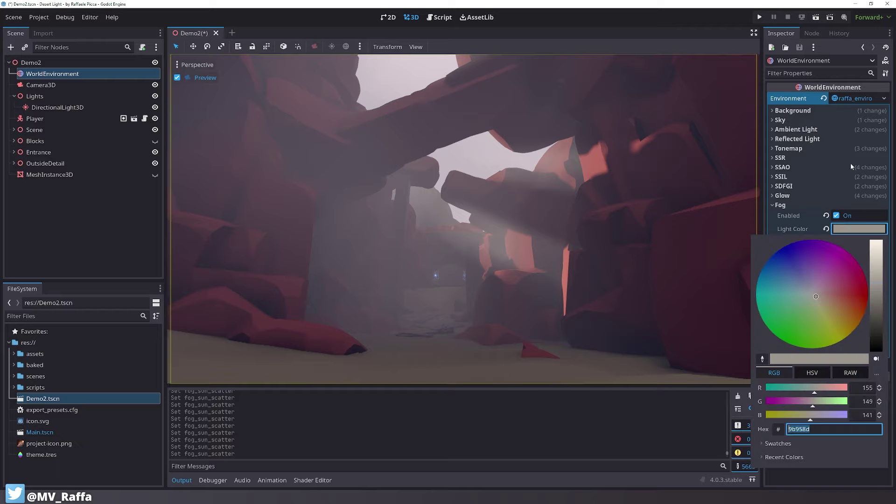
mouse_move(876, 264)
mouse_down()
mouse_move(881, 216)
mouse_move(891, 392)
mouse_move(870, 194)
mouse_move(881, 327)
mouse_move(882, 247)
mouse_move(882, 271)
mouse_up()
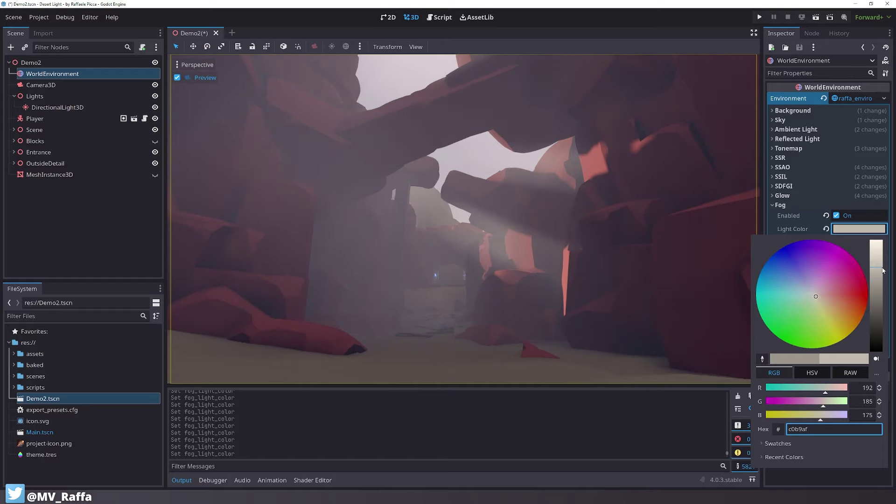
click(779, 221)
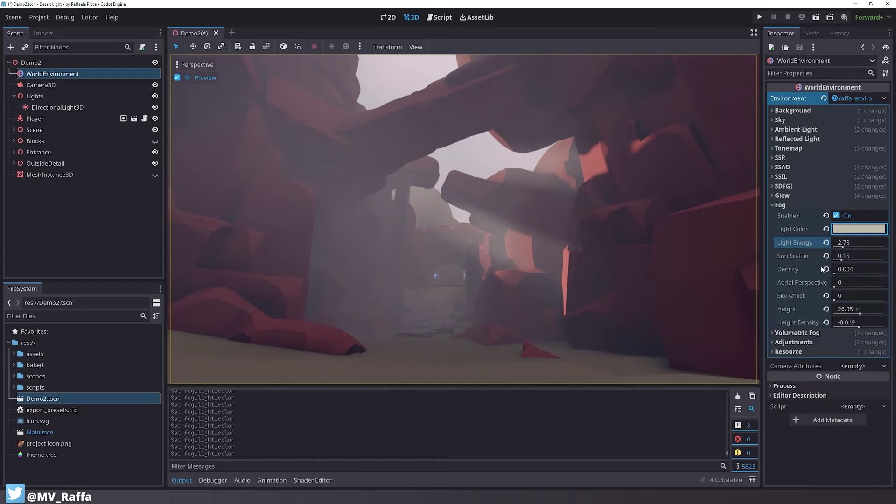
drag(855, 274, 842, 274)
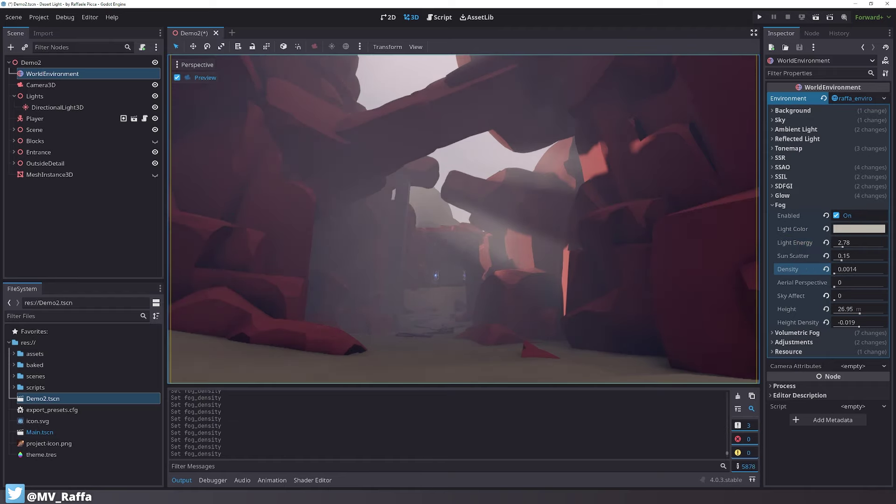
click(779, 205)
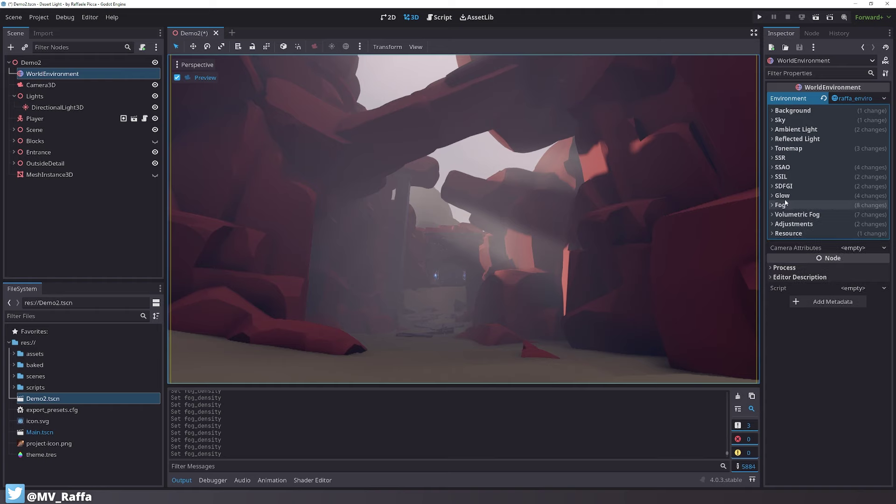
Compare the scene with glow off and on, and try a higher glow strength before restoring it to 1
click(782, 196)
click(836, 206)
click(858, 258)
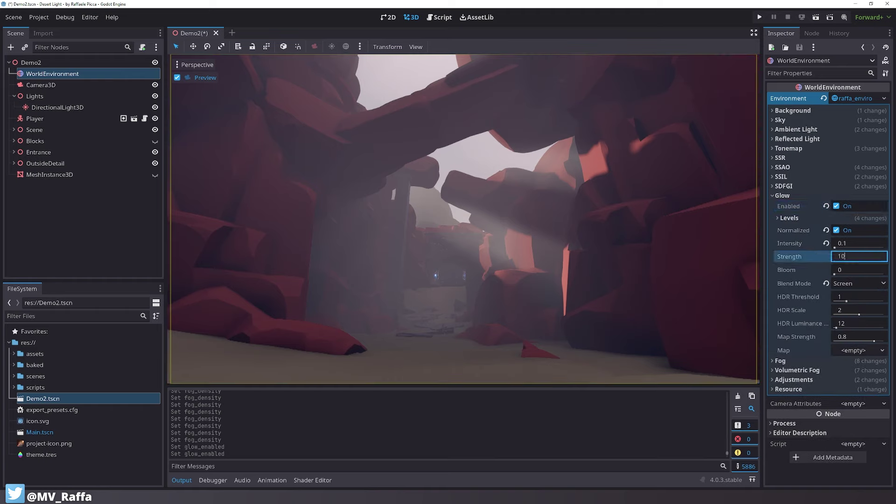
text(2)
key(Return)
text(1)
key(Return)
Set the glow intensity to 0.2 and the bloom to 0.13
click(851, 243)
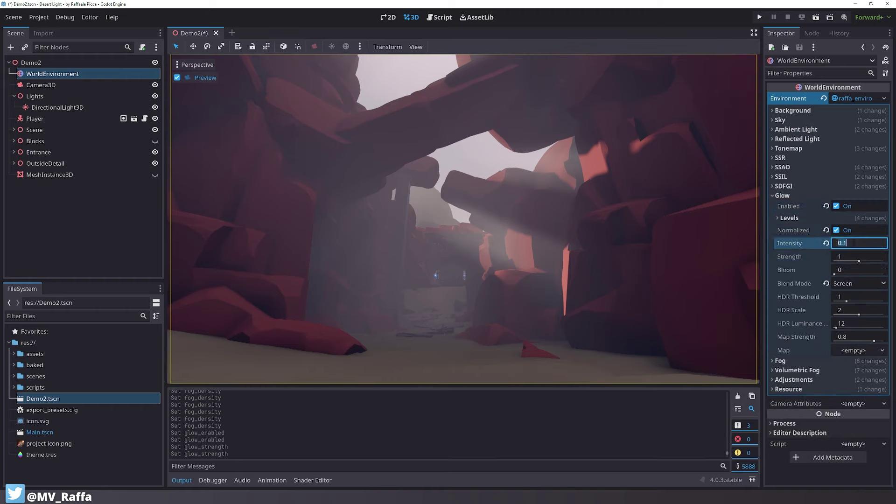
text(0.2)
key(Return)
drag(834, 274, 843, 280)
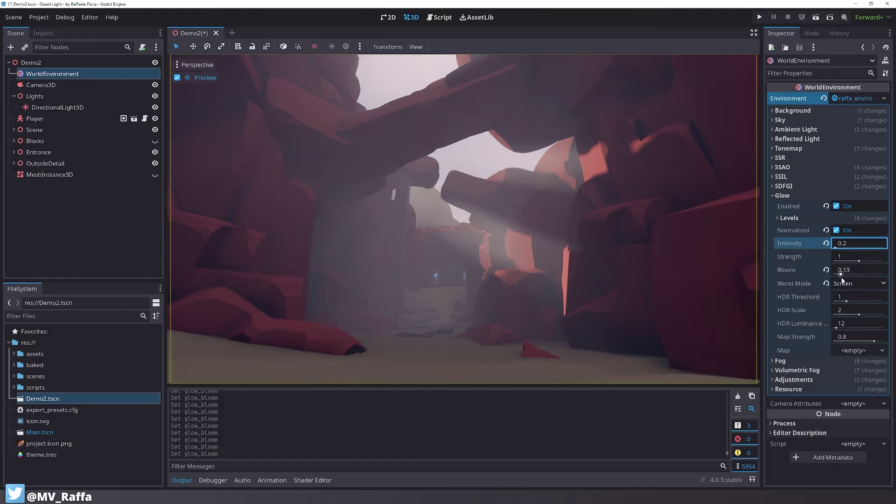
click(781, 195)
Compare the scene with SDFGI off and on, and leave SDFGI disabled
click(783, 185)
click(836, 196)
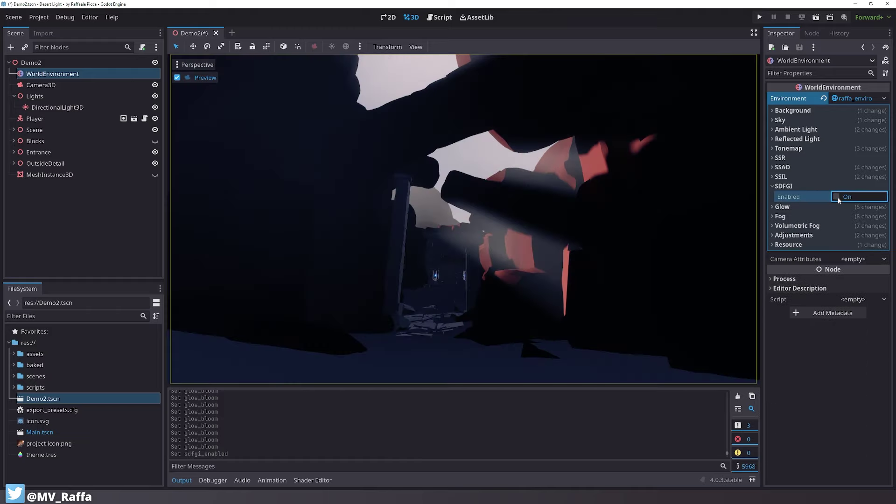
click(836, 196)
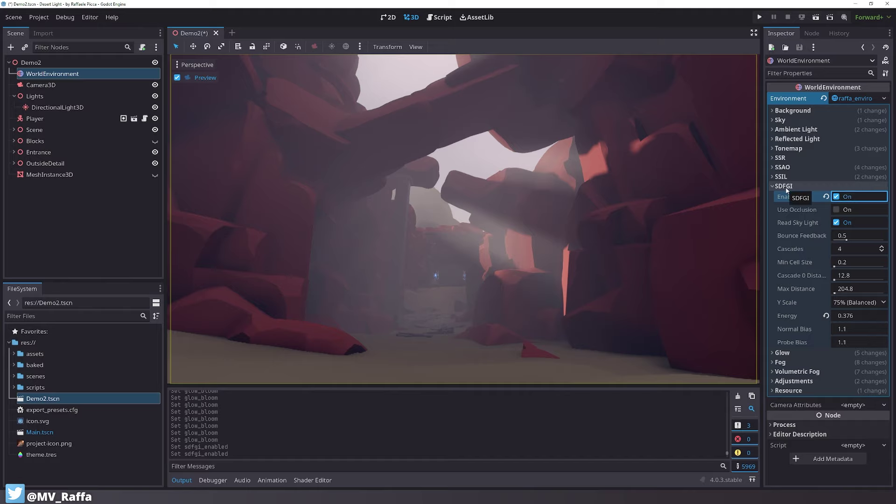
click(836, 196)
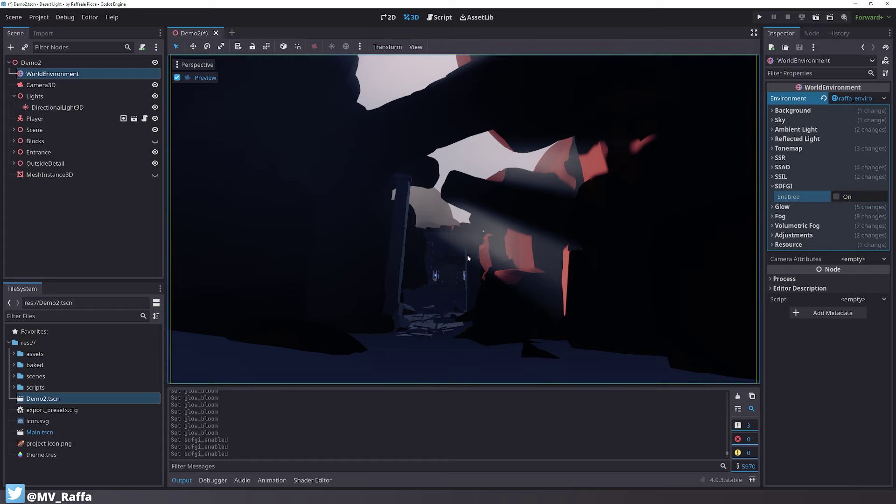
Set the environment's reflected light source to Disabled
click(835, 137)
click(850, 150)
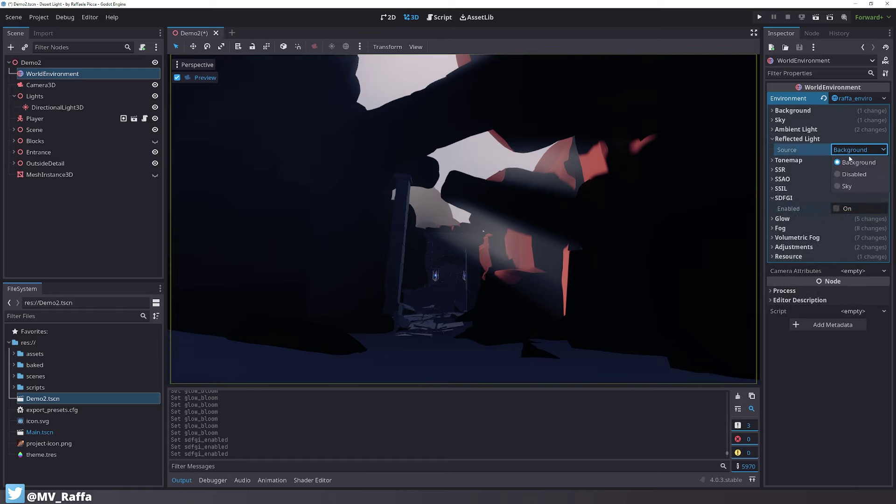
click(850, 174)
click(809, 139)
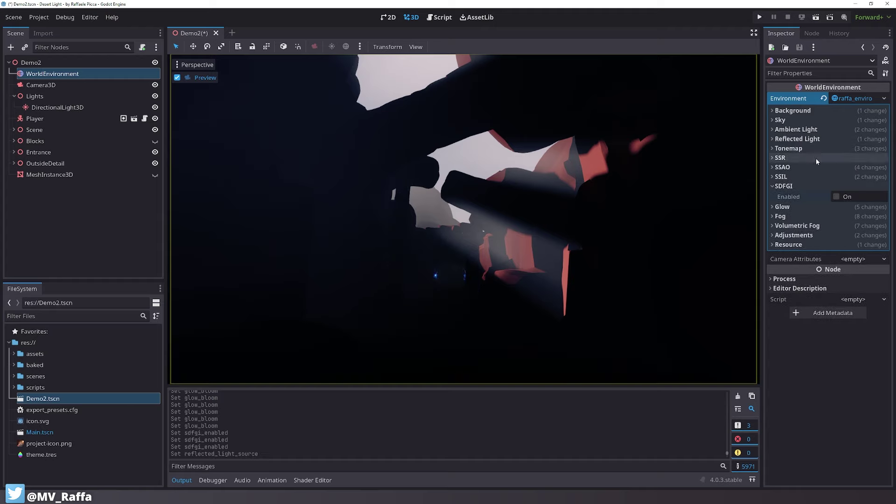
Enable SDFGI in the environment and compare the scene with occlusion on and off, leaving occlusion disabled
click(836, 196)
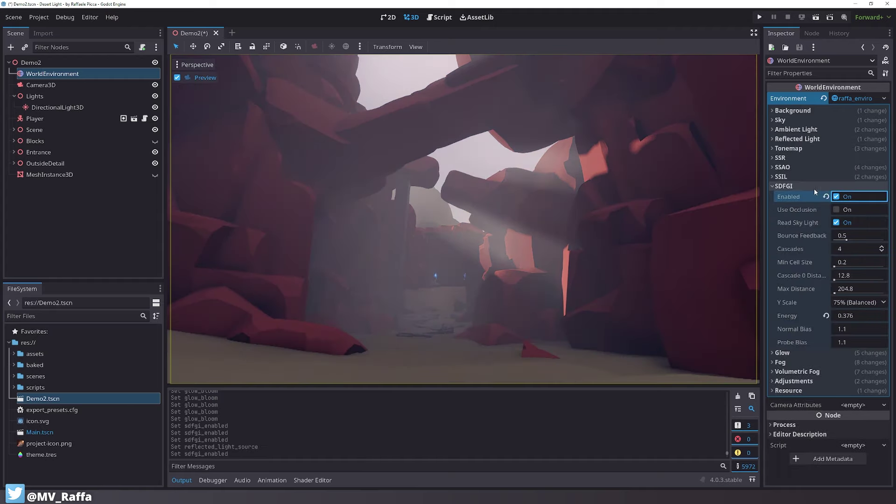
click(839, 210)
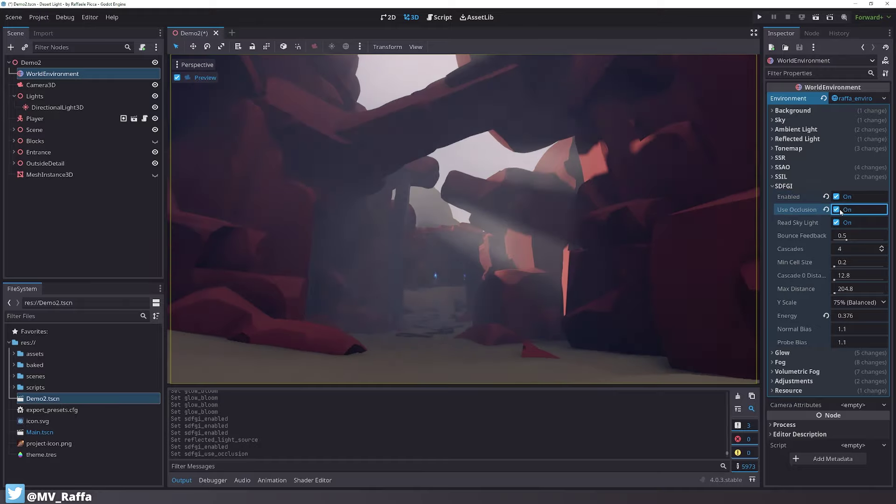
click(837, 209)
click(837, 209)
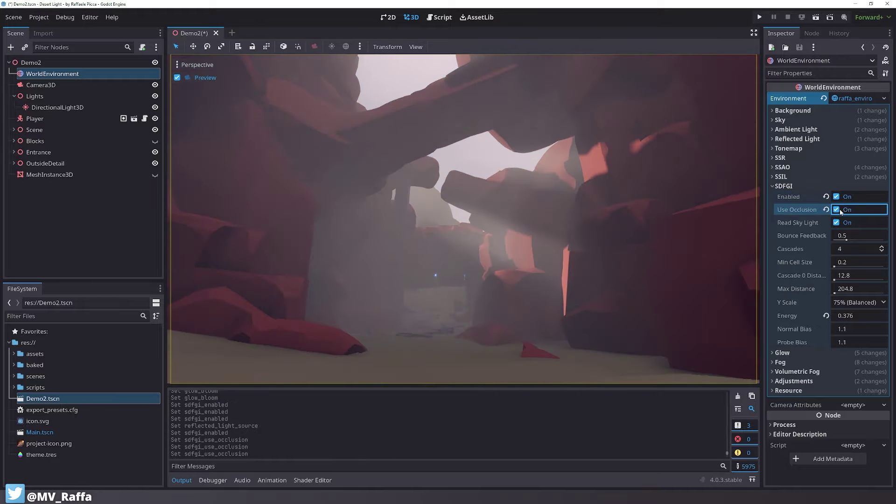
click(840, 211)
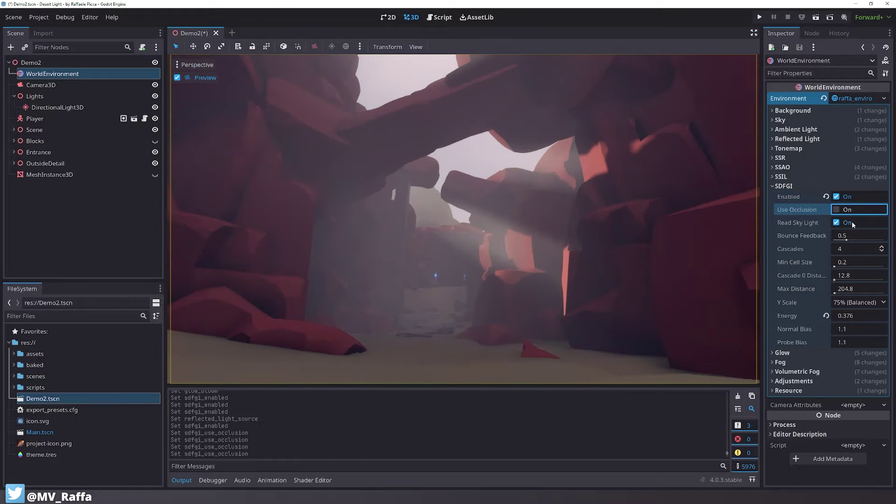
Turn off SDFGI's sky light reading and set the SDFGI energy to 2
click(837, 222)
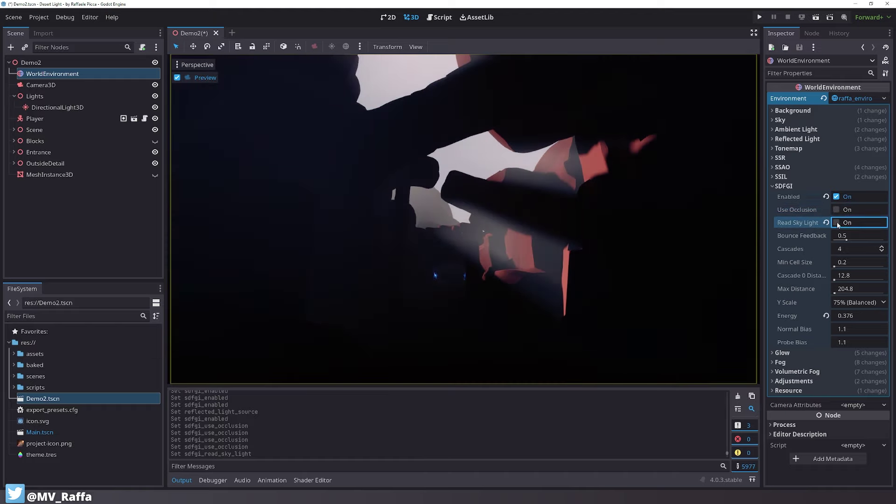
drag(850, 316, 868, 315)
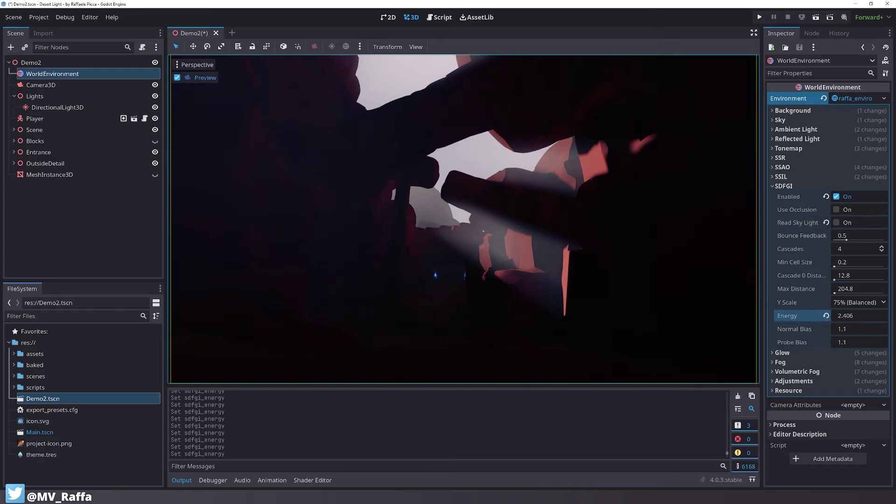
click(850, 316)
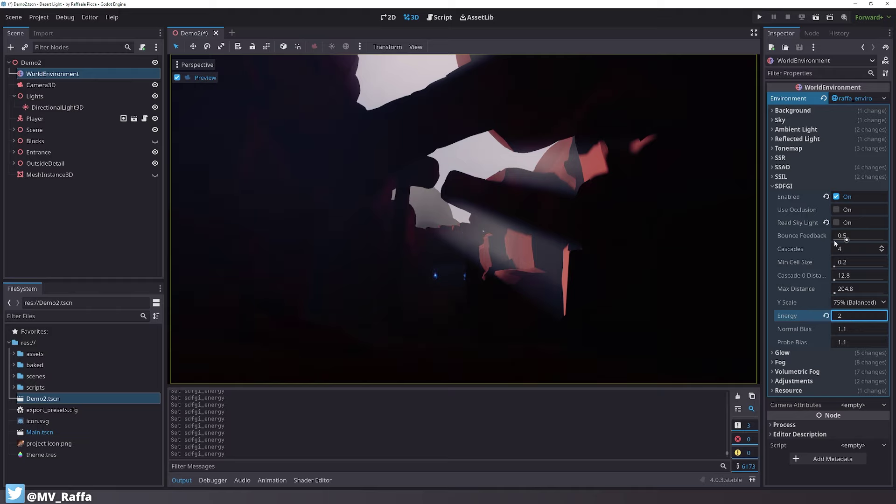
key(Return)
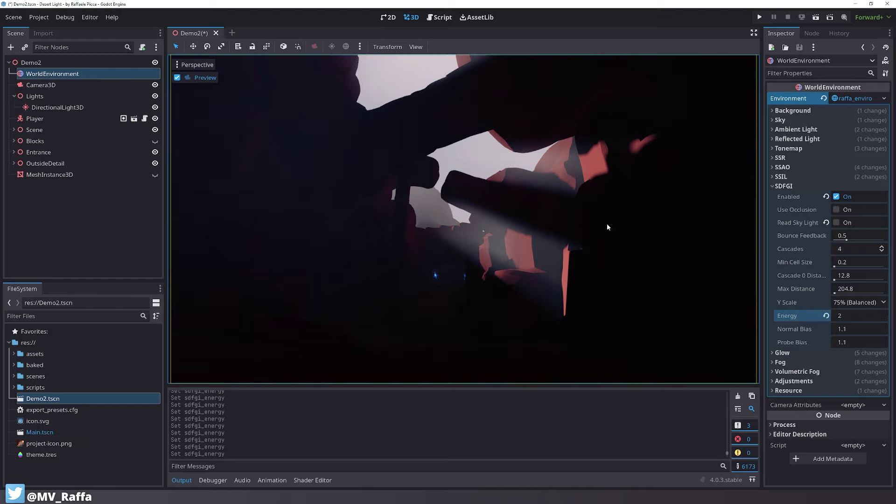
Set the directional light's indirect energy to 0.5 and its volumetric fog energy to 2
click(35, 193)
click(48, 107)
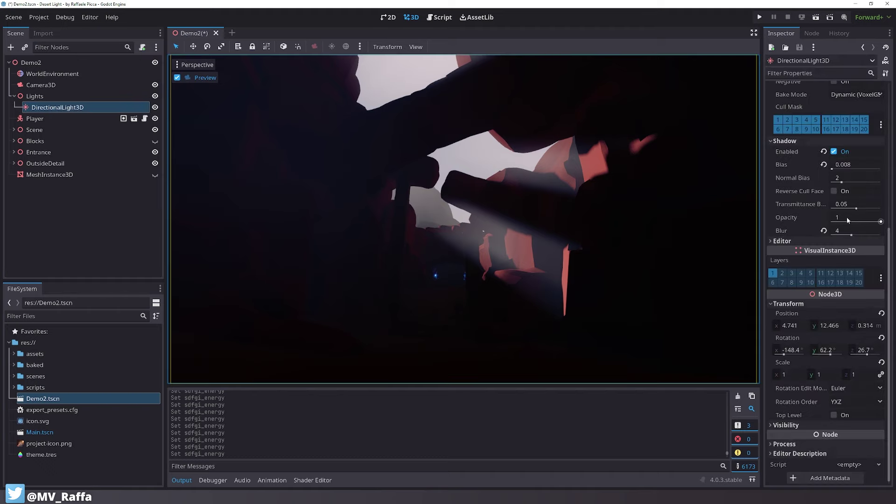
scroll(824, 196, up, 5)
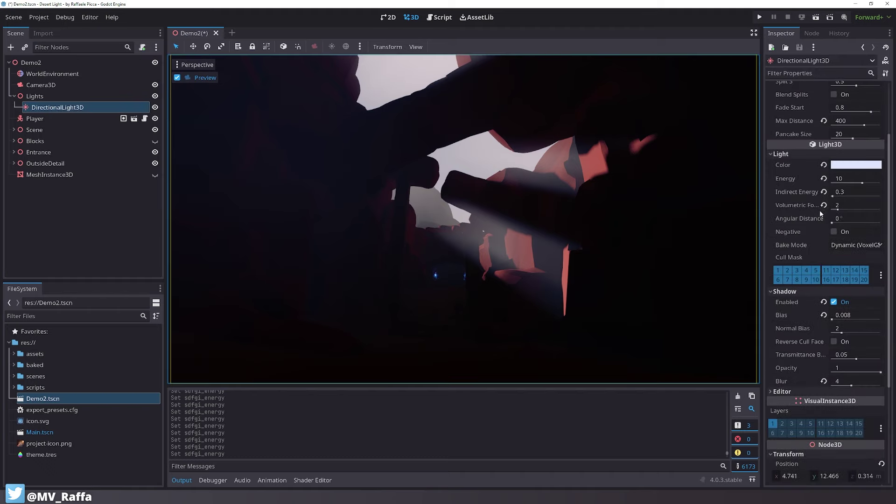
scroll(810, 281, down, 1)
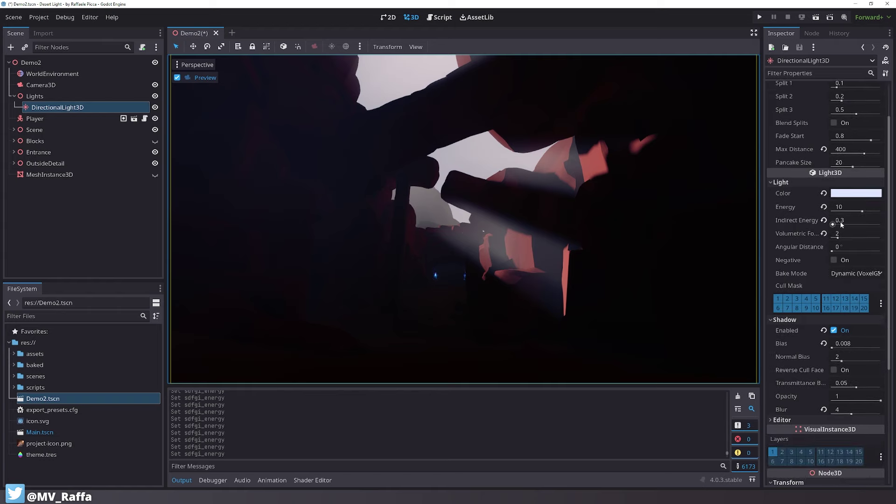
drag(840, 221, 849, 221)
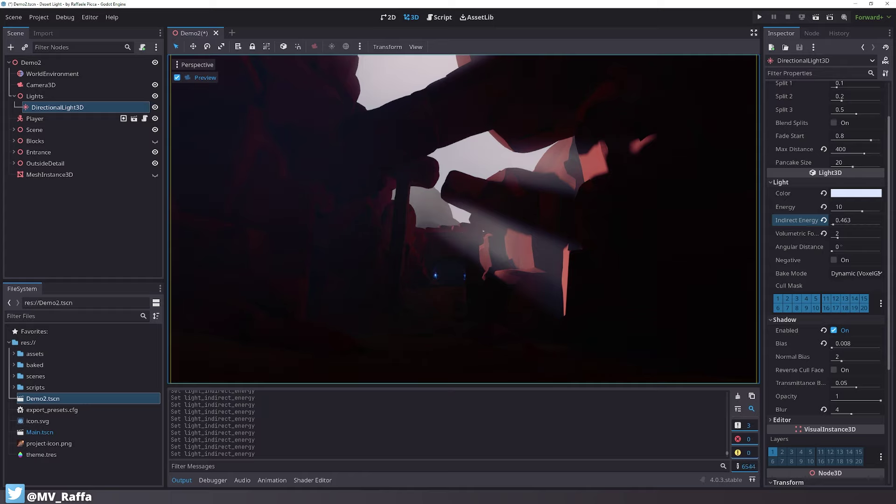
click(842, 223)
text(1)
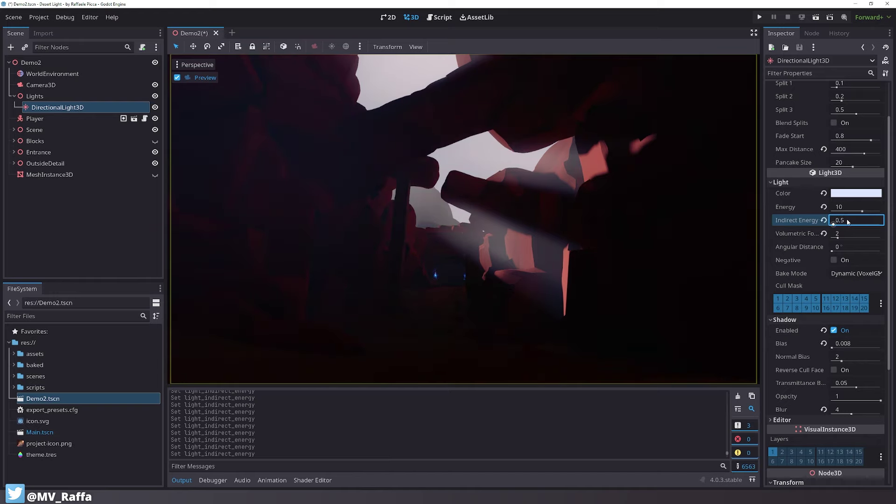
drag(838, 237, 838, 239)
scroll(781, 190, up, 2)
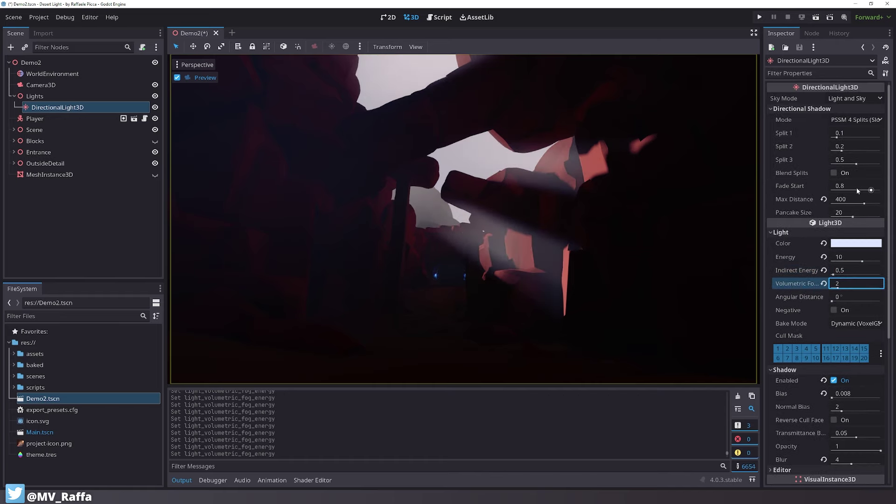
Rotate the directional light to about -36.2° on the X axis so sunlight enters the canyon
click(67, 74)
click(61, 110)
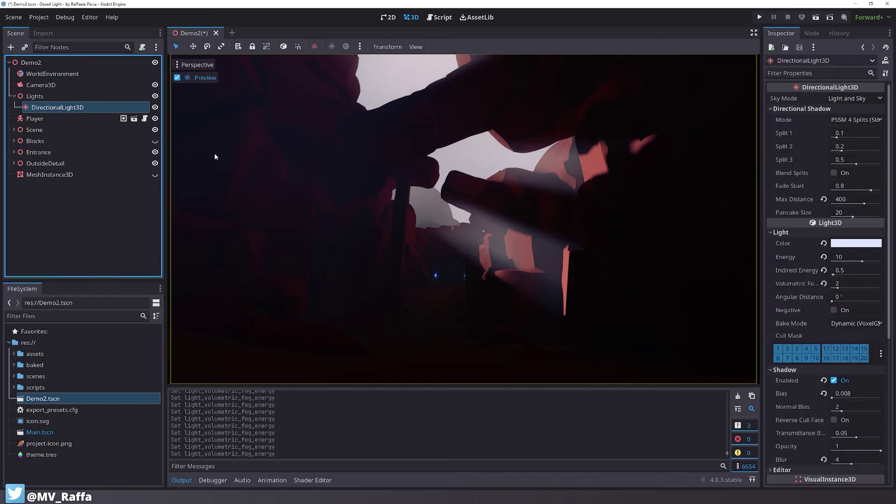
scroll(827, 366, down, 9)
drag(792, 351, 859, 351)
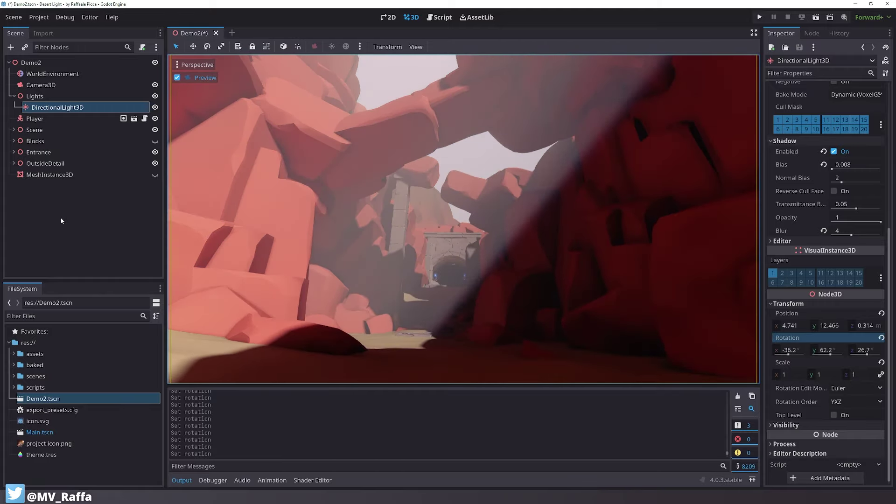
Compare the scene with SDFGI's sky light reading on and off, leaving it disabled
click(52, 73)
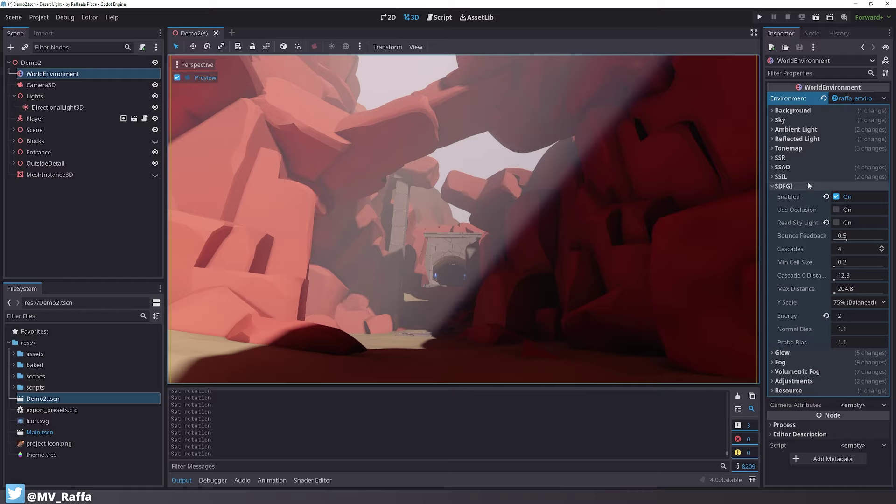
click(836, 222)
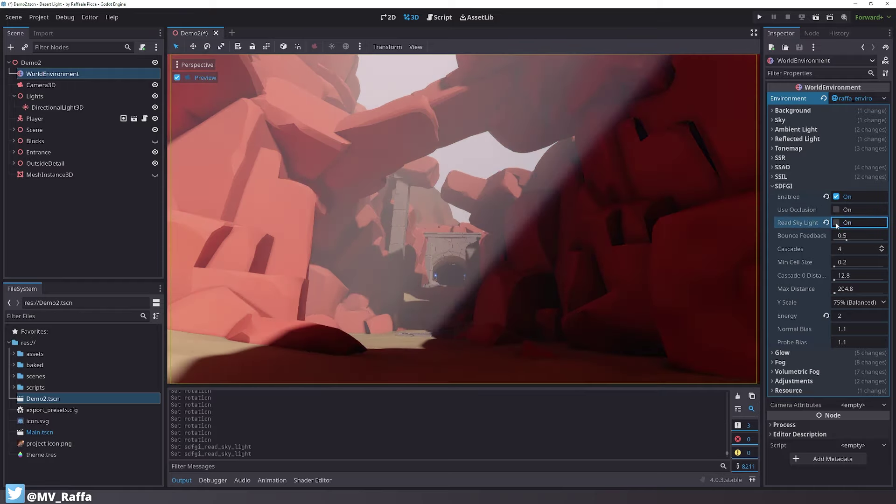
click(835, 222)
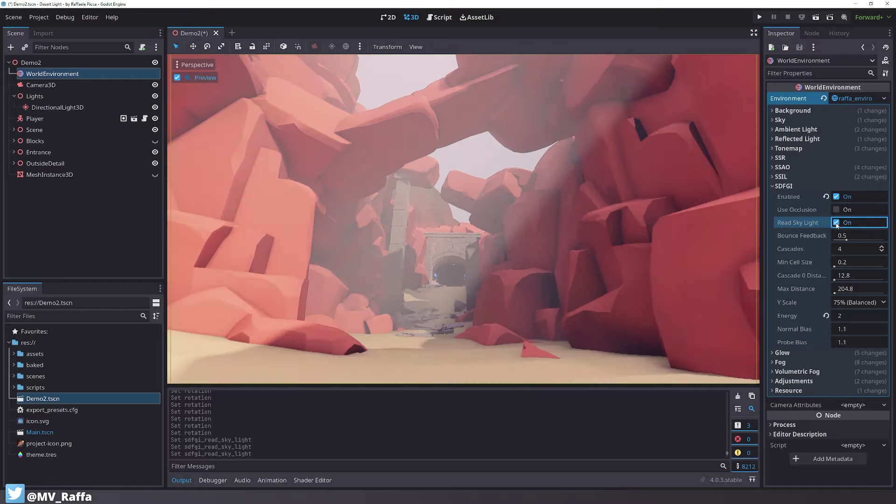
click(835, 223)
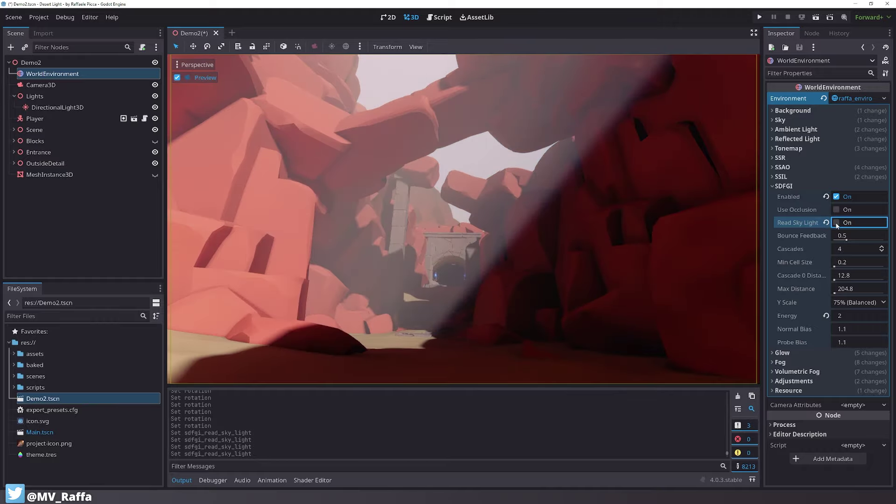
click(836, 223)
click(836, 223)
click(836, 223)
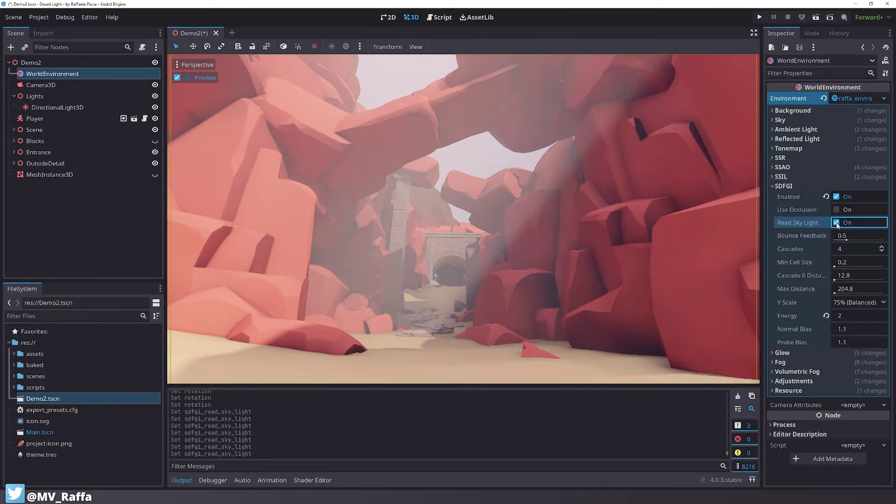
click(836, 222)
Try SDFGI bounce feedback values of 0 and 1, and reset the bounce feedback to its default
click(855, 235)
text(0)
key(Return)
key(Return)
text(1)
key(Return)
key(Return)
text(1)
key(Return)
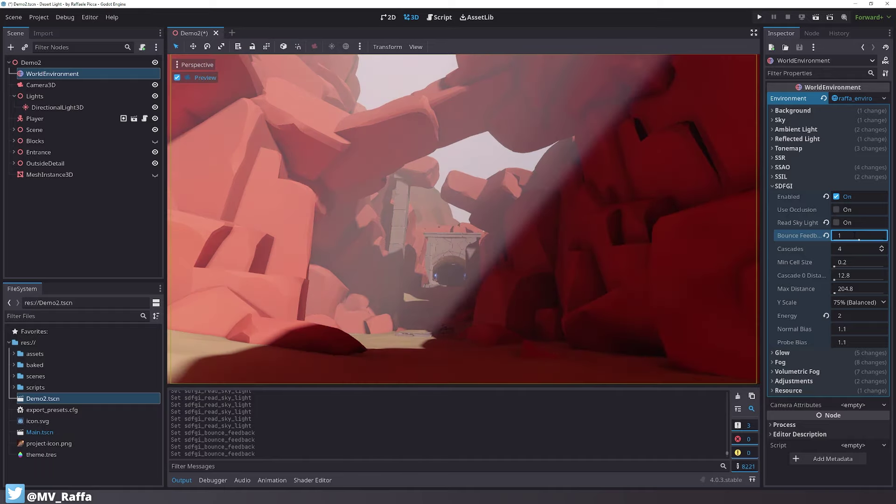
click(826, 236)
Try a very short SDFGI max distance of 5, and set the max distance to 100
click(854, 288)
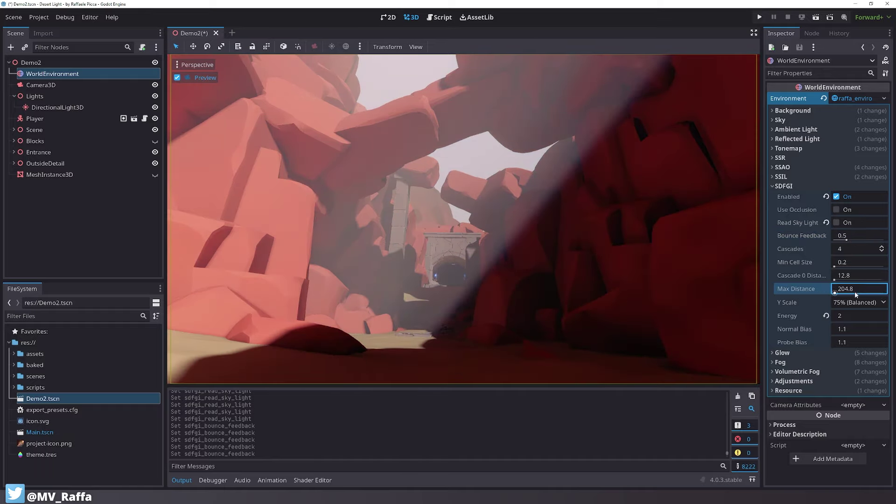
text(40)
key(Return)
click(855, 292)
text(10)
key(Return)
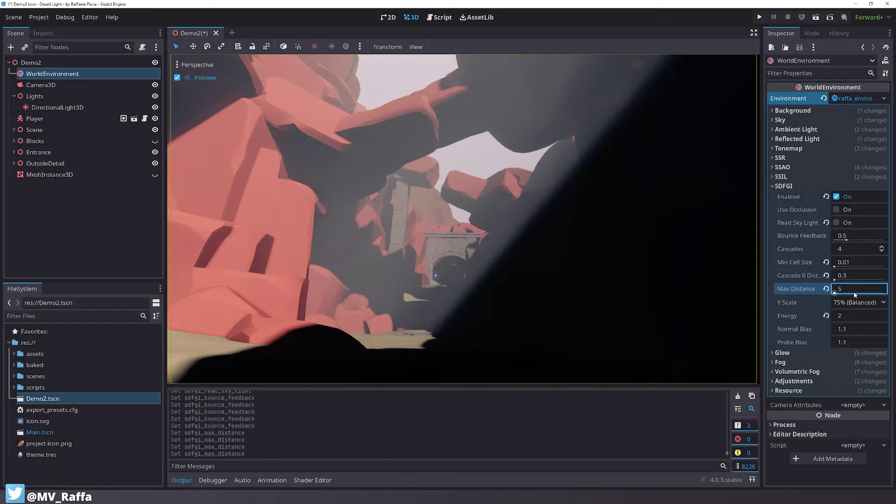
drag(856, 292, 884, 292)
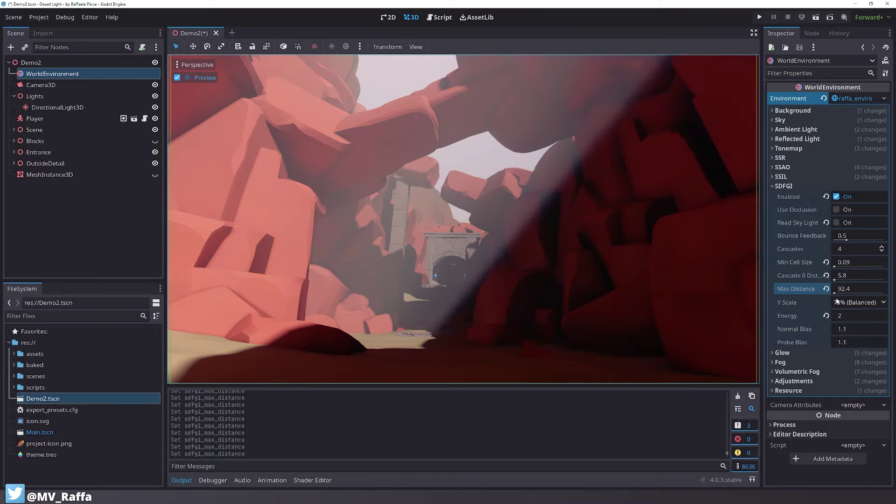
click(857, 290)
text(100)
key(Return)
Set the SDFGI energy to 1 and the bounce feedback to 0.7
click(856, 316)
text(1)
key(Return)
drag(847, 240, 872, 240)
click(868, 235)
text(0,7)
key(Return)
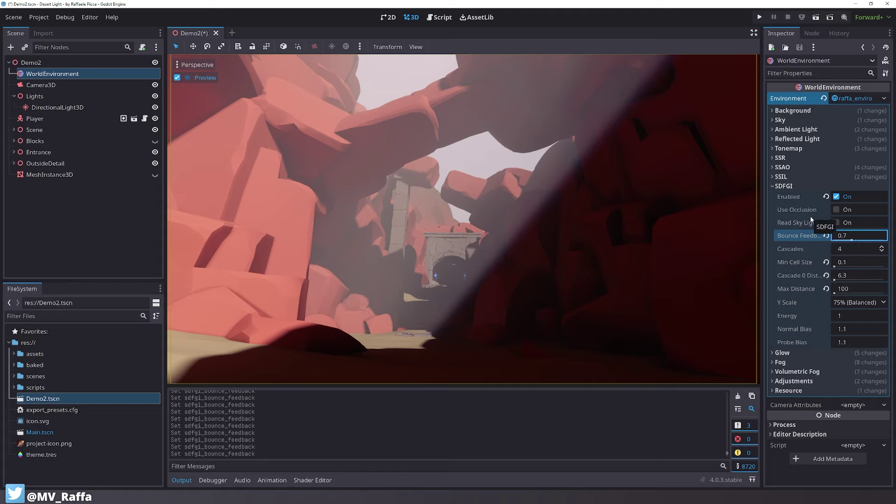
Set the saturation in the environment's color adjustments to 0.9
click(780, 185)
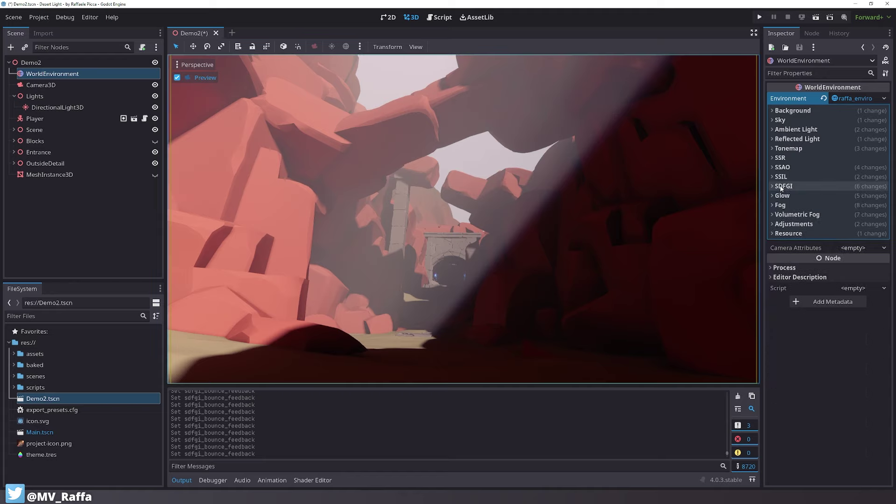
click(798, 224)
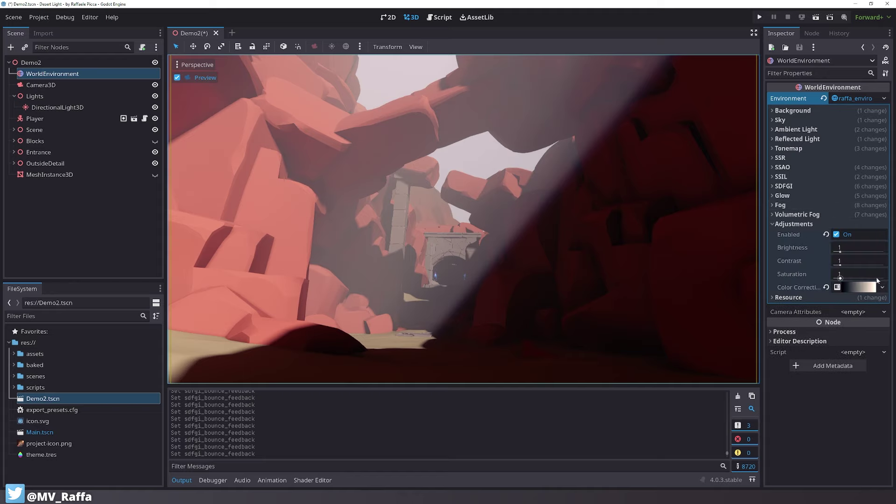
click(869, 276)
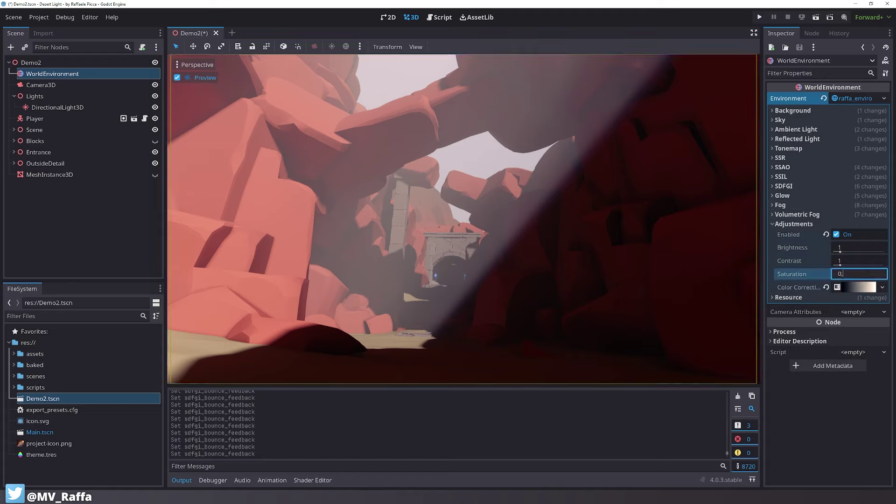
text(0,9)
click(850, 260)
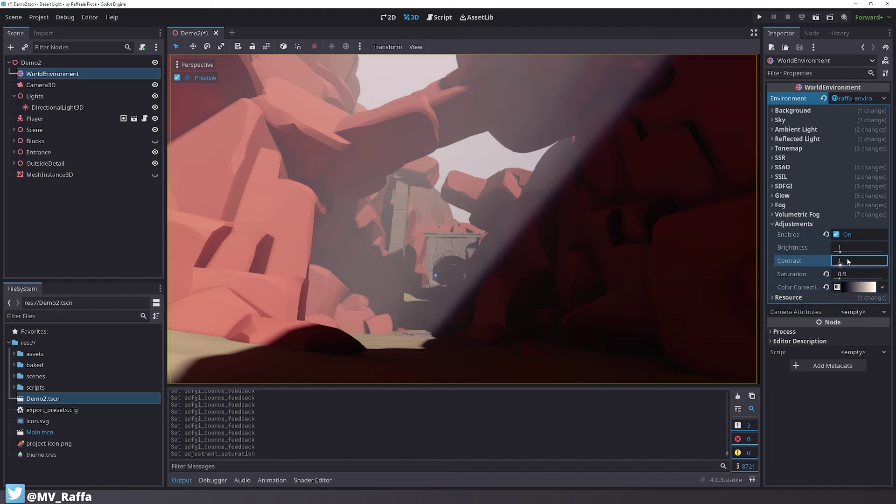
click(802, 224)
Try the ACES and Reinhard tonemap modes on the environment to compare how the scene looks
click(793, 149)
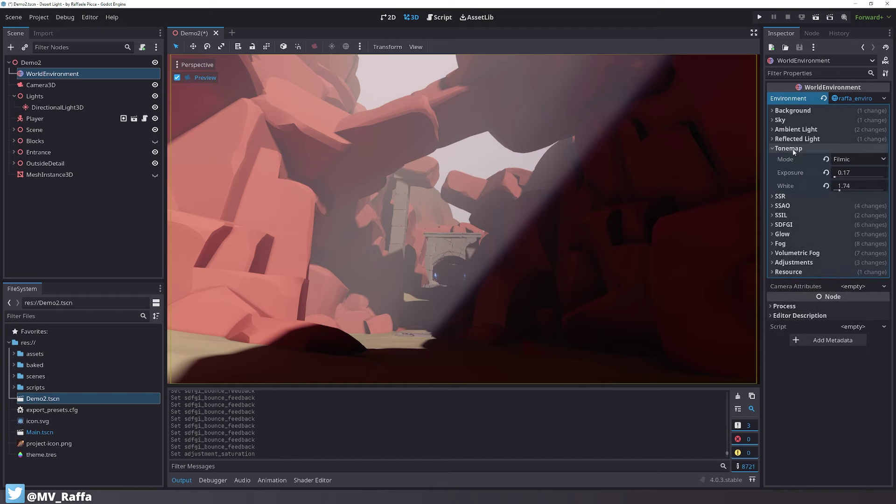
click(849, 158)
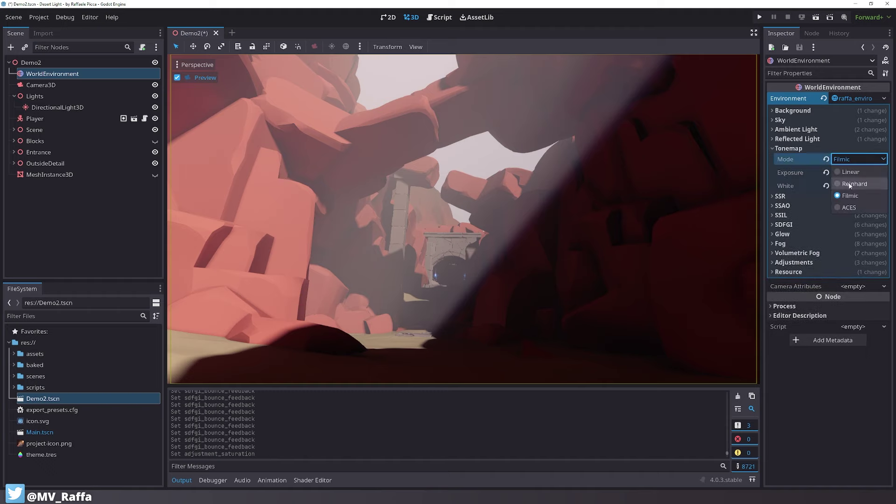
click(851, 207)
click(857, 159)
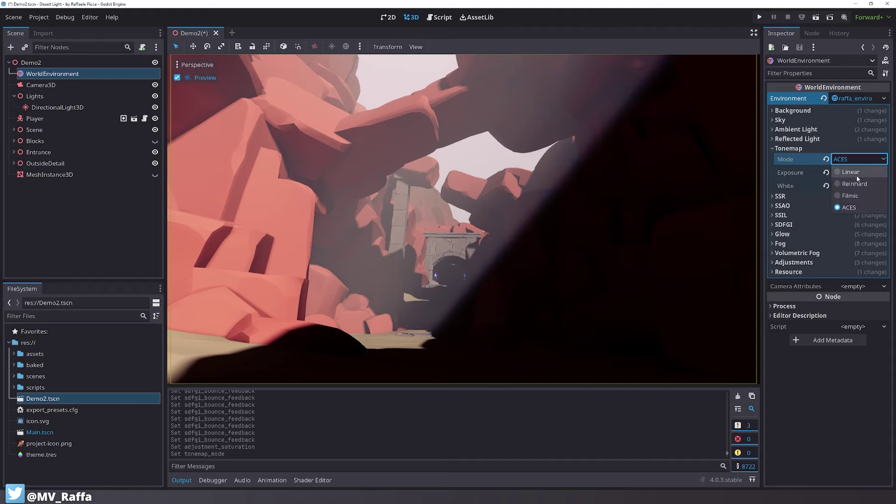
click(859, 182)
click(855, 161)
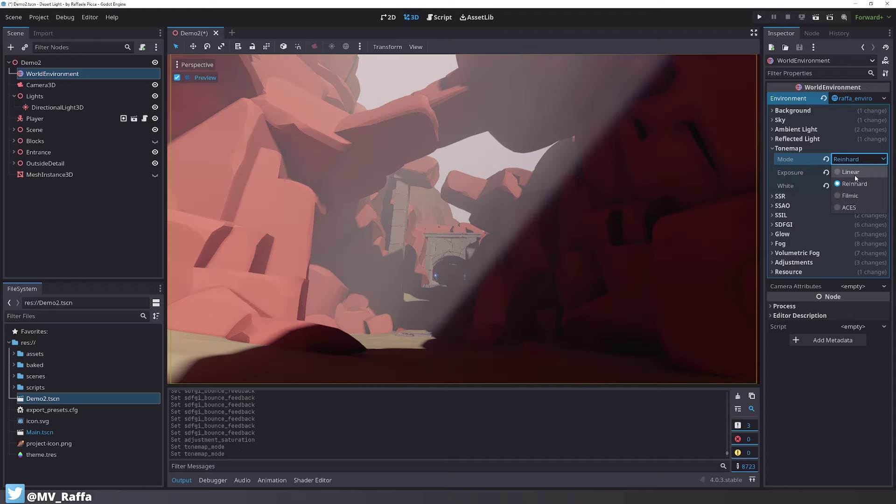
Set the world environment's tonemap mode to Filmic, with exposure 0.2 and white 1.5
click(857, 194)
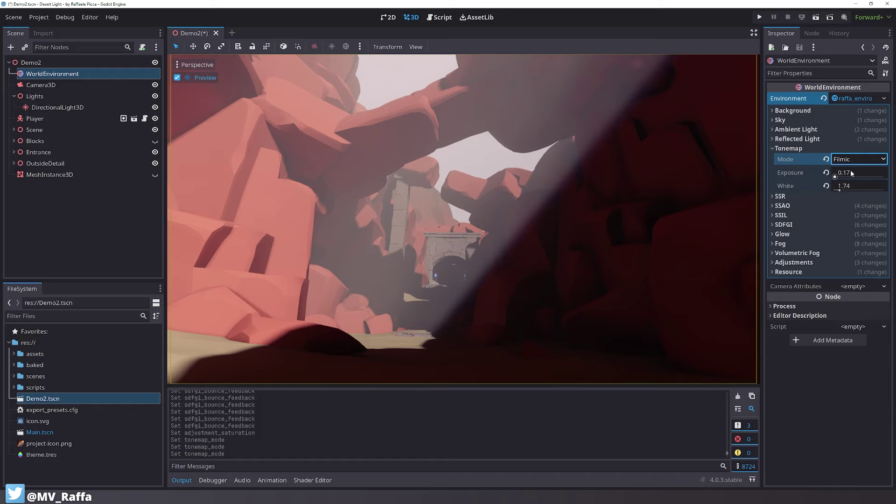
mouse_move(846, 175)
mouse_down()
mouse_move(863, 175)
mouse_move(841, 176)
mouse_up()
click(859, 174)
key(Return)
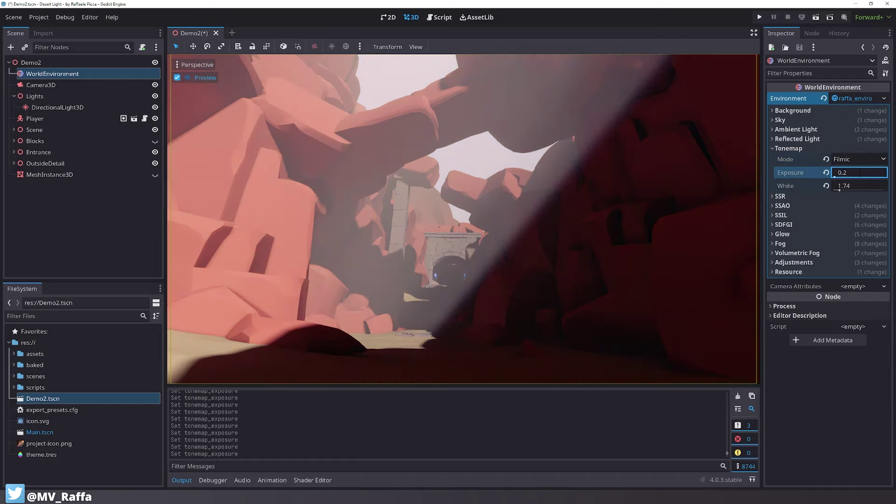
click(850, 185)
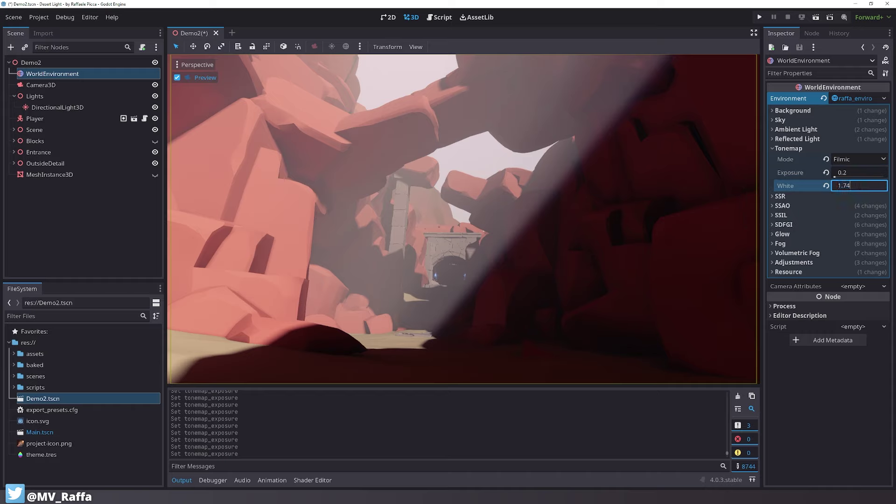
text(1.5)
click(100, 215)
Rotate the DirectionalLight3D to about X -37.7° and Y 169.5°, and set its light color to pink ffa4a6
click(63, 108)
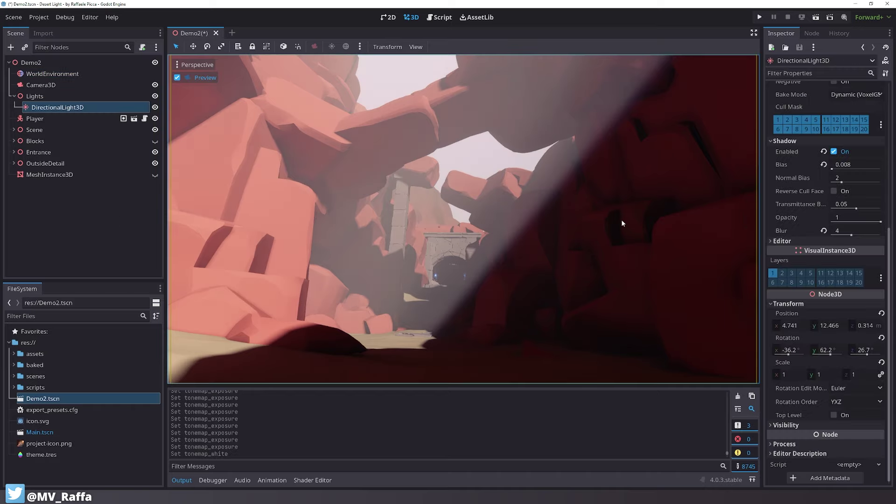
drag(824, 350, 777, 350)
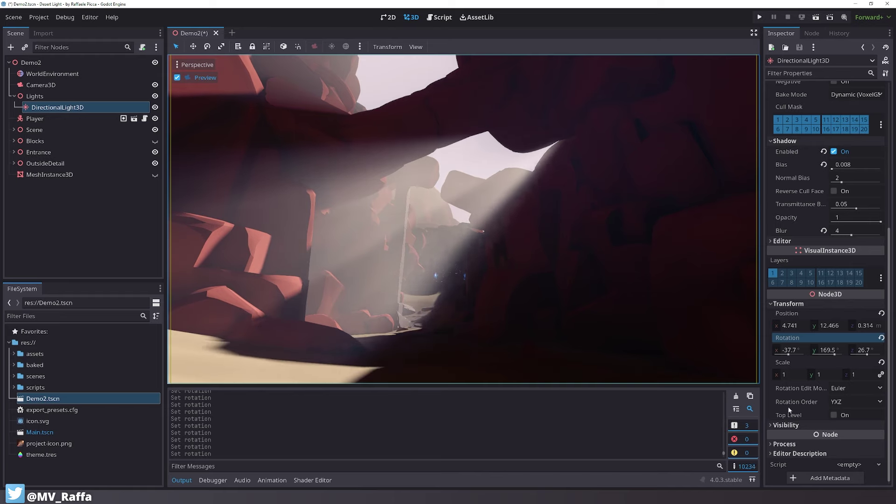
scroll(825, 244, up, 5)
click(840, 243)
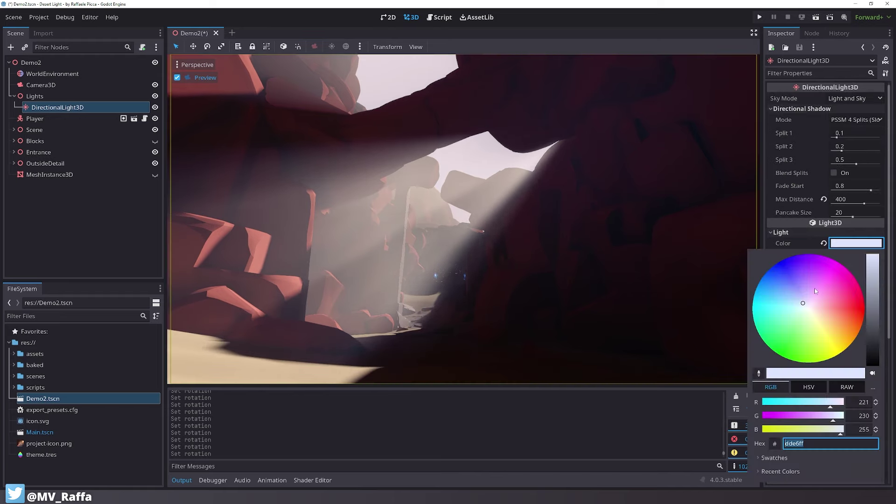
click(826, 292)
drag(827, 292, 829, 311)
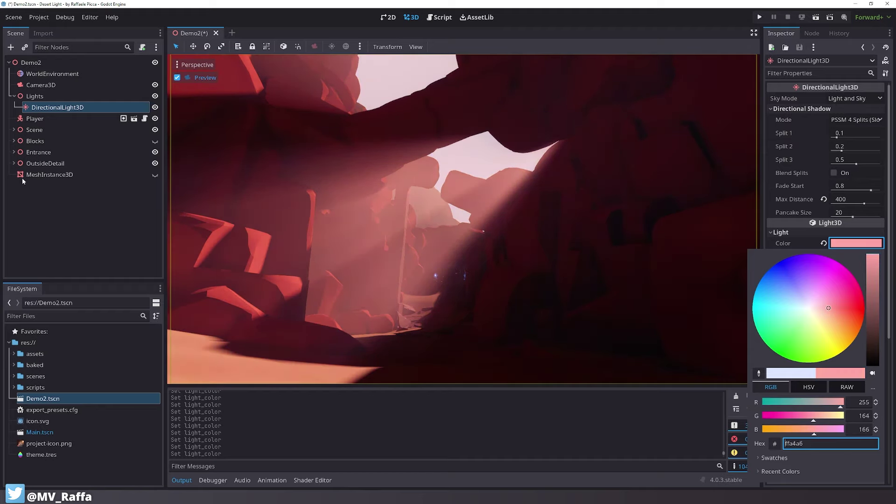
click(65, 206)
Set the procedural sky material's top color to d8878e in the WorldEnvironment and save the scene
click(53, 73)
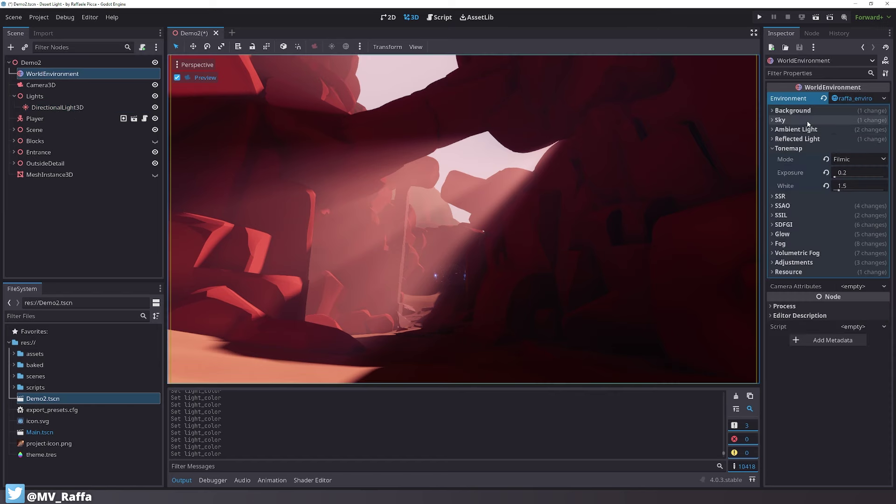
click(807, 121)
click(854, 131)
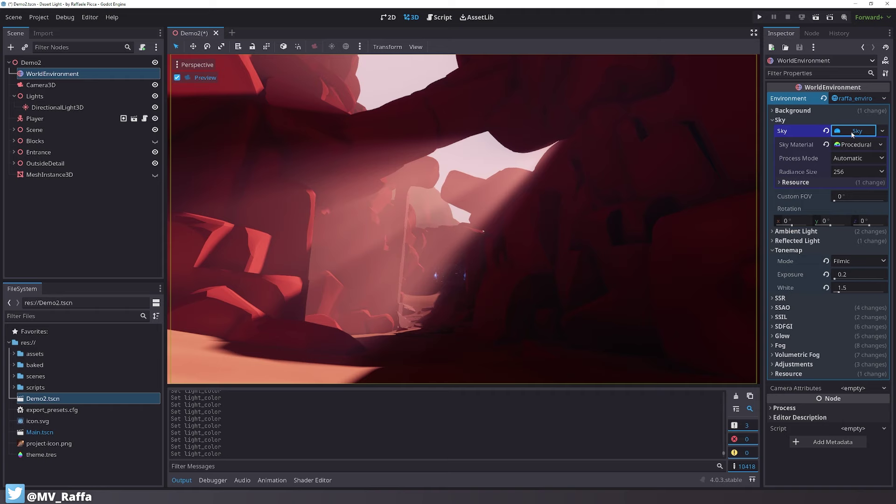
click(855, 144)
click(855, 180)
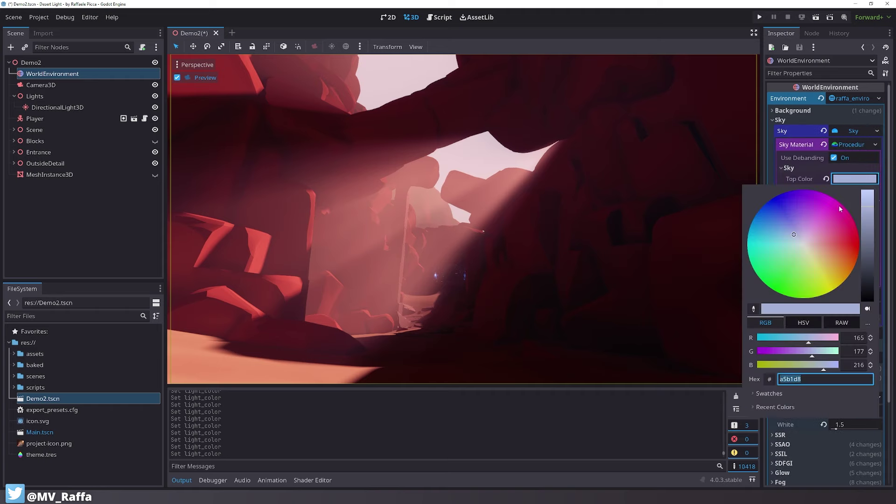
drag(802, 235, 828, 245)
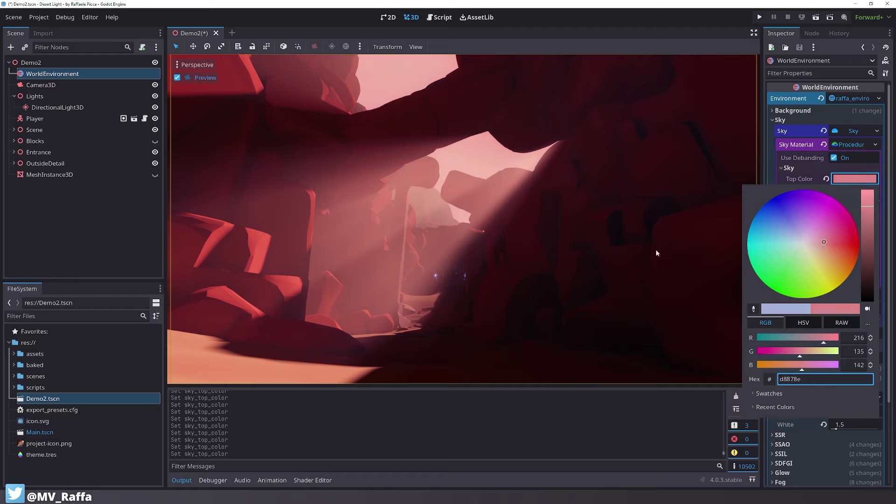
click(153, 241)
click(86, 231)
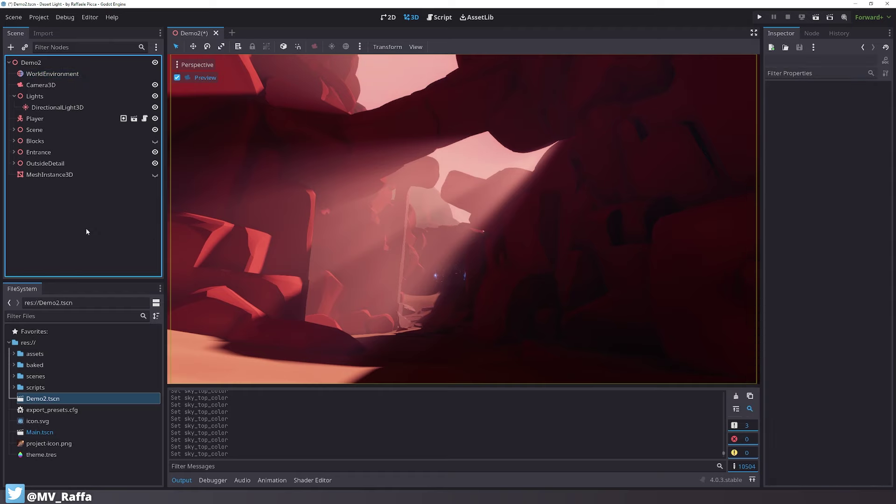
key(ctrl+s)
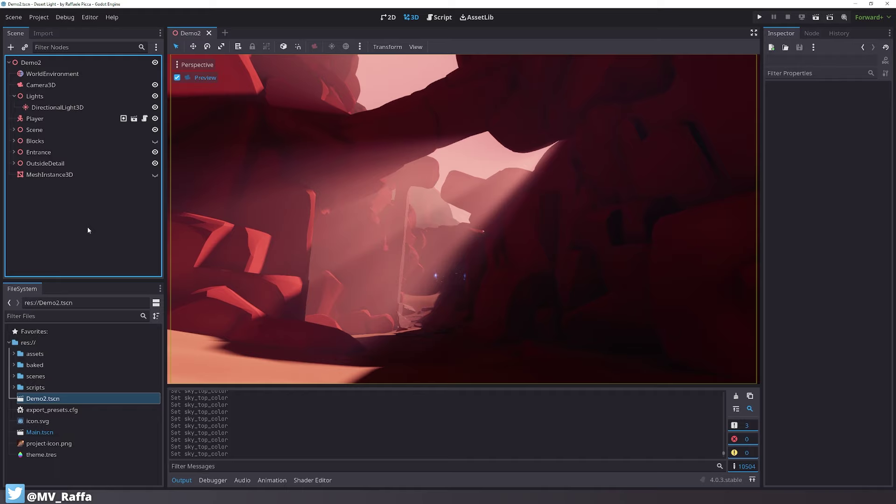
Turn off the camera preview and examine the lighting in the canyon and inside the lantern-lit tunnel
click(48, 66)
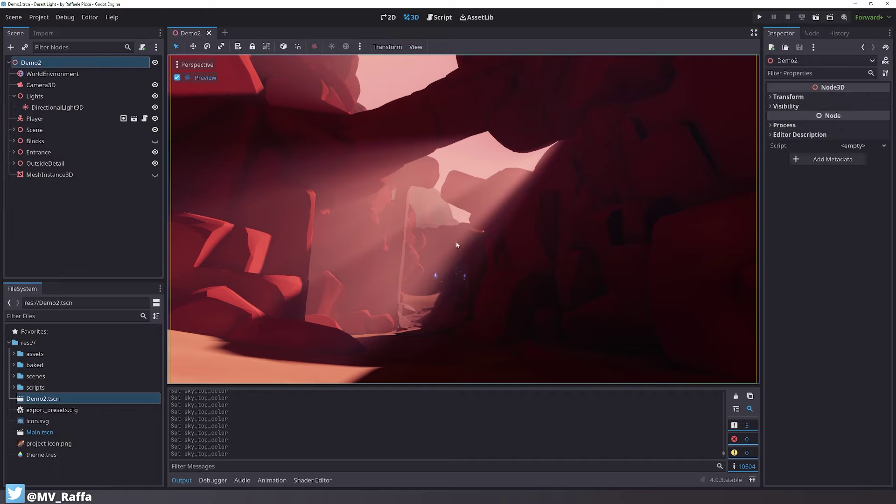
click(178, 77)
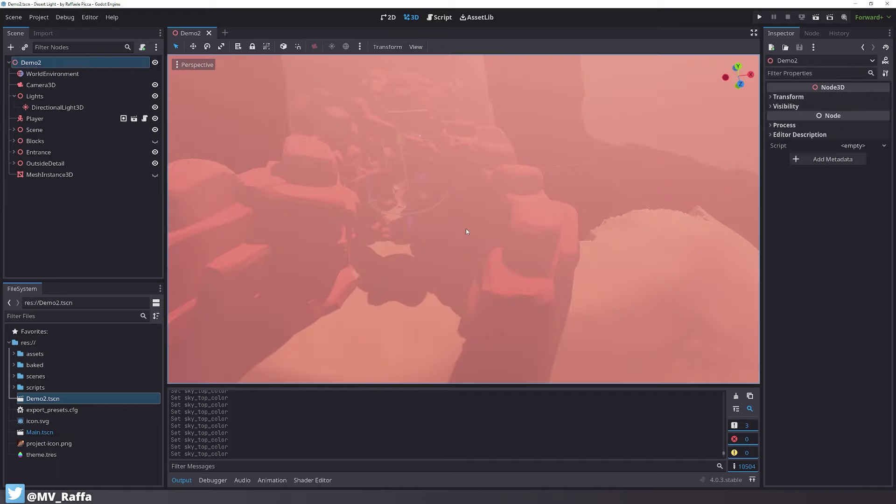
scroll(470, 212, down, 10)
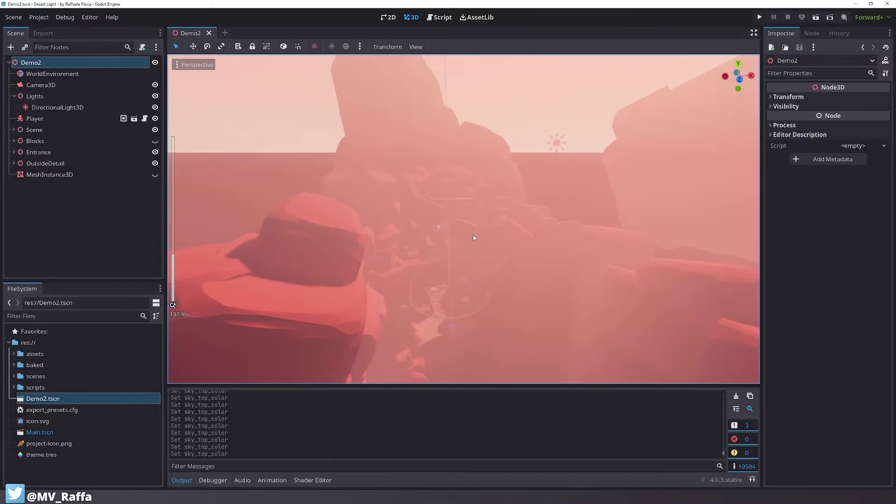
scroll(474, 261, up, 8)
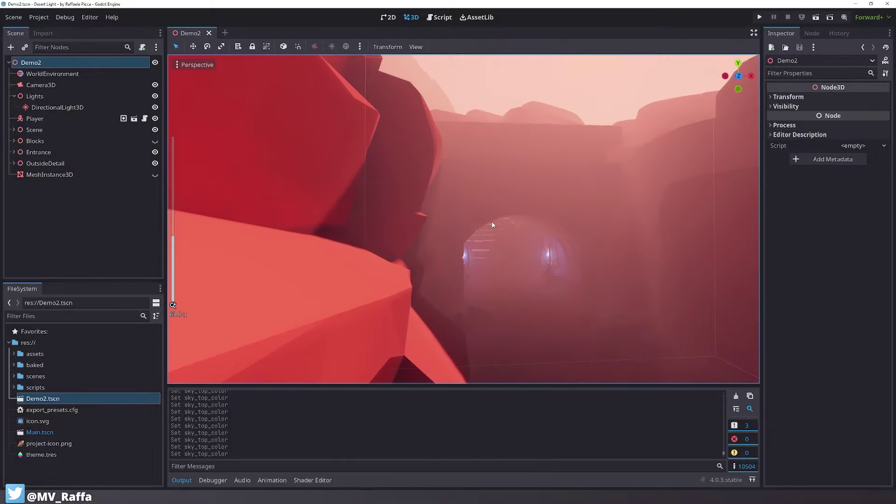
scroll(491, 222, up, 10)
shift+middle_drag(516, 226, 505, 209)
scroll(505, 209, down, 8)
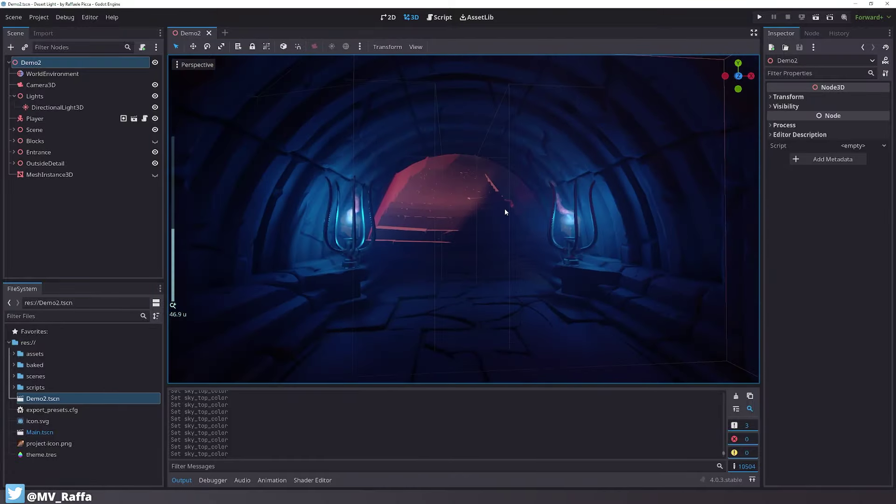
scroll(505, 209, up, 4)
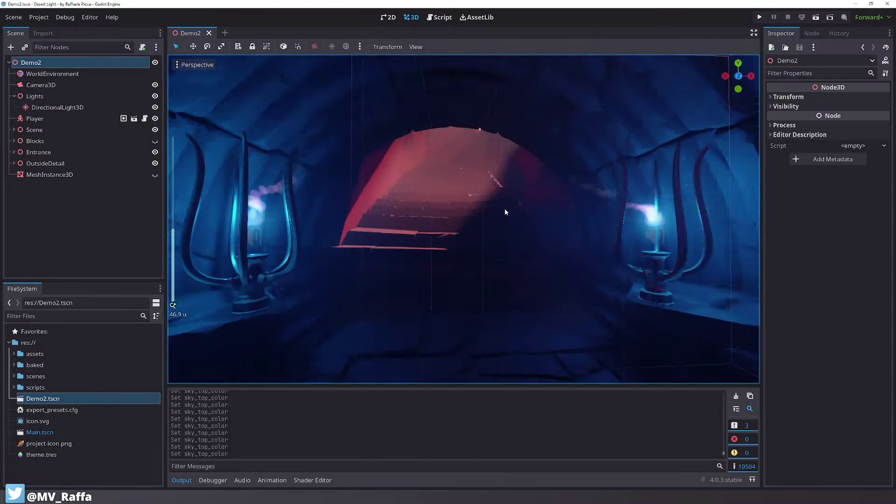
scroll(500, 191, down, 3)
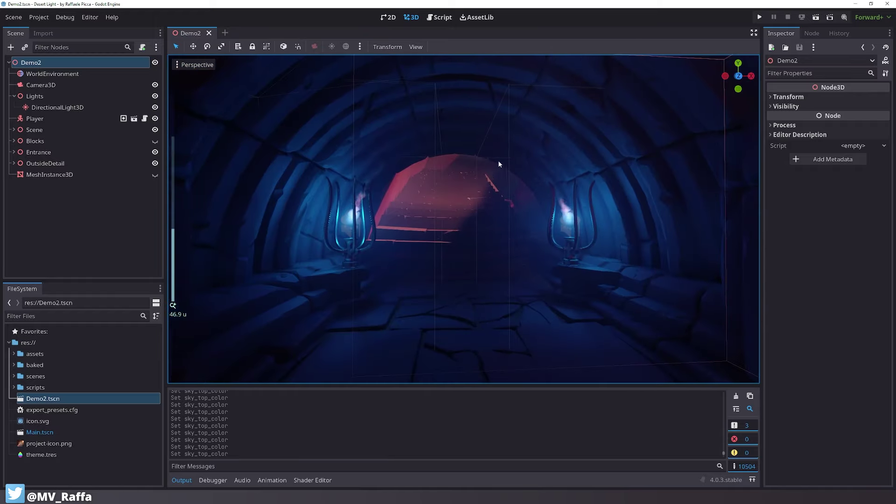
Try an SDFGI max distance of 200 in the WorldEnvironment, and set it back to 100
click(53, 74)
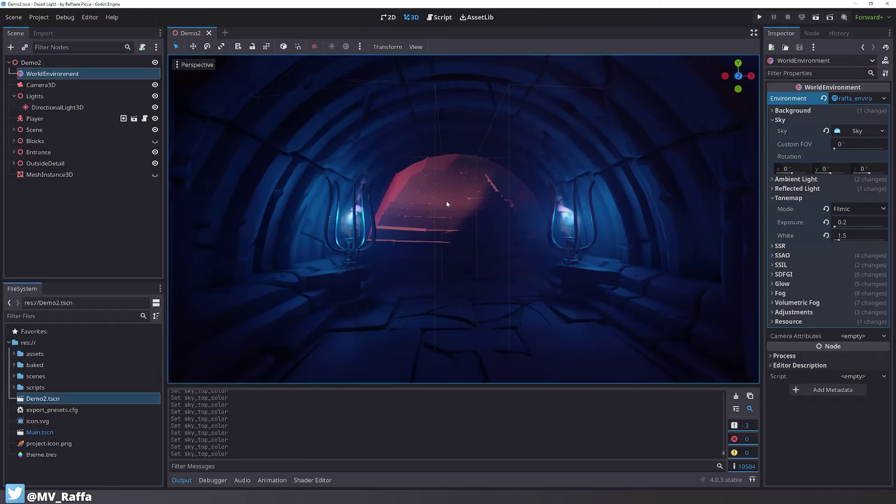
click(812, 199)
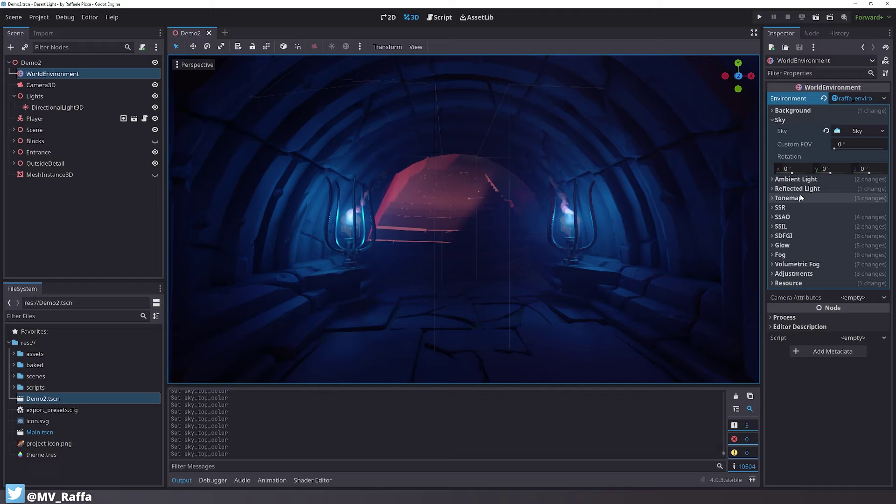
click(799, 238)
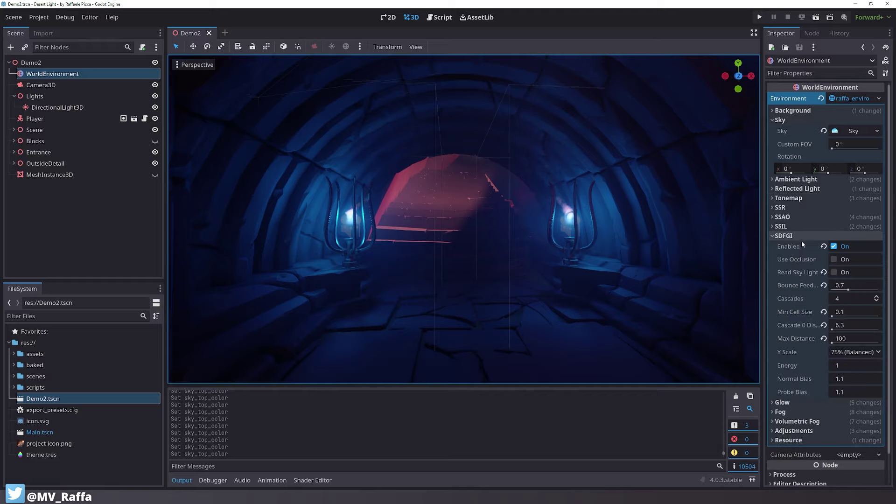
click(851, 340)
text(200)
key(Return)
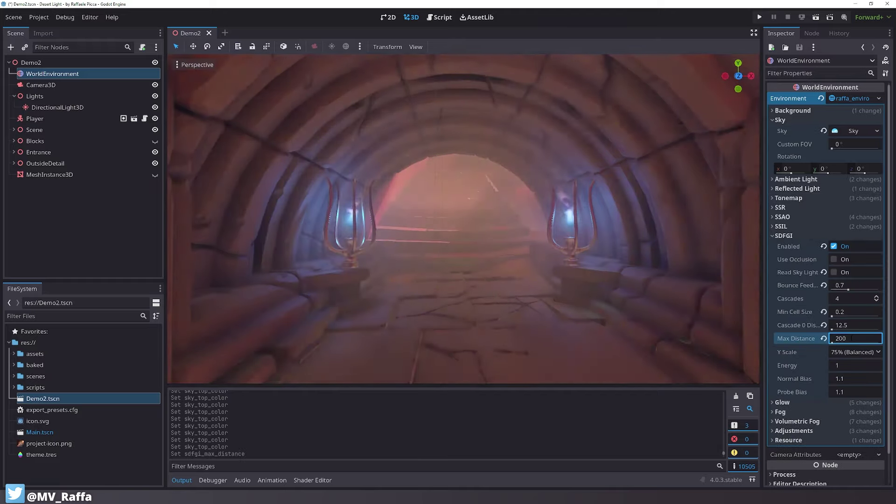
click(851, 338)
text(100)
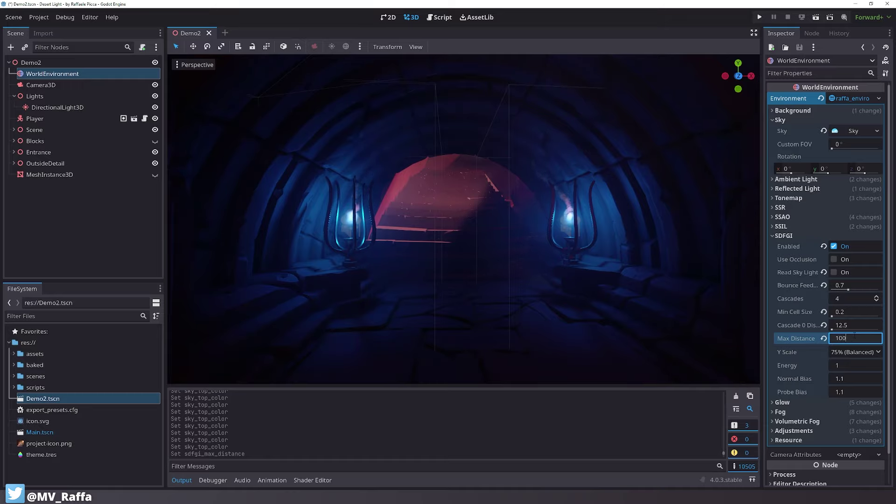
key(Return)
click(797, 237)
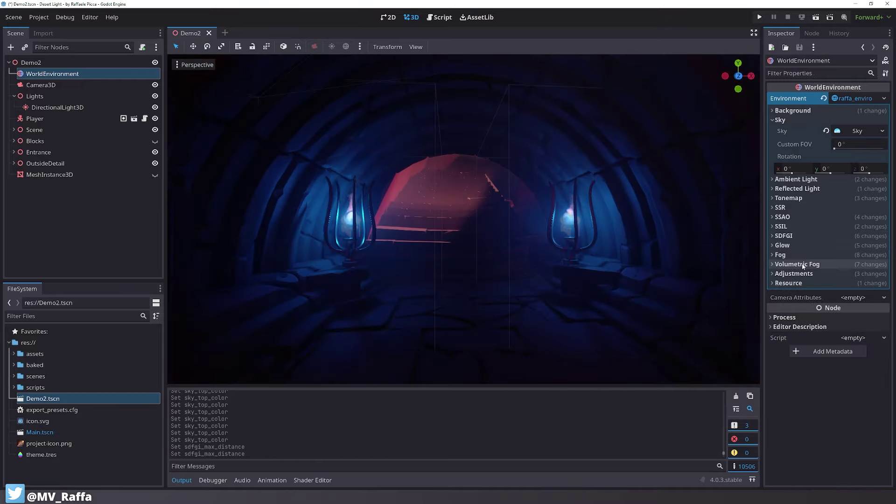
Set the volumetric fog length to 64 in the WorldEnvironment
click(797, 264)
click(839, 369)
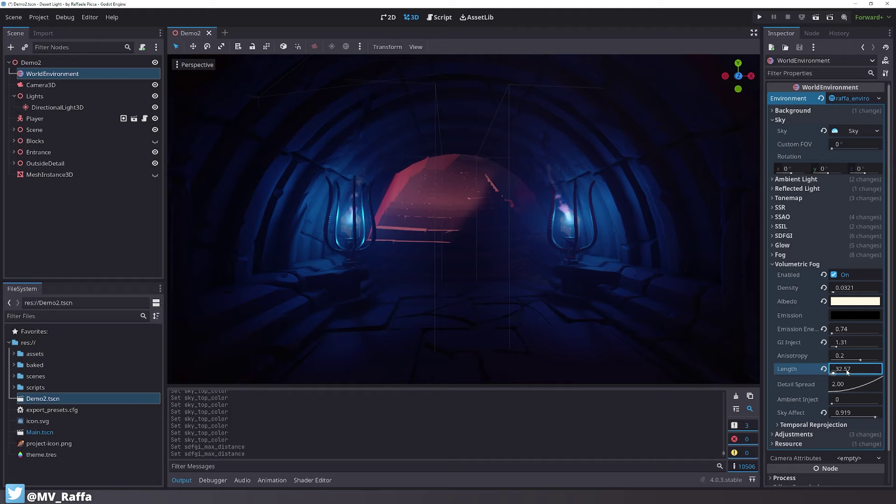
text(64)
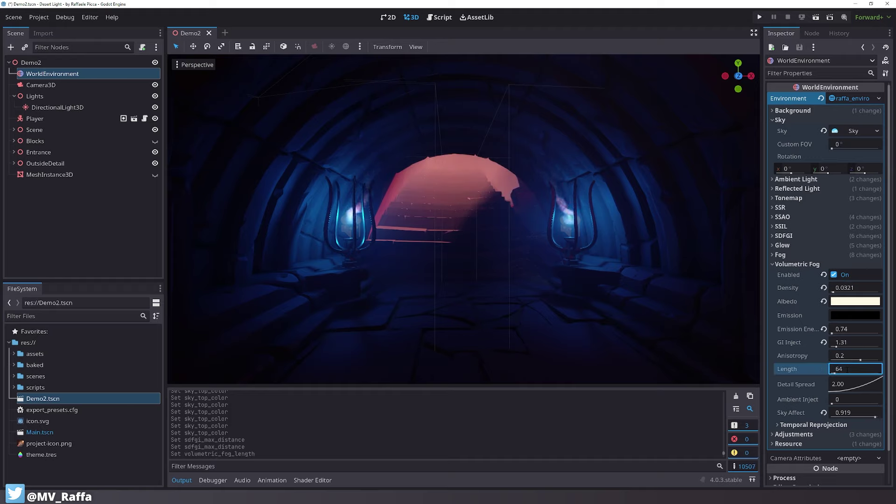
key(Return)
Examine how the volumetric fog looks from the tunnel out through the canyon
scroll(590, 233, down, 6)
scroll(591, 234, up, 4)
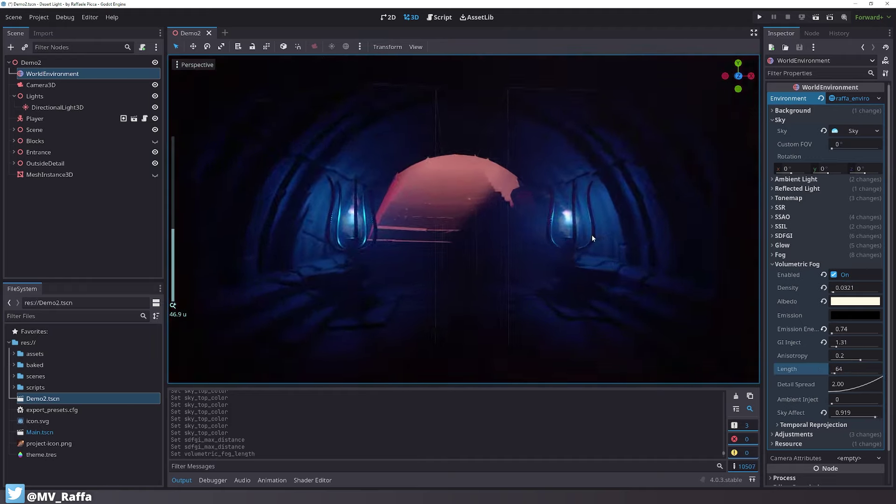
scroll(591, 234, down, 4)
scroll(592, 237, up, 8)
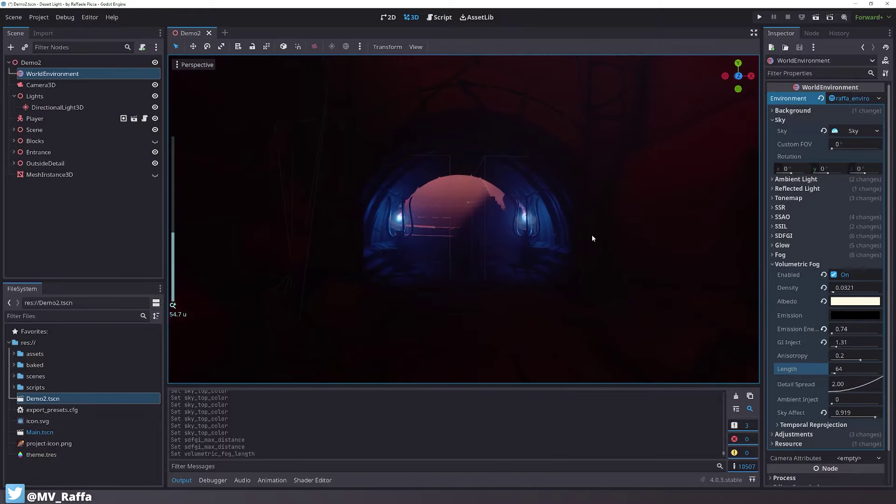
scroll(591, 235, down, 12)
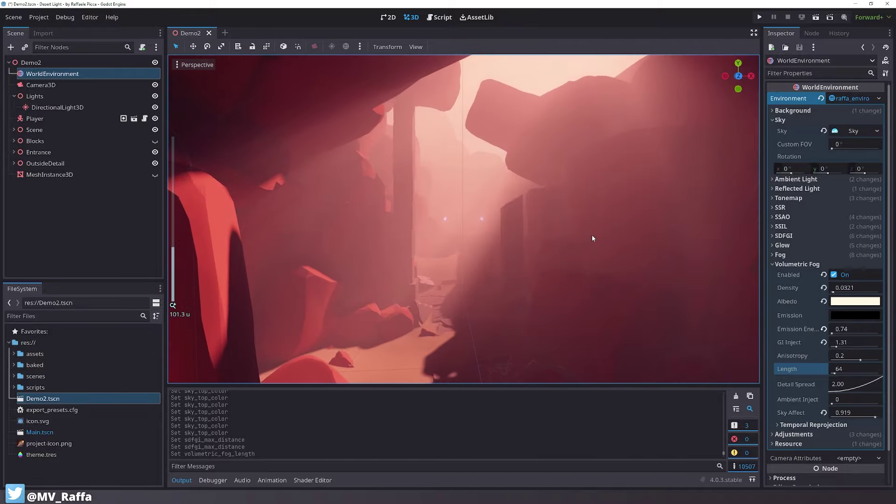
scroll(591, 234, up, 8)
scroll(591, 234, down, 6)
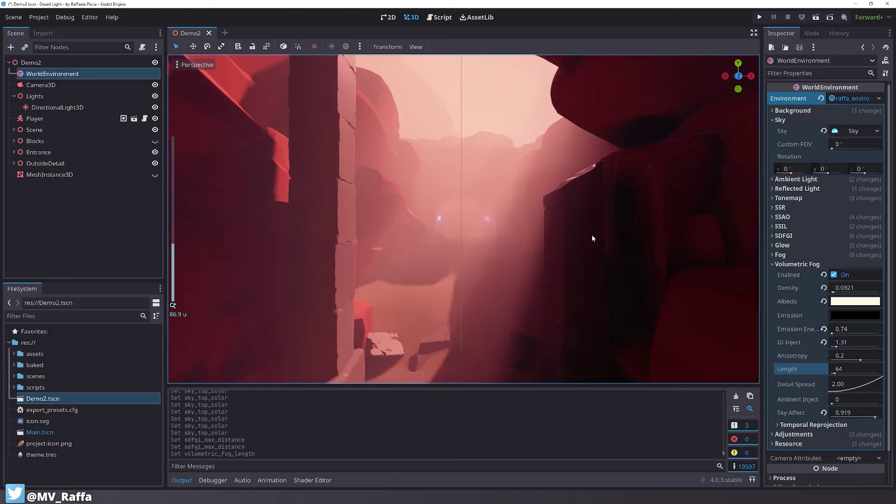
scroll(591, 235, down, 5)
shift+middle_drag(592, 236, 588, 234)
Save the Demo2 scene with the new fog setting
click(97, 208)
key(ctrl+s)
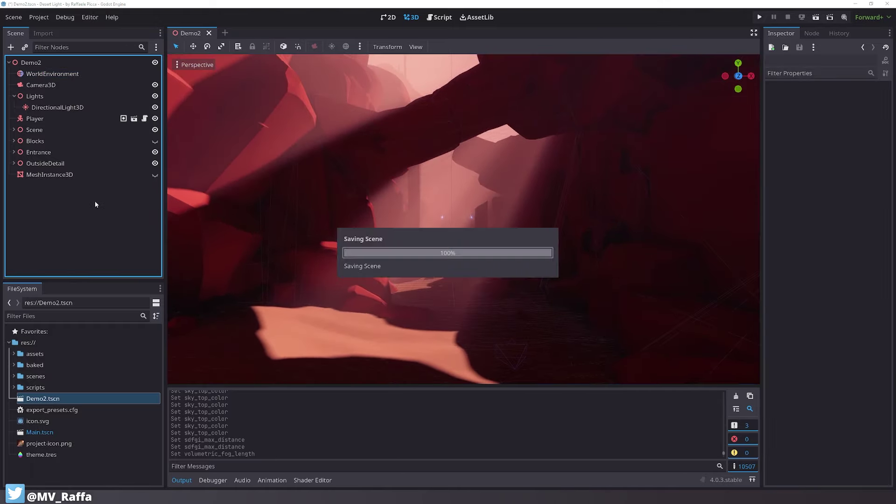
Write an _input function in the Demo2 node's script that checks event.is_action_pressed for "ui_cancel"
click(29, 119)
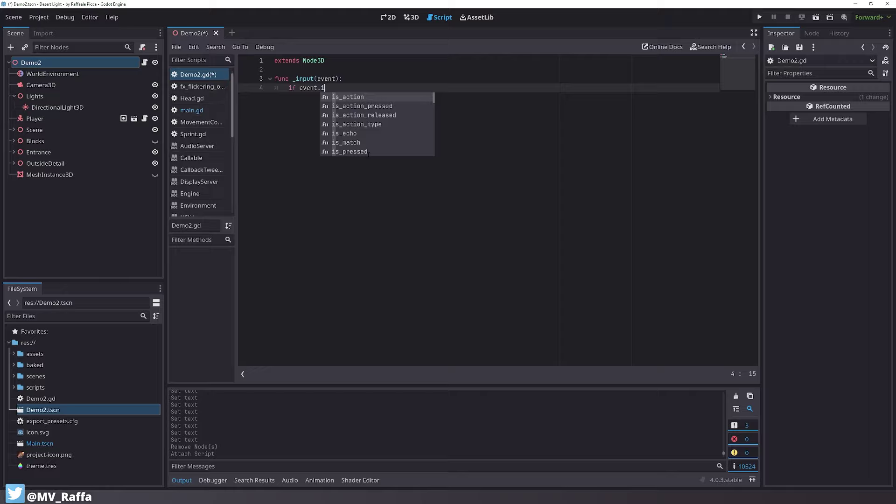
key(Down)
key(Return)
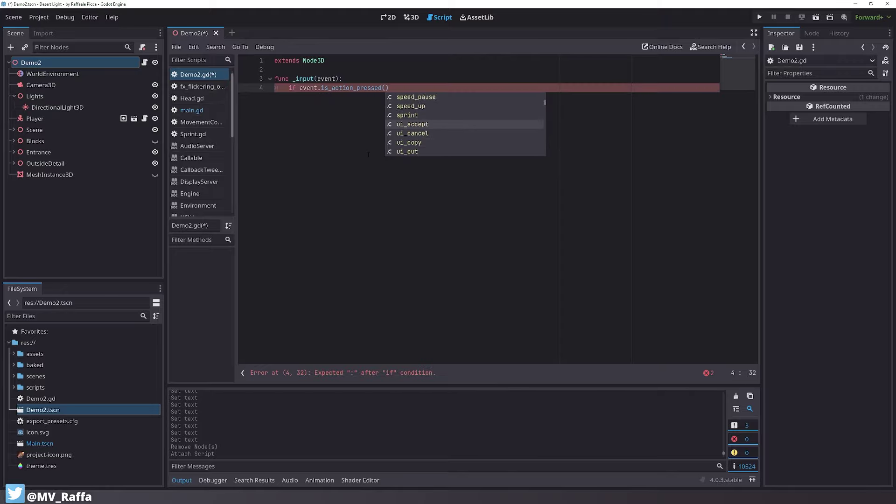
text("ui_)
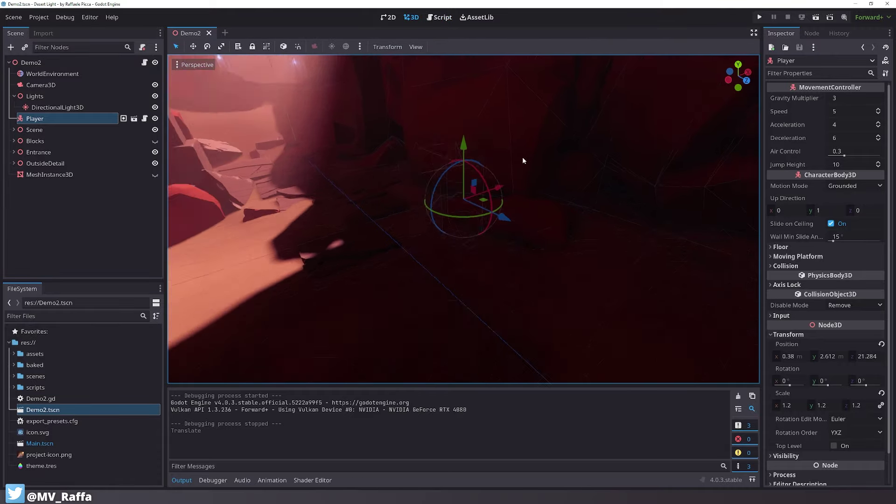
Reuse main.gd's player activation code in Demo2's ui_cancel handler: player_camera made current, player is_active true, mouse mode MOUSE_MODE_CAPTURED
click(145, 119)
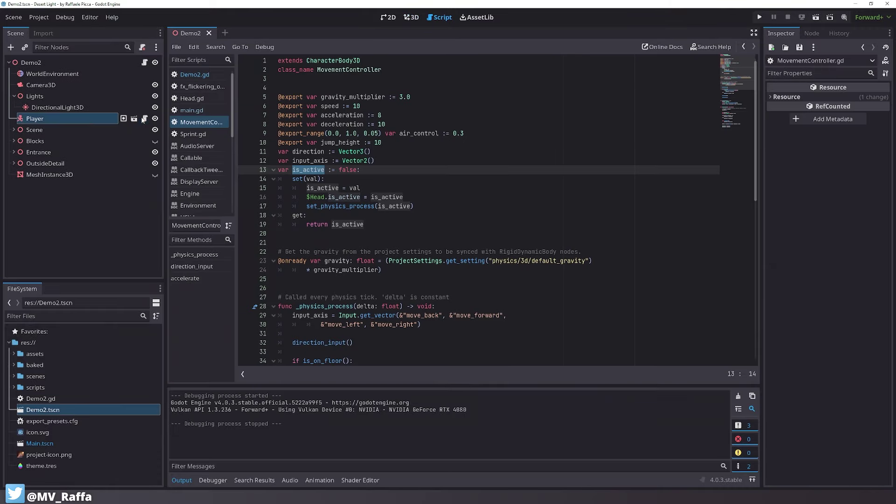
click(133, 118)
click(133, 85)
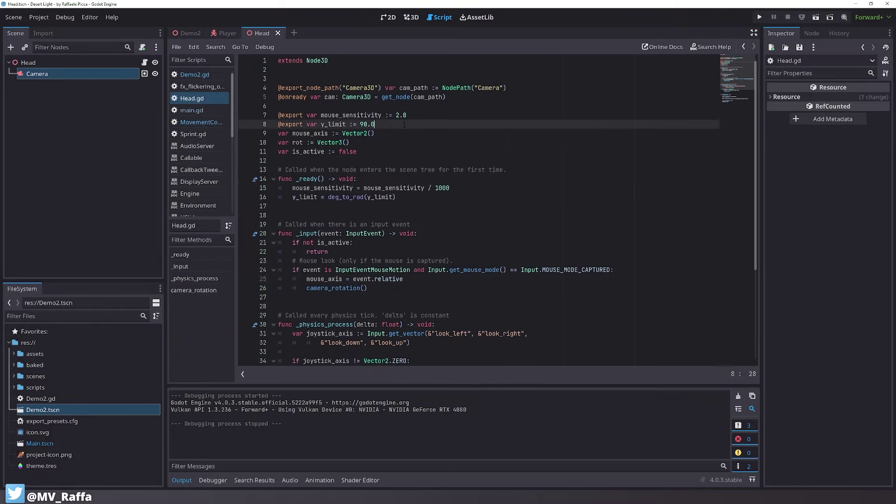
double_click(308, 97)
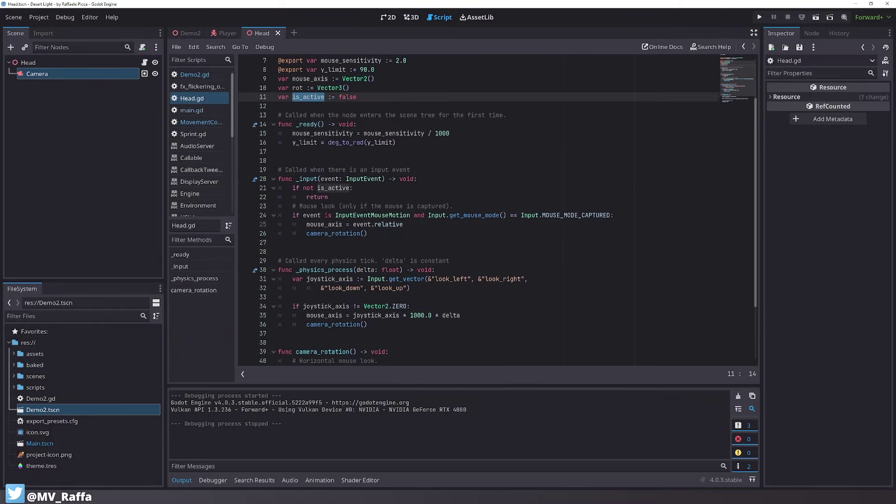
scroll(308, 96, up, 1)
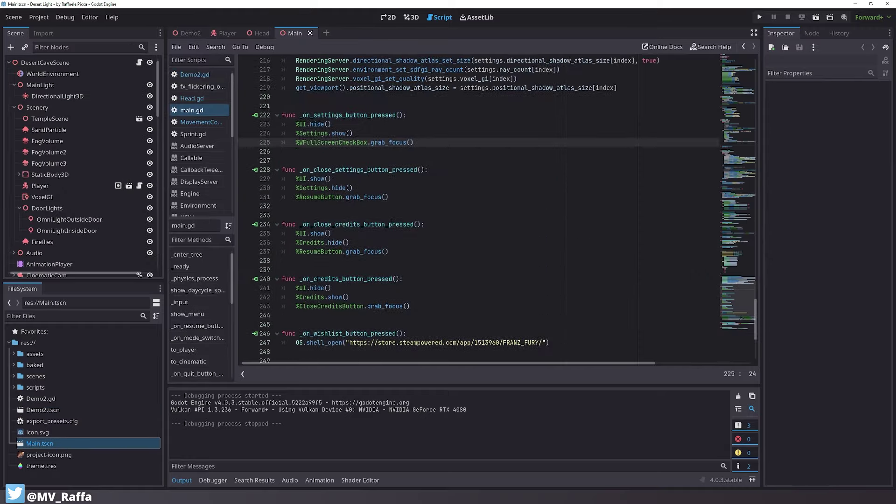
scroll(466, 210, up, 10)
drag(296, 197, 554, 204)
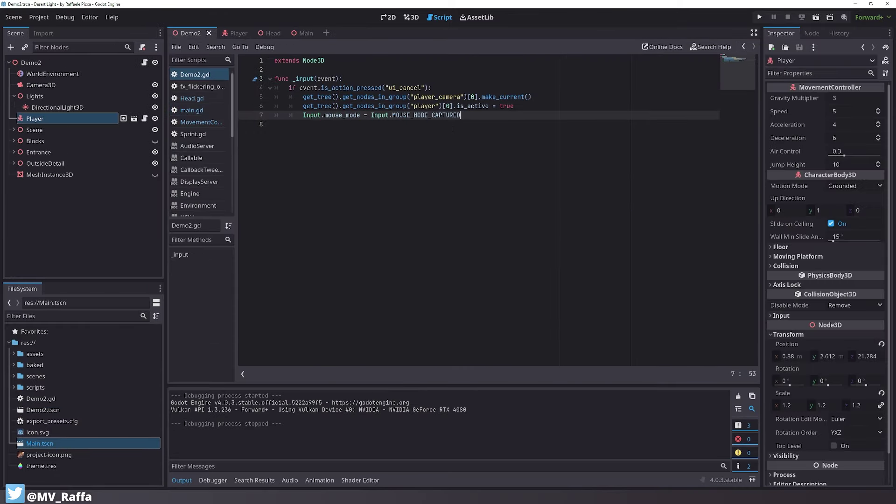
Run the project and move the player around the canyon to examine the lighting and fog in game
key(F5)
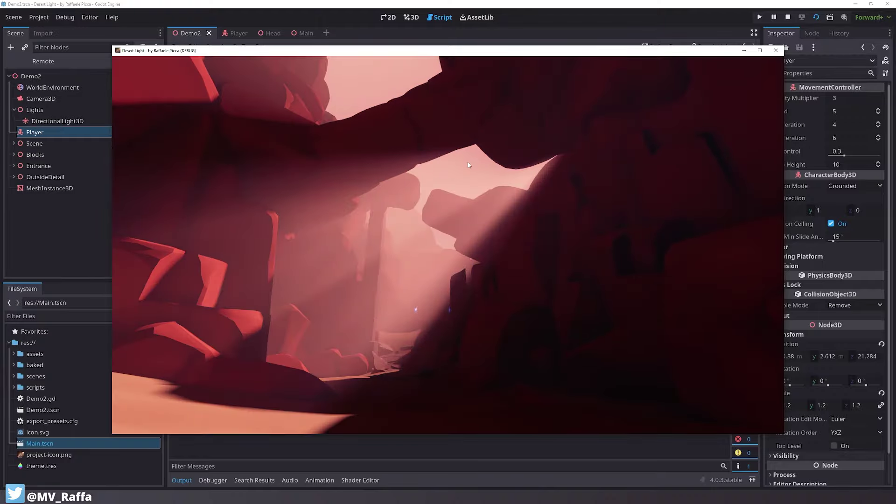
click(440, 215)
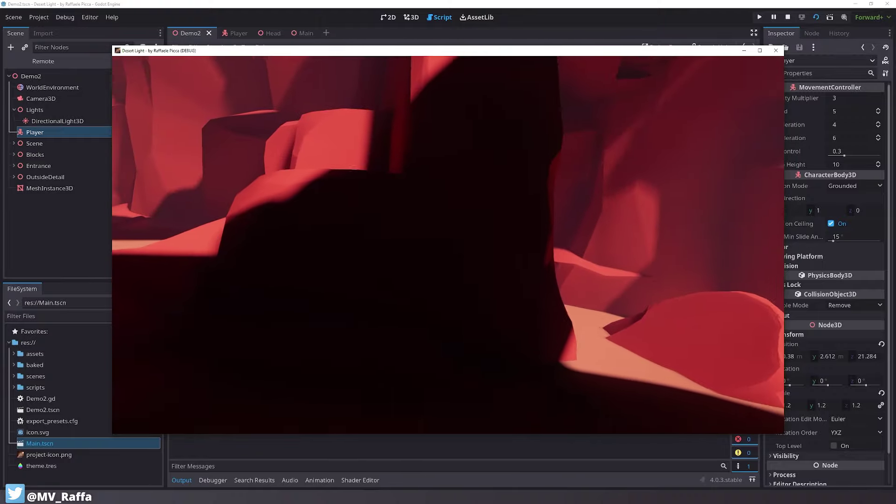
key(s)
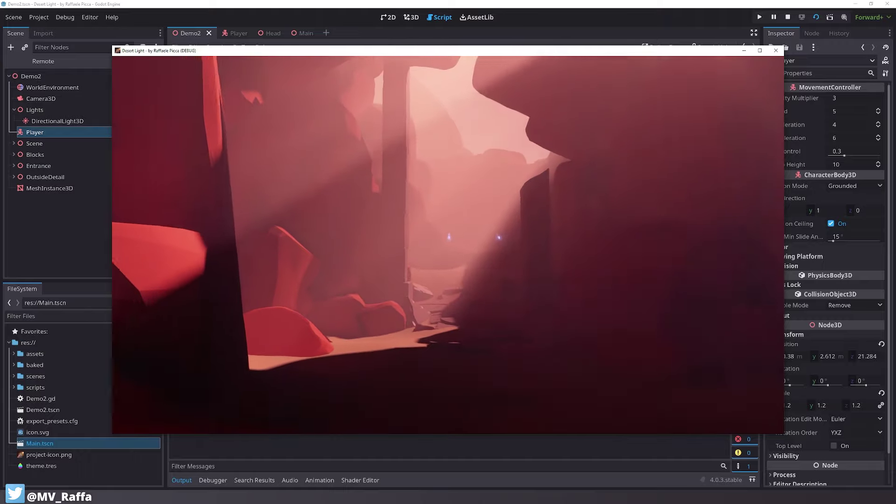
key(s)
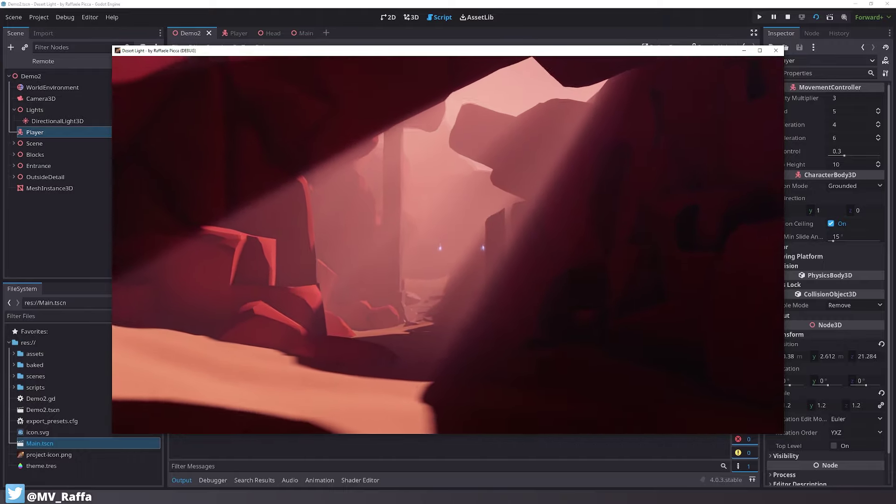
key(s)
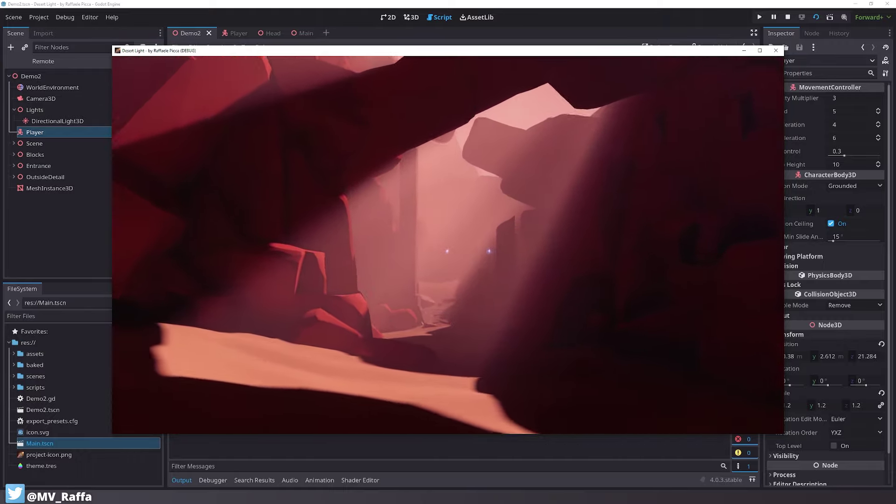
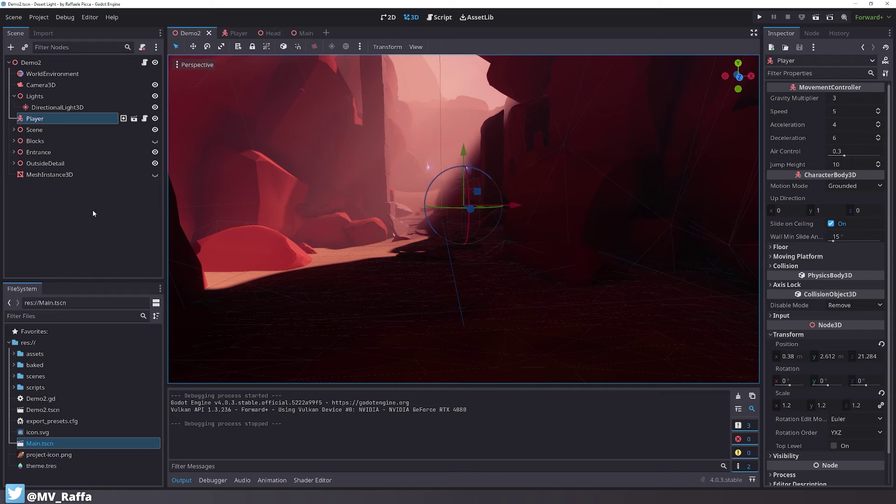
Add an AnimationPlayer node under the Demo2 root
click(91, 209)
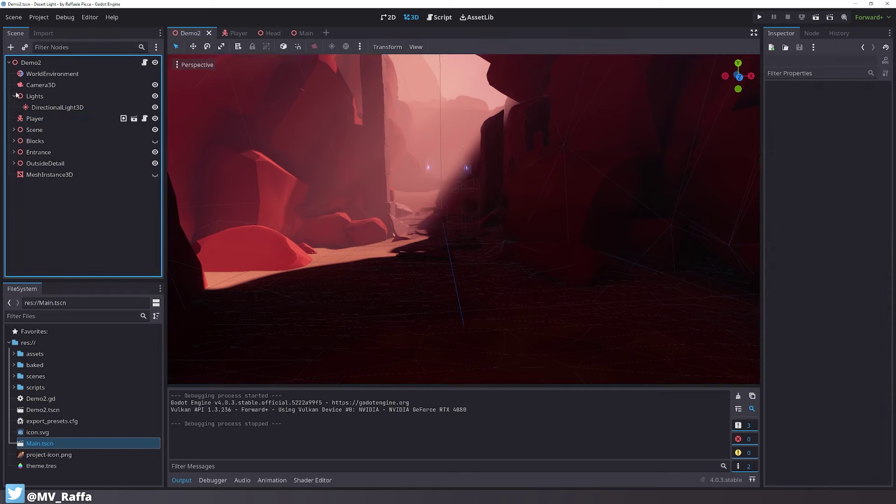
click(48, 62)
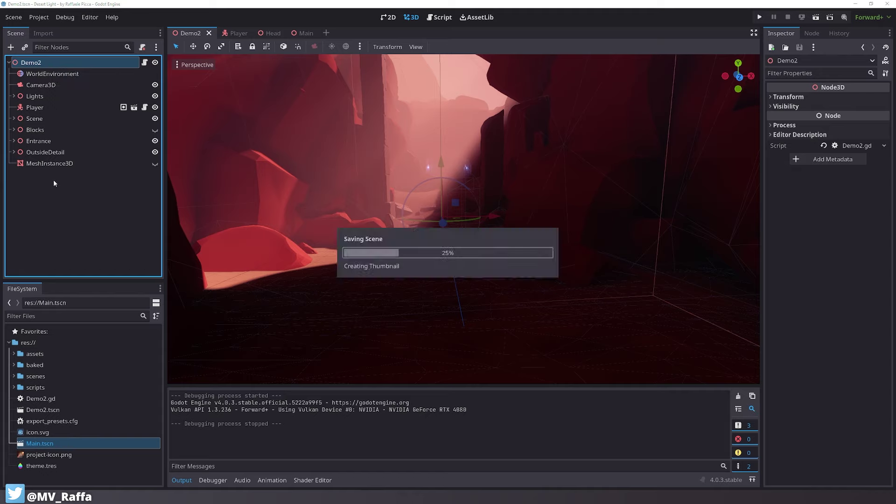
click(10, 47)
text(animation)
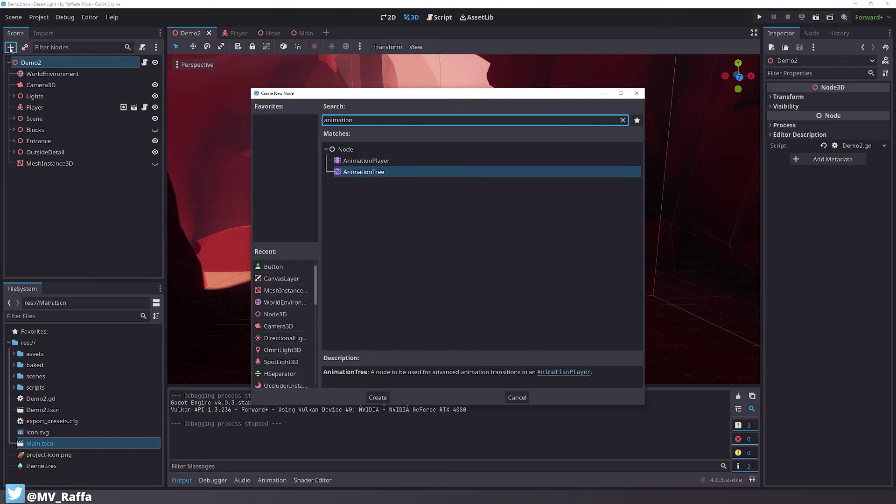
double_click(366, 160)
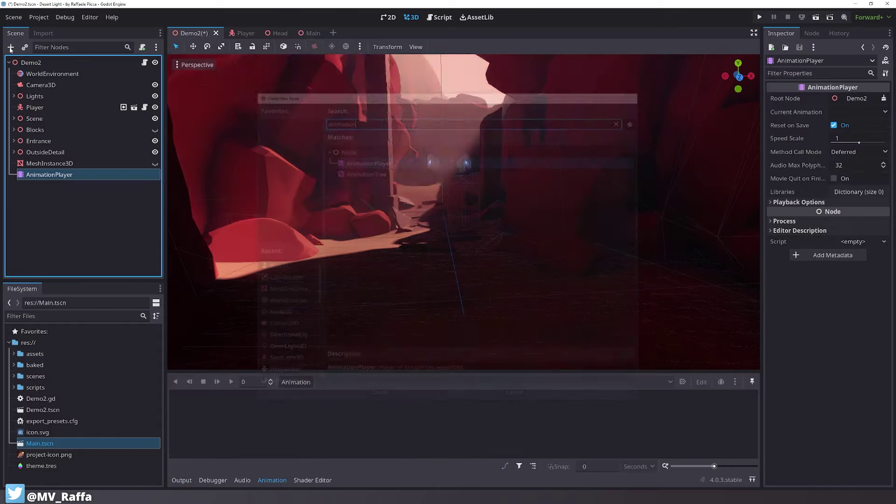
Examine the canyon and focus on templearc_top to inspect the dark temple tunnel between the two torches
shift+middle_drag(441, 175, 457, 205)
scroll(458, 206, down, 3)
scroll(456, 210, up, 2)
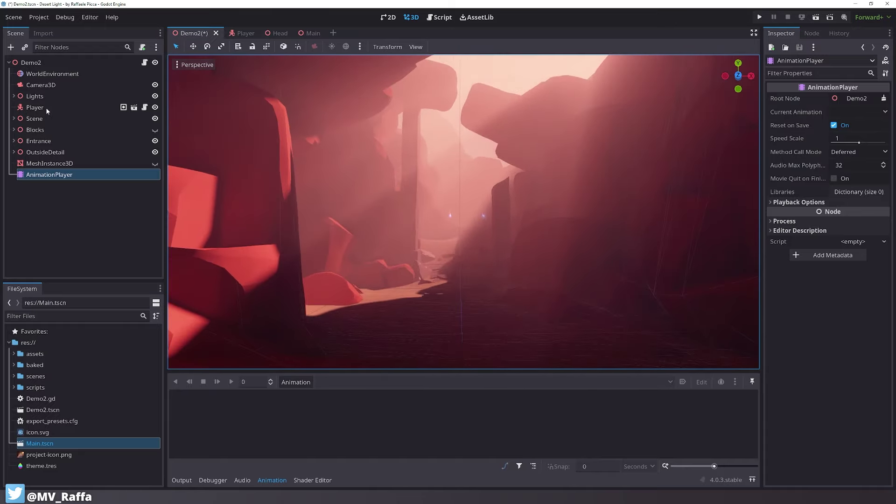
click(13, 96)
click(33, 96)
scroll(419, 163, up, 5)
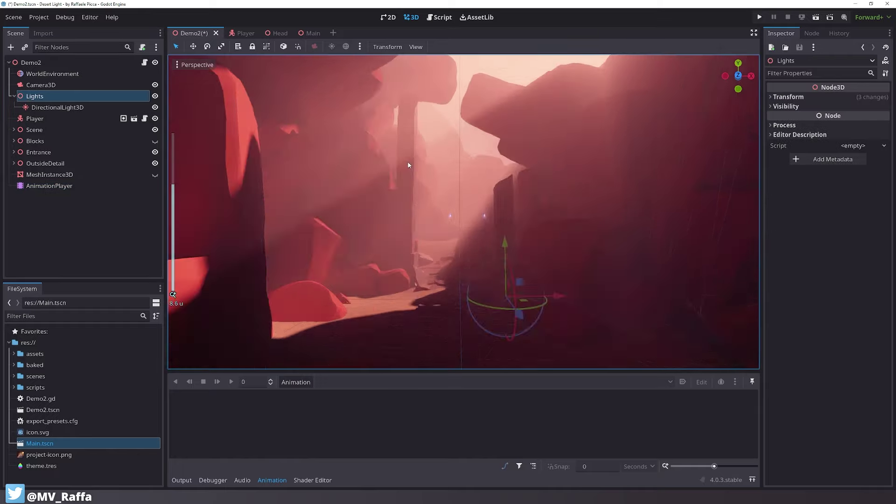
scroll(422, 167, up, 3)
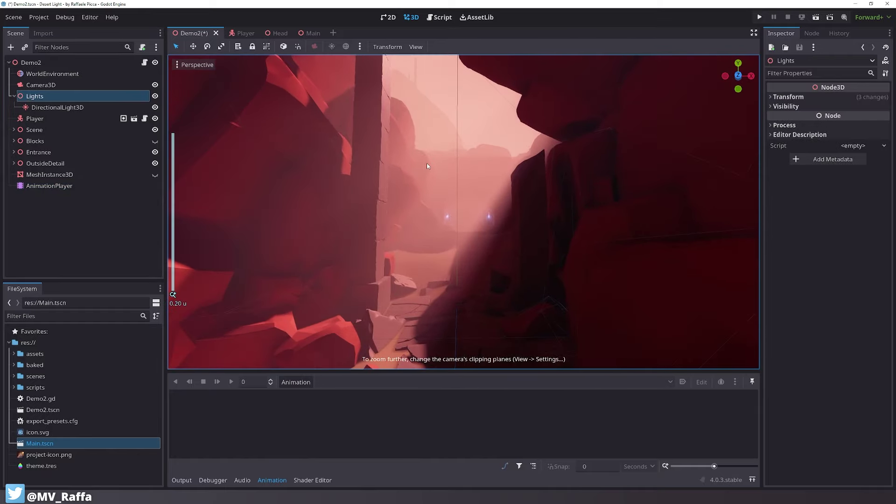
click(466, 211)
key(f)
scroll(564, 242, down, 10)
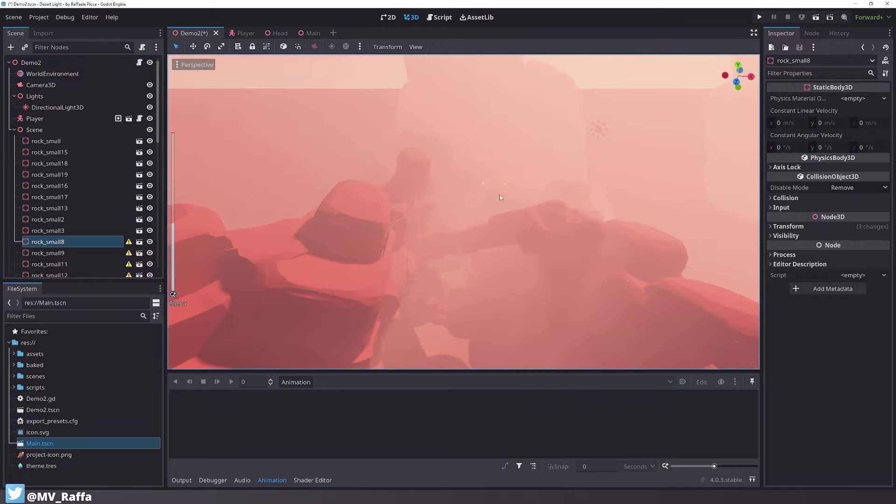
click(499, 191)
key(f)
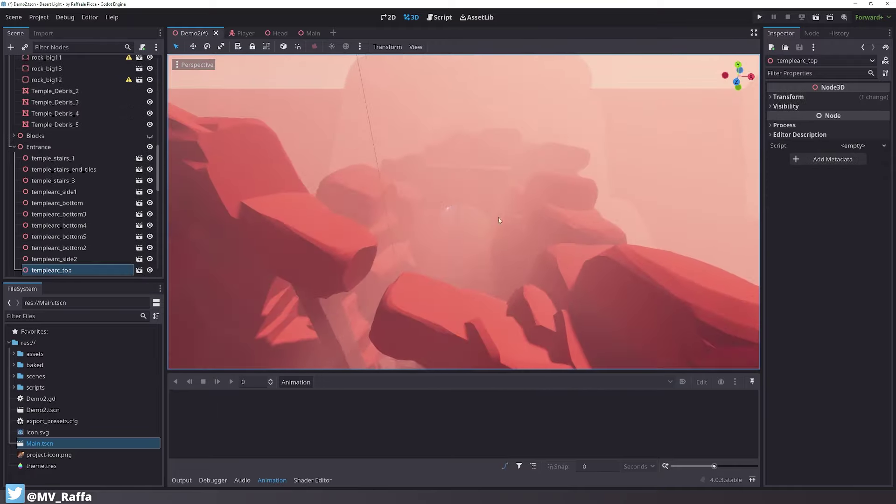
scroll(492, 228, up, 20)
middle_drag(489, 283, 504, 230)
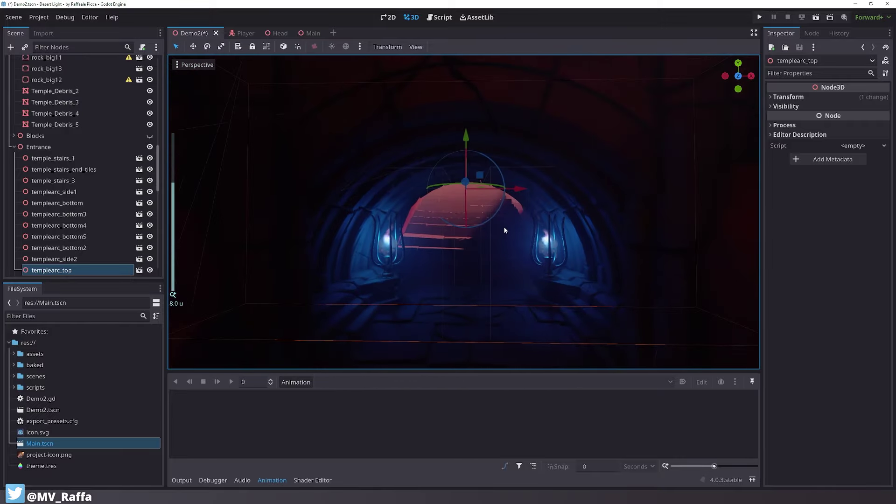
scroll(397, 292, down, 2)
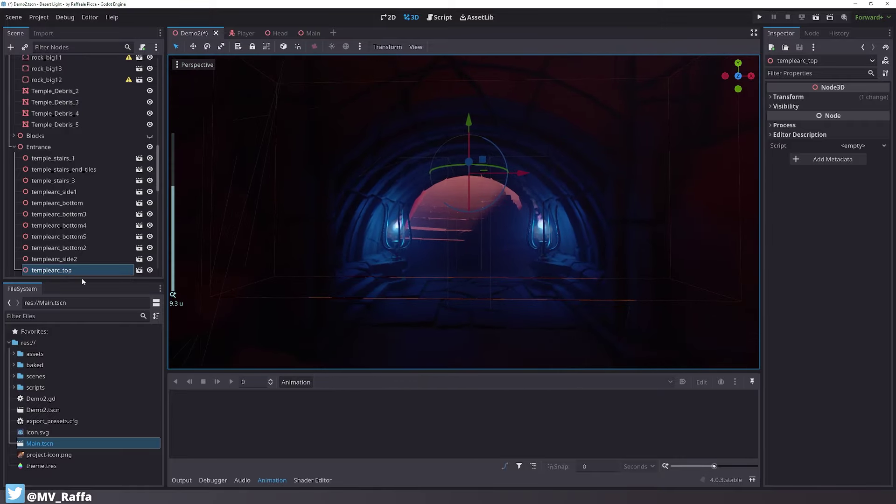
Add an OmniLight3D node under the Entrance node
drag(82, 280, 82, 346)
click(28, 146)
click(13, 146)
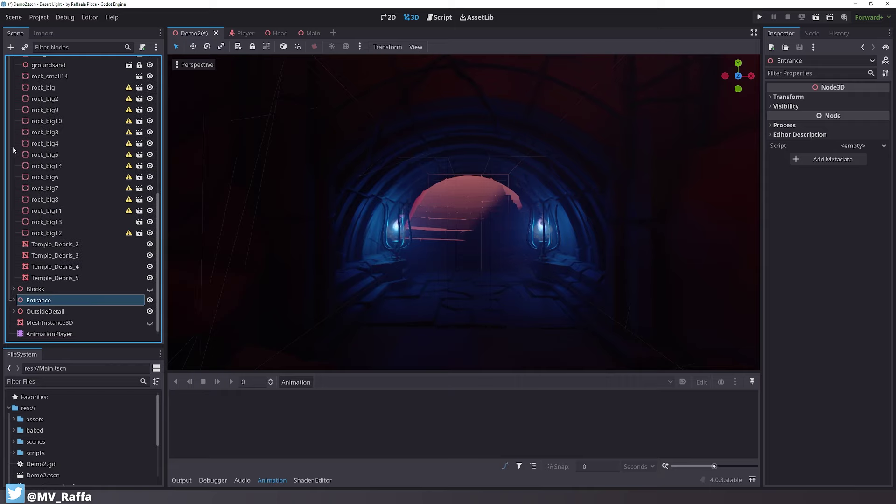
click(10, 47)
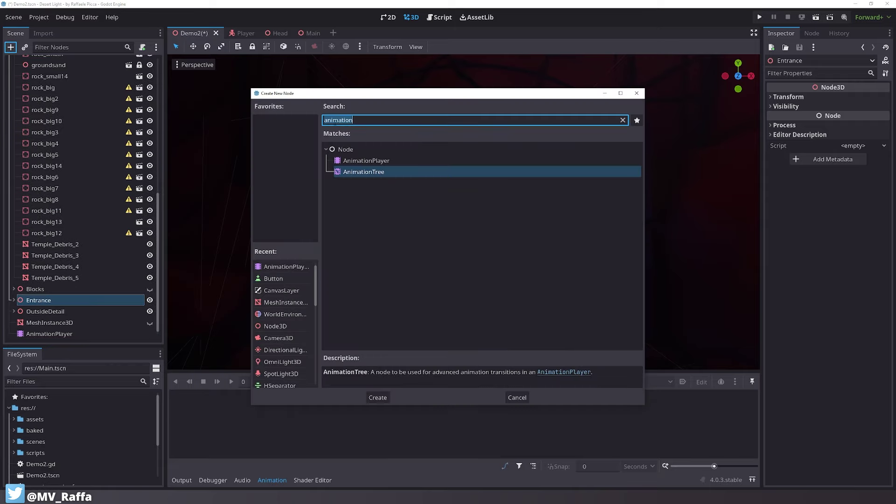
text(light)
key(Up)
key(Up)
key(Up)
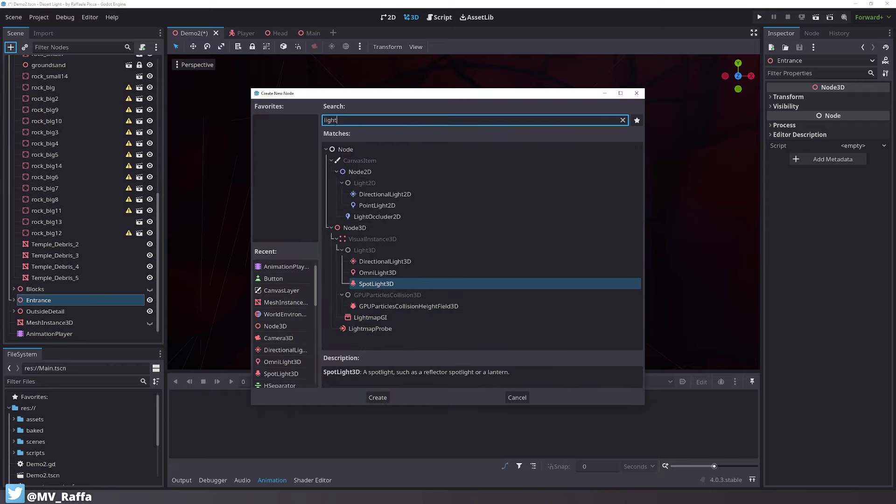
key(Return)
Move the new omni light into the temple tunnel, centered beneath the arch between the two torches
scroll(477, 195, down, 15)
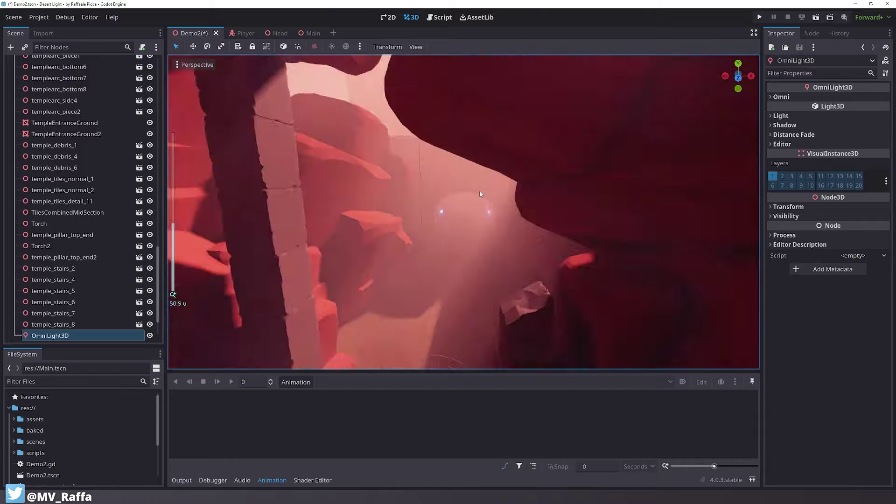
middle_drag(480, 192, 482, 209)
scroll(476, 254, down, 5)
shift+middle_drag(475, 258, 471, 233)
drag(452, 328, 451, 316)
scroll(470, 200, up, 20)
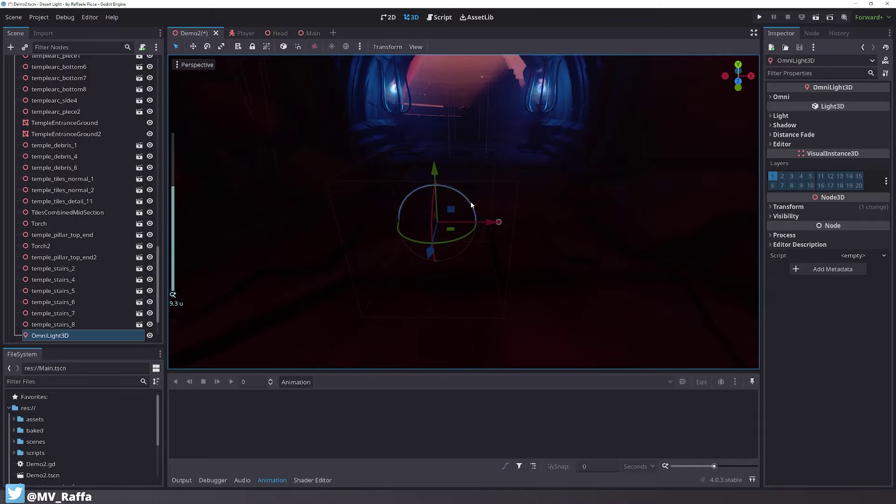
drag(428, 248, 434, 161)
shift+middle_drag(438, 161, 467, 254)
drag(487, 235, 510, 236)
drag(451, 175, 451, 142)
middle_drag(478, 155, 480, 139)
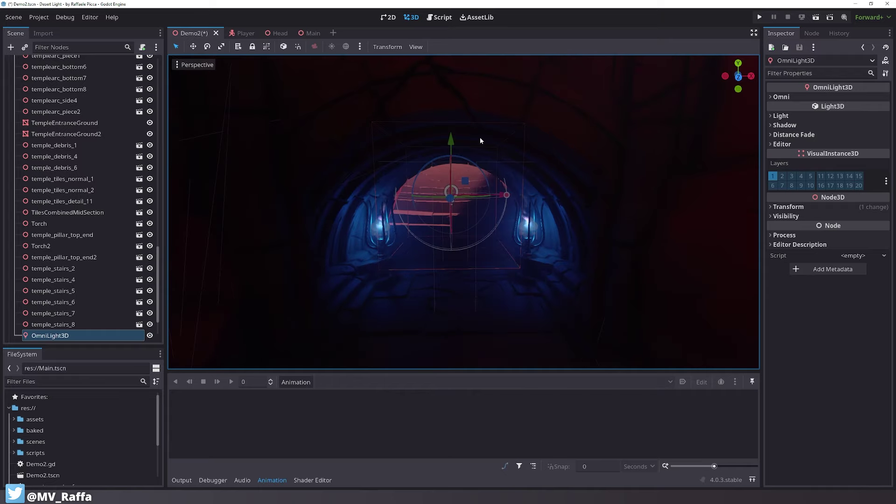
Give the entrance omni light a blue color and set its energy to 200
click(800, 116)
click(837, 128)
key(ctrl+v)
key(Return)
click(756, 119)
click(852, 140)
text(10)
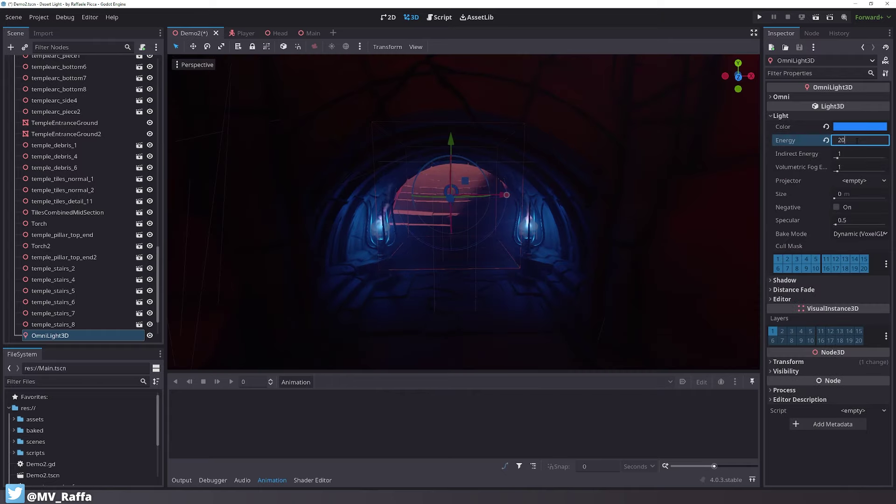
text(0)
key(Return)
Lower the omni light slightly inside the tunnel and set its range to 20
drag(451, 143, 453, 165)
click(781, 97)
click(854, 108)
text(20)
key(Return)
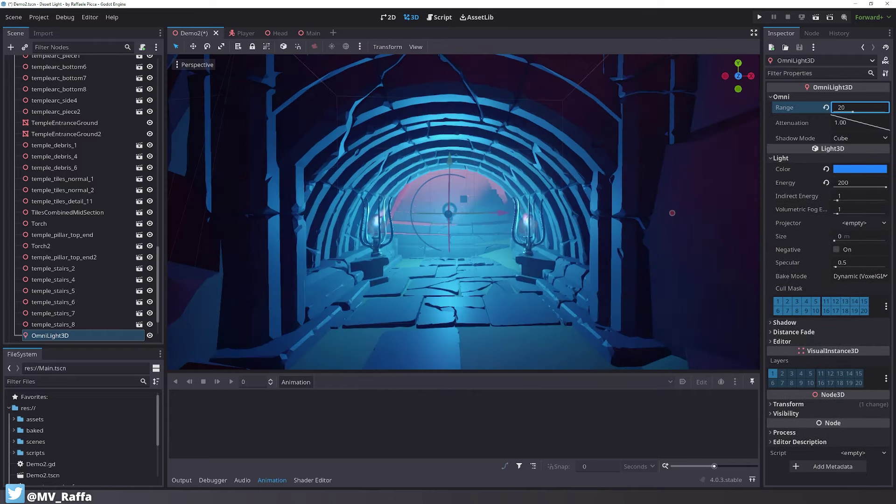
Raise the omni light slightly under the arch and set its energy to 100
drag(449, 213, 448, 199)
click(854, 184)
text(100)
key(Return)
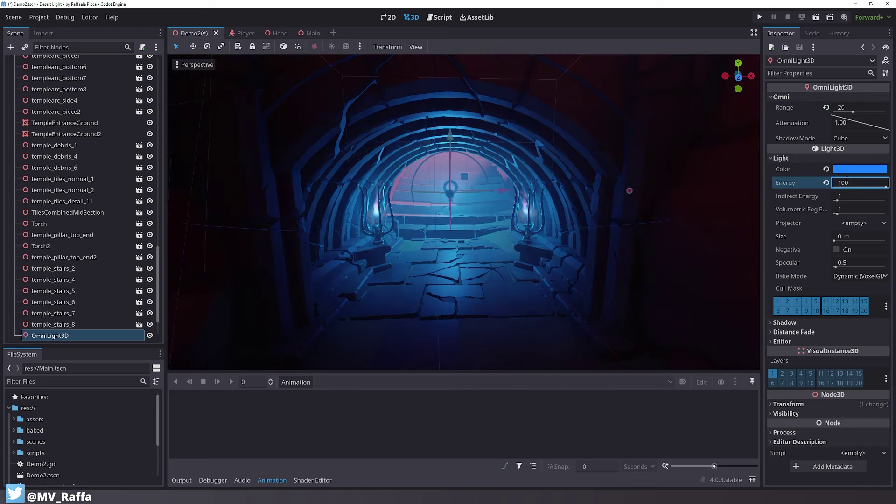
Set the entrance omni light's volumetric fog energy to 5 and view the glow from the canyon
click(853, 197)
click(853, 211)
text(5)
key(Return)
scroll(534, 228, down, 12)
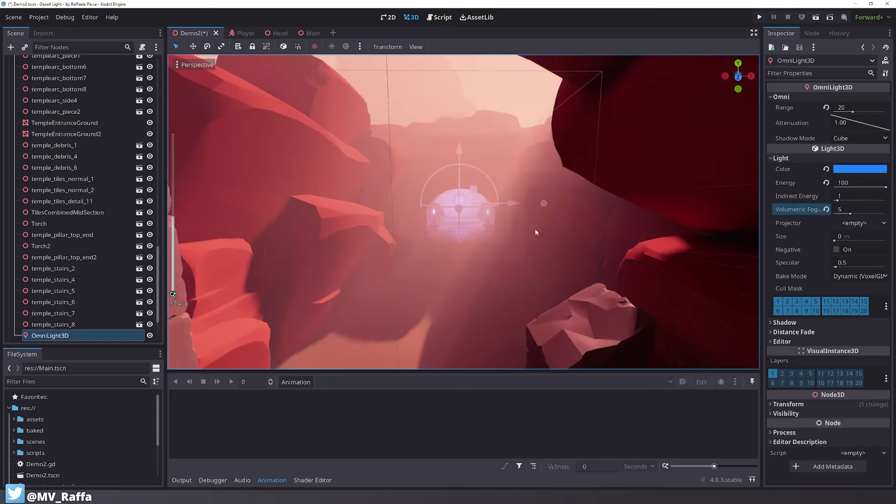
Examine the blue entrance glow through the fog from near and far along the canyon
middle_drag(534, 228, 533, 203)
scroll(533, 198, down, 8)
scroll(537, 198, up, 3)
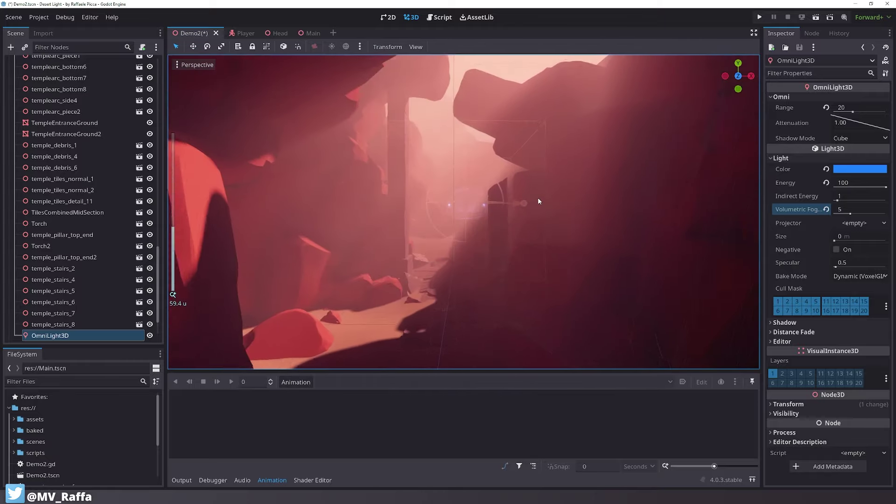
scroll(538, 197, down, 3)
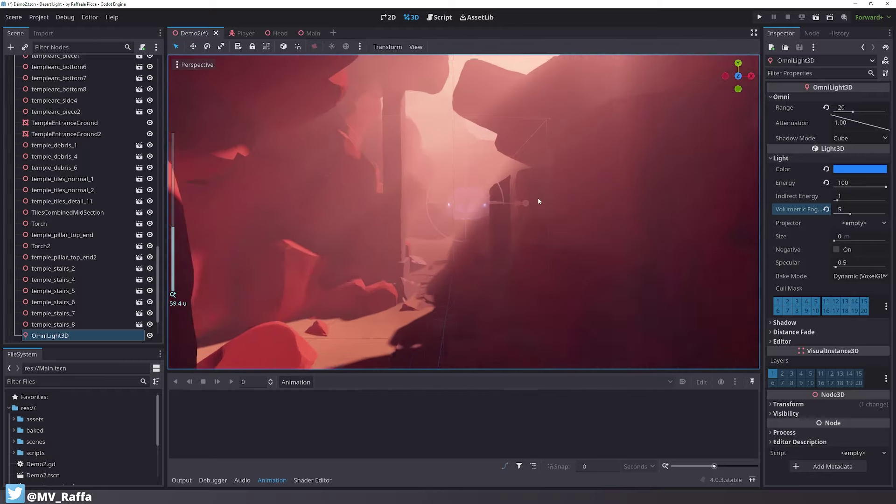
scroll(537, 197, up, 3)
scroll(538, 197, down, 4)
scroll(538, 198, up, 3)
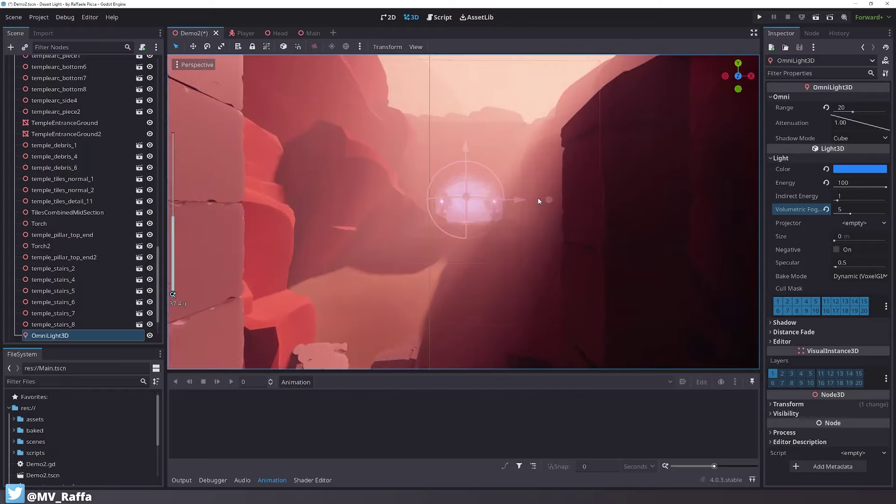
scroll(538, 197, down, 2)
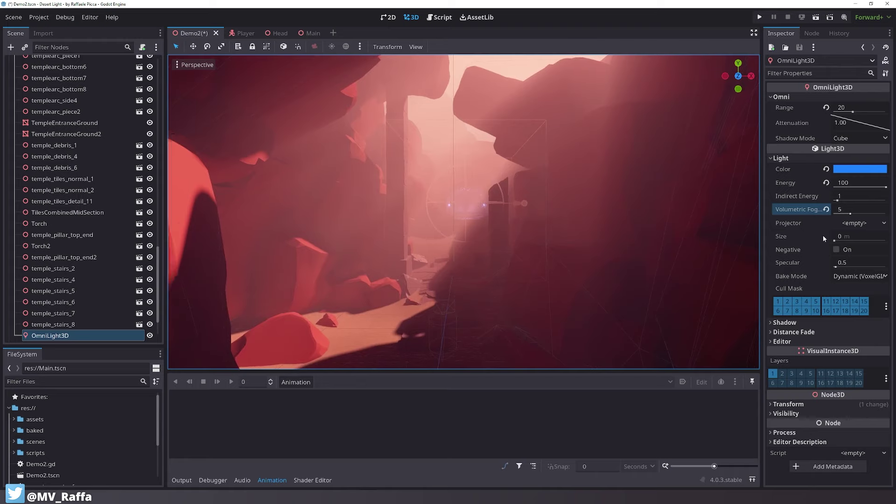
Enable shadows on the temple entrance omni light
click(830, 331)
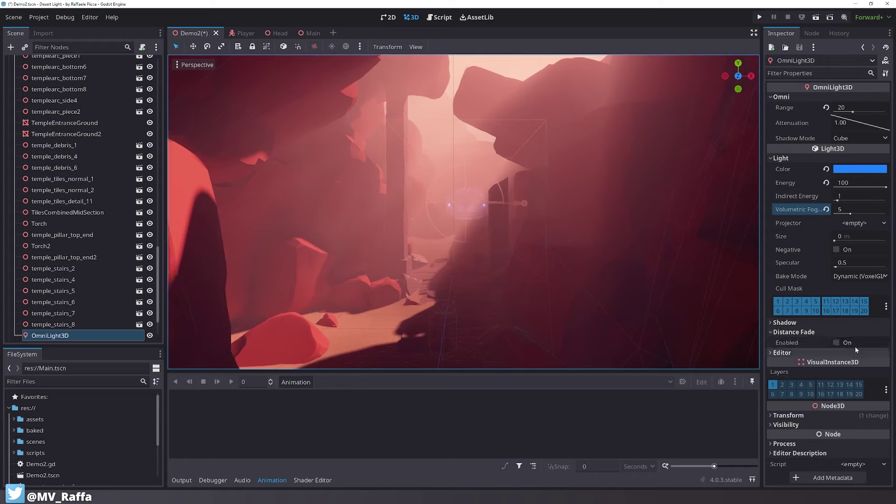
click(797, 334)
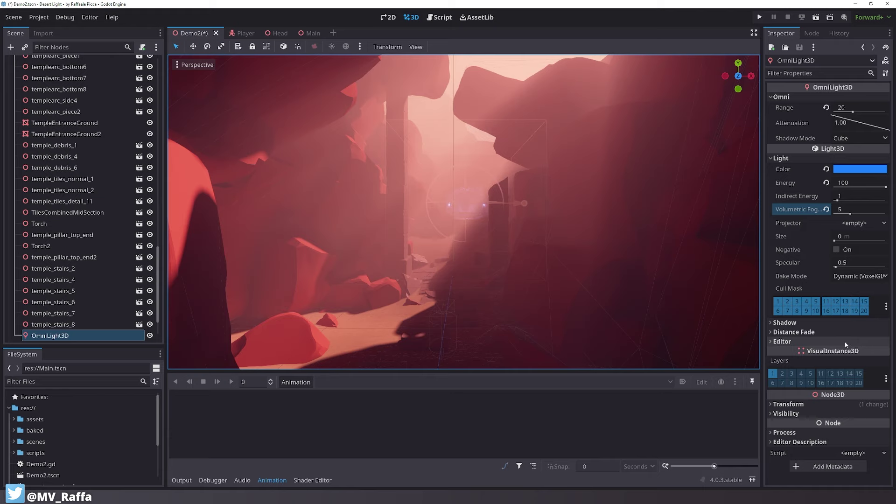
click(811, 321)
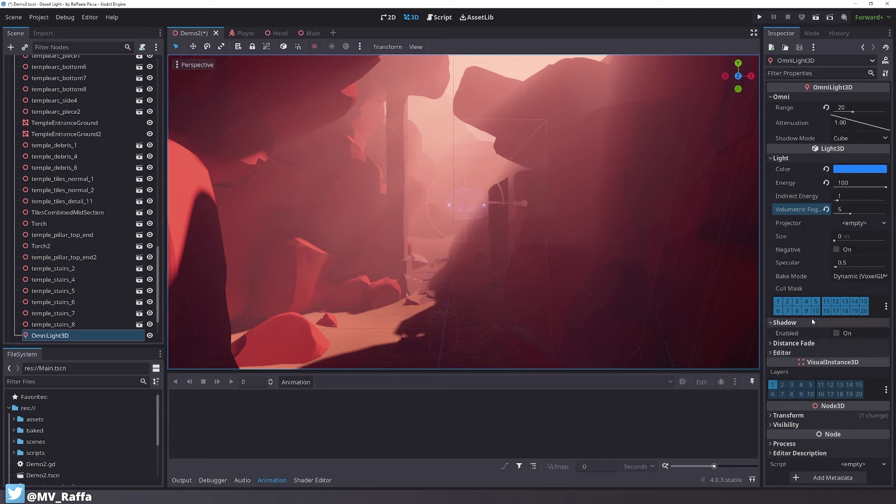
click(836, 332)
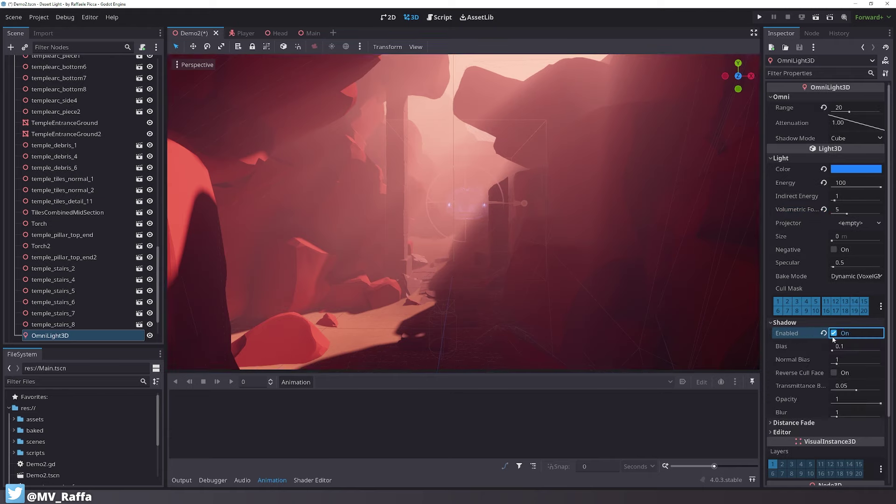
click(804, 323)
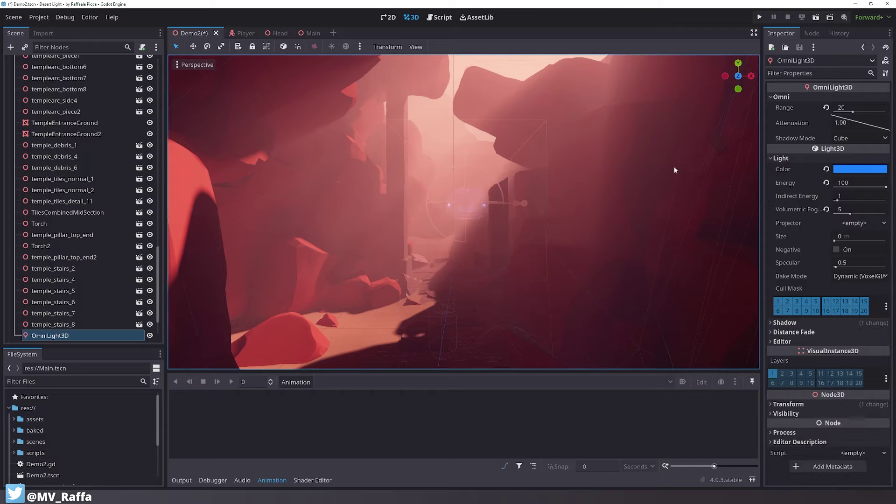
scroll(551, 142, up, 6)
scroll(551, 142, down, 8)
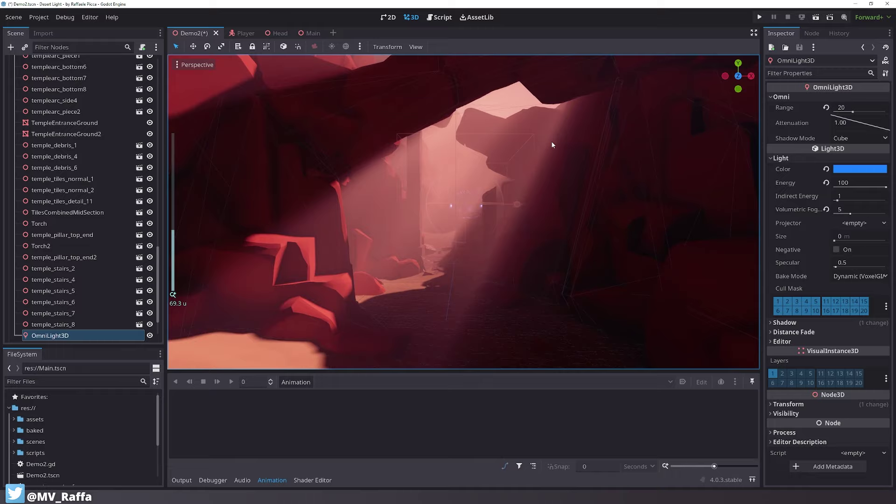
middle_drag(552, 144, 555, 155)
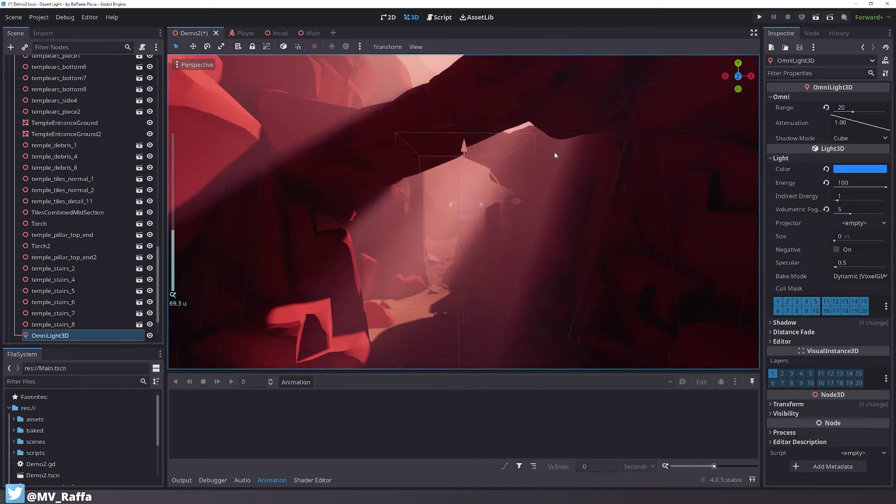
scroll(555, 155, up, 6)
scroll(555, 155, down, 3)
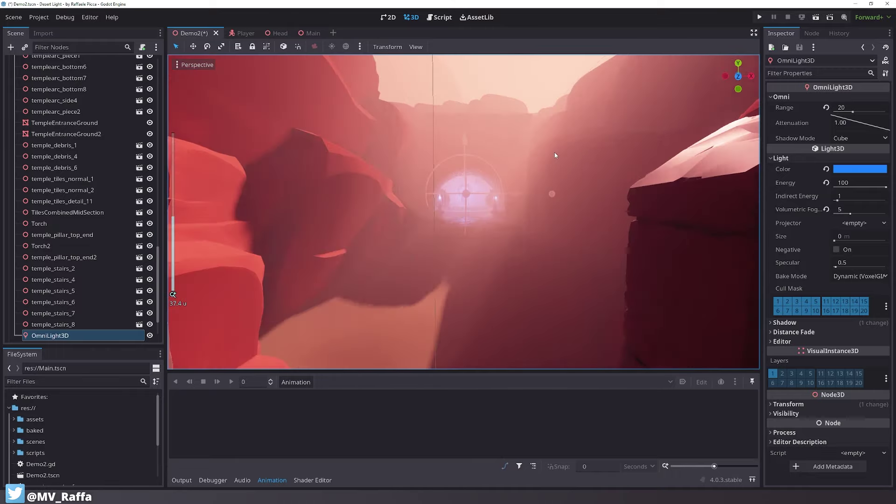
Set the volumetric fog length in the world environment to 128
scroll(68, 169, up, 15)
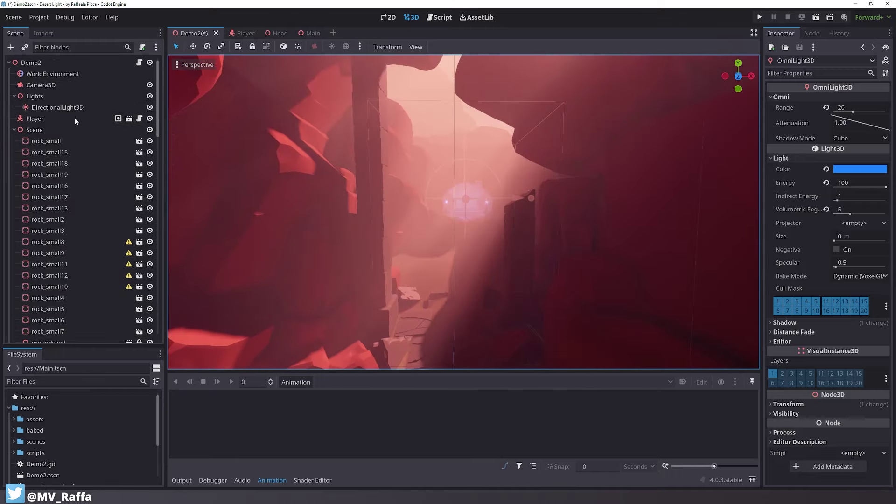
click(52, 73)
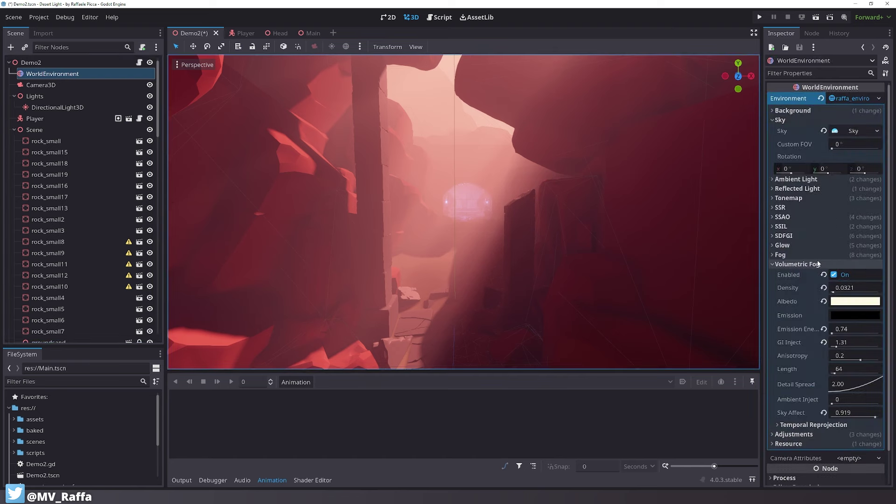
click(841, 376)
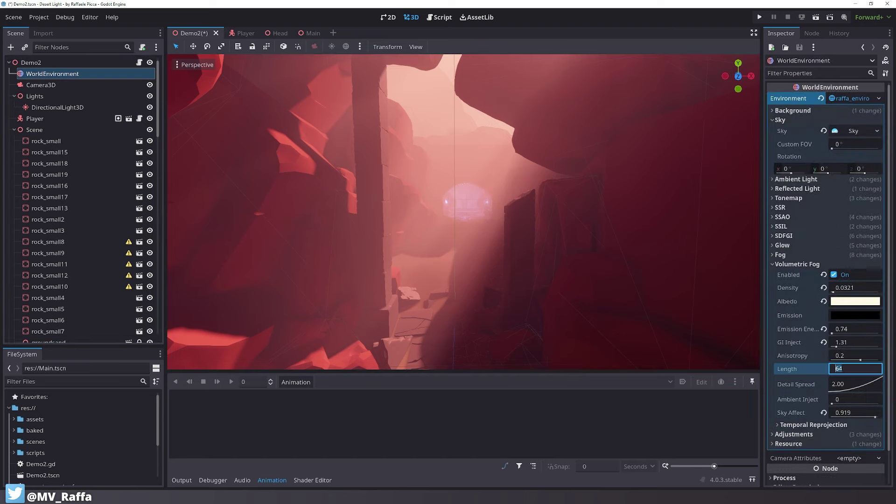
key(Return)
scroll(507, 221, up, 5)
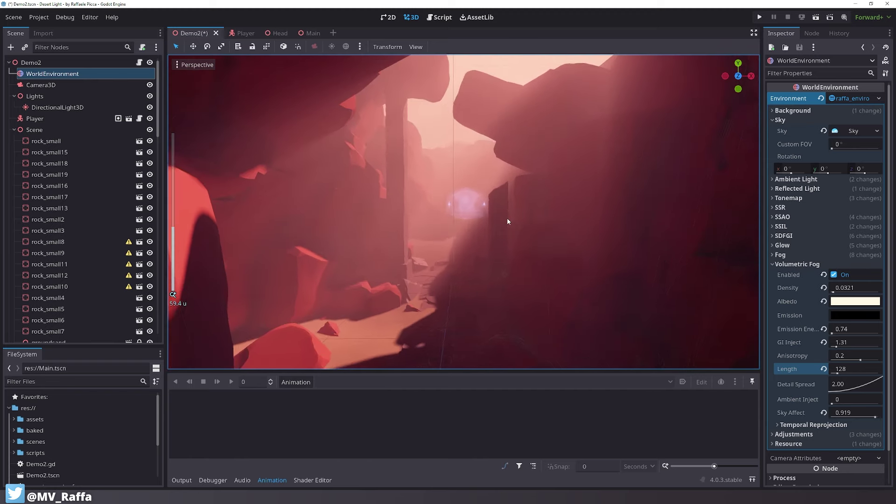
scroll(507, 221, down, 4)
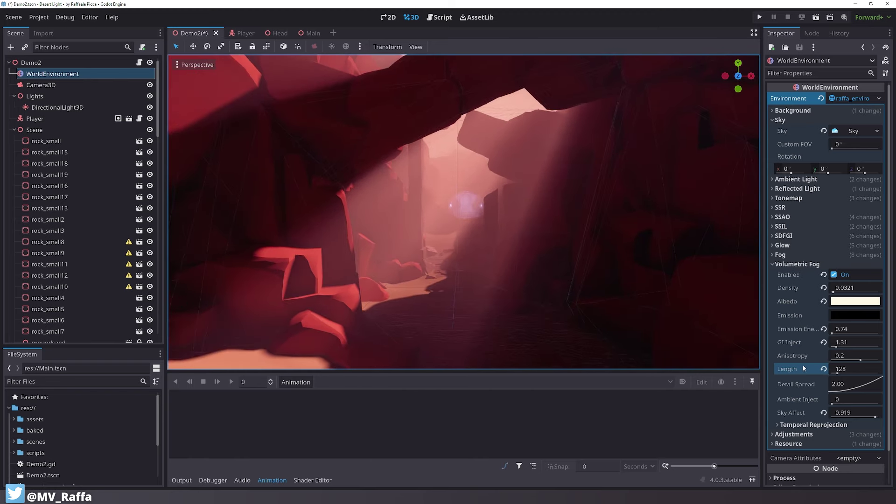
Check the description of the volumetric fog length and try a length of 256
mouse_move(803, 367)
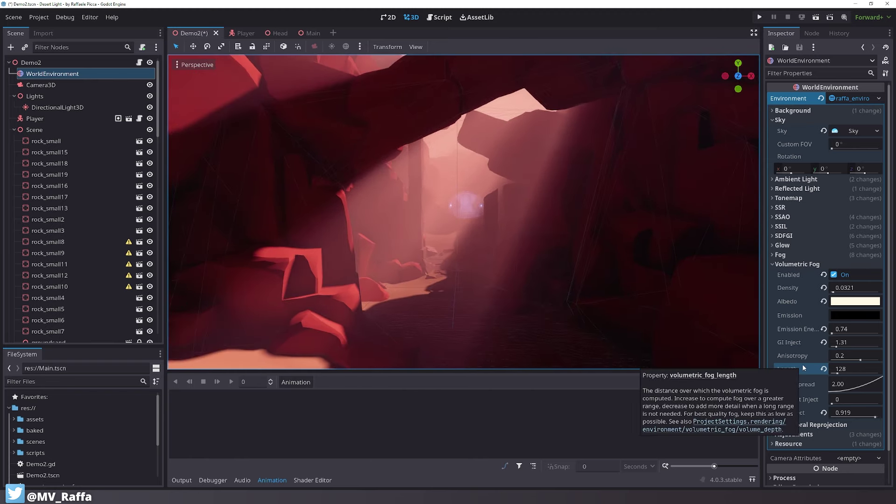
click(847, 369)
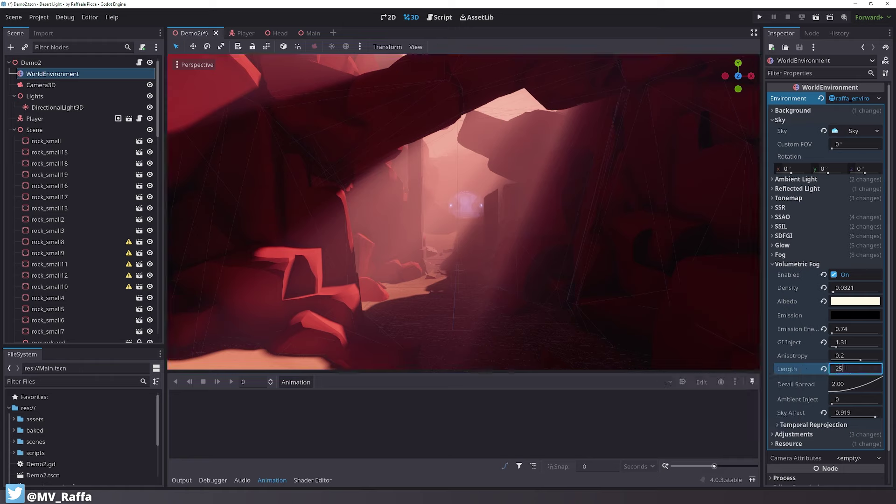
text(256)
key(Return)
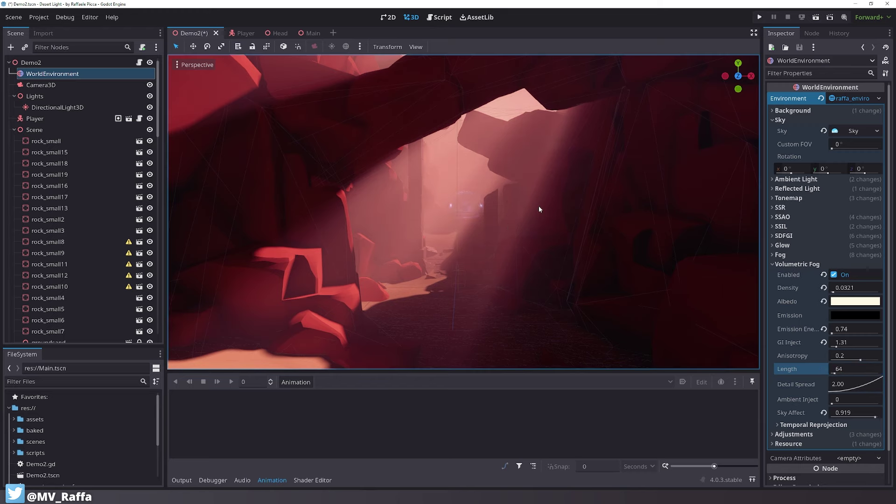
Try a short volumetric fog length of 12 on the canyon view
click(833, 369)
text(12)
key(Return)
scroll(615, 228, down, 4)
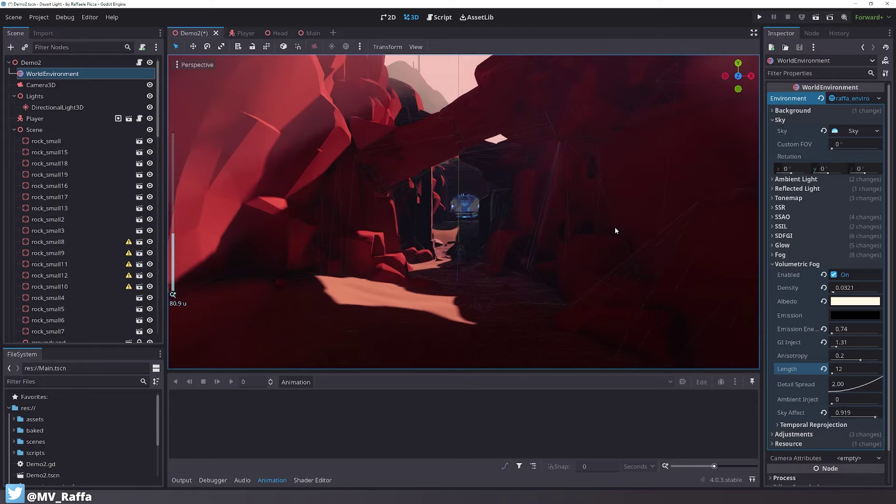
scroll(614, 227, up, 2)
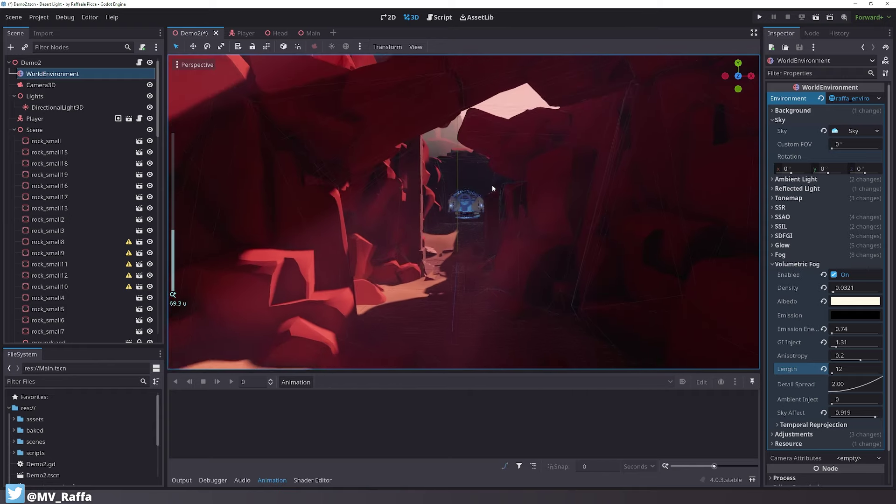
Set the volumetric fog length back to 128 and compare the entrance glow near and far
click(849, 370)
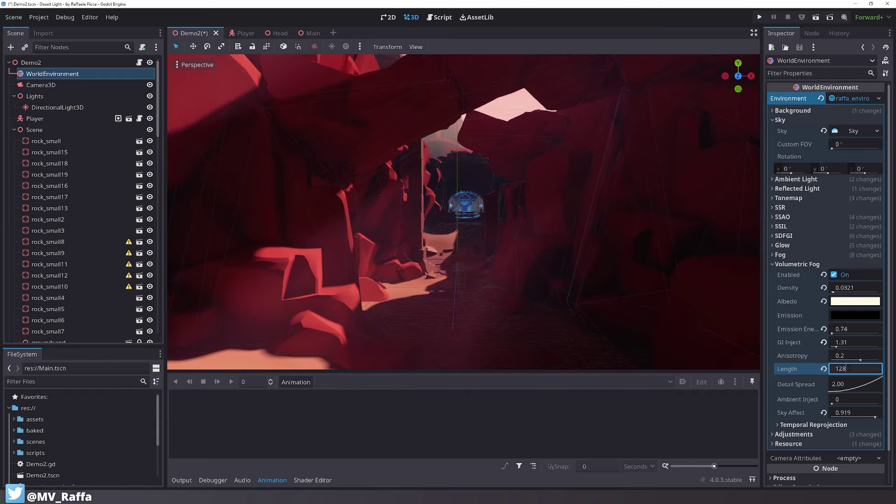
text(128)
key(Return)
scroll(601, 223, up, 2)
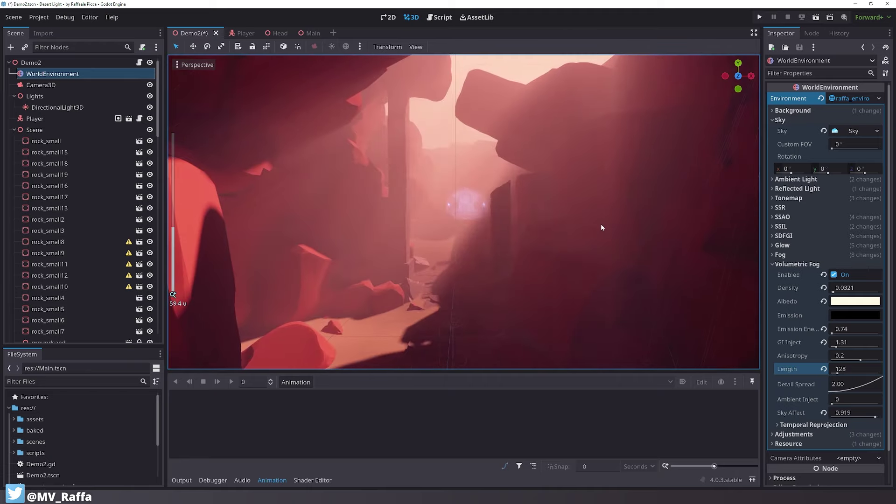
scroll(602, 227, down, 2)
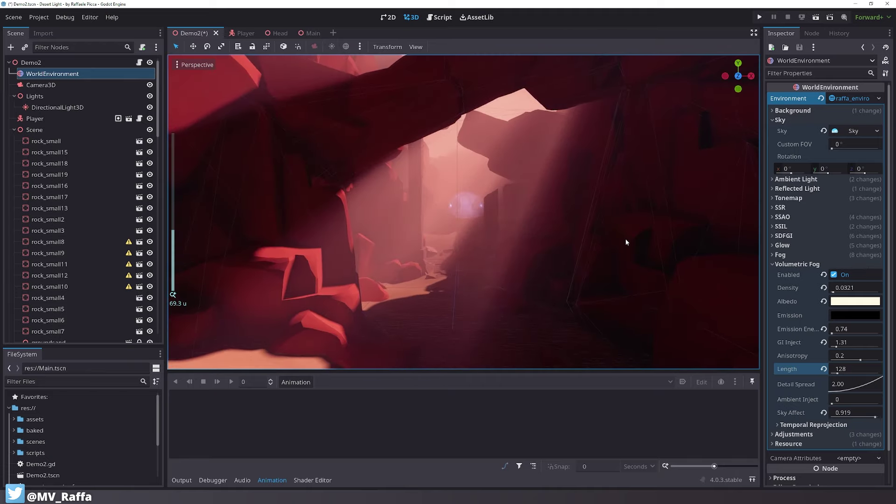
Try a volumetric fog length of 64 for comparison
click(848, 369)
text(64)
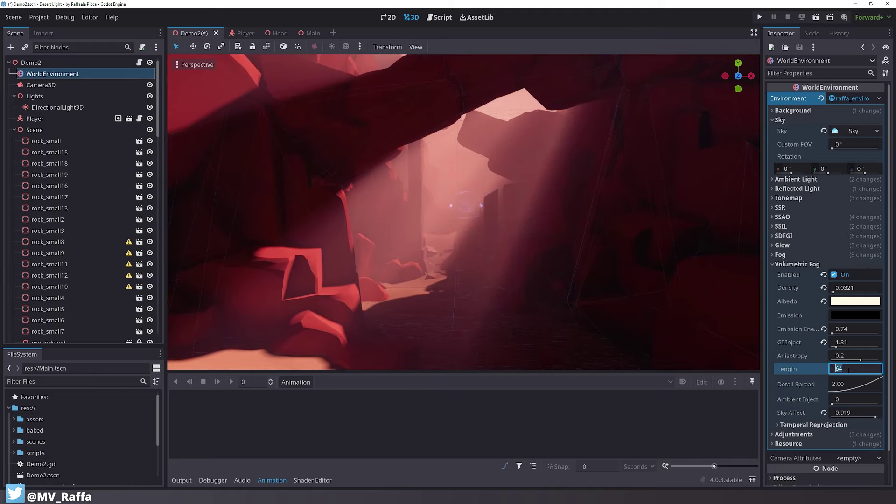
scroll(622, 239, up, 2)
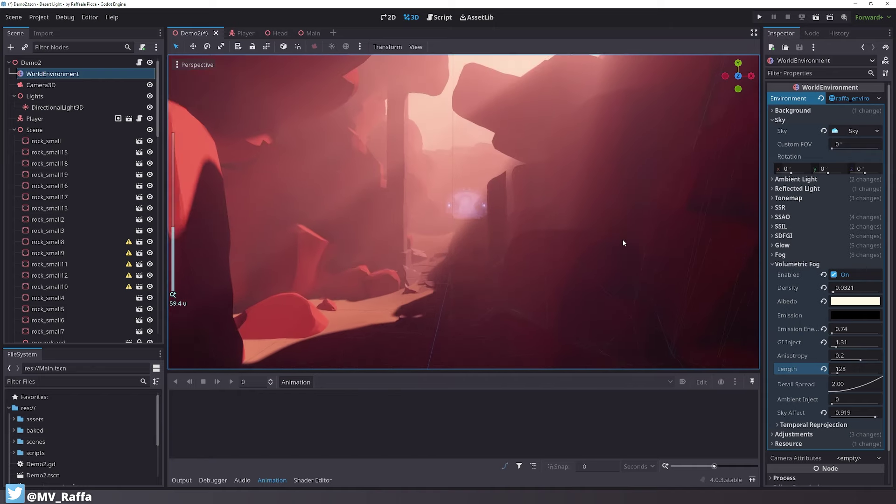
Set the volumetric fog length to 92 and reset its emission energy to the default of 1
click(837, 370)
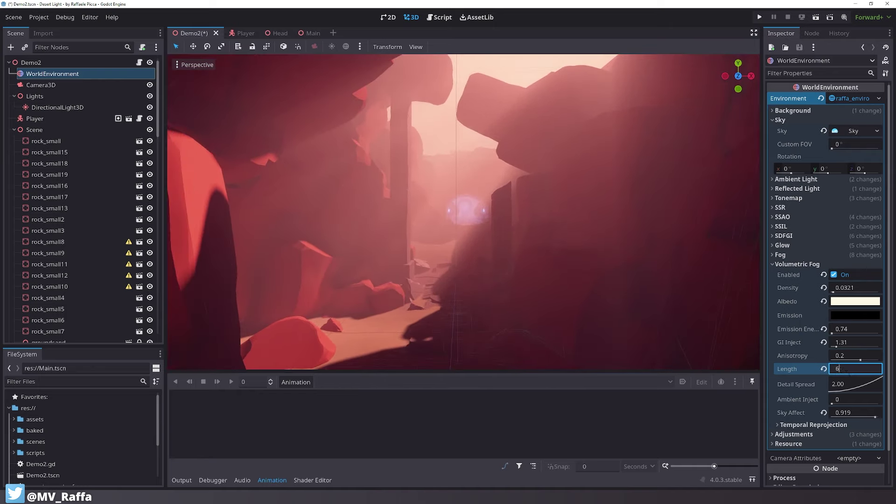
text(92)
click(824, 329)
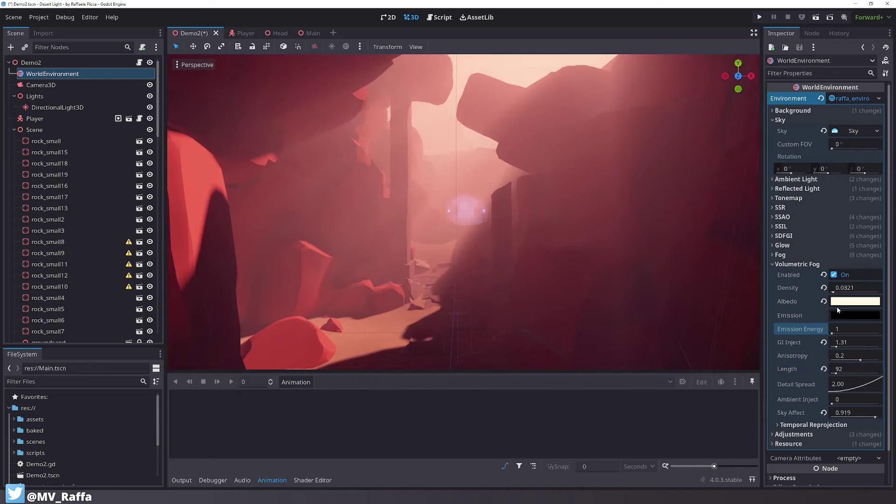
Set the volumetric fog's GI Inject to 2 and density to 0.0195, and save the scene
drag(841, 342, 864, 343)
click(859, 343)
text(2)
drag(852, 288, 793, 288)
scroll(545, 211, down, 4)
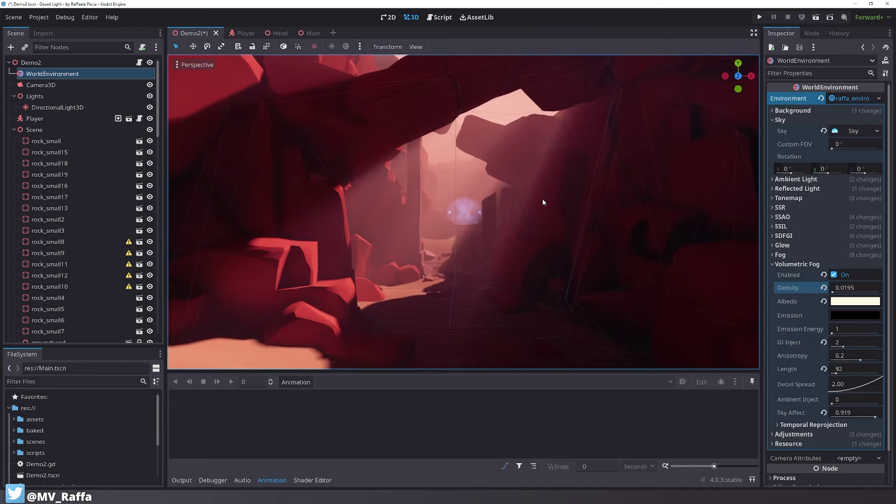
key(ctrl+s)
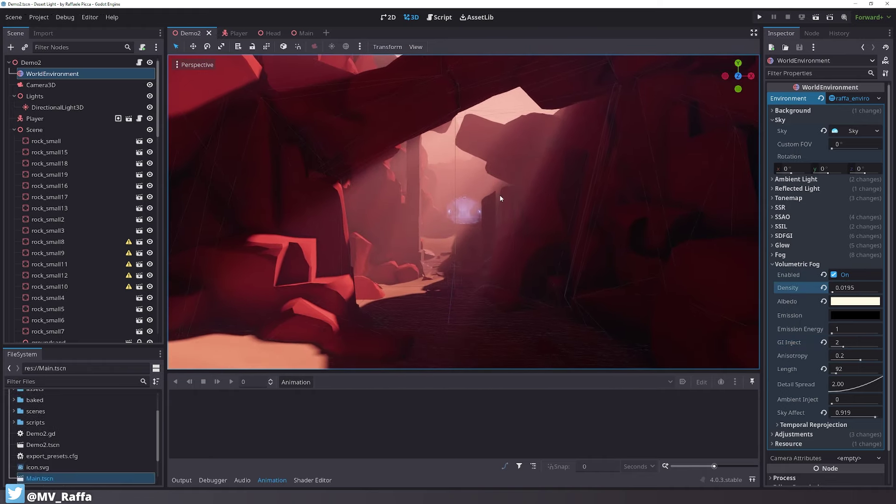
Collapse the Scene and Entrance branches in the node tree and select the directional light
click(65, 129)
click(14, 129)
click(14, 152)
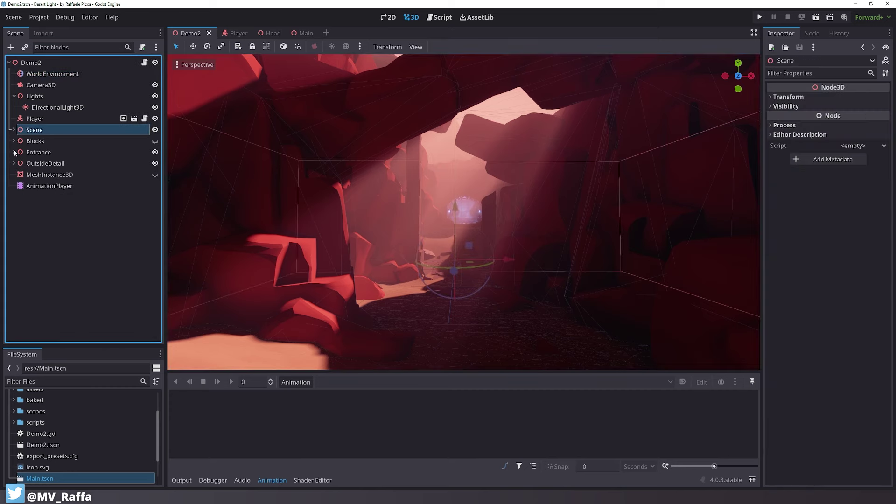
click(44, 107)
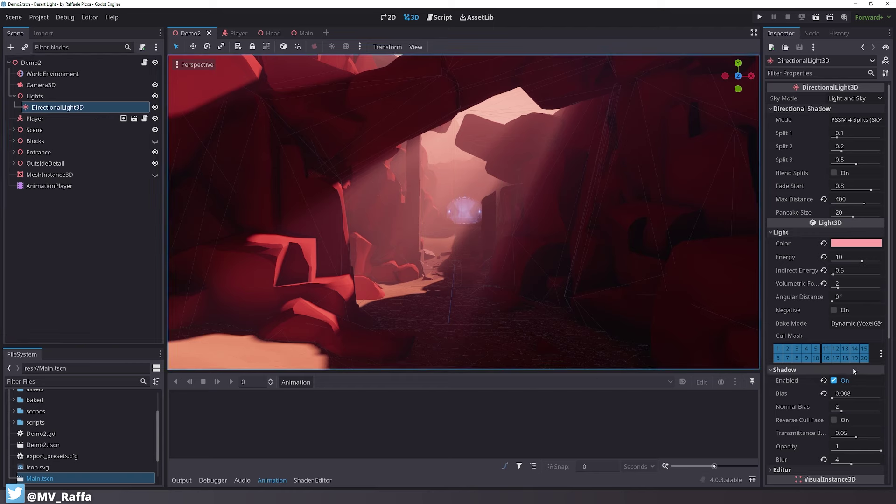
Try resetting the directional light's rotation to default, and undo the reset
scroll(852, 370, down, 5)
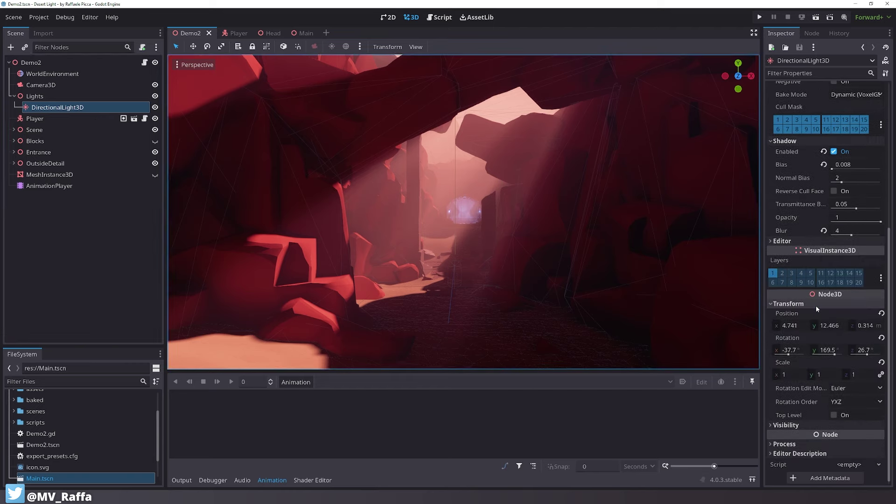
click(880, 338)
key(ctrl+z)
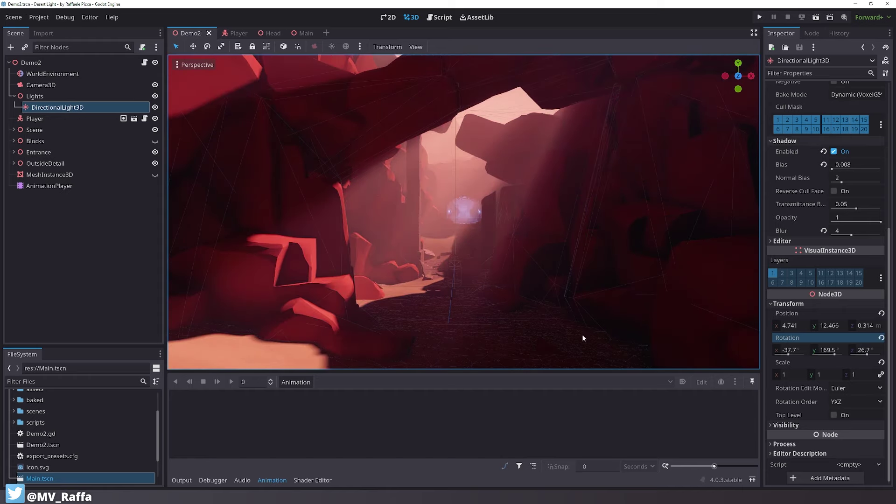
Create a new animation named light_anim
click(294, 382)
click(309, 393)
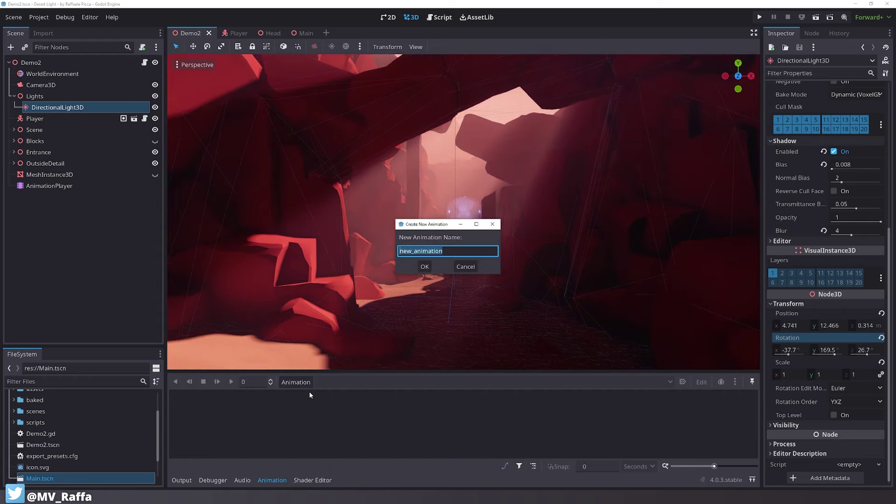
text(light_anim)
key(Return)
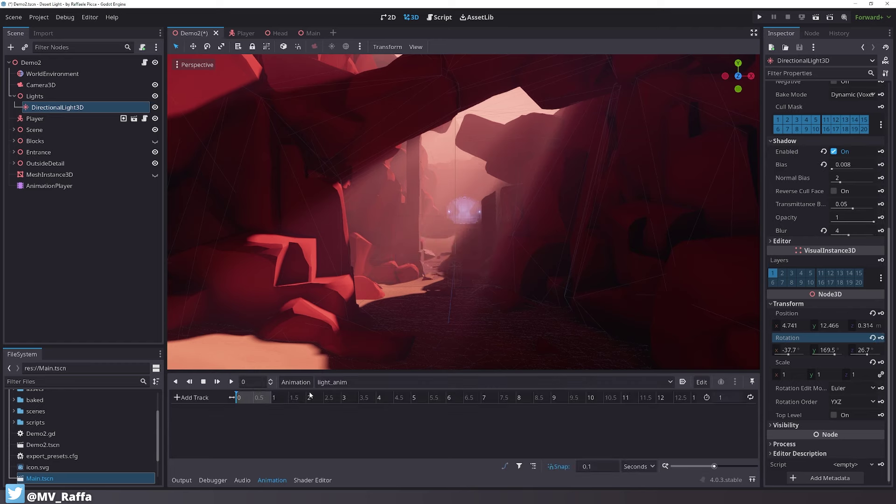
Keyframe the directional light's rotation at 0 seconds and set the animation length to 5 seconds
click(881, 338)
click(416, 266)
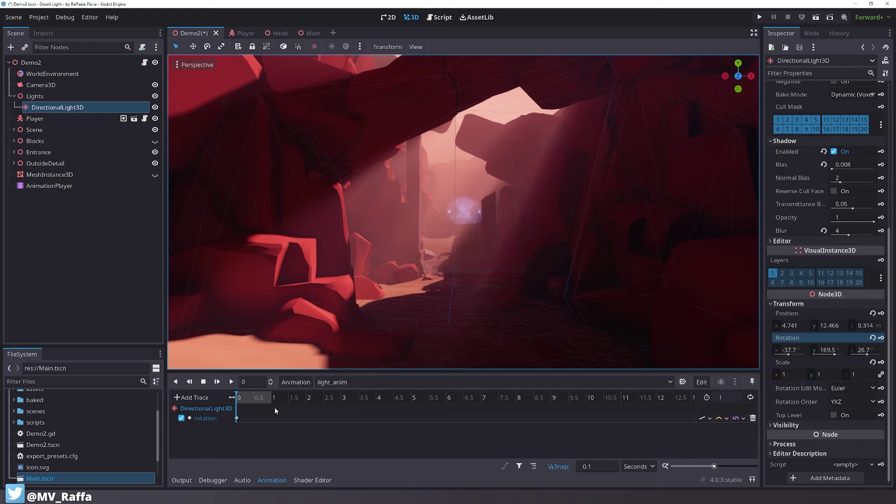
click(723, 397)
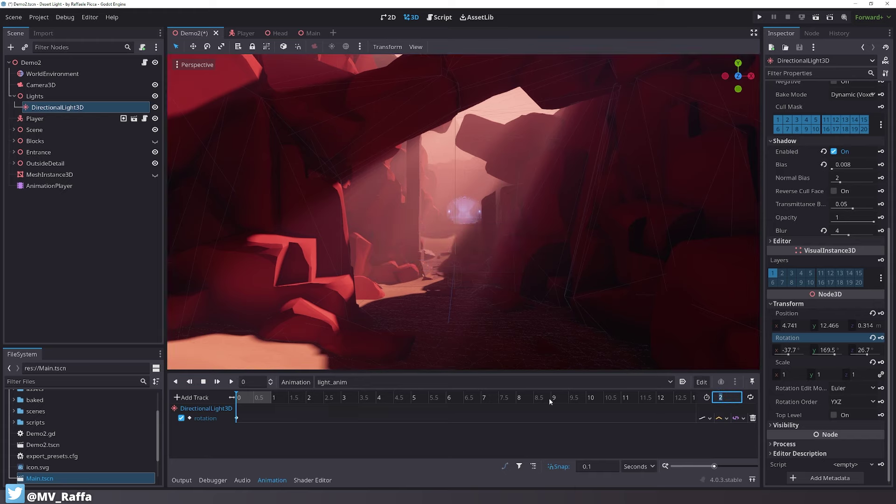
text(5)
key(Return)
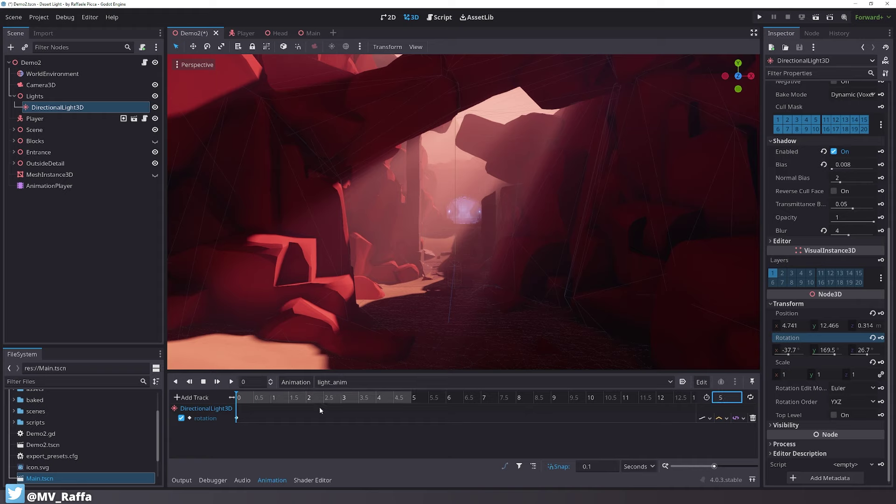
Try keyframing changed directional light rotations at 2.5 seconds and 1.3 seconds
click(302, 402)
mouse_move(793, 350)
mouse_down()
mouse_move(755, 350)
mouse_move(854, 352)
mouse_move(791, 353)
mouse_up()
click(881, 338)
click(309, 400)
mouse_move(310, 400)
mouse_down()
mouse_move(204, 405)
mouse_move(323, 407)
mouse_up()
drag(250, 408, 281, 409)
mouse_move(832, 353)
mouse_down()
mouse_move(787, 354)
mouse_move(831, 354)
mouse_up()
click(881, 338)
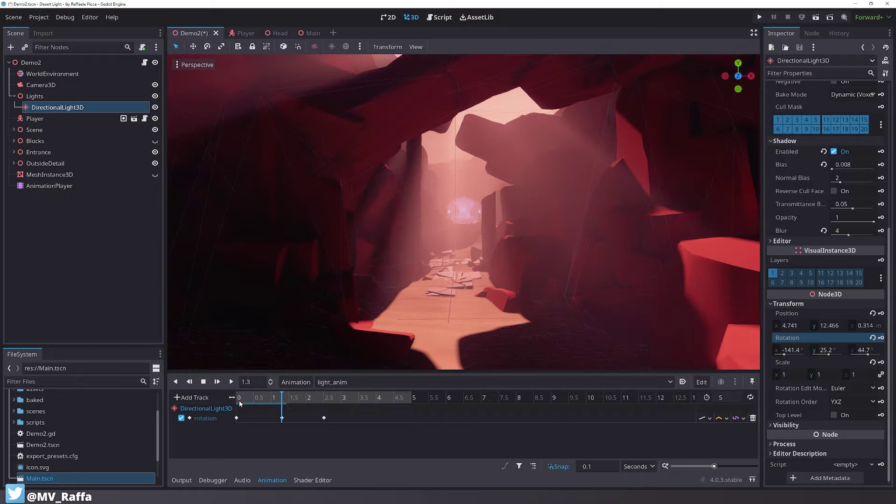
Scrub the animation to 2.5 seconds and try a different Y rotation for the directional light there
drag(239, 399, 324, 409)
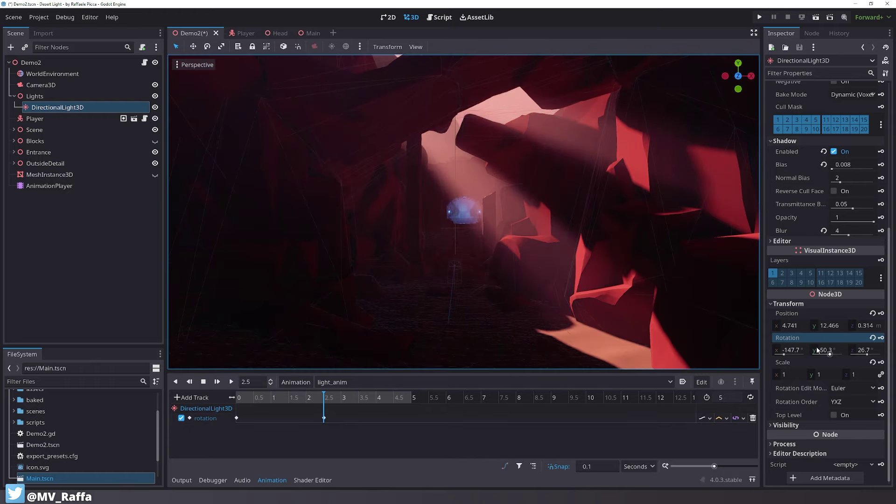
mouse_move(817, 350)
mouse_down()
mouse_move(804, 350)
mouse_move(821, 349)
mouse_up()
click(325, 398)
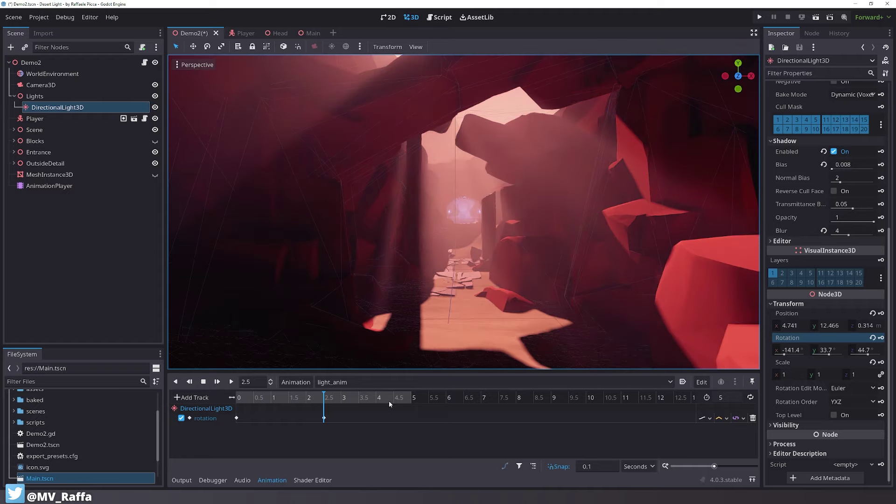
Reset the directional light's rotation to default
scroll(471, 258, down, 10)
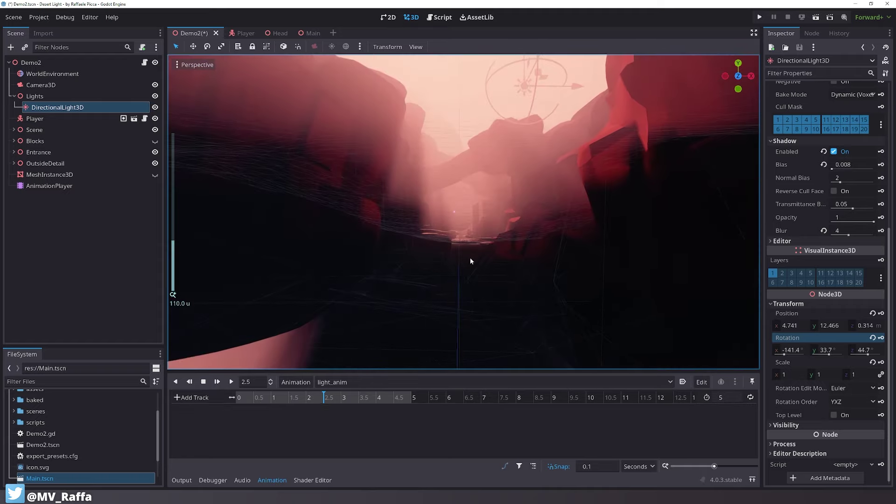
scroll(499, 178, up, 6)
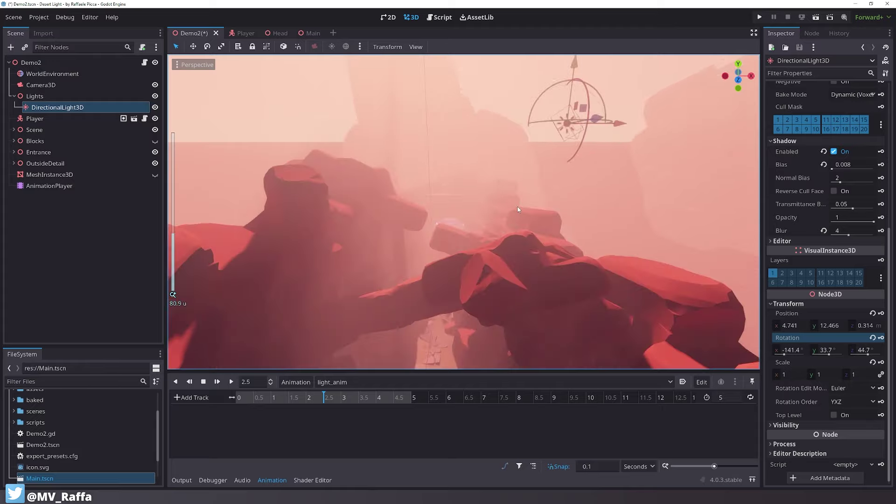
middle_drag(538, 211, 730, 230)
scroll(511, 239, up, 3)
scroll(511, 238, down, 3)
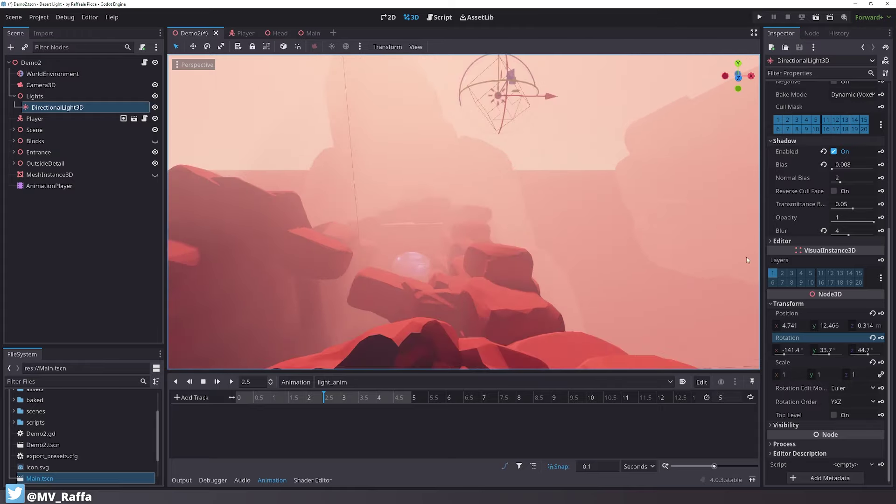
click(872, 338)
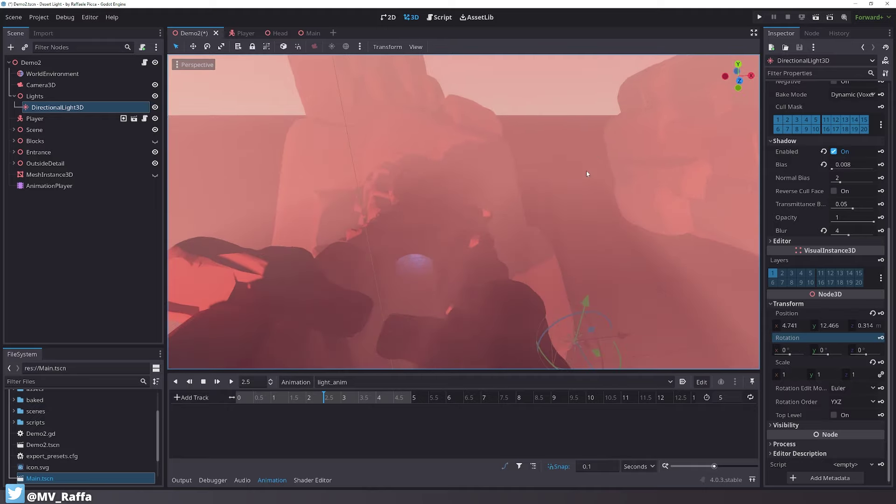
Reset the position, rotation and scale of the Lights parent node to their defaults
click(34, 96)
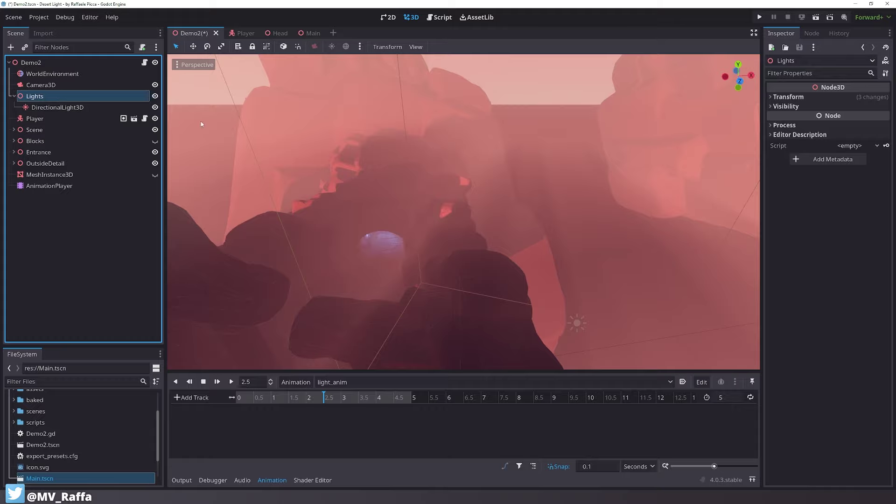
middle_drag(434, 214, 468, 172)
scroll(437, 194, down, 5)
middle_drag(477, 215, 481, 188)
middle_drag(415, 263, 435, 267)
click(793, 97)
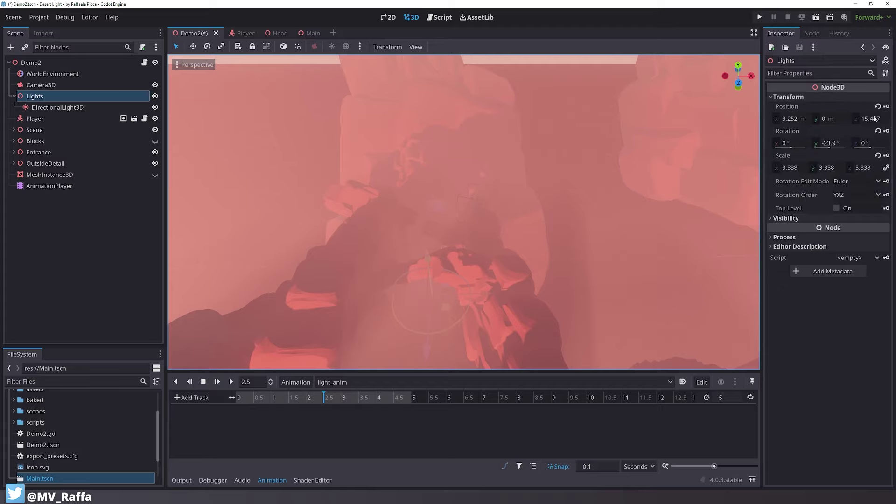
click(878, 131)
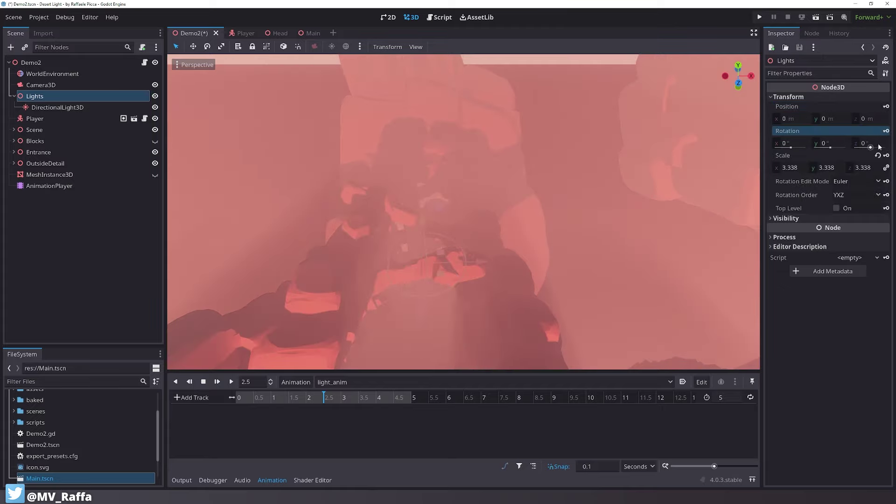
middle_drag(733, 186, 230, 155)
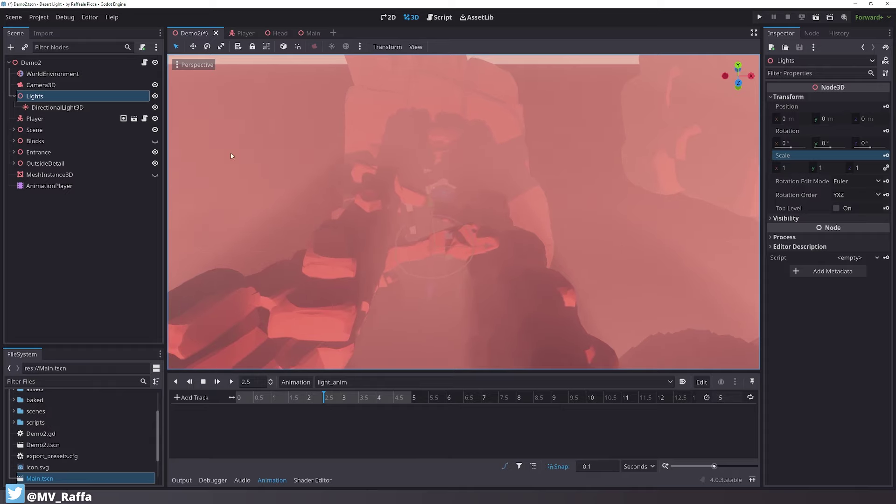
Reset the directional light's position and scale to default, and set its X position to 100 m
click(60, 108)
scroll(491, 194, up, 5)
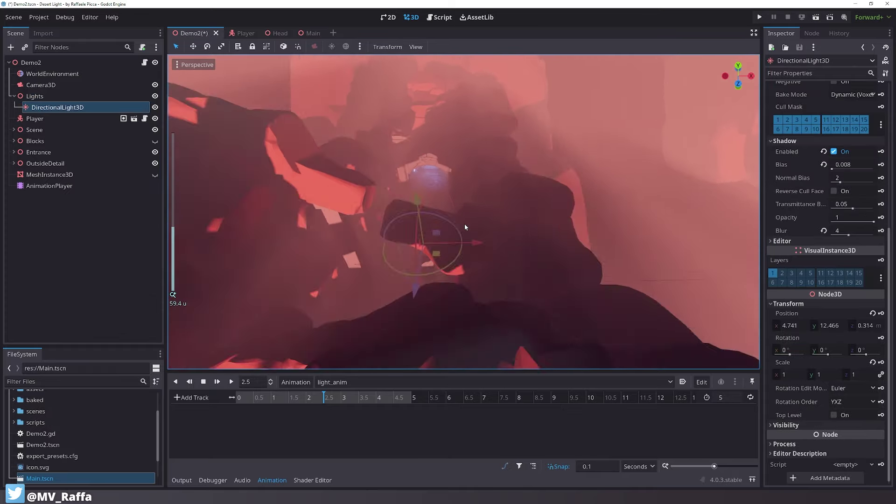
shift+middle_drag(464, 223, 451, 231)
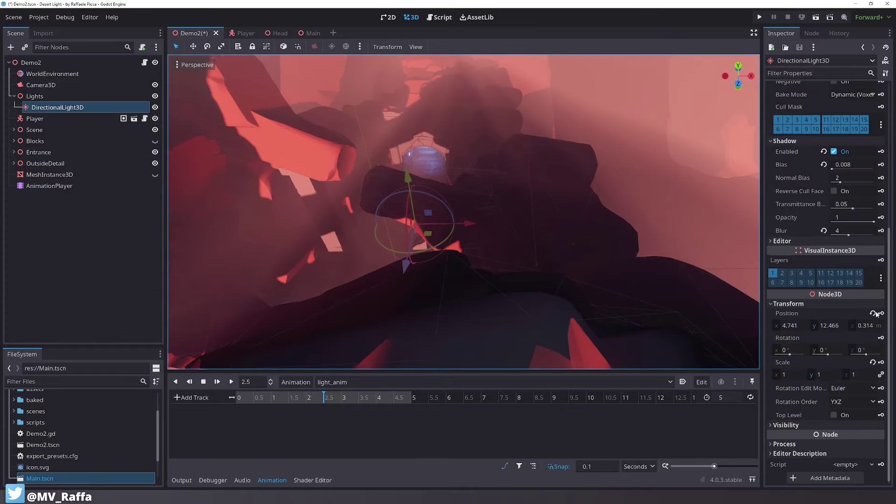
click(872, 313)
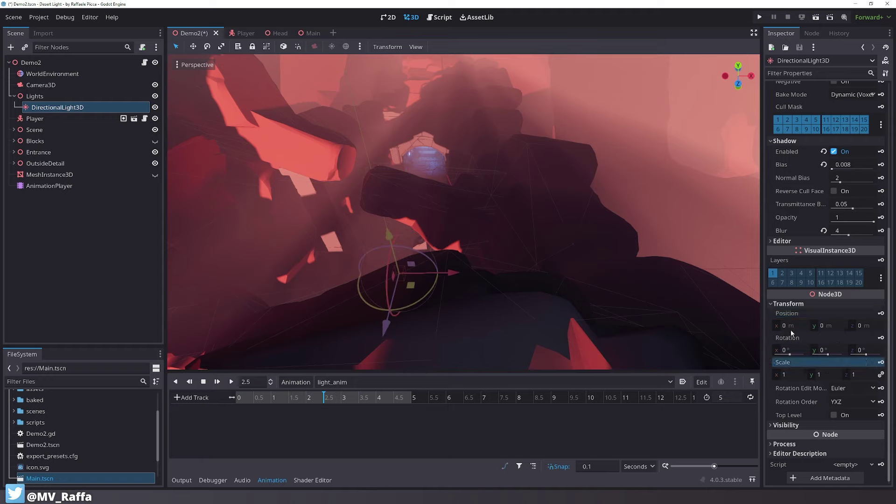
drag(792, 331, 810, 332)
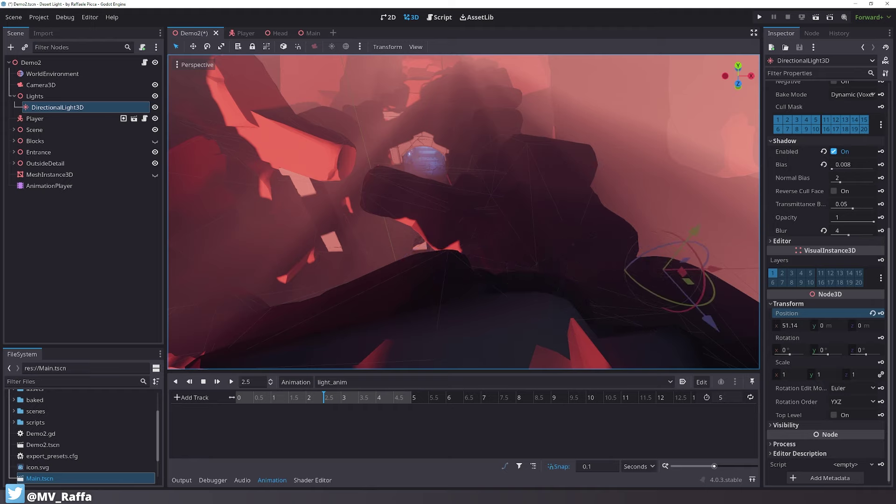
drag(791, 326, 810, 325)
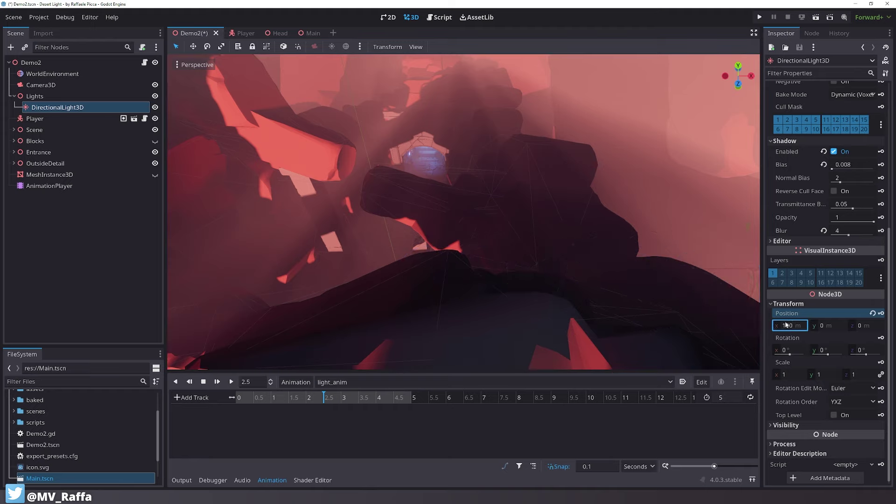
Rotate the directional light to 90° about the Y axis
scroll(688, 268, up, 5)
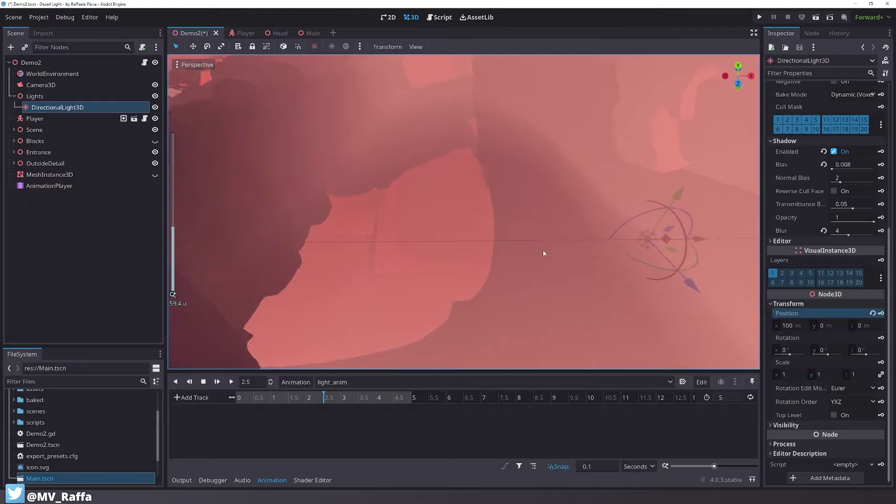
middle_drag(543, 254, 514, 247)
drag(559, 262, 597, 245)
Try rotating the Lights parent node freely on several axes to swing the light across the canyon
scroll(597, 245, down, 5)
shift+middle_drag(435, 260, 515, 185)
click(70, 97)
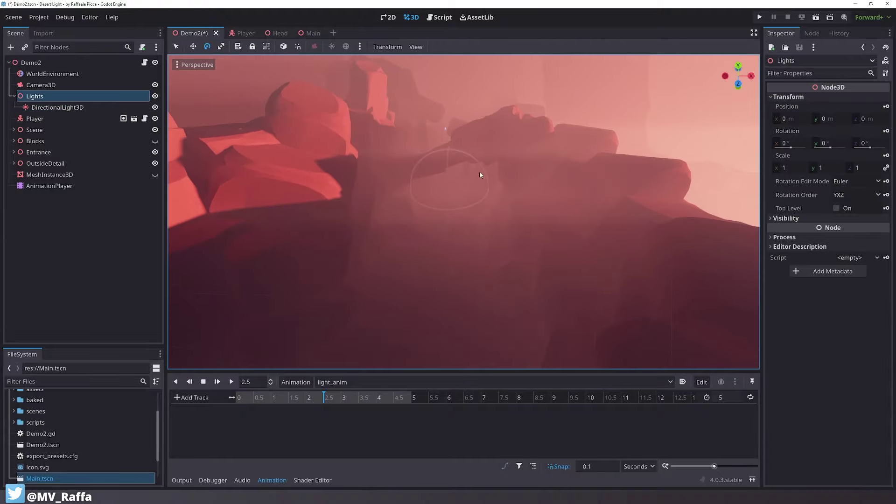
drag(482, 169, 450, 140)
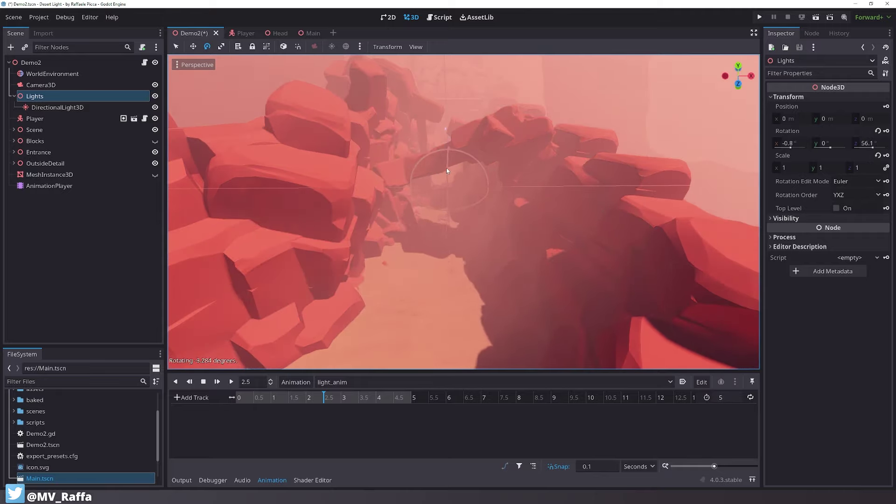
drag(447, 171, 458, 131)
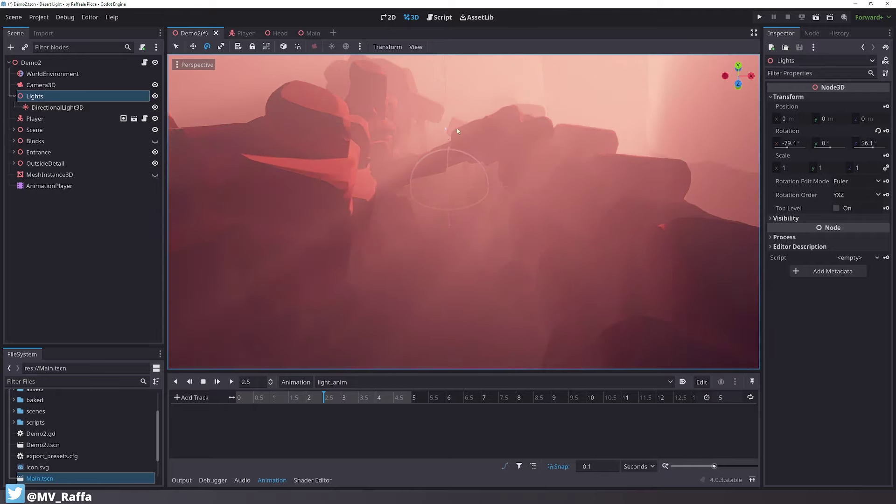
shift+middle_drag(456, 129, 460, 182)
drag(443, 239, 493, 245)
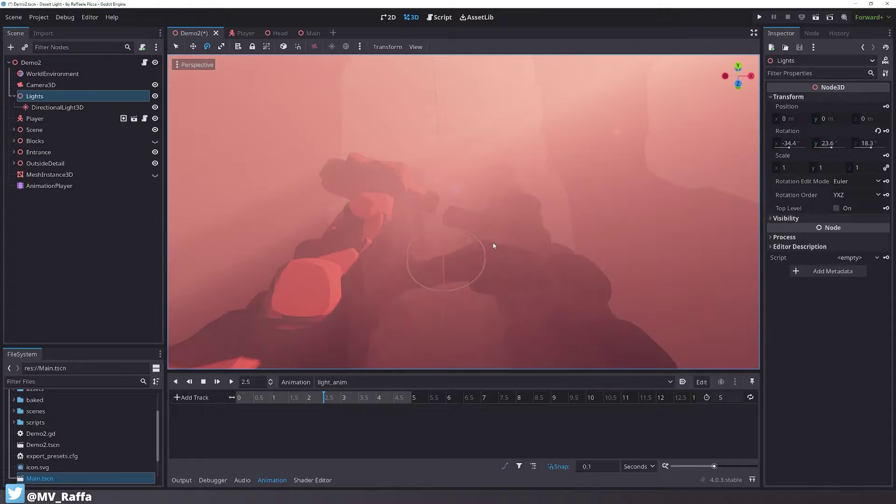
Undo the Lights node rotations and try another rotation, checking the light from inside the canyon
key(ctrl+z)
middle_drag(459, 252, 434, 212)
key(ctrl+z)
key(ctrl+z)
drag(434, 212, 460, 259)
middle_drag(459, 259, 513, 171)
scroll(513, 171, up, 5)
Enable local-space transforms and turn off the viewport's environment display
key(t)
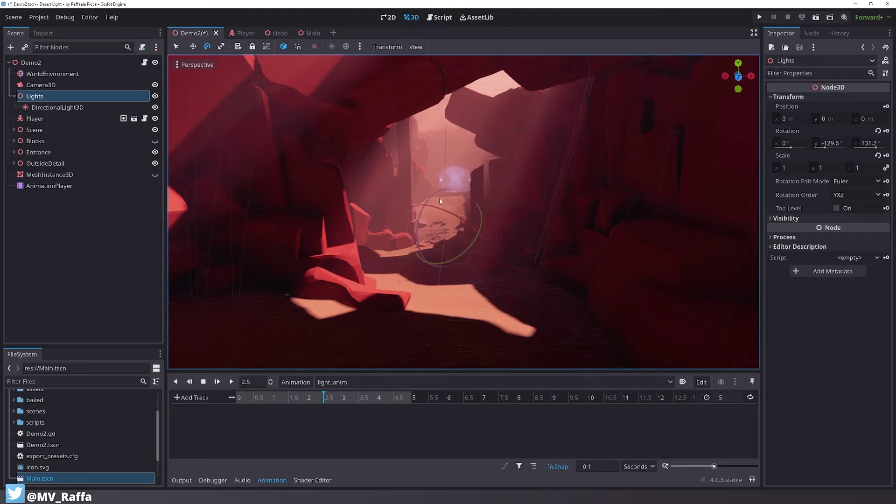
scroll(440, 200, down, 6)
middle_drag(439, 200, 396, 206)
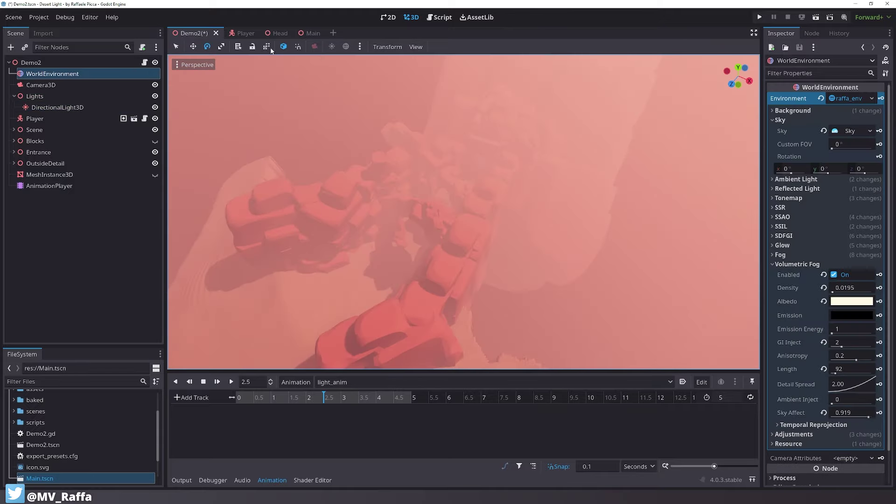
click(361, 46)
click(333, 48)
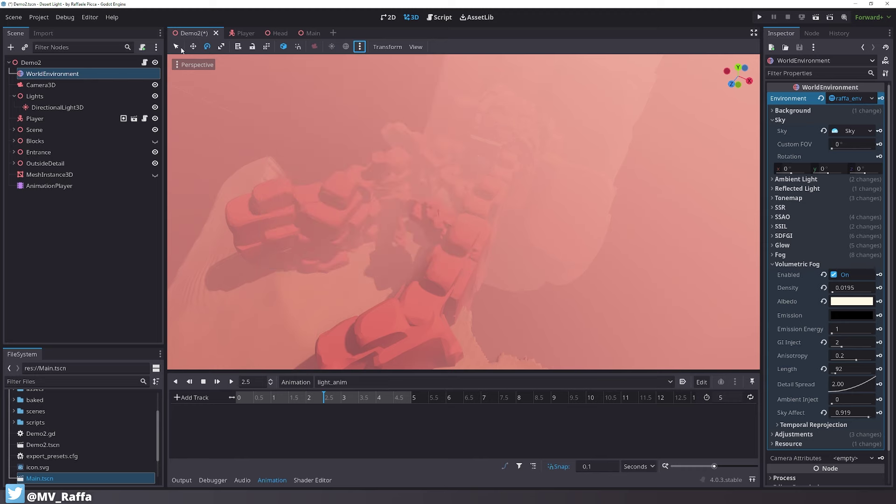
click(186, 64)
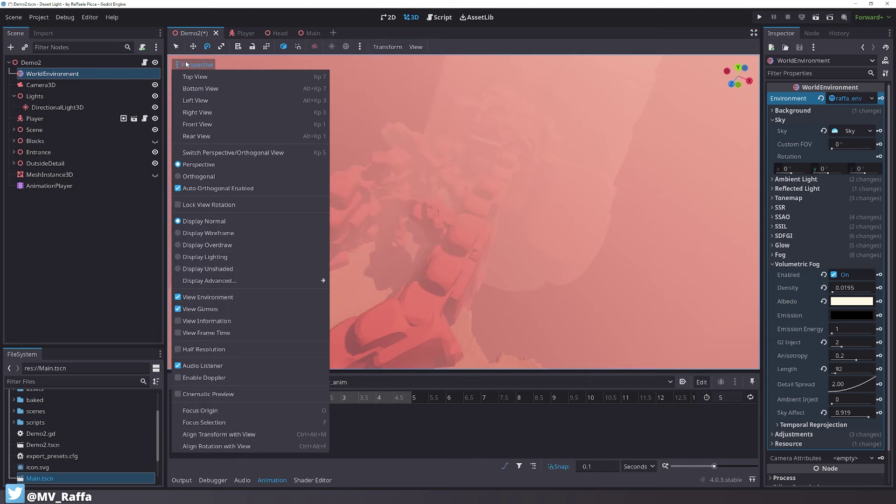
click(218, 297)
click(448, 220)
scroll(456, 210, up, 3)
middle_drag(456, 210, 497, 195)
scroll(498, 195, up, 2)
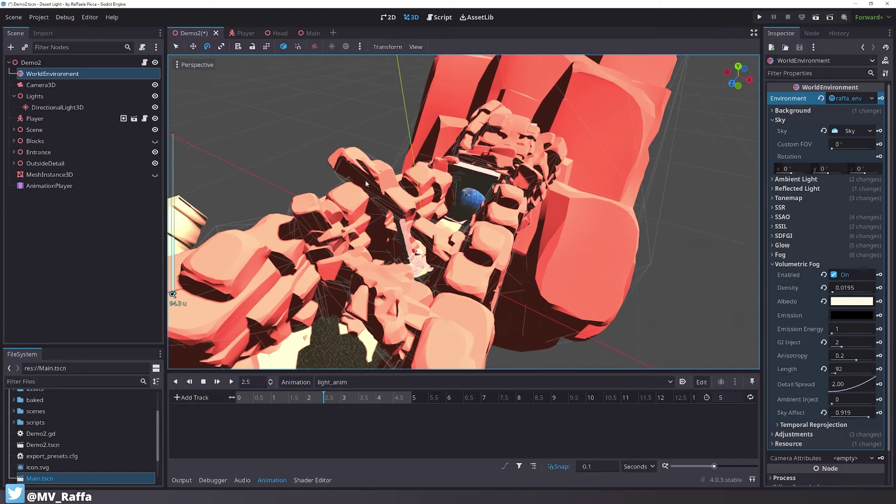
Focus the view on the directional light and reset the Lights parent node's rotation to default
click(58, 107)
key(f)
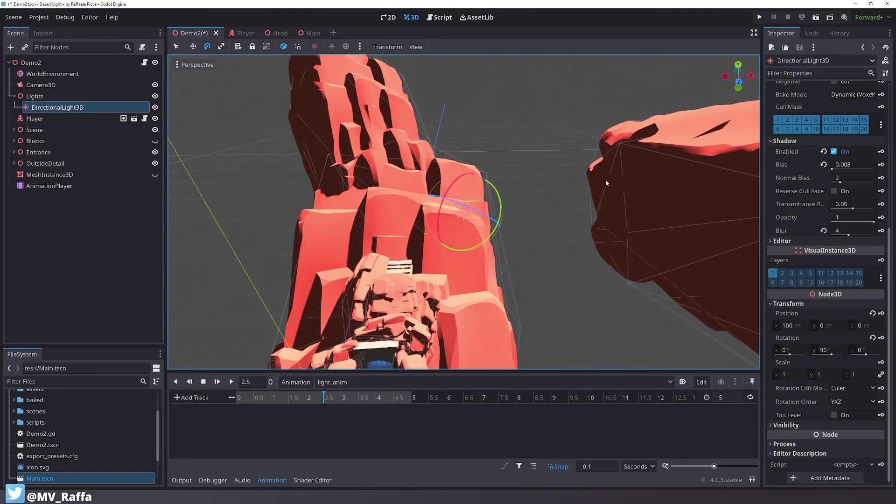
middle_drag(597, 173, 511, 134)
click(34, 96)
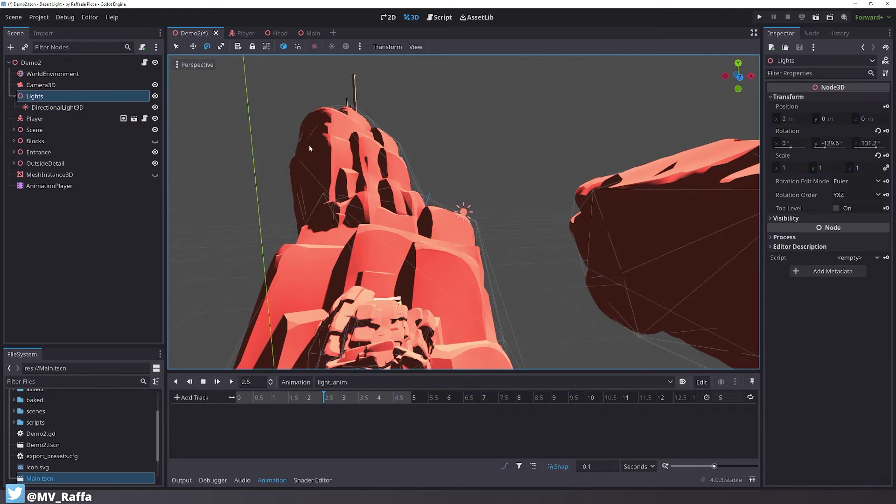
click(877, 131)
Rotate the Lights node to about 48° around Y and -24.4° around X
scroll(555, 196, down, 5)
middle_drag(555, 196, 555, 229)
scroll(555, 232, up, 4)
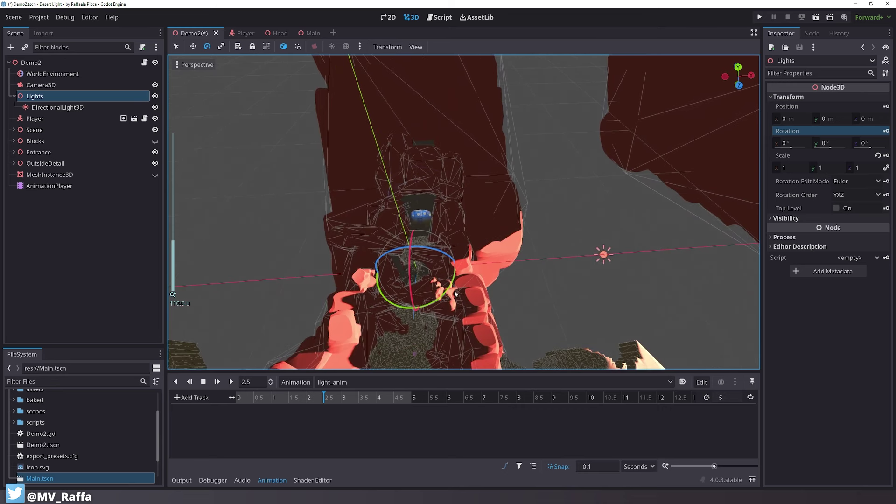
drag(445, 293, 445, 265)
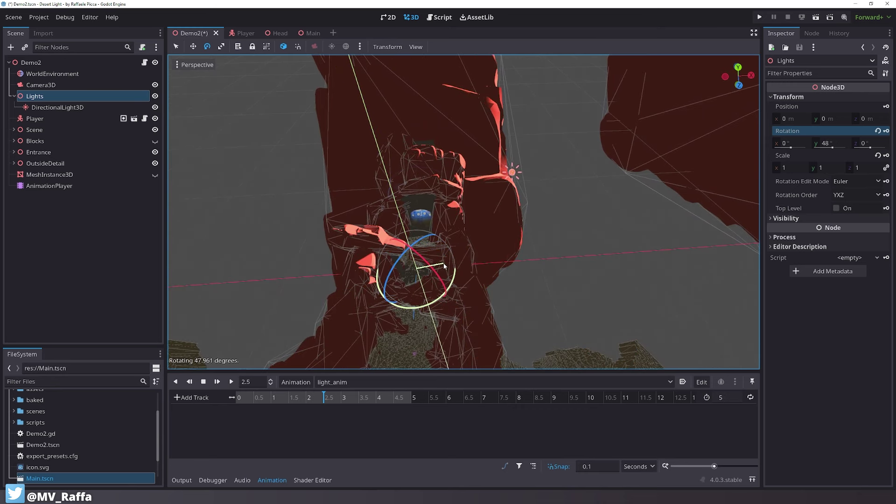
mouse_move(424, 242)
mouse_down()
mouse_move(446, 278)
mouse_move(430, 294)
mouse_move(409, 292)
mouse_move(427, 295)
mouse_move(443, 280)
mouse_move(420, 253)
mouse_up()
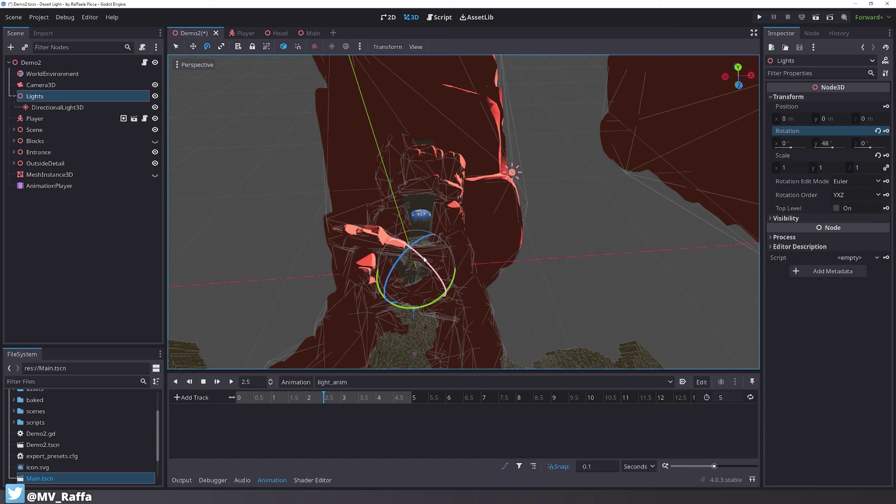
middle_drag(424, 259, 444, 253)
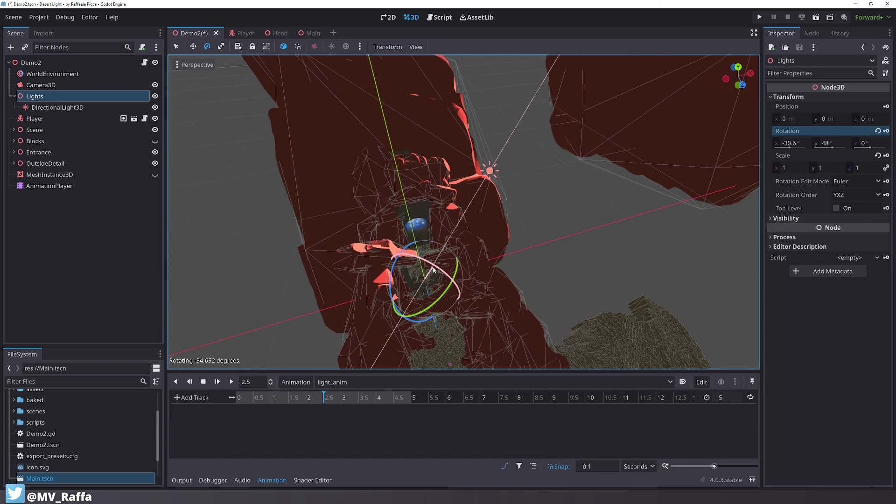
mouse_move(413, 251)
mouse_down()
mouse_move(401, 279)
mouse_move(413, 262)
mouse_up()
key(ctrl+z)
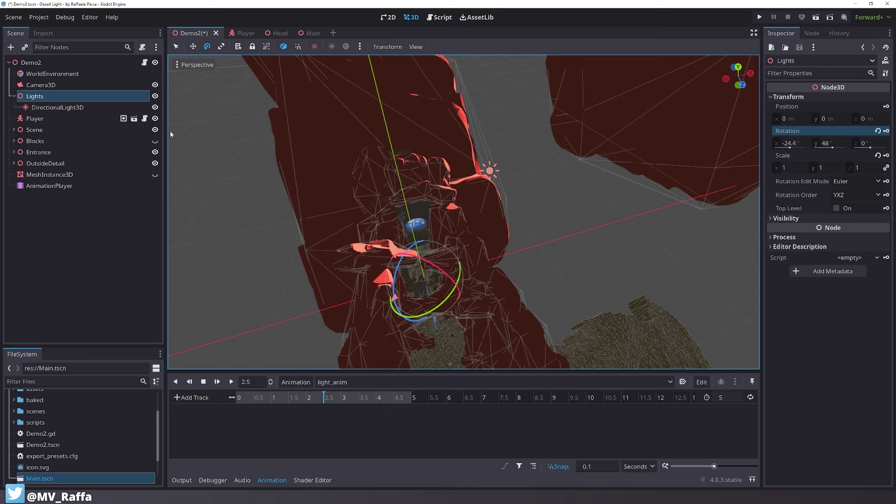
Key the Lights node's rotation at time 0 in light_anim, creating a new rotation track
click(49, 73)
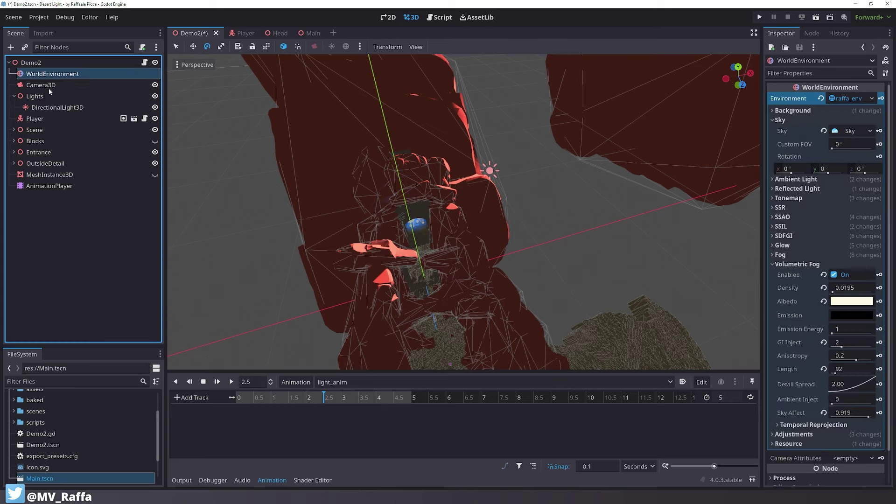
click(51, 187)
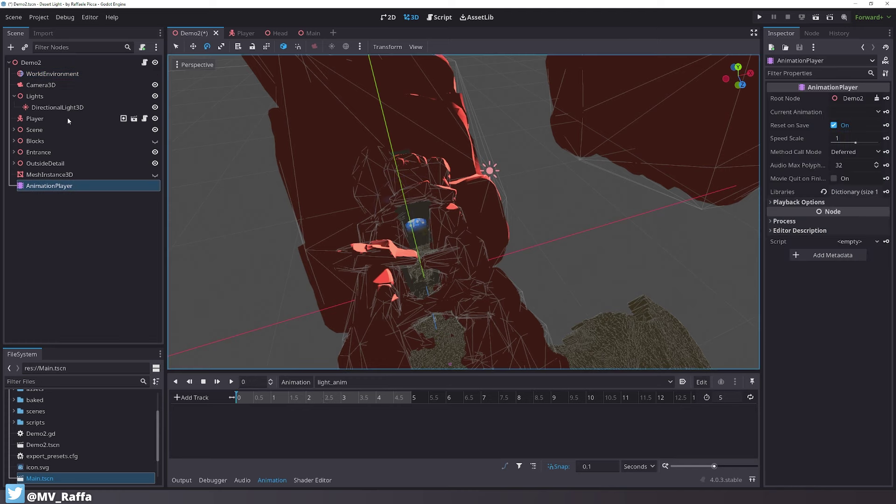
click(55, 97)
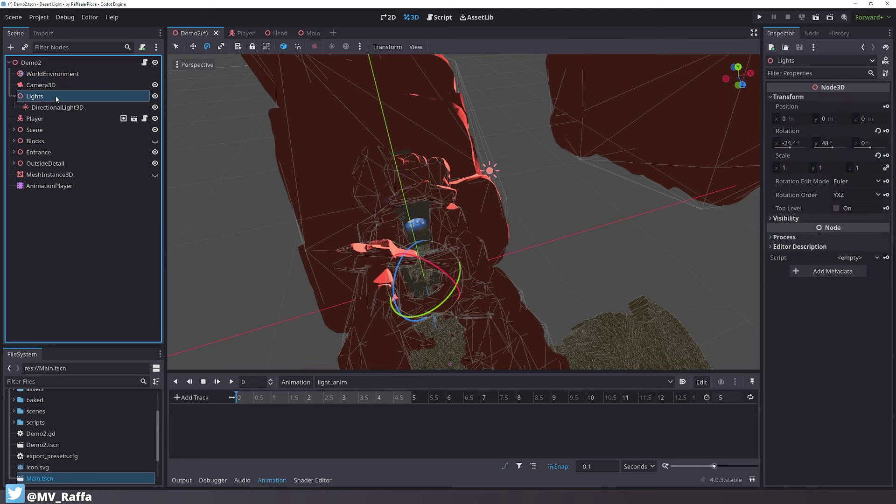
click(886, 131)
click(409, 267)
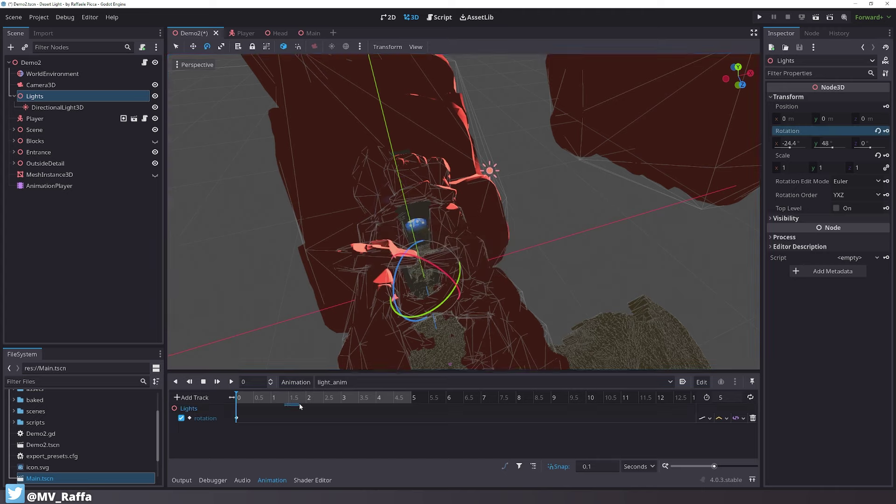
Swing the Lights node around its Z axis and key its rotation at 5 seconds, checking the light's motion along the timeline
drag(399, 405, 411, 401)
drag(395, 290, 820, 288)
click(239, 398)
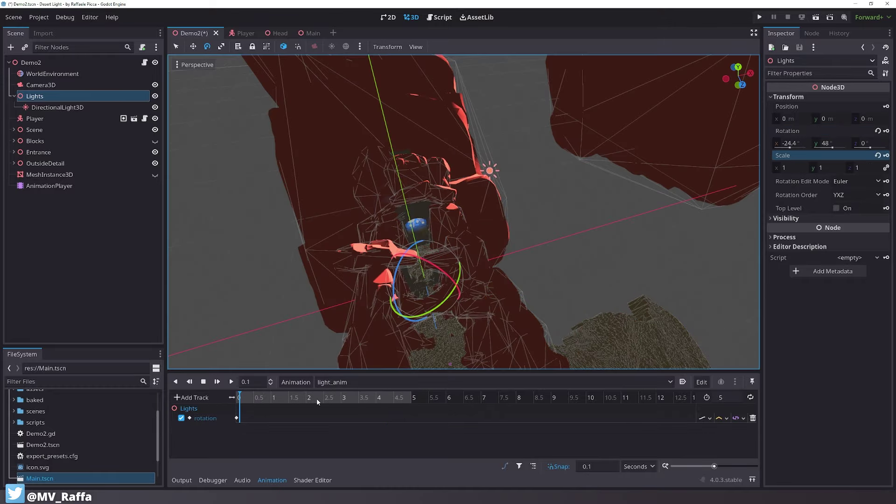
drag(395, 283, 767, 339)
click(885, 131)
drag(405, 398, 265, 402)
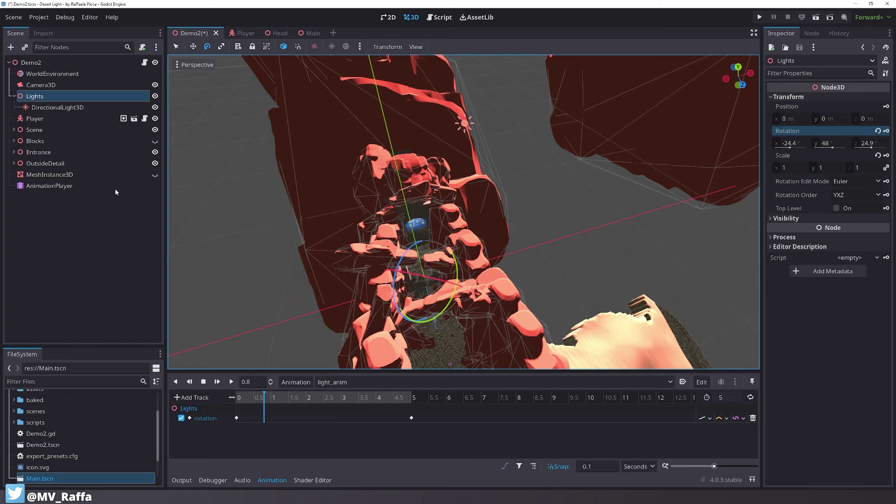
Turn the viewport's environment display back on and preview the light animation through Camera3D
click(195, 64)
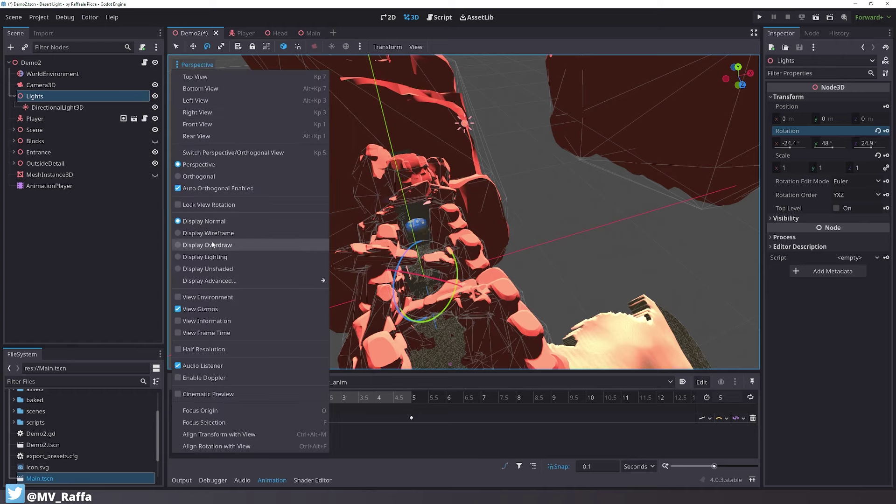
click(218, 297)
click(76, 210)
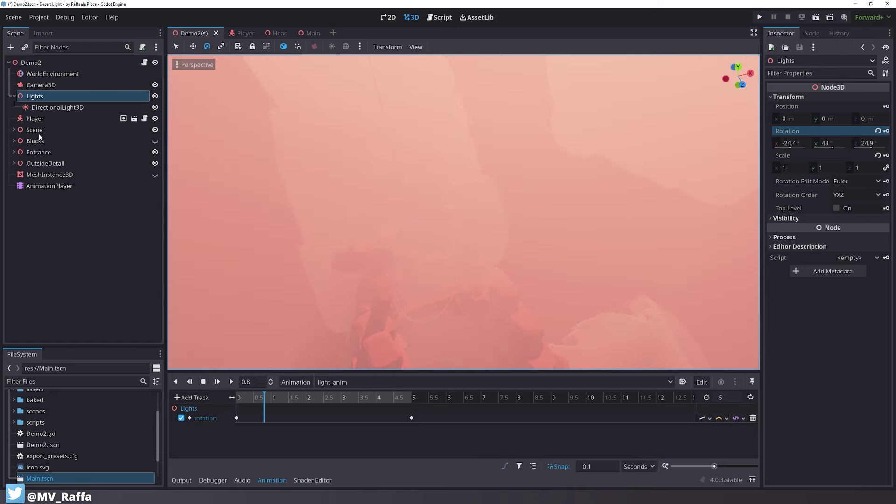
click(40, 88)
click(206, 77)
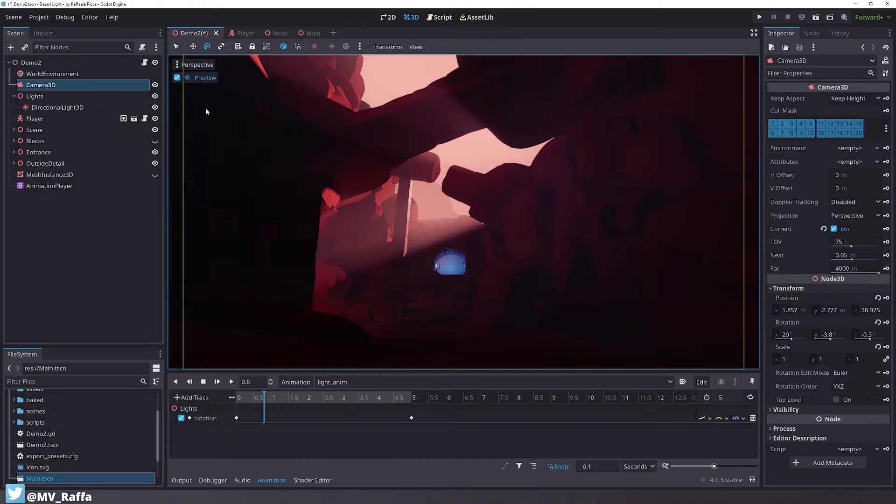
click(88, 221)
drag(236, 397, 292, 405)
Set DirectionalLight3D's own Y rotation to about 70.7° and return the animation to its start
click(93, 96)
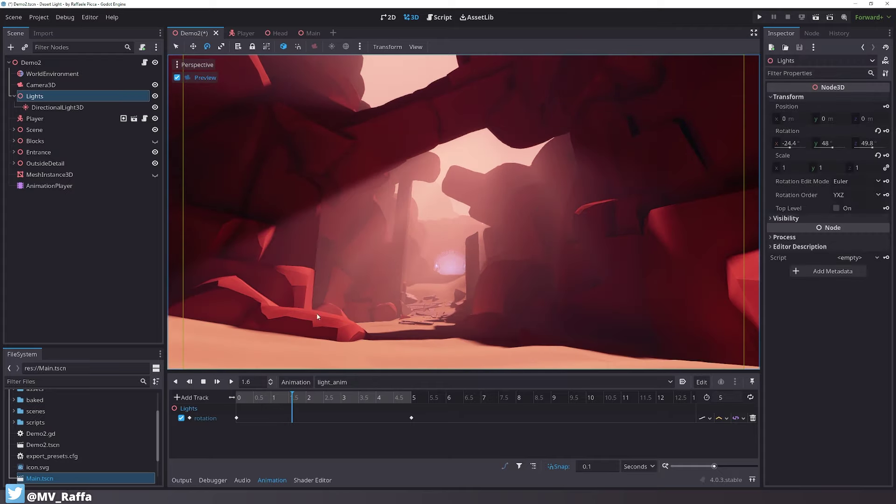
click(75, 107)
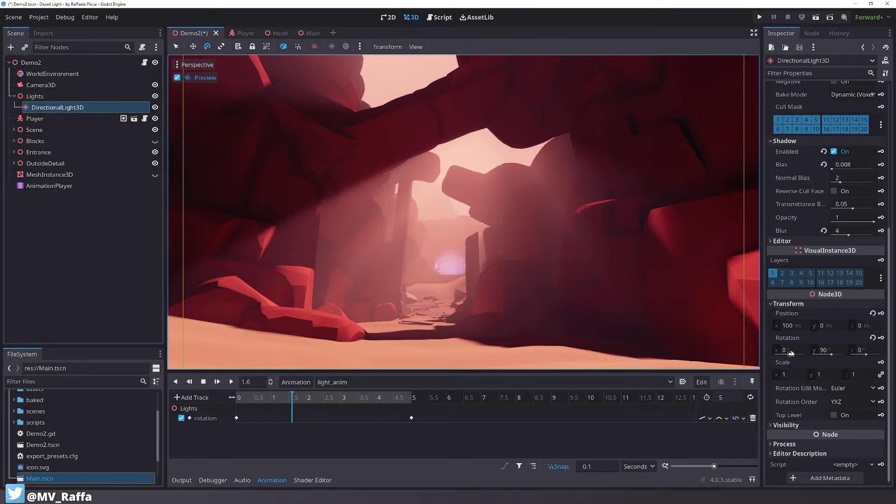
drag(790, 353, 839, 353)
key(ctrl+z)
drag(271, 381, 224, 386)
click(116, 280)
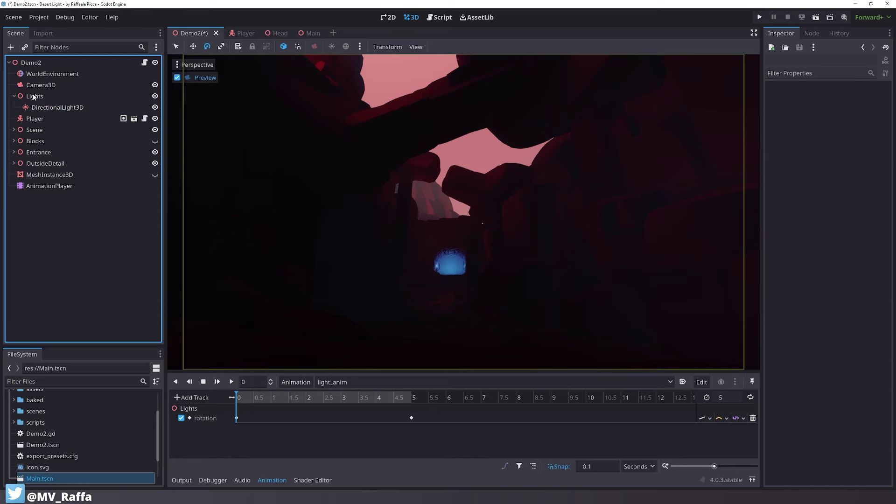
Key DirectionalLight3D's light color at 1.5 seconds, creating a new light_color track
click(35, 97)
click(58, 108)
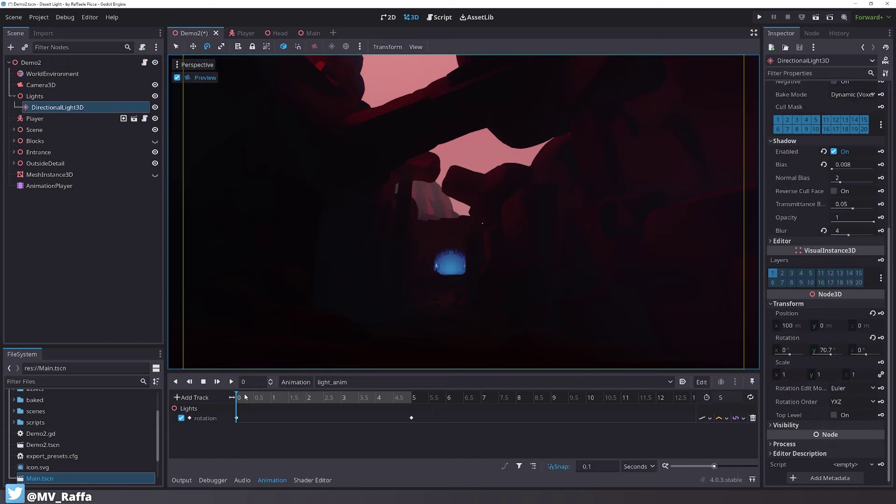
drag(246, 397, 274, 400)
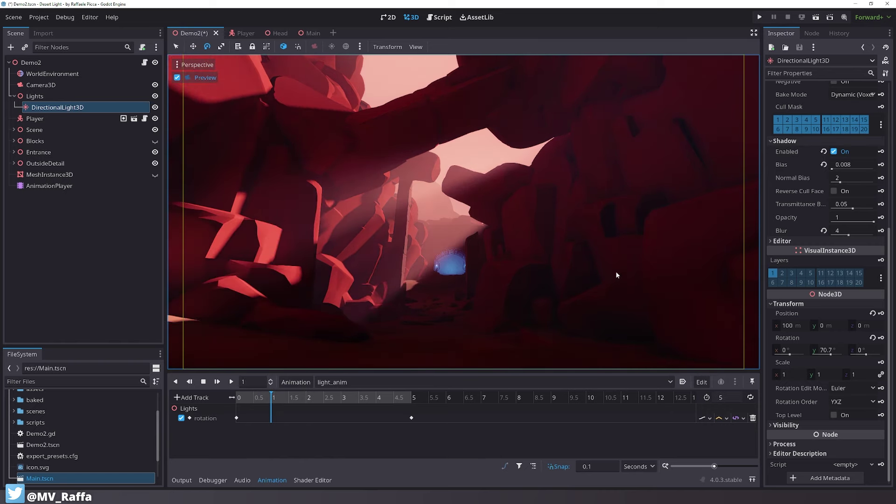
scroll(788, 160, up, 5)
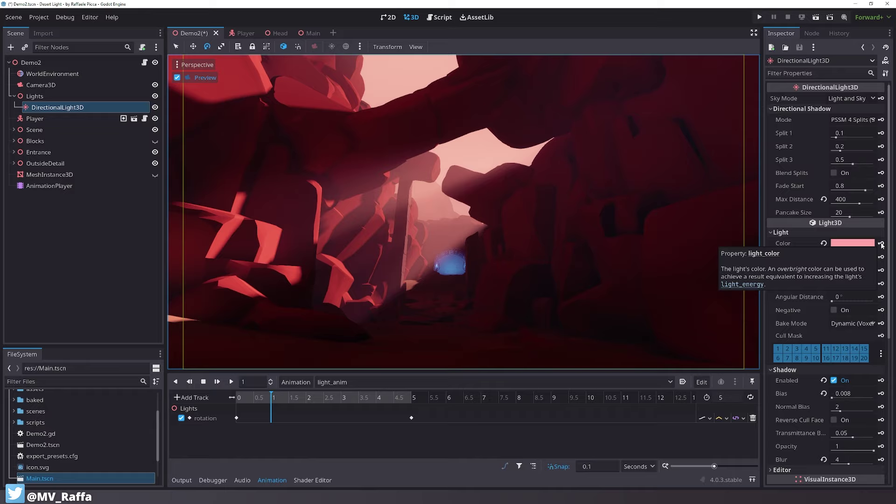
drag(315, 398, 289, 397)
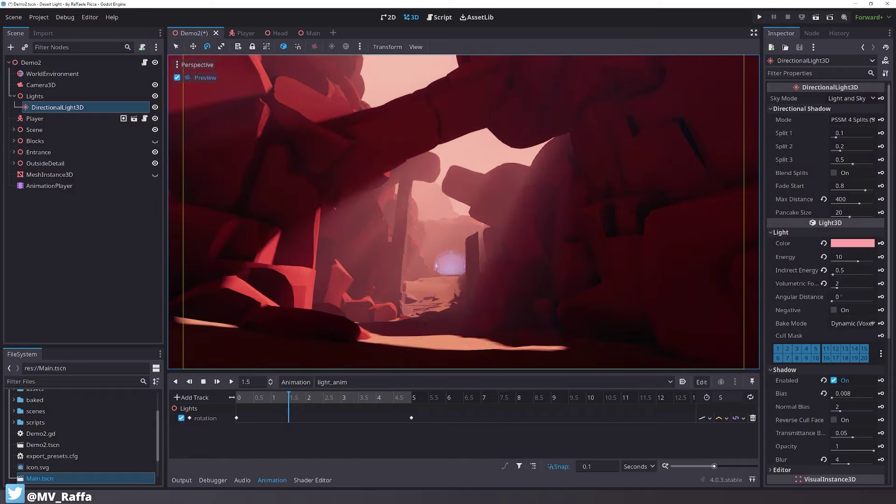
click(880, 243)
click(414, 260)
Set the directional light's color to the saturated pink ff7a8a at 0.8 seconds and key it
click(852, 243)
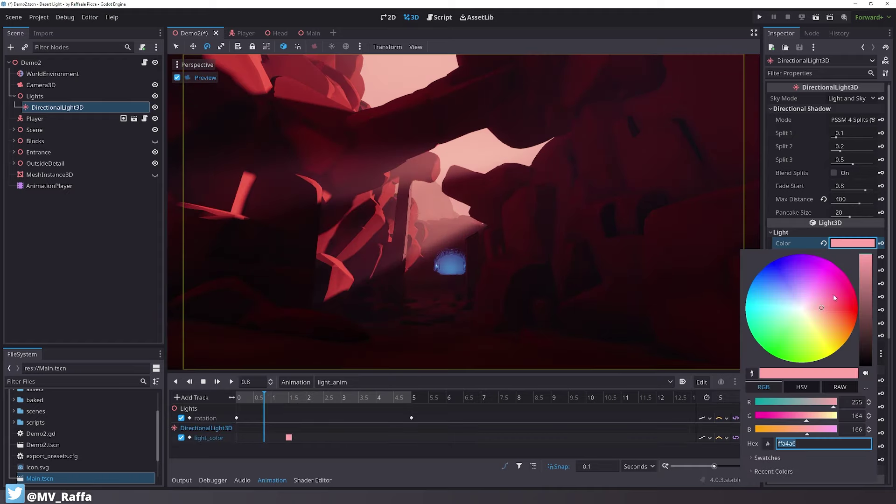
mouse_move(835, 298)
mouse_down()
mouse_move(841, 314)
mouse_move(828, 306)
mouse_up()
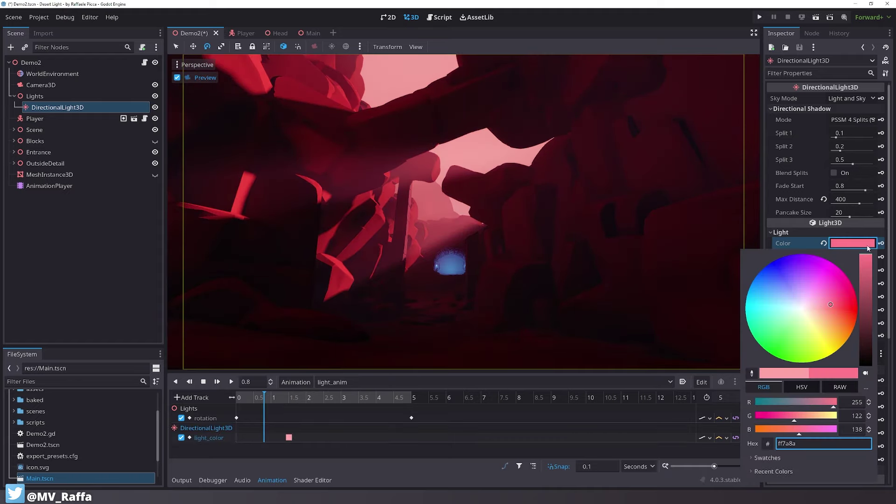
click(880, 243)
Key the light color as near-white ffecec at 2 seconds and again at 3 seconds
click(300, 400)
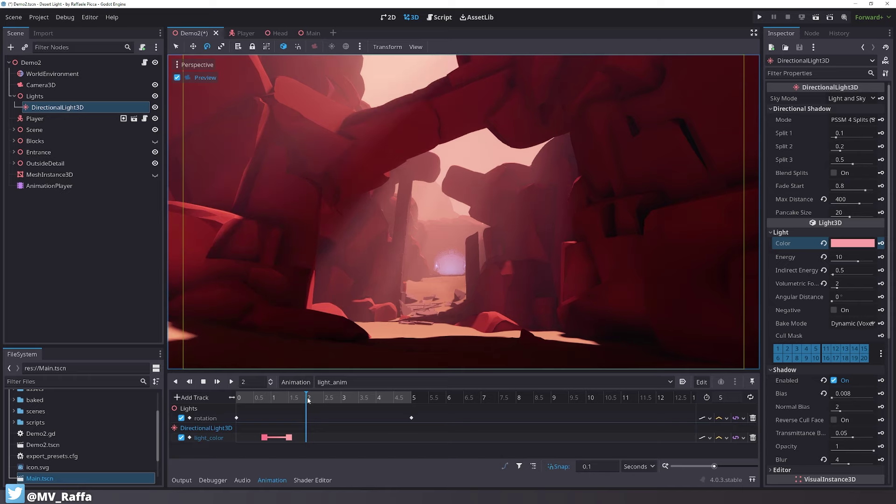
click(845, 242)
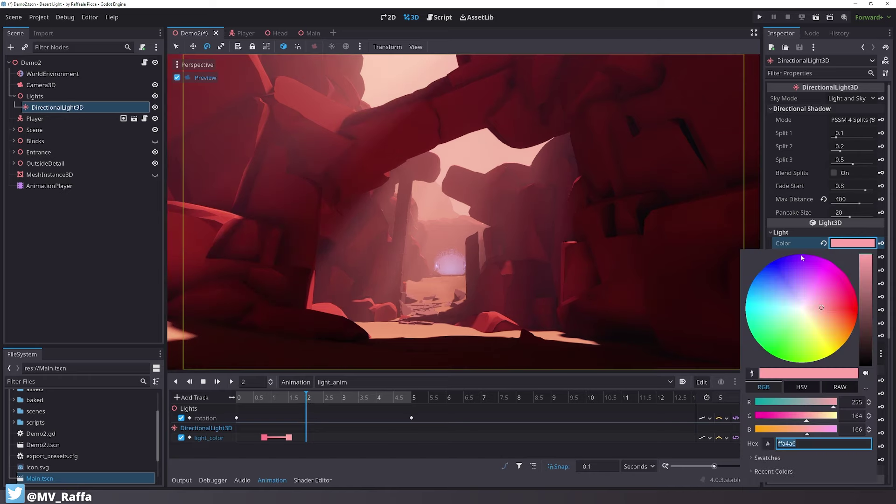
click(810, 307)
drag(810, 307, 805, 309)
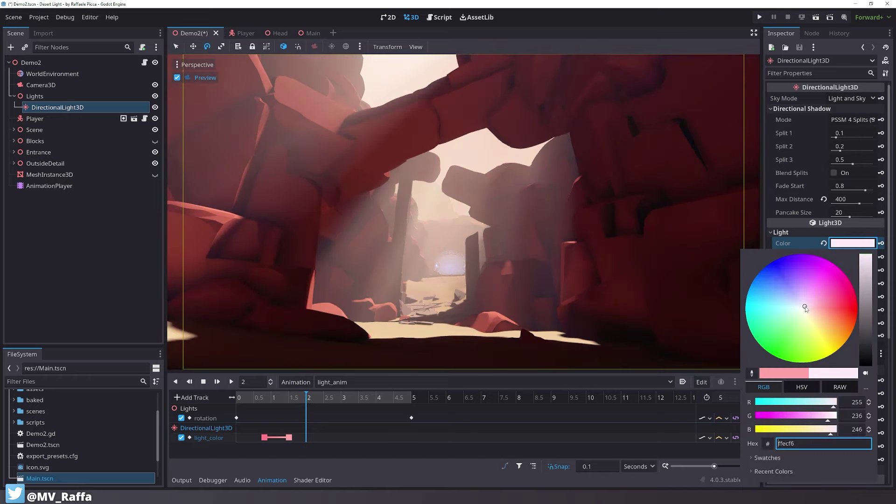
click(880, 242)
click(341, 399)
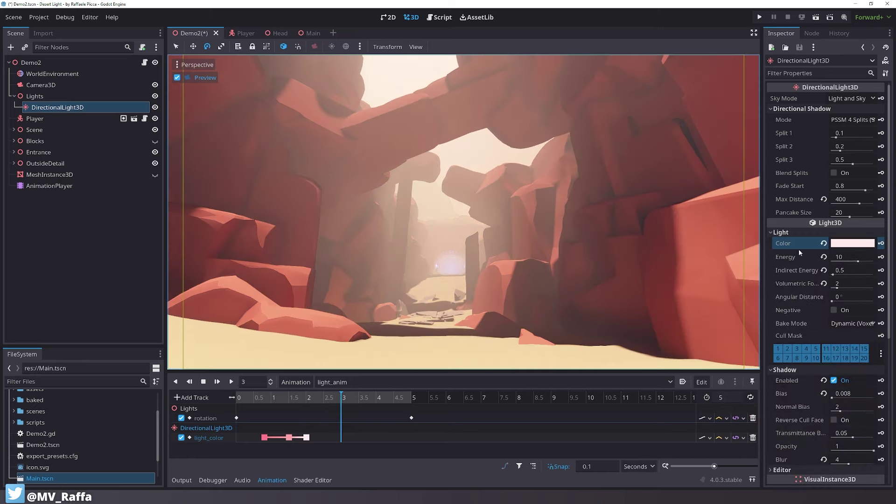
Change the light color to a peach orange at 4 seconds and key it
drag(362, 397, 377, 397)
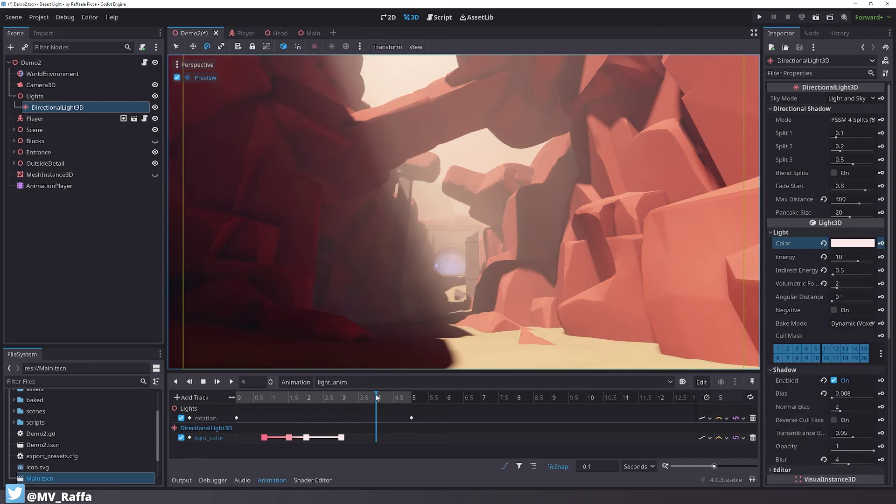
click(836, 245)
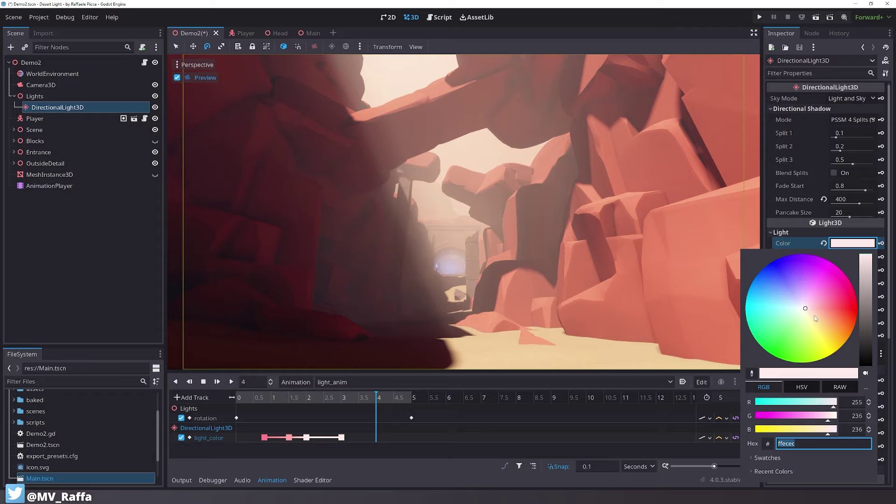
click(817, 317)
drag(821, 316, 825, 316)
click(879, 244)
click(880, 243)
Change the light color to a reddish pink at 4.5 seconds and key it
click(395, 397)
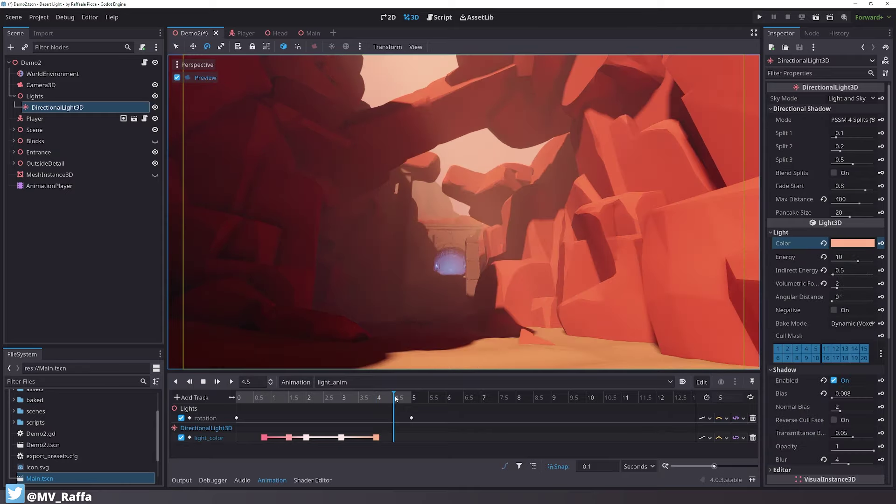
click(856, 243)
click(815, 293)
click(827, 305)
click(880, 244)
click(880, 243)
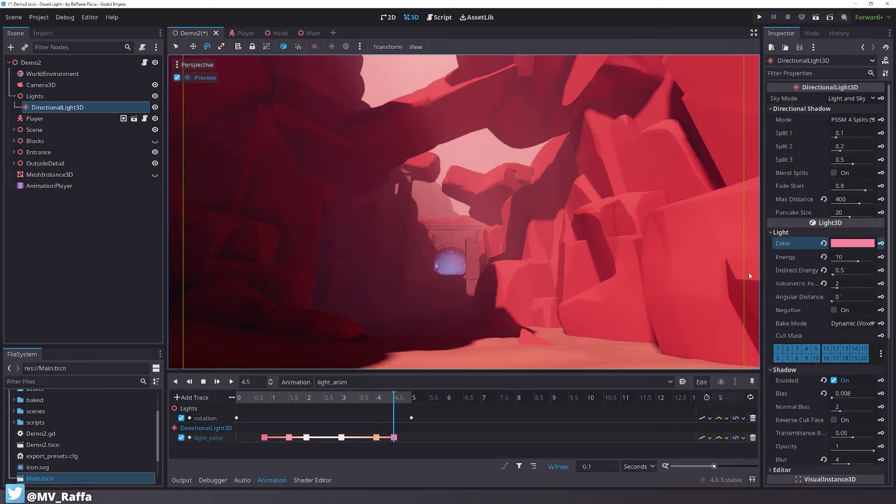
Replace the light color key at 1.5 seconds with a more magenta pink
click(288, 397)
click(846, 244)
click(821, 300)
click(880, 243)
click(880, 243)
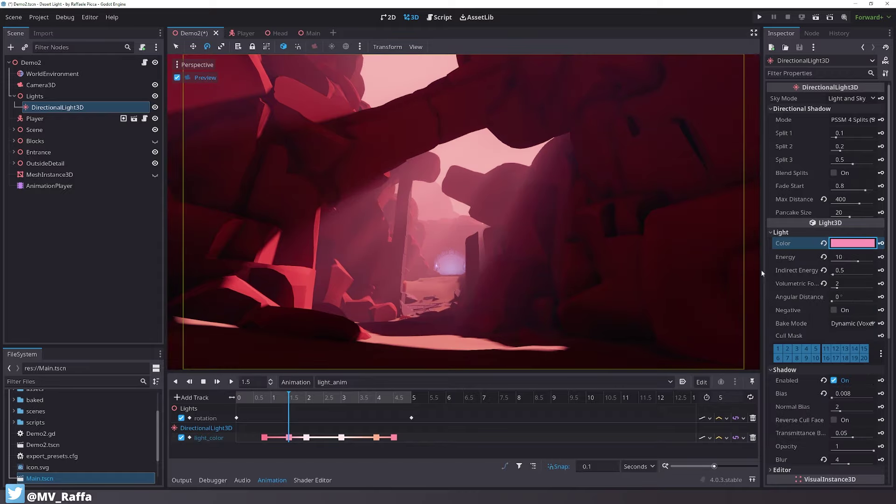
Play light_anim from the start to review the light's movement and color changes, returning to time 0
click(238, 397)
click(230, 382)
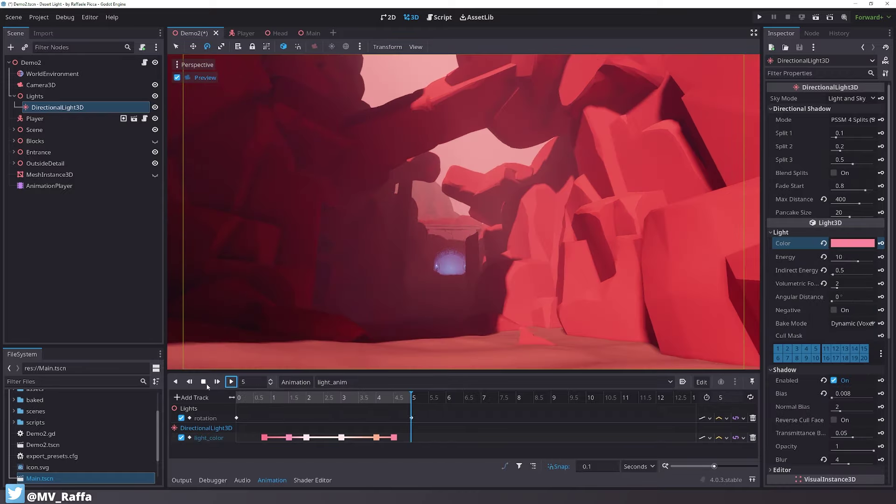
drag(261, 397, 240, 395)
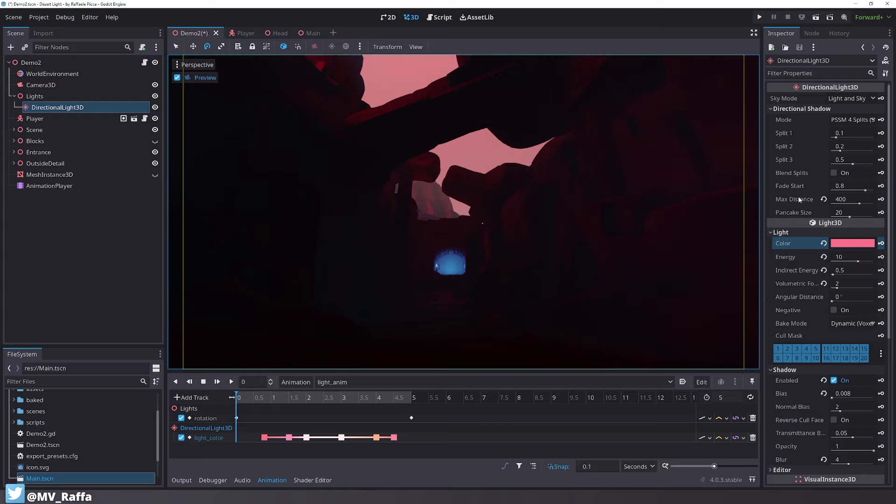
Key the directional light's energy of 10 at 1.5 seconds on a new light_energy track and go to 0.8 seconds
click(289, 397)
click(881, 257)
click(414, 268)
click(264, 397)
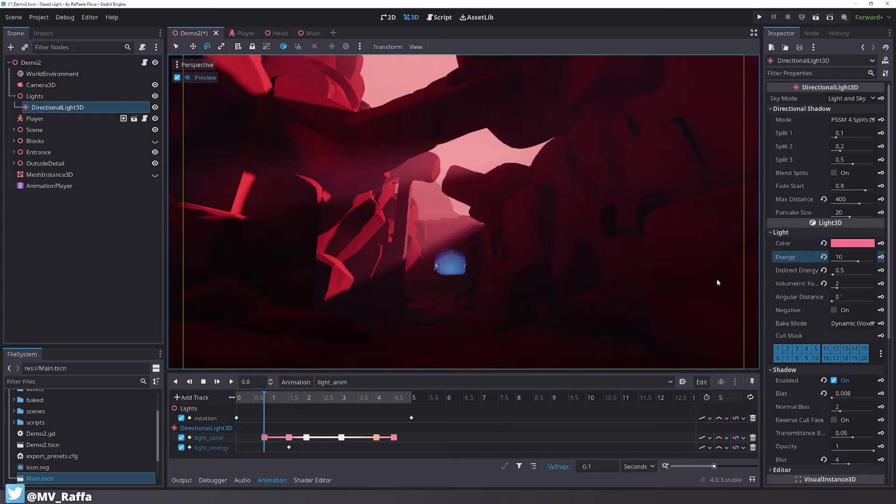
Key the directional light's energy of 0 and move that light_energy key to 0.4 seconds
drag(853, 257, 824, 257)
click(881, 256)
drag(264, 447, 251, 448)
Play light_anim from the start to check the light's fade-in, and stop playback
click(237, 397)
click(231, 381)
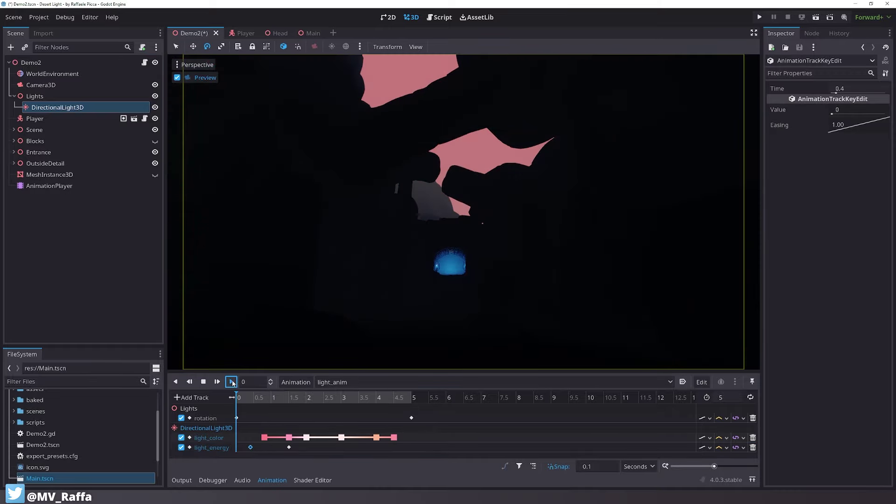
click(203, 382)
Set the directional light's energy to 14 and key it at 2.5 seconds
drag(268, 398, 391, 399)
click(58, 107)
click(852, 257)
text(14)
key(Return)
click(879, 258)
Set the directional light's energy to 10 and key it at 4 seconds
click(861, 257)
text(12)
key(Return)
click(853, 257)
text(10)
key(Return)
click(881, 258)
Set the directional light's energy to 0 and key it at 4.9 seconds
click(861, 257)
text(0)
key(Return)
click(880, 258)
Return to time 0 and play light_anim to review the full sequence of light energy keys
click(396, 446)
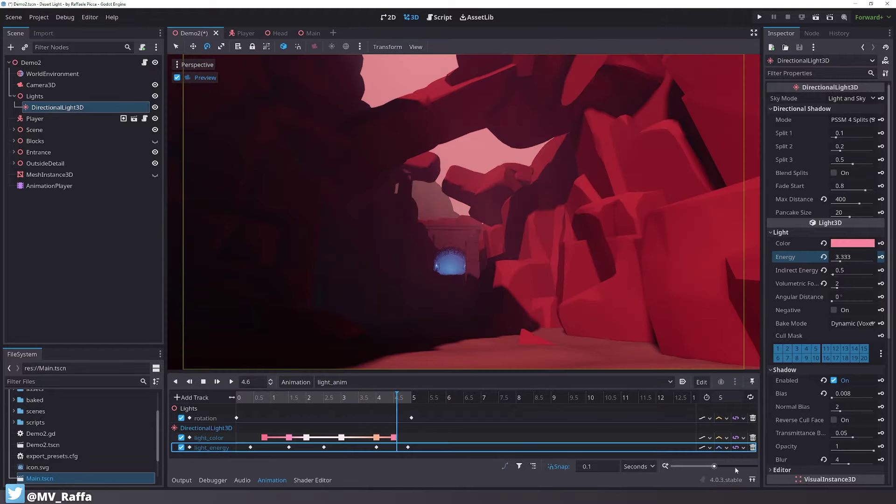
drag(381, 400, 221, 399)
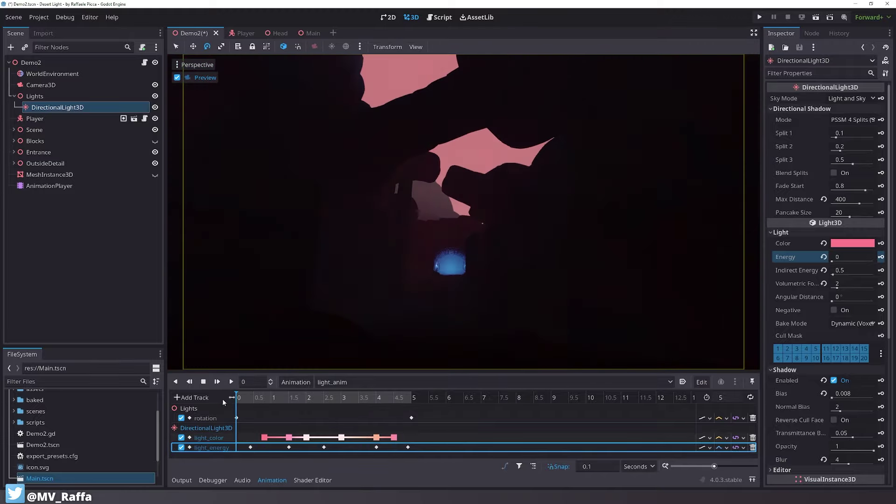
click(231, 381)
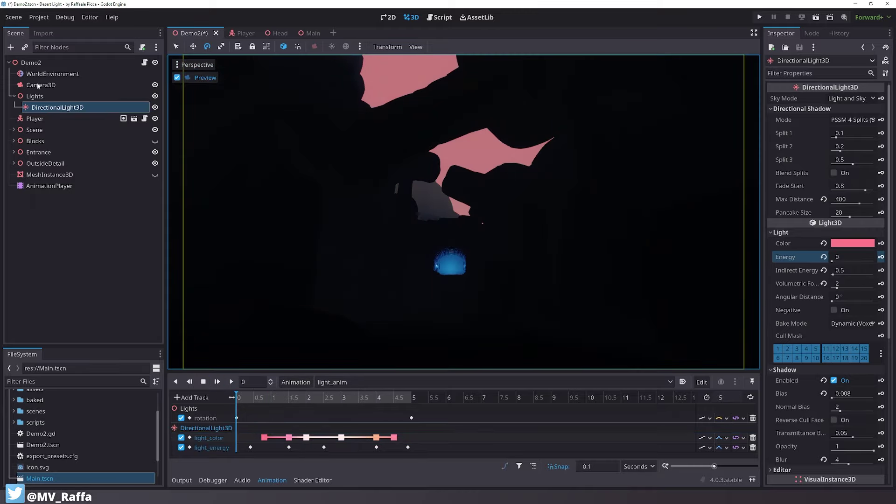
Open the WorldEnvironment's procedural sky material at 1.5 seconds and try to key its sky top color
click(45, 74)
click(845, 131)
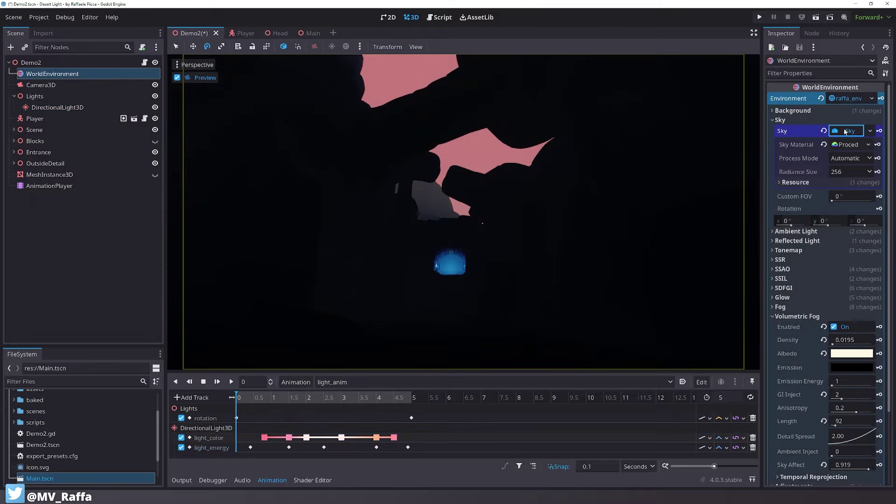
click(841, 145)
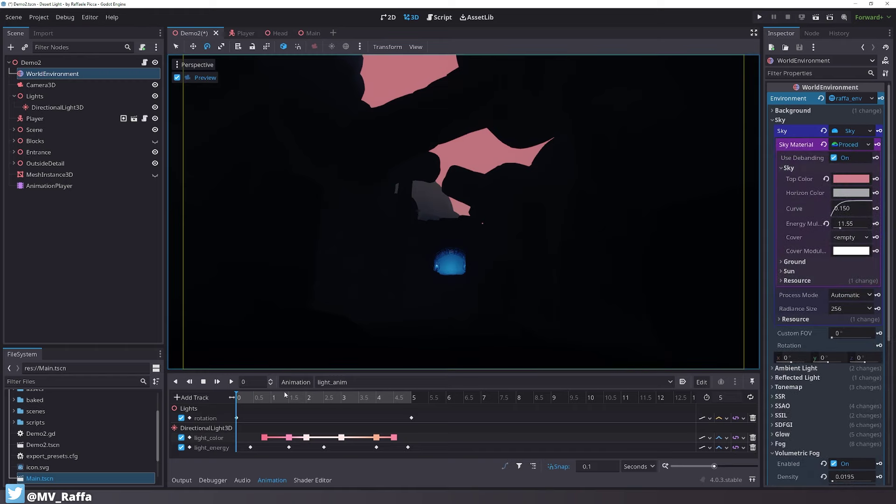
click(264, 398)
drag(264, 398, 290, 396)
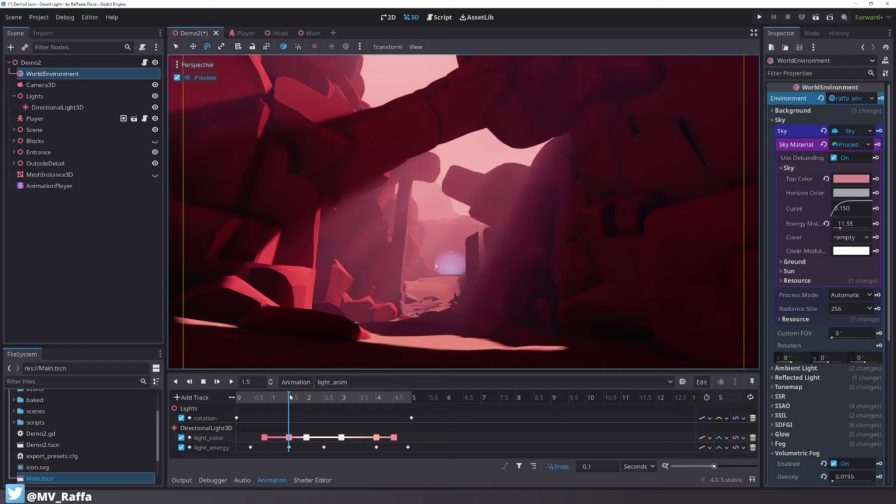
click(875, 179)
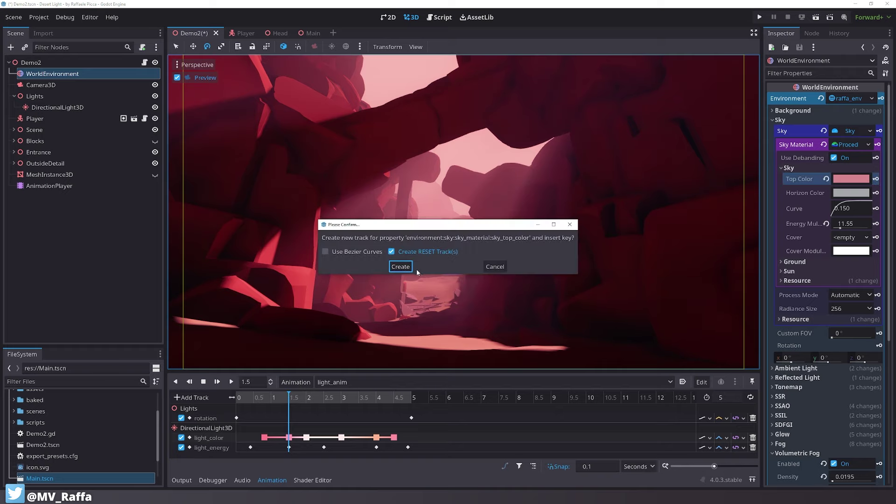
click(507, 265)
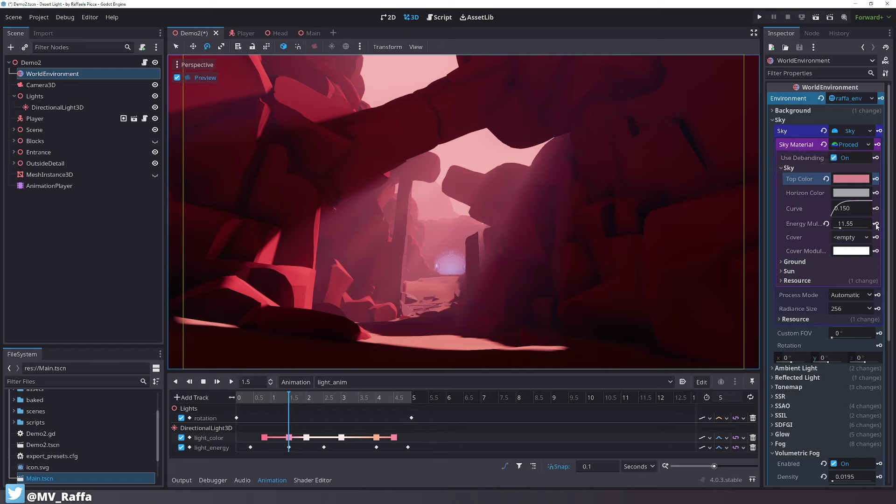
Key the WorldEnvironment's background energy multiplier as 1 at 1.5 seconds and as 0 at 0.4 seconds
click(788, 168)
click(780, 120)
click(792, 110)
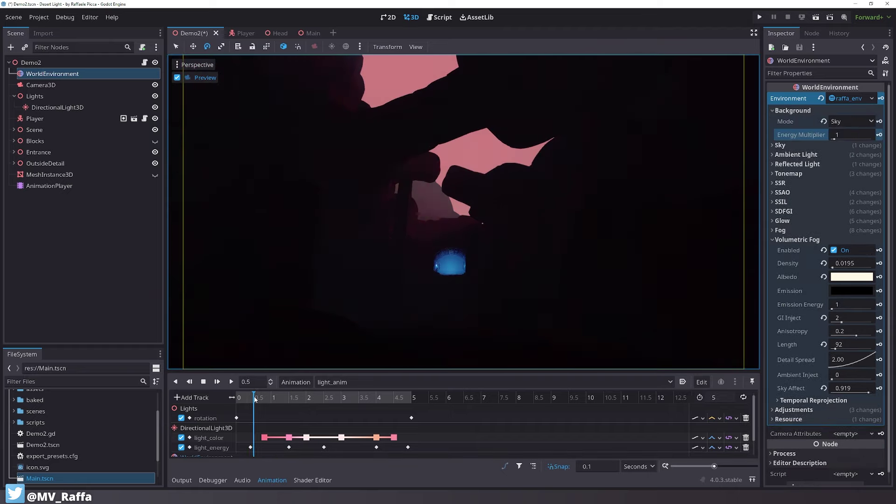
click(853, 136)
text(0)
key(Return)
click(853, 137)
text(0.02)
key(Return)
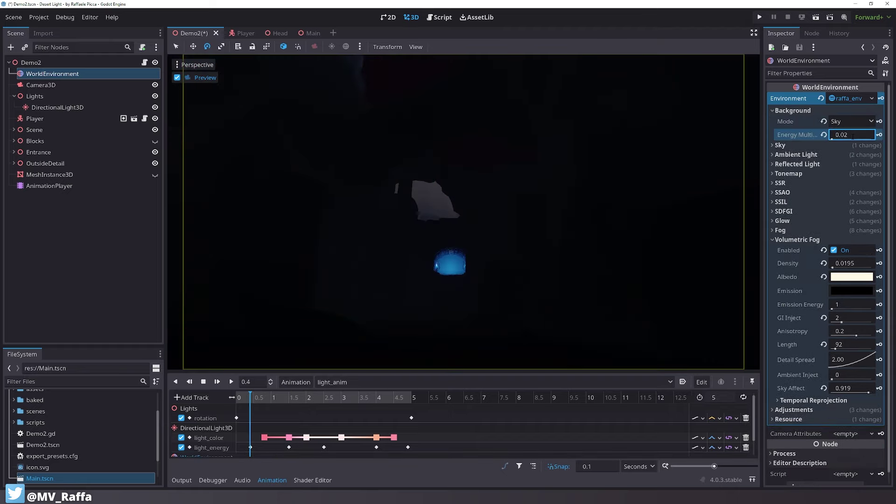
click(880, 135)
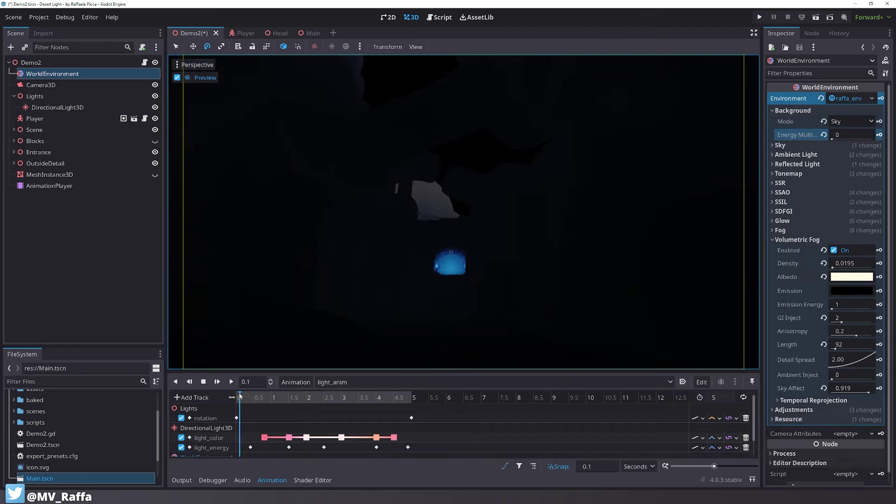
Move the first light_energy key to 0.6 seconds and scrub to 4.4 seconds
drag(250, 400, 257, 400)
drag(251, 446, 257, 446)
drag(257, 400, 390, 402)
Duplicate the background energy keys so the value of 1 repeats at 4 seconds and 0 repeats at 4.9 seconds
scroll(370, 436, down, 1)
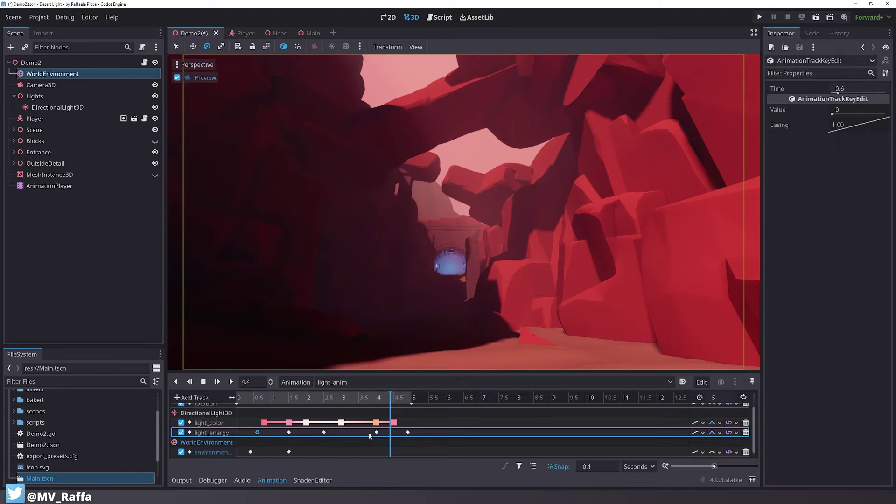
click(289, 452)
right_click(372, 452)
click(405, 457)
drag(390, 451, 376, 452)
click(251, 452)
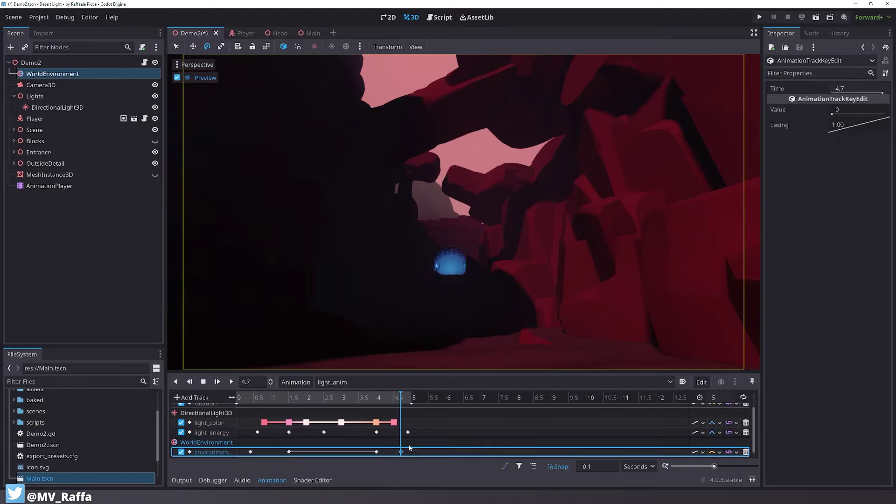
drag(400, 452, 409, 448)
Play light_anim from the start to review the background energy fade, and stop playback
drag(397, 397, 239, 397)
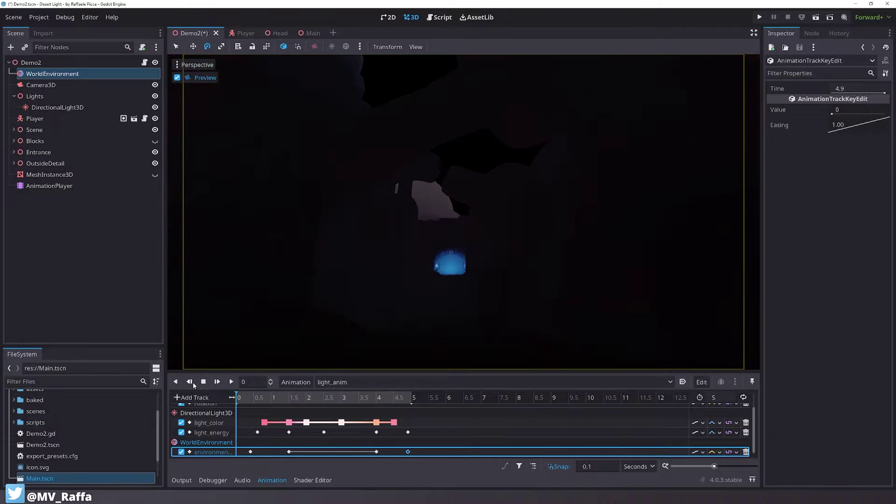
click(231, 381)
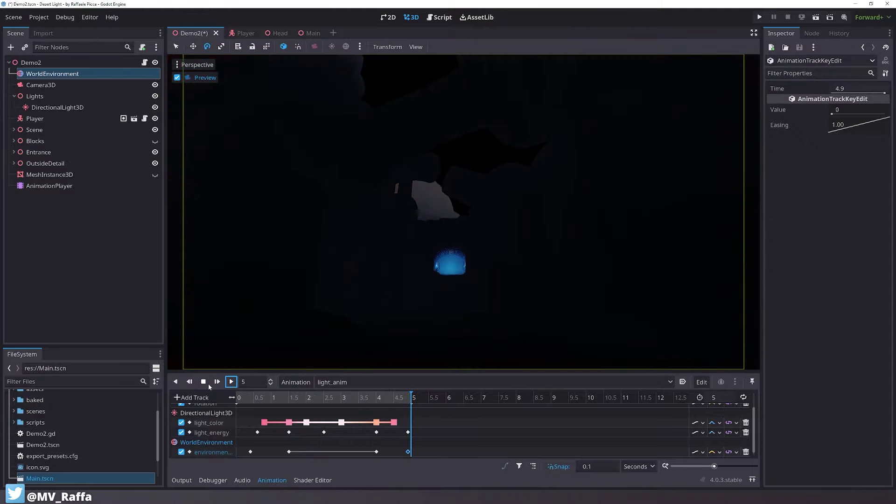
click(204, 382)
Open the WorldEnvironment's Fog settings at 0.8 seconds and enlarge the animation timeline area to show all tracks
click(246, 397)
drag(247, 386, 264, 392)
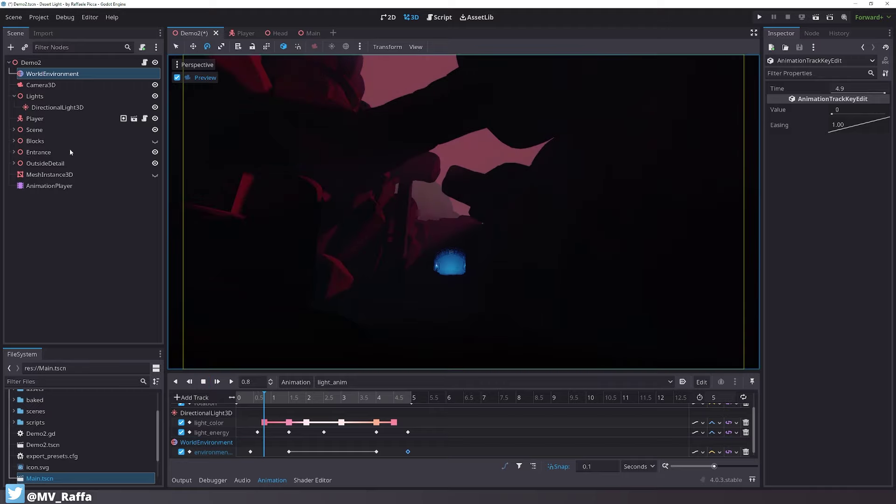
click(75, 74)
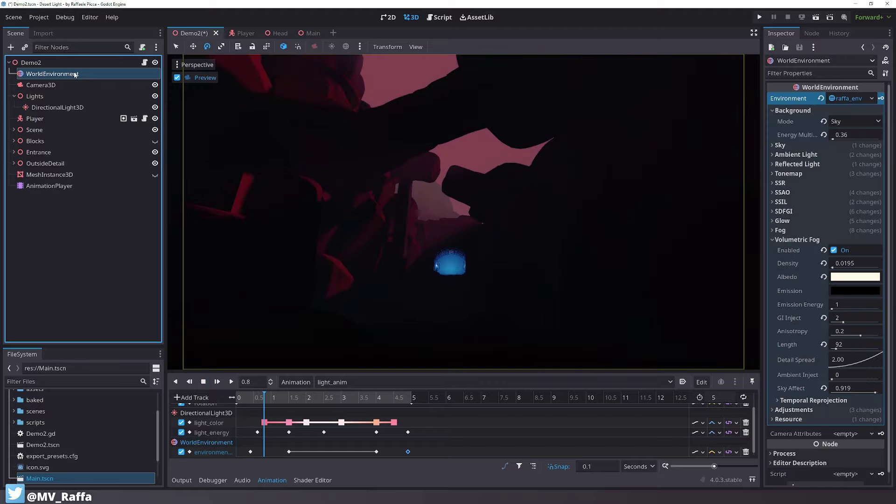
click(802, 239)
click(796, 230)
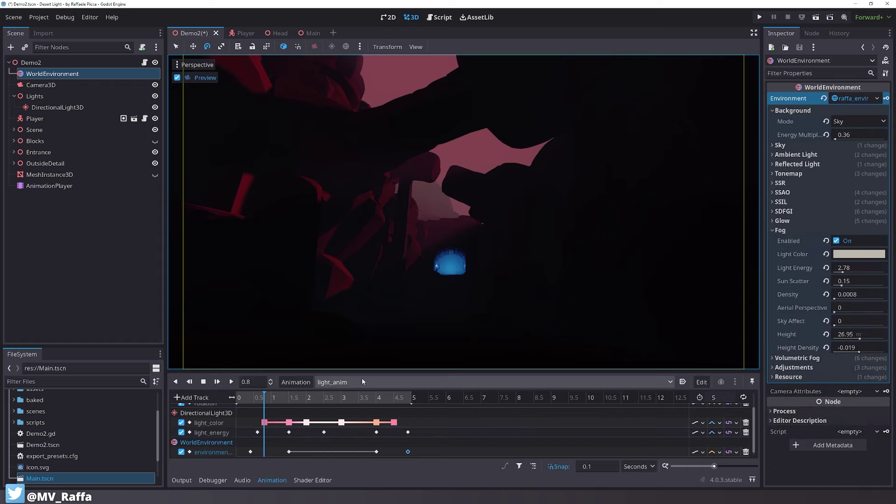
drag(363, 372, 362, 310)
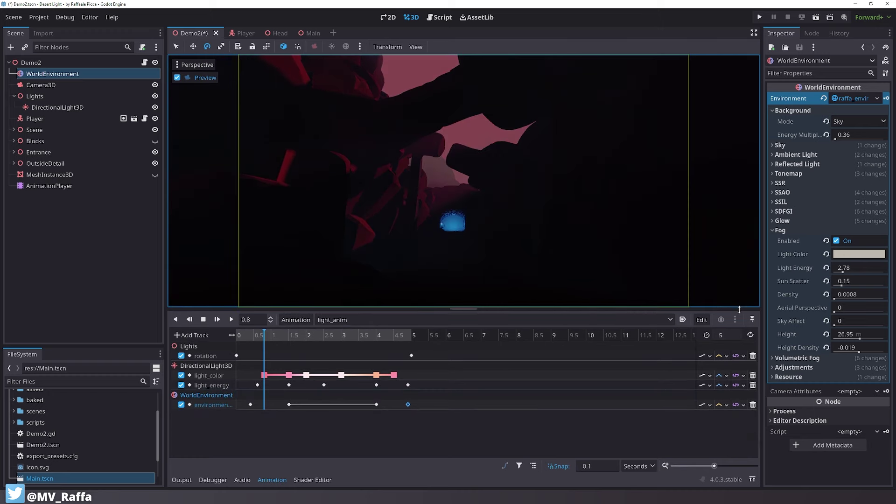
Deselect and reselect the WorldEnvironment node so its properties can be keyed
click(794, 221)
click(794, 221)
click(381, 421)
click(110, 212)
click(72, 75)
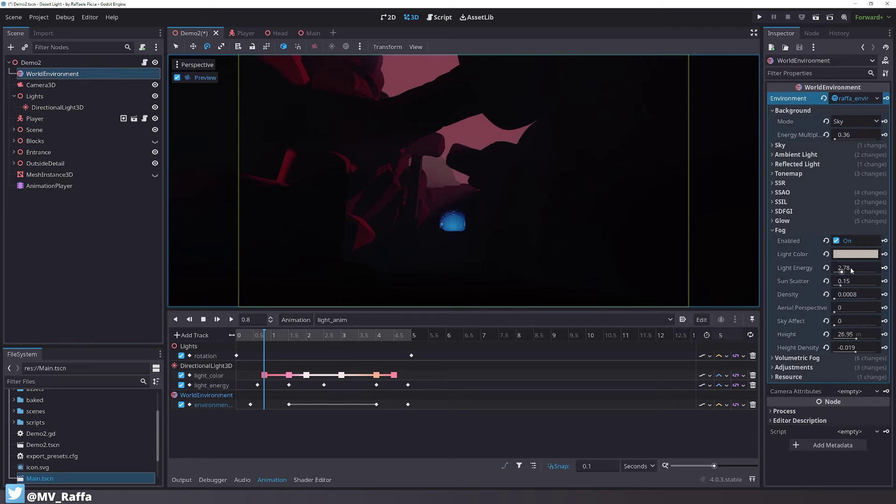
Try a fog light energy of 0 at 0.3 seconds and revert it
drag(260, 336, 252, 336)
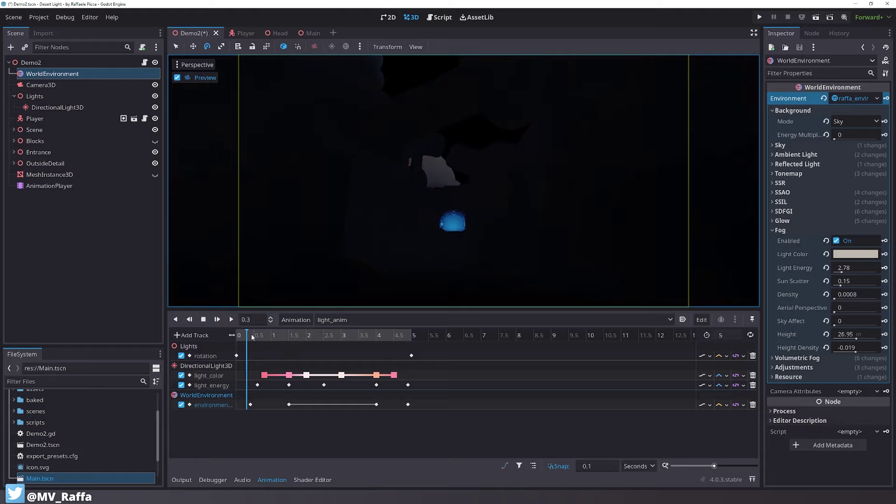
click(837, 270)
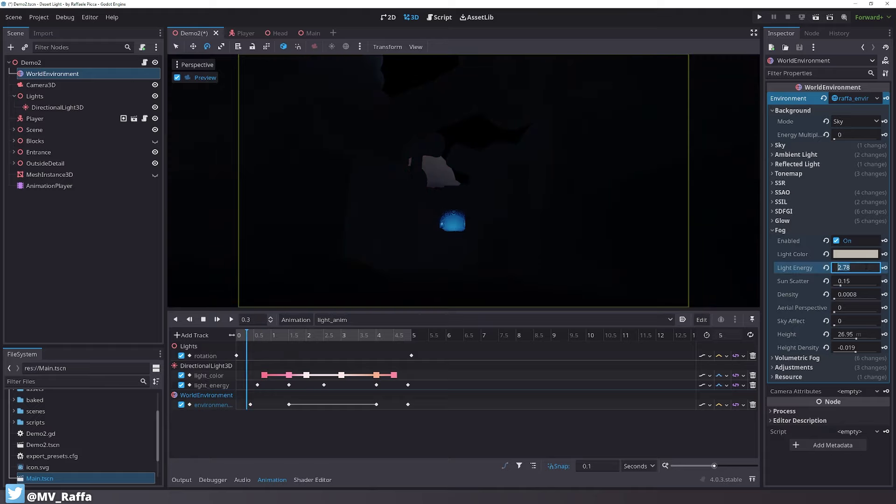
text(0)
key(Return)
click(865, 267)
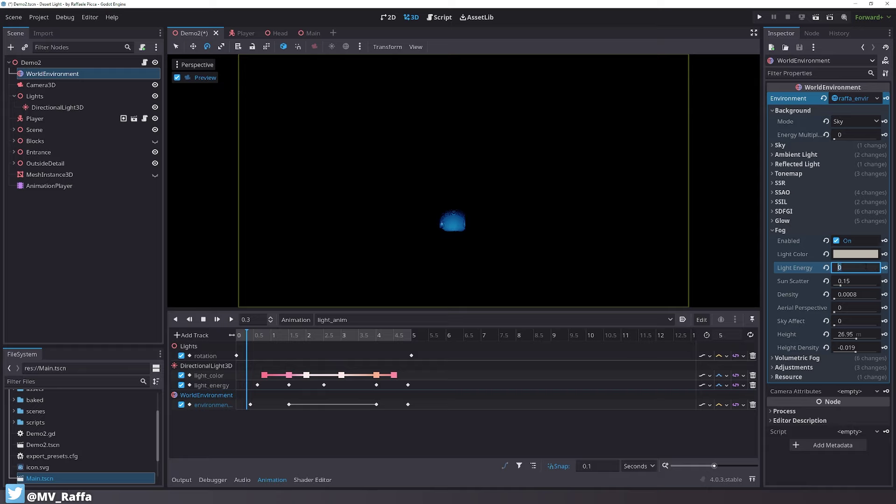
key(Escape)
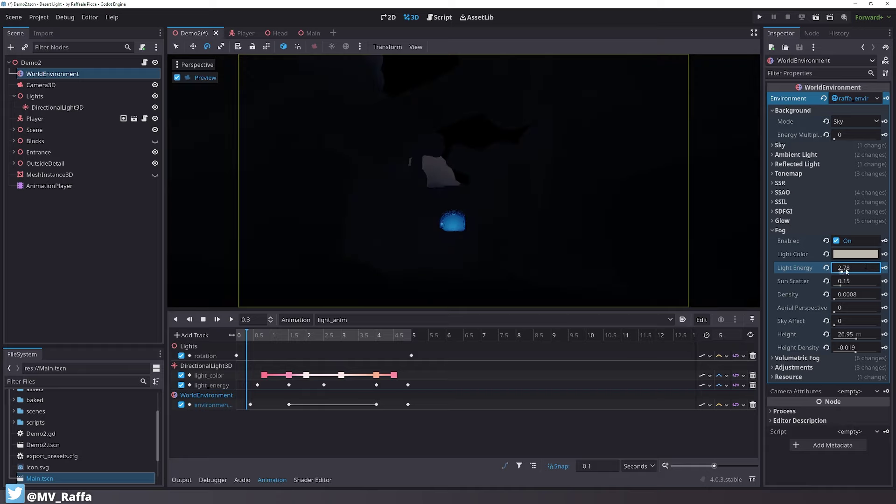
key(Return)
Set the fog's light color to a peach tone (about d7aa96) and key it at 1 second on a new track
click(250, 336)
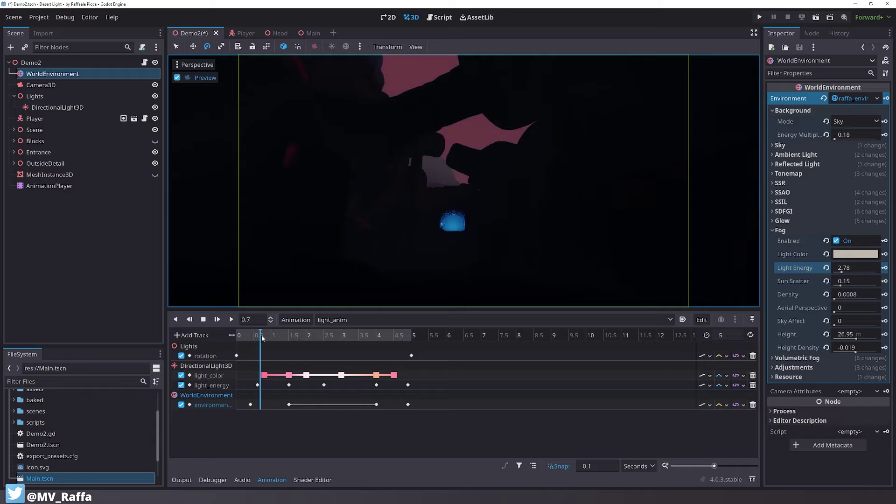
click(855, 254)
drag(872, 54, 869, 36)
drag(820, 76, 822, 81)
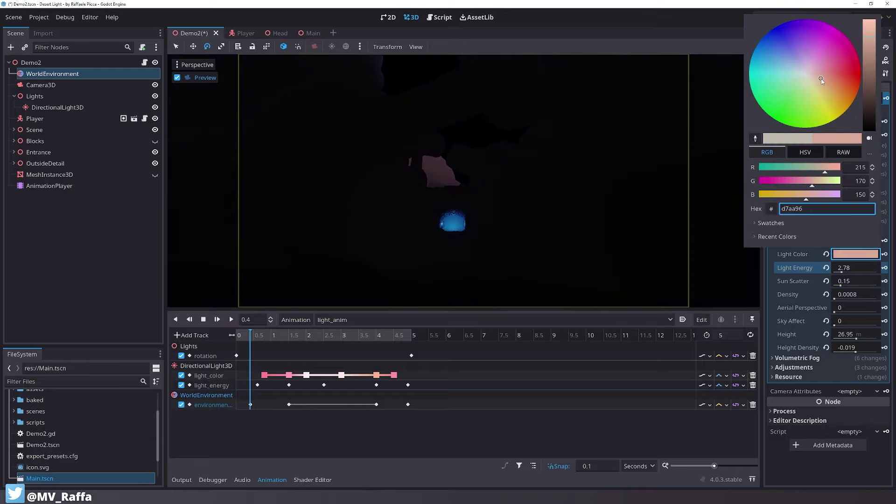
drag(269, 336, 250, 336)
click(885, 255)
Change the fog's light color to a dark teal and key it at 0.4 seconds
click(856, 254)
drag(870, 37, 780, 74)
drag(870, 93, 870, 90)
click(885, 254)
Duplicate the fog light color keys, placing the peach copy at 4 seconds and the dark teal copy at 4.9 seconds
mouse_move(251, 336)
mouse_down()
mouse_move(408, 336)
mouse_move(236, 336)
mouse_up()
click(251, 414)
key(ctrl+d)
click(271, 415)
key(ctrl+d)
Play light_anim to review the fog color changes, then stop it and go to 0.3 seconds
click(231, 321)
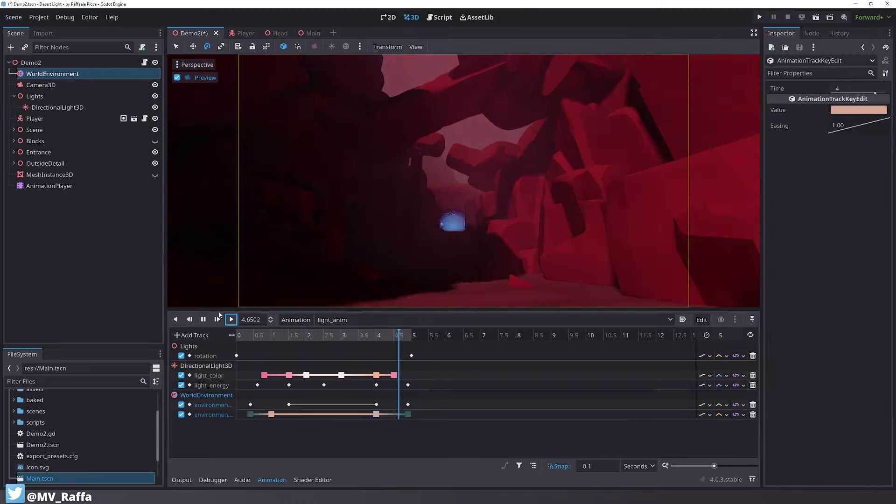
click(203, 319)
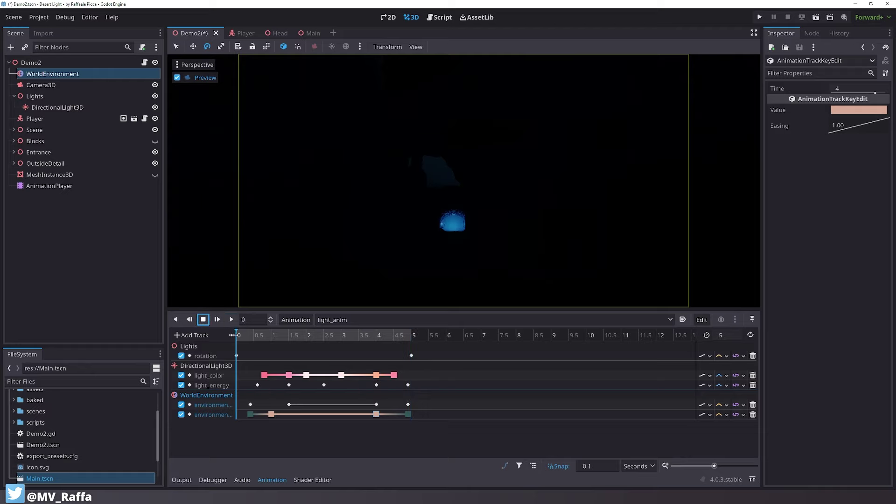
mouse_move(244, 335)
mouse_down()
mouse_move(252, 335)
mouse_move(237, 334)
mouse_move(256, 333)
mouse_move(246, 333)
mouse_up()
Set the WorldEnvironment's ambient light source to Color
click(108, 74)
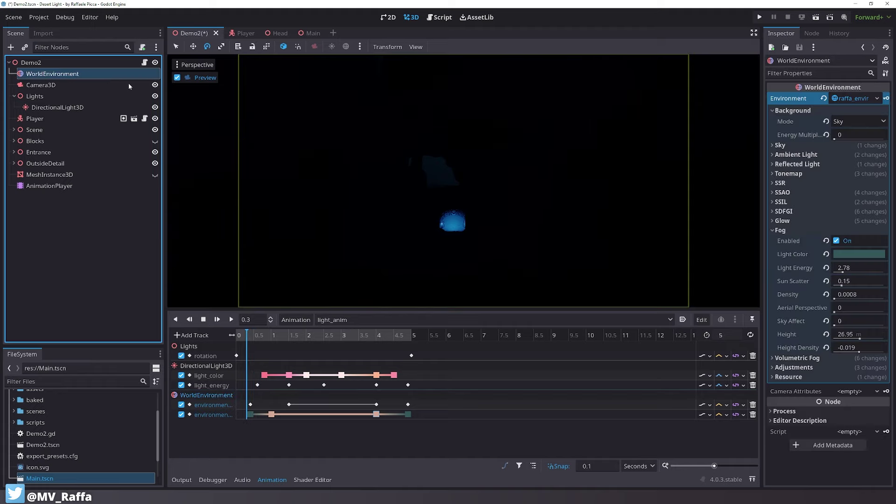
click(794, 112)
click(802, 131)
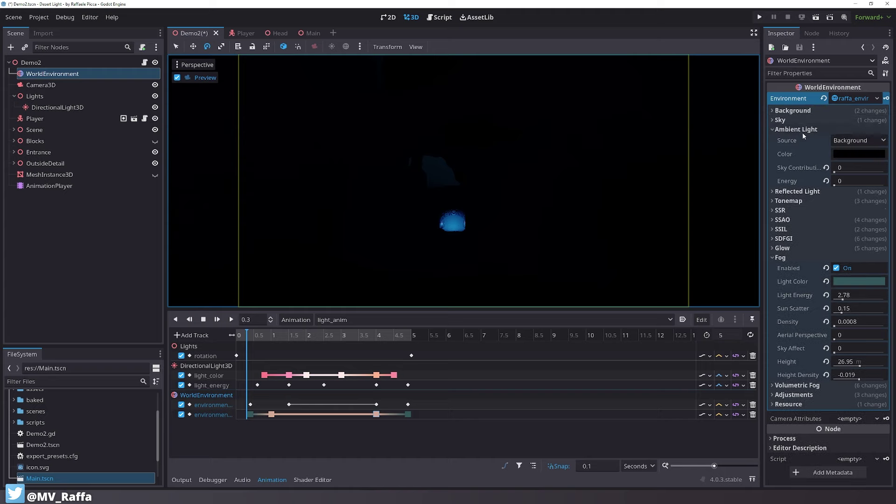
click(852, 140)
click(858, 178)
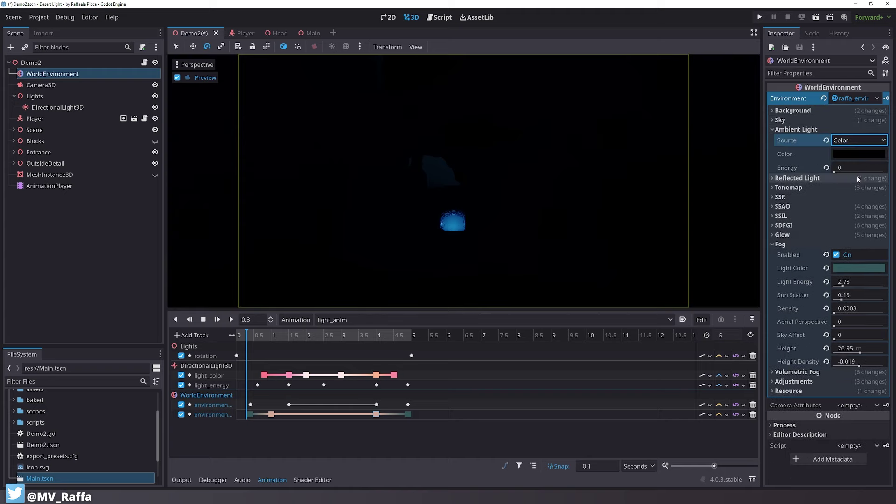
Set the ambient light color to a dark navy blue and raise the ambient energy to 12.08
click(846, 153)
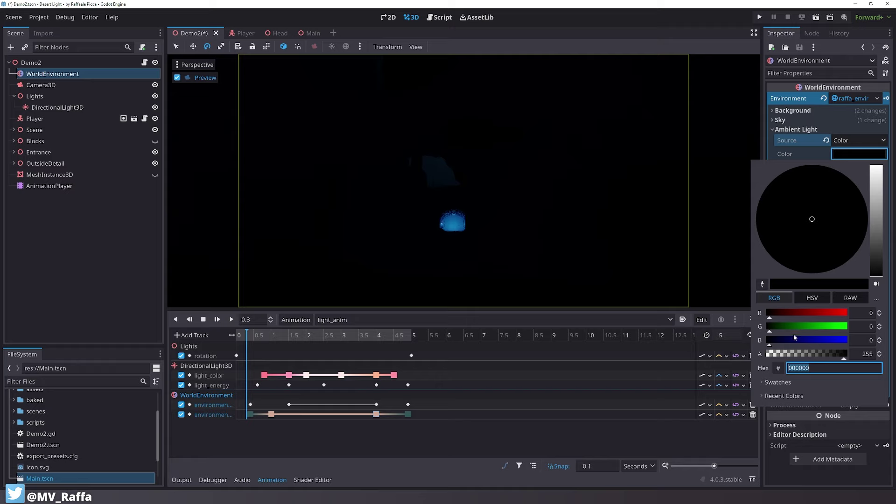
click(812, 297)
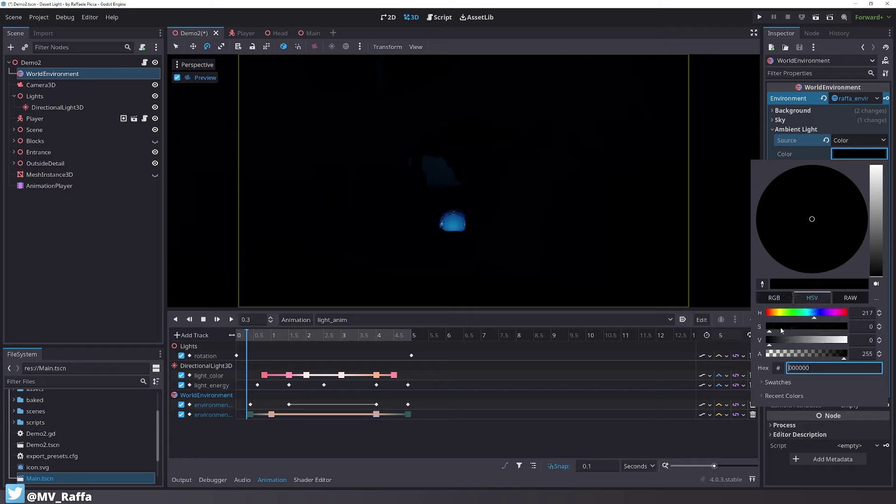
mouse_move(780, 329)
mouse_down()
mouse_move(810, 330)
mouse_move(782, 342)
mouse_up()
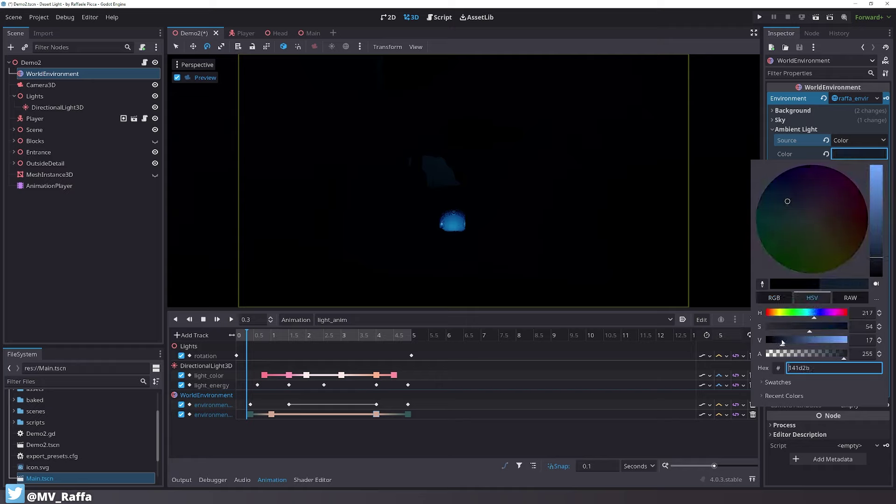
click(801, 153)
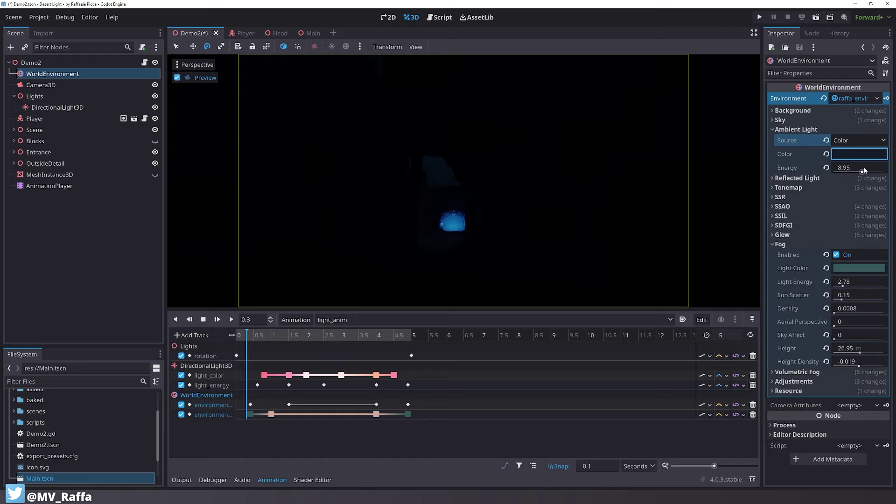
click(792, 243)
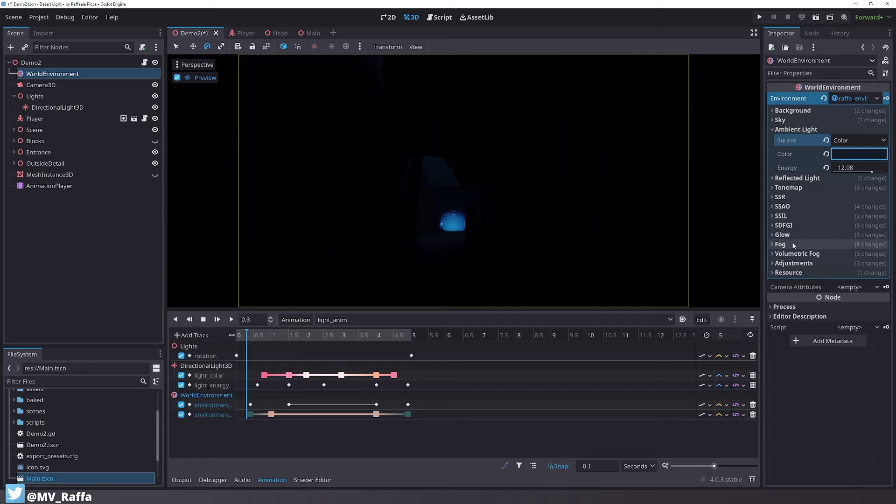
Brighten the ambient light color to a light blue at full value
click(861, 154)
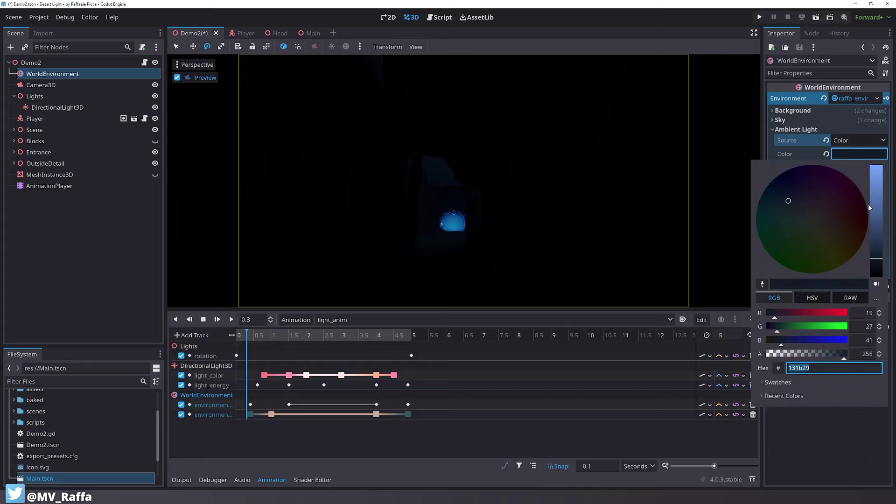
drag(870, 203, 882, 167)
click(771, 149)
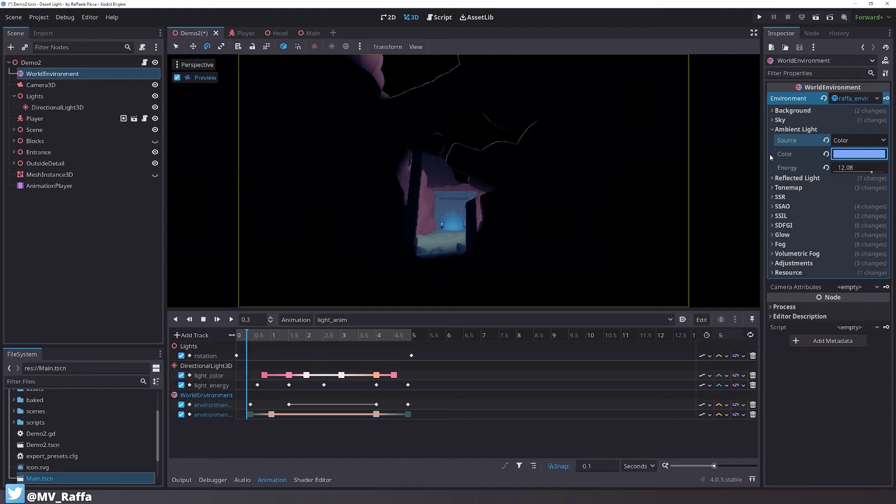
Turn the environment fog off and back on to compare its effect on the canyon
click(794, 245)
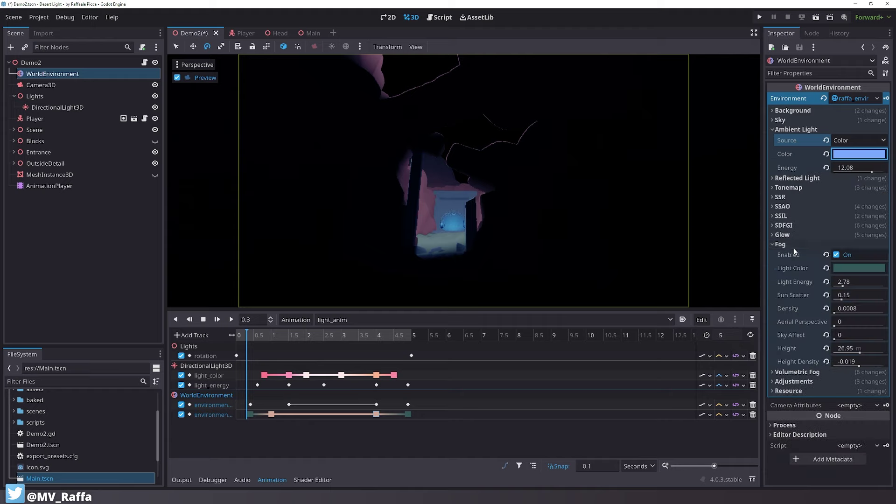
click(836, 255)
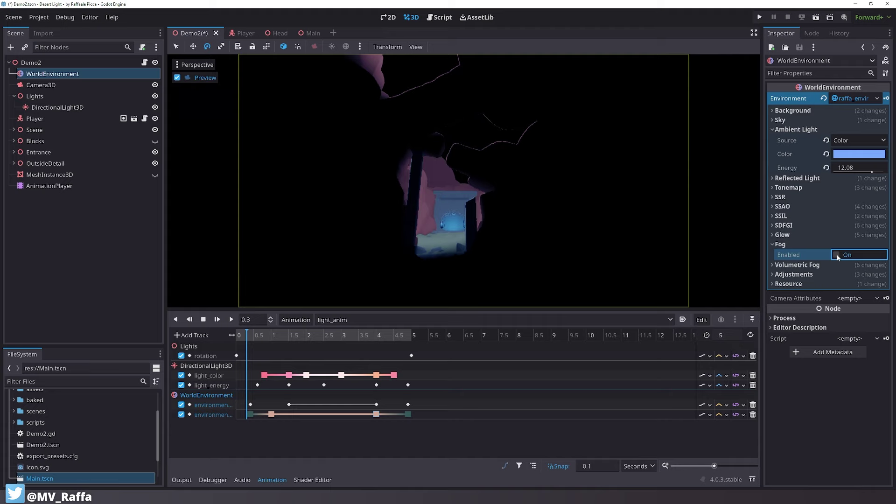
click(837, 255)
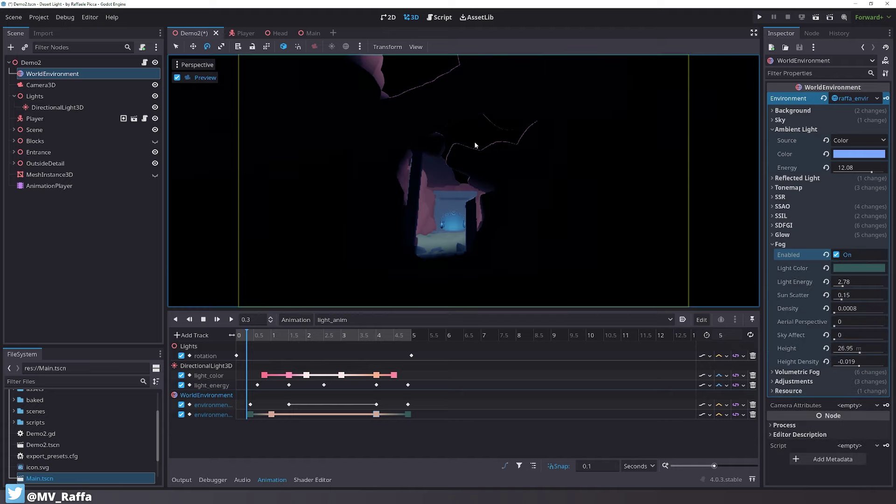
Reselect the WorldEnvironment and lower its ambient light energy to 7.25
click(99, 229)
click(56, 75)
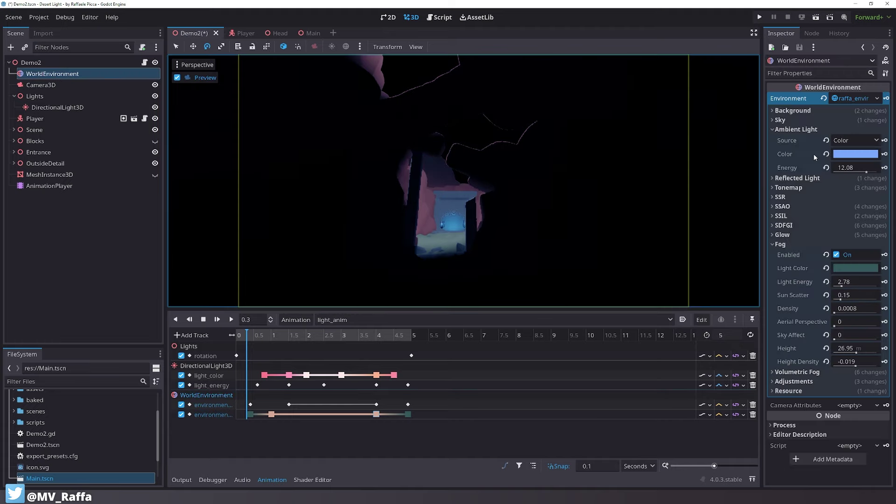
drag(856, 168, 842, 168)
click(781, 244)
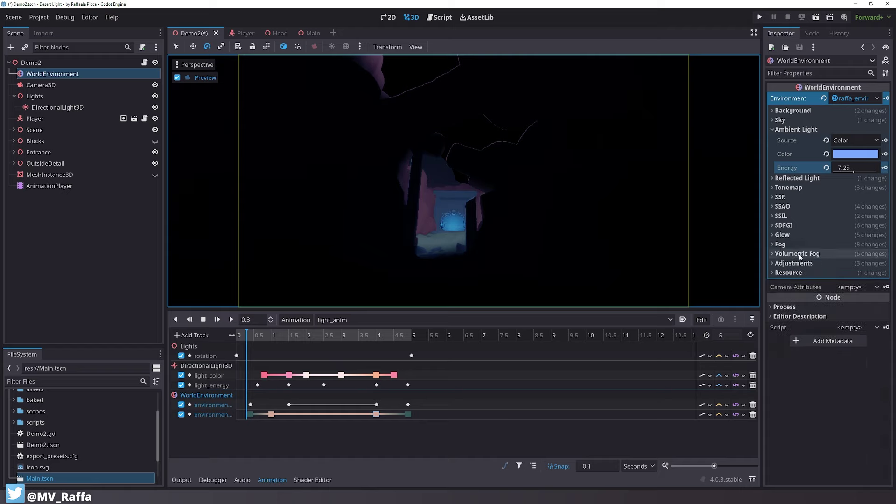
Toggle volumetric fog and glow off and back on to check whether either one darkens the canyon
click(797, 254)
click(835, 265)
click(835, 264)
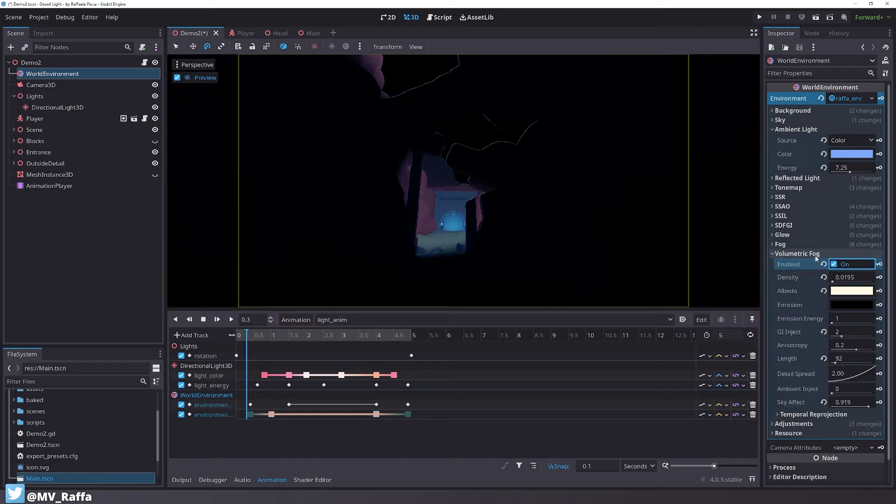
click(797, 254)
click(795, 236)
click(834, 246)
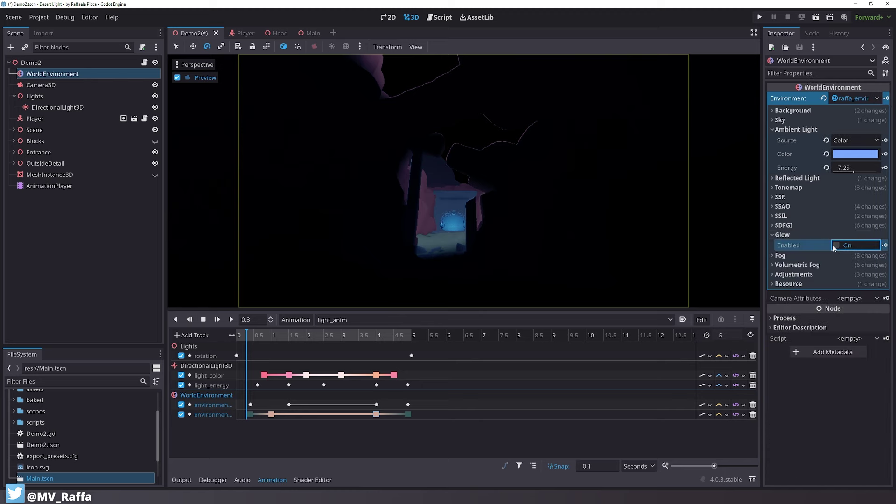
click(796, 235)
Turn SDFGI off and back on to compare how the ambient light reaches the canyon walls
click(789, 226)
click(834, 236)
click(837, 236)
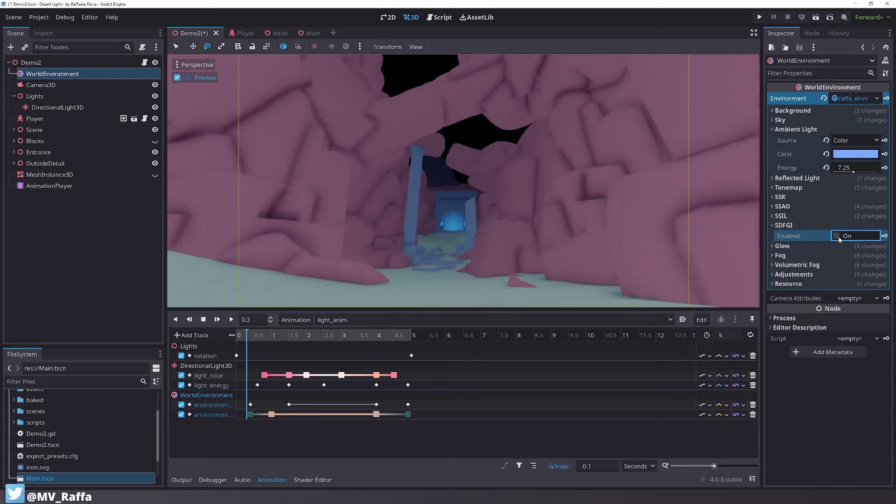
click(838, 236)
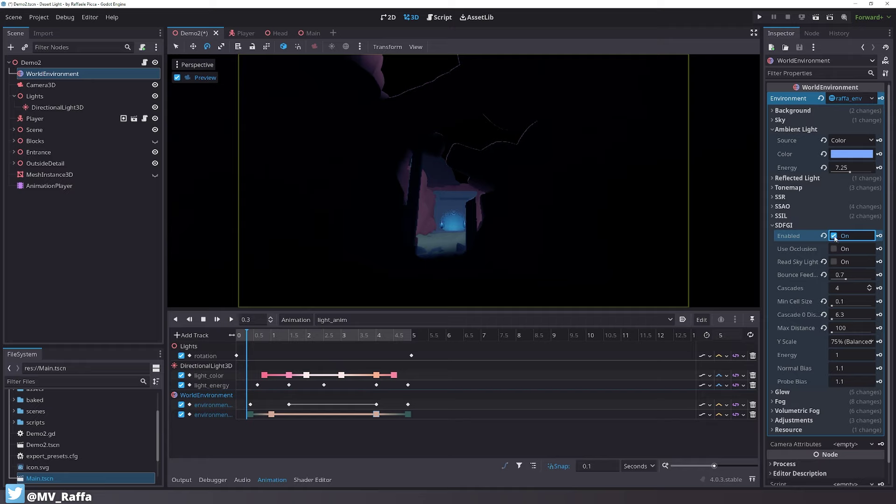
Try SDFGI's Read Sky Light and Use Occlusion options, leaving both off
click(837, 355)
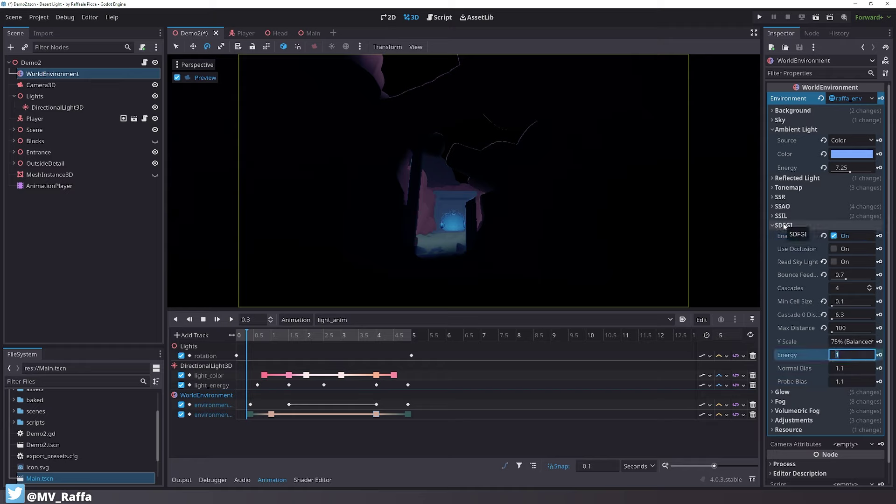
click(840, 262)
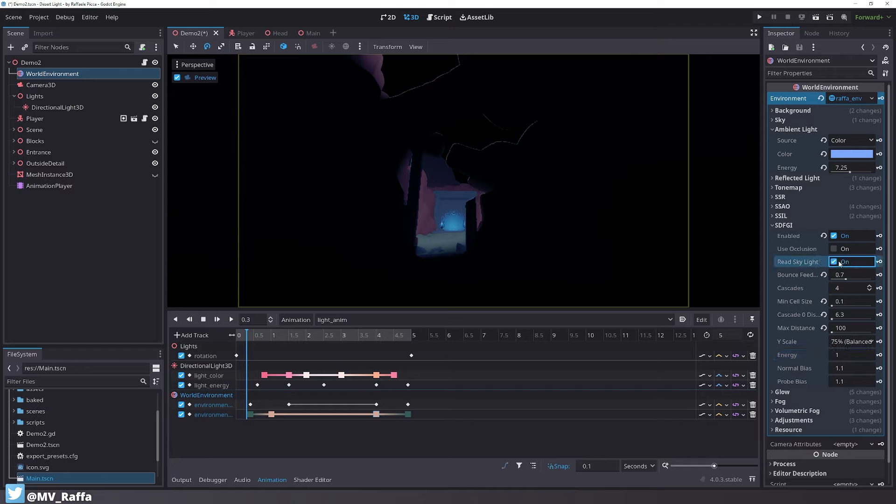
click(834, 249)
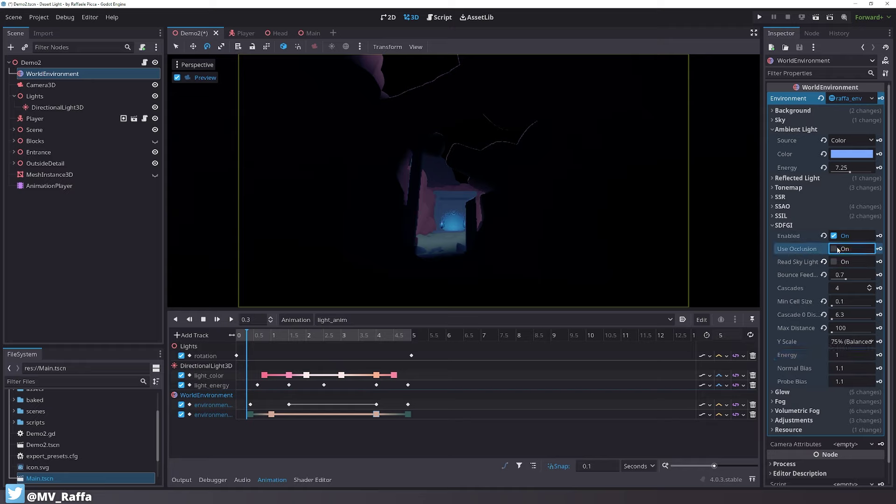
Try an SDFGI energy of 0.1
mouse_move(844, 276)
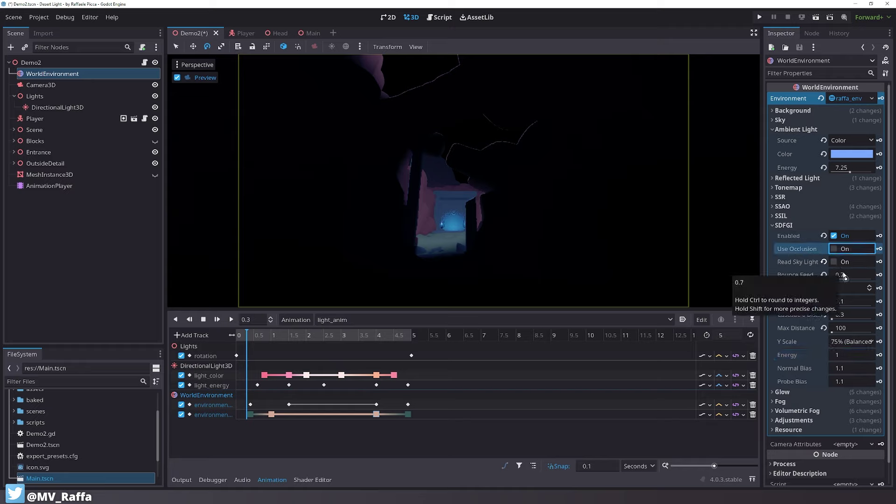
click(850, 354)
text(0)
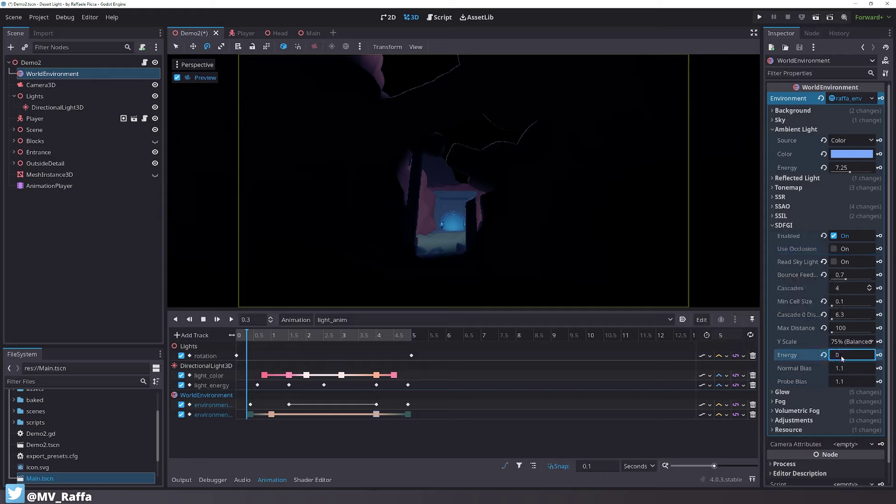
text(.1)
key(Return)
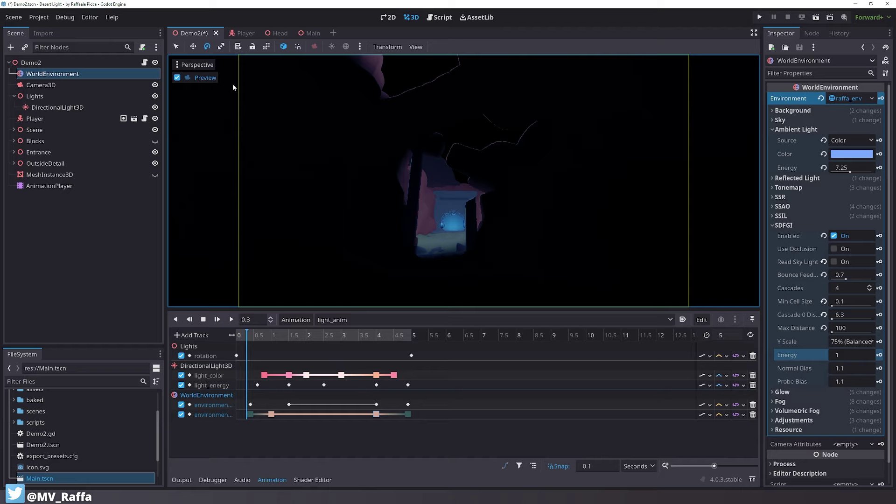
Leave the camera preview and reduce the SDFGI max distance to 0.1 while viewing the canyon from outside
click(205, 79)
middle_drag(475, 185, 517, 120)
scroll(504, 130, down, 3)
scroll(505, 131, down, 3)
scroll(505, 132, up, 4)
scroll(516, 133, up, 1)
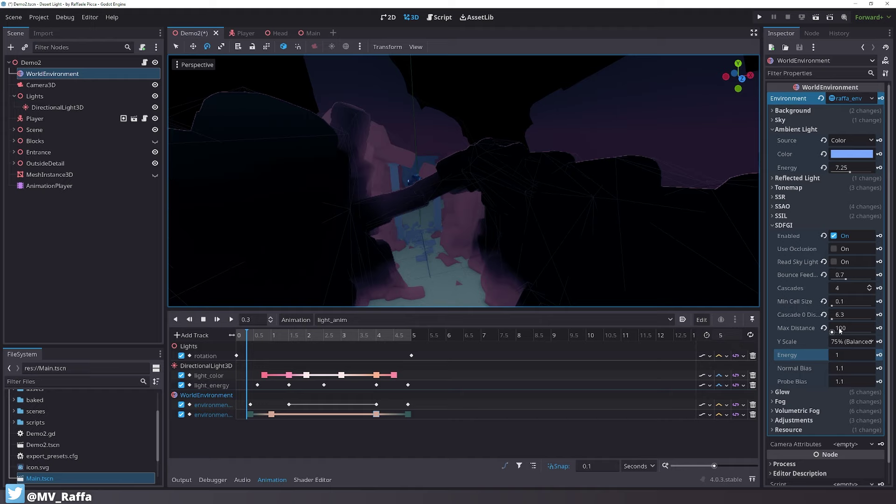
drag(844, 330, 793, 330)
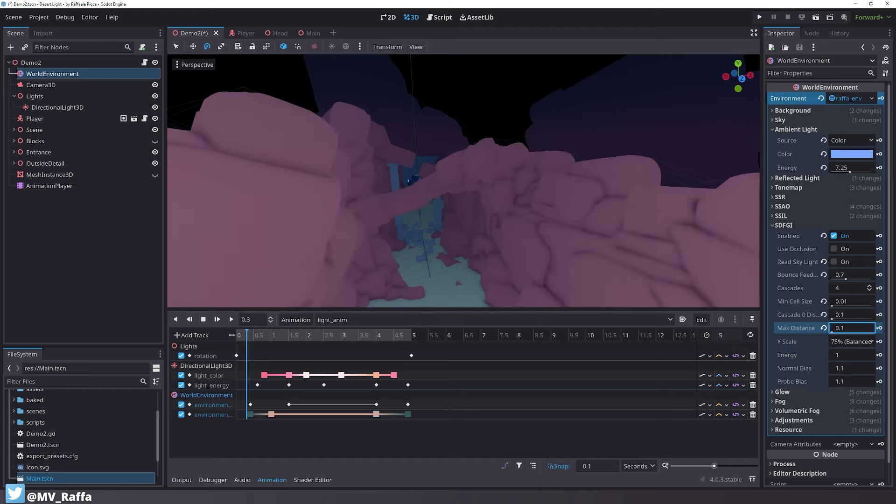
Set the SDFGI max distance back to 100 and check the canyon lighting
click(843, 329)
text(100)
key(Return)
mouse_move(561, 223)
middle_down()
mouse_move(553, 217)
mouse_move(565, 216)
middle_up()
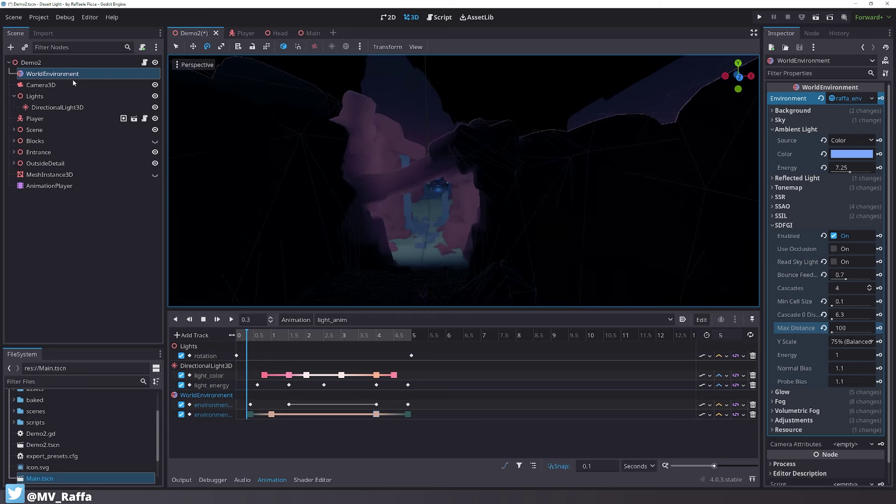
Return to the Camera3D preview and toggle the WorldEnvironment's SDFGI off and on for comparison
click(51, 85)
click(203, 78)
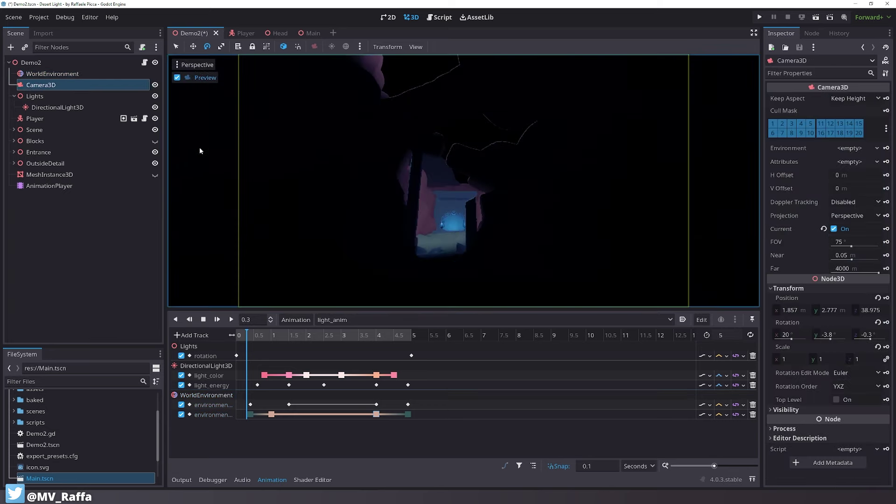
click(39, 109)
click(40, 75)
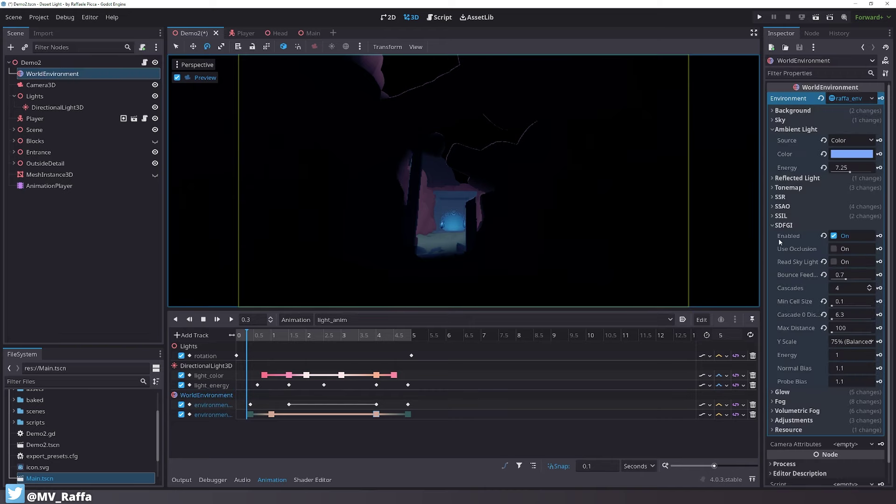
click(834, 236)
click(834, 235)
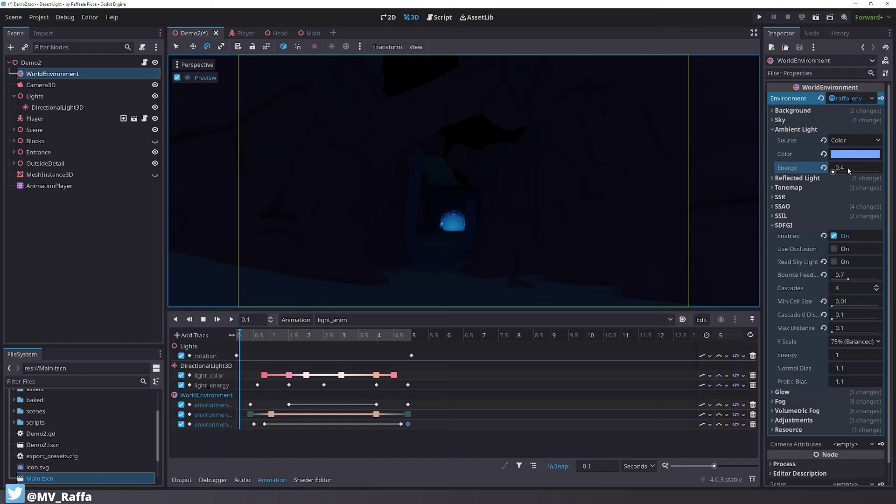
Set the ambient light energy to 0.2
click(840, 167)
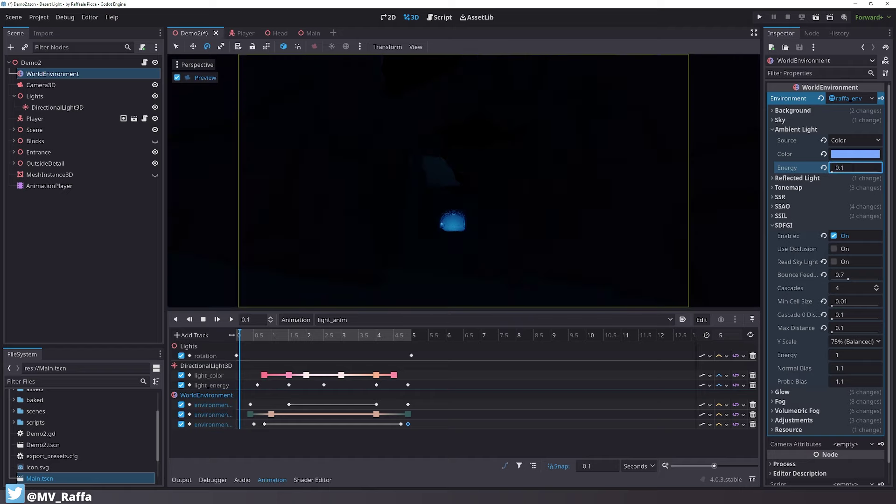
key(ctrl+a)
text(0.2)
Reset the ambient light color to its default and set the ambient light source to Disabled
click(825, 141)
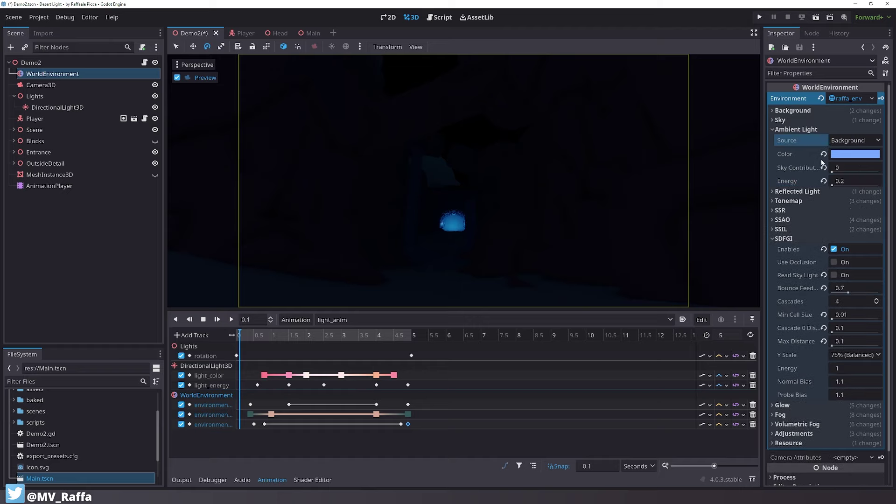
click(823, 155)
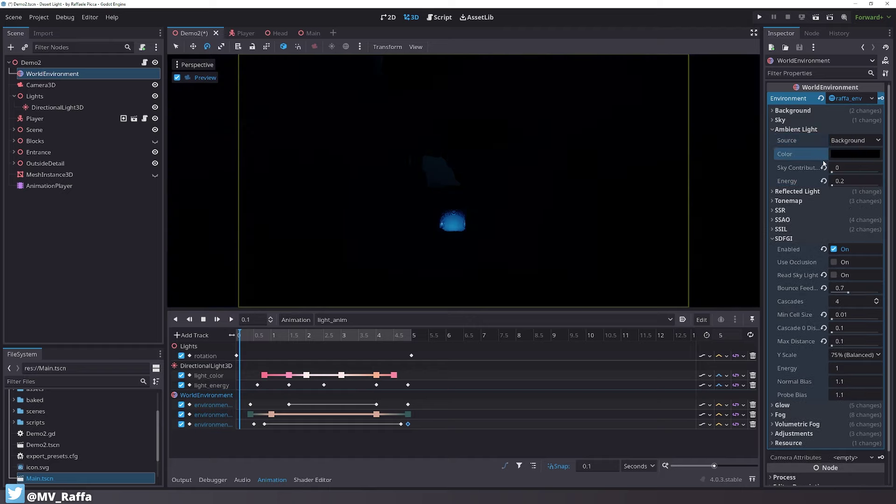
click(839, 180)
click(844, 141)
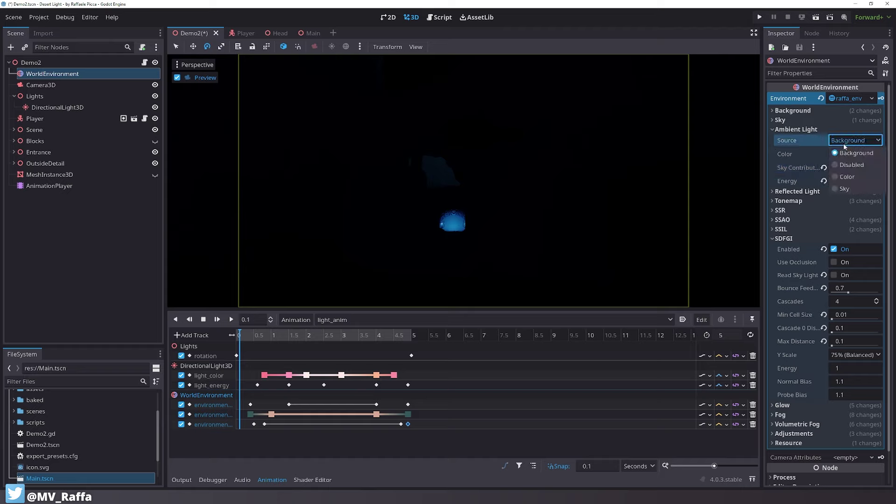
click(846, 162)
click(808, 130)
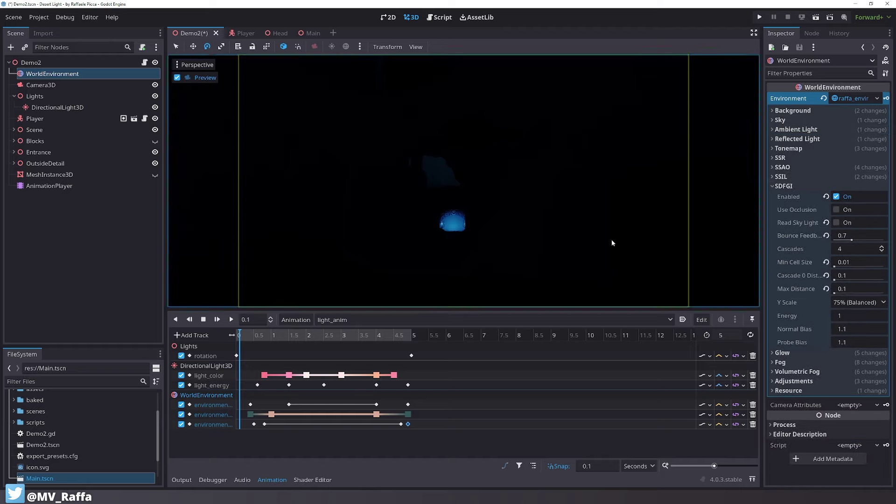
Delete the last WorldEnvironment track from light_anim and set the SDFGI max distance to 100
click(752, 424)
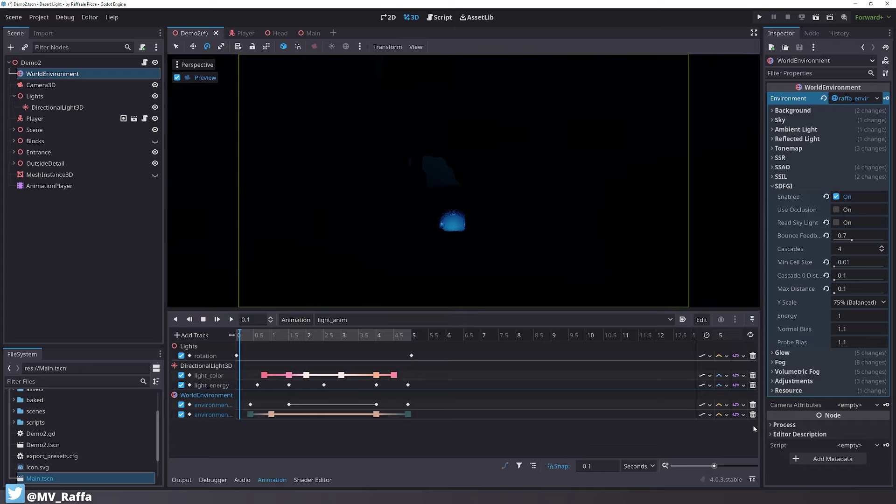
click(861, 285)
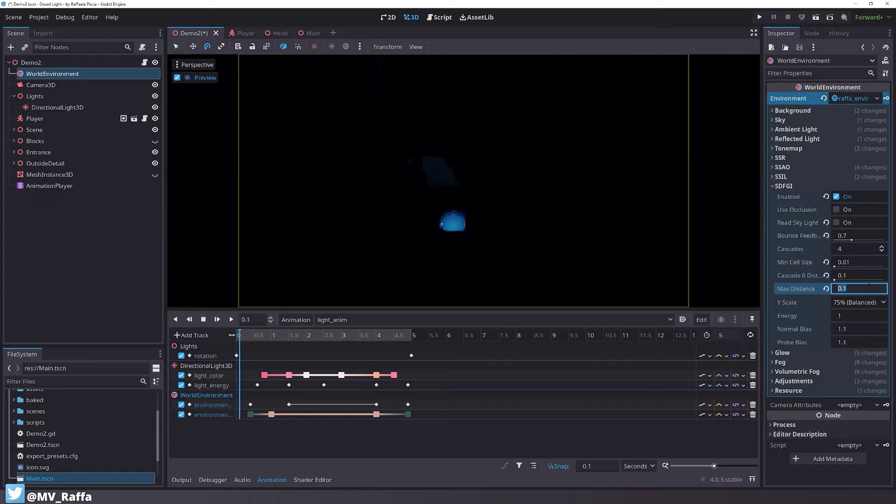
text(100)
Scrub the light animation around sunrise to 0.7 s and save the scene
mouse_move(254, 336)
mouse_down()
mouse_move(290, 338)
mouse_move(260, 339)
mouse_up()
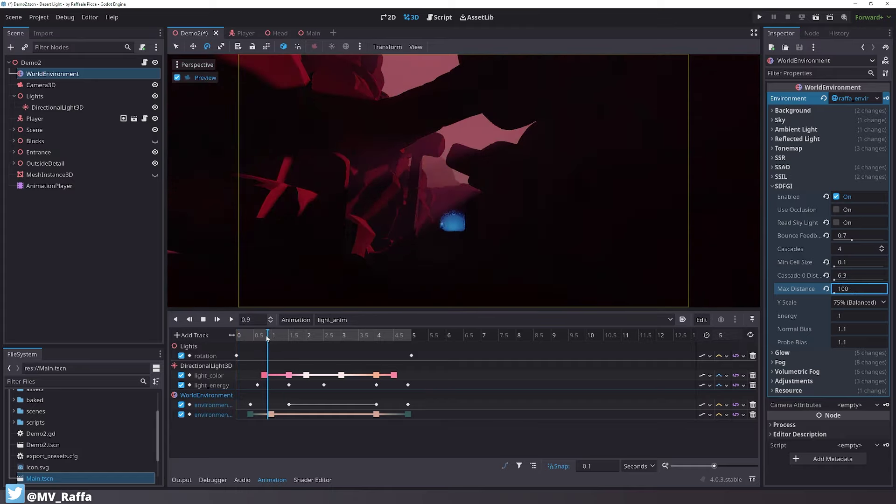
click(53, 246)
key(ctrl+s)
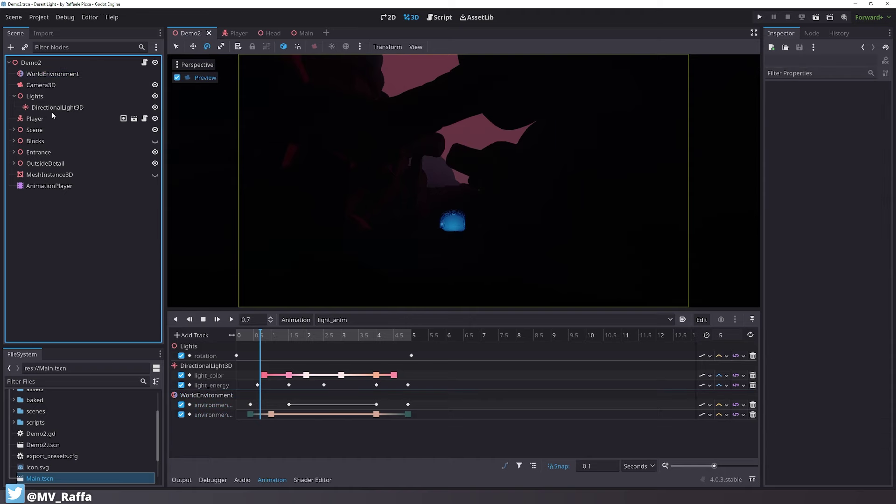
Add a DirectionalLight3D node directly under the Demo2 root
click(52, 110)
click(69, 210)
click(54, 109)
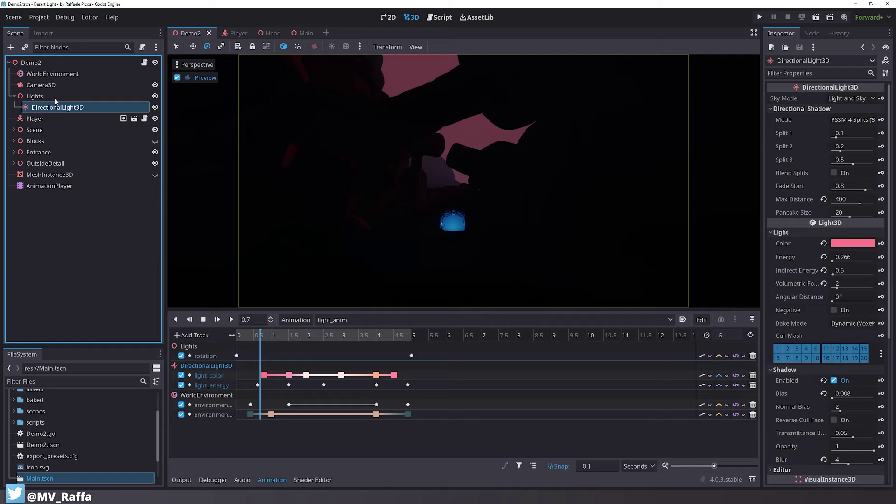
click(66, 220)
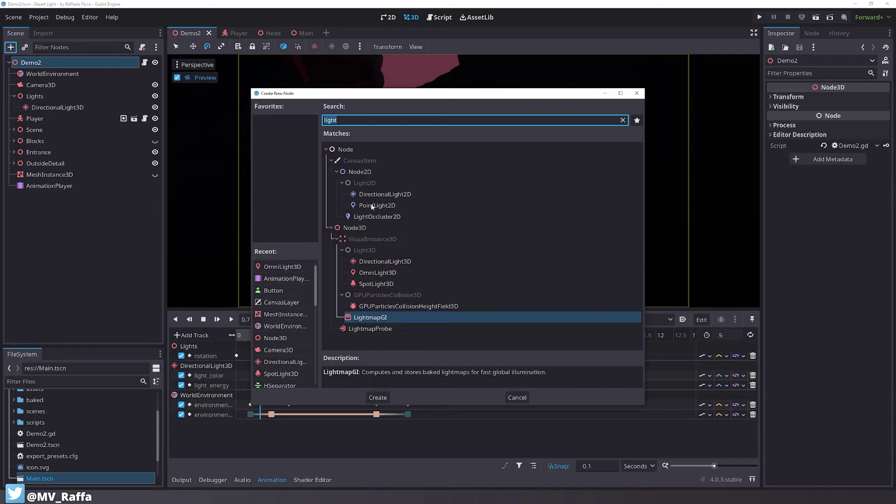
text(dire)
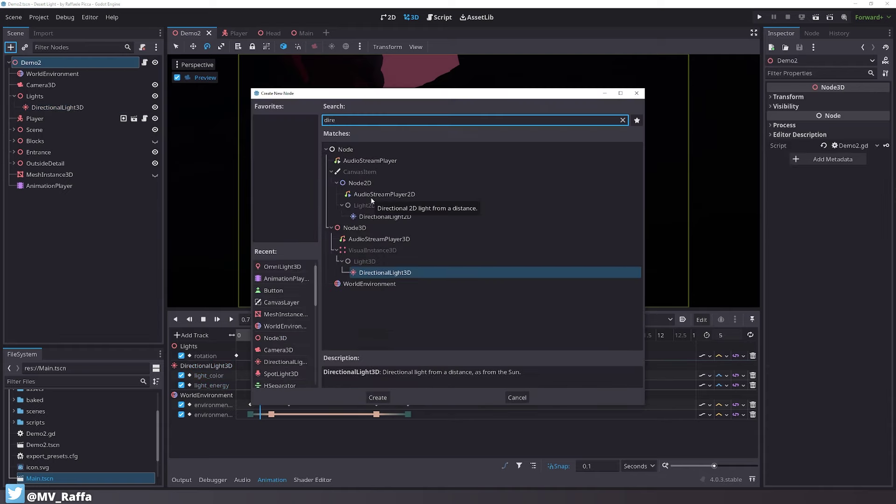
key(Return)
Rotate the new directional light, enable its shadow, and move the animation to 0 s
drag(433, 171, 464, 50)
click(784, 137)
click(836, 147)
click(236, 336)
click(122, 197)
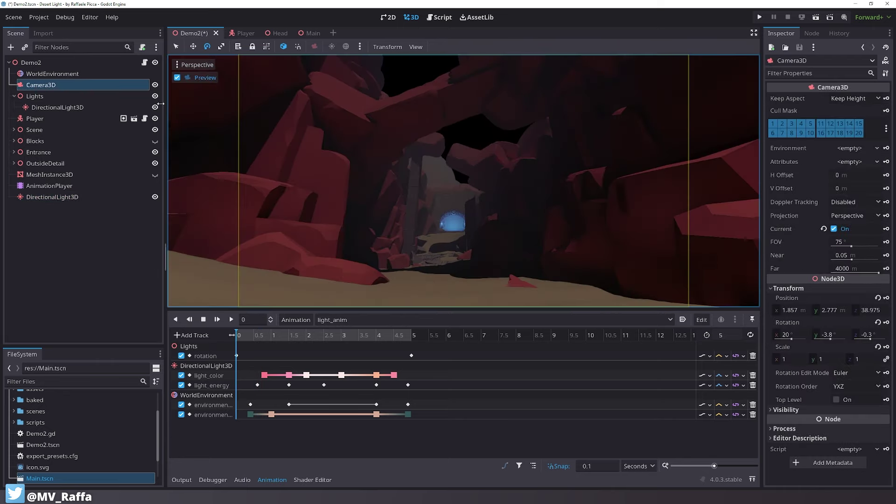
Set the new directional light's shadow blur to 5
click(52, 197)
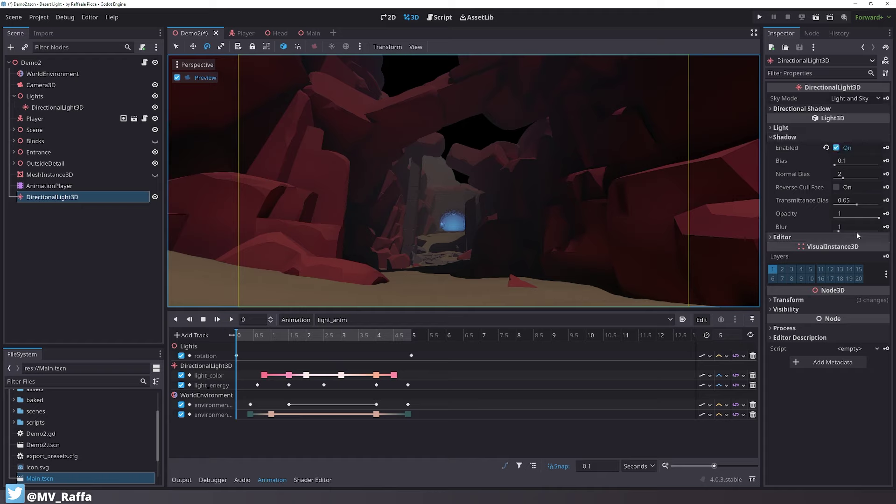
click(838, 227)
text(5)
key(Return)
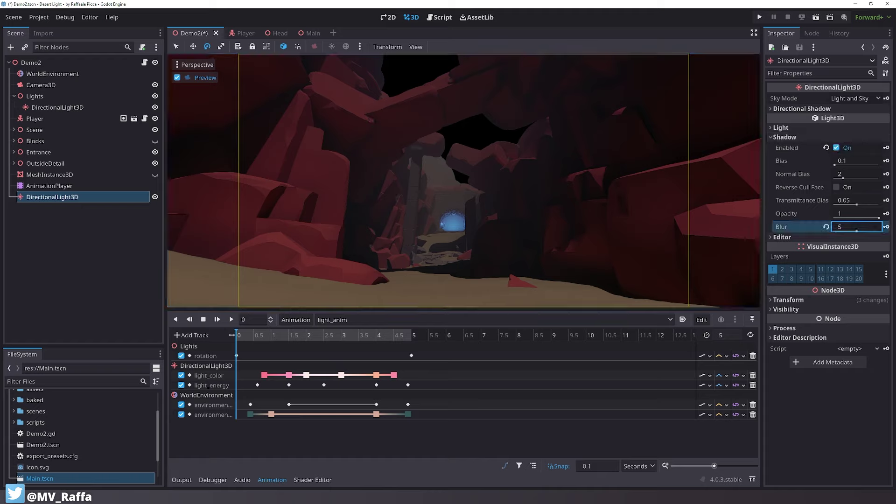
drag(856, 229, 852, 229)
Set the new directional light's energy to 0.1 and its color to light blue
click(795, 138)
click(793, 128)
drag(847, 153, 834, 153)
click(850, 153)
text(0.1)
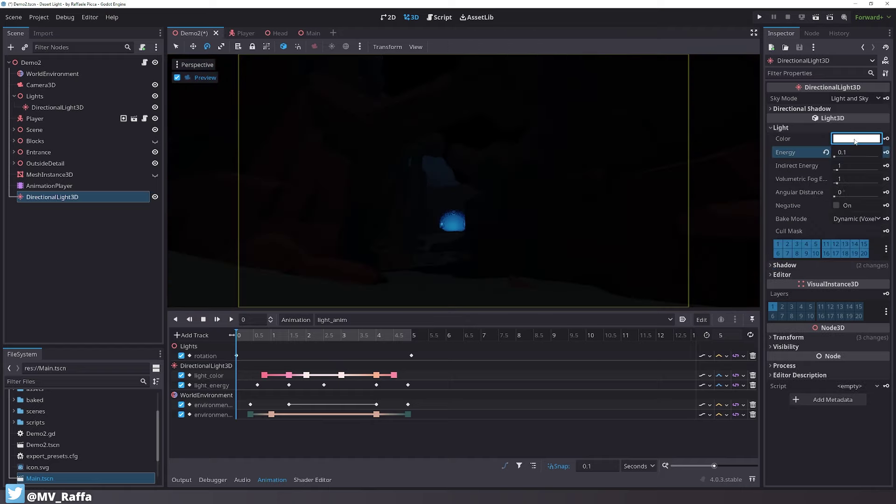
click(855, 140)
click(773, 189)
click(814, 136)
Try an energy of 0.5 on the blue light, and set it to 0.2
click(853, 152)
text(0.5)
key(Return)
click(853, 152)
text(0.2)
key(Return)
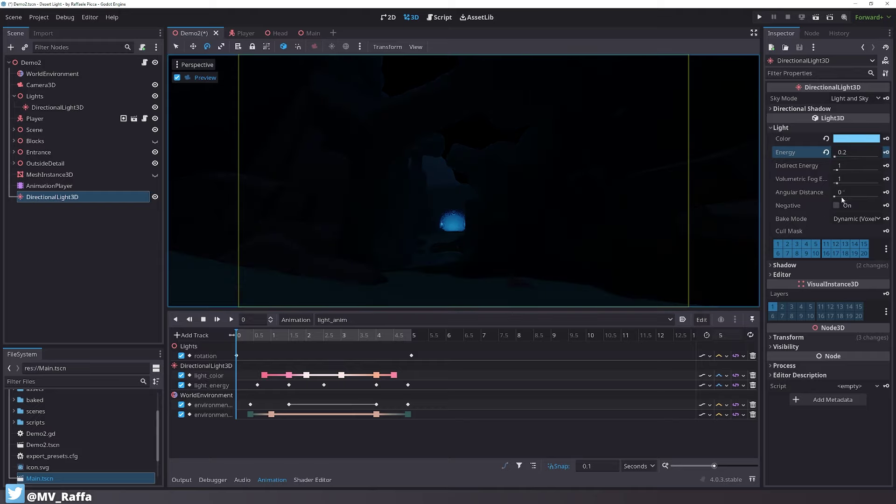
Change the WorldEnvironment fog color key at 0.4 s to a very dark shade
click(93, 212)
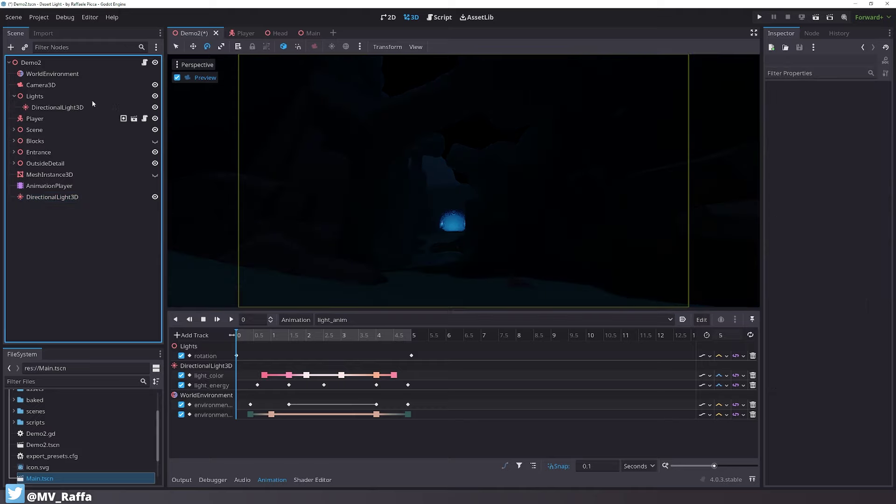
click(85, 81)
click(84, 76)
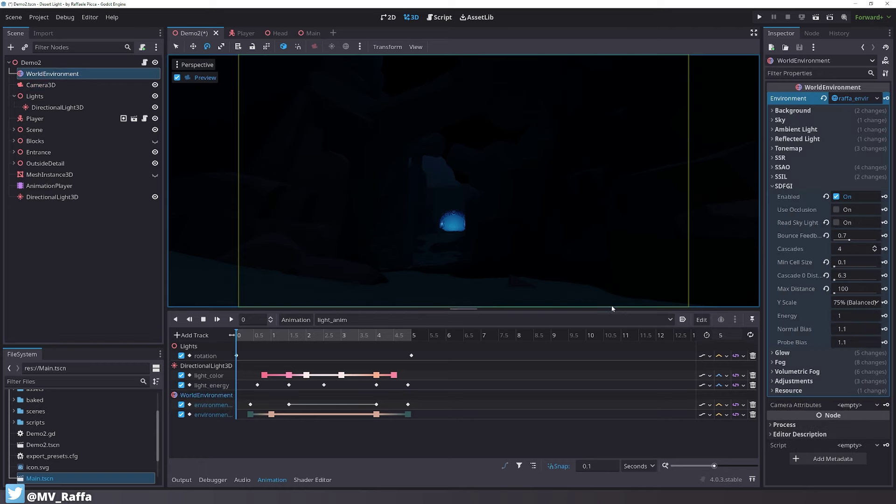
click(797, 187)
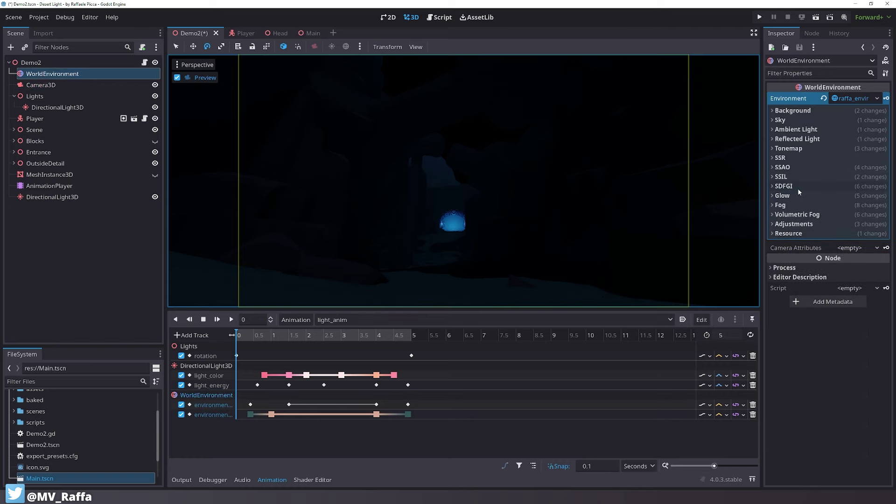
click(796, 205)
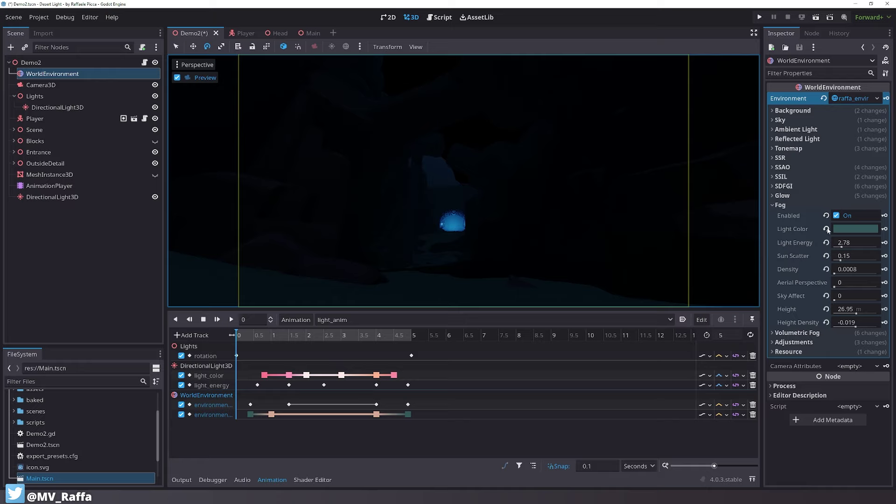
click(251, 335)
click(250, 414)
click(859, 110)
drag(879, 135, 880, 212)
click(806, 432)
Give the end of the fog color track at 4.9 s the same dark shade as the 0.4 s key
drag(258, 336, 412, 375)
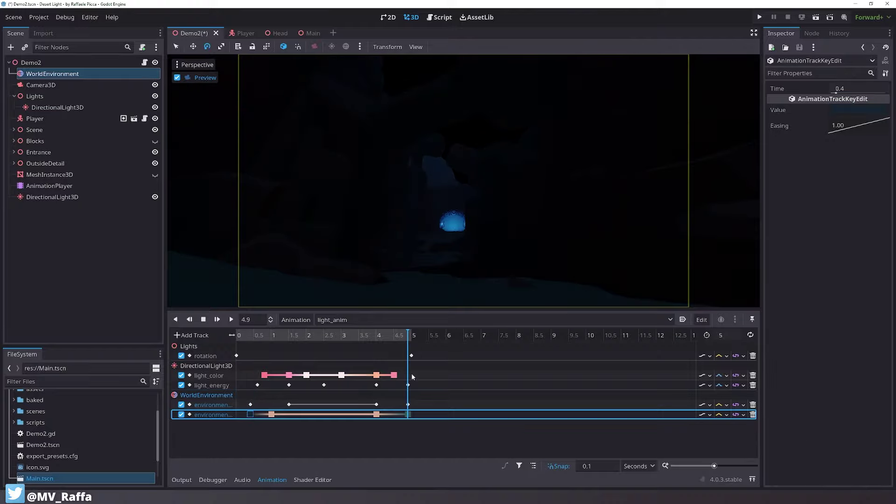
right_click(407, 413)
click(407, 429)
click(408, 428)
drag(357, 337, 257, 331)
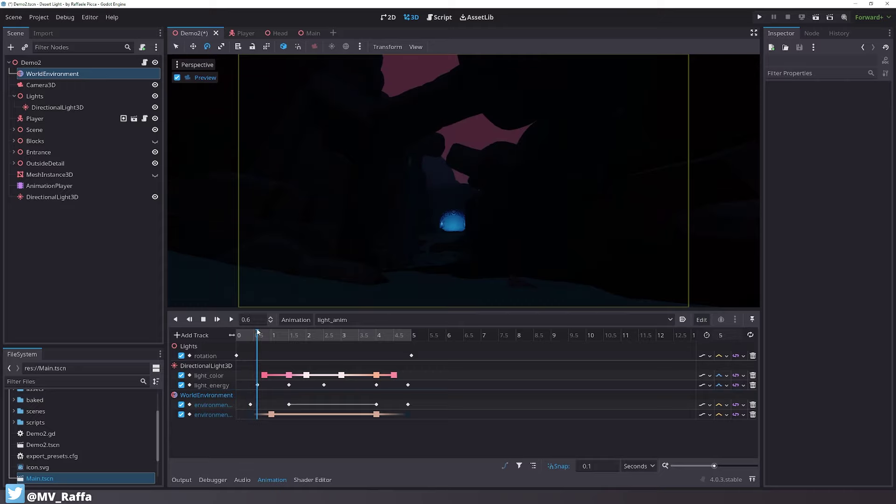
Check the light energy key at 0.6 s and the background energy key at 0.4 s, and scrub from night into day
click(257, 385)
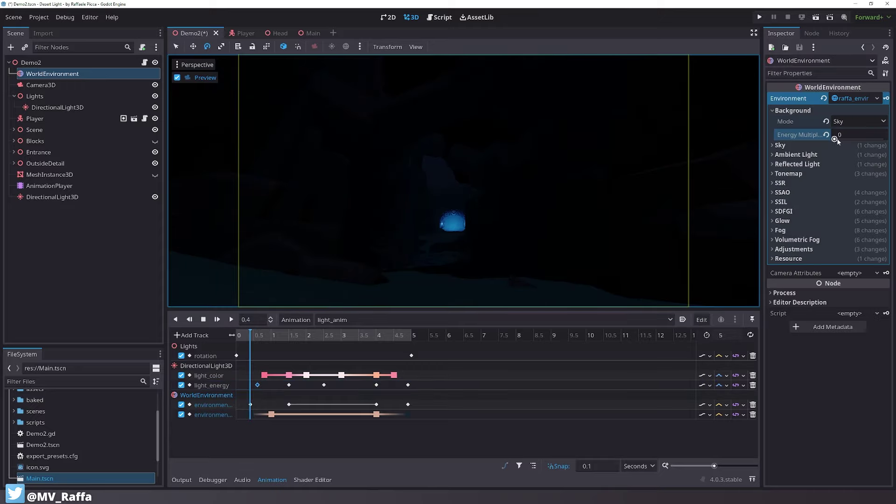
click(258, 418)
click(251, 404)
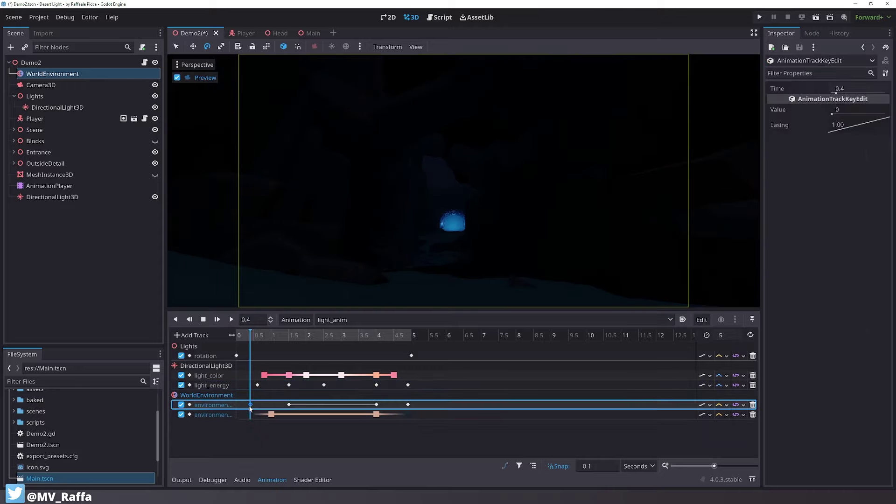
click(321, 442)
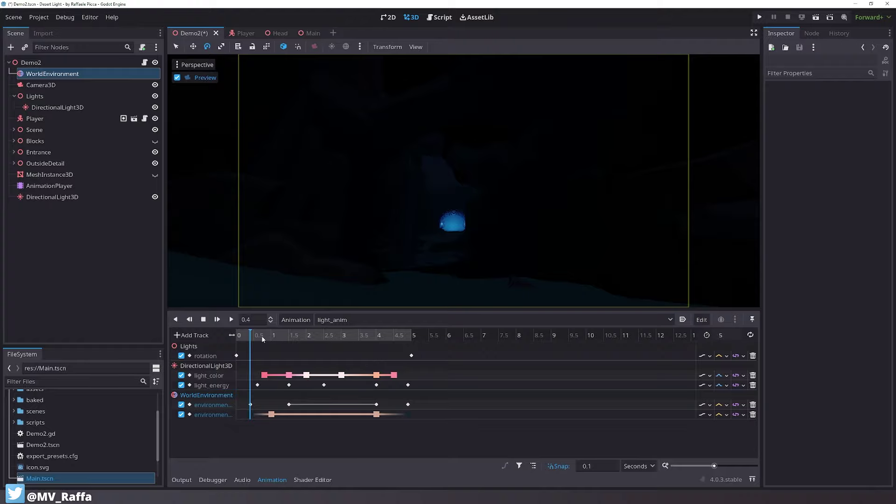
drag(240, 335, 326, 343)
Set the blue light's energy to about 0.57, its indirect and volumetric fog energy to 0, and its shadow bias to 0.017
click(140, 197)
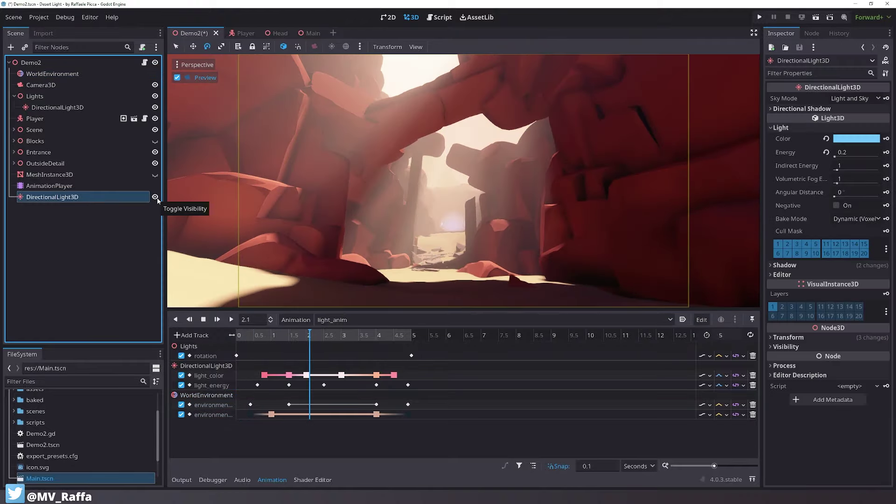
drag(850, 153, 860, 152)
click(785, 265)
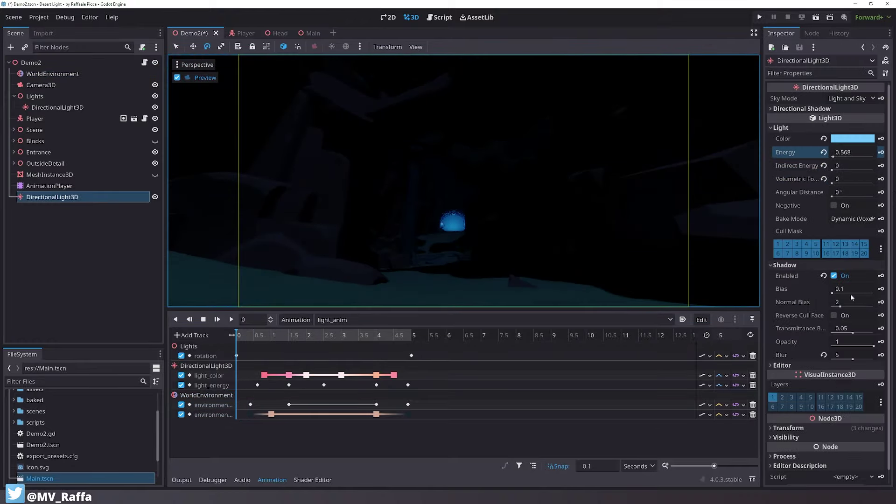
drag(850, 290, 838, 290)
Rotate the blue light to about -32.5° in Y, and try a shadow opacity of 0.84 before returning it to 1
click(789, 428)
drag(826, 474, 827, 474)
drag(872, 342, 865, 343)
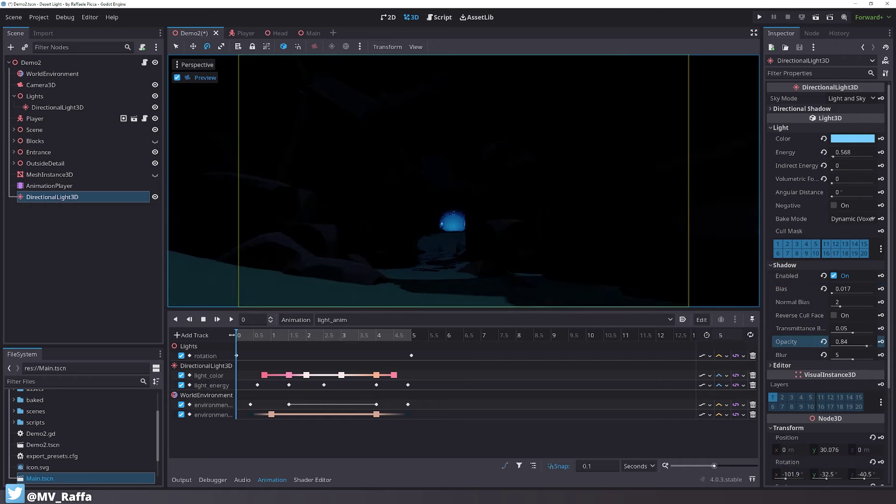
drag(832, 167, 837, 167)
drag(865, 343, 873, 343)
drag(852, 356, 847, 357)
Try a directional shadow max distance of 0 on the blue light, and reset it to the default 100
click(787, 268)
click(789, 128)
click(794, 109)
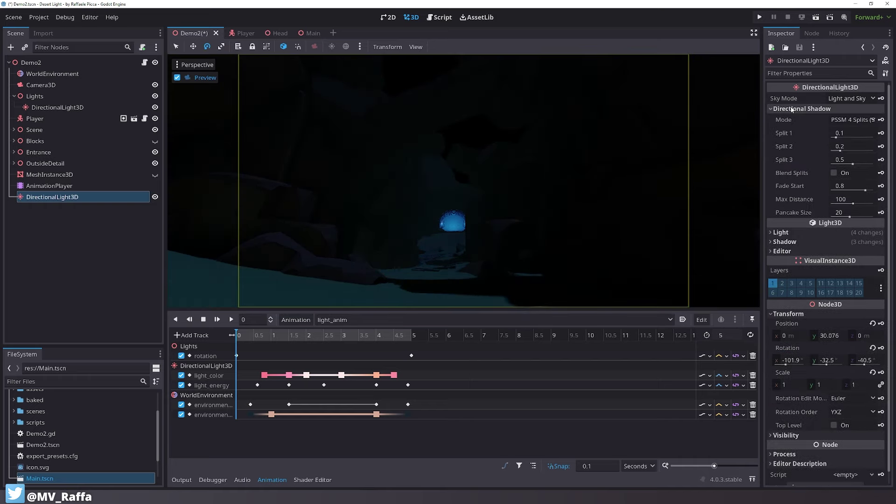
click(849, 199)
text(00)
key(Return)
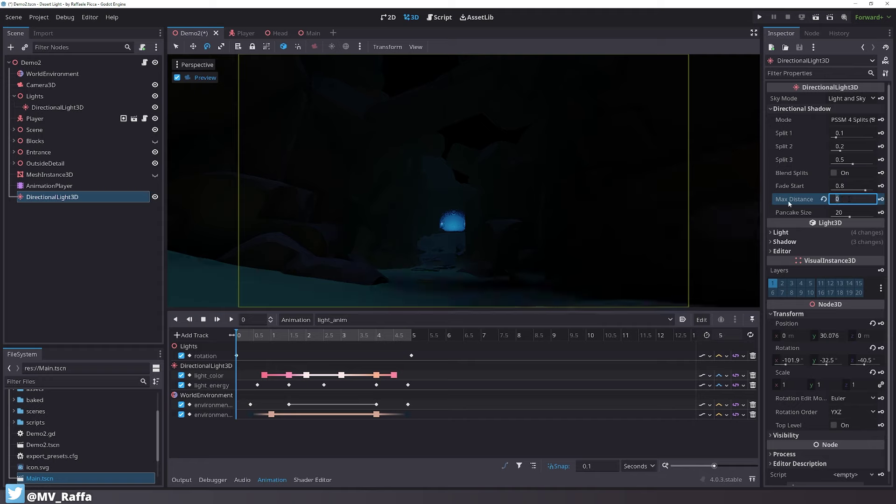
click(824, 199)
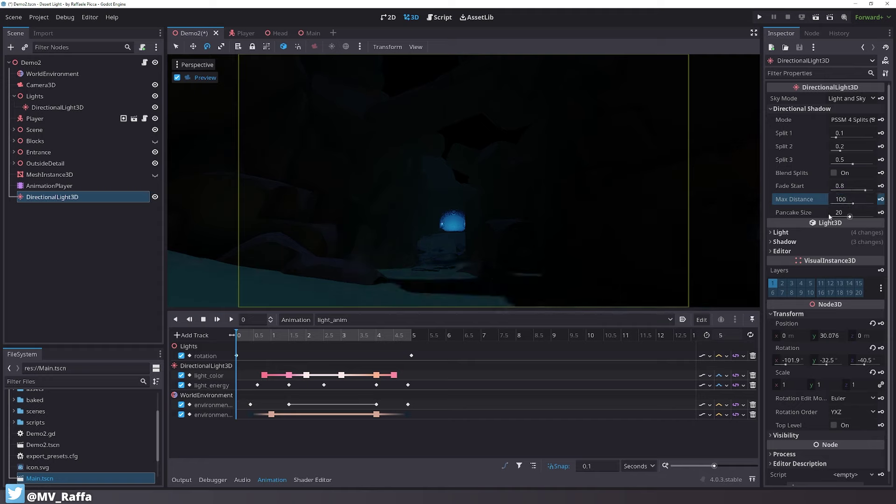
Toggle the blue light's shadow off and on for comparison, and retest a max distance of 0 before resetting it
scroll(817, 371, down, 1)
click(798, 233)
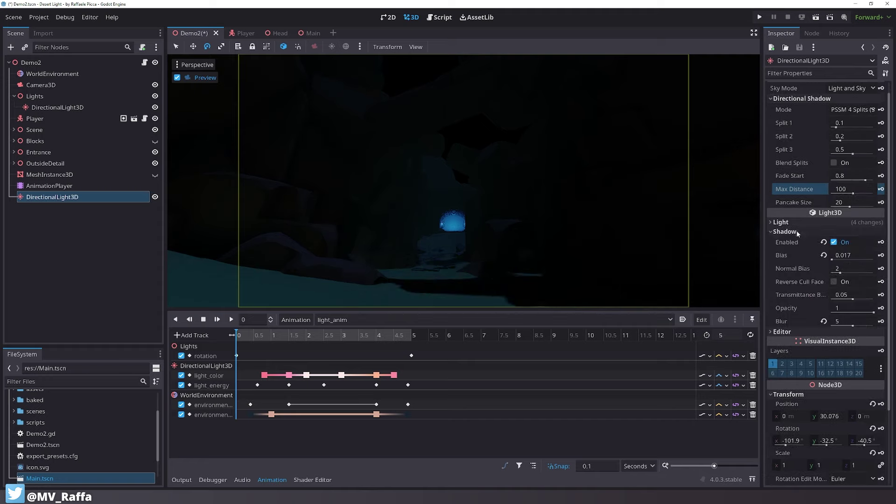
click(833, 243)
click(834, 243)
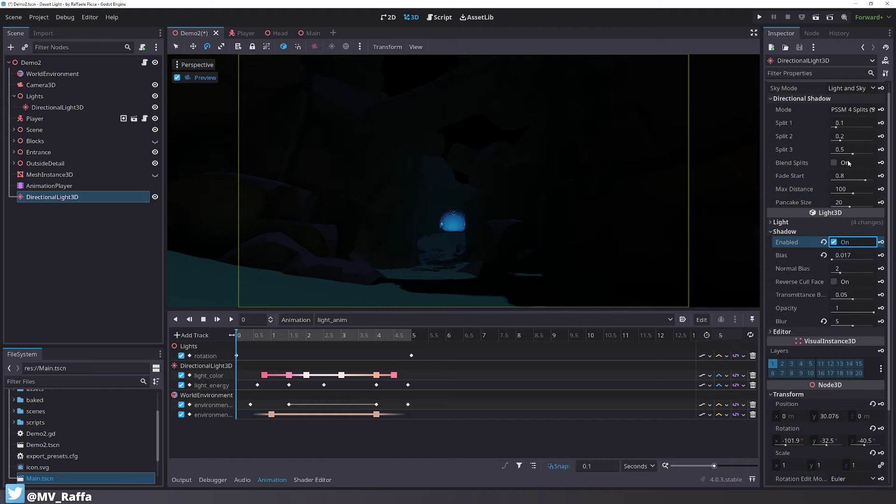
drag(848, 188, 821, 189)
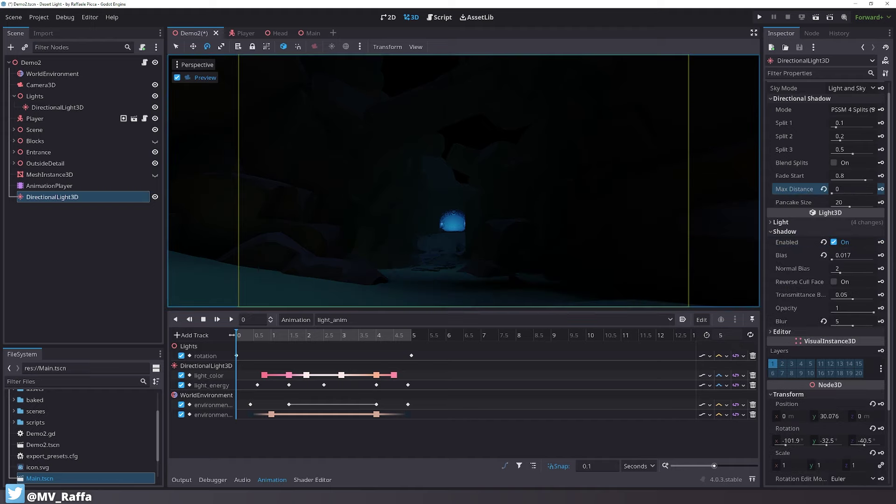
click(823, 189)
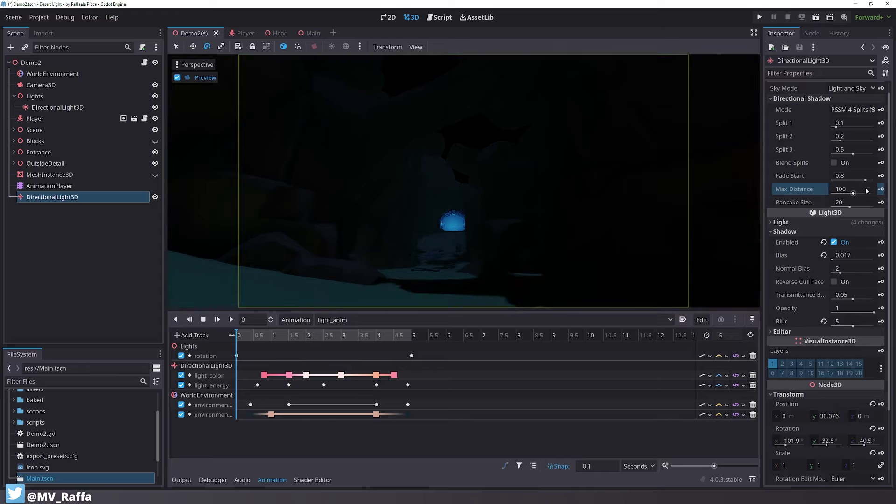
Lower the blue light's shadow max distance to 0, testing 13.1, 1 and 0.4 along the way
drag(864, 188, 826, 188)
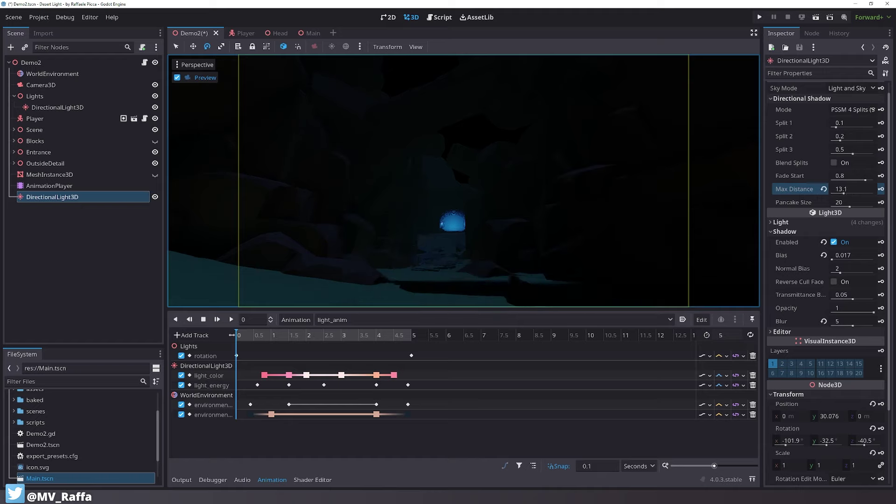
click(845, 189)
text(1)
key(Return)
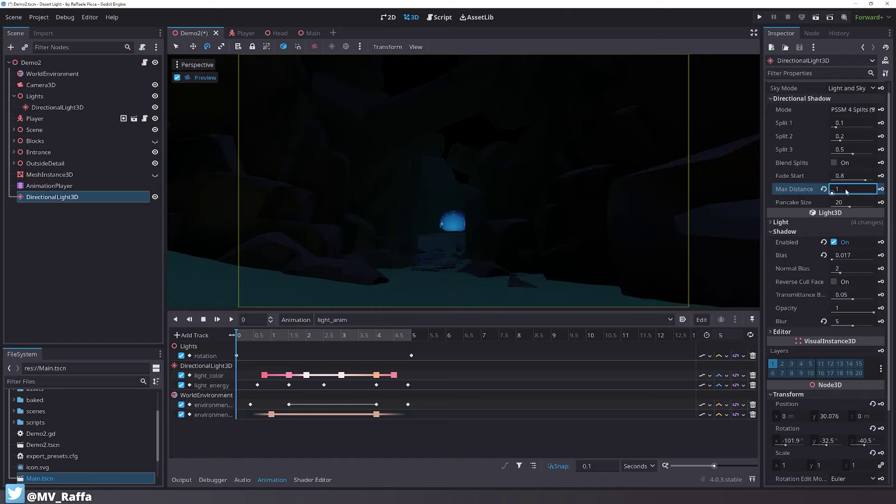
drag(850, 192, 840, 191)
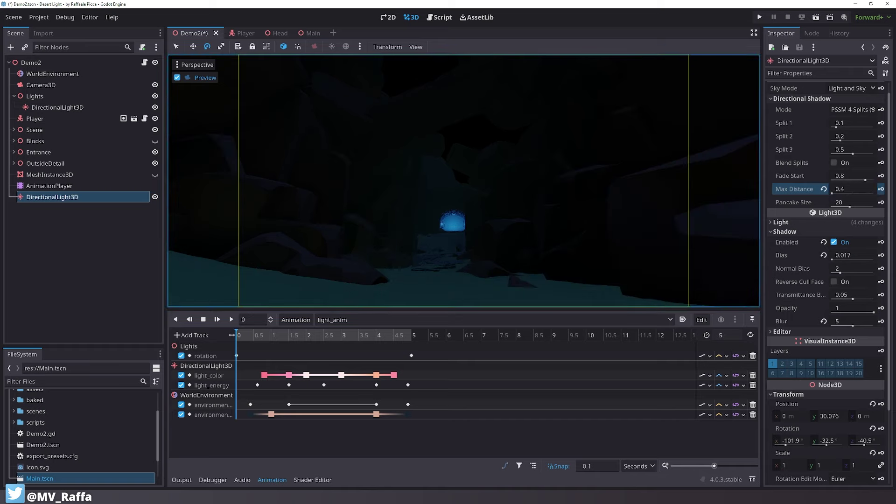
mouse_move(840, 191)
mouse_down()
mouse_move(848, 190)
mouse_move(833, 189)
mouse_up()
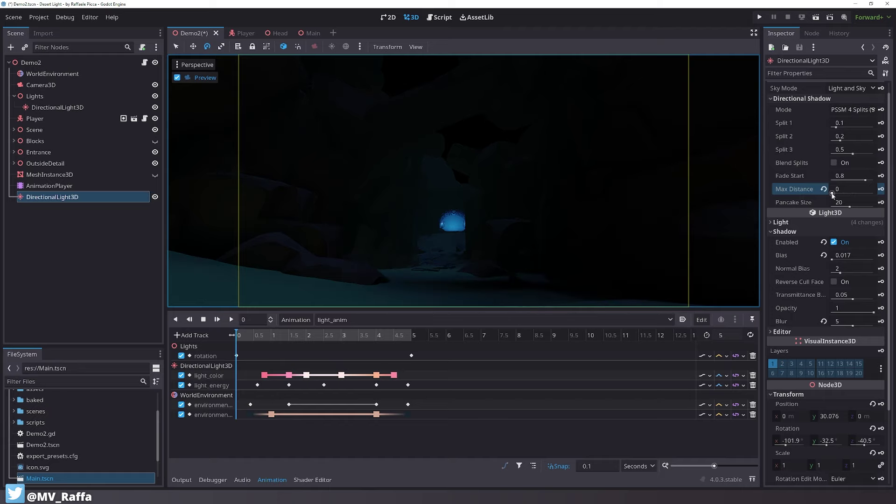
Leave the camera preview and test other fade start and max distance values on the blue light's directional shadow, returning them to 0.8 and 0
click(198, 80)
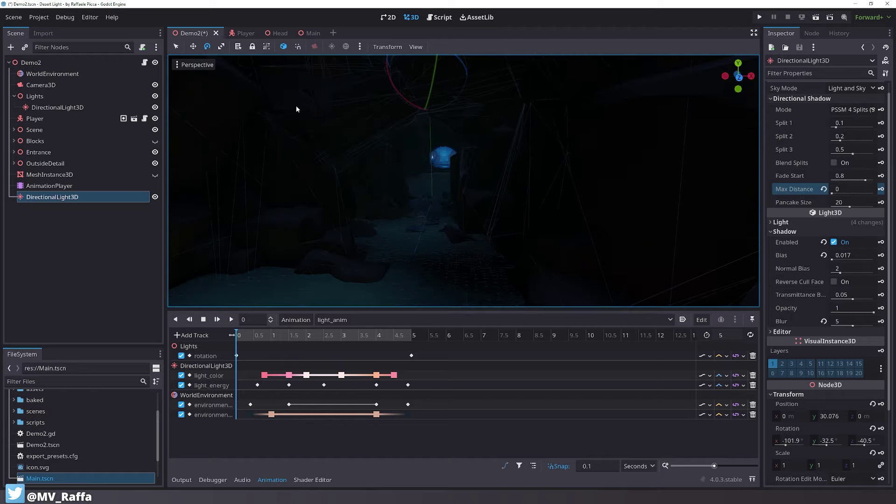
scroll(455, 141, down, 5)
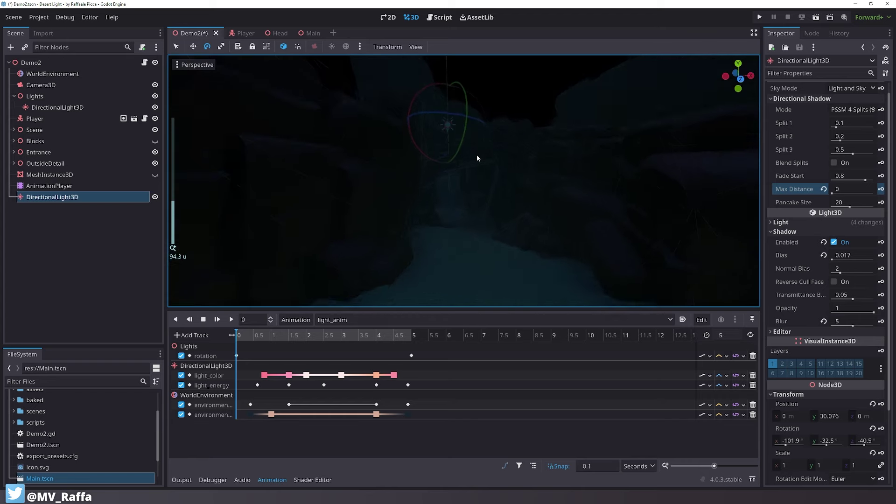
scroll(476, 158, up, 3)
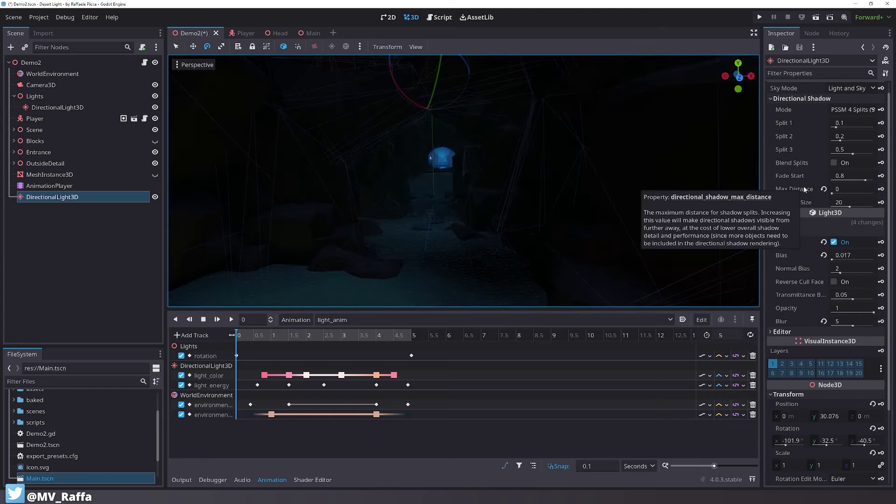
drag(793, 175, 726, 174)
drag(845, 176, 867, 189)
click(823, 176)
scroll(737, 161, down, 3)
mouse_move(801, 201)
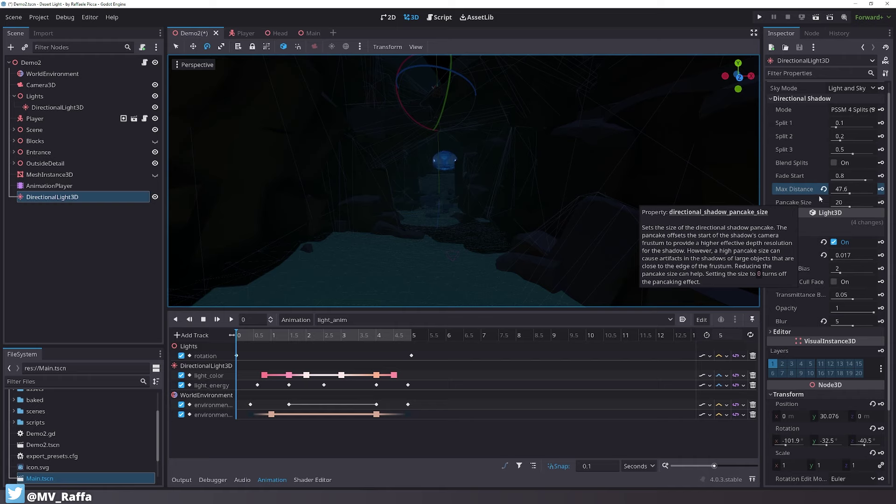
drag(840, 189, 631, 190)
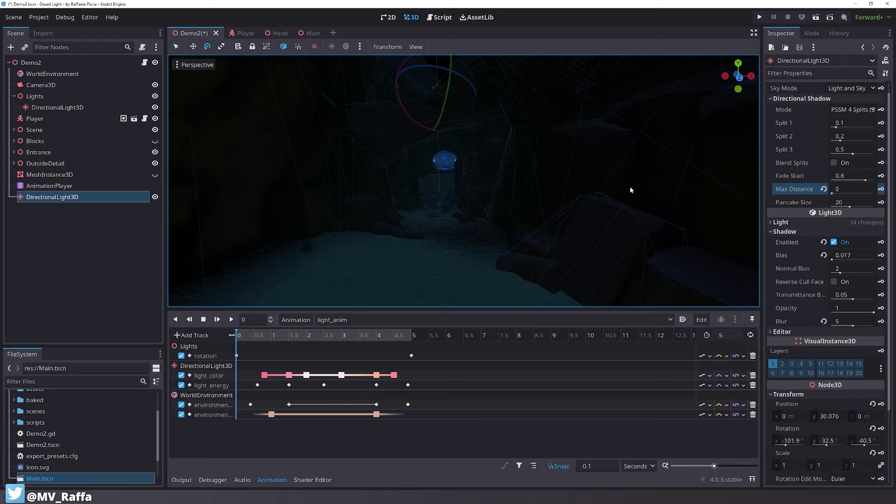
Key the blue light's energy at 0.568 at the animation's start and at 5 s, with further energy keys at about 1.3 and 4.5 s
click(77, 246)
click(71, 199)
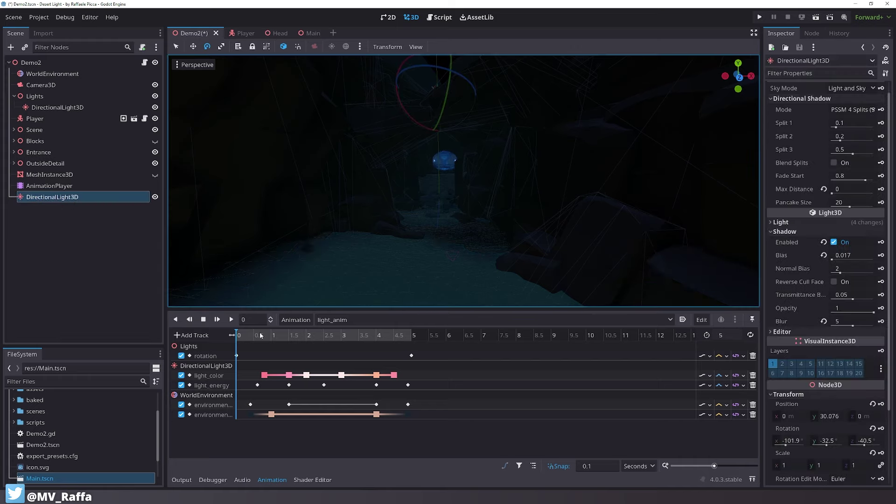
click(821, 98)
click(854, 98)
click(854, 120)
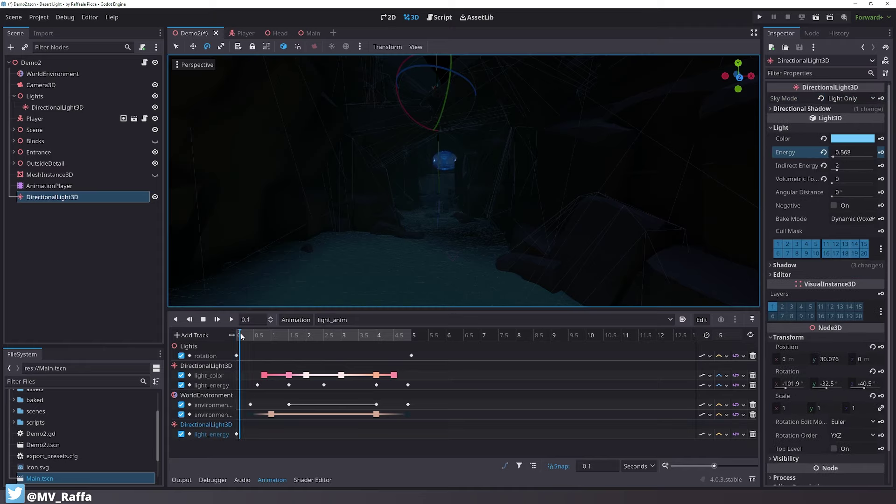
drag(237, 335, 396, 343)
key(Return)
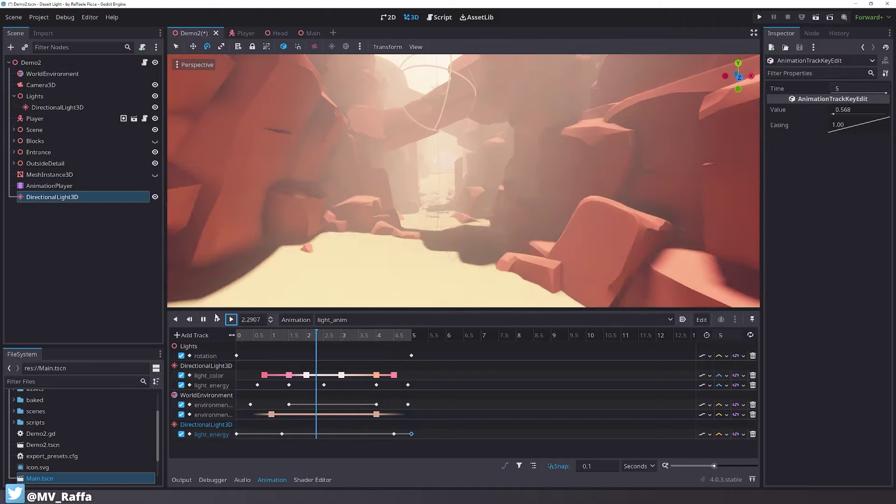
Move the AnimationPlayer to the top of the Demo2 node tree, rename it DayAndNightCycle, and save the scene
click(93, 196)
drag(49, 186, 72, 73)
double_click(72, 74)
key(ctrl+a)
text(D)
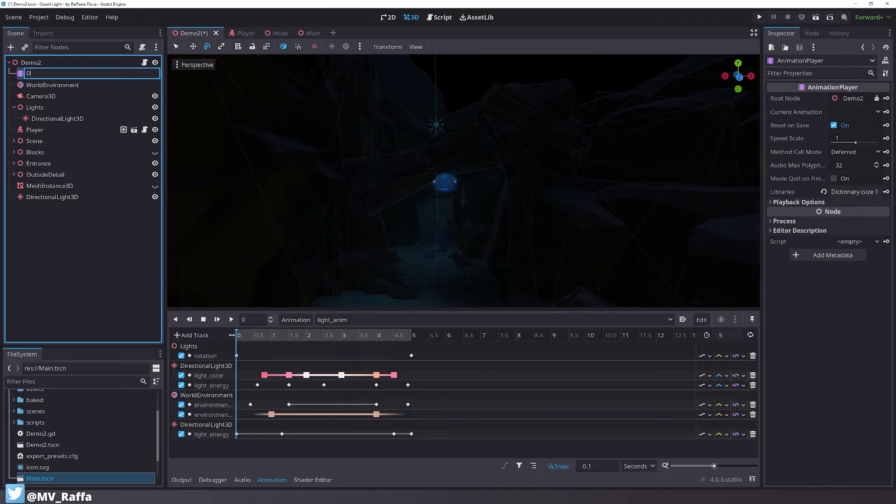
text(ayAndNighgt)
key(Return)
key(ctrl+s)
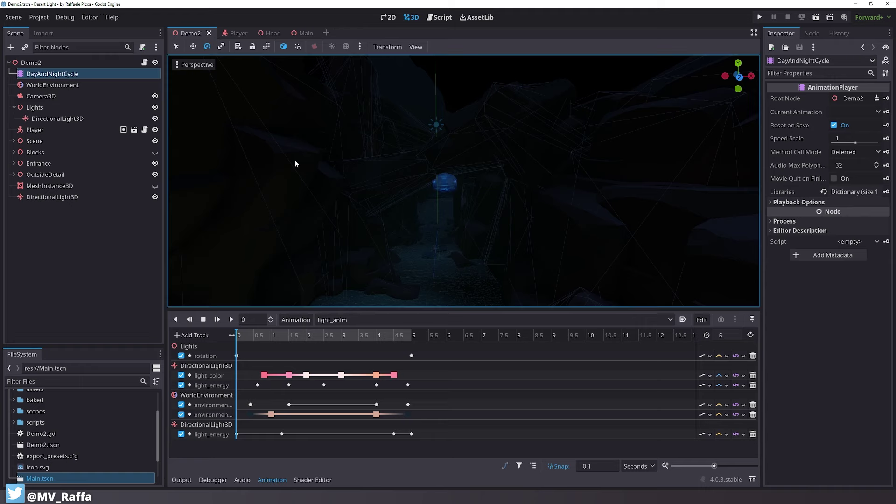
Make light_anim autoplay on load and loop, and save the scene
click(683, 319)
key(ctrl+s)
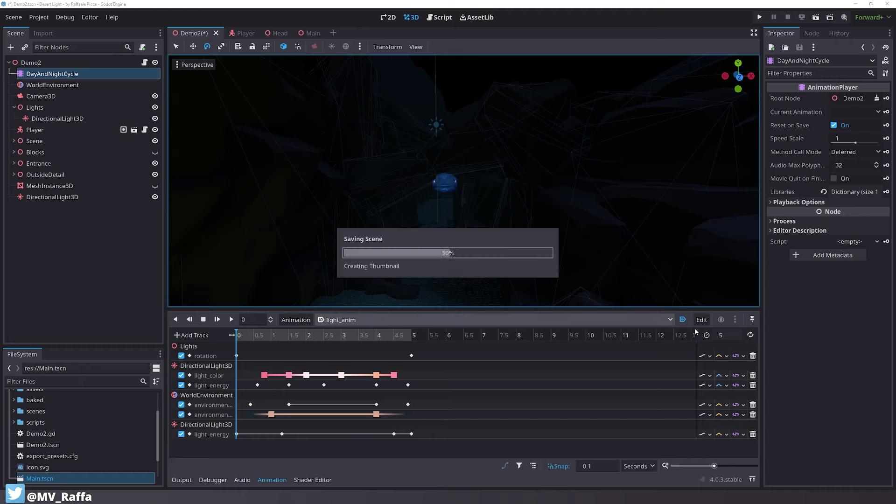
key(ctrl+s)
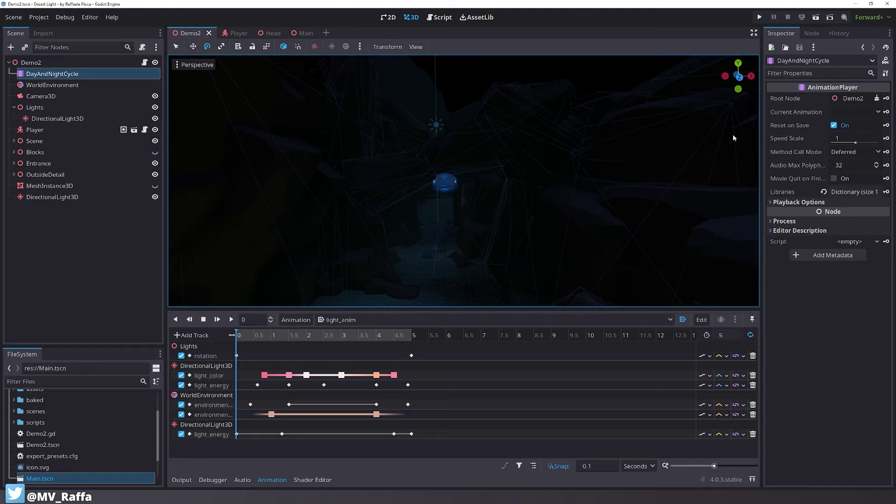
Play light_anim from about 4.1 s to check the transition across the loop point
click(382, 333)
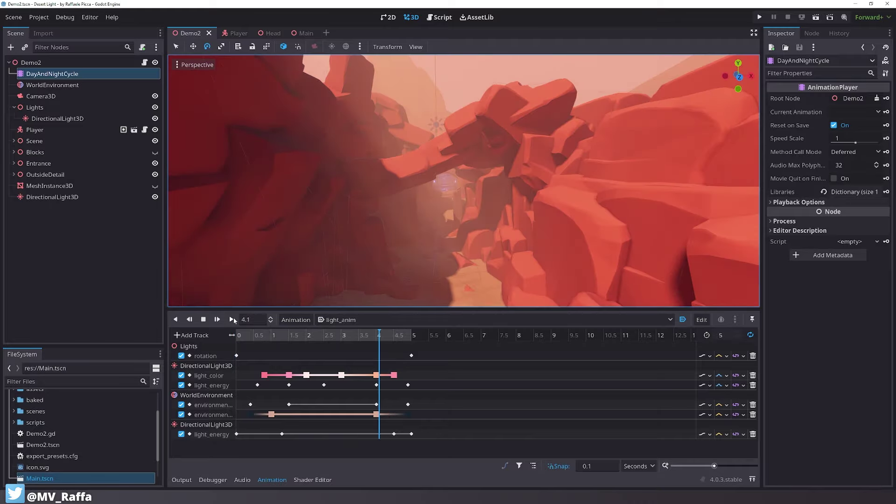
click(232, 319)
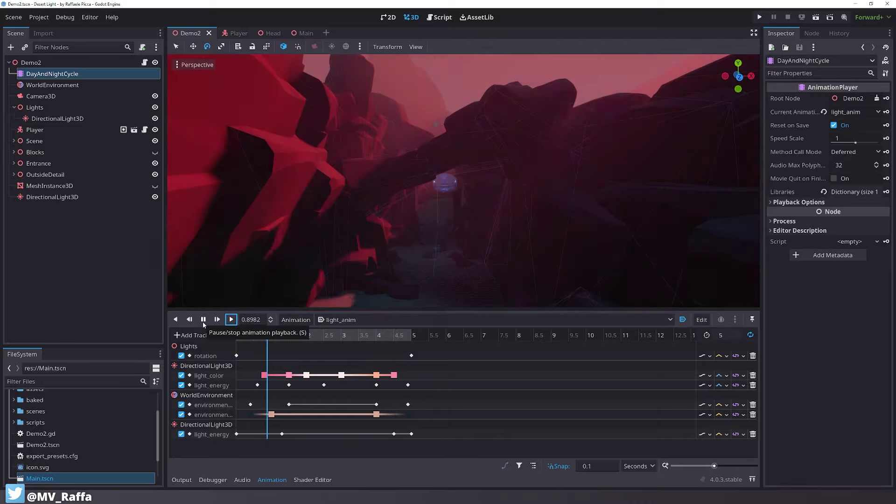
click(203, 322)
Extend the light_anim length to 7 seconds and scrub through the time beyond the last keys
mouse_move(393, 337)
mouse_down()
mouse_move(413, 343)
mouse_move(397, 345)
mouse_up()
click(725, 338)
text(7)
key(Return)
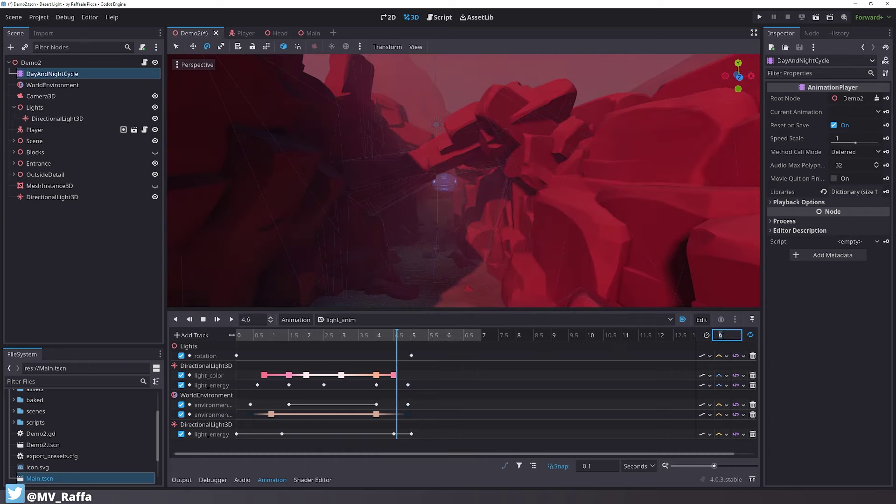
drag(357, 335, 466, 338)
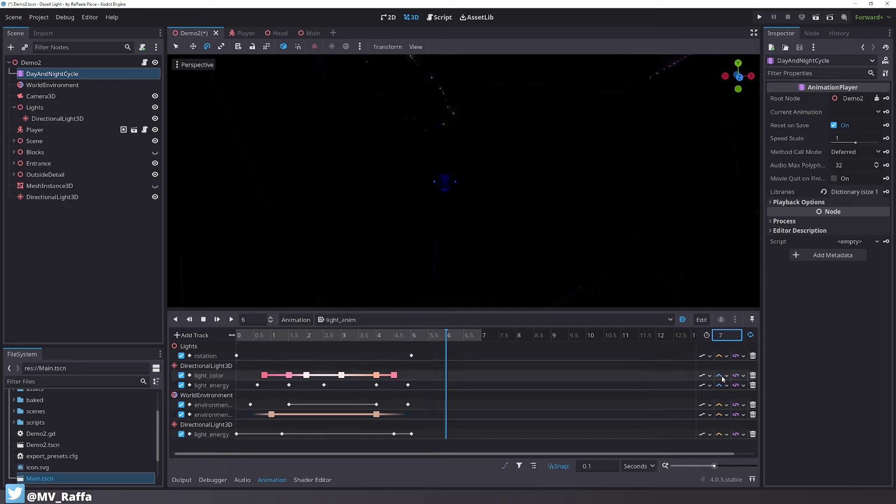
Switch the main light's color and energy tracks and the Lights rotation track to clamped loop interpolation
click(744, 376)
click(746, 386)
click(744, 386)
click(745, 395)
drag(454, 337, 471, 342)
click(741, 358)
click(748, 368)
Switch the blue light's energy track and both WorldEnvironment tracks to clamped loop interpolation
click(742, 434)
click(748, 446)
click(743, 415)
click(748, 425)
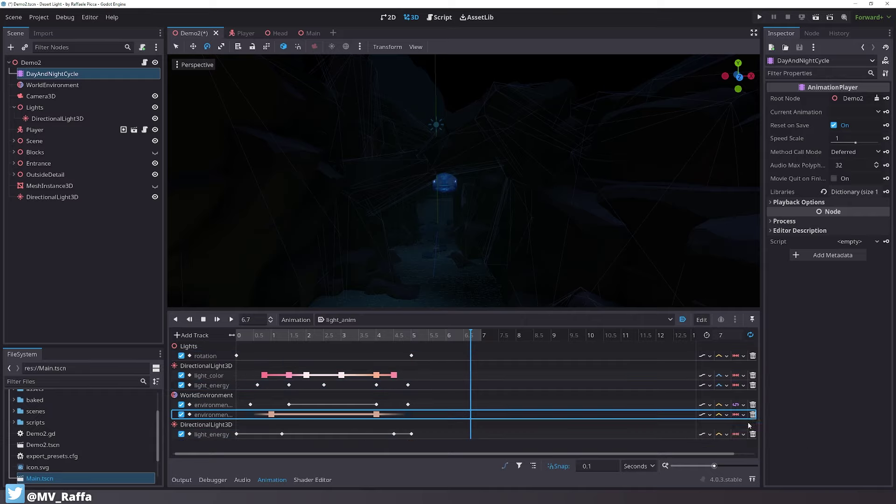
click(742, 405)
click(749, 416)
Preview the looping cycle, set the light_anim length to 6 seconds, and save the scene
drag(404, 336, 425, 336)
click(230, 320)
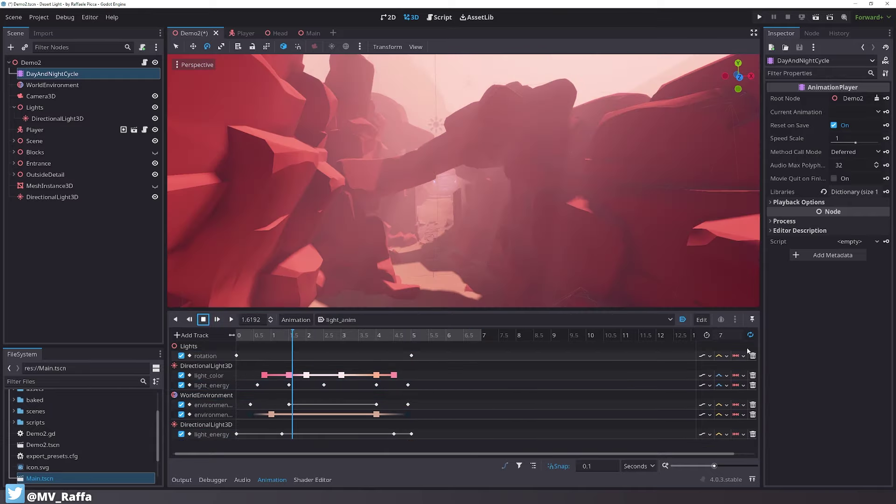
click(264, 338)
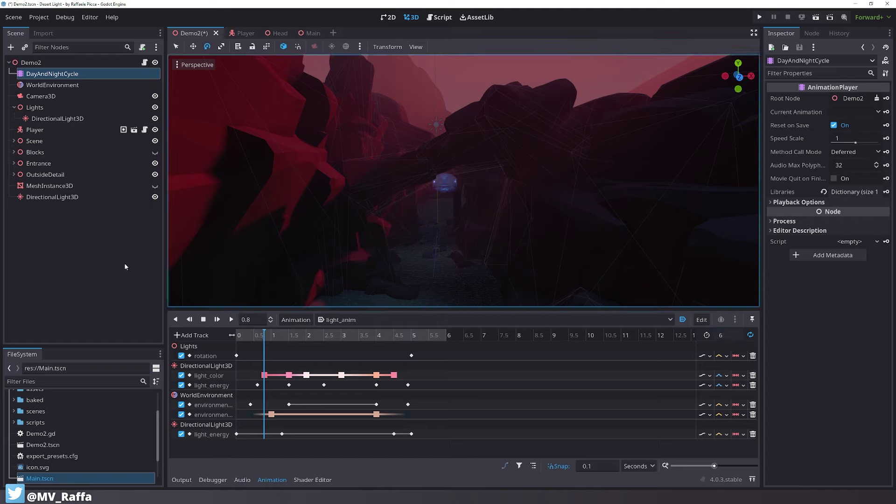
click(82, 252)
key(ctrl+s)
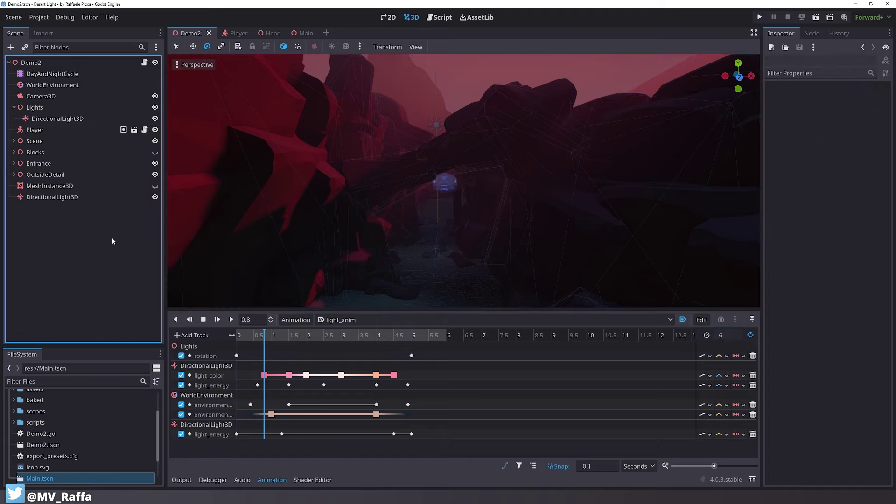
Copy the SandParticle and Fireflies nodes from the Main scene
click(296, 33)
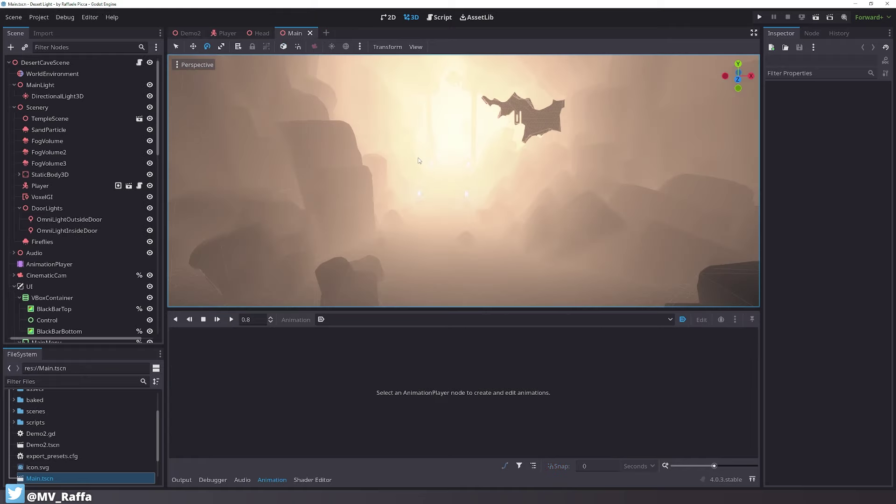
right_drag(418, 161, 418, 161)
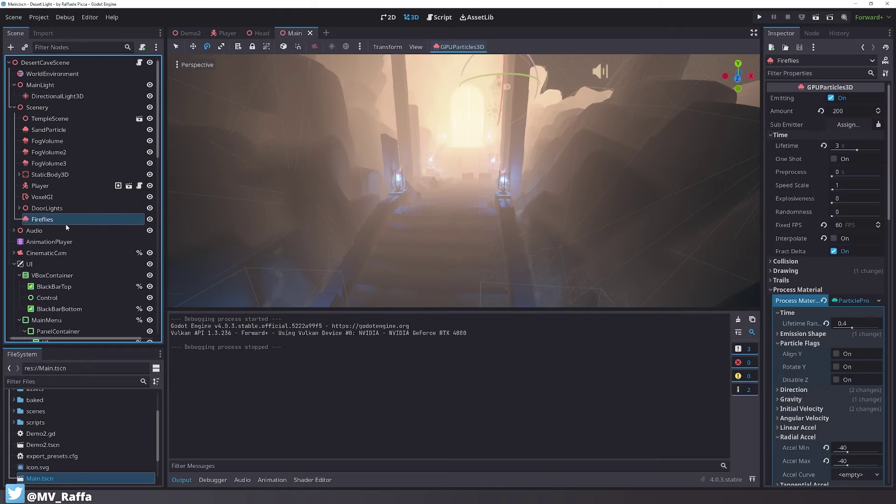
ctrl+click(63, 131)
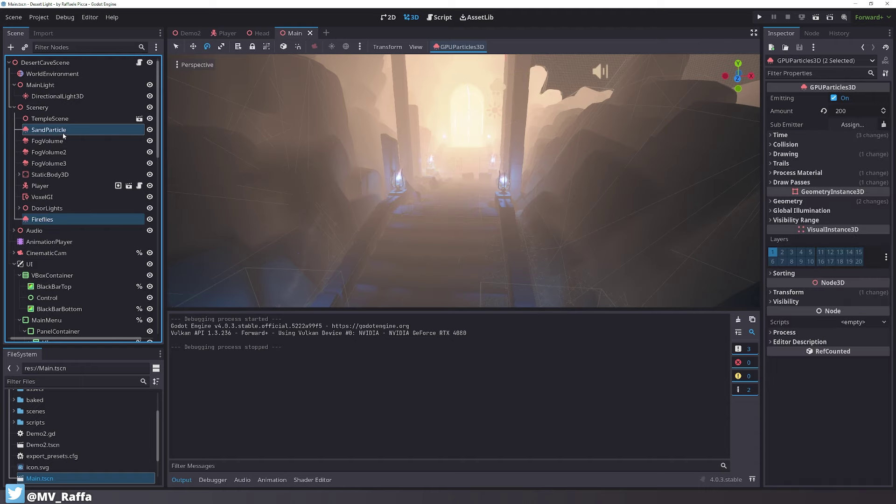
right_click(62, 131)
click(89, 150)
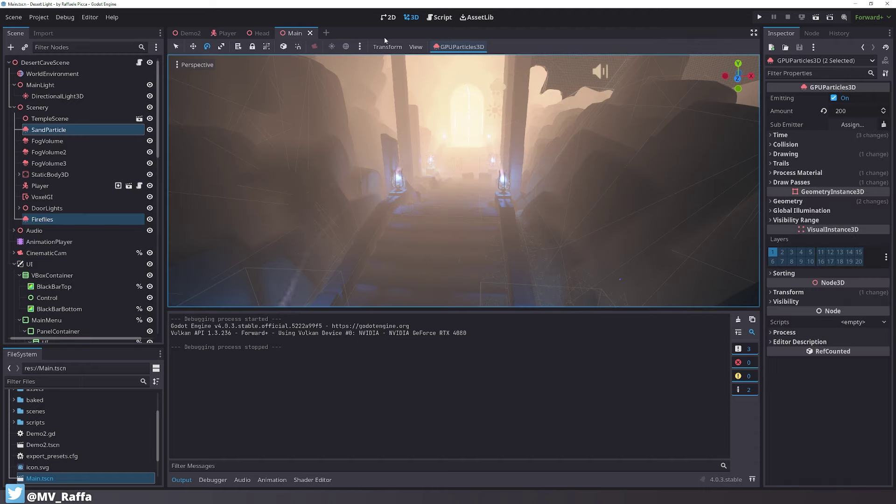
Paste the copied particle nodes under the Demo2 root node
click(187, 32)
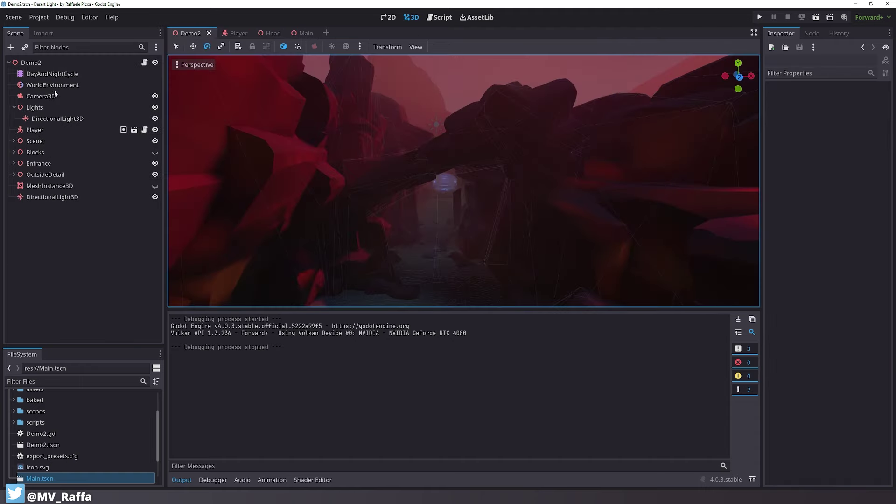
right_click(33, 62)
click(83, 147)
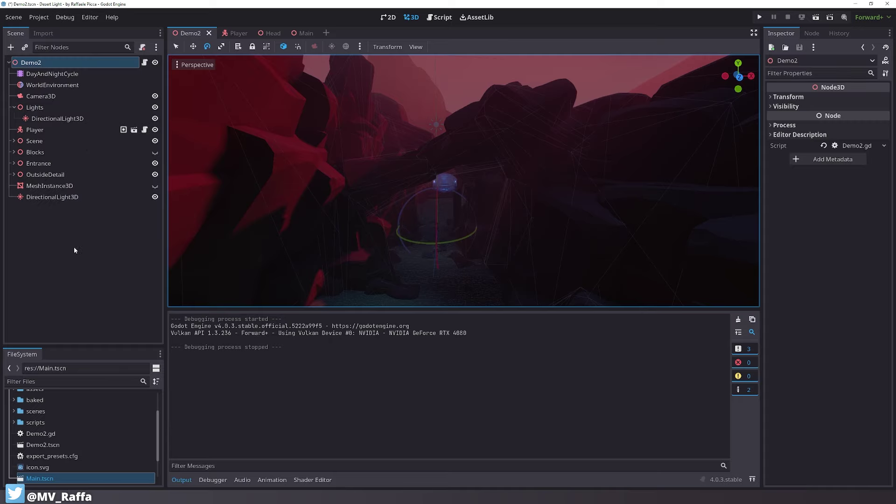
Inspect the pasted SandParticle emitter in the canyon, and adjust the pasted particles' emission energy and placement
click(66, 209)
scroll(463, 183, down, 10)
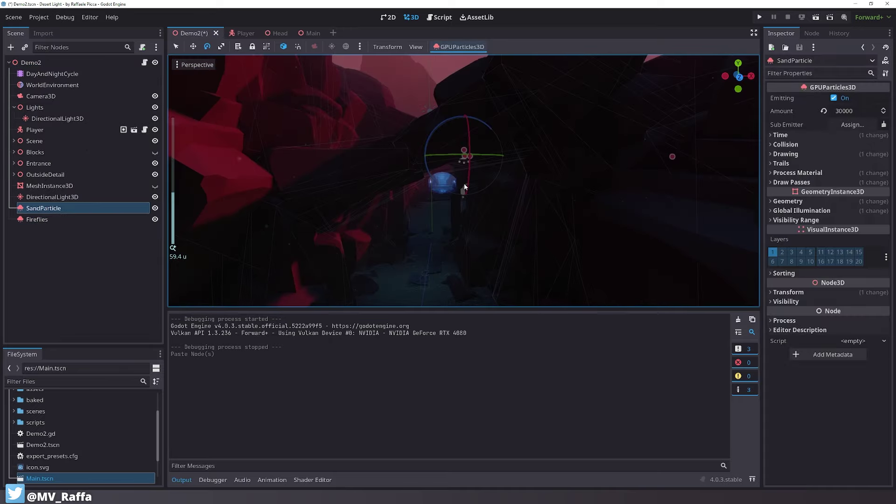
middle_drag(513, 196, 428, 254)
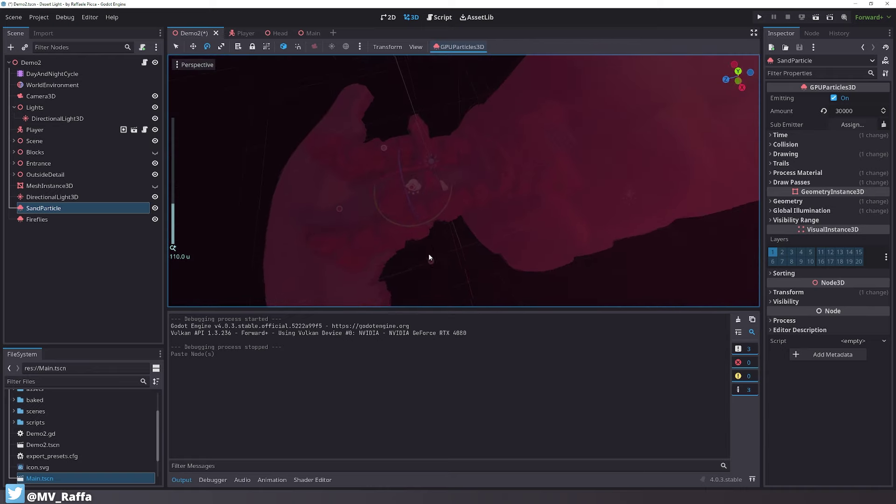
scroll(435, 220, up, 4)
shift+middle_drag(442, 210, 469, 206)
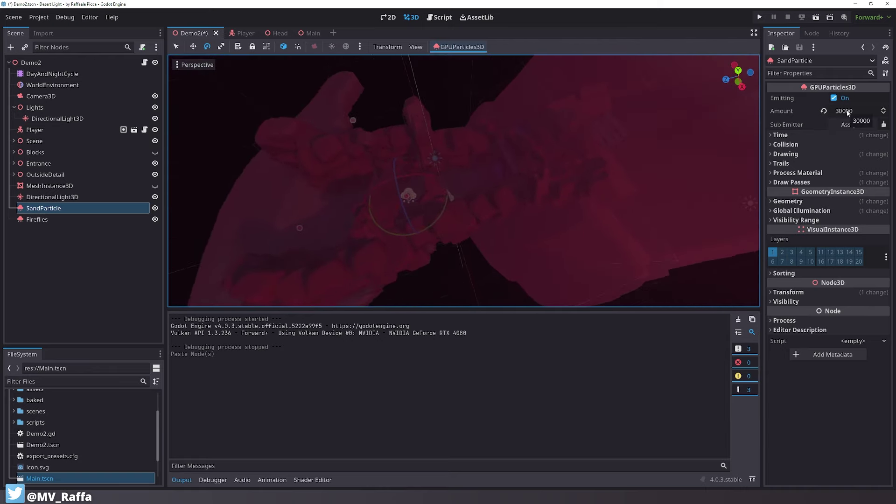
middle_drag(466, 187, 512, 136)
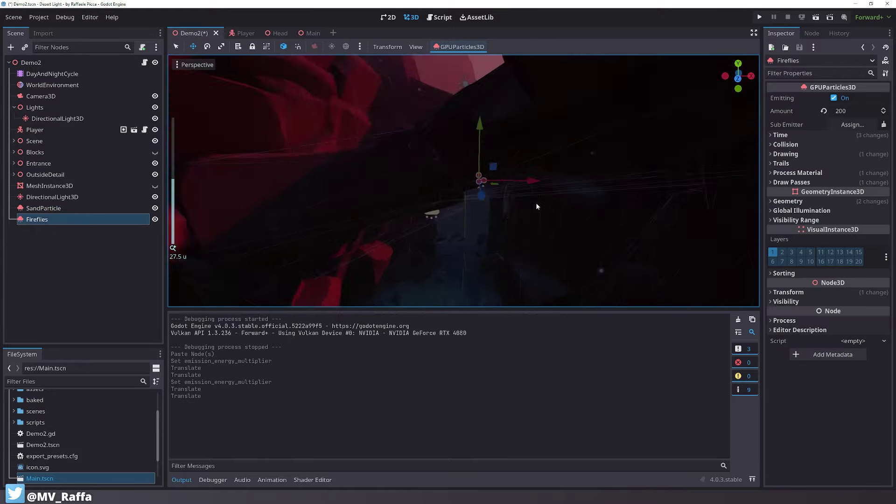
Try a shader material override on the Fireflies particles with a brightened white albedo
click(820, 183)
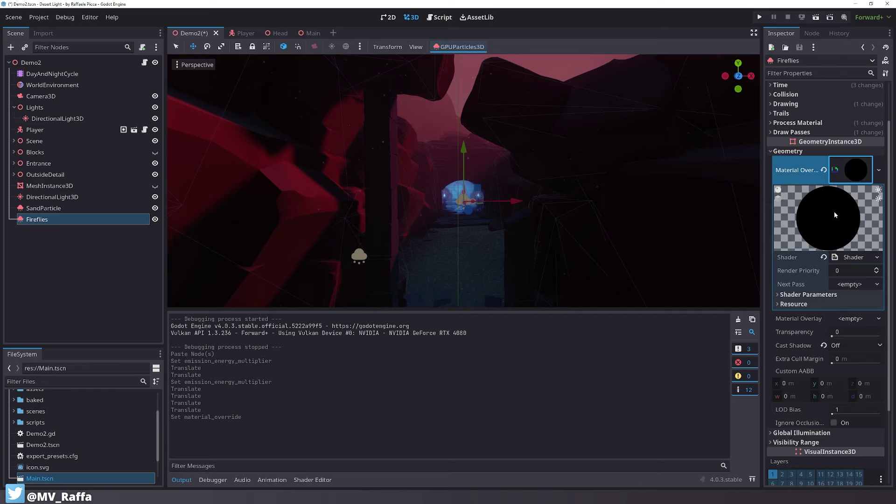
click(856, 255)
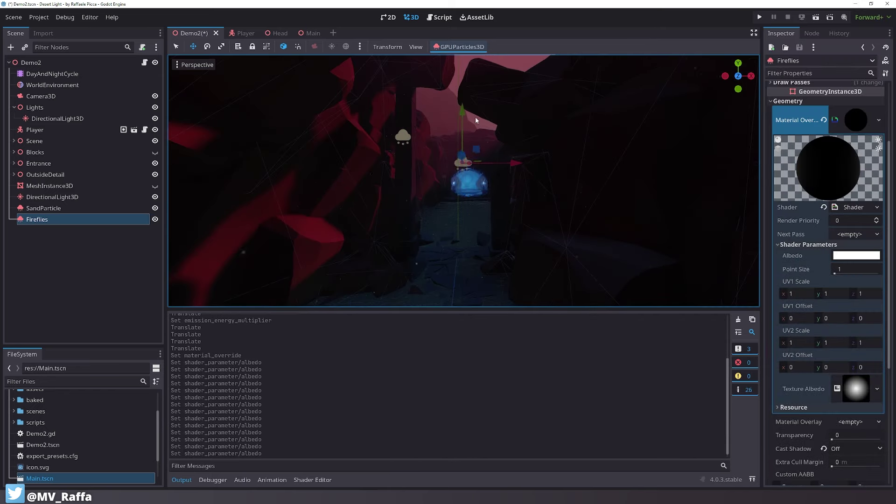
click(856, 255)
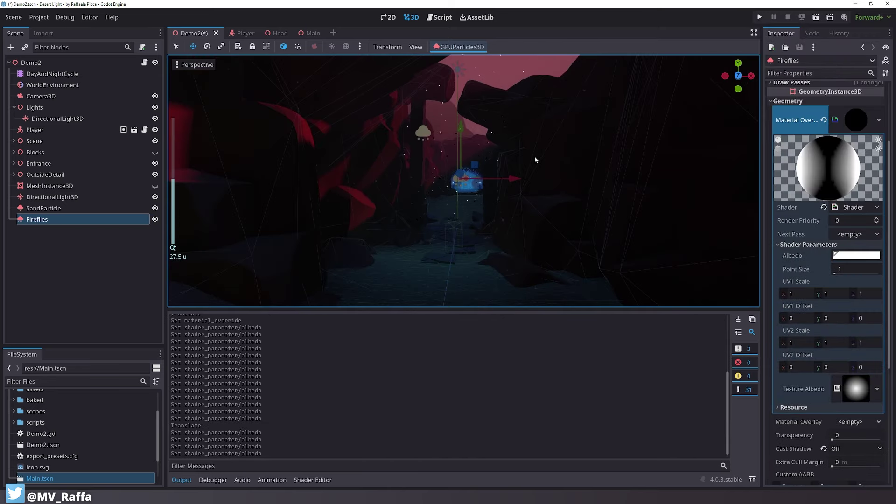
Delete the Fireflies node, save the scene, and run Demo2 to test the day-night cycle
key(Delete)
key(Return)
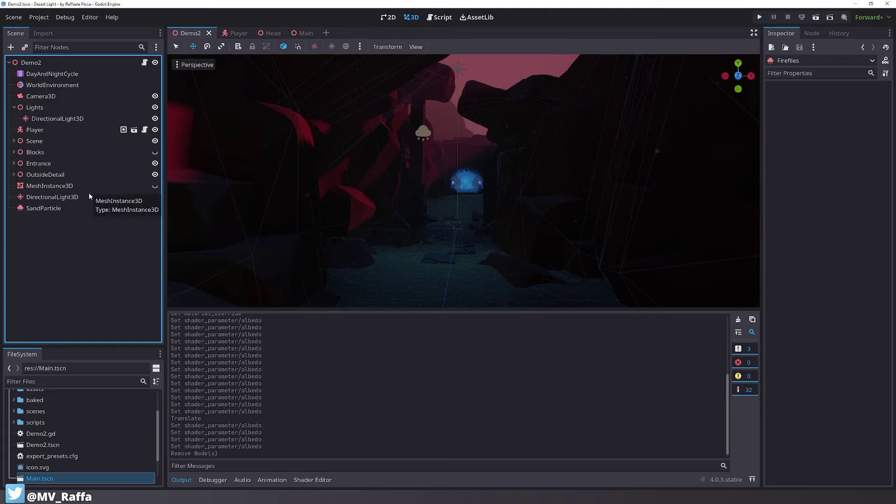
key(F6)
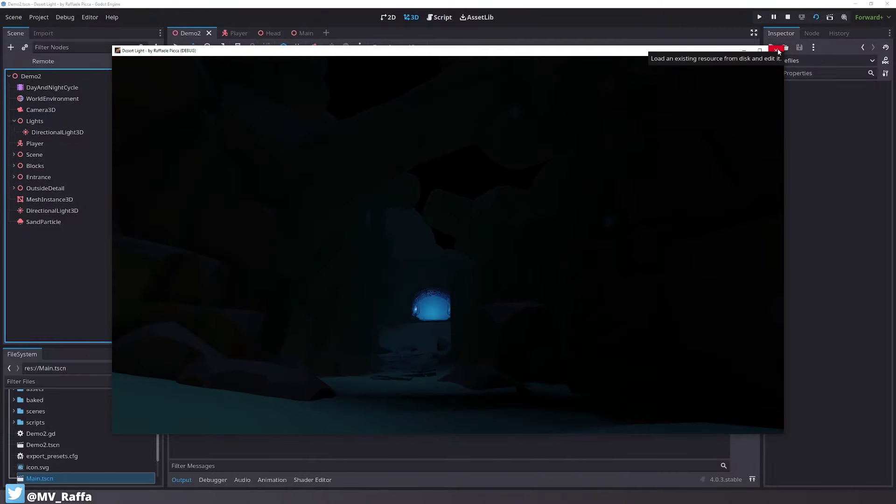
Close the running game and set the DayAndNightCycle animation player's speed scale to 0.2
click(777, 51)
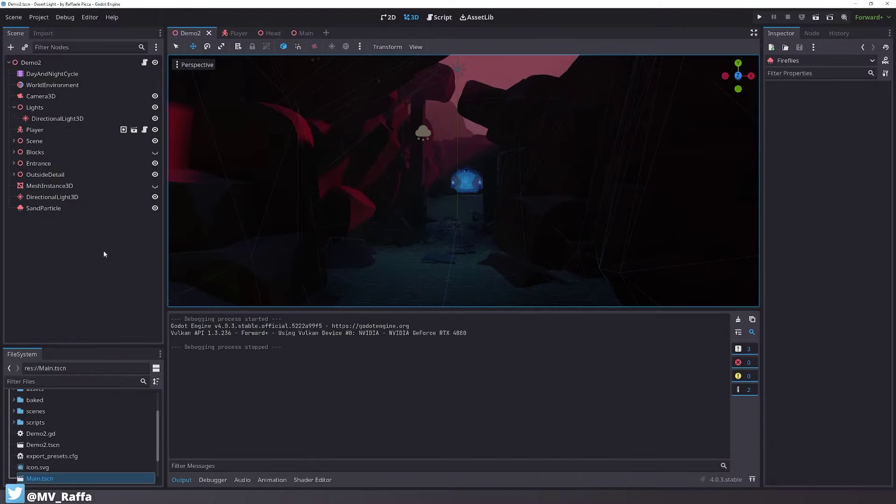
click(87, 75)
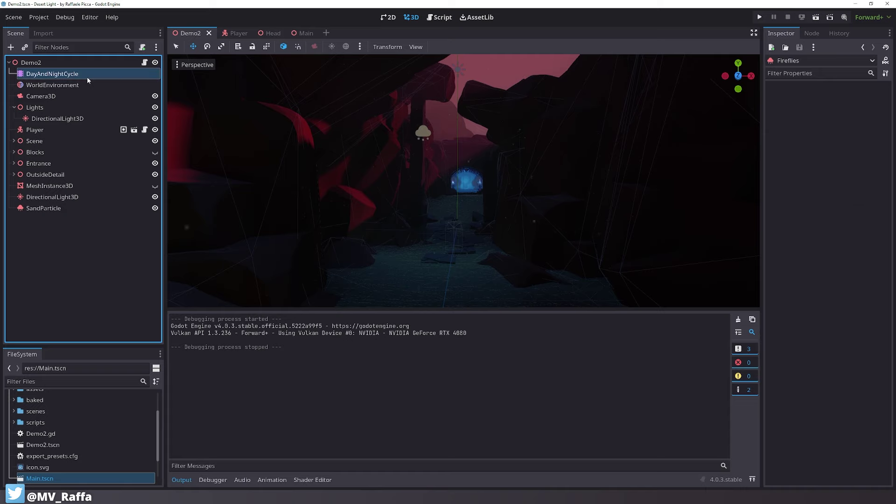
click(845, 140)
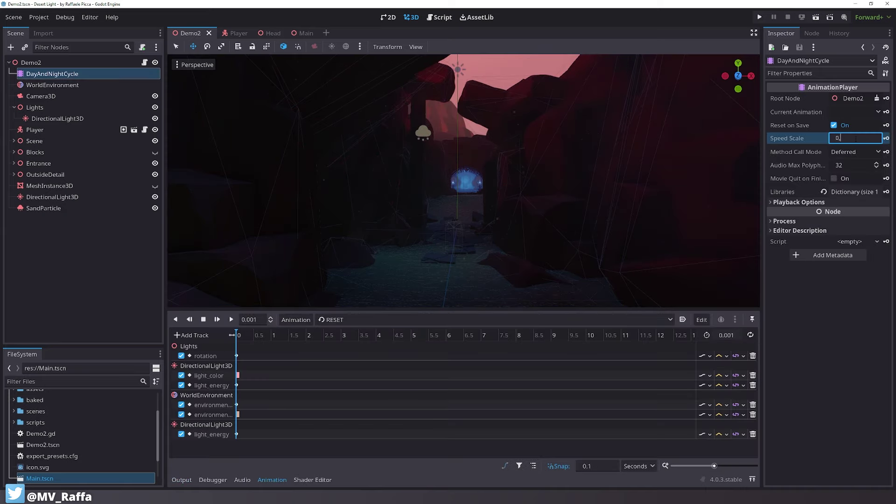
text(0,2)
click(77, 243)
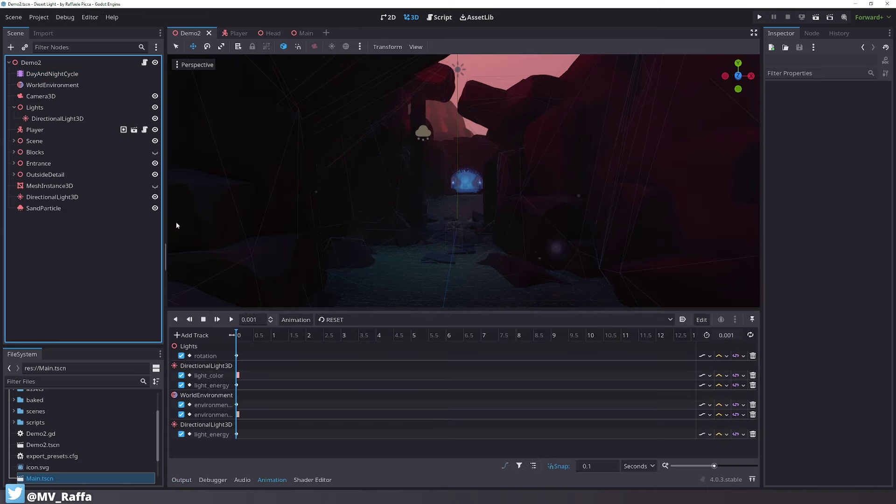
Run Demo2 and walk through the canyon to judge the pace of the day-night cycle
key(F6)
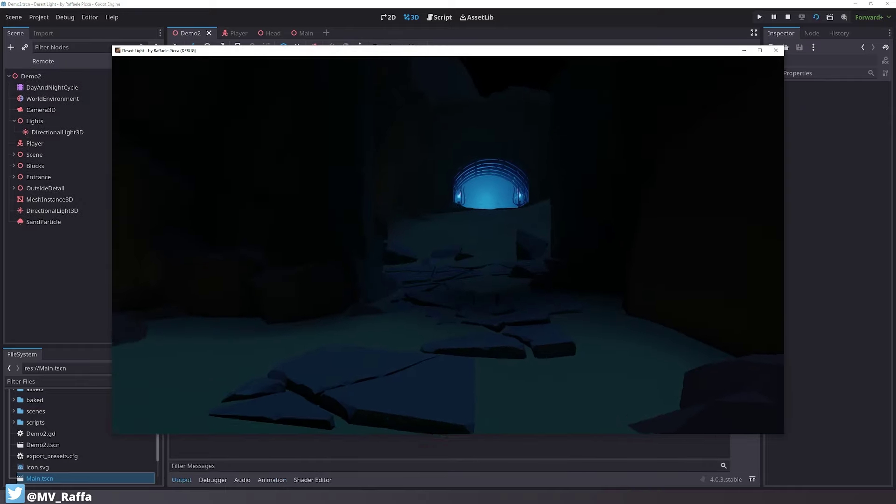
key(s)
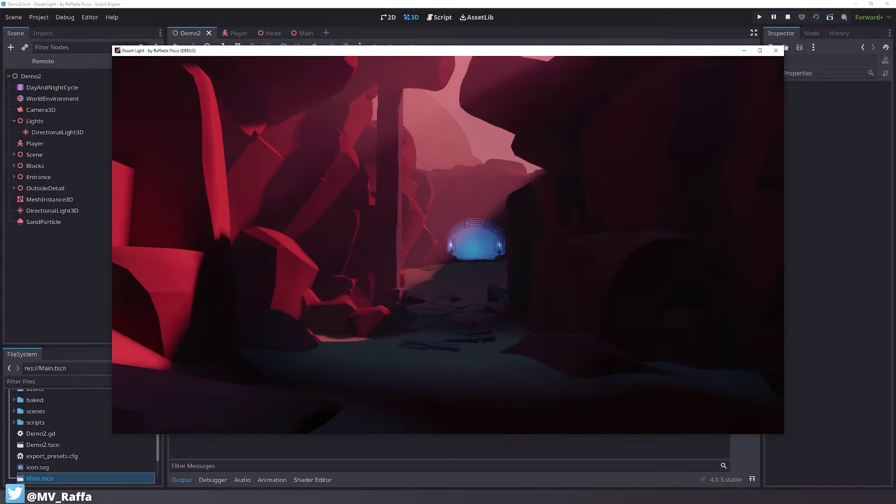
key(super)
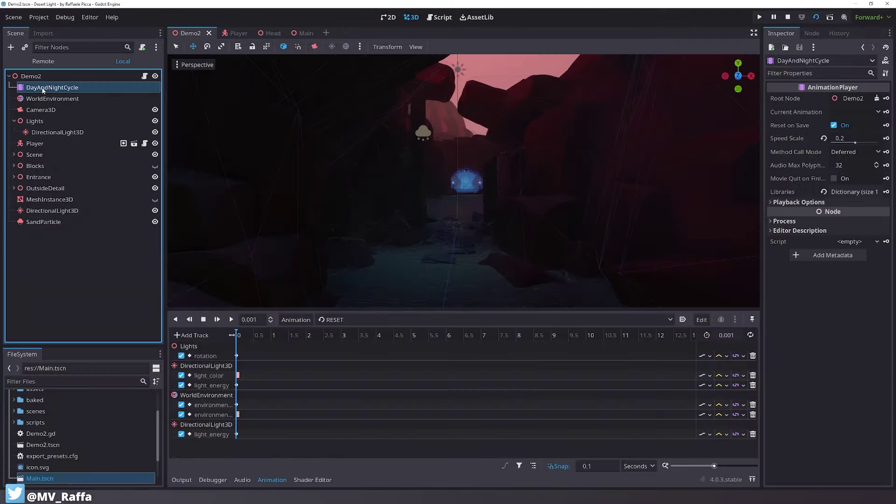
Slow the DayAndNightCycle animation player to a speed scale of 0.05 and save the scene
click(853, 138)
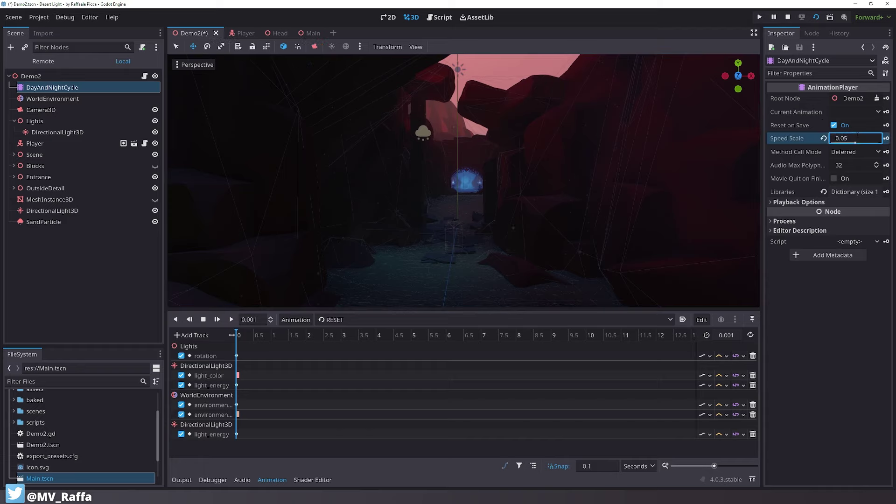
text(0.05)
click(65, 261)
key(ctrl+s)
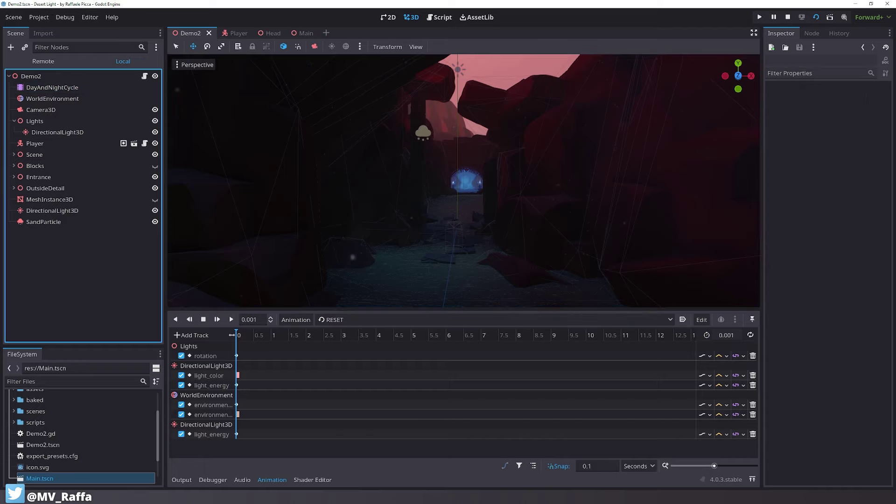
Return to the running game, back through the canyon to check the slower cycle, and close the game
mouse_move(368, 497)
click(405, 467)
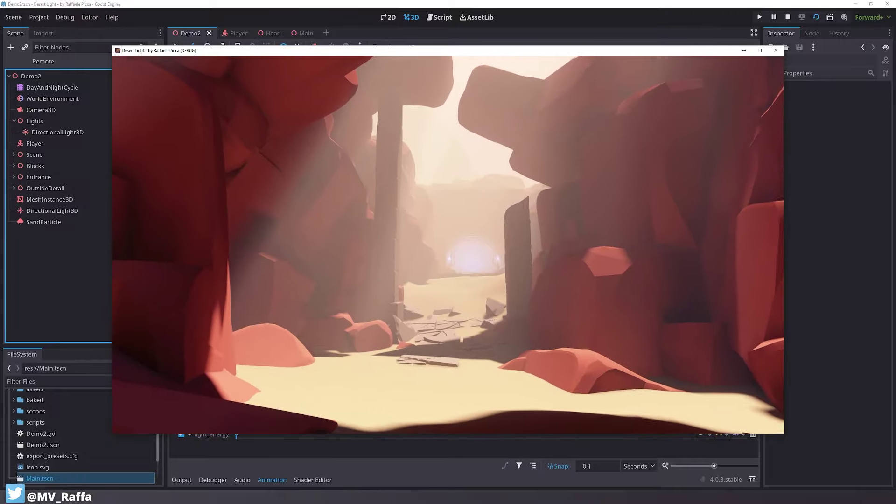
key(s)
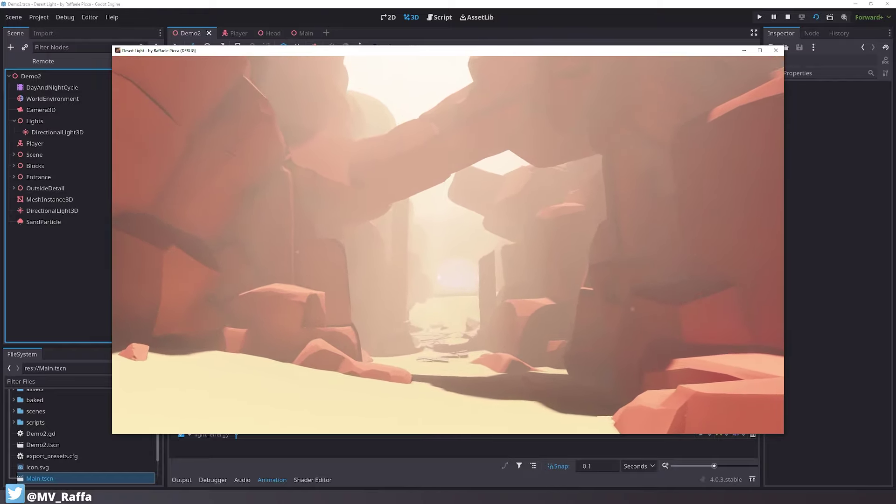
key(Escape)
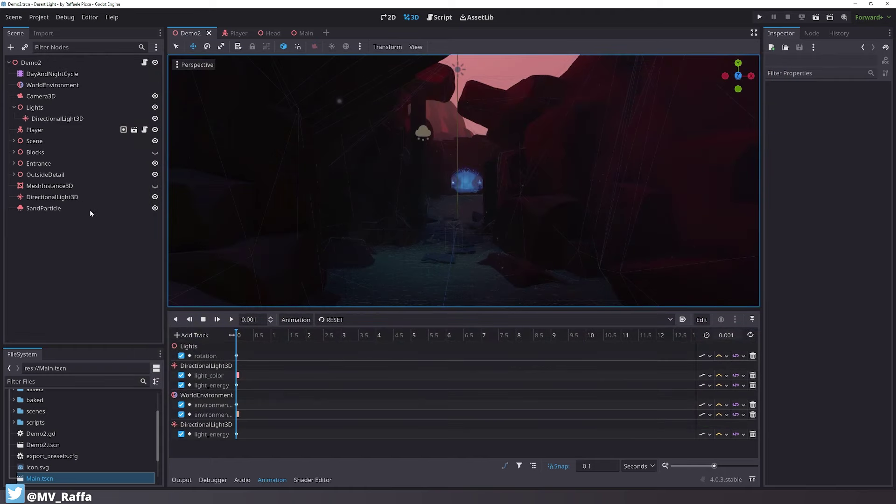
Load light_anim on DayAndNightCycle and preview the canyon lighting at the 3-second mark
click(90, 213)
click(38, 86)
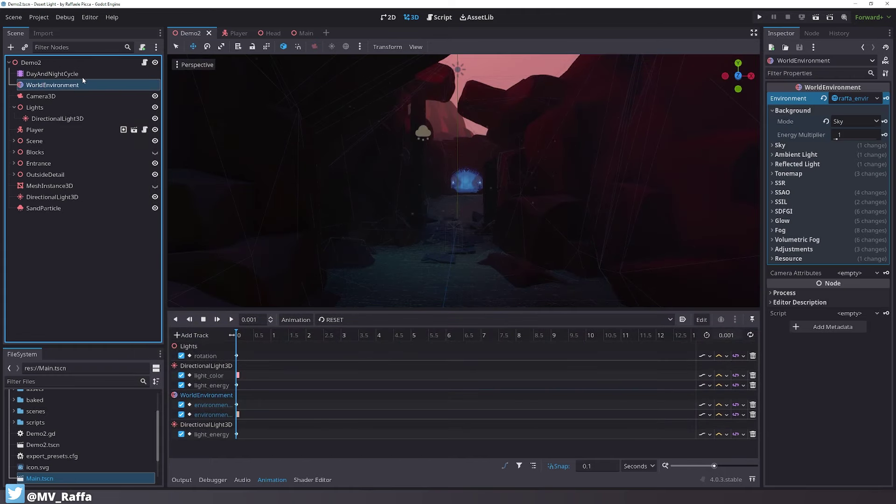
click(70, 74)
click(354, 320)
click(367, 345)
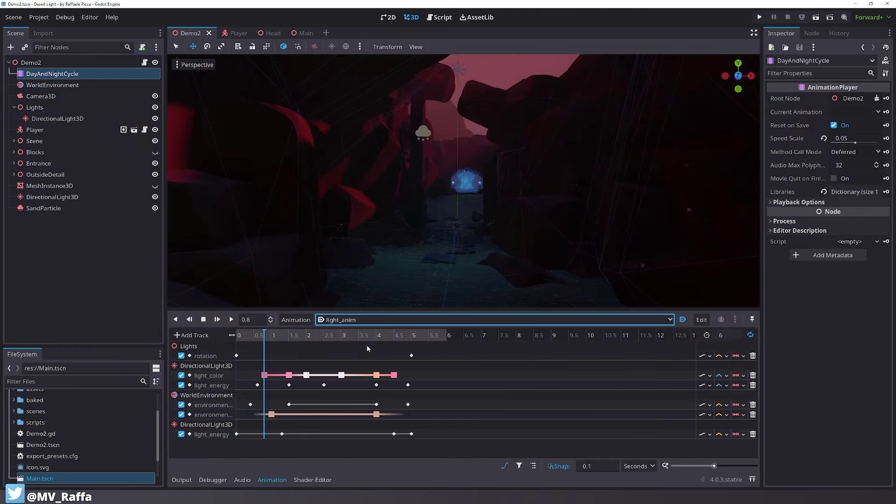
drag(273, 337, 342, 341)
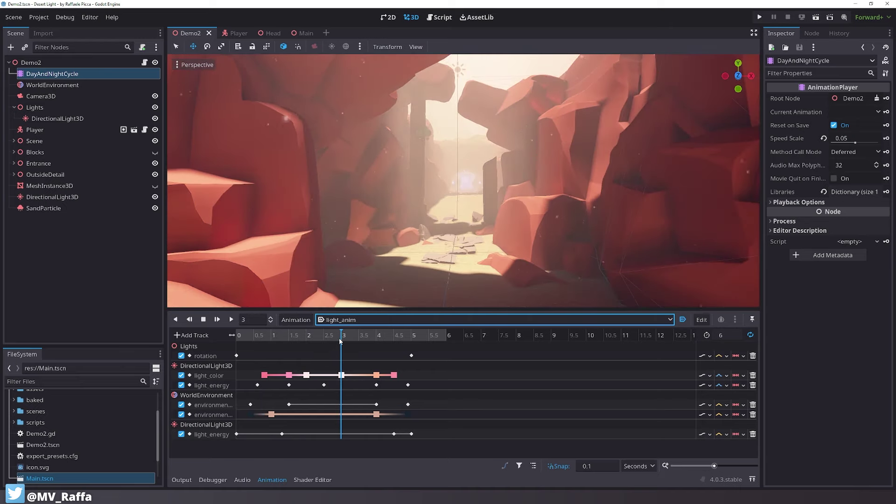
shift+middle_drag(473, 135, 460, 162)
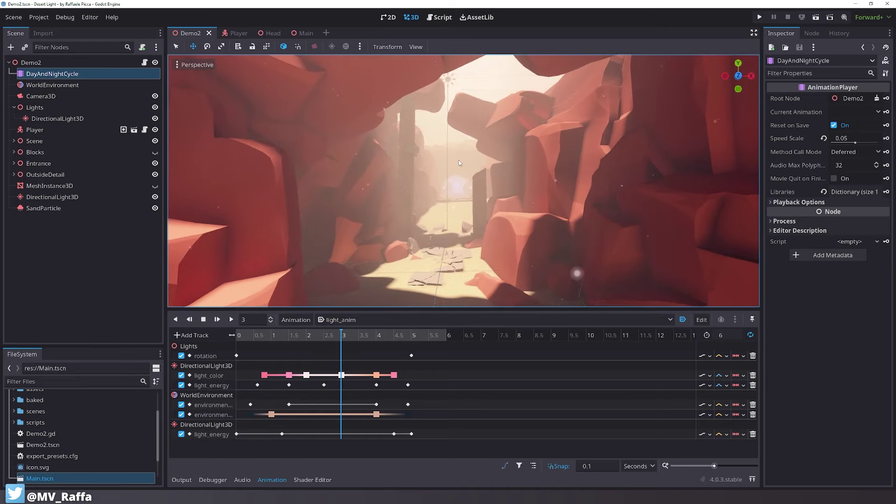
Keyframe the WorldEnvironment's volumetric fog density in light_anim at 1.8 and 4 seconds
click(58, 86)
click(797, 240)
scroll(812, 252, down, 1)
click(299, 335)
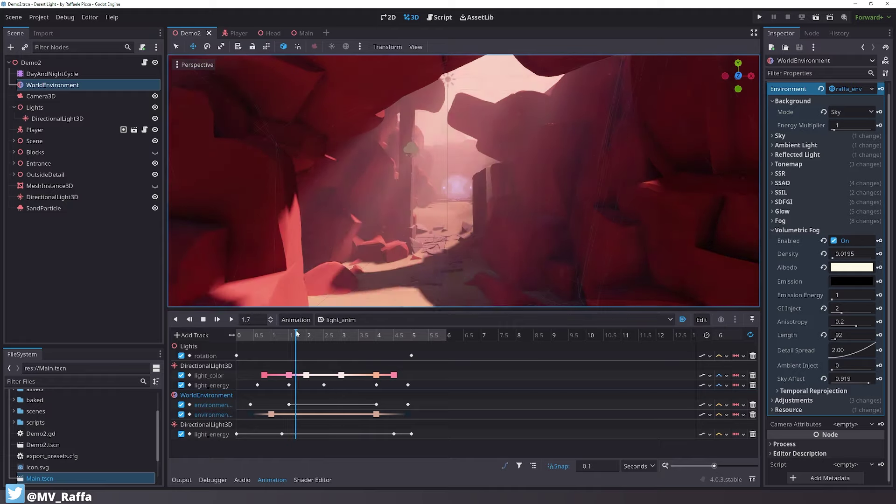
click(879, 254)
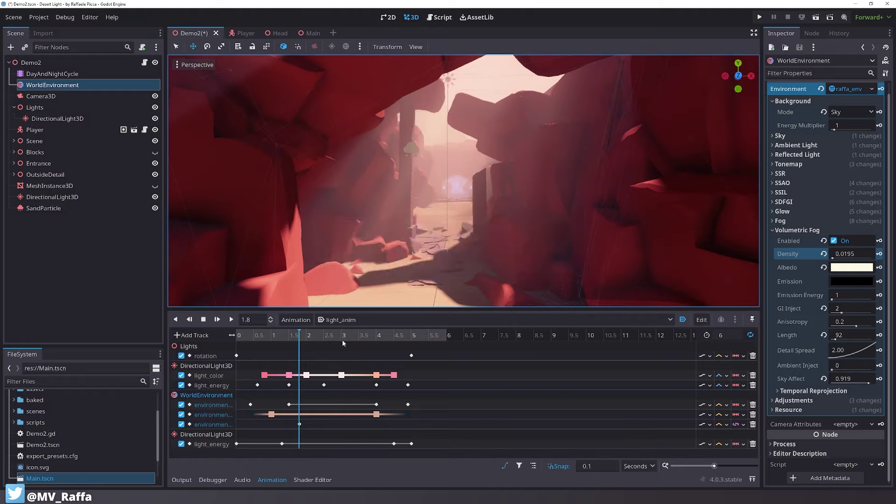
click(376, 334)
click(878, 254)
Add midday fog density keys of 0.0065 at 2.2 and 3.5 seconds, and shift the first density key to 1.6 seconds
click(306, 335)
drag(853, 254, 835, 254)
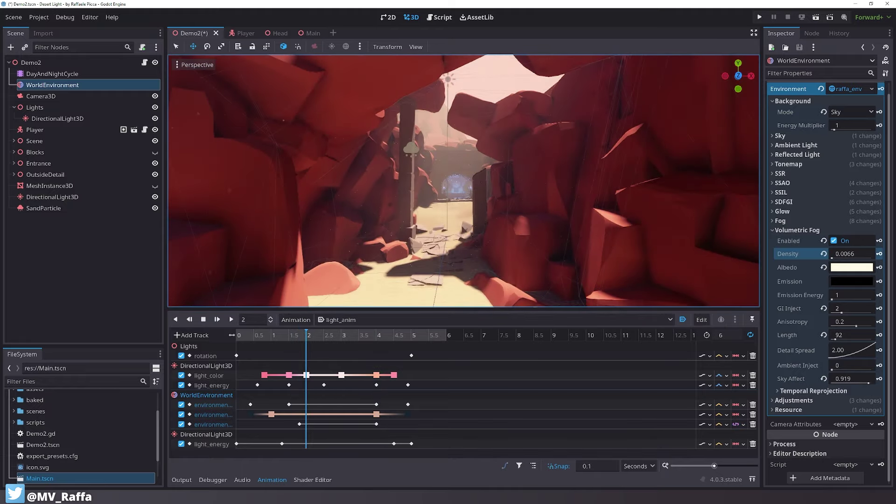
click(879, 254)
click(339, 339)
click(359, 336)
right_click(351, 424)
drag(307, 424, 292, 424)
click(366, 446)
click(338, 336)
Play light_anim to check the fog transition, stop it, and save the scene
click(231, 320)
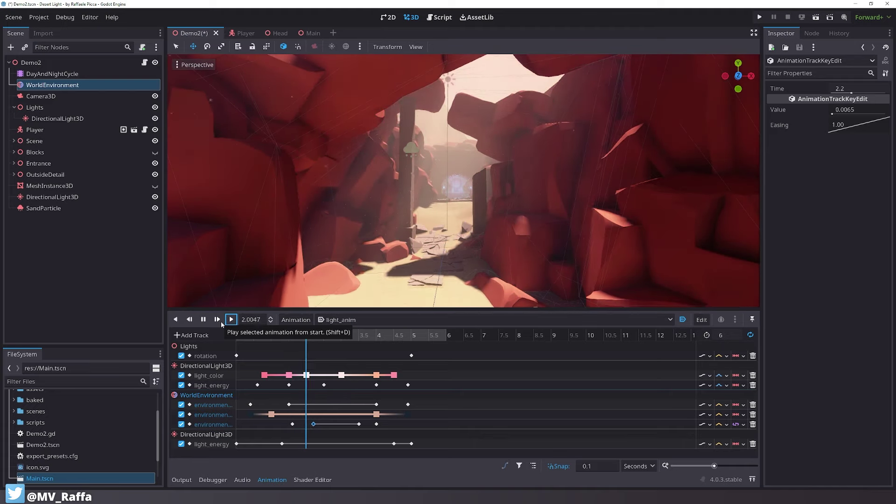
click(204, 319)
key(s)
key(ctrl+s)
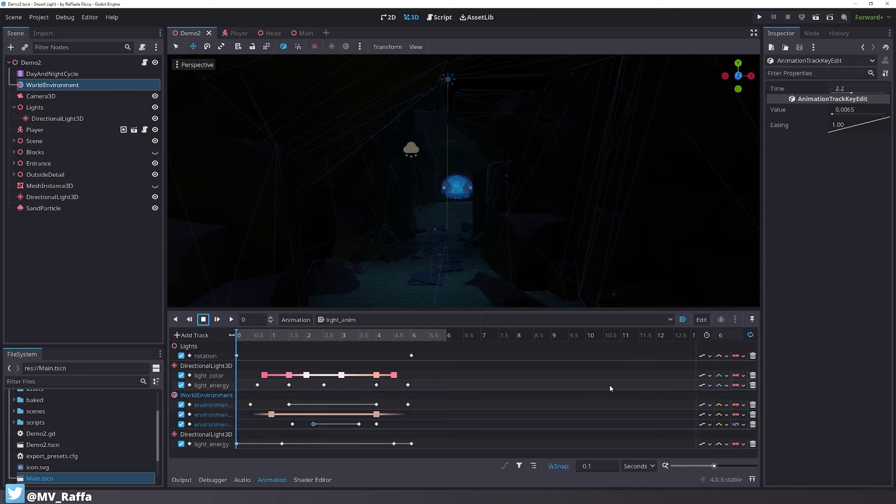
Copy the Audio node from the Main scene and paste it under the Demo2 root
click(304, 33)
right_click(40, 119)
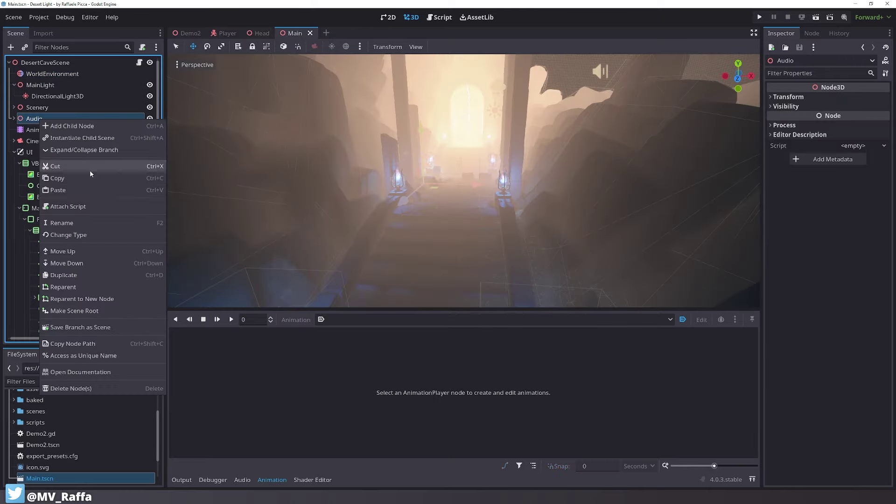
click(90, 178)
click(190, 33)
right_click(55, 63)
click(96, 151)
Move the Wind emitter to the sand outside the canyon and the Wind2 emitter to the far end beyond the portal
click(46, 254)
middle_drag(509, 179, 463, 264)
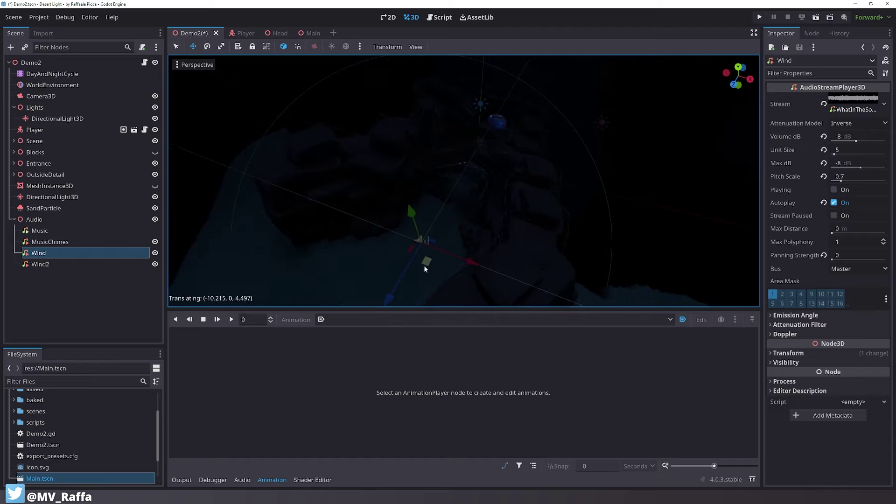
drag(401, 193, 401, 192)
middle_drag(439, 204, 485, 189)
double_click(87, 265)
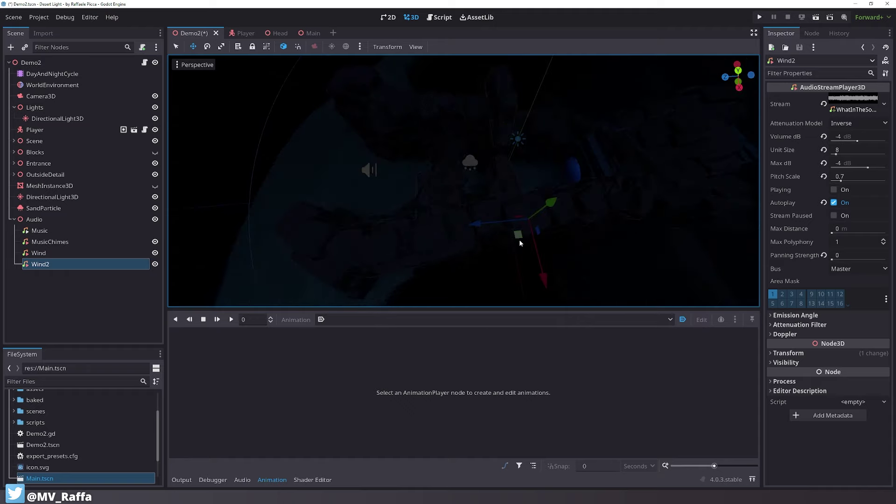
drag(628, 185, 620, 168)
middle_drag(620, 168, 522, 137)
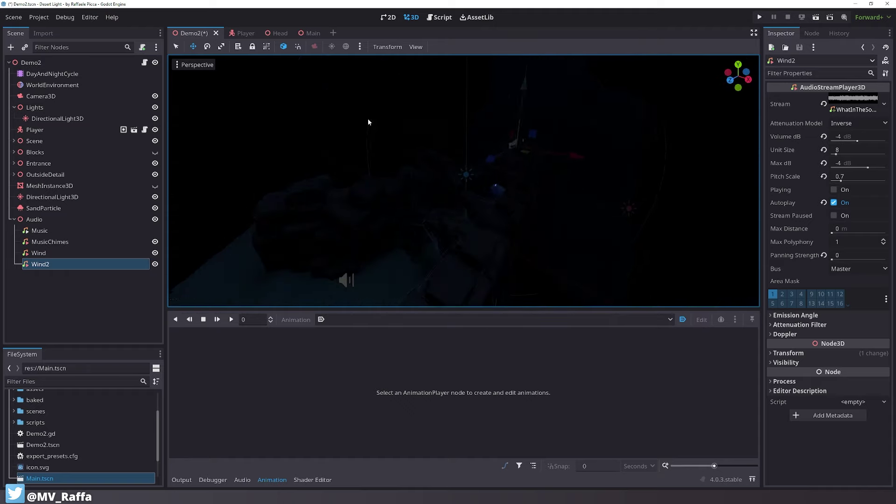
Reposition the MusicChimes emitter in the canyon, check the Music player's settings, and save the scene
click(76, 248)
click(44, 244)
middle_drag(572, 171, 457, 242)
middle_drag(531, 164, 469, 181)
drag(466, 181, 466, 160)
double_click(33, 231)
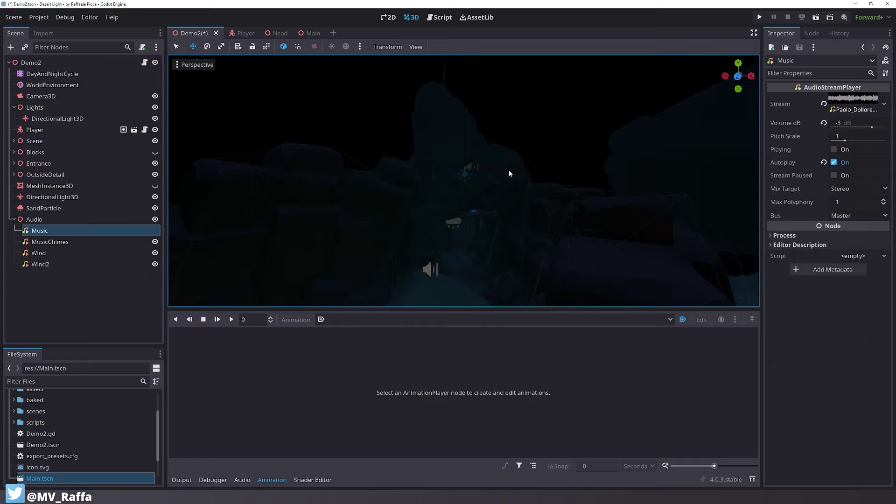
click(240, 224)
key(ctrl+s)
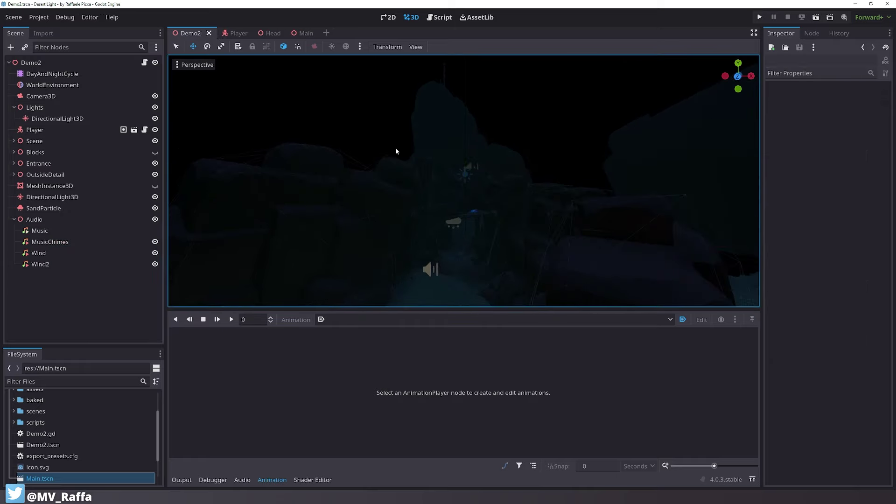
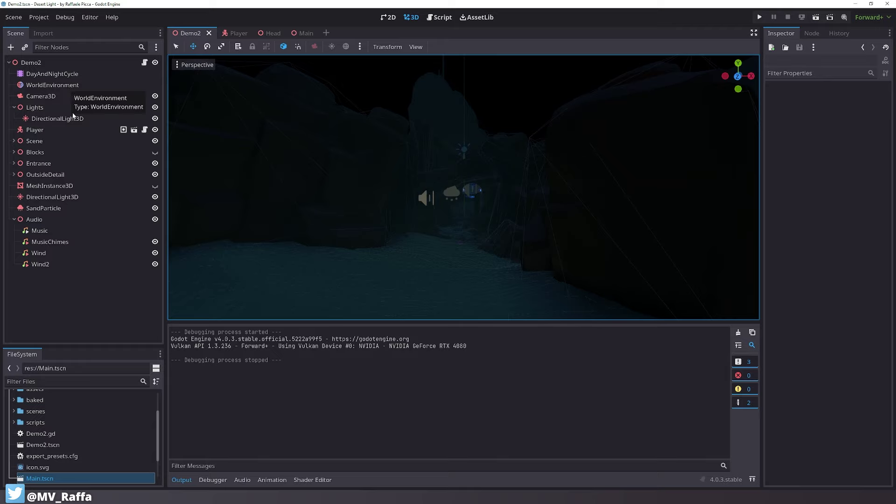
Show the Blocks blockout and hide the Scene, Entrance, OutsideDetail and SandParticle nodes
click(154, 153)
click(155, 142)
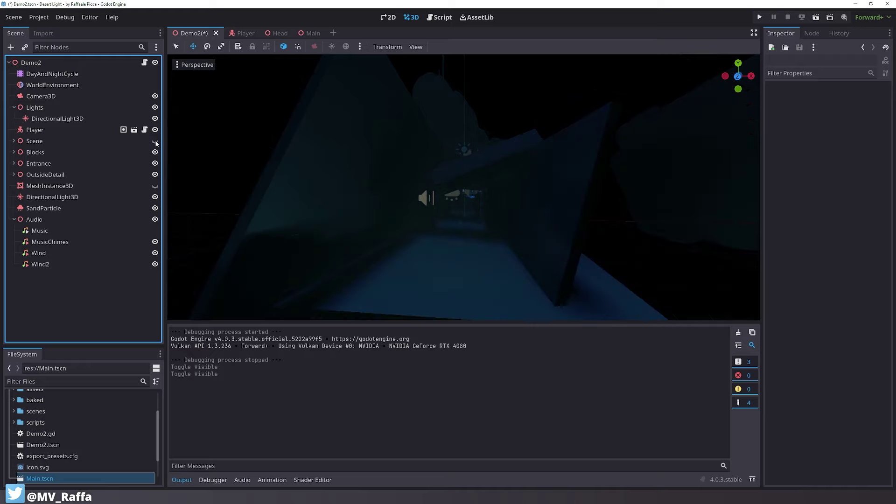
click(155, 175)
click(155, 163)
click(130, 186)
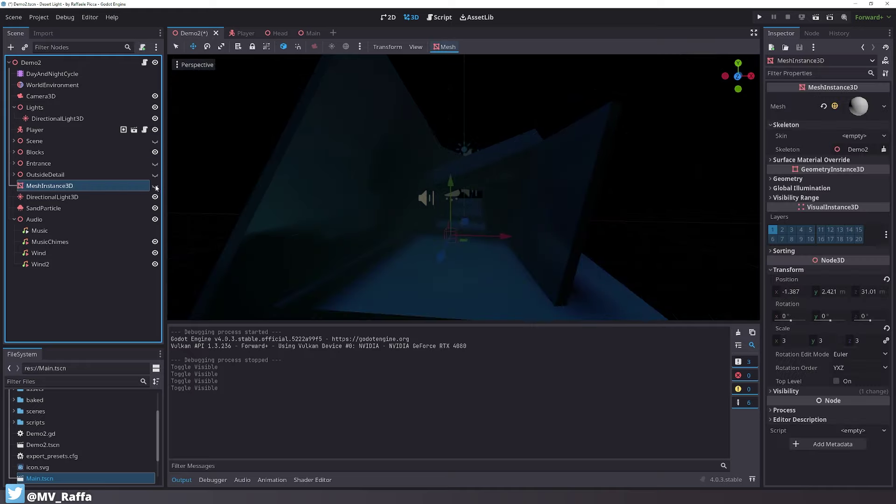
click(85, 284)
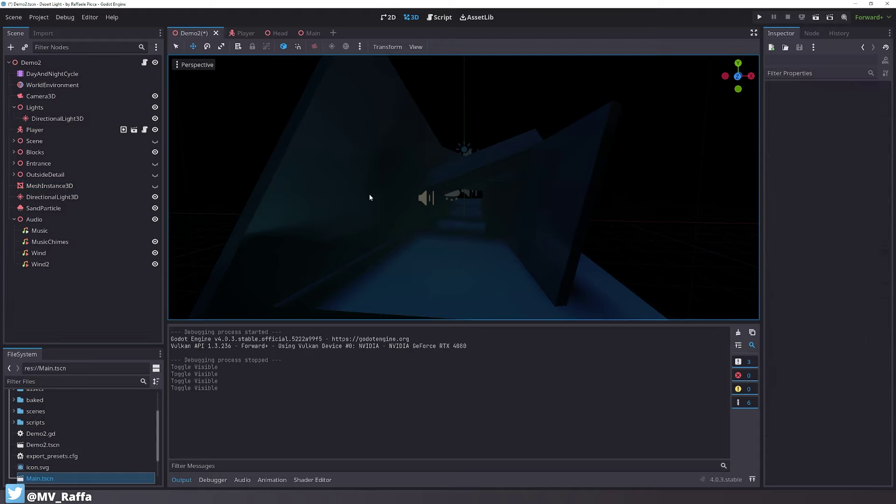
click(155, 208)
Play DayAndNightCycle's light_anim animation to preview the changing light inside the blockout corridor
scroll(482, 217, up, 4)
scroll(483, 218, up, 8)
shift+middle_drag(483, 219, 488, 176)
scroll(491, 140, down, 3)
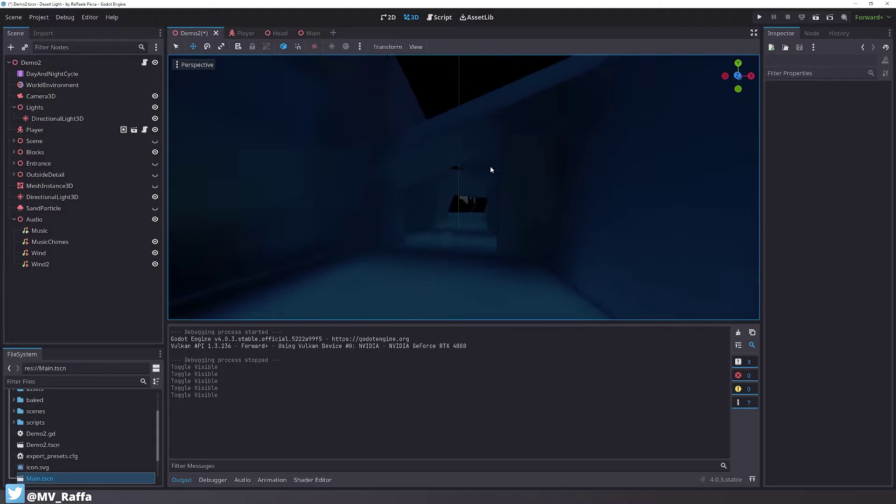
scroll(489, 168, up, 3)
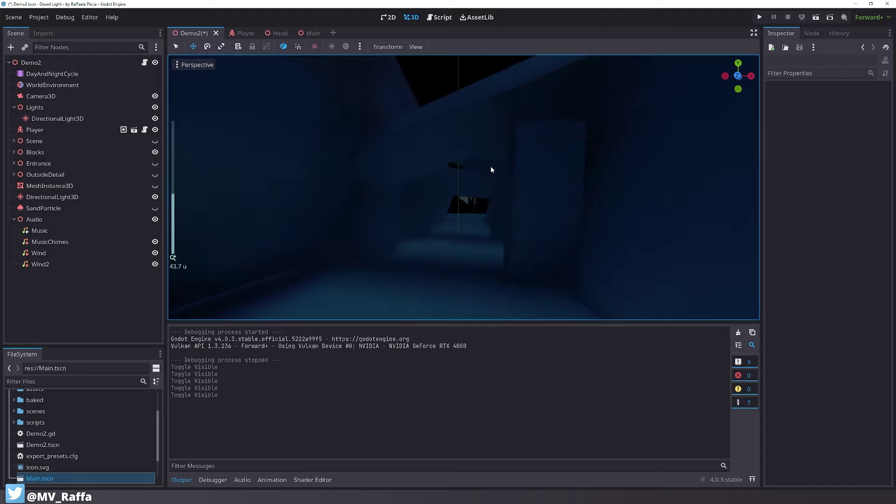
middle_drag(491, 167, 487, 165)
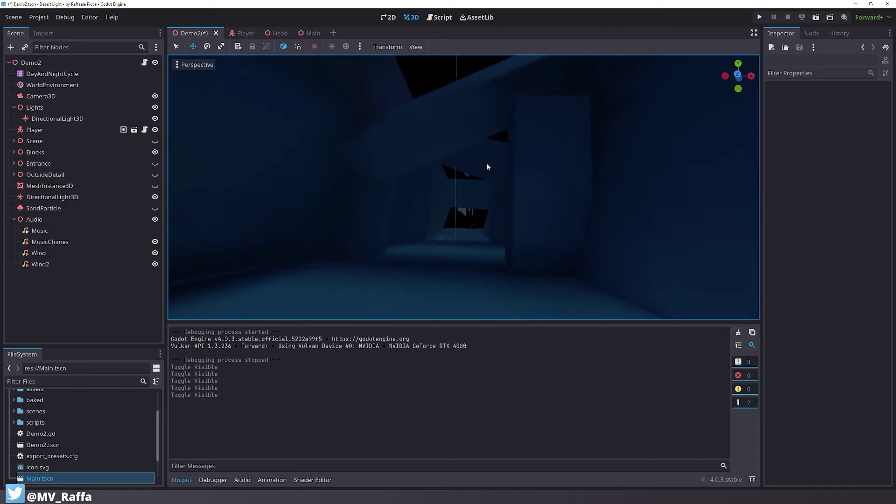
click(70, 75)
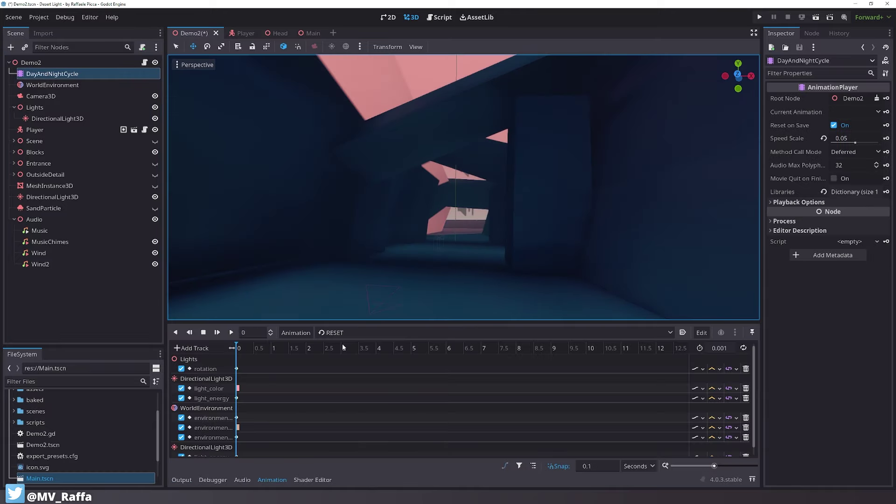
click(348, 330)
click(344, 355)
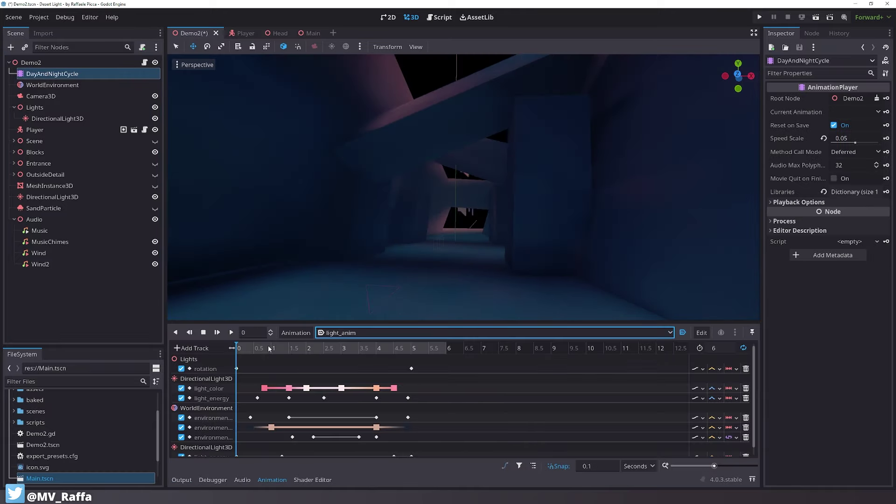
click(232, 333)
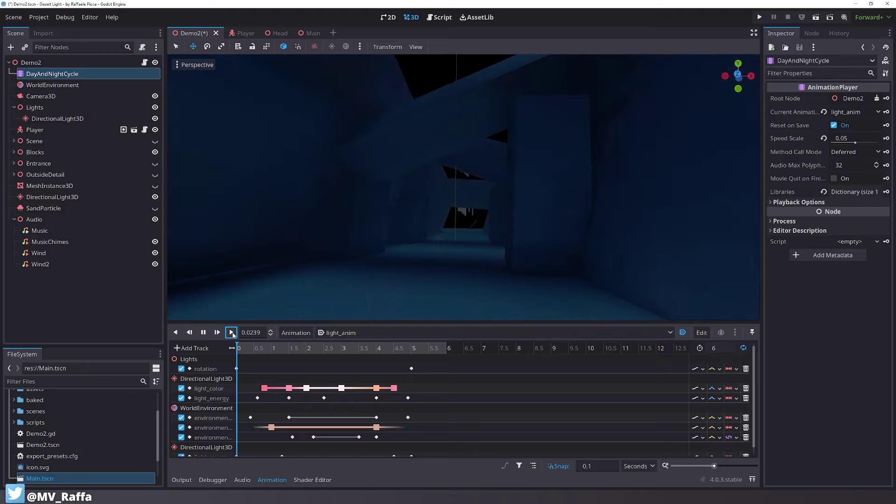
click(125, 302)
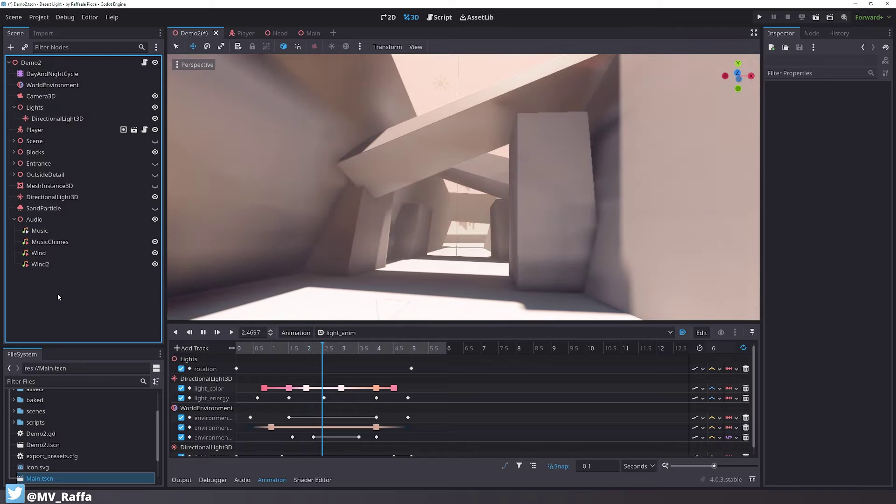
Switch SDFGI off and back on in the WorldEnvironment to compare its effect on the blockout lighting
click(52, 85)
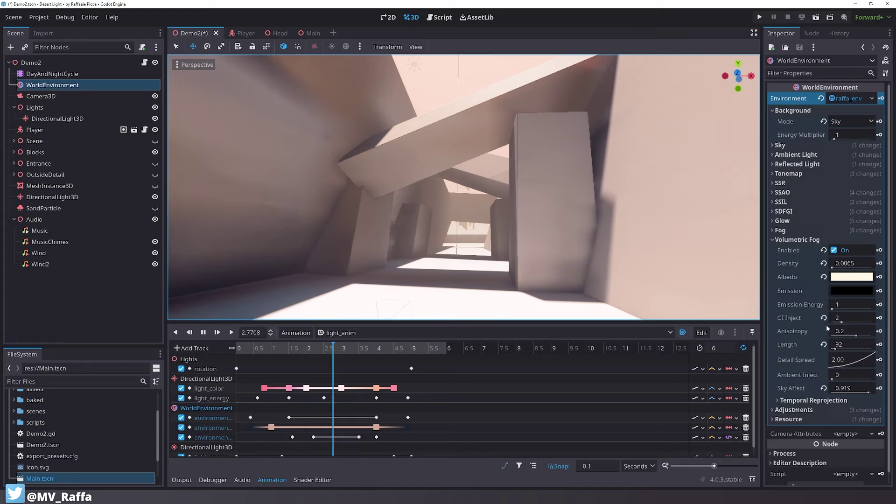
click(795, 240)
click(798, 192)
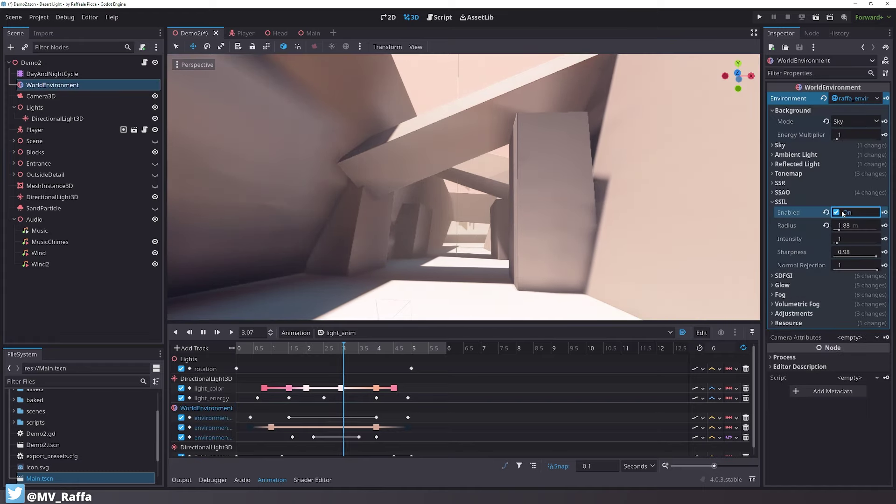
click(799, 193)
click(789, 211)
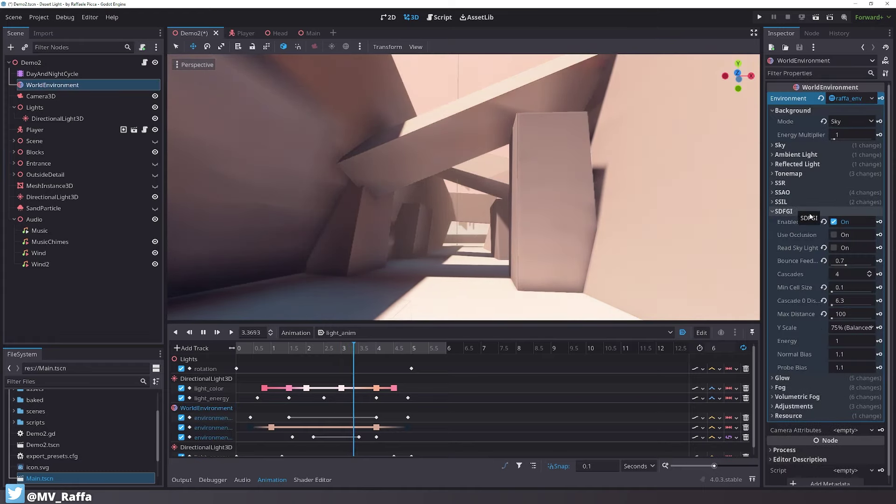
click(836, 221)
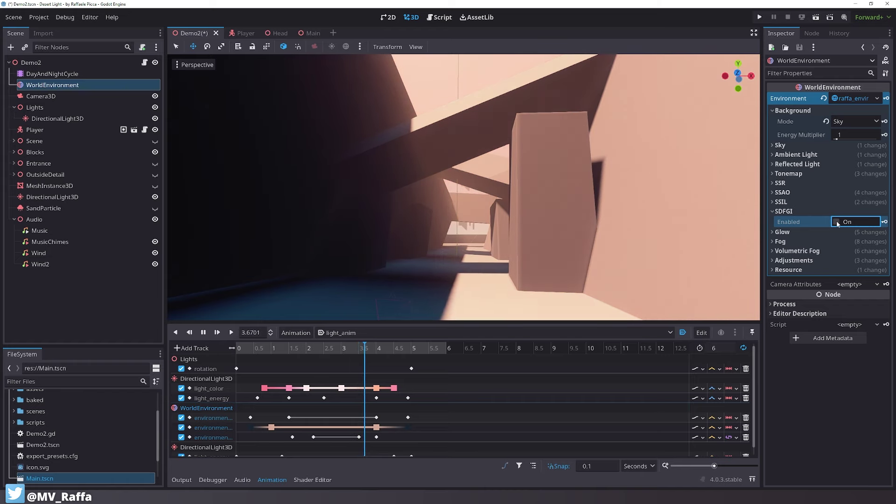
click(836, 222)
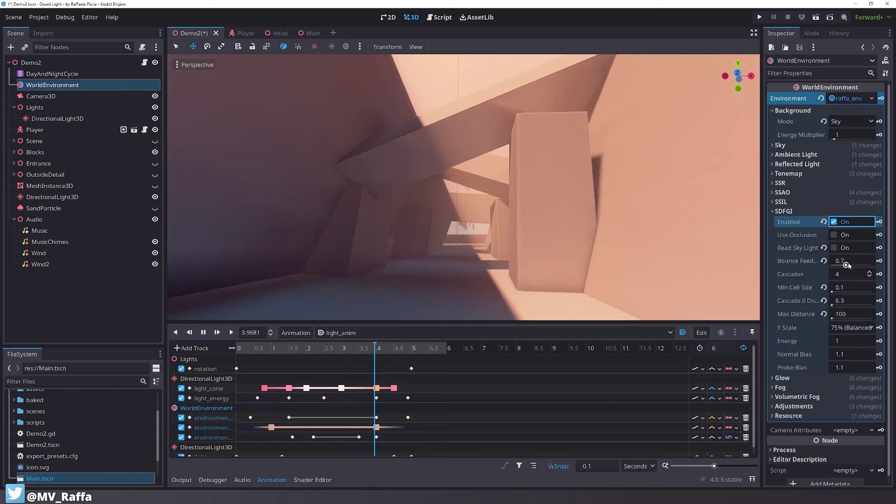
Set the WorldEnvironment's SDFGI Energy to 0.5
click(838, 341)
text(0.5)
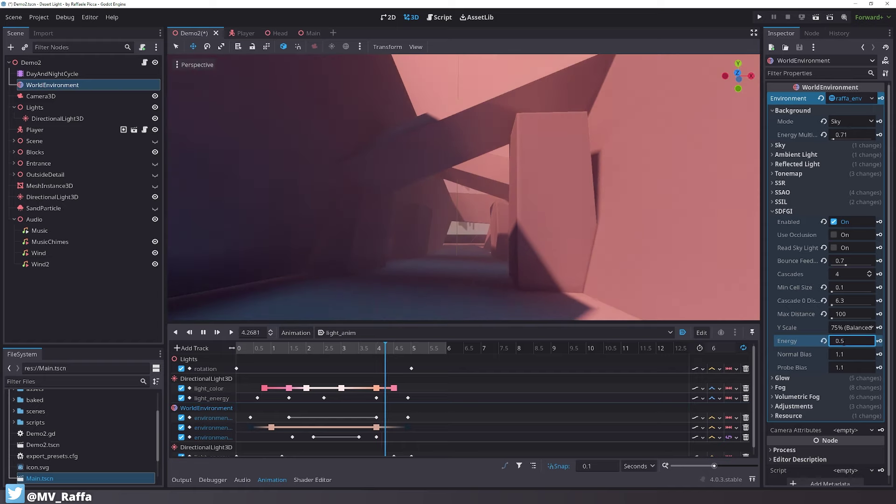
key(Return)
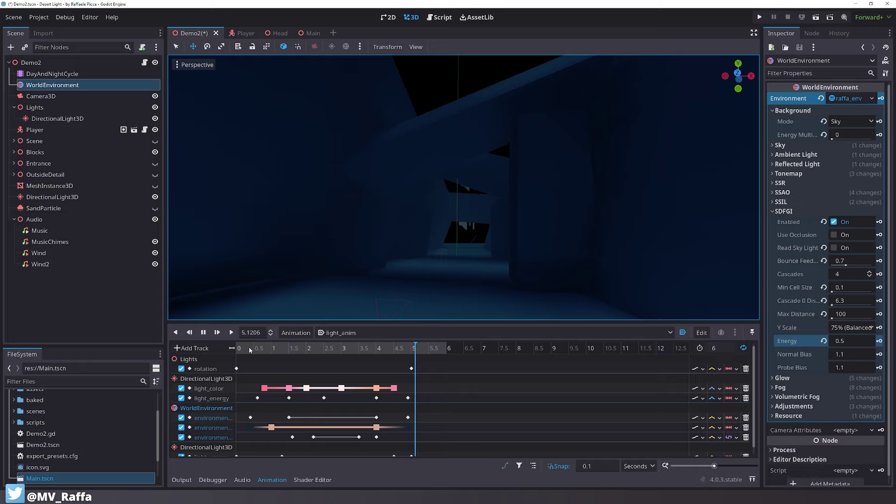
Stop the light animation at 2.2 seconds and compare the corridor with SDFGI off and on
click(202, 335)
drag(257, 349, 278, 353)
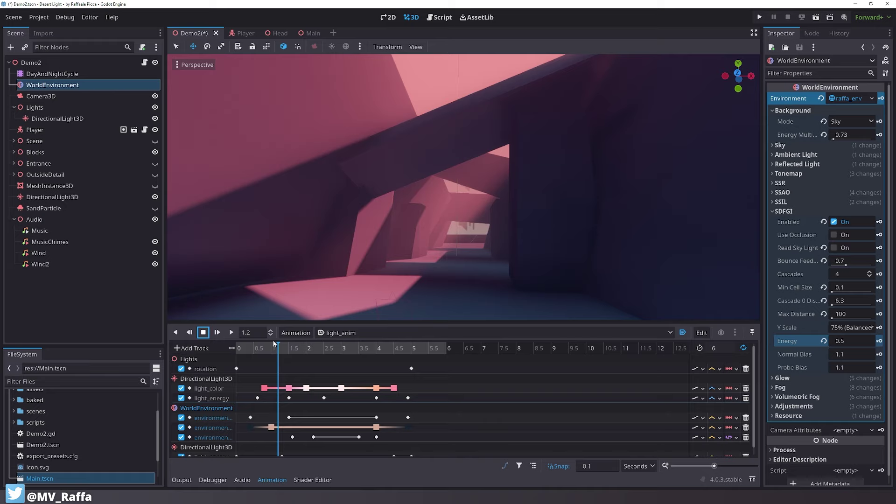
drag(281, 352, 315, 349)
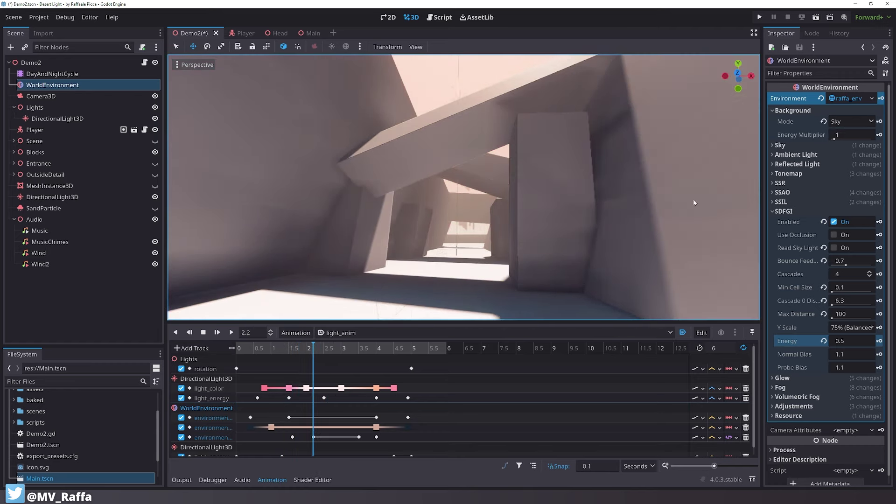
click(833, 222)
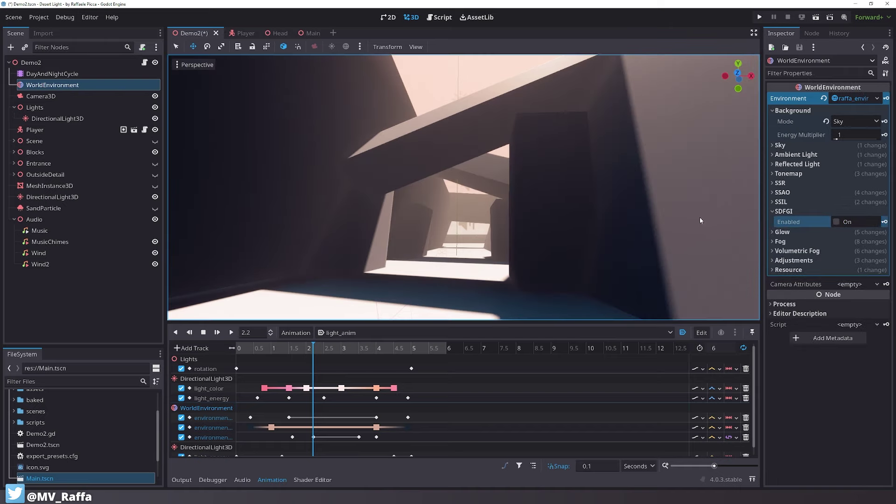
click(832, 222)
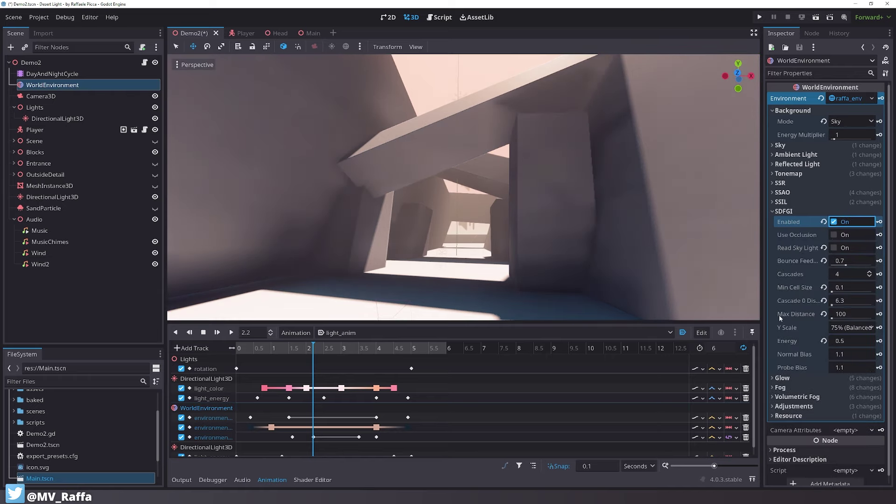
Try an SDFGI Energy of 1 and settle on 0.8
click(848, 341)
text(1)
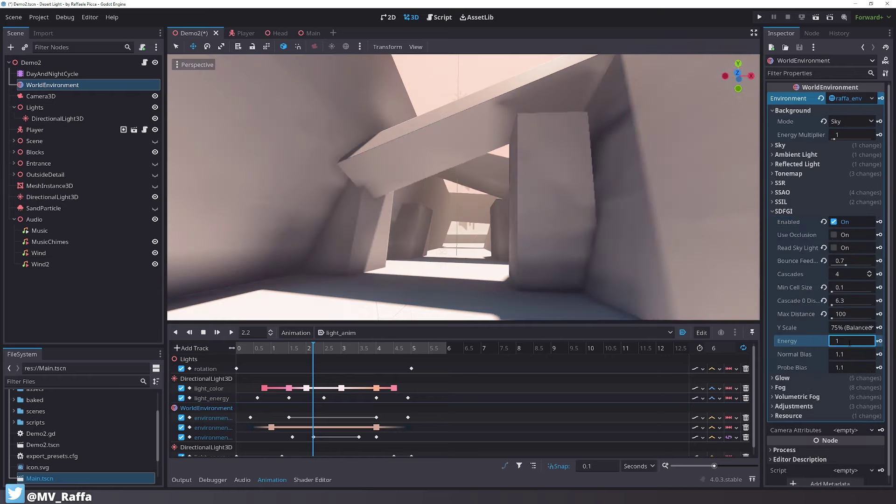
key(BackSpace)
text(0.8)
key(Return)
Try SDFGI Y Scale at 100% (Sparse) and 50% (Compact), and return it to 75% (Balanced)
click(844, 328)
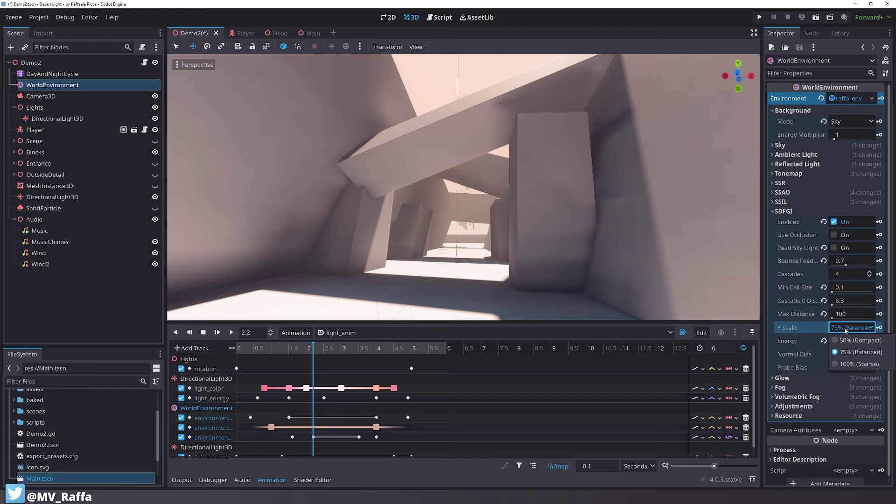
click(851, 365)
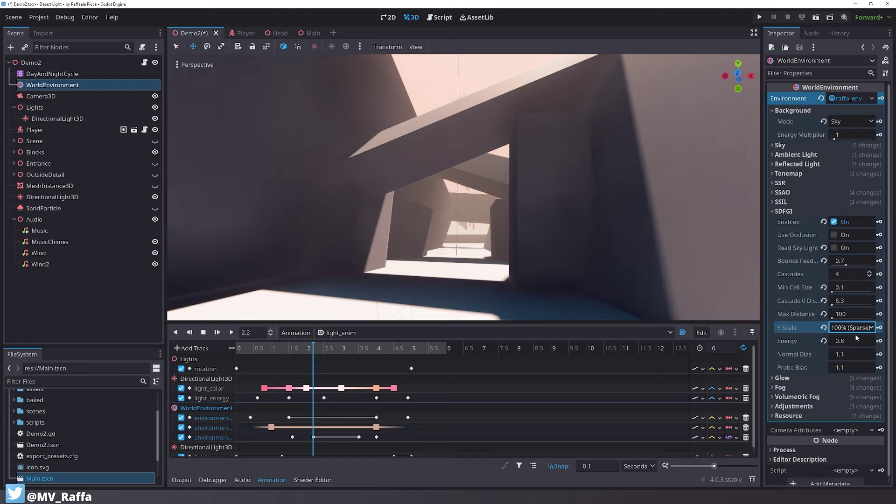
click(851, 327)
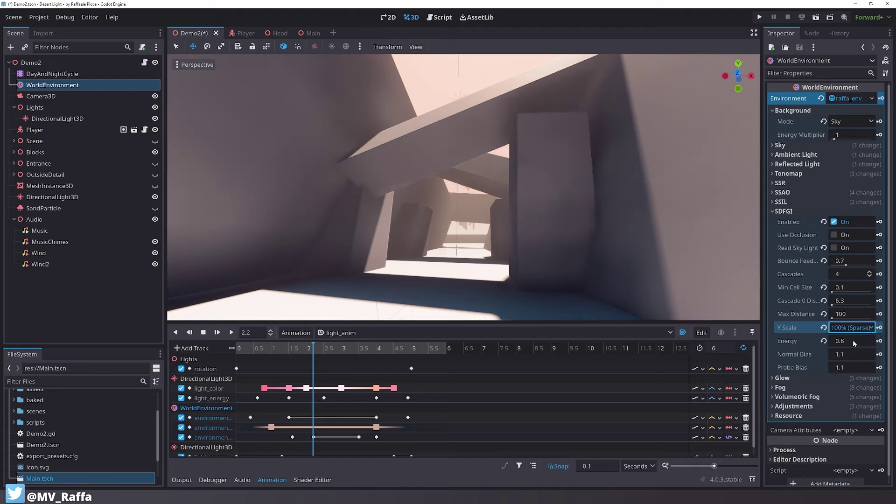
click(853, 340)
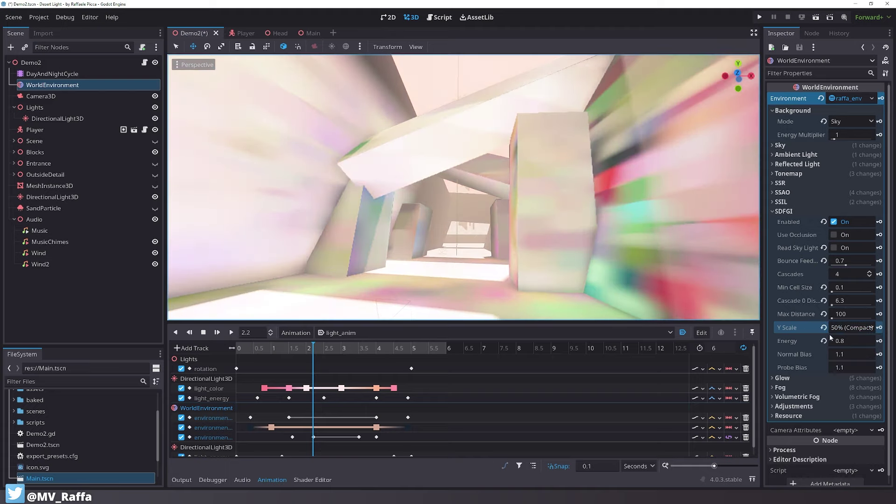
click(848, 327)
click(849, 352)
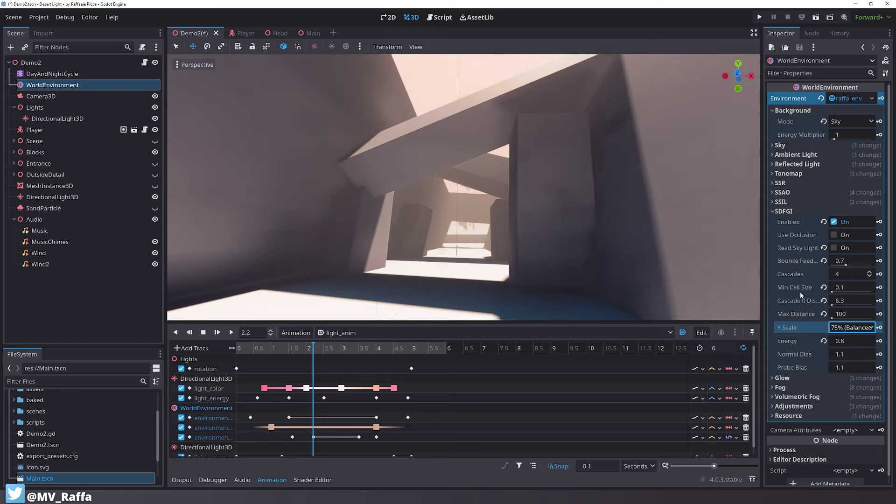
mouse_move(800, 265)
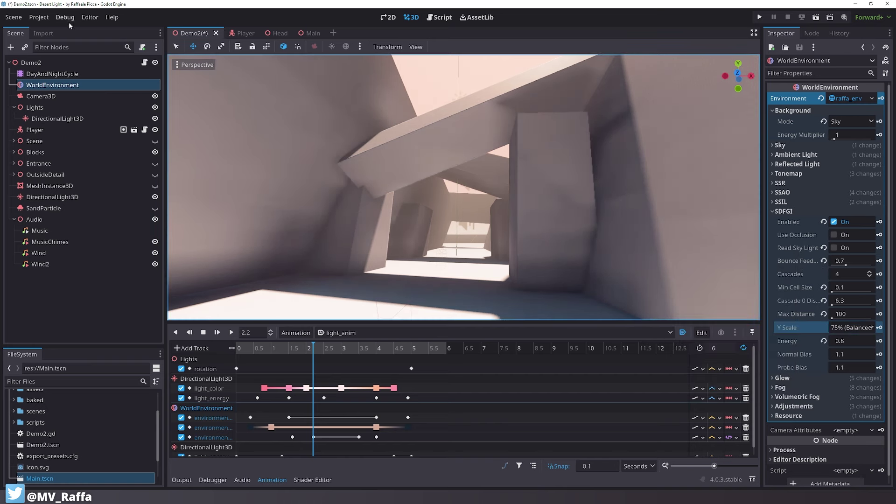
Open the project settings and review the rendering Environment and Global Illumination options
click(39, 18)
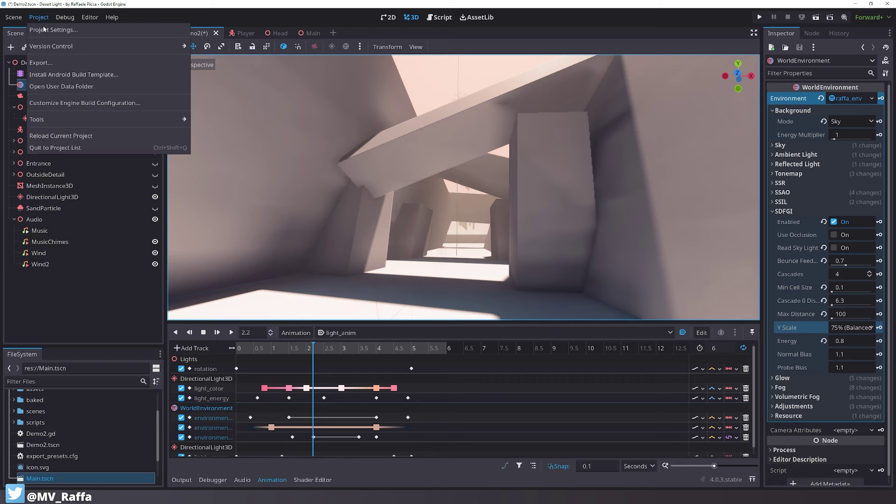
click(88, 61)
scroll(287, 161, down, 15)
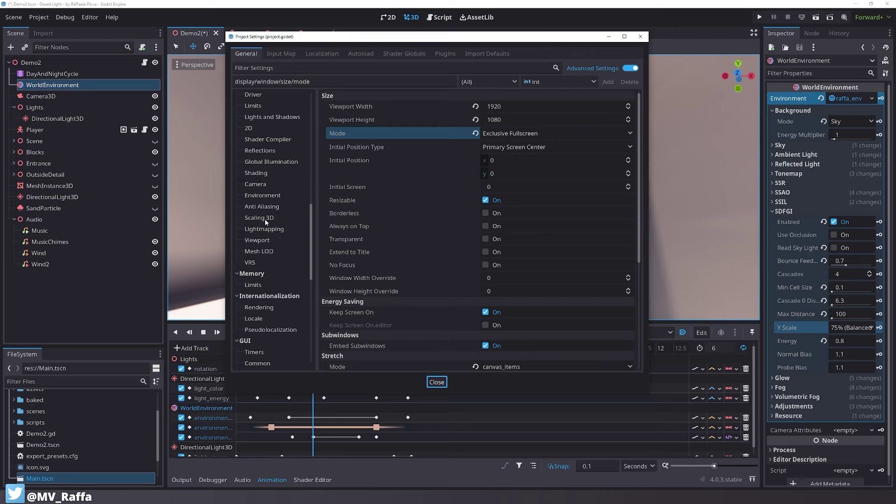
click(263, 196)
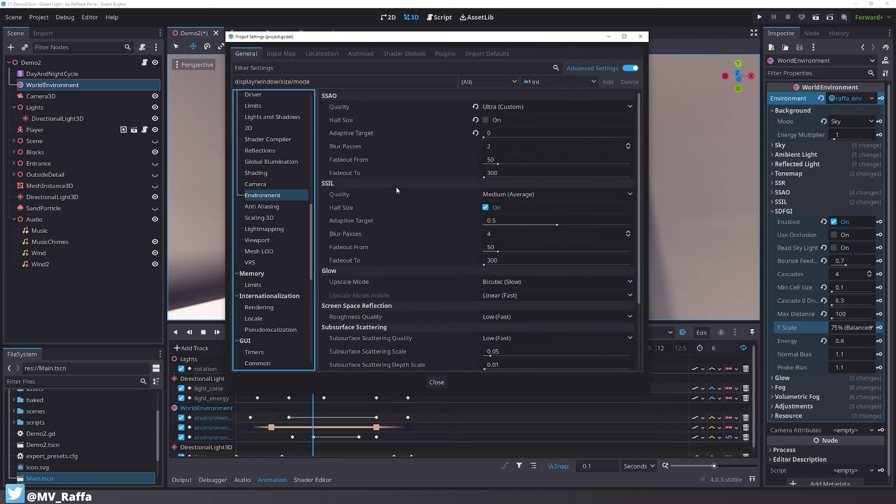
scroll(392, 170, down, 4)
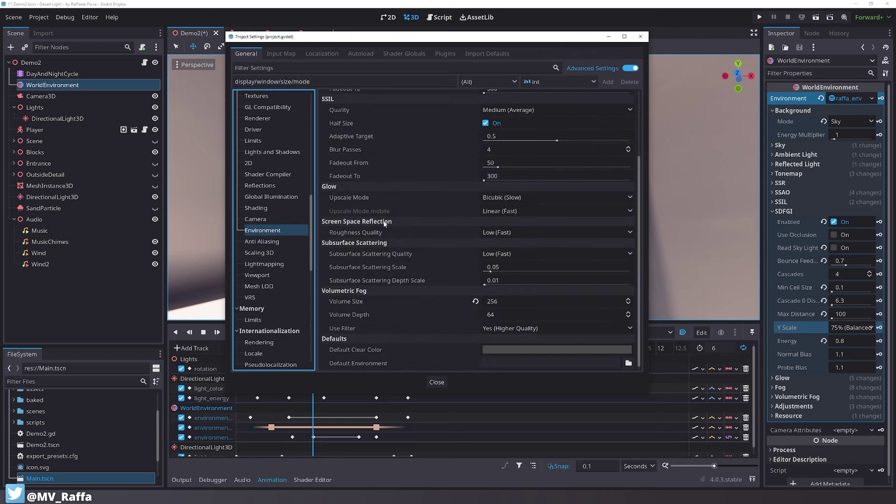
scroll(370, 182, up, 2)
click(264, 198)
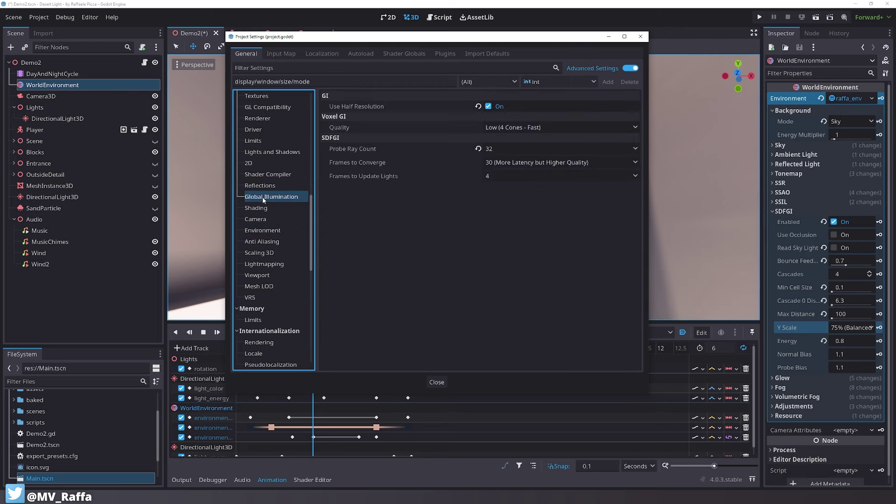
Try SDFGI Probe Ray Count at 128 (Slowest) and 8 (Fastest), return it to 32, and close the project settings
click(357, 151)
drag(457, 38, 235, 37)
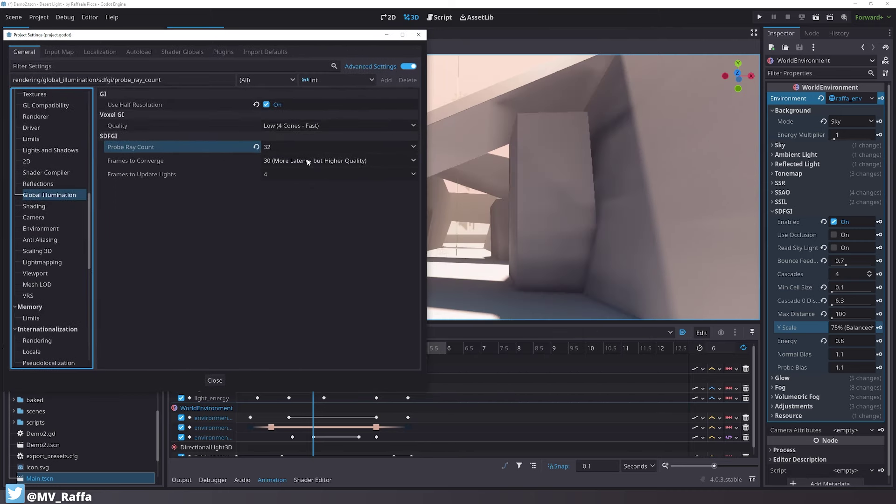
click(289, 147)
click(312, 221)
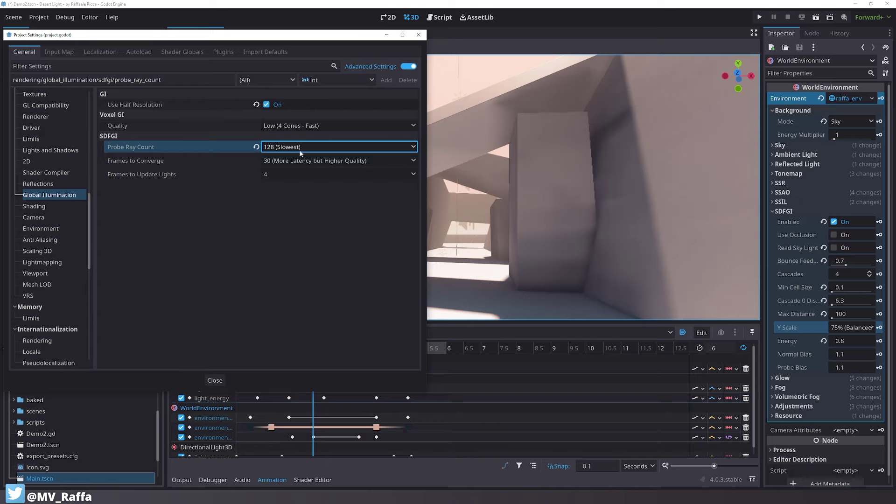
click(334, 148)
click(285, 159)
click(327, 146)
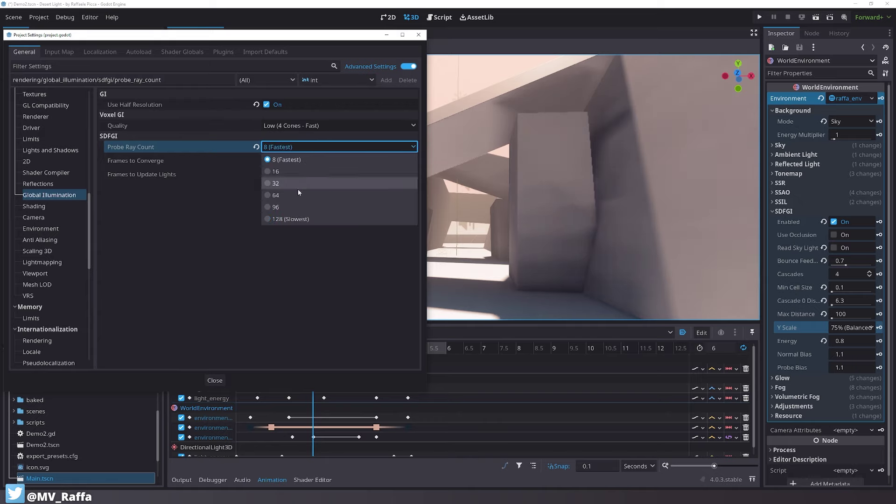
click(298, 187)
click(317, 148)
click(285, 183)
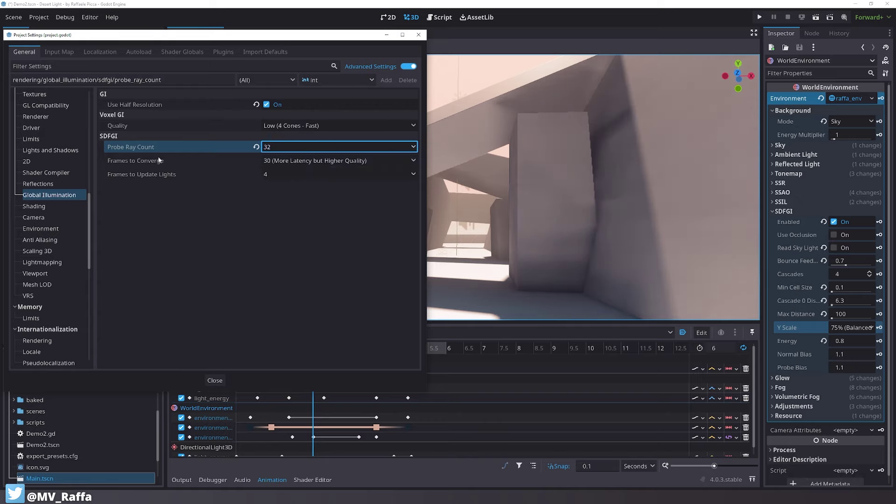
key(Escape)
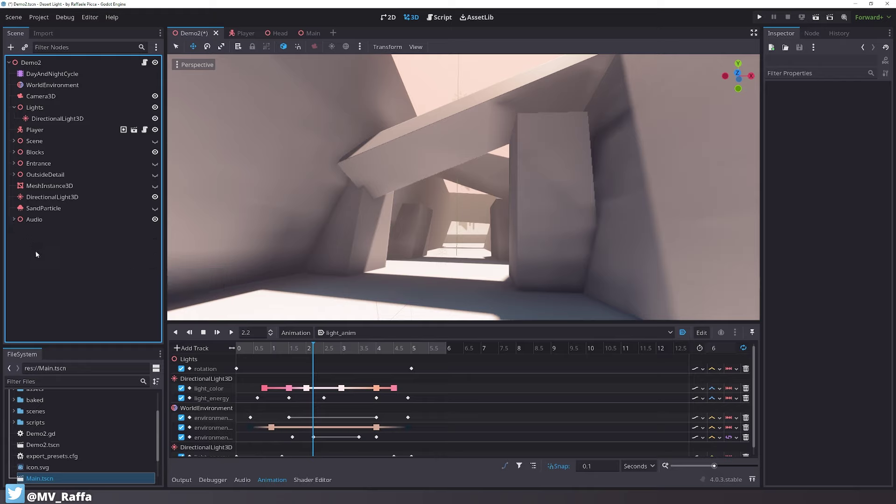
Scrub the light_anim animation to 4.1 seconds to preview the lighting on the blockout
click(14, 219)
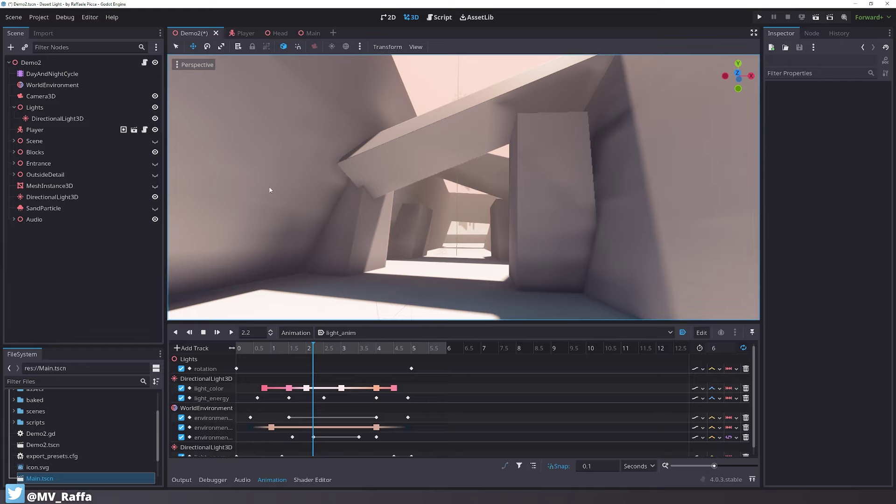
click(78, 293)
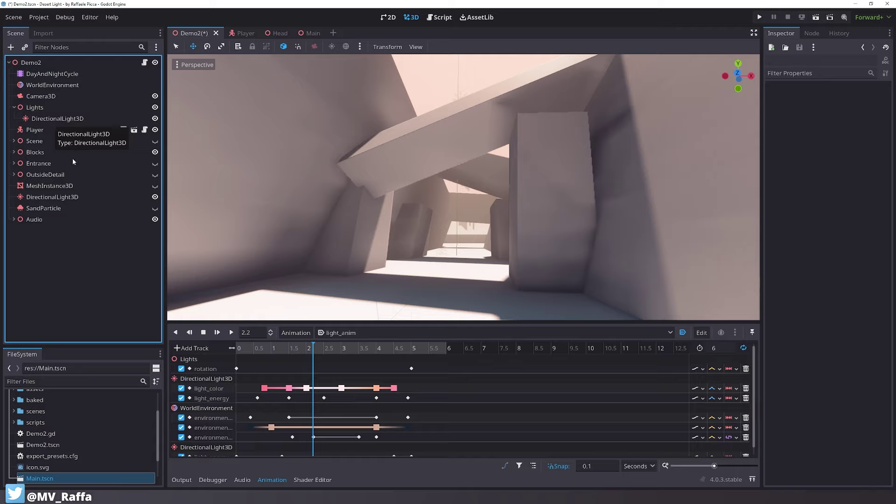
drag(298, 353, 379, 356)
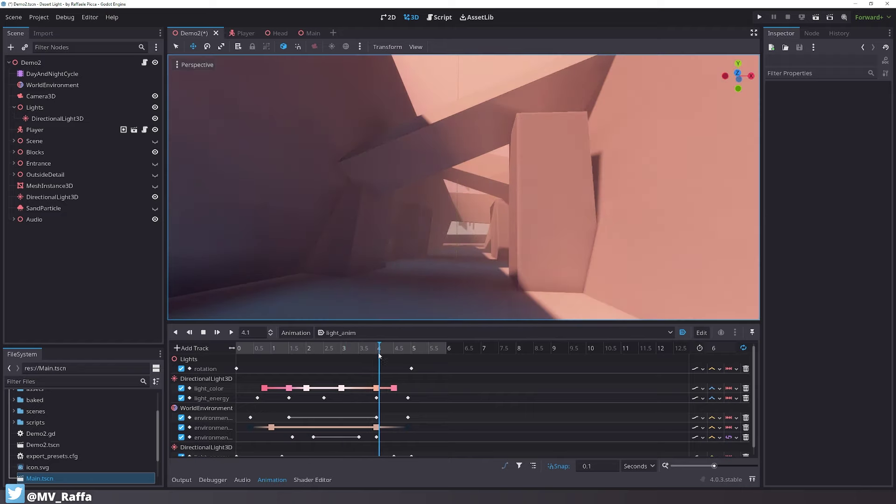
Hide the Blocks node and make the Scene, Entrance and OutsideDetail nodes visible, keeping the Player node shown
click(155, 133)
click(155, 132)
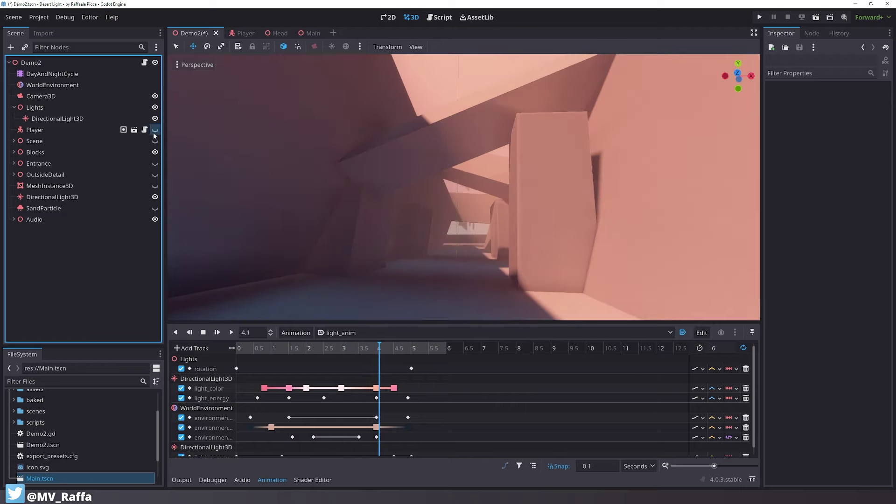
click(155, 142)
click(155, 141)
click(155, 152)
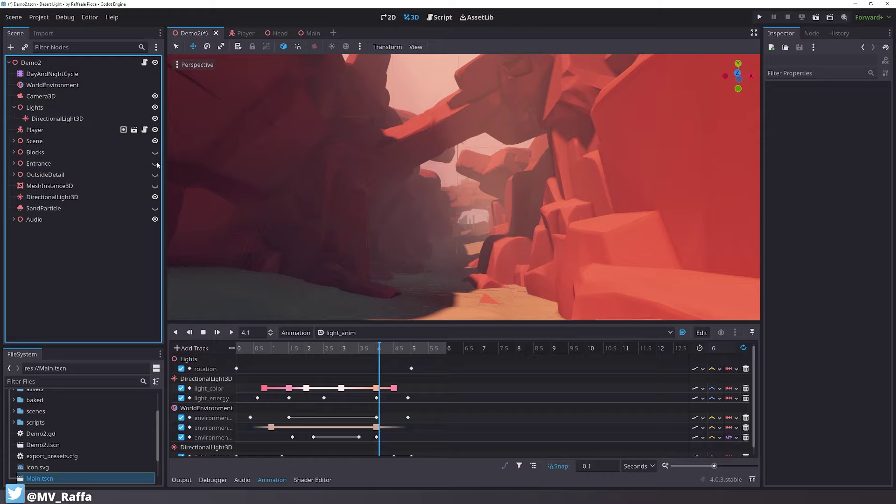
click(154, 163)
click(155, 174)
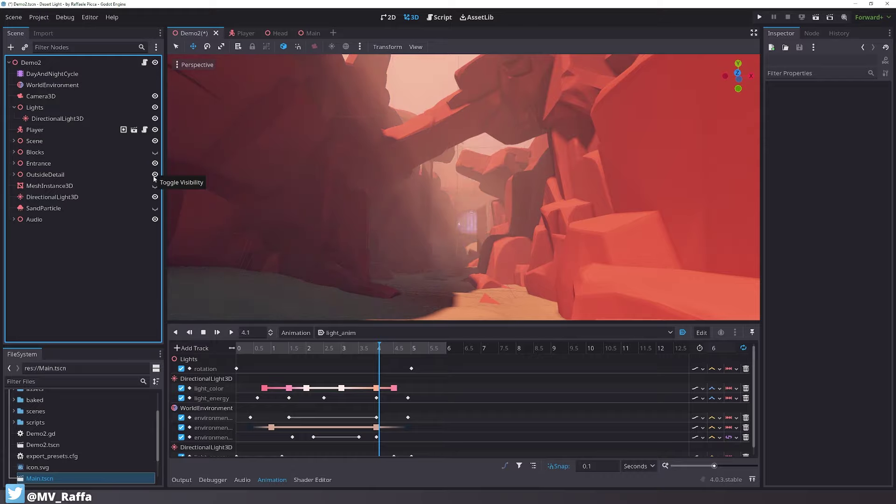